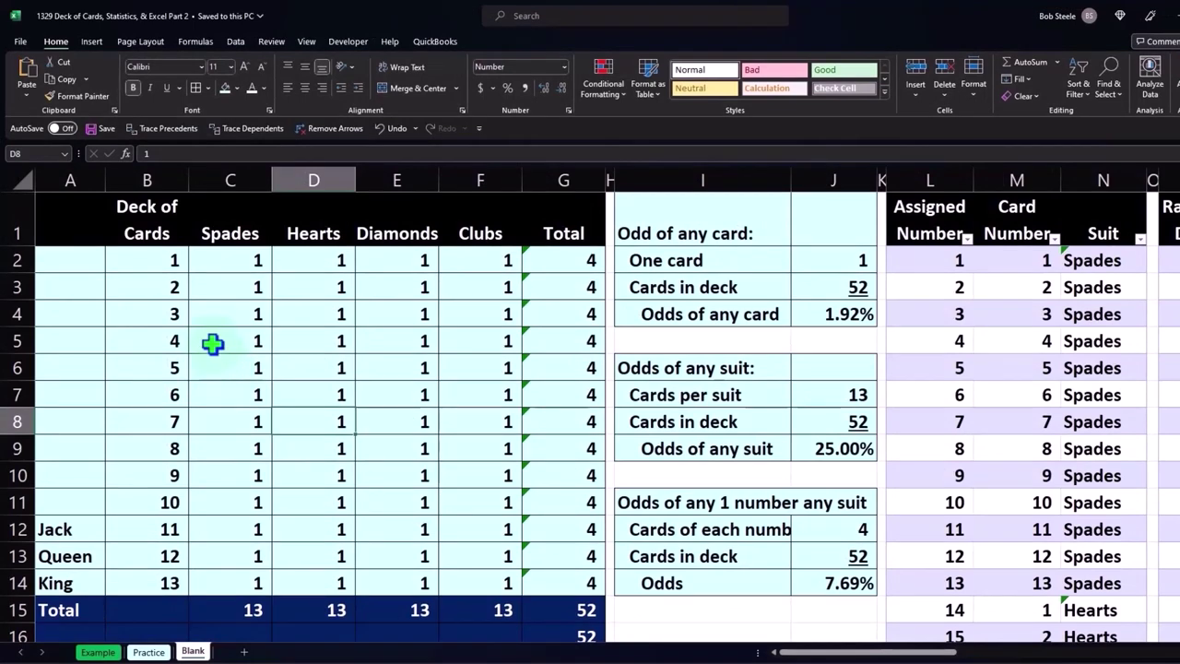
Review the card count table's suit counts, row totals and the Total row summing to 52.
left_click(161, 261)
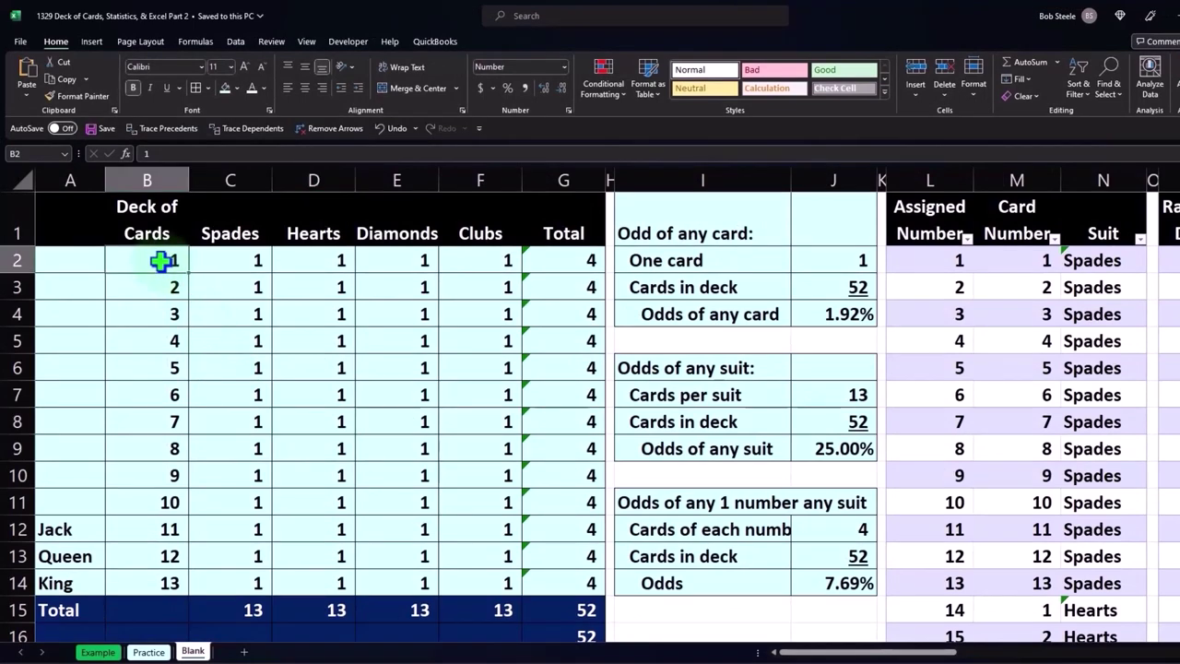
key("Right")
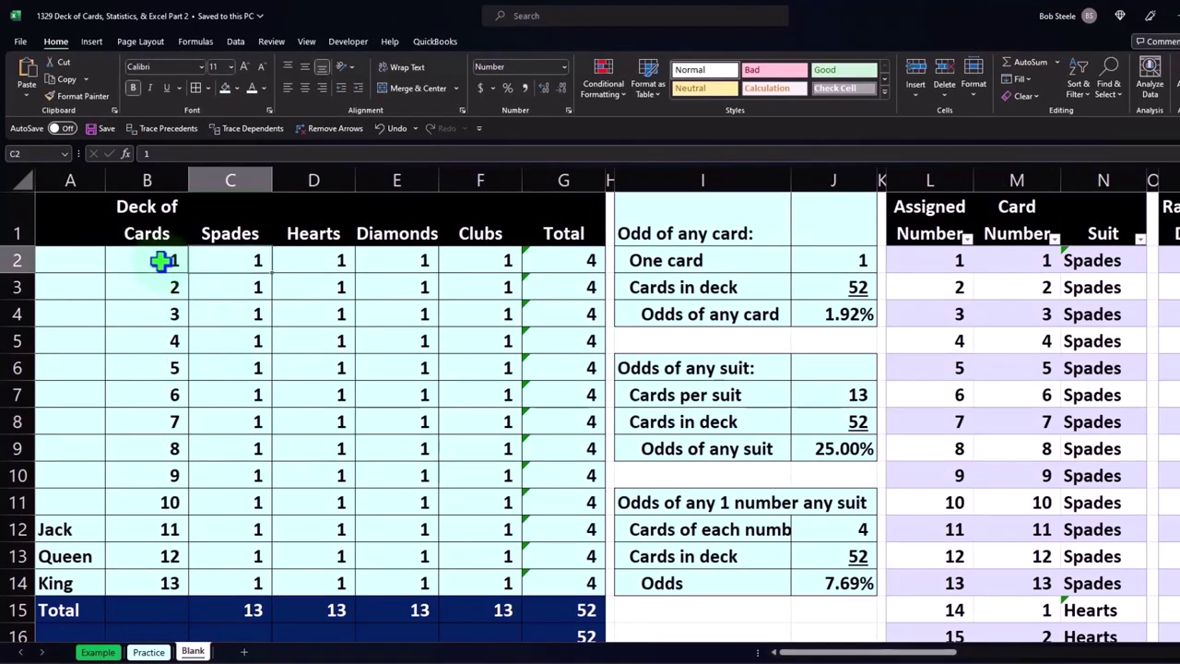
key("Up")
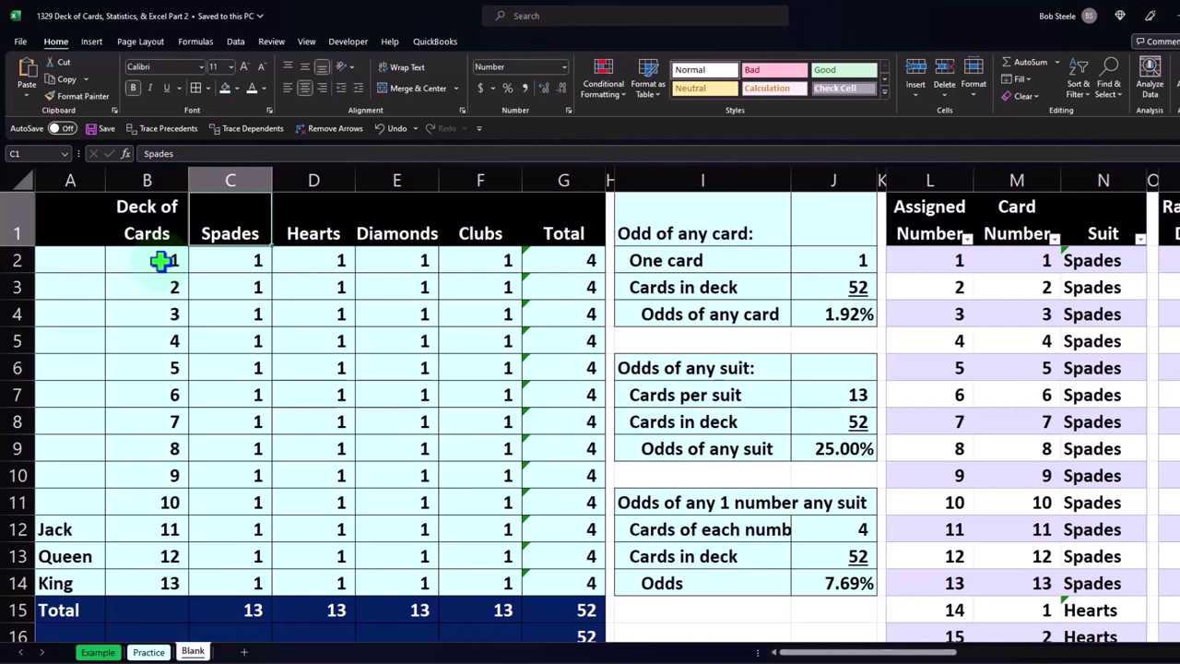
key("Down")
key("Down")
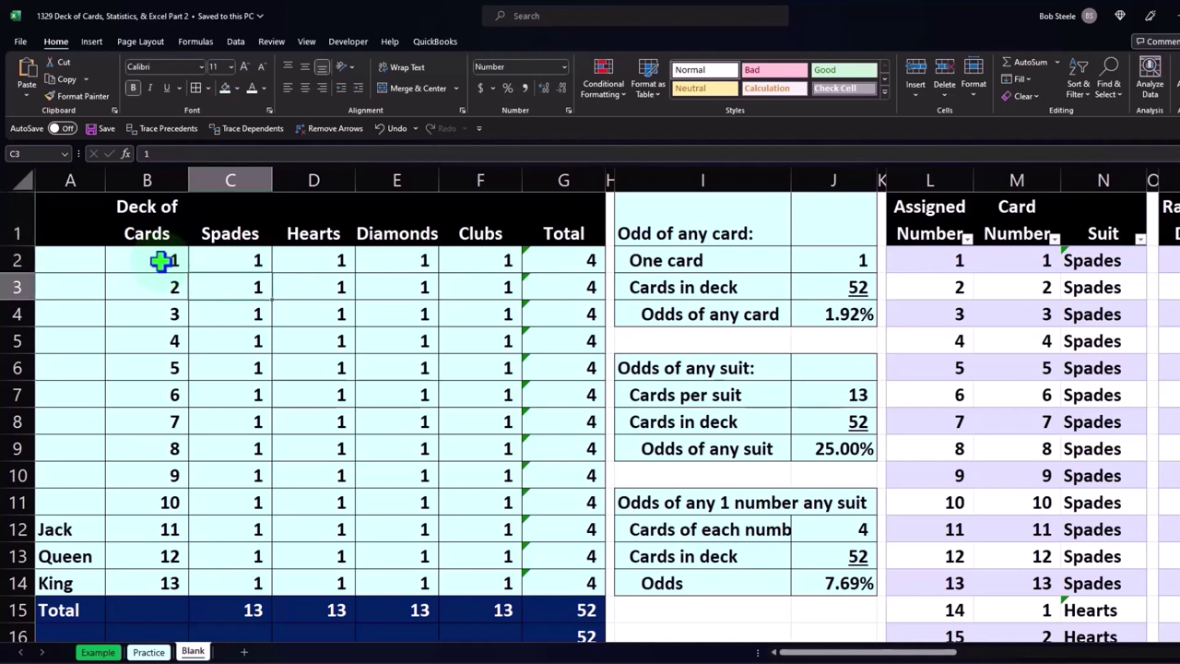
key("Right")
key("Right")
key("Right")
key("Right")
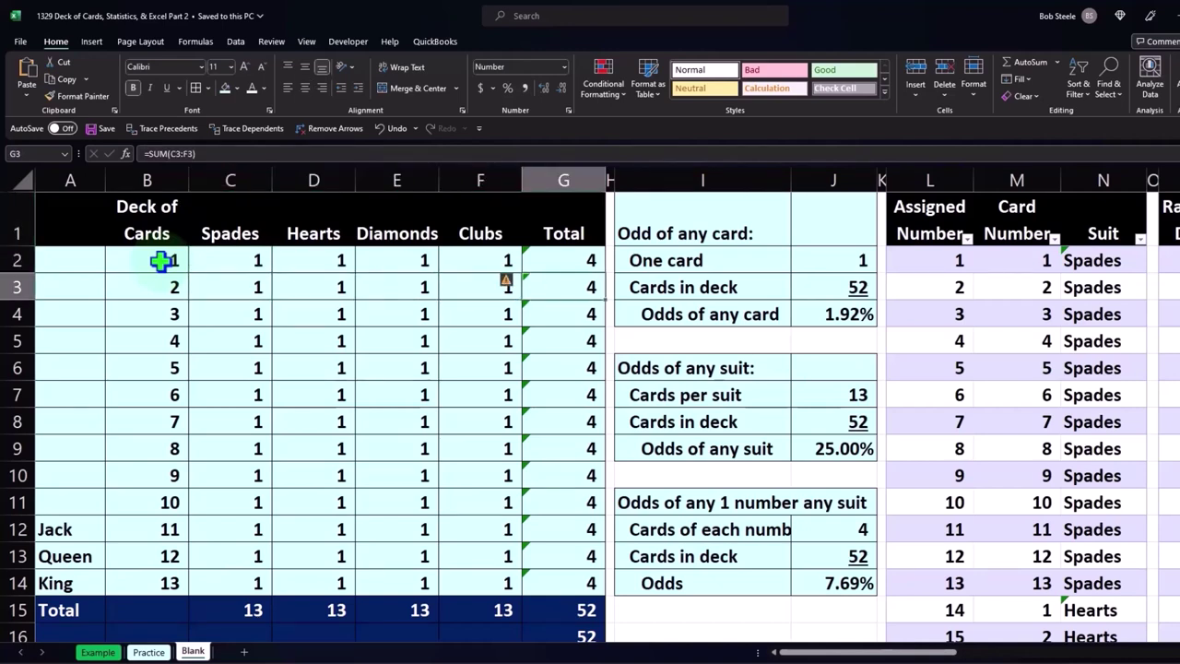
key("Up")
key("Left")
key("Left")
key("Left")
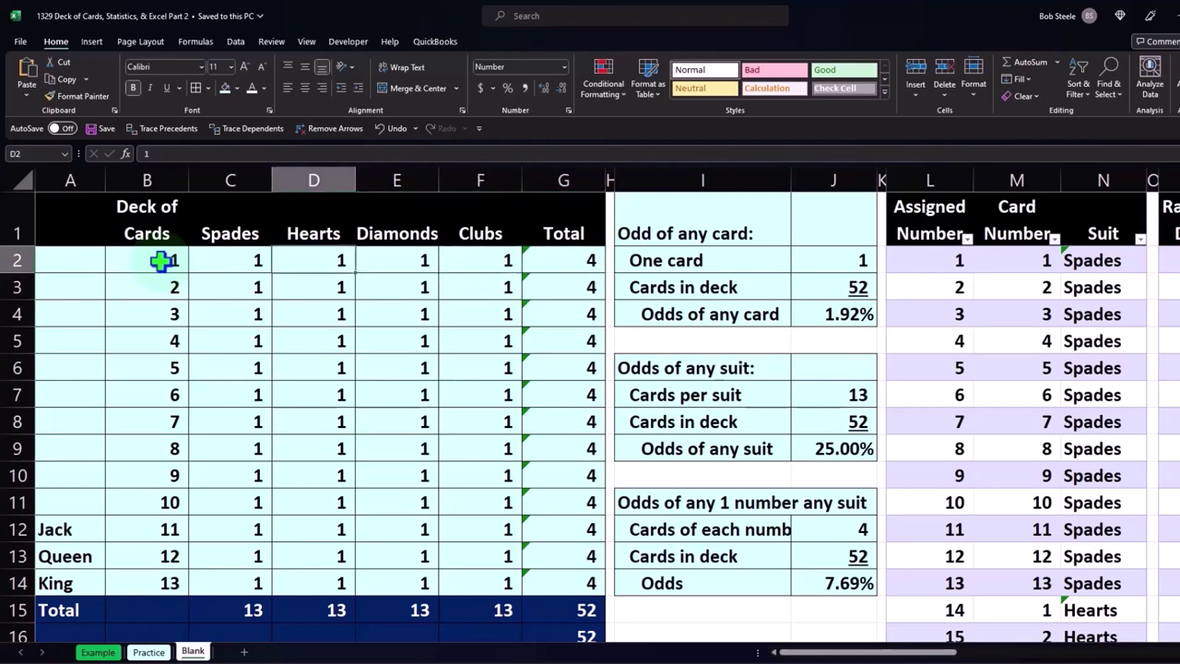
key("Left")
key("Left")
key("Down")
key("Down")
key("Down")
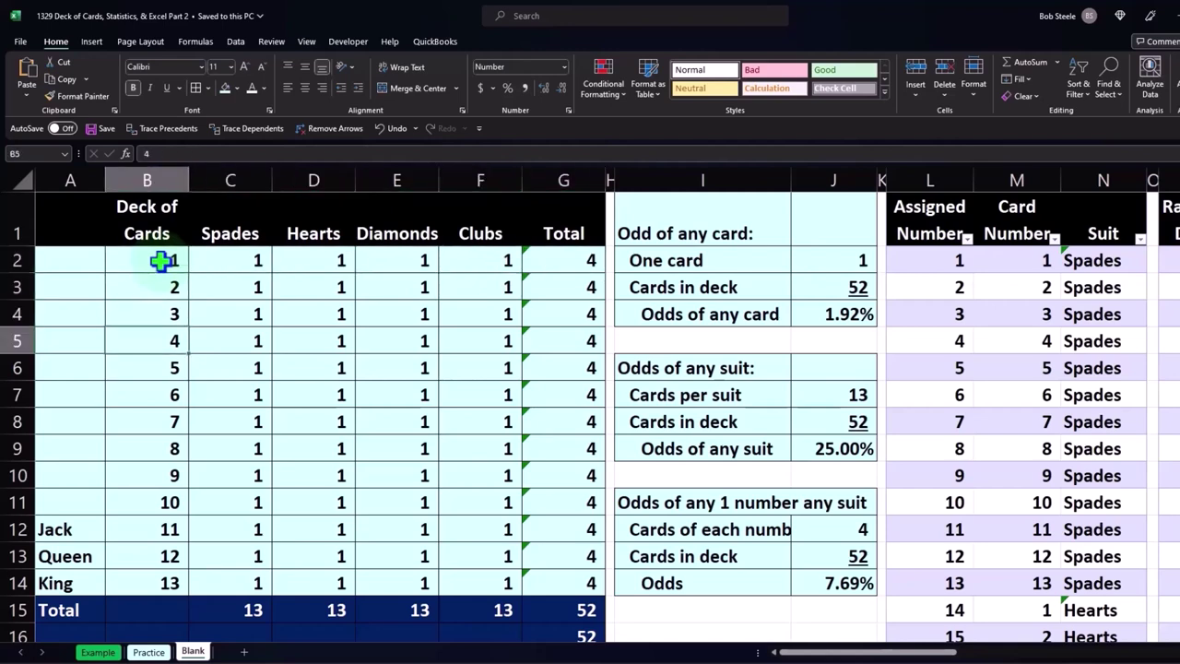
key("Right")
key("Right")
key("Down")
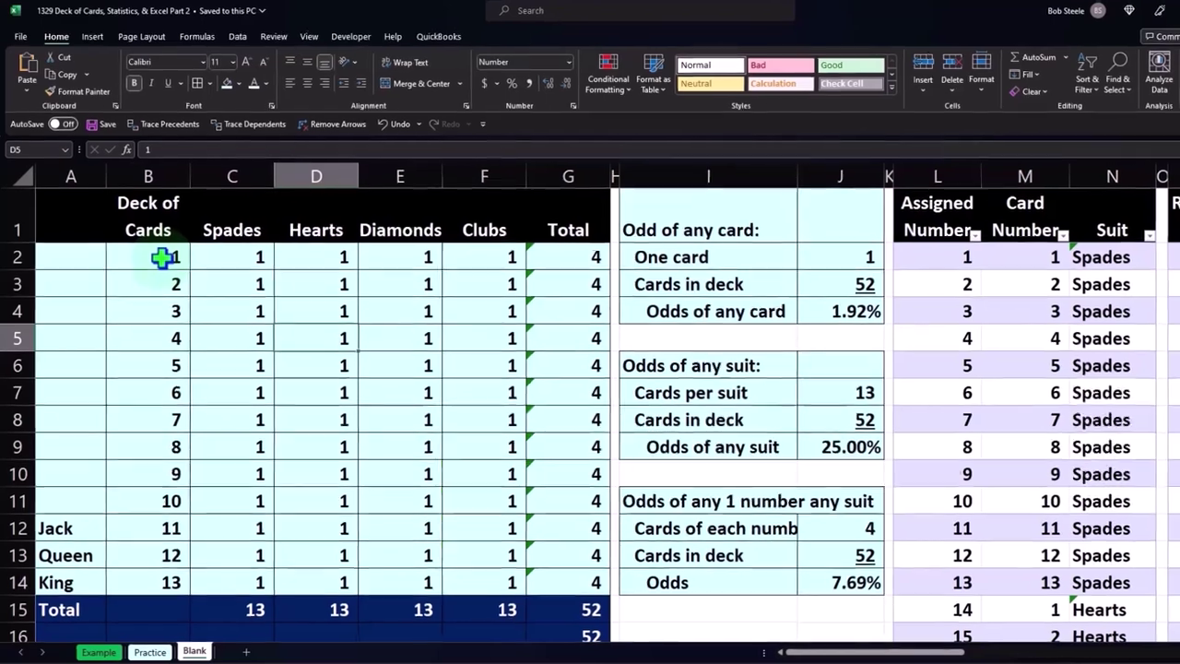
key("Down")
key("Down")
key("Down")
key("Down")
key("Down")
key("Down")
key("Left")
key("Left")
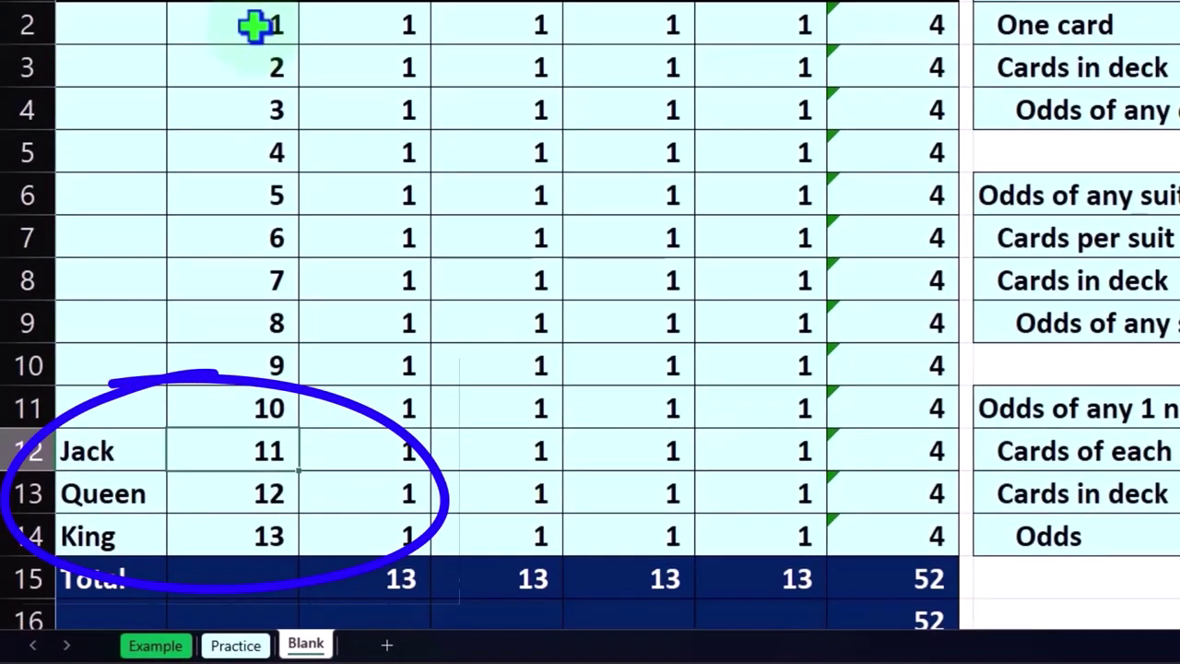
key("Down")
key("Down")
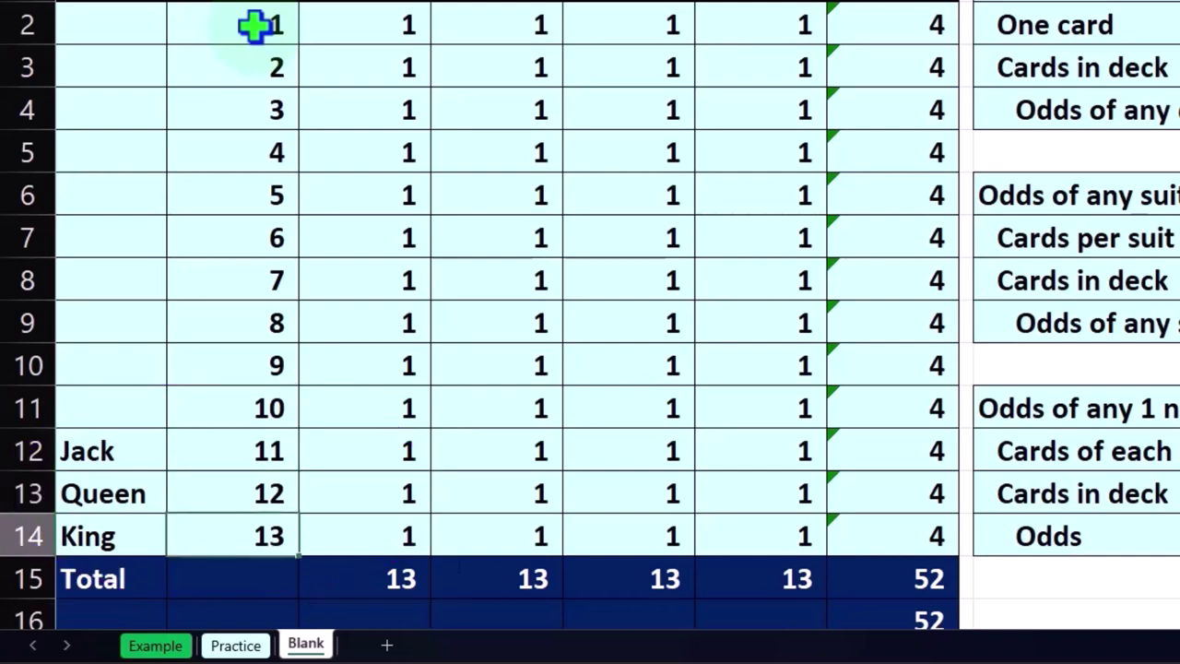
key("Down")
key("Right")
key("Right")
key("Right")
key("Right")
key("Right")
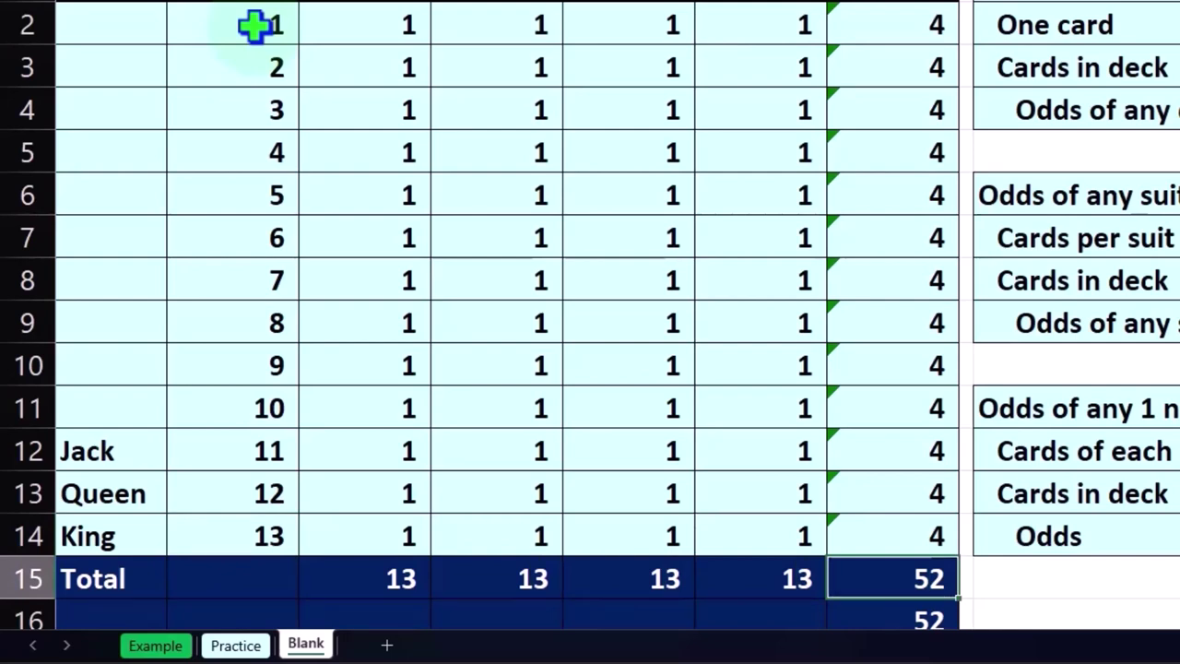
Check the Total column, the odds formulas and the Results count formula.
key("Up")
key("Up")
key("Up")
key("Up")
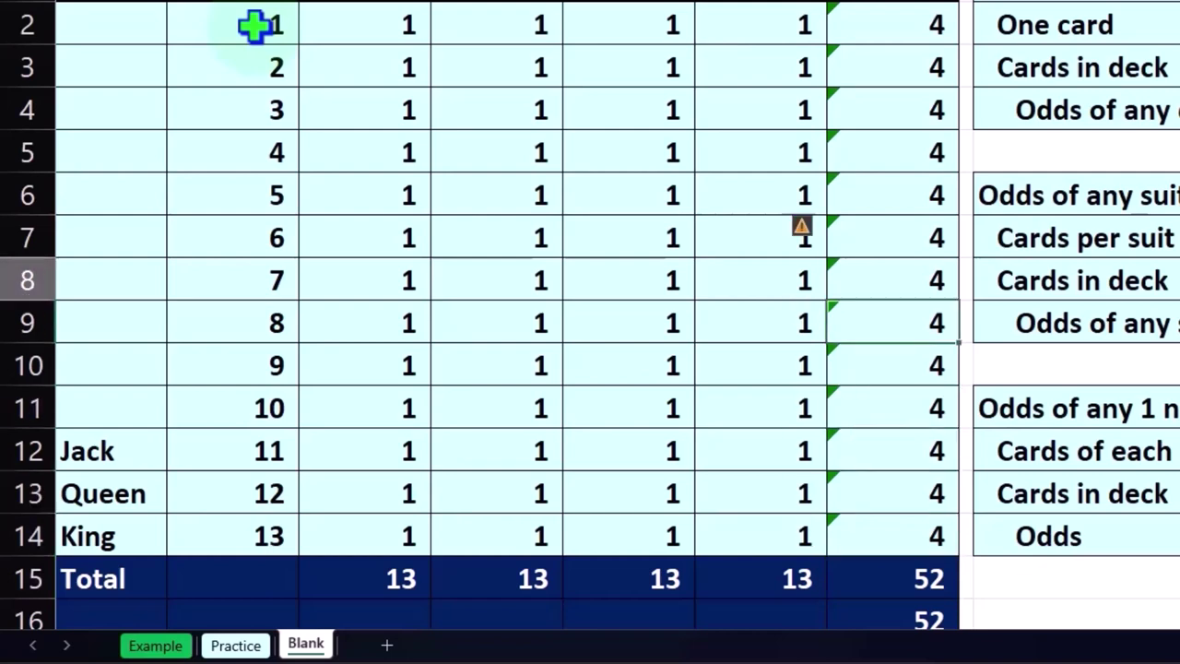
key("Up")
key("Up")
key("Up")
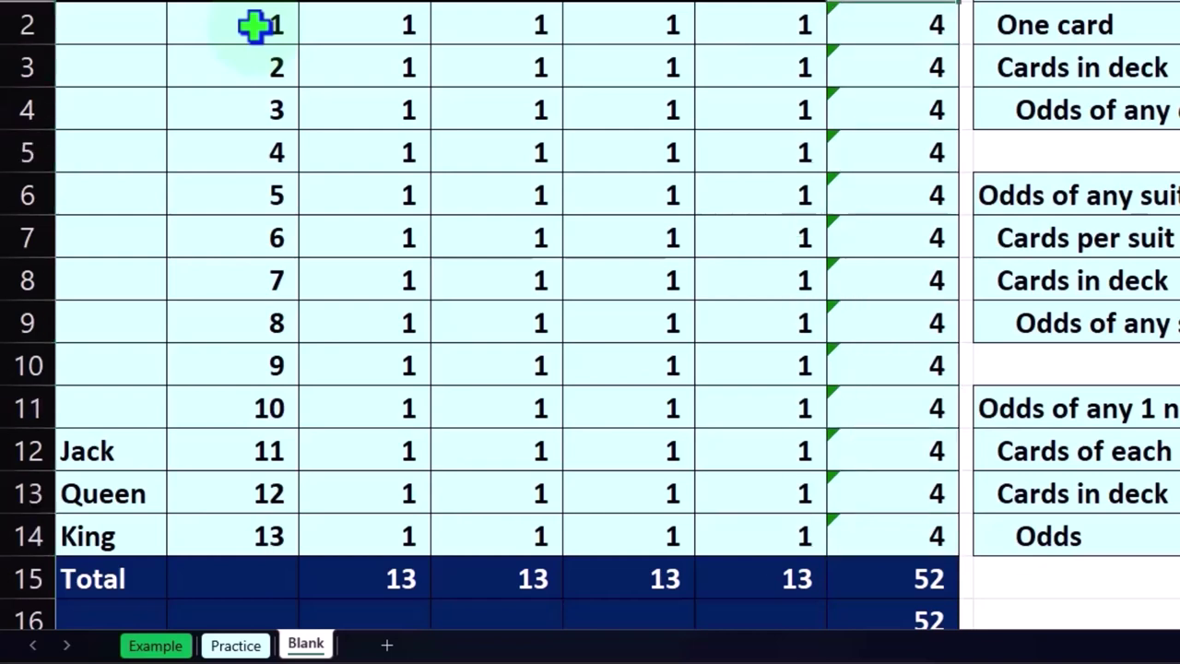
key("Down")
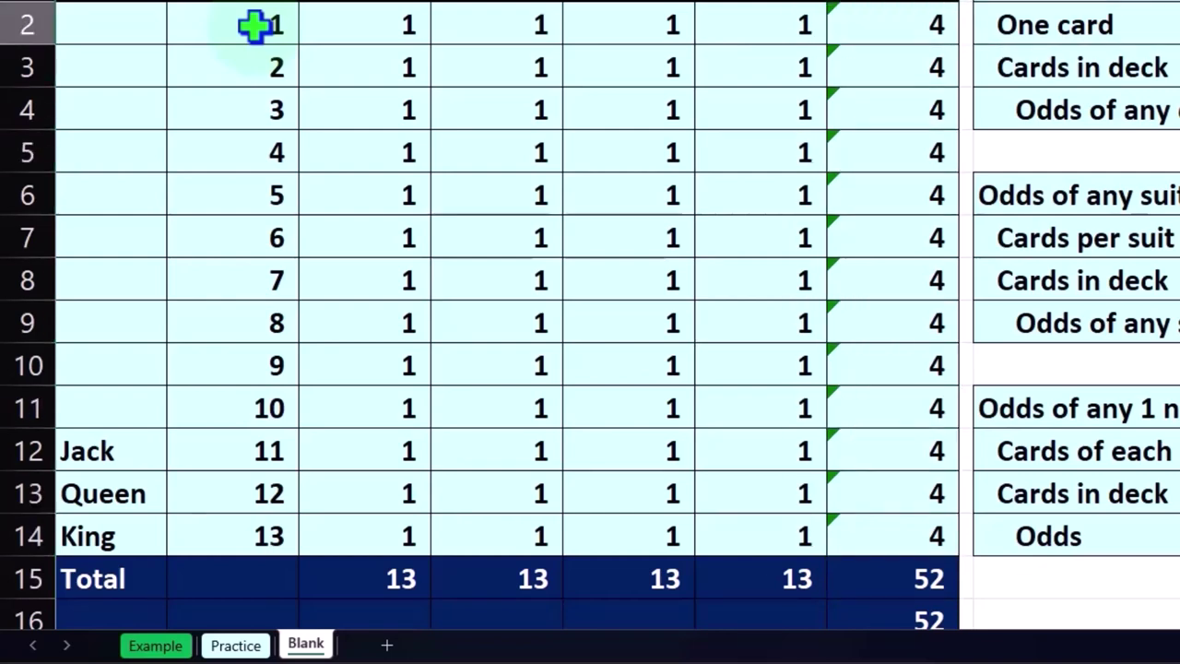
key("Down")
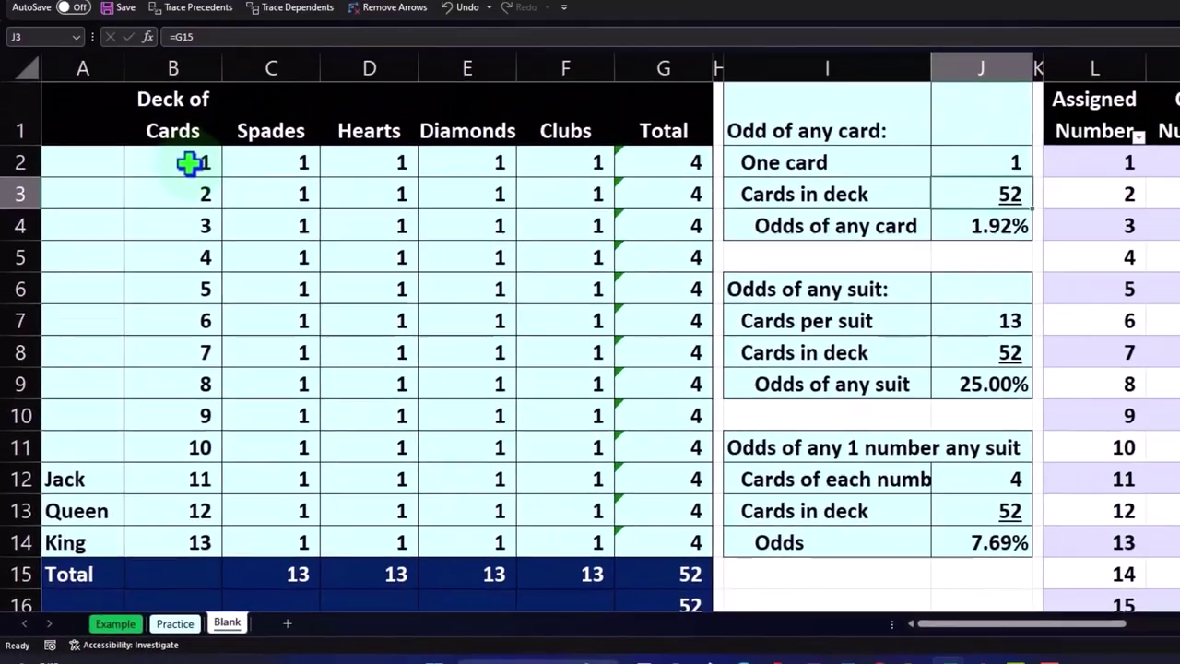
key("Down")
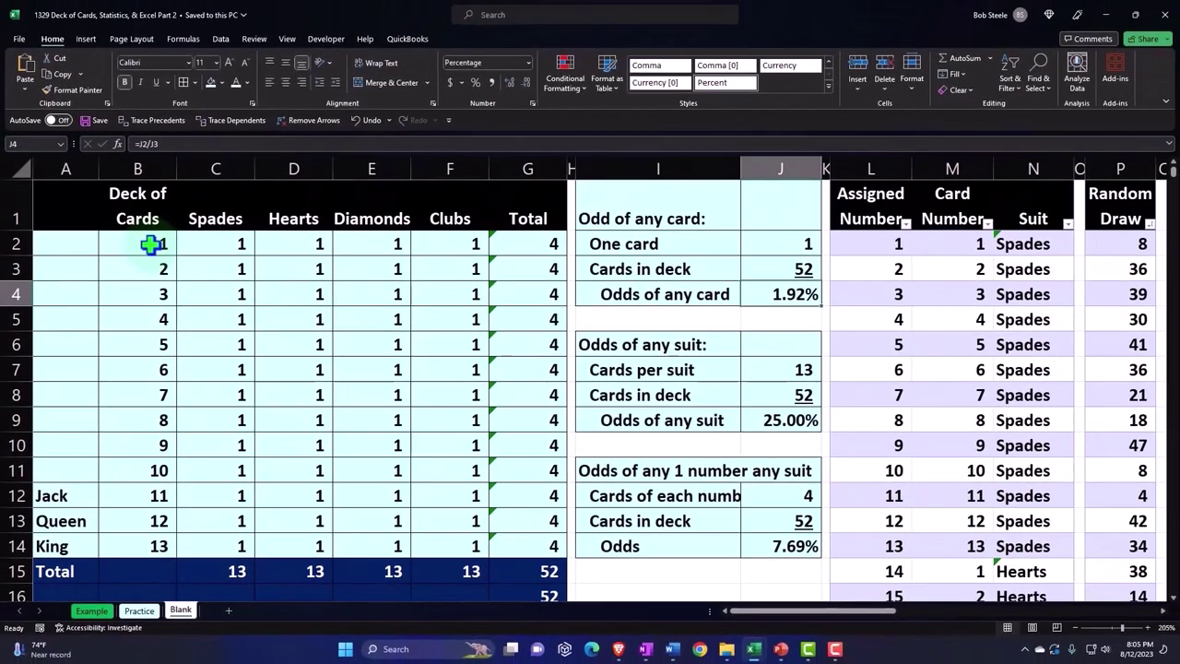
key("Down")
key("Down")
key("Down")
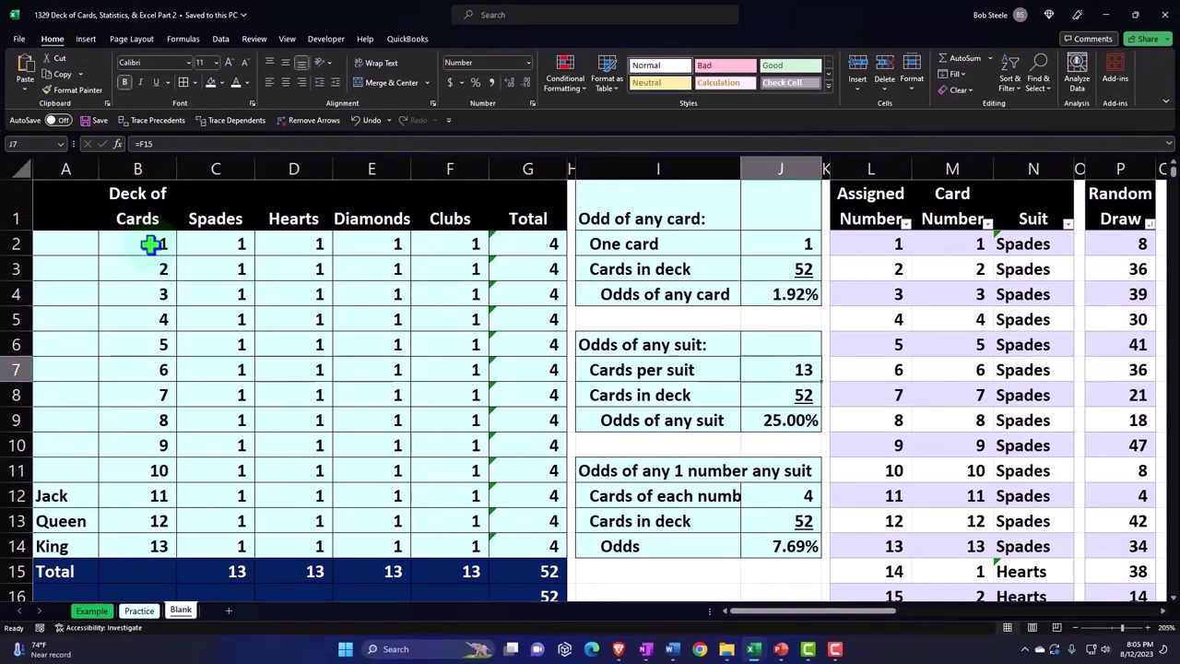
key("Down")
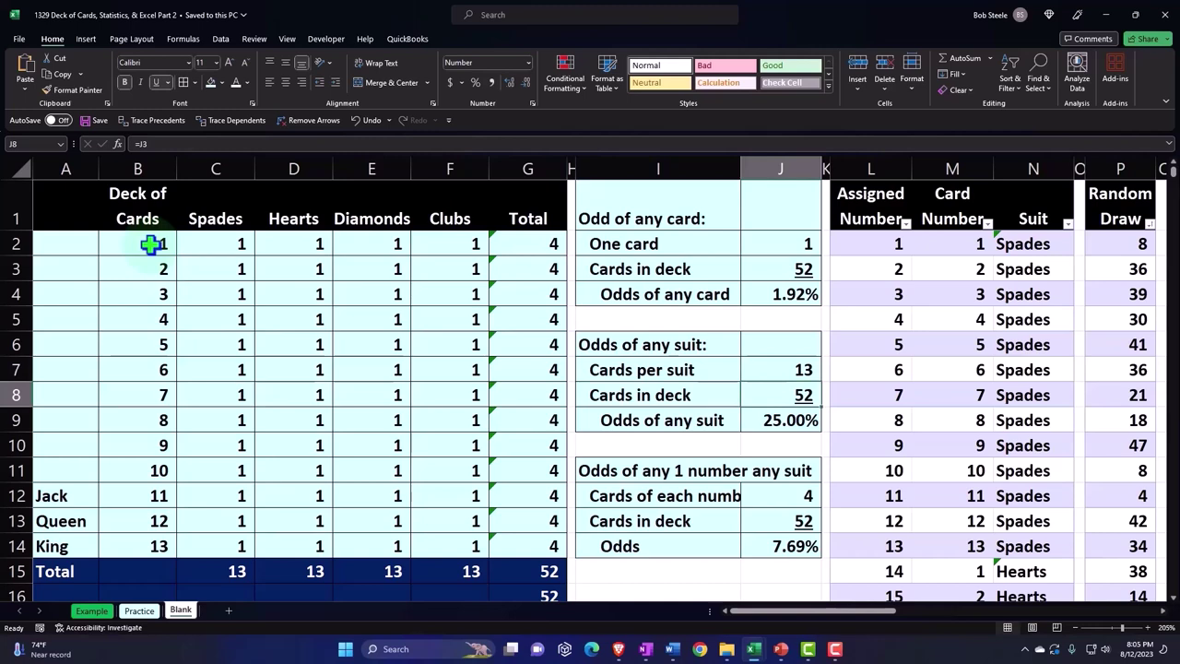
key("Down")
key("Down")
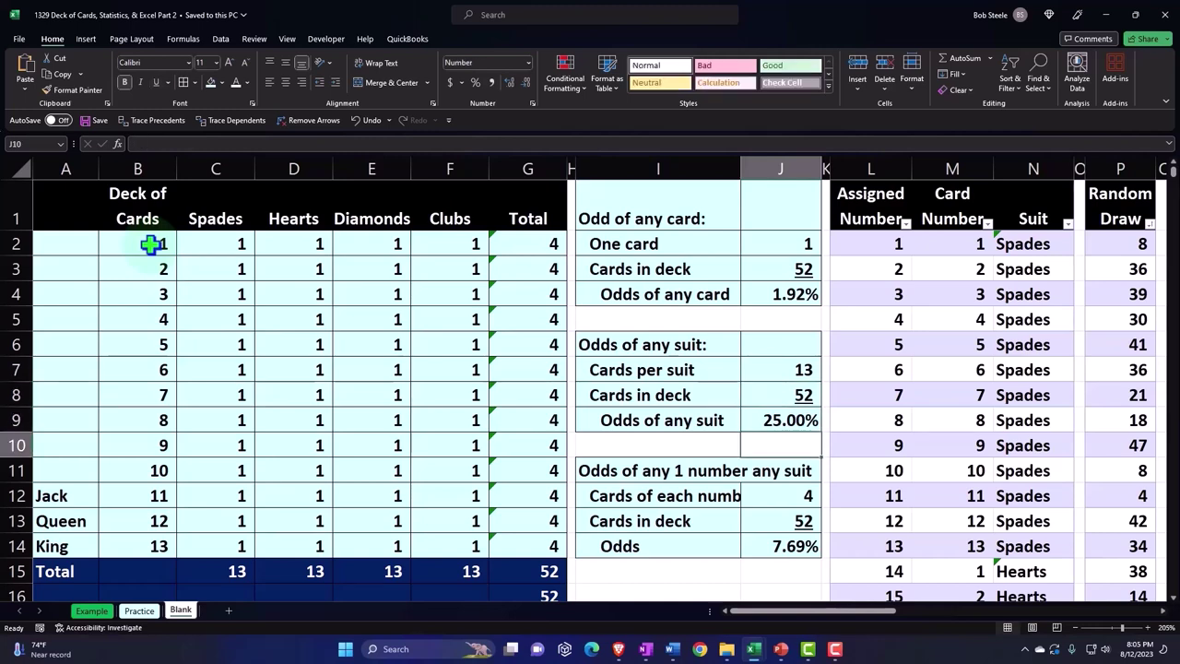
key("Down")
key("Down")
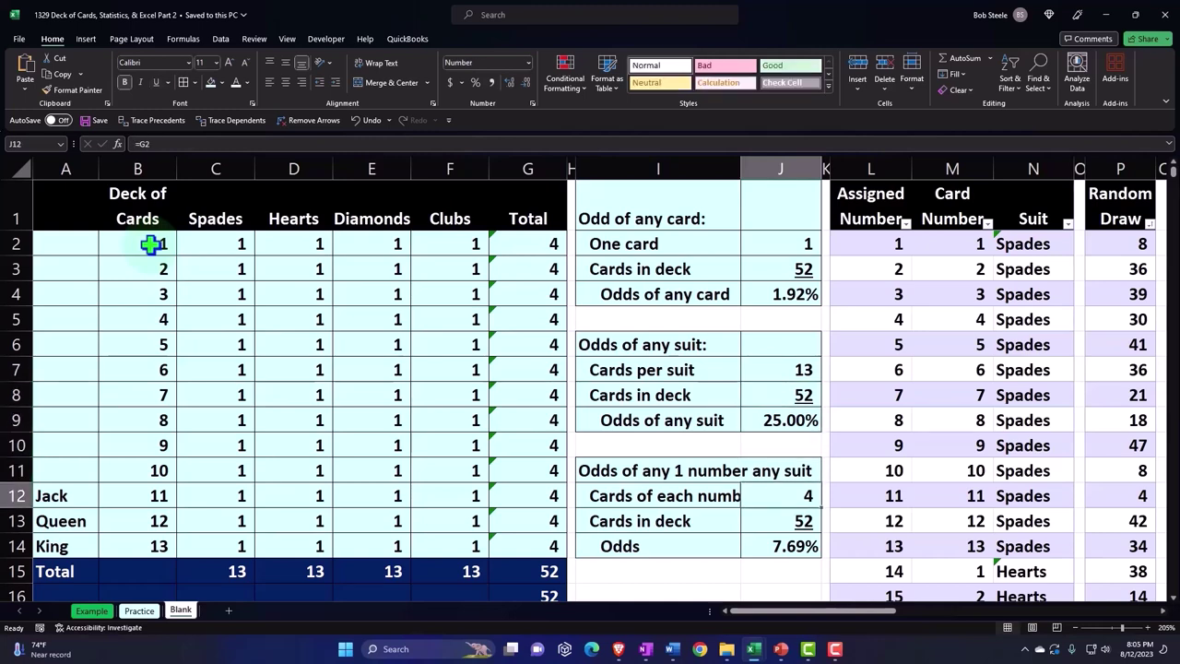
key("Down")
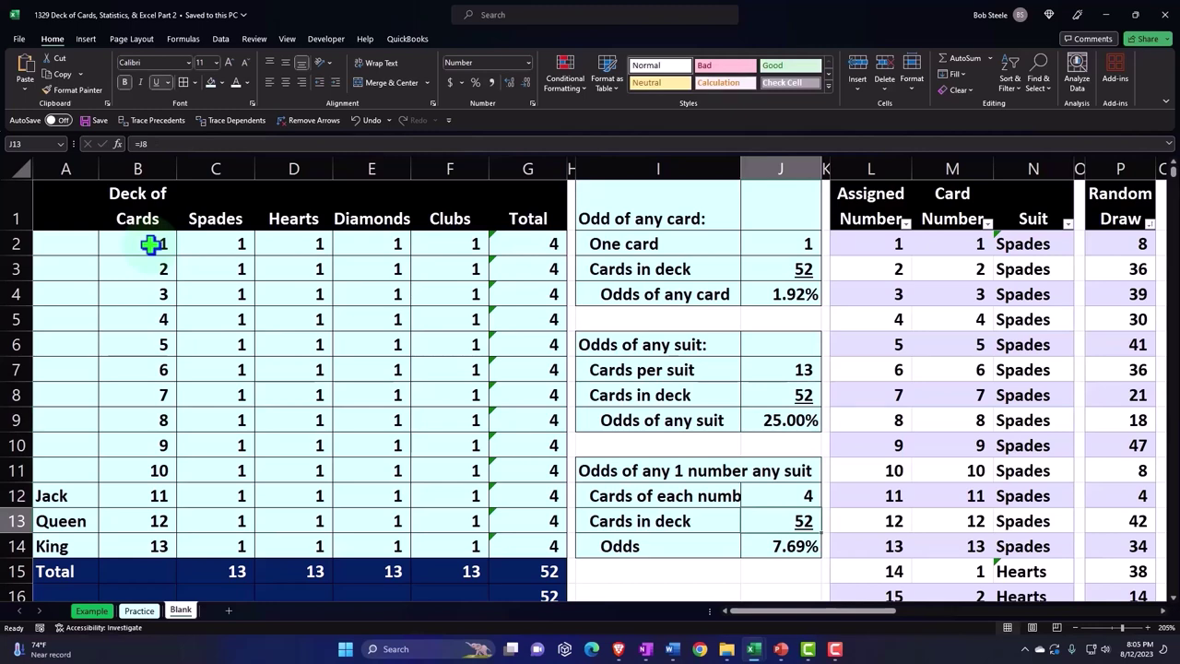
key("Right")
key("Right")
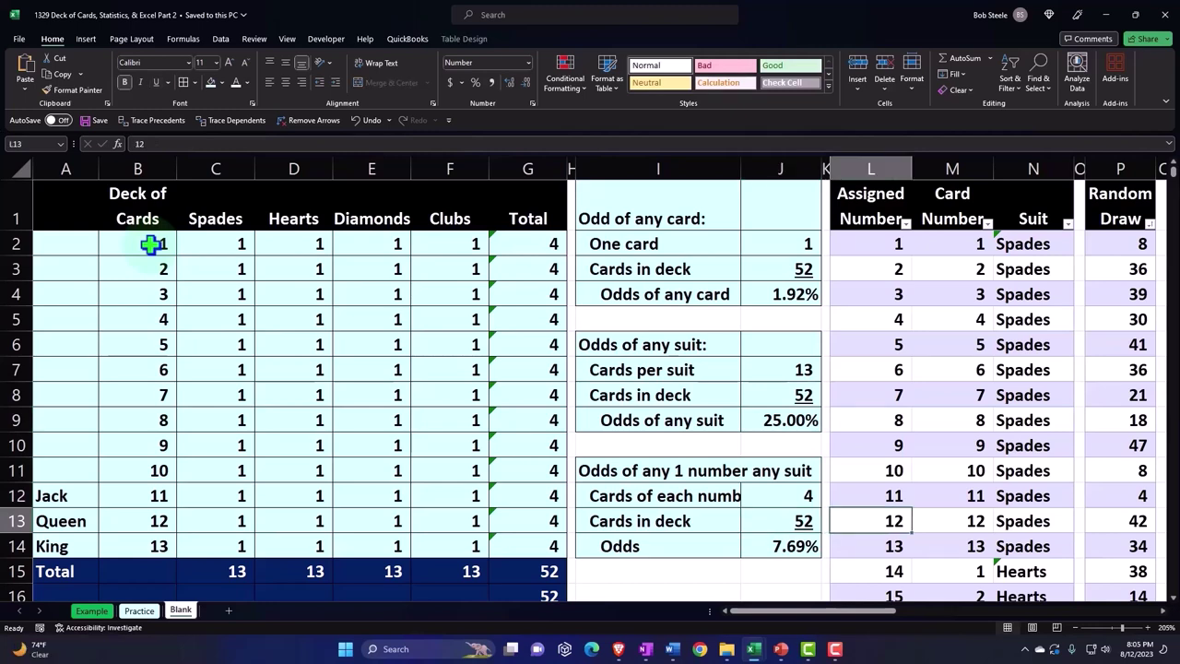
key("Right")
key("Right")
key("Right")
key("Right")
key("Right")
key("Right")
key("Right")
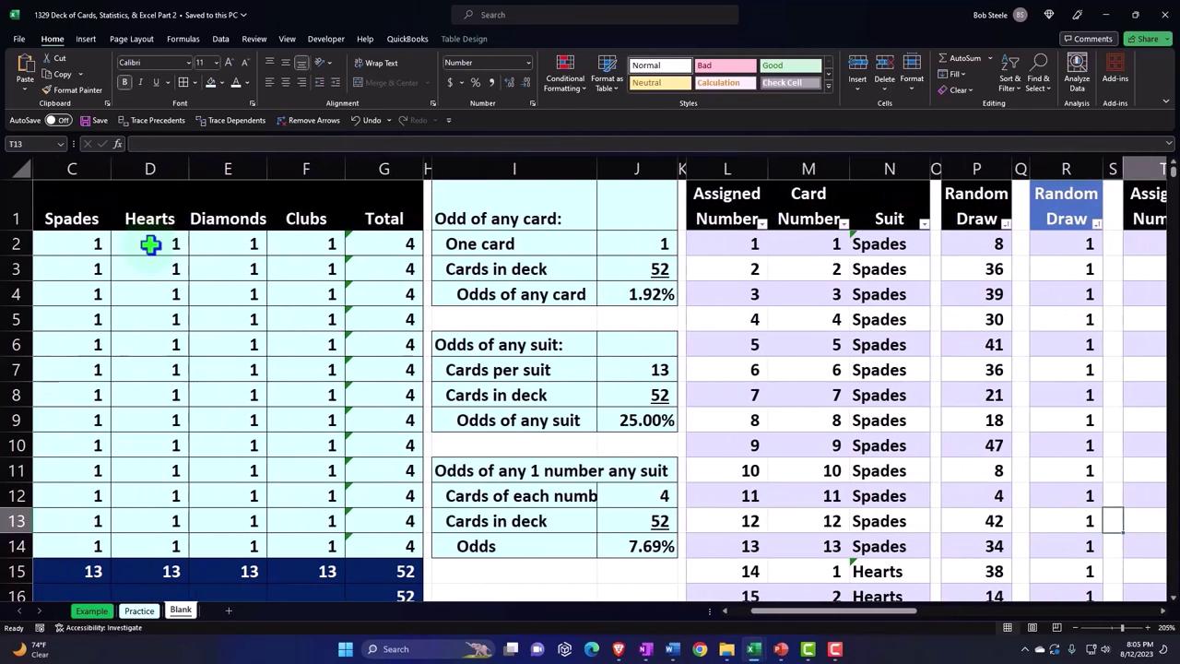
key("Right")
key("Right")
key("Right")
key("Right")
key("Right")
key("Right")
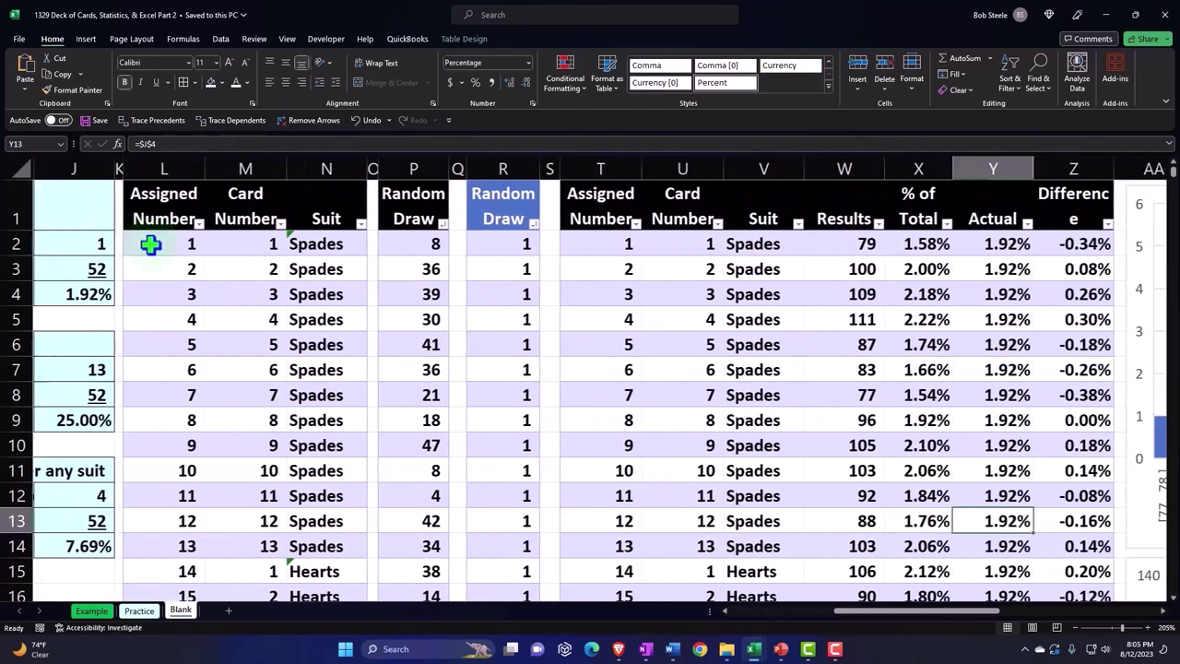
Review the card list from Spades 1–13 down through Hearts to card 52.
left_click(150, 243)
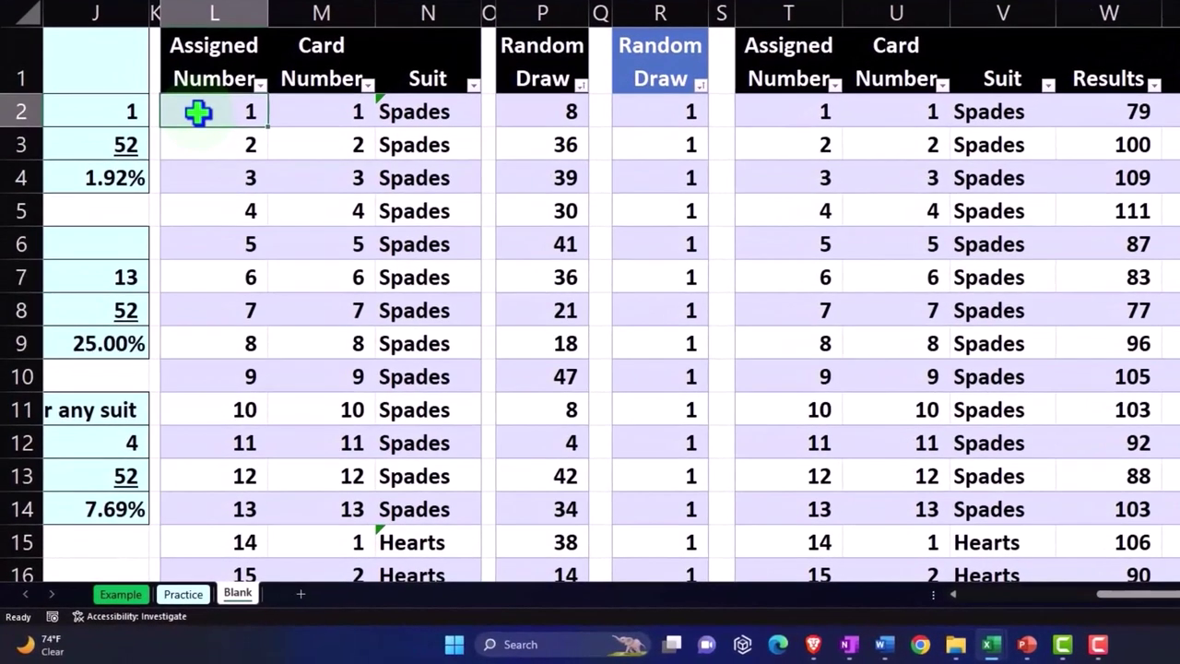
key("Right")
key("Down")
key("Down")
key("Down")
key("Down")
key("Down")
key("Down")
key("Down")
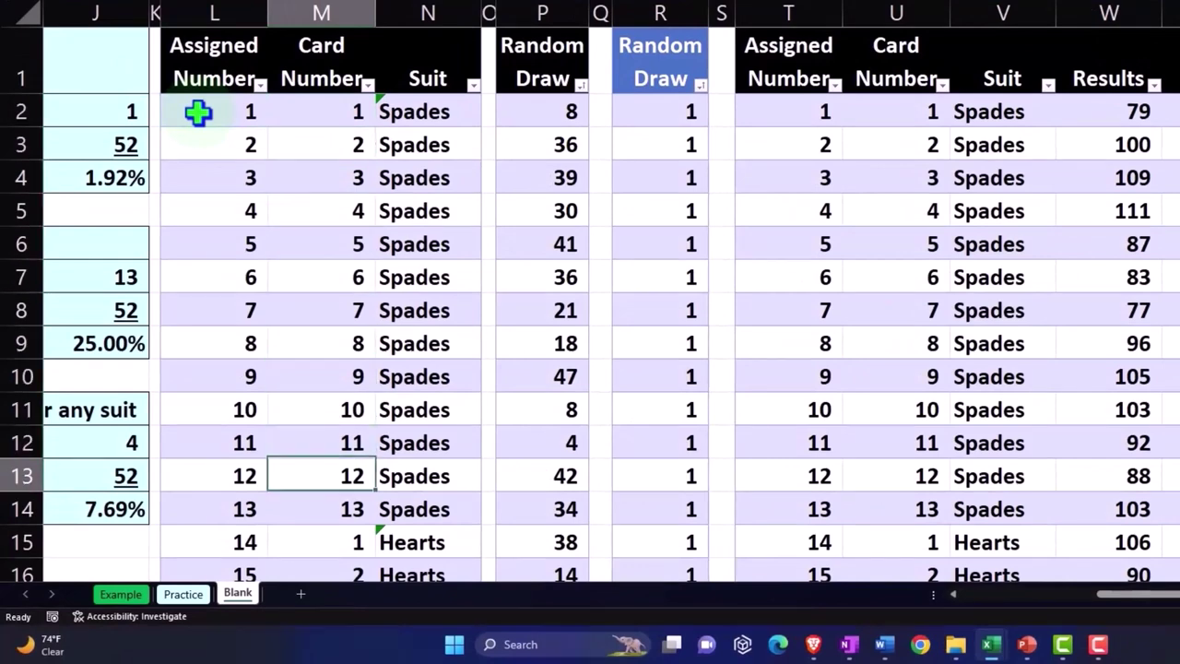
key("Down")
key("Down")
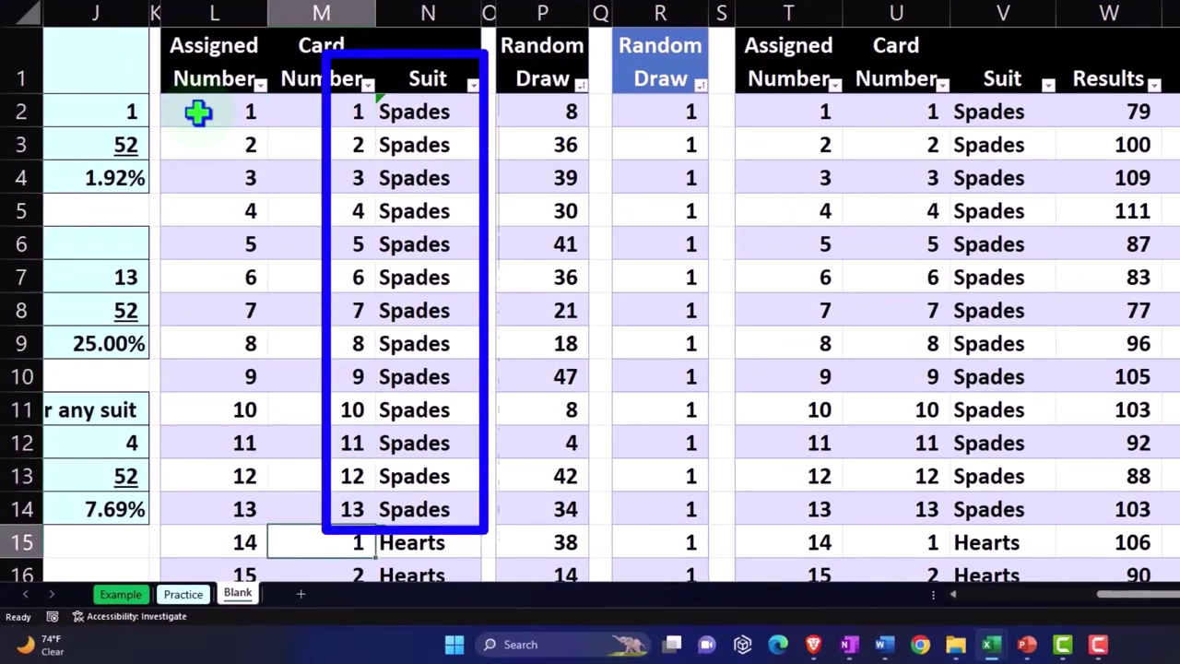
left_click(341, 116)
scroll(330, 232, "down", 2)
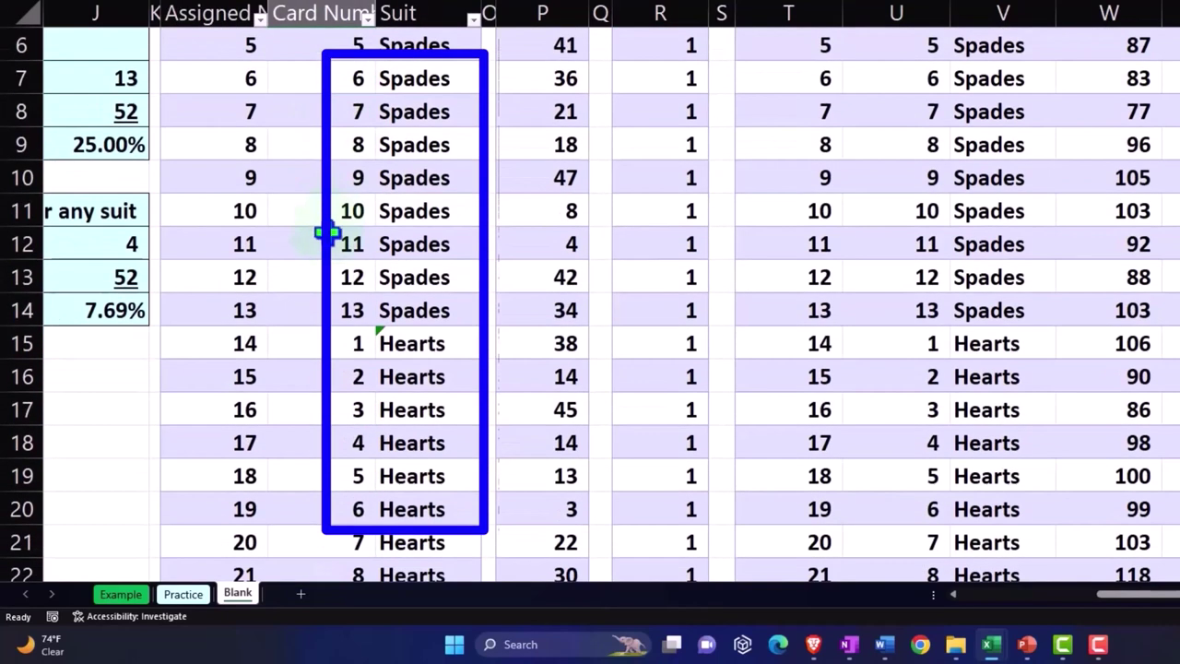
scroll(330, 414, "down", 1)
left_click(242, 382)
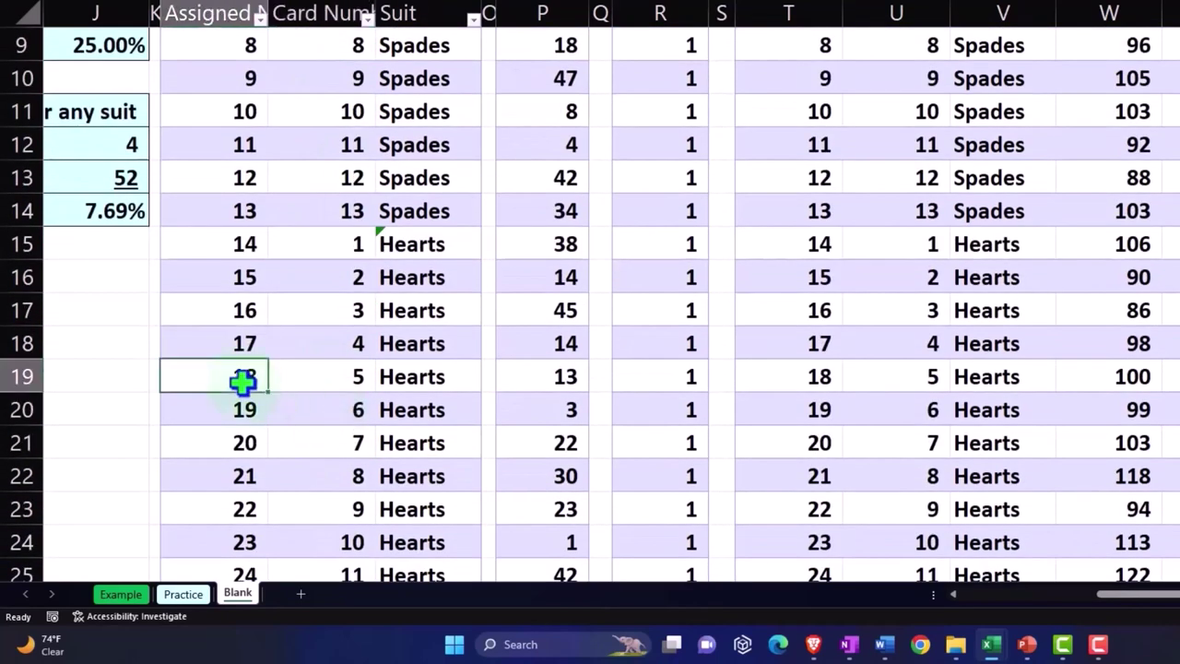
scroll(242, 382, "down", 2)
scroll(242, 382, "down", 2)
scroll(243, 382, "down", 2)
scroll(243, 382, "down", 4)
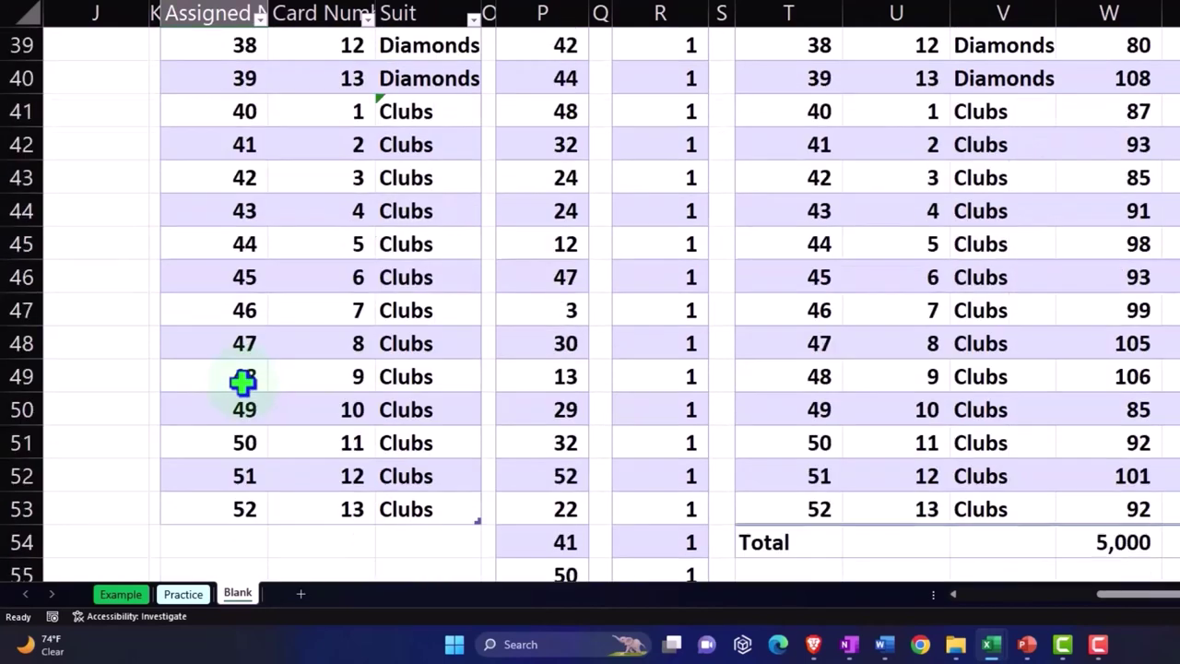
scroll(243, 382, "down", 1)
left_click(233, 410)
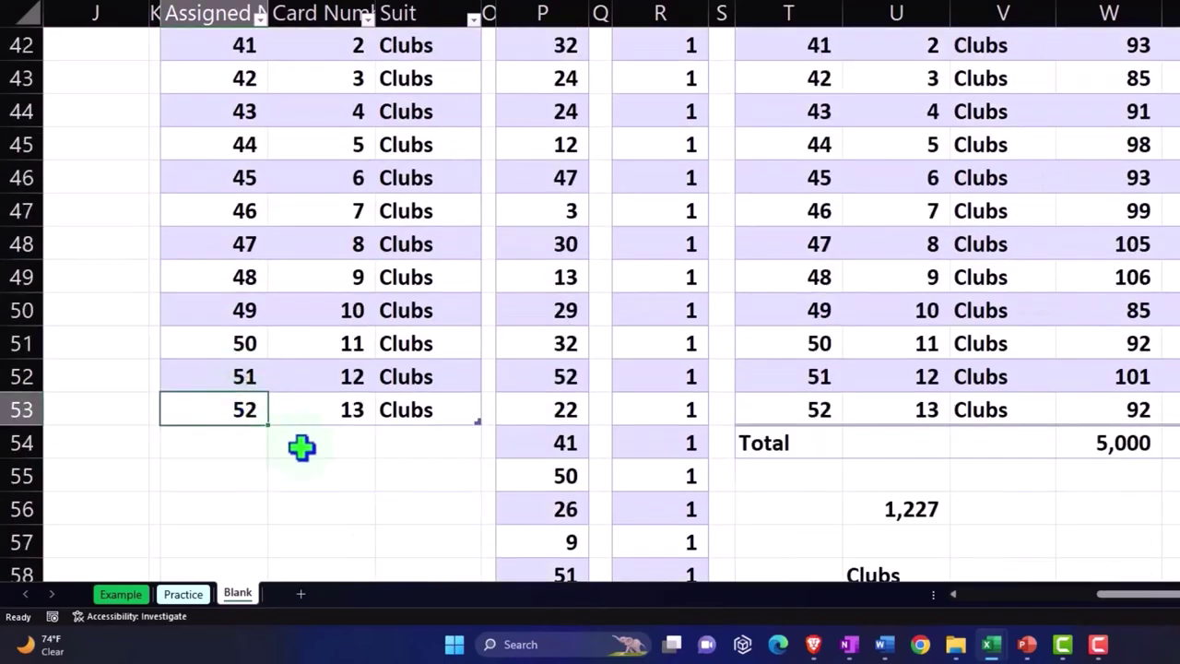
scroll(301, 447, "up", 5)
scroll(302, 448, "up", 9)
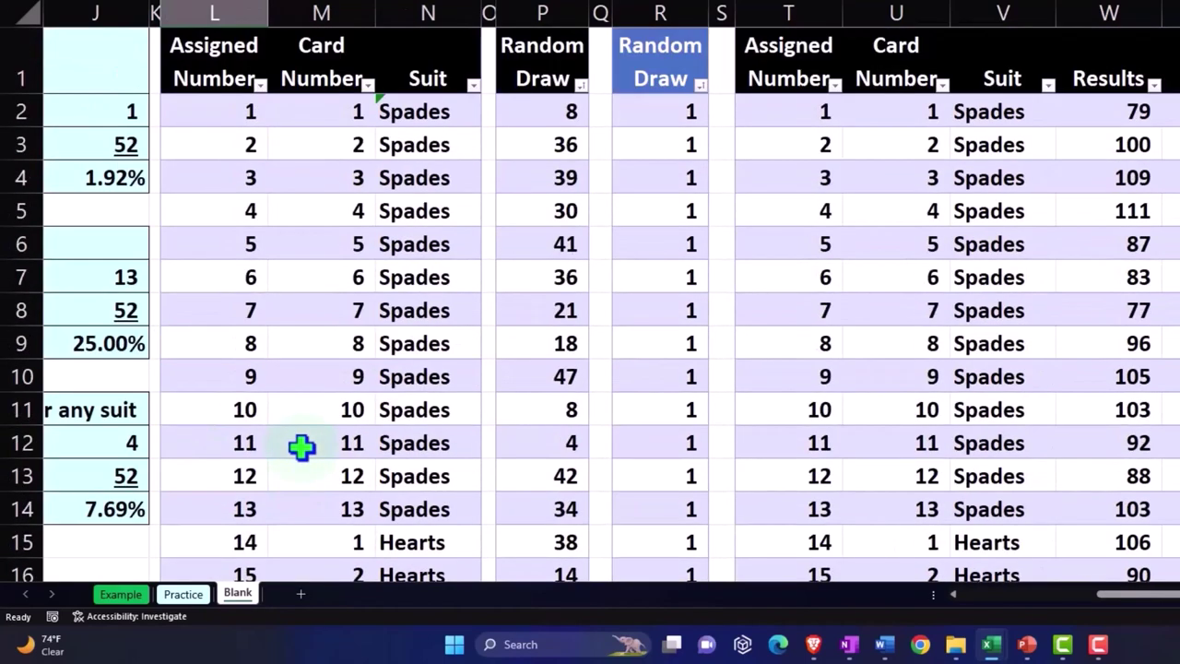
left_click(543, 116)
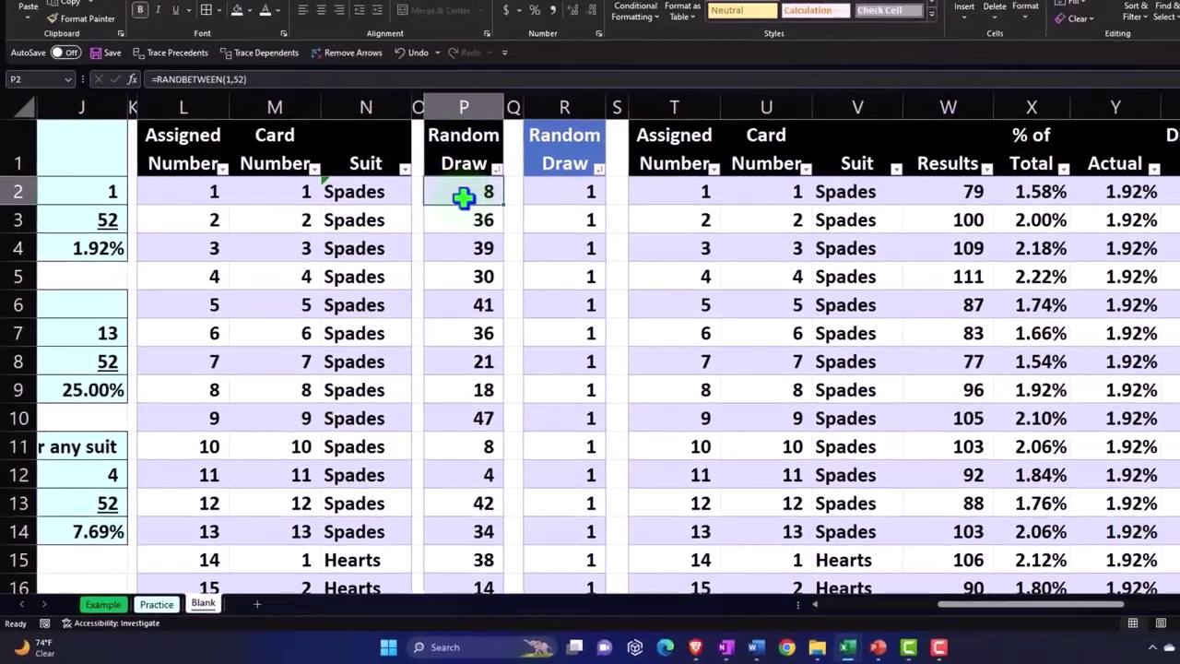
Re-enter the first Random Draw formula twice so the RANDBETWEEN(1,52) values recalculate.
double_click(463, 197)
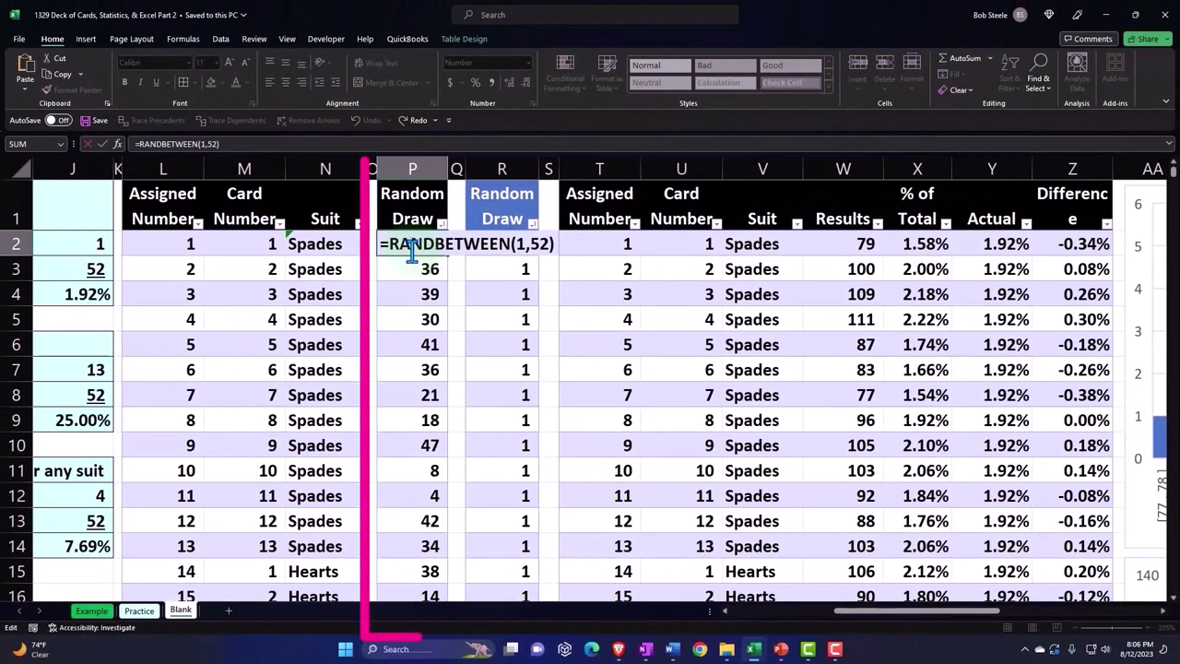
key("Return")
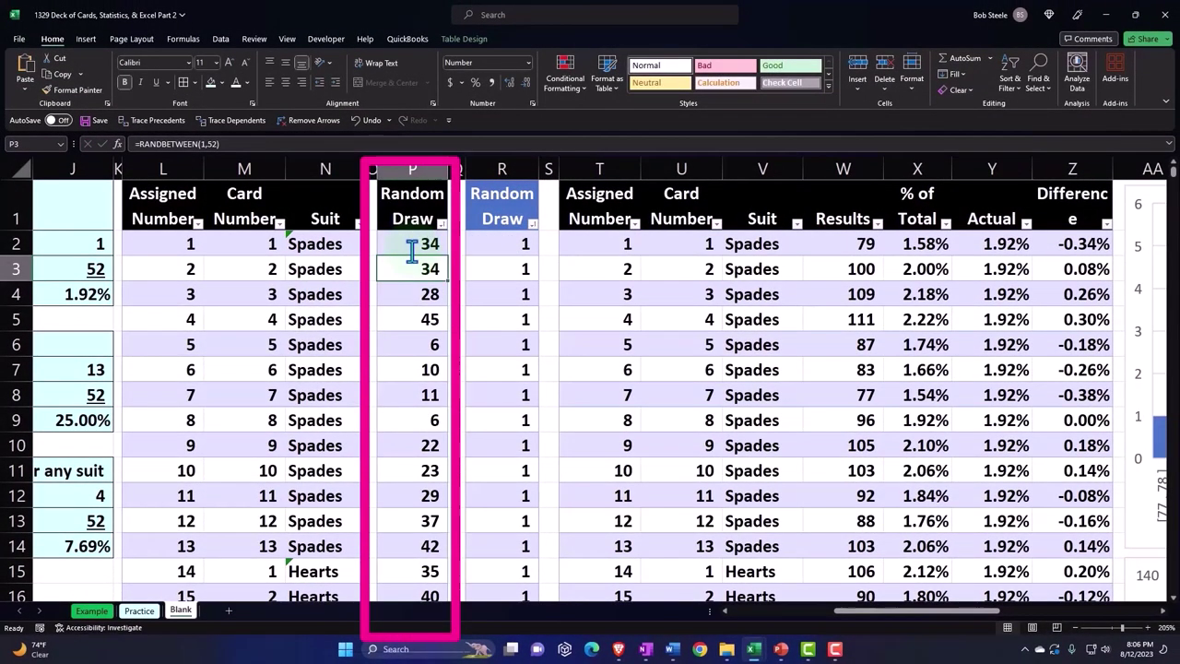
double_click(412, 247)
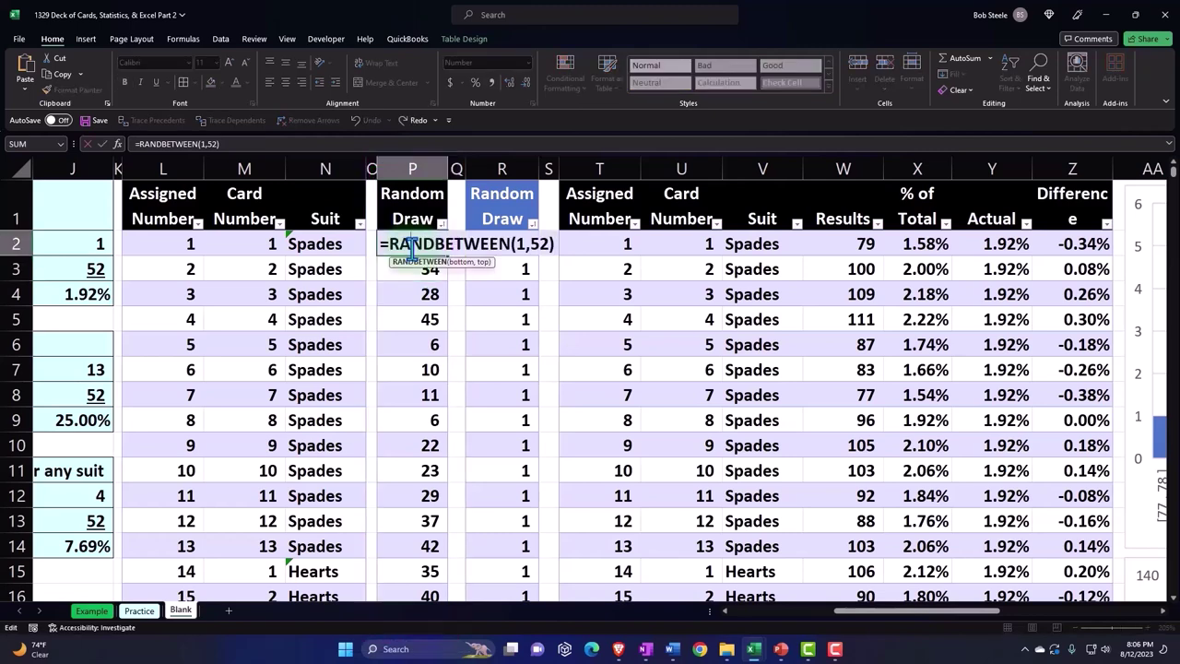
key("Return")
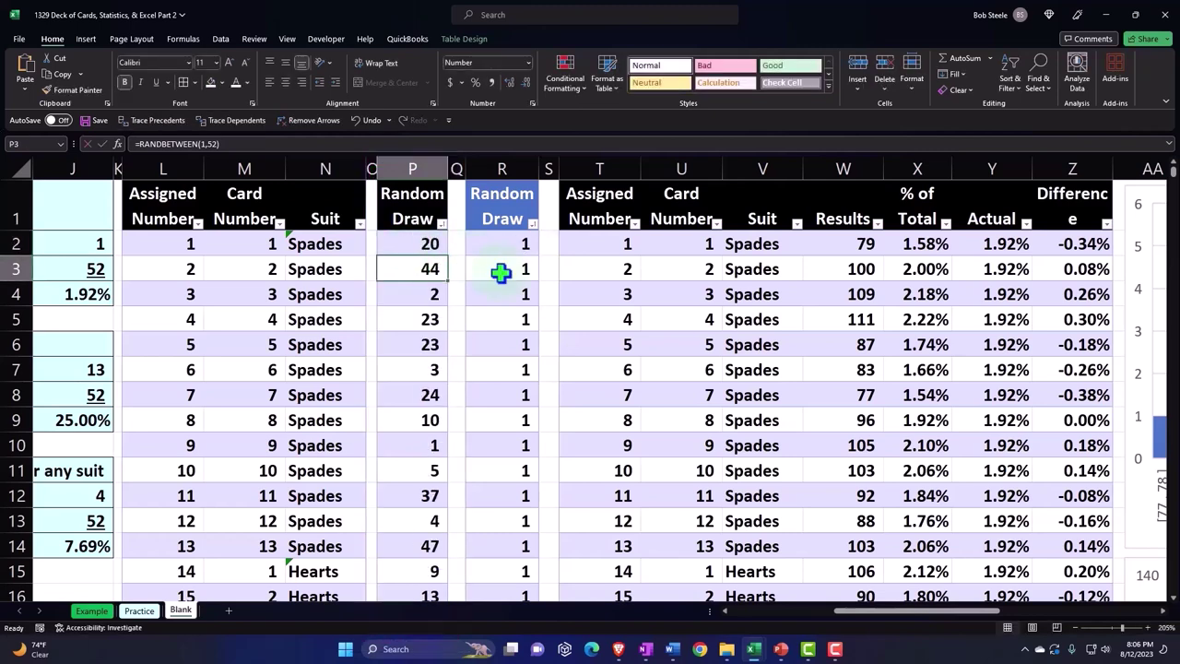
left_click(501, 271)
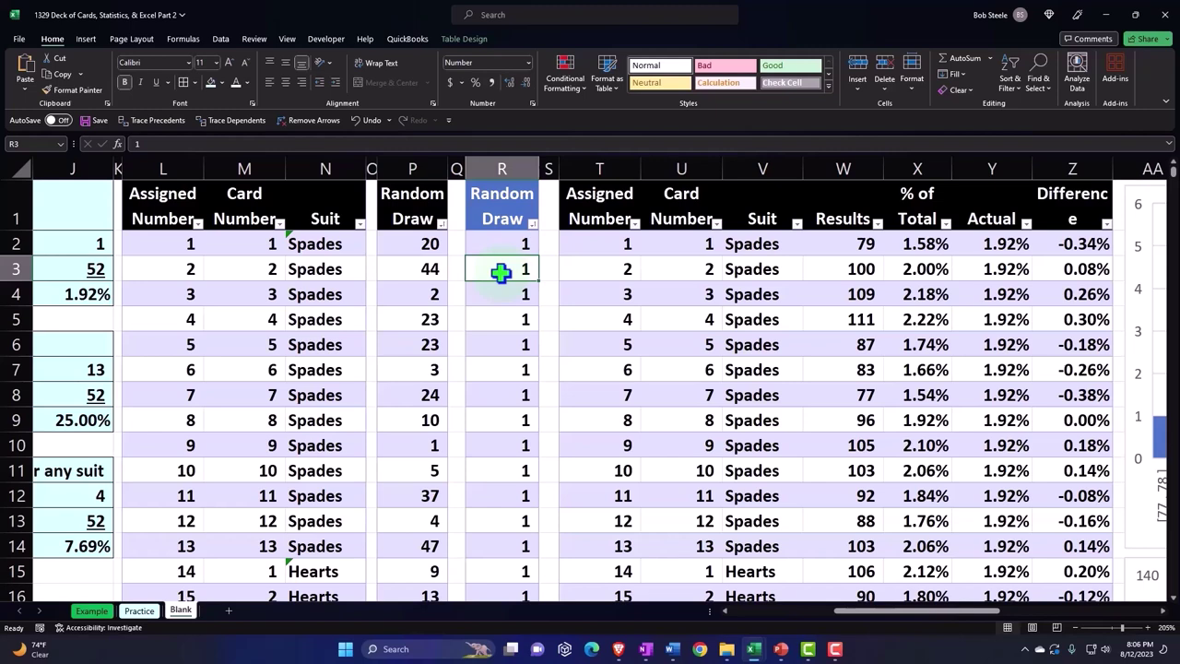
key("Right")
key("Right")
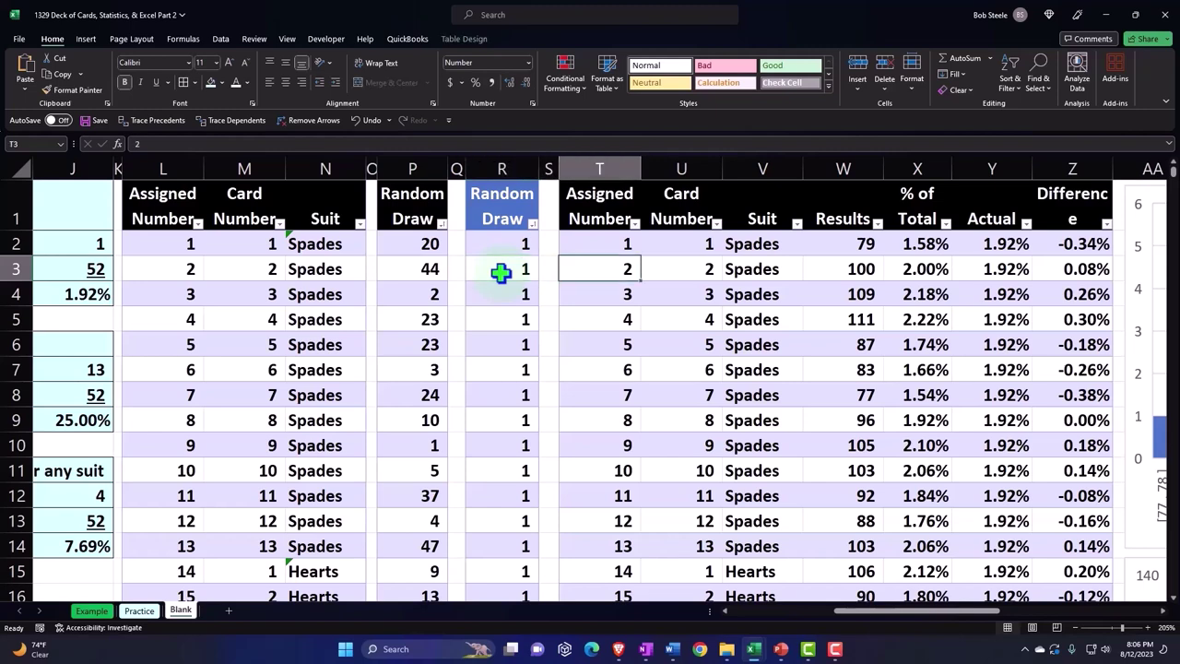
key("Right")
key("Right")
key("Right")
key("Right")
key("Right")
key("Right")
key("Right")
key("Right")
key("Right")
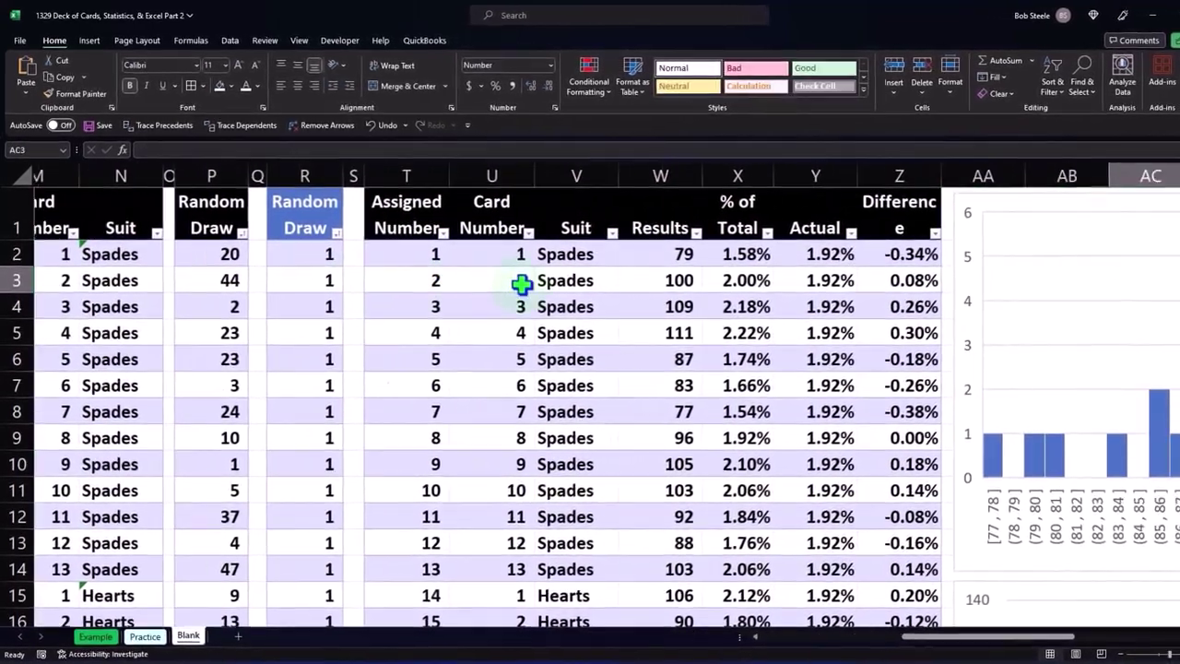
key("Left")
key("Left")
key("Left")
key("Left")
key("Left")
key("Left")
key("Left")
key("Left")
key("Left")
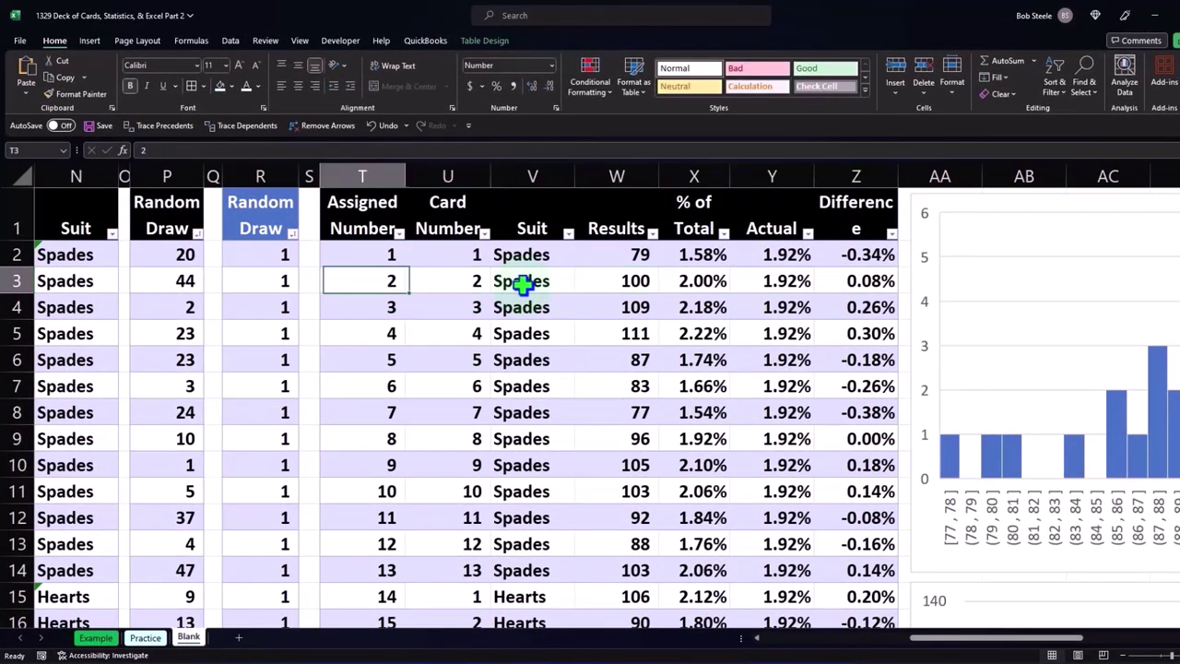
key("Right")
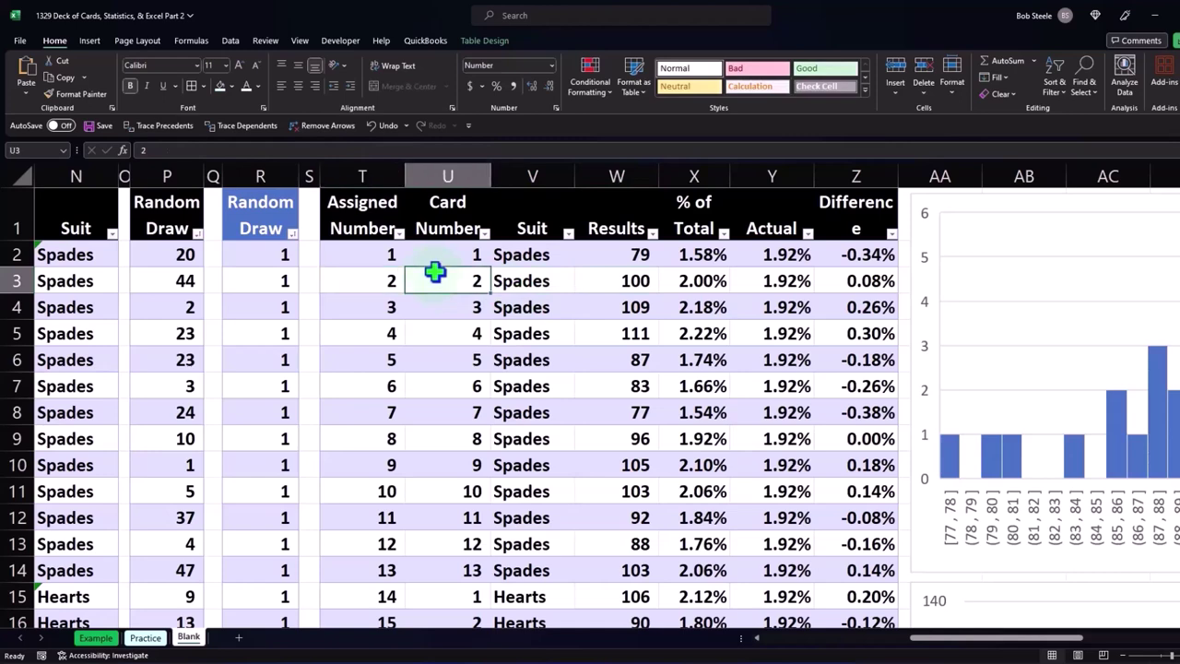
key("Right")
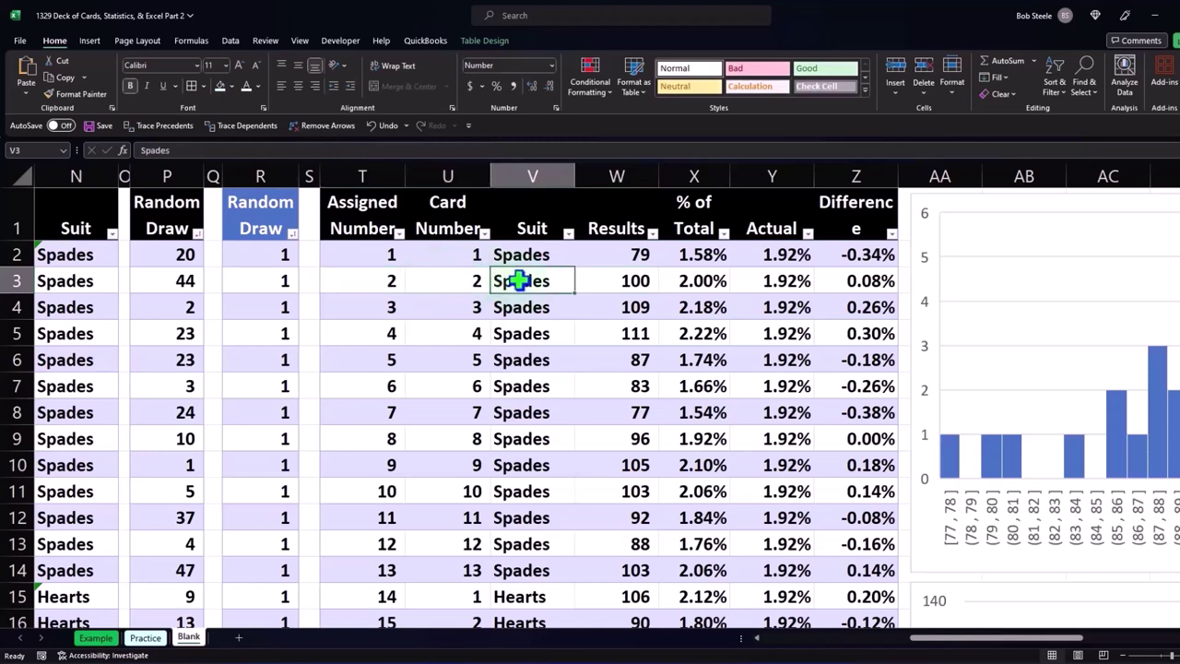
left_click(606, 261)
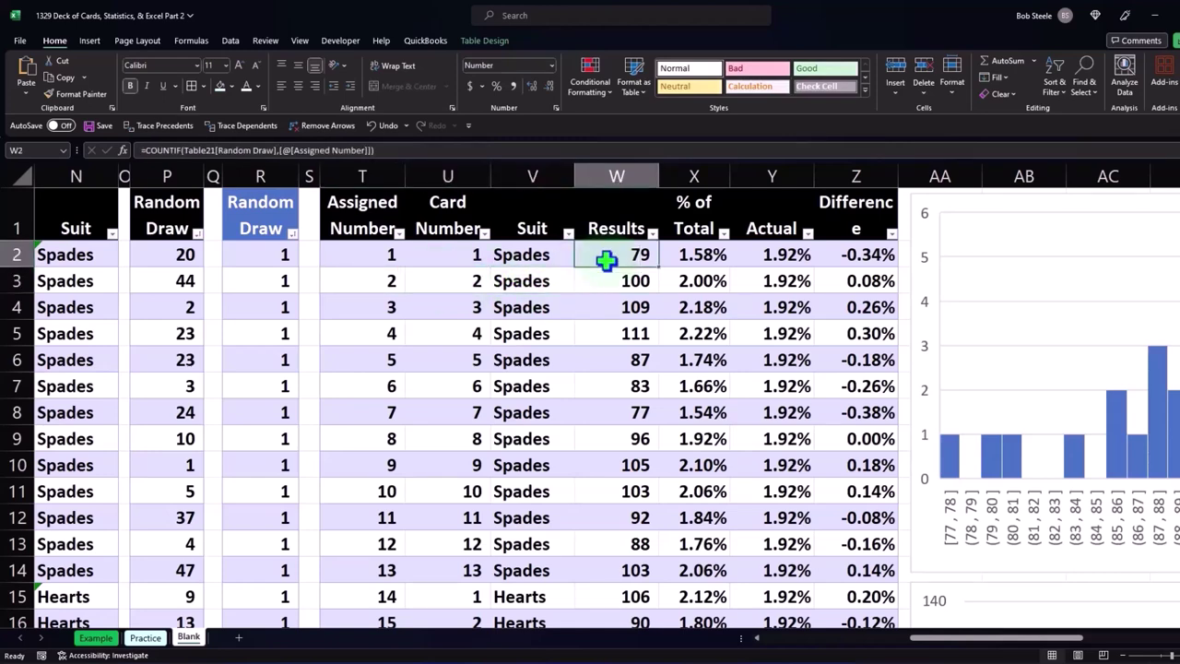
key("Left")
key("Left")
key("Left")
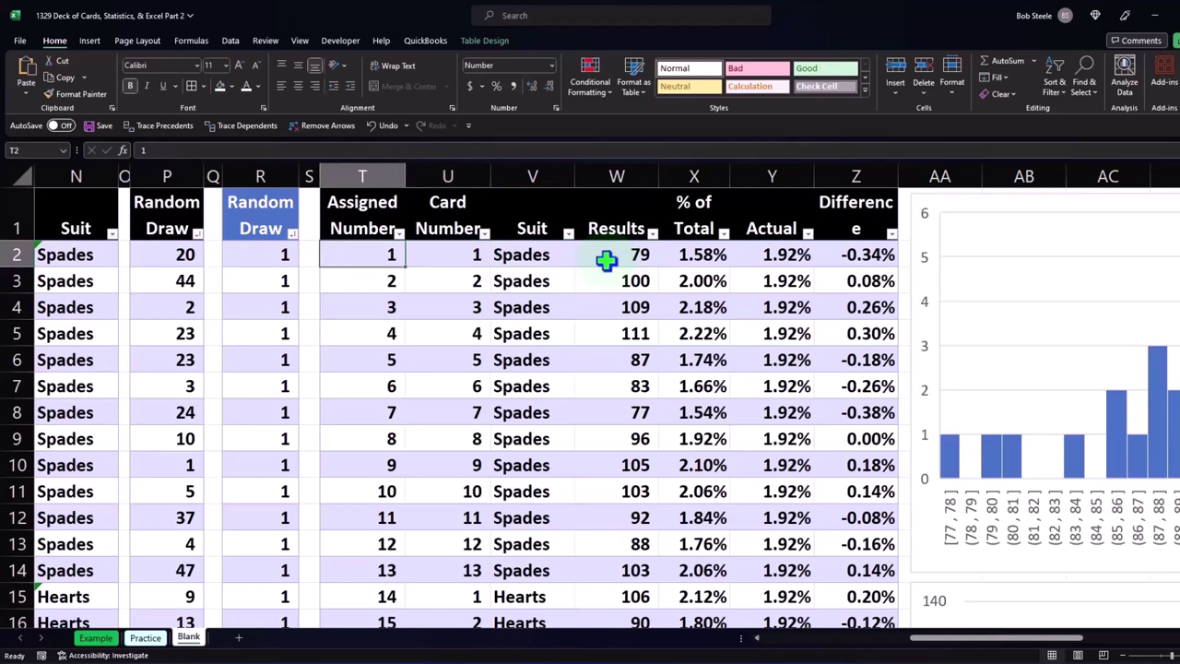
key("Right")
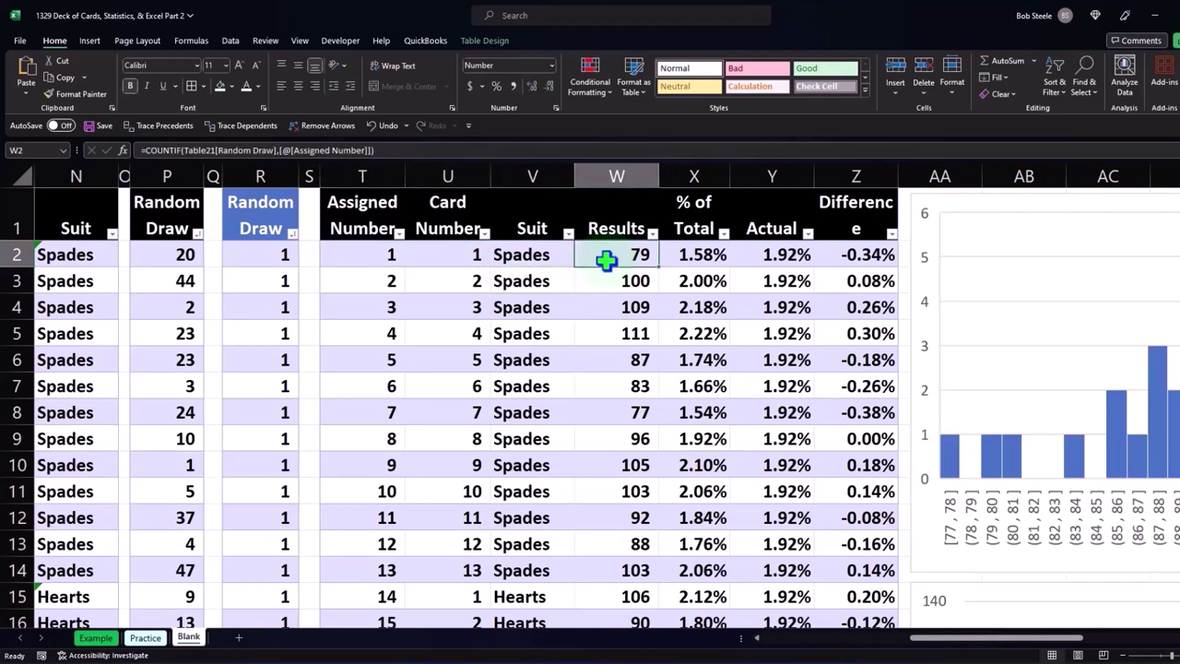
key("Down")
key("Down")
key("Down")
key("Down")
key("Down")
key("Down")
key("Down")
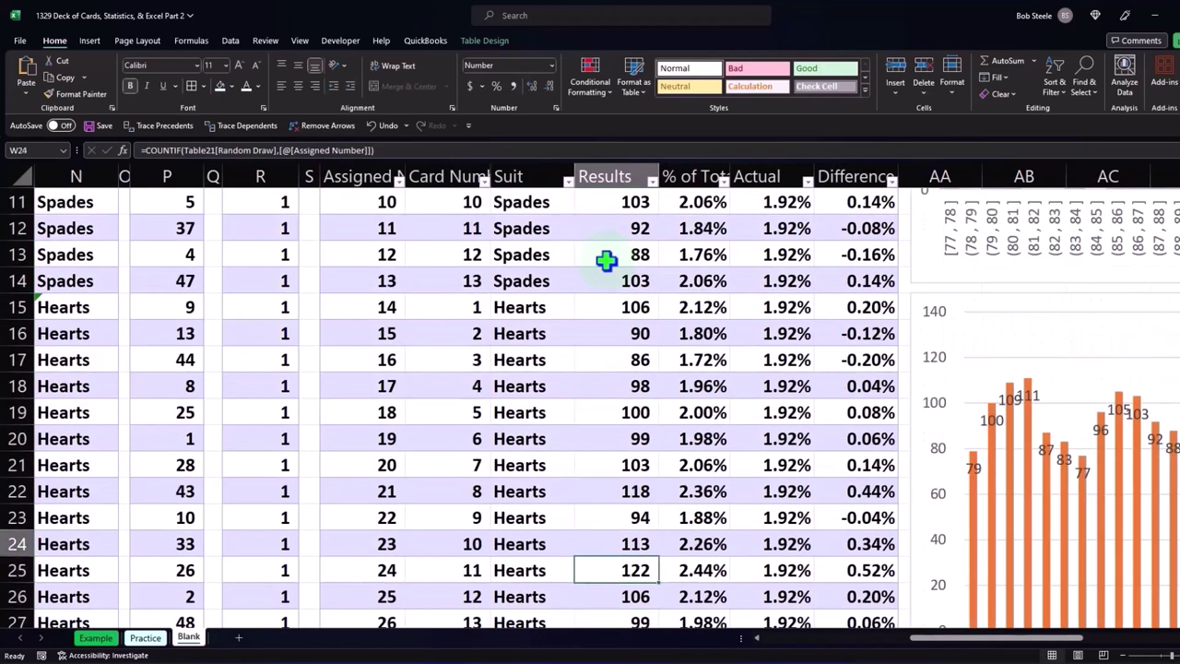
key("Left")
key("Left")
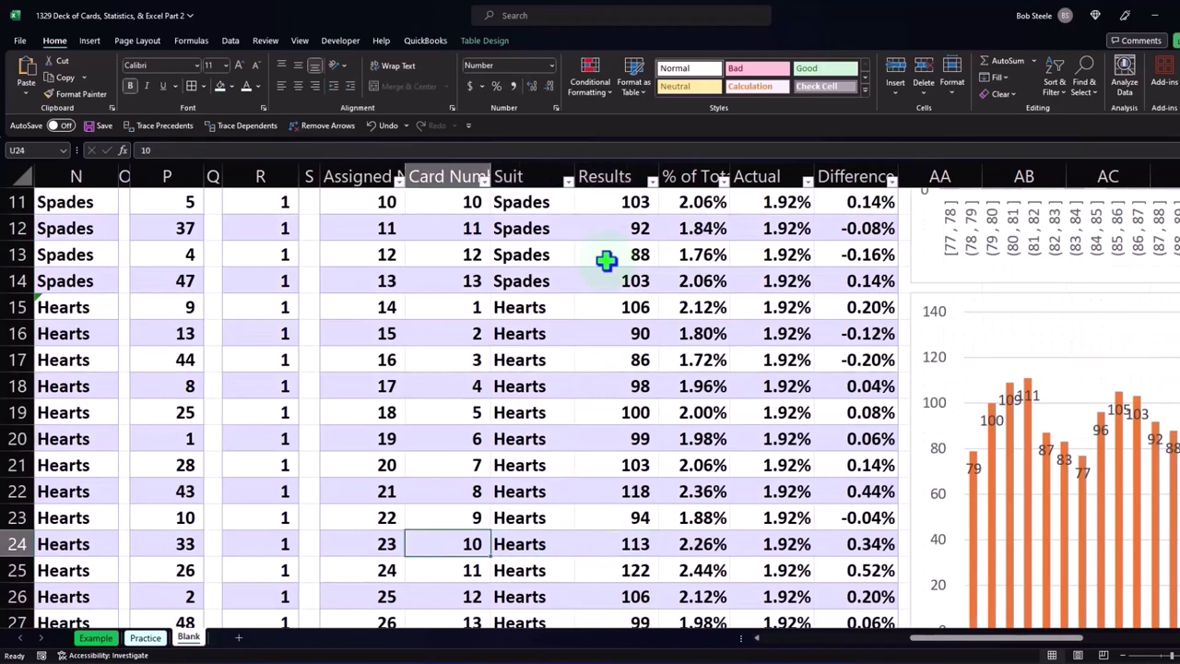
key("Left")
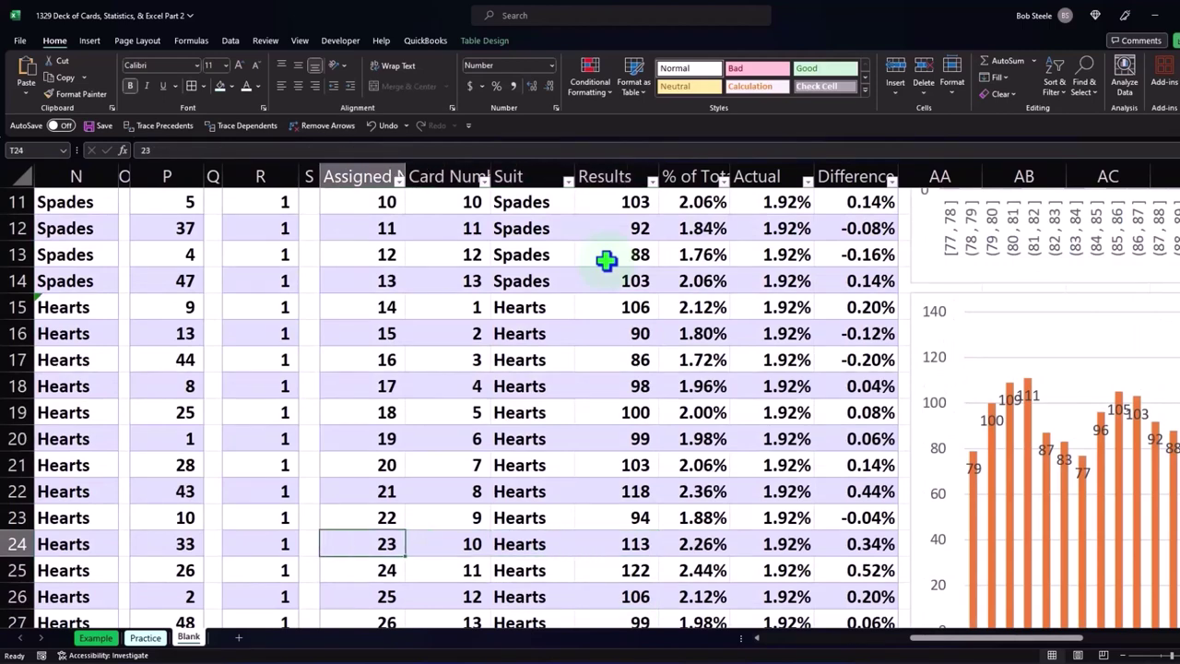
key("Right")
key("Right")
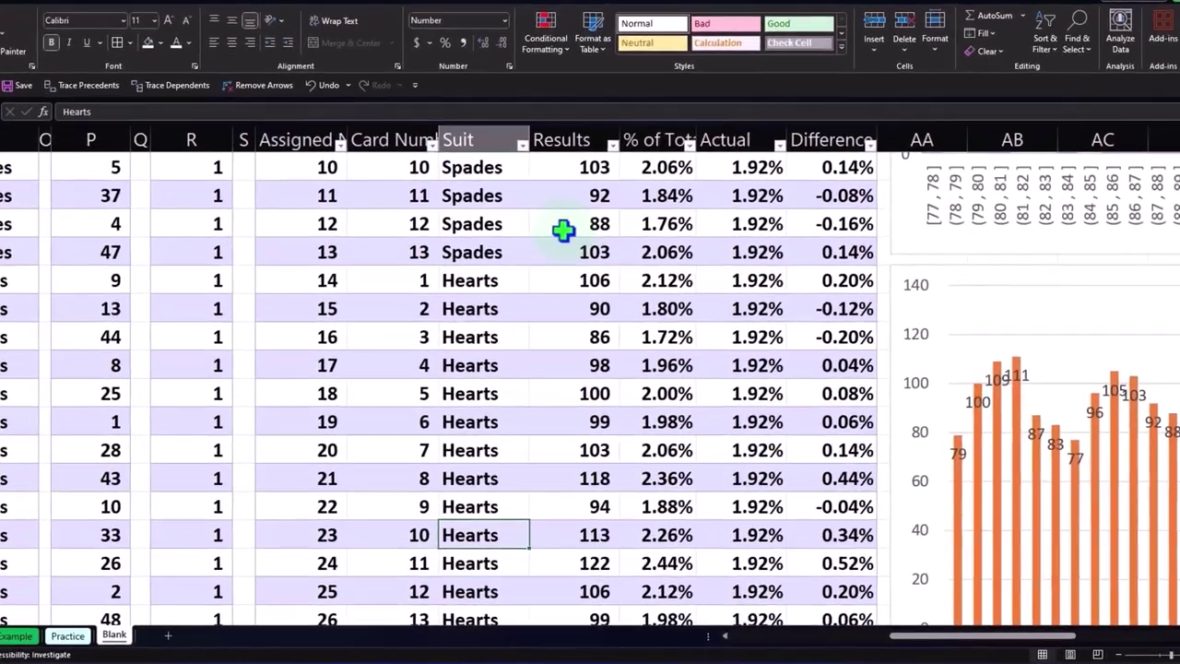
key("Right")
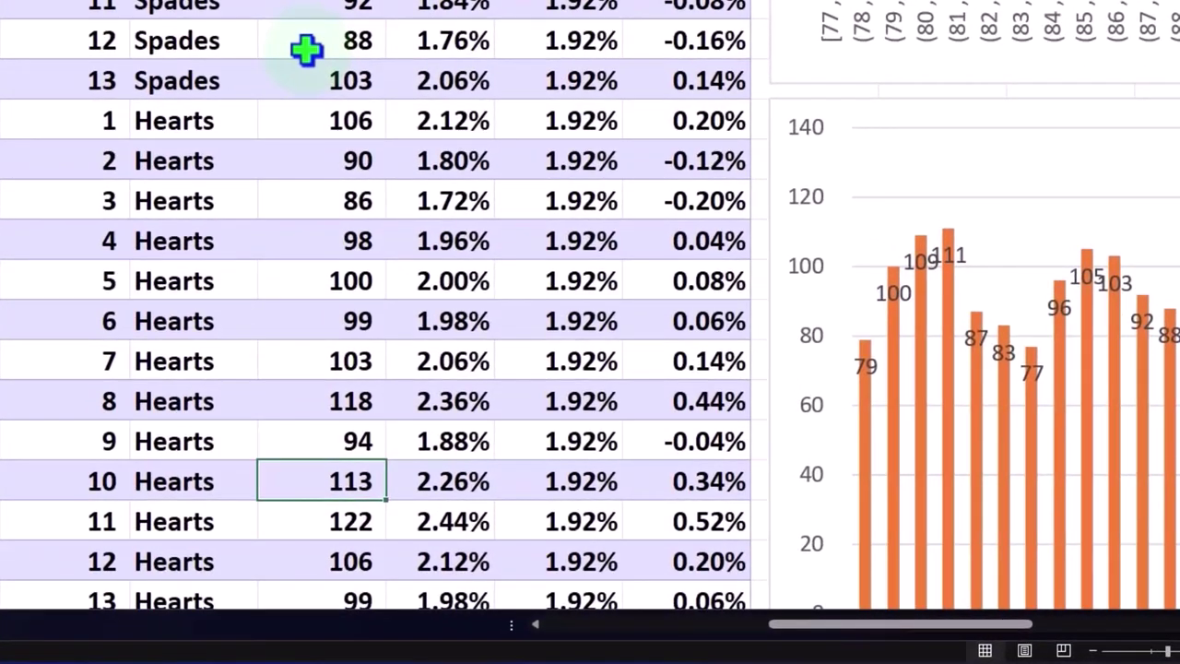
scroll(306, 50, "up", 4)
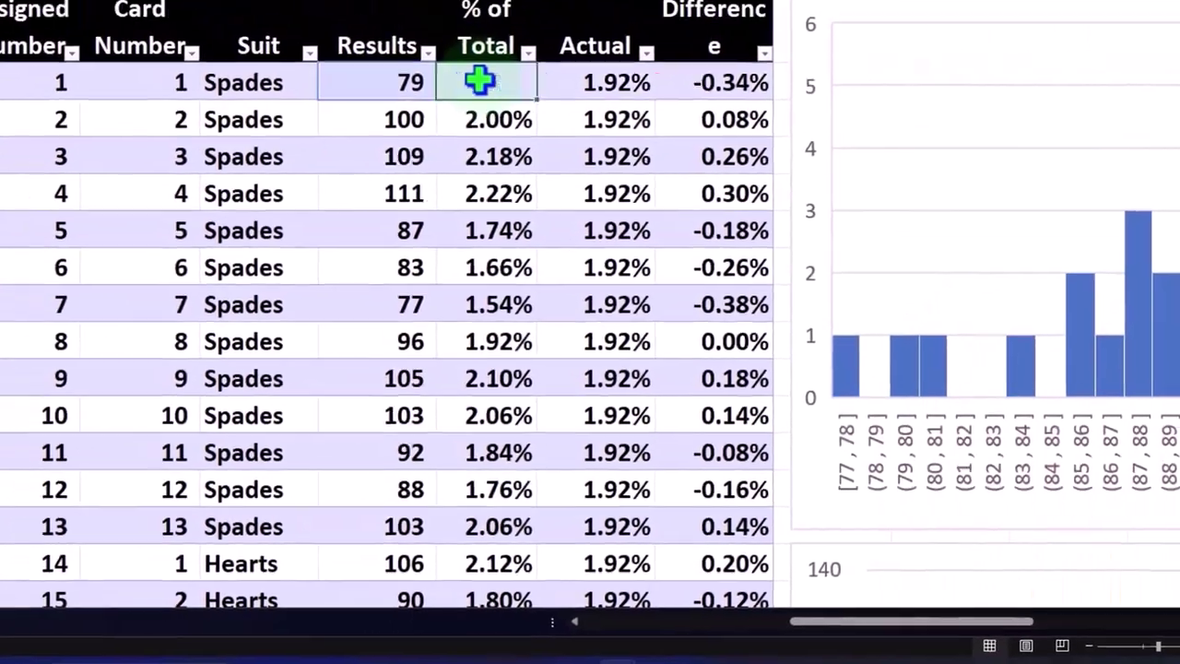
Inspect the % of Total and Results total formulas without changing them.
double_click(581, 175)
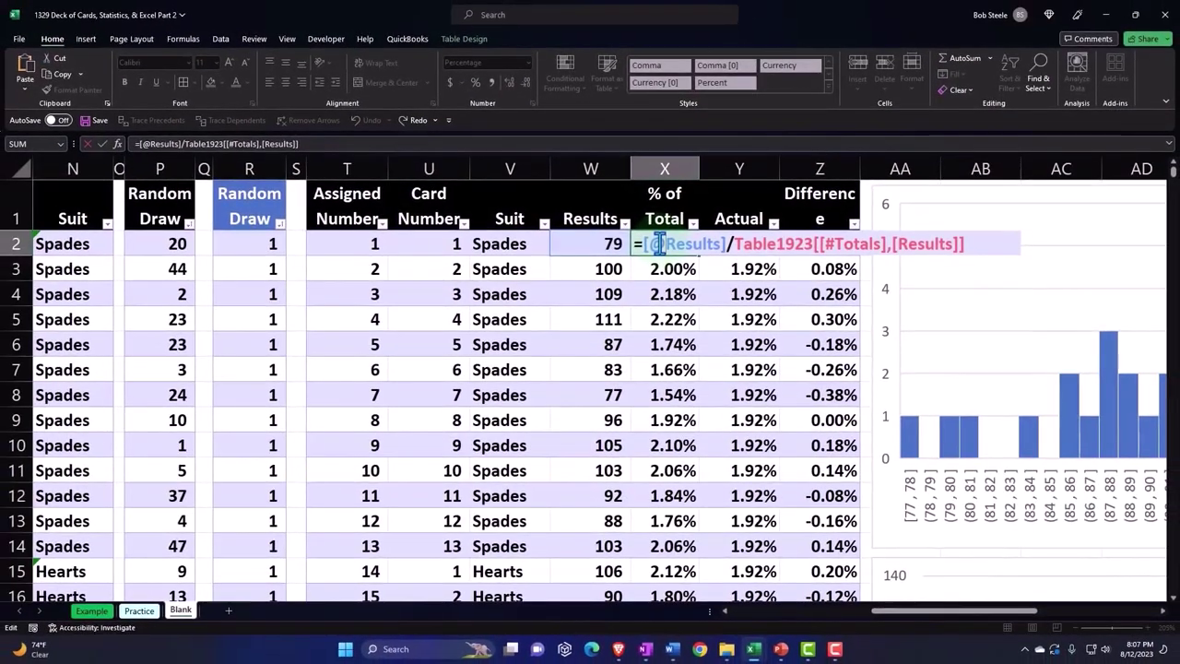
key("Return")
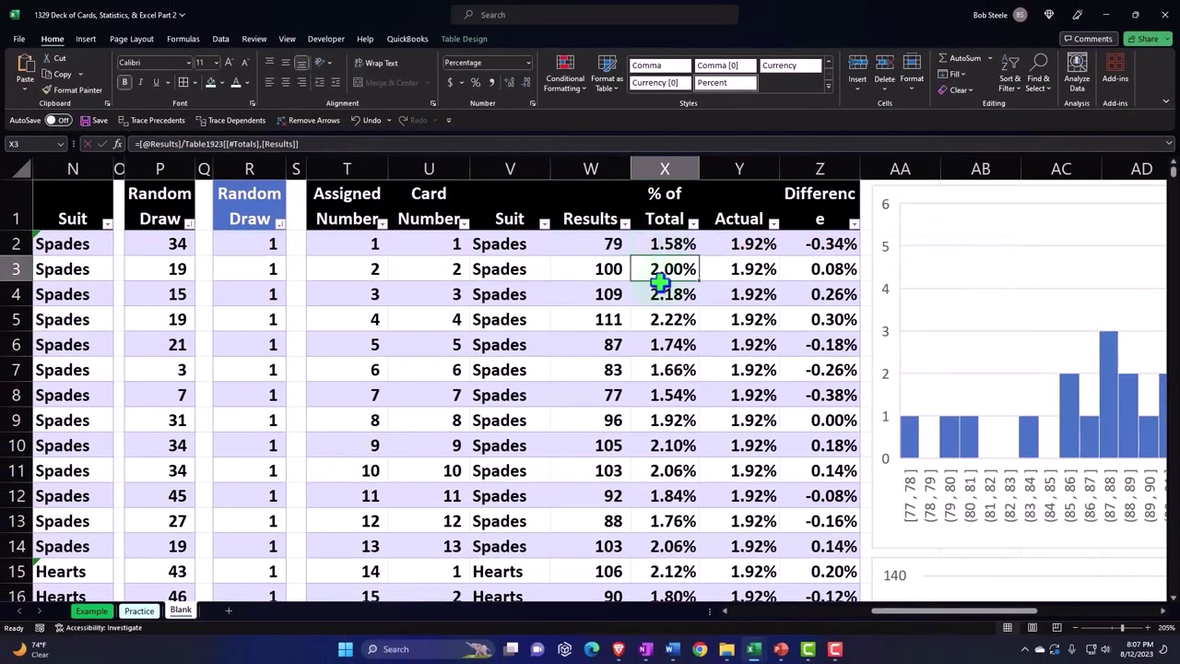
scroll(662, 304, "down", 8)
scroll(669, 323, "down", 6)
scroll(666, 330, "down", 4)
scroll(636, 339, "up", 2)
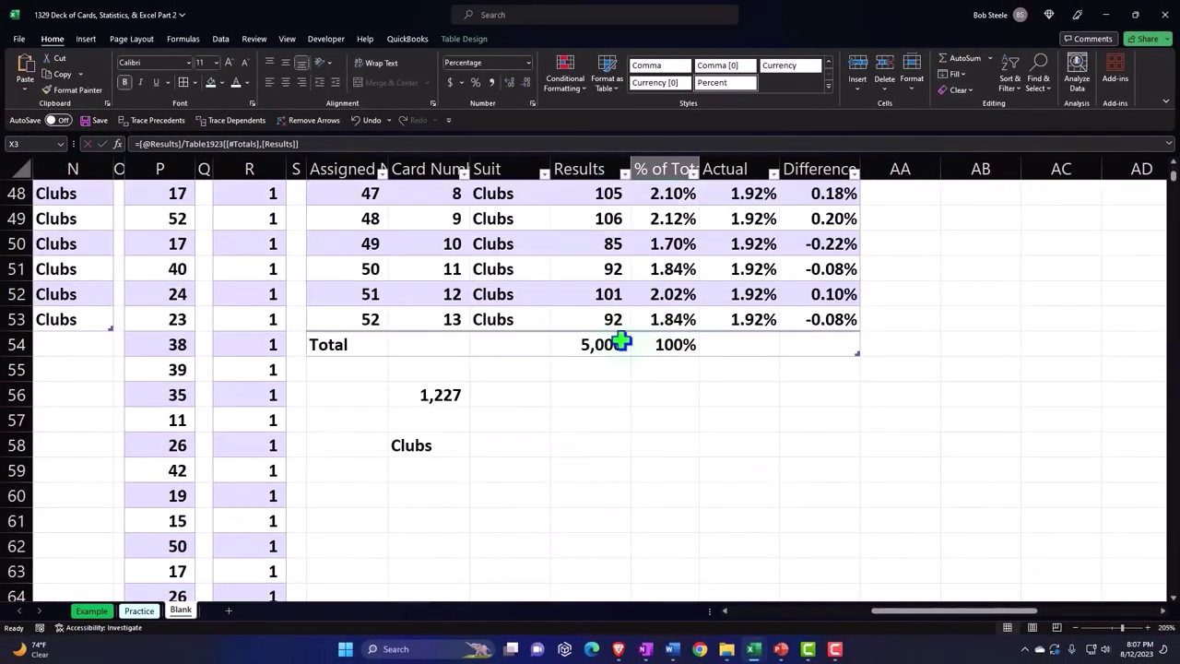
left_click(621, 343)
scroll(618, 387, "up", 8)
scroll(631, 332, "up", 7)
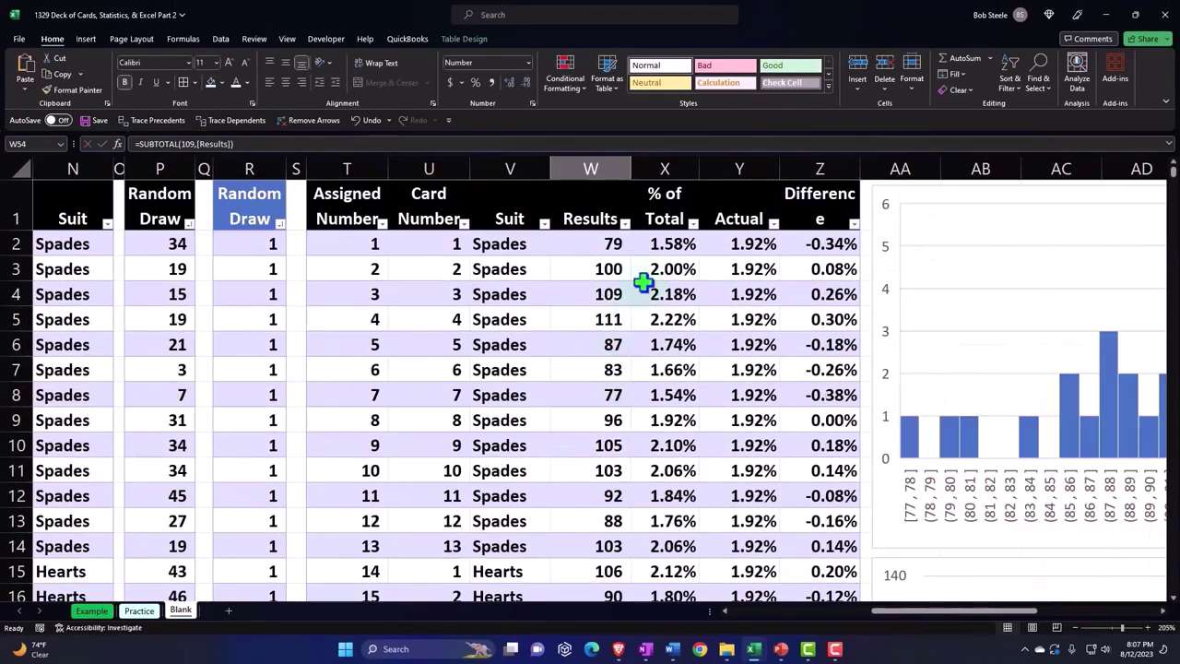
left_click(664, 249)
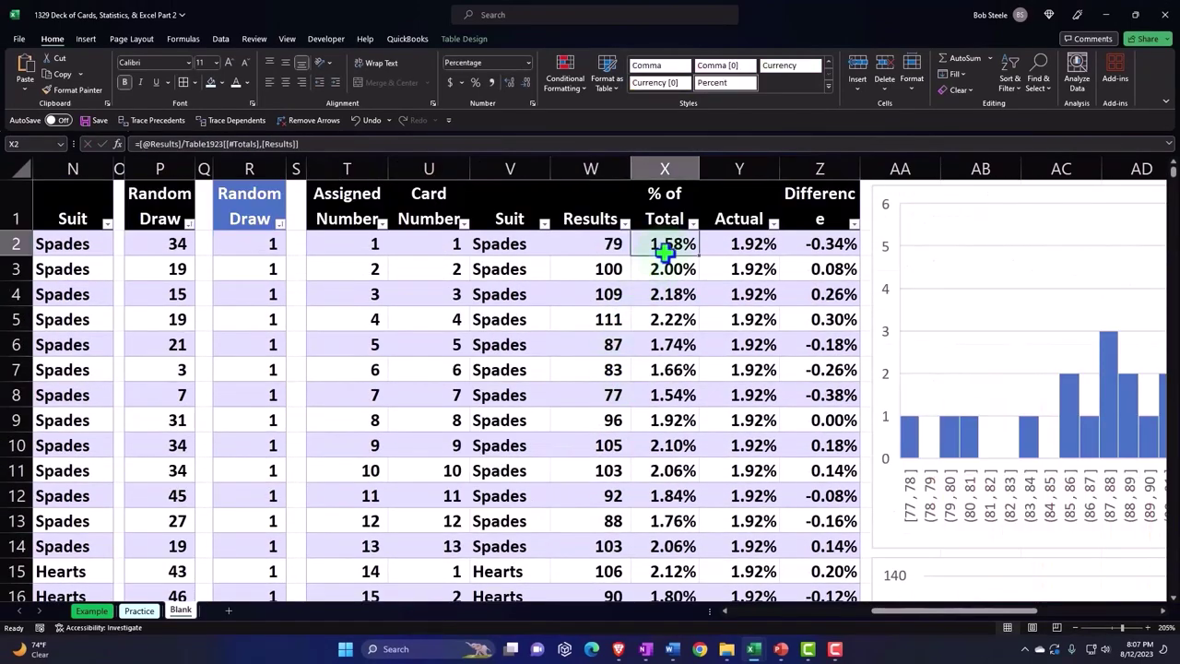
Move right past Actual probability and Difference until the histogram appears.
key("Right")
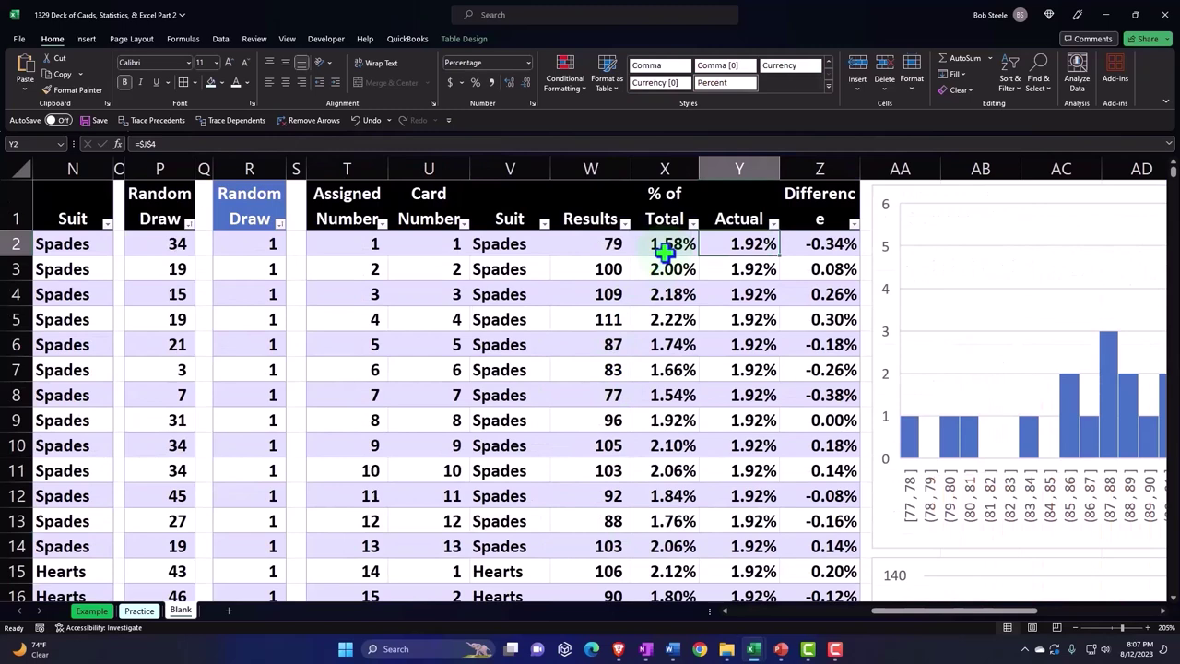
key("Right")
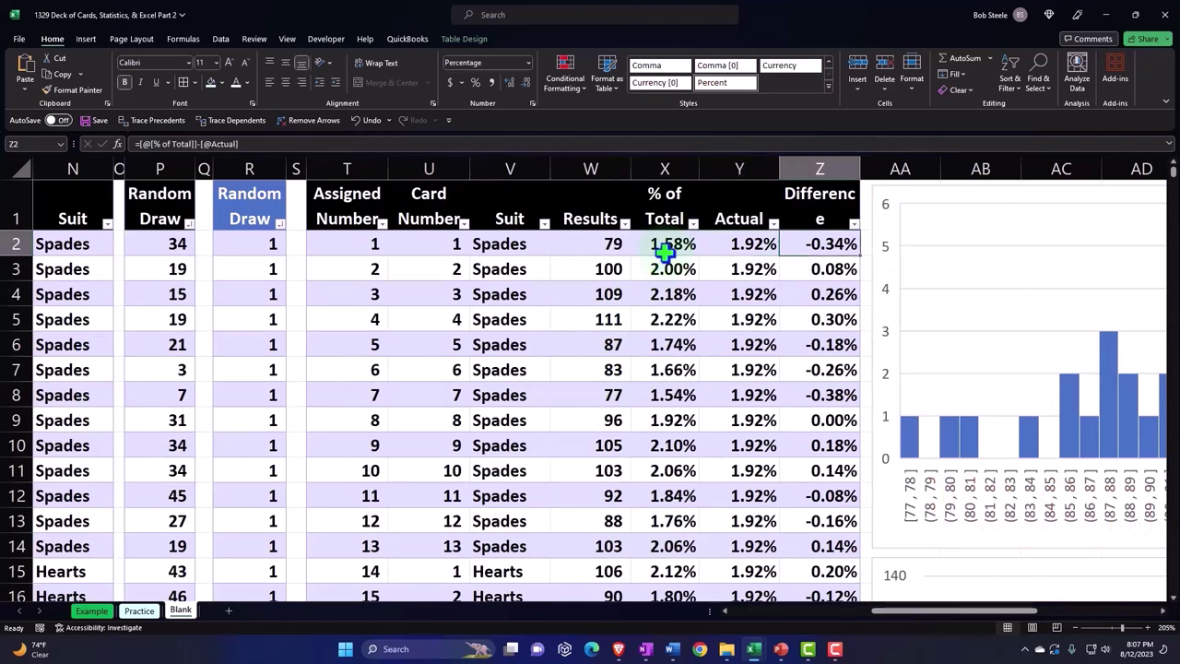
key("Right")
key("Right")
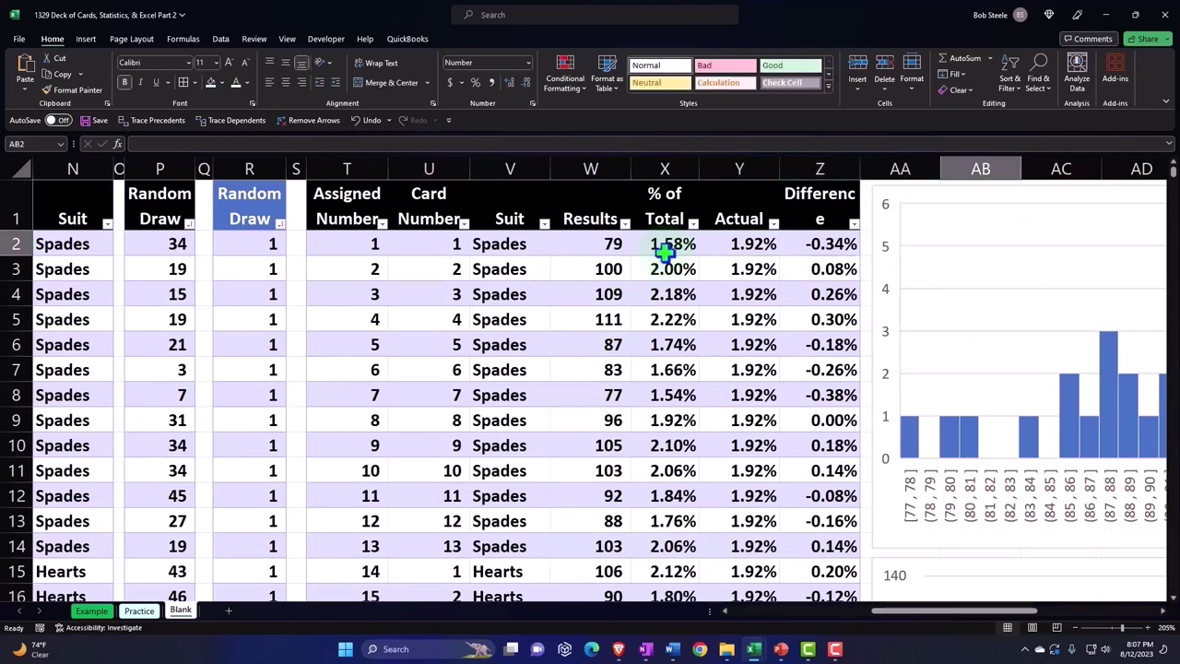
key("Right")
key("Right")
key("Right")
key("Right")
key("Right")
key("Right")
key("Right")
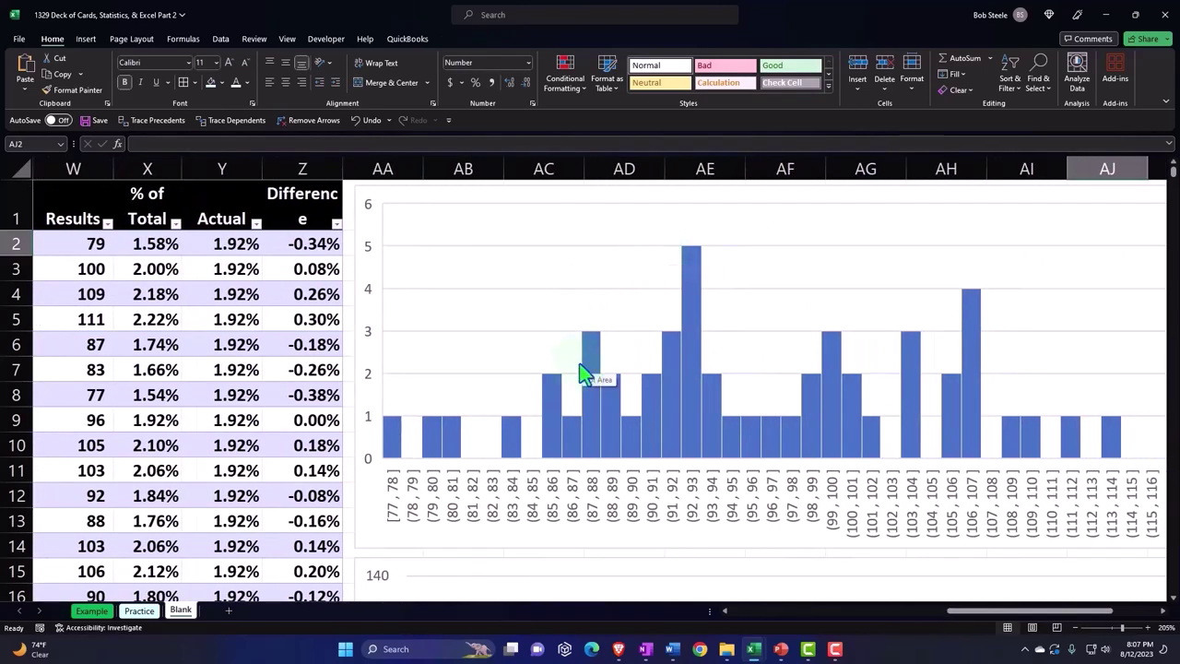
scroll(579, 367, "down", 2)
scroll(579, 367, "down", 2)
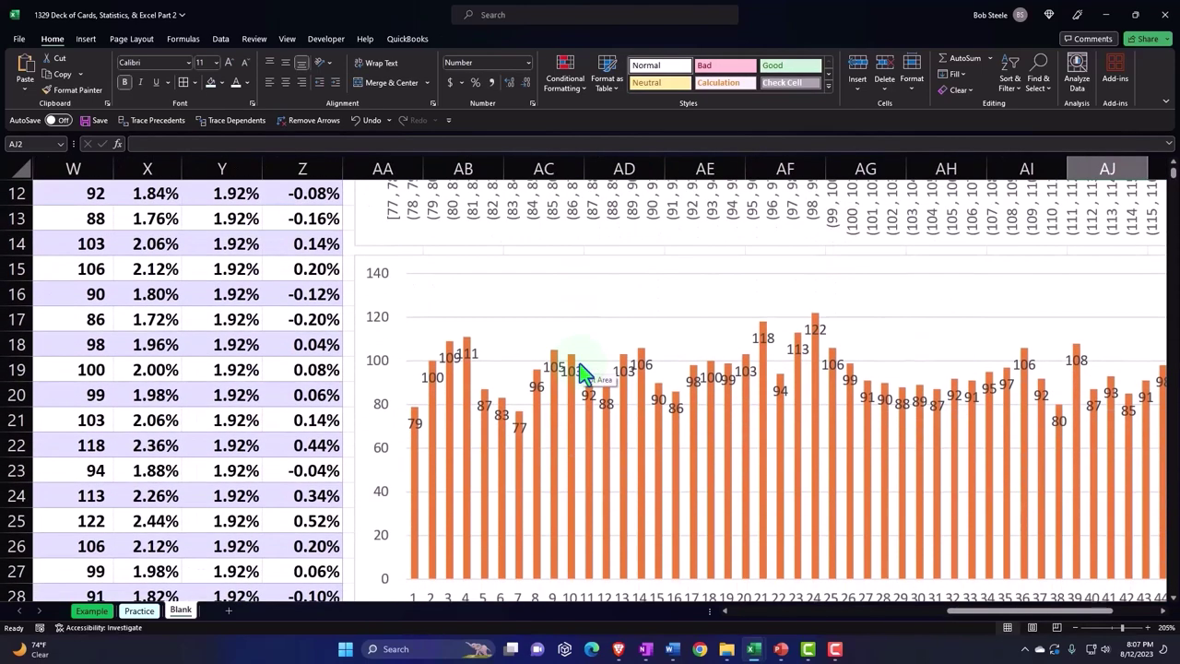
scroll(581, 368, "down", 1)
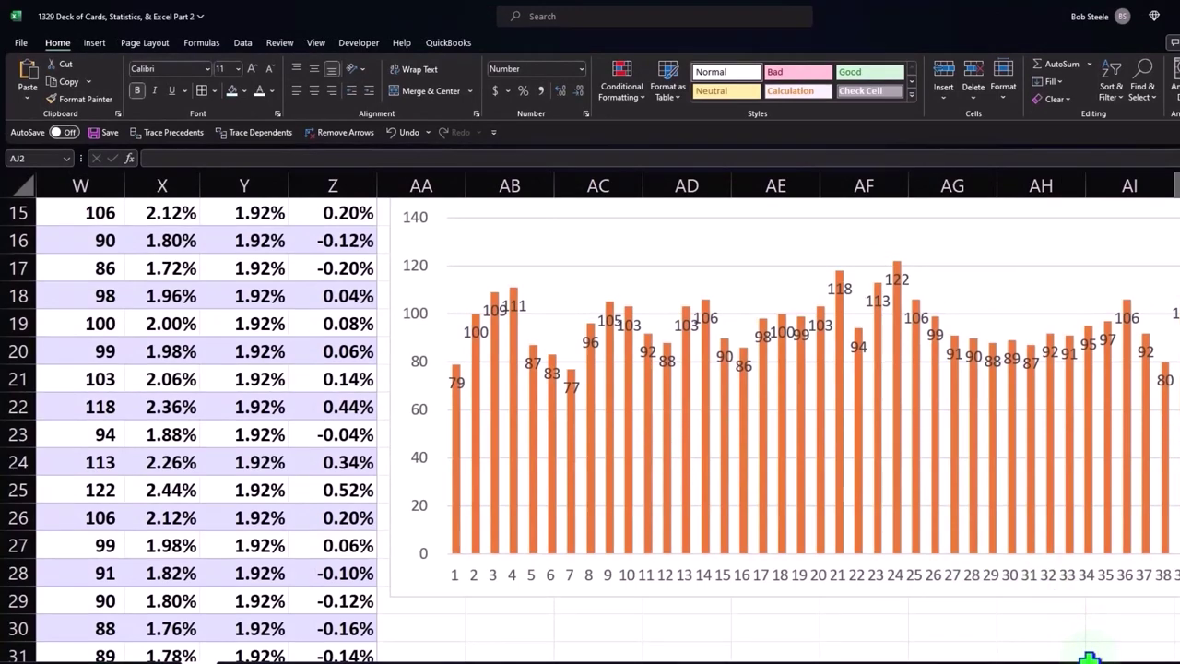
left_click_drag(1088, 651, 1046, 650)
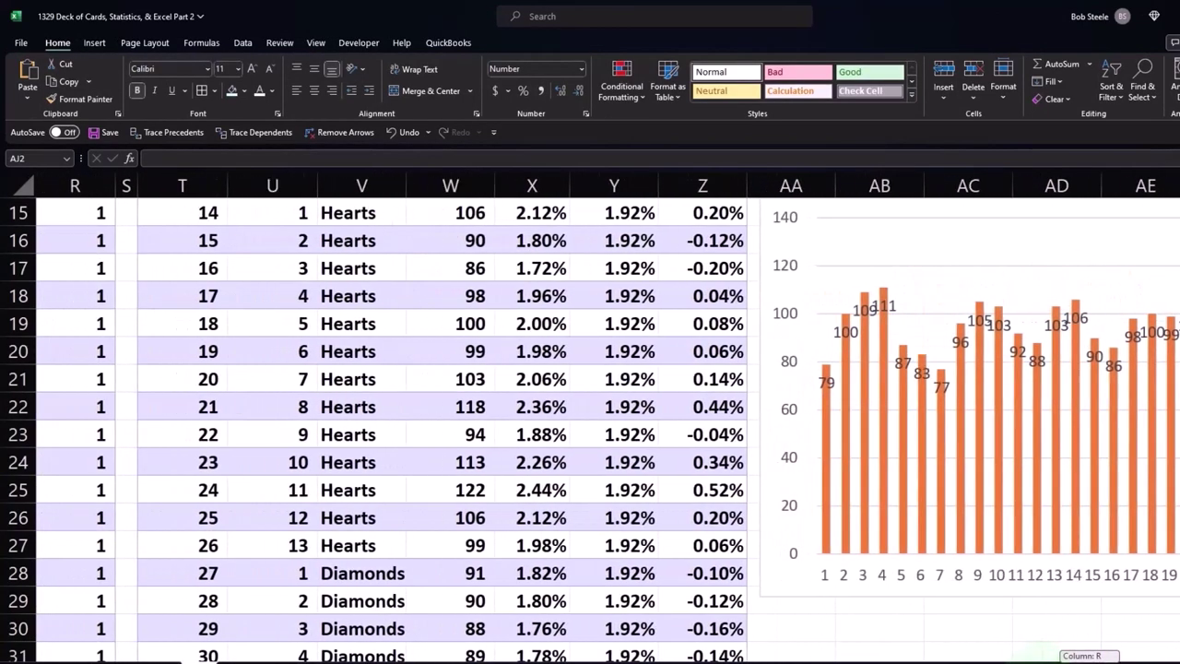
scroll(599, 546, "up", 5)
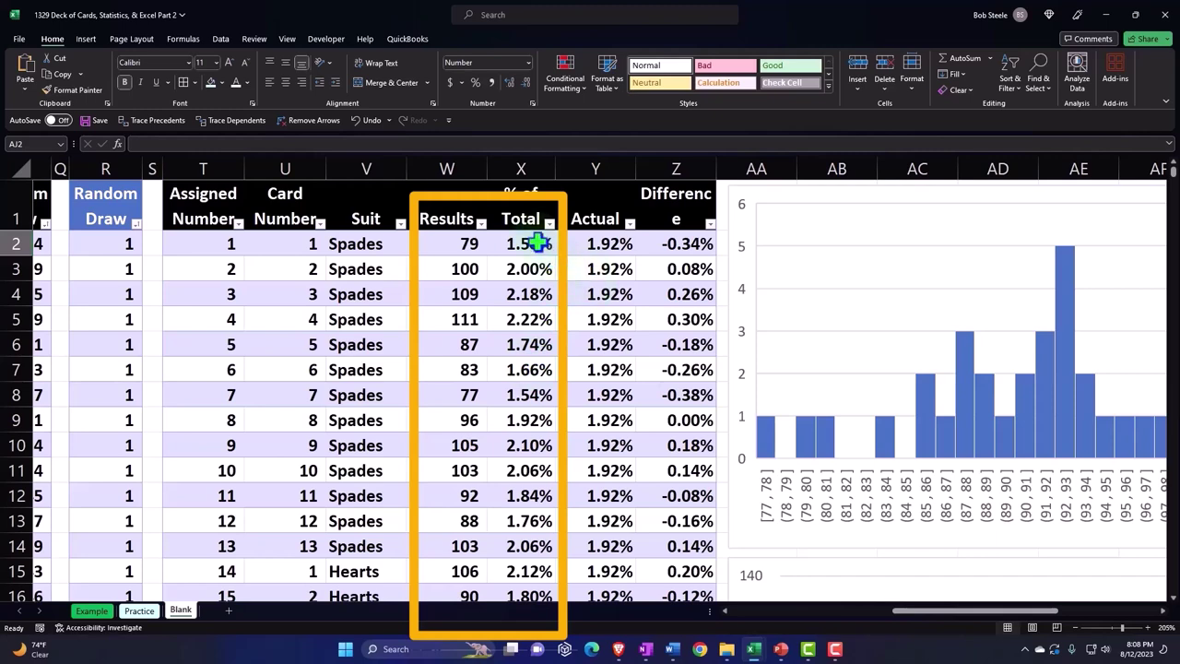
Insert a histogram of the % of Total column and place it beside the table.
left_click(522, 169)
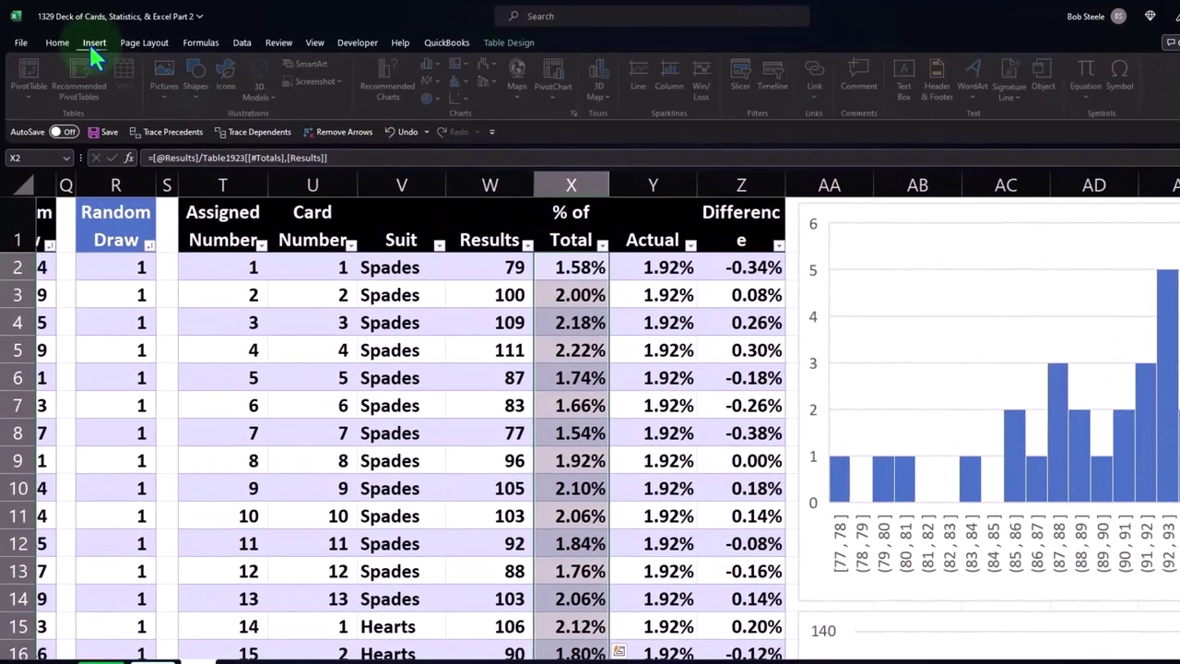
left_click(88, 40)
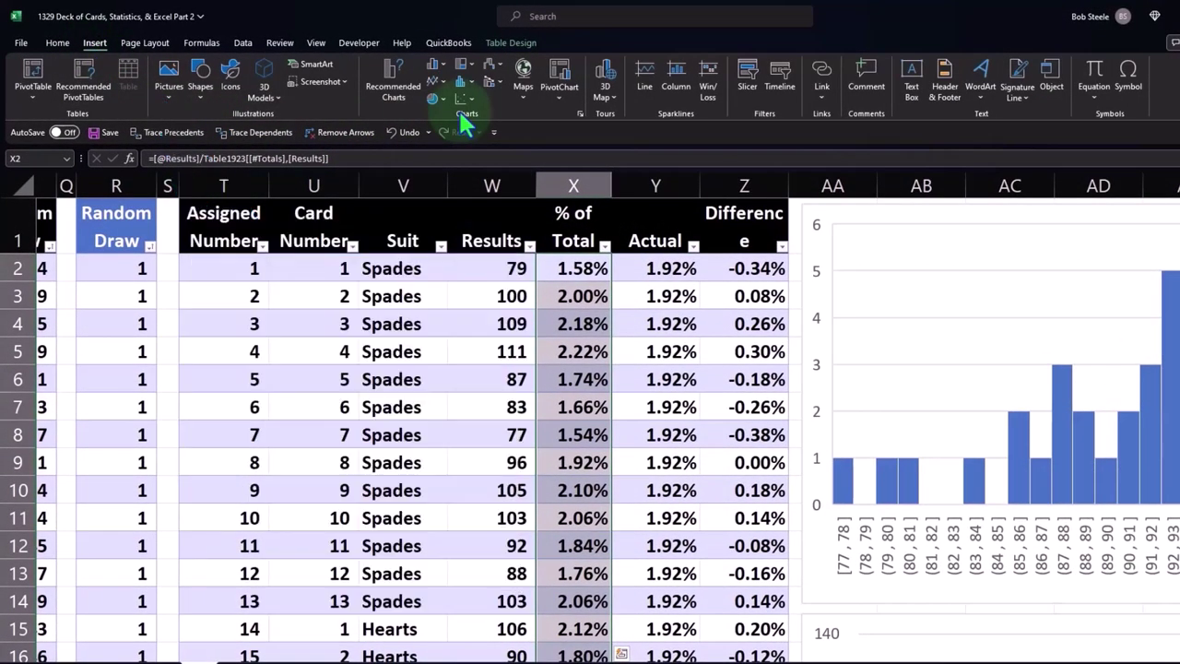
left_click(462, 83)
left_click(470, 129)
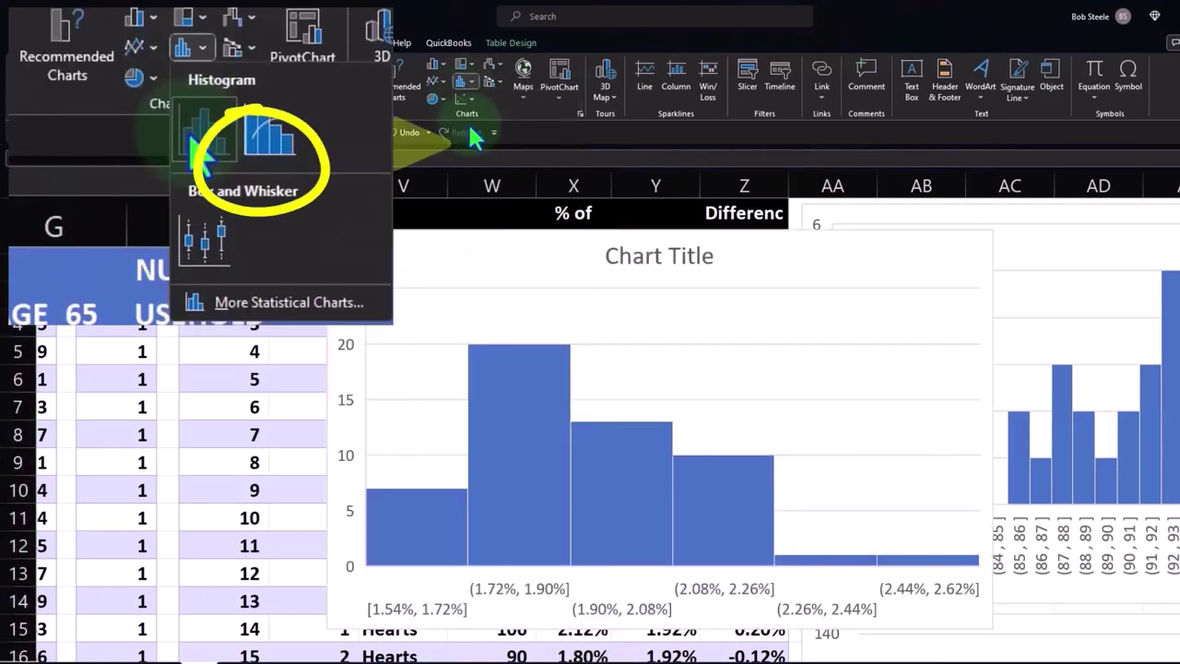
mouse_move(388, 253)
left_mouse_down()
mouse_move(865, 512)
mouse_move(808, 481)
mouse_move(787, 440)
left_mouse_up()
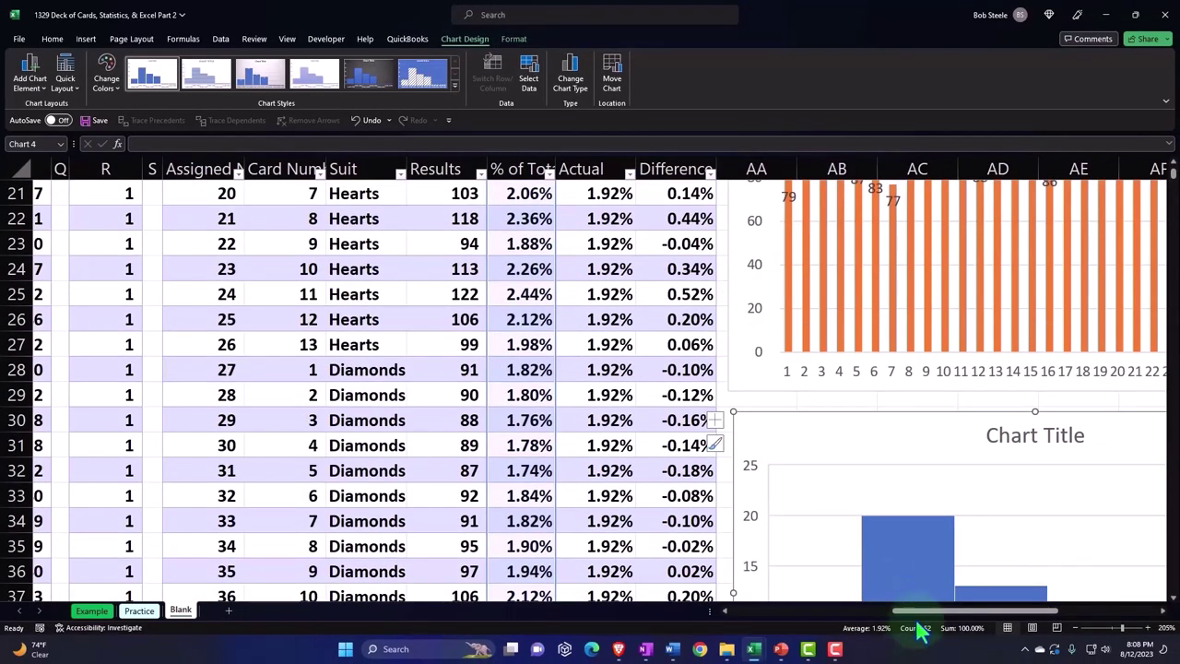
left_click_drag(911, 611, 1000, 625)
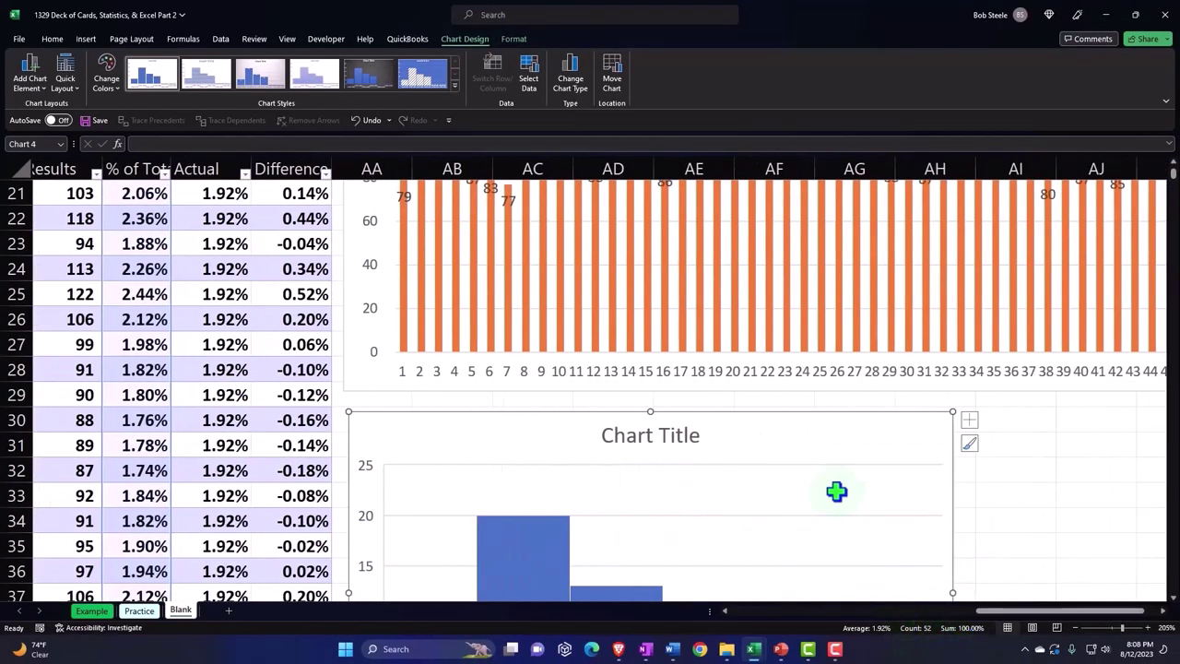
Delete the histogram's placeholder title and widen the chart.
left_click(698, 437)
key("Delete")
scroll(698, 437, "down", 2)
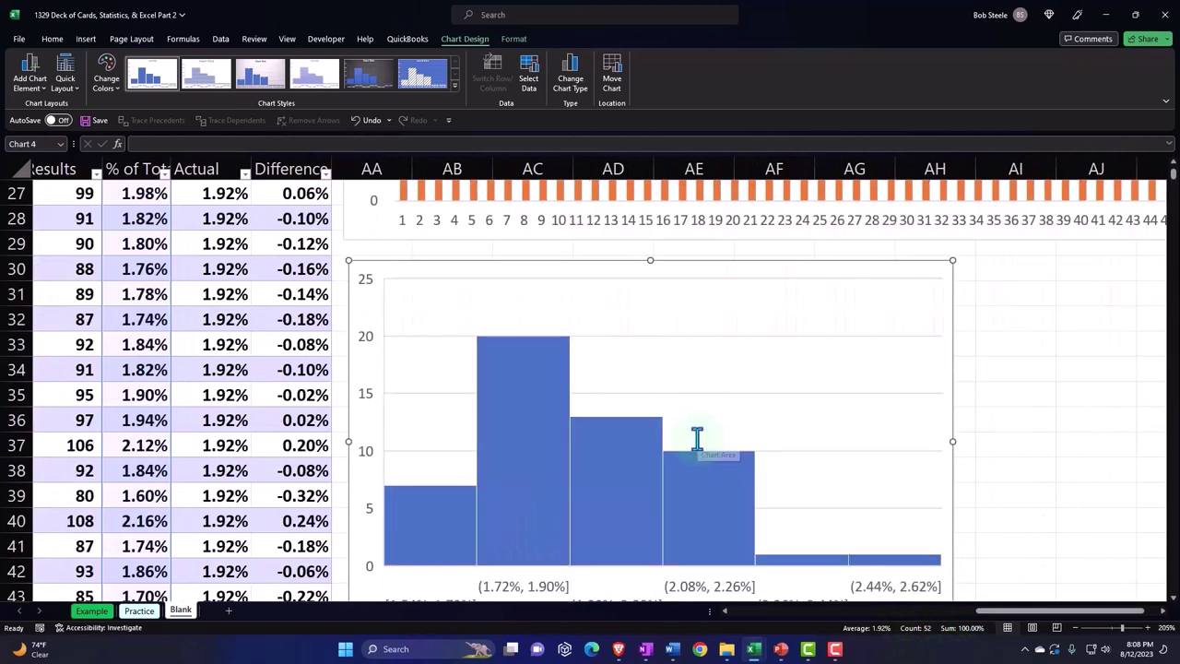
left_click_drag(959, 442, 1025, 437)
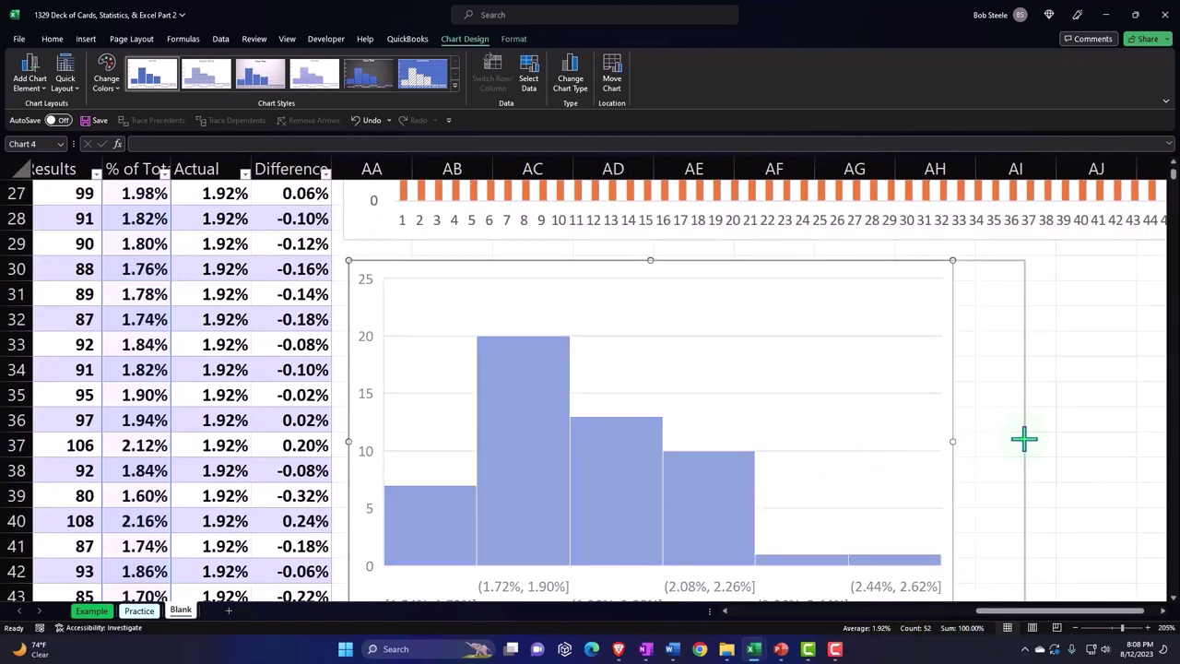
scroll(922, 424, "down", 1)
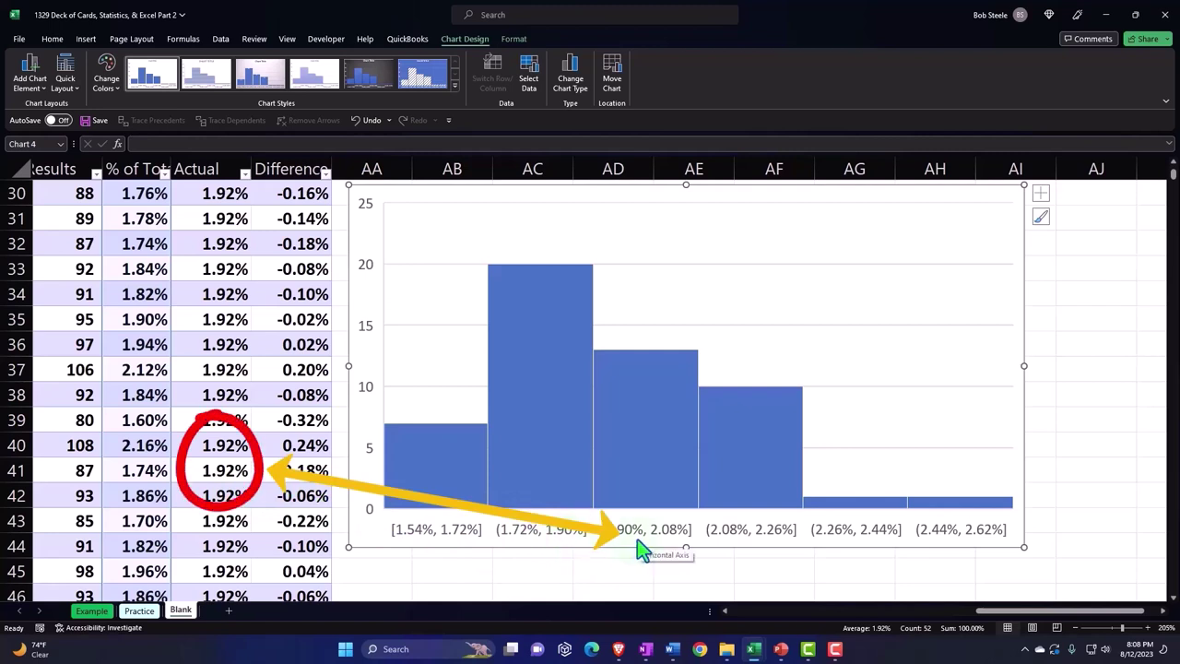
Change the % of Total Total-row function to Average and add a decimal, showing 1.923%.
scroll(681, 573, "down", 2)
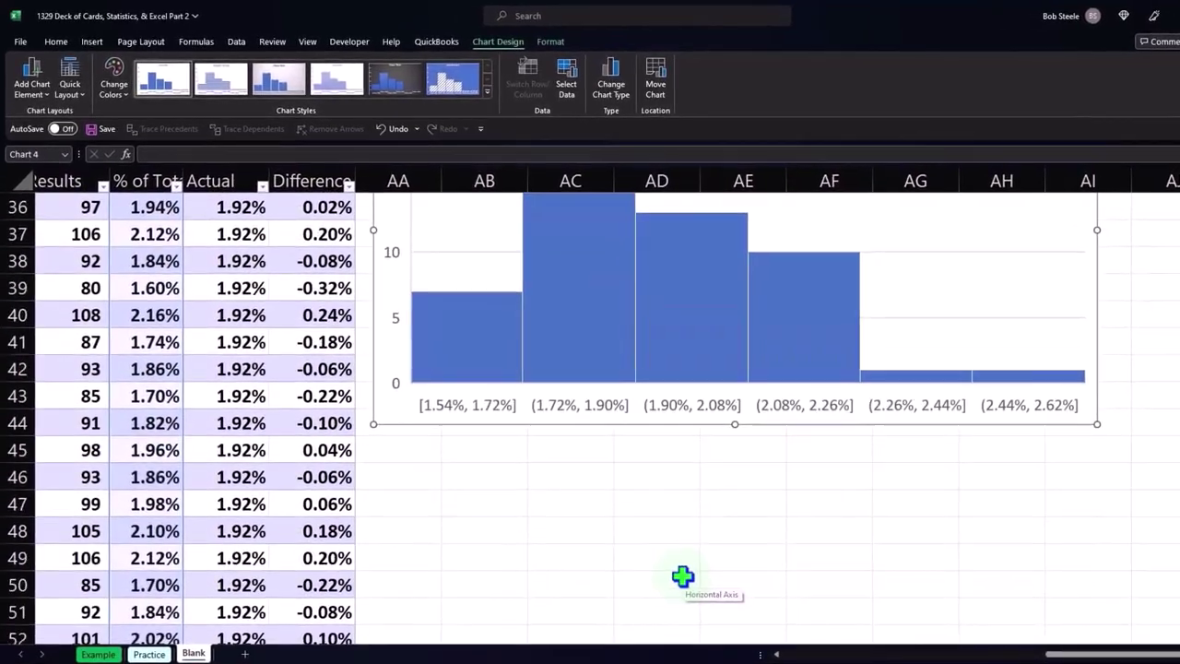
scroll(687, 578, "down", 4)
scroll(347, 577, "up", 2)
left_click(346, 580)
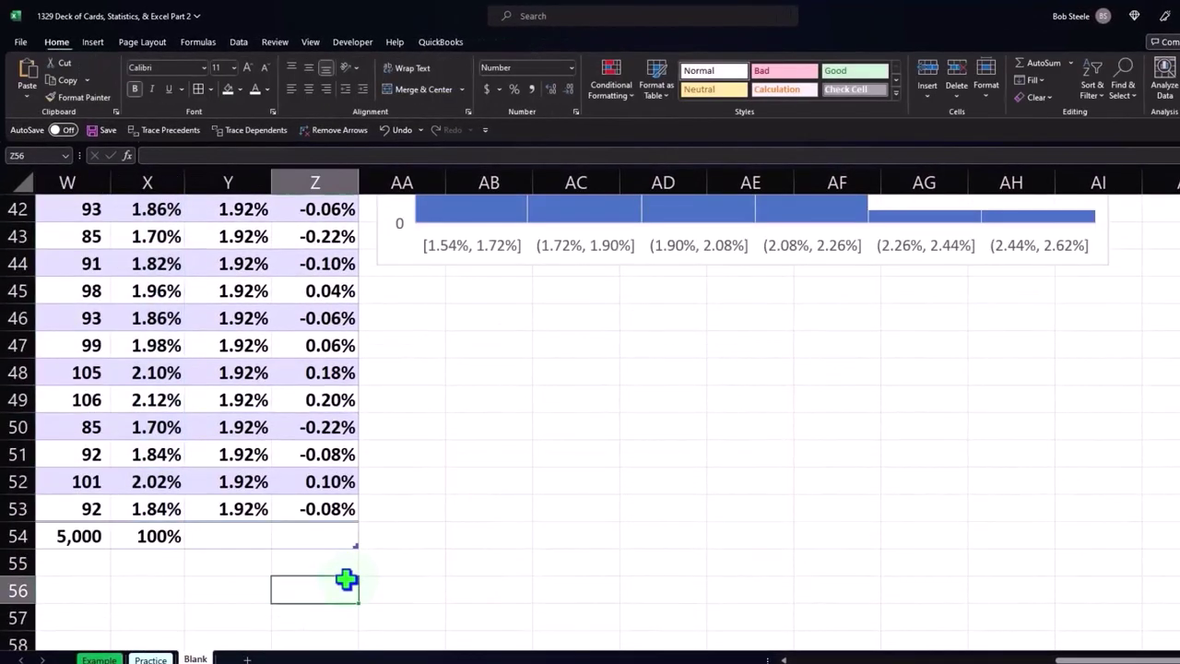
key("Left")
key("Left")
key("Left")
key("Left")
key("Left")
key("Left")
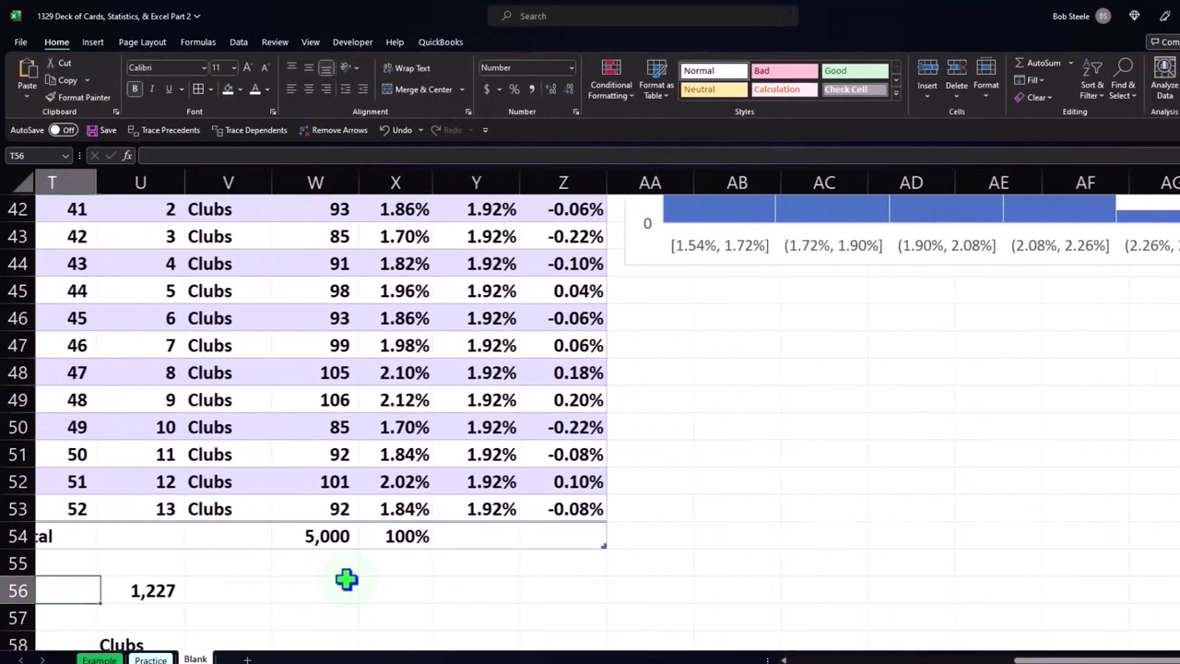
key("Left")
left_click(441, 537)
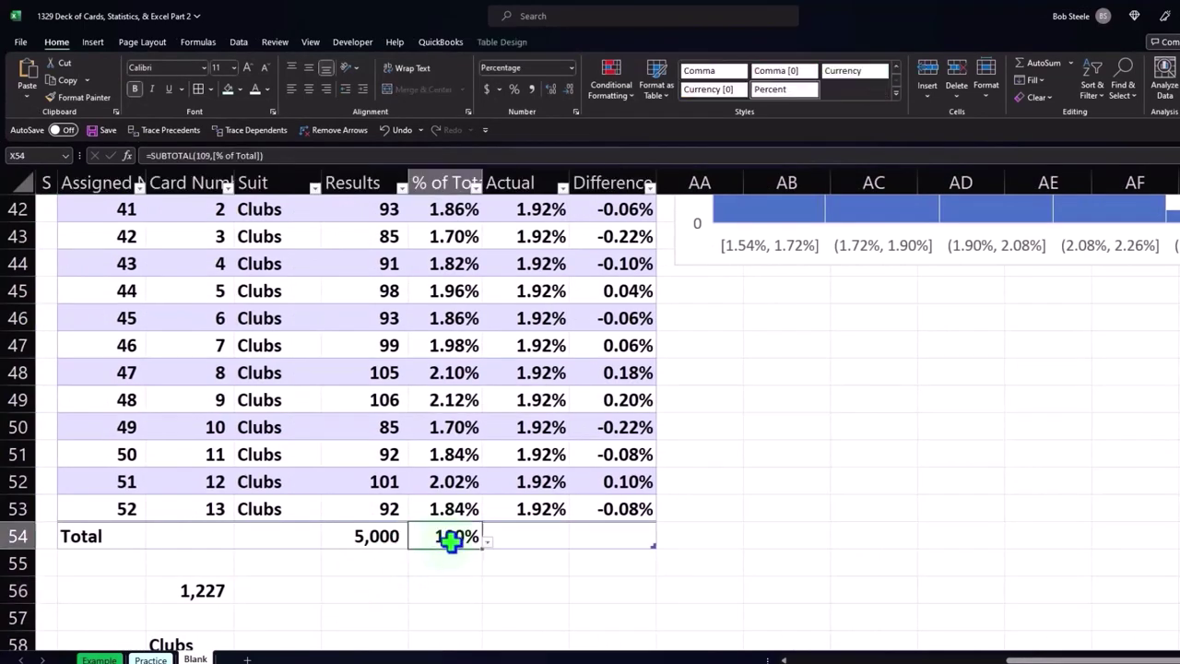
left_click(486, 544)
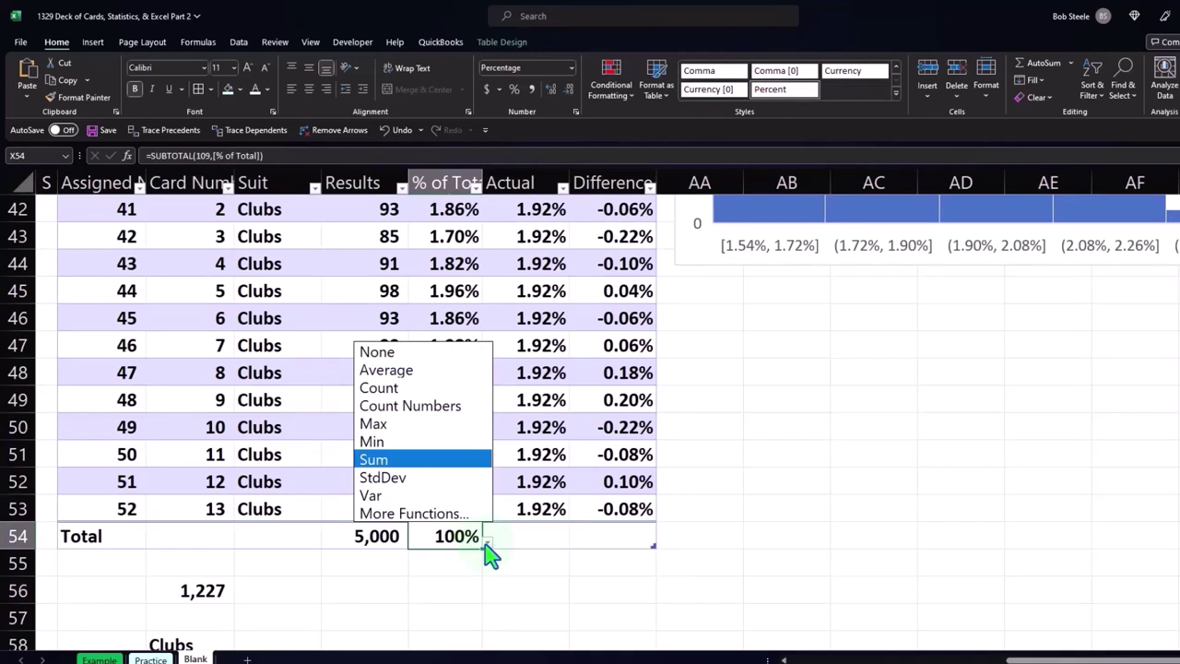
left_click(450, 378)
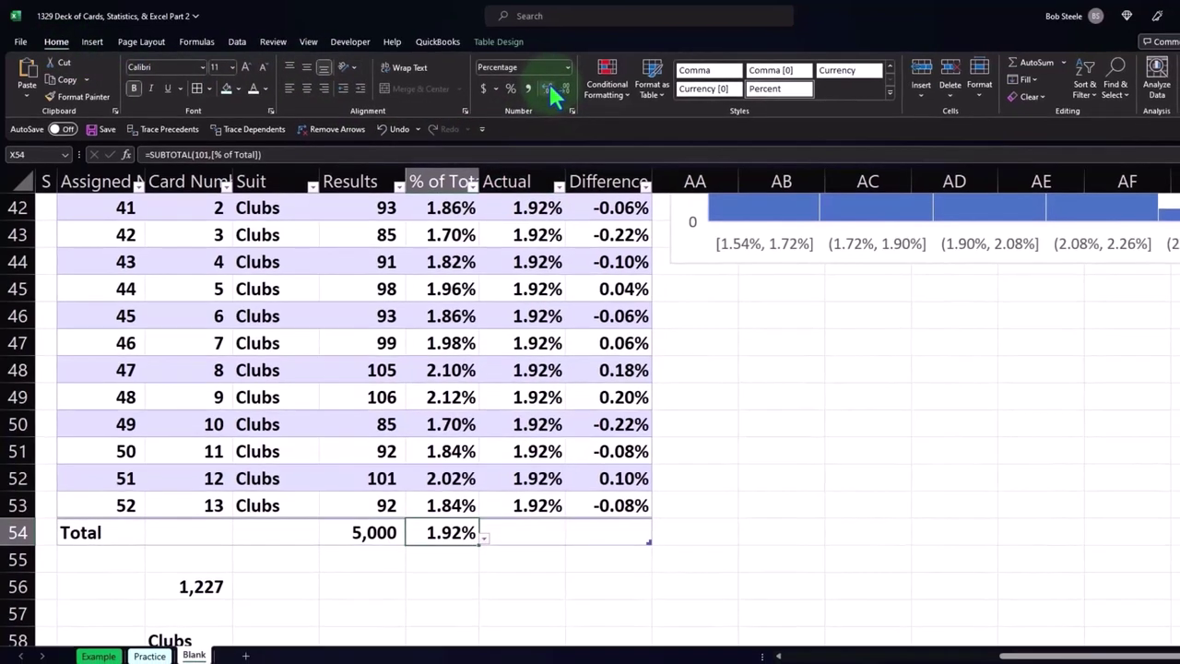
left_click(549, 85)
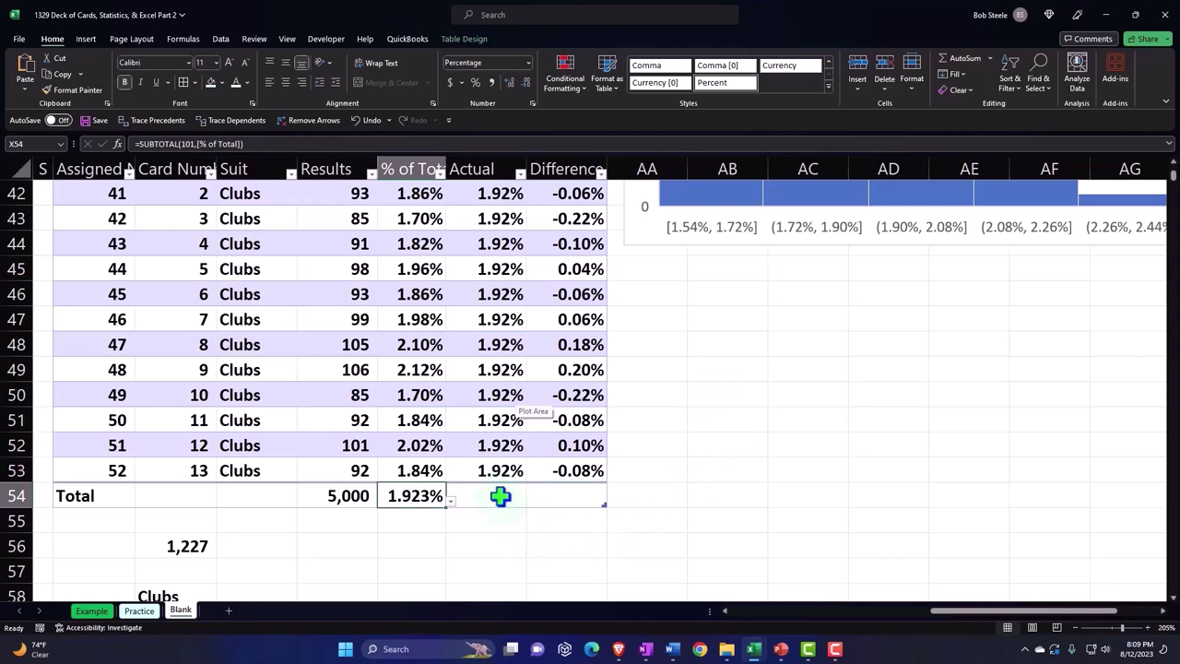
scroll(500, 496, "down", 1)
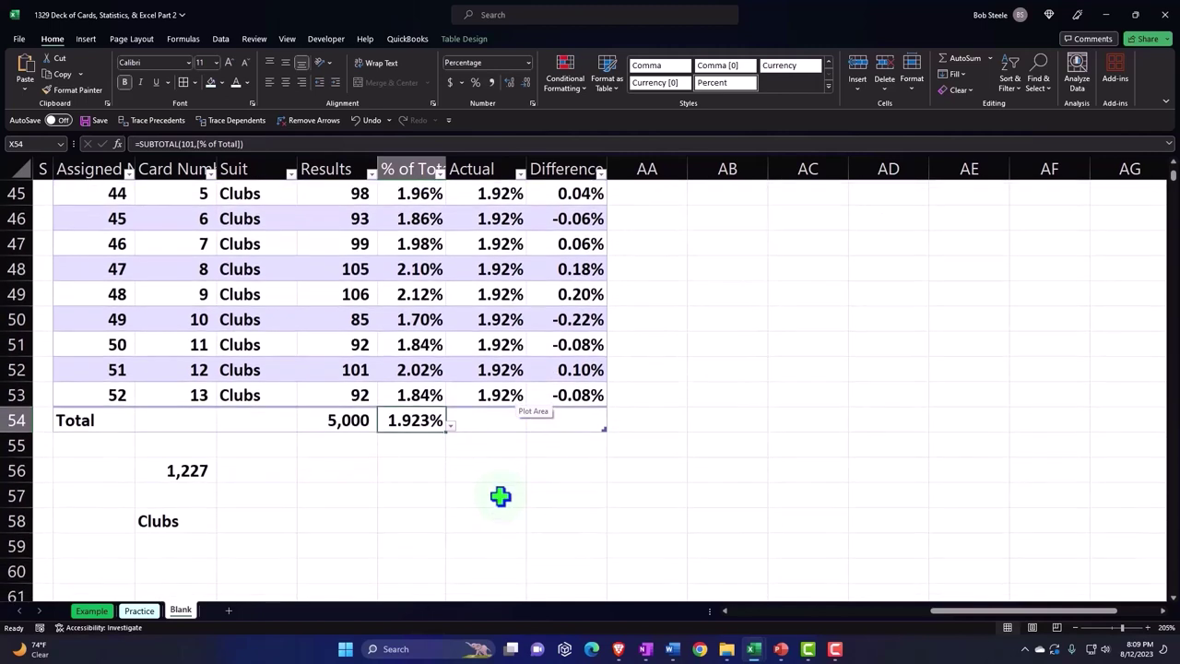
Delete the leftover 1,227 and Clubs entries in U56:U58.
left_click_drag(185, 470, 214, 520)
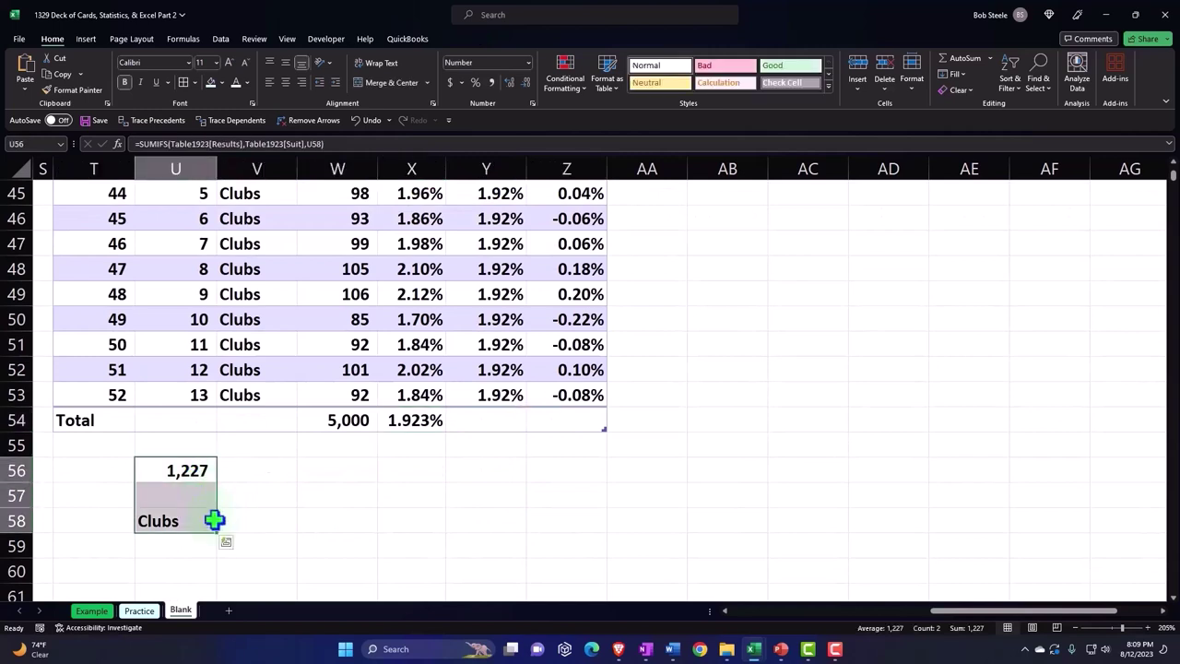
key("Delete")
key("Left")
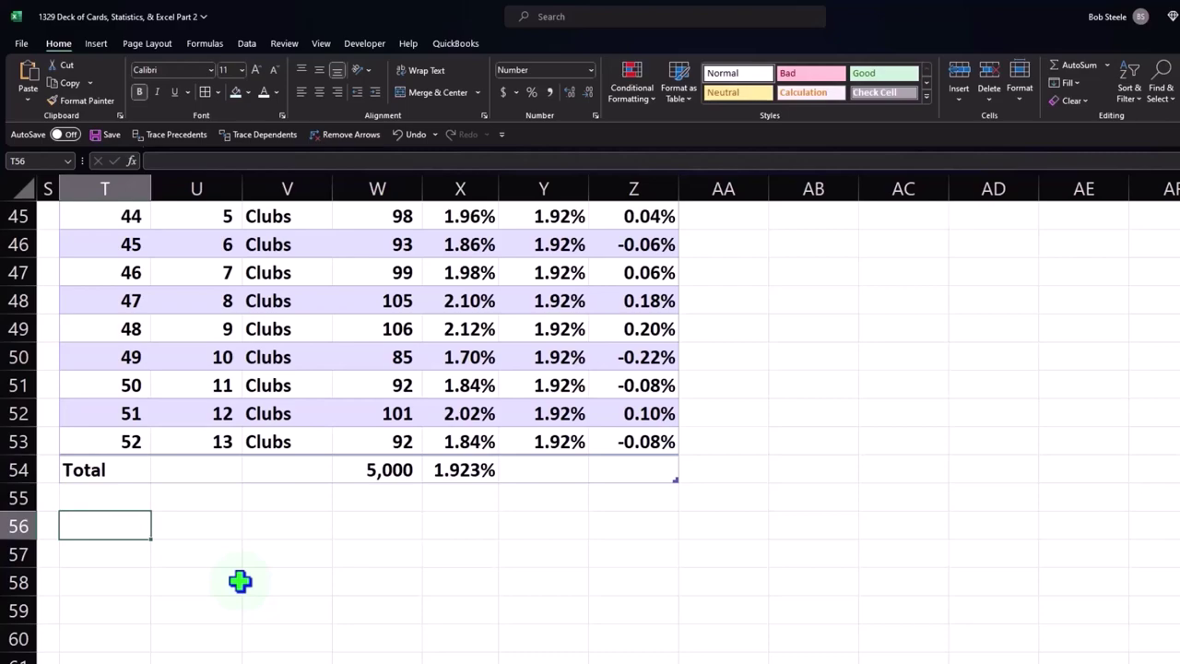
Scroll through the Results table from Spades to Clubs to review it.
scroll(239, 581, "up", 2)
scroll(240, 581, "up", 4)
scroll(240, 581, "up", 2)
scroll(239, 581, "up", 4)
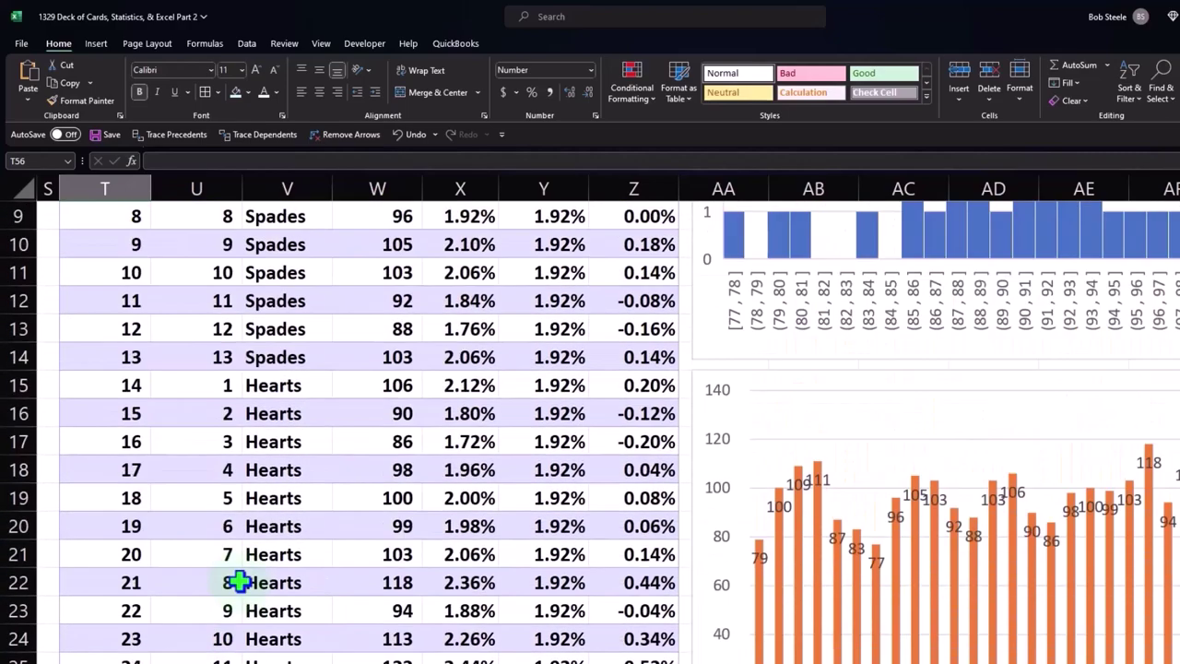
scroll(240, 581, "up", 2)
scroll(239, 581, "down", 5)
scroll(240, 581, "down", 4)
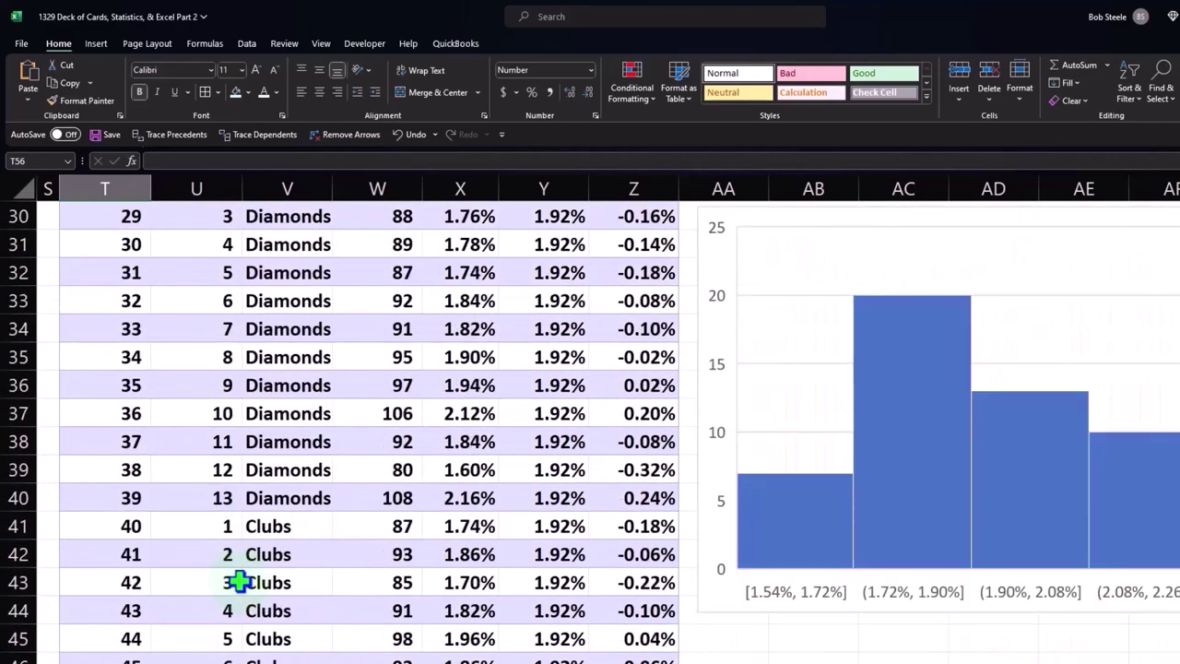
scroll(240, 580, "down", 5)
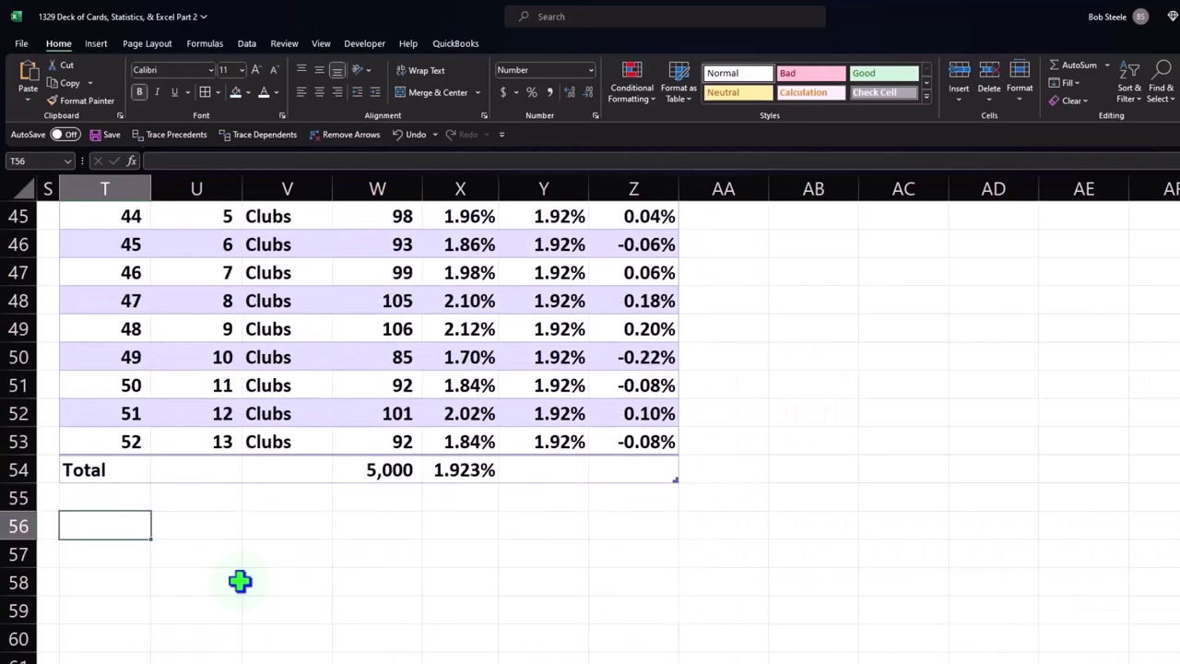
scroll(240, 581, "up", 9)
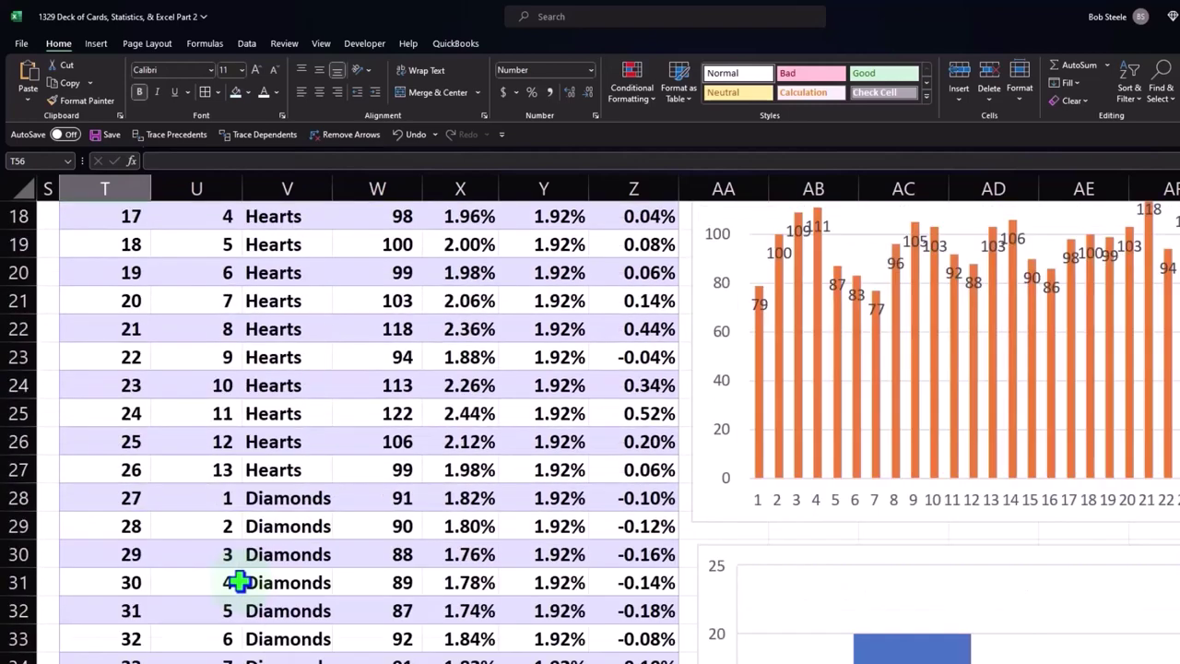
scroll(240, 581, "up", 6)
Paste the values Spades into T56 and Hearts into T57 from the Suit column.
left_click(306, 272)
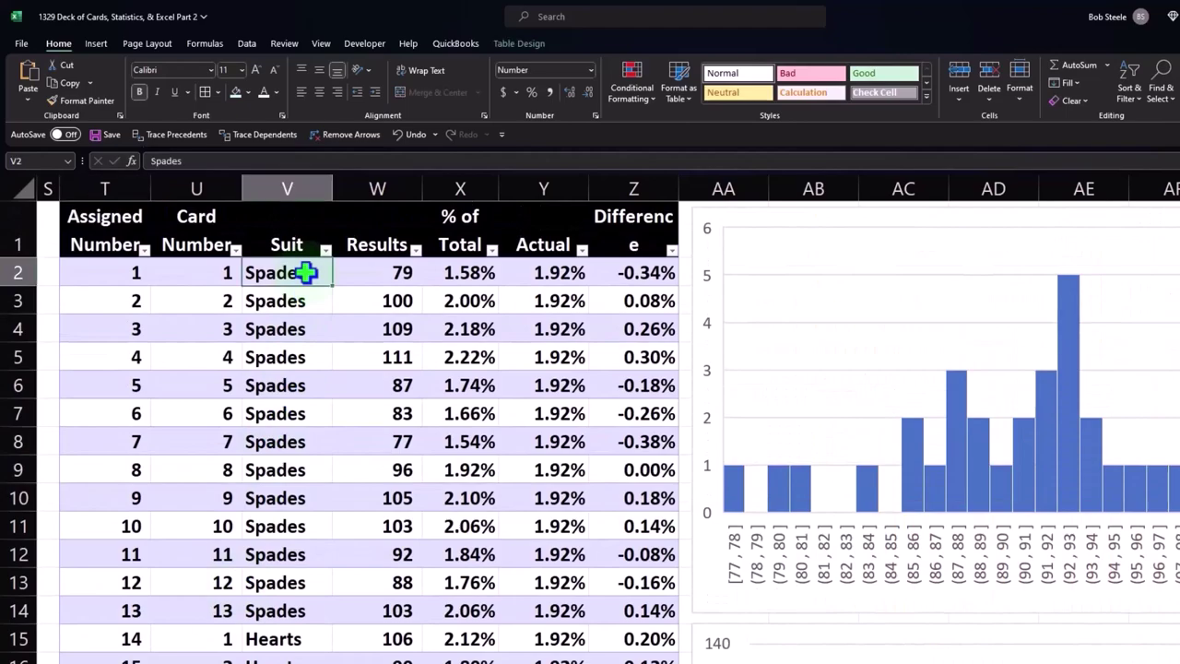
scroll(266, 440, "down", 4)
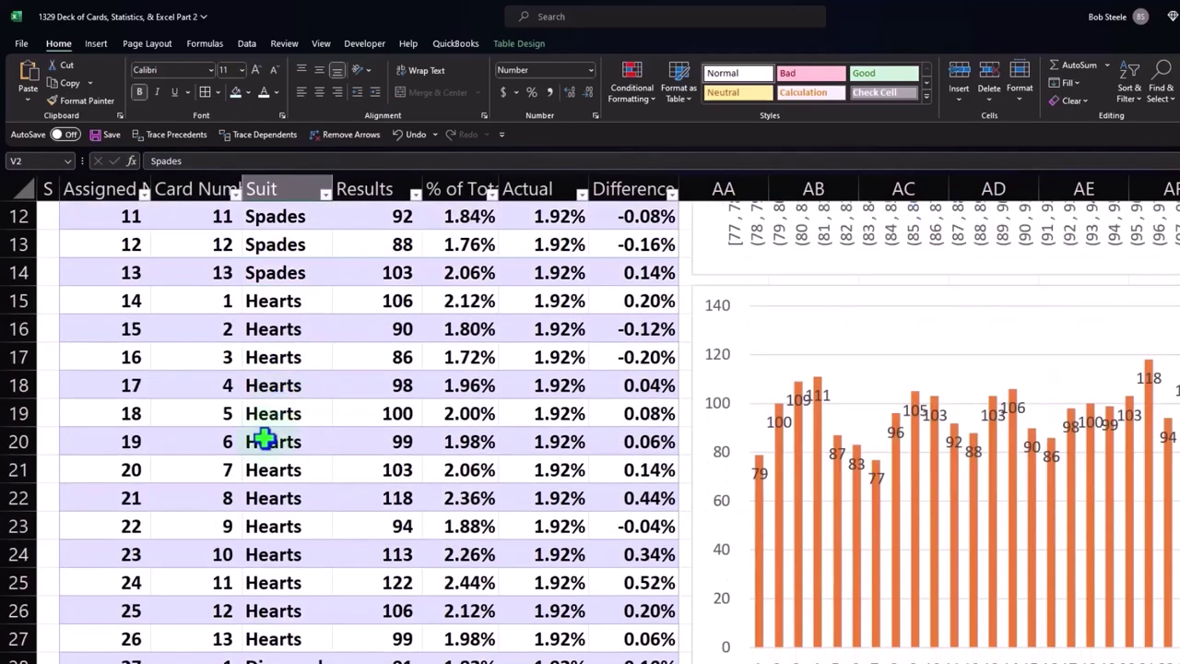
scroll(256, 443, "down", 6)
scroll(246, 434, "down", 5)
right_click(124, 503)
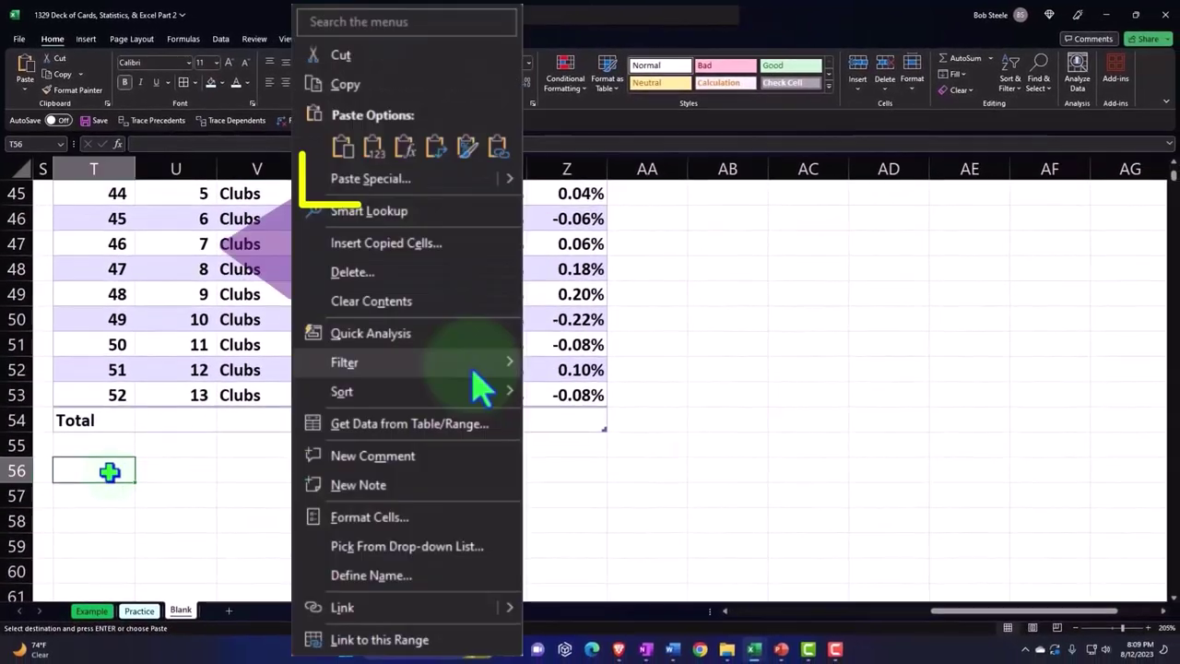
left_click(155, 172)
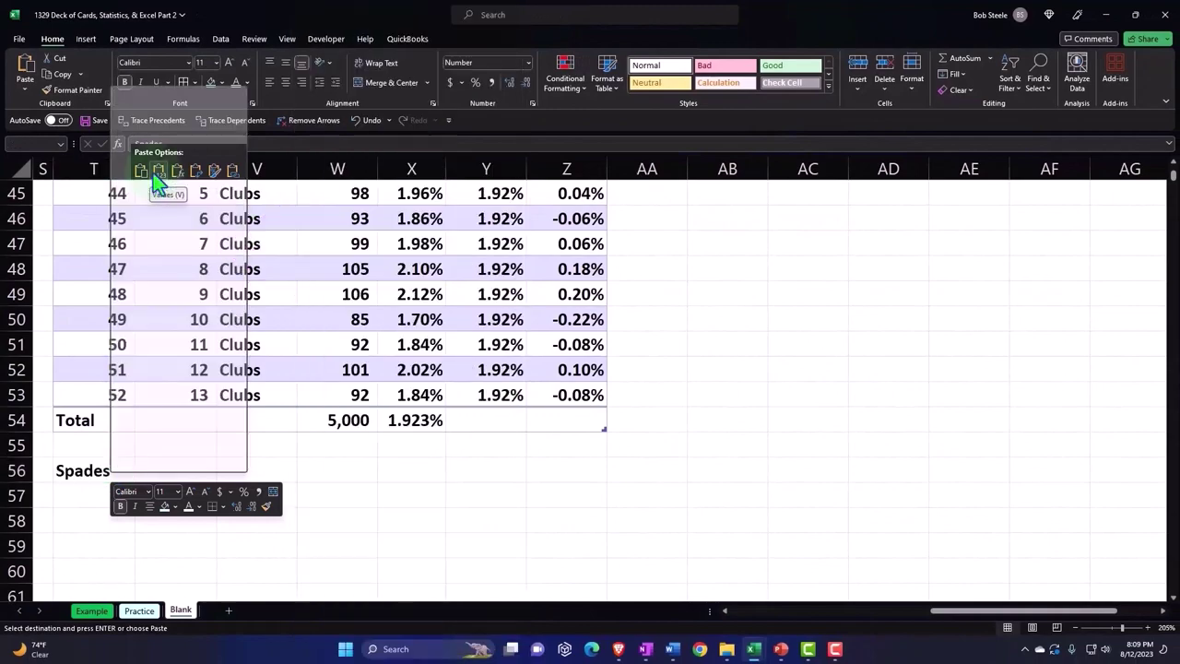
scroll(190, 350, "up", 1)
scroll(190, 345, "up", 8)
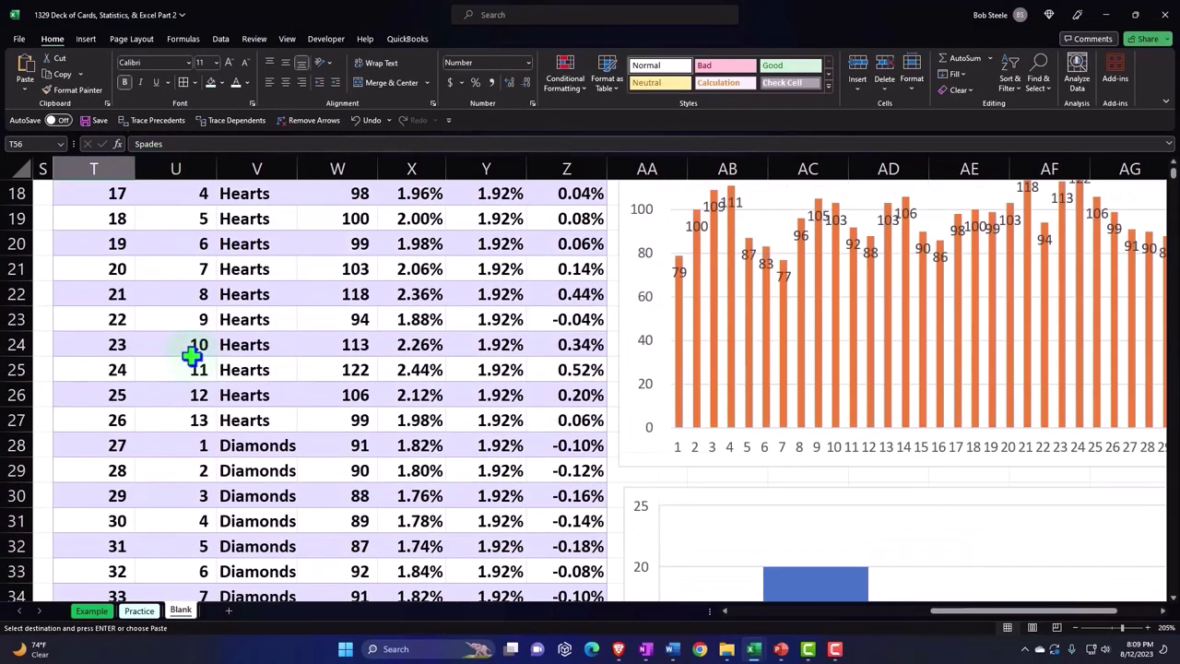
scroll(237, 337, "up", 4)
right_click(245, 421)
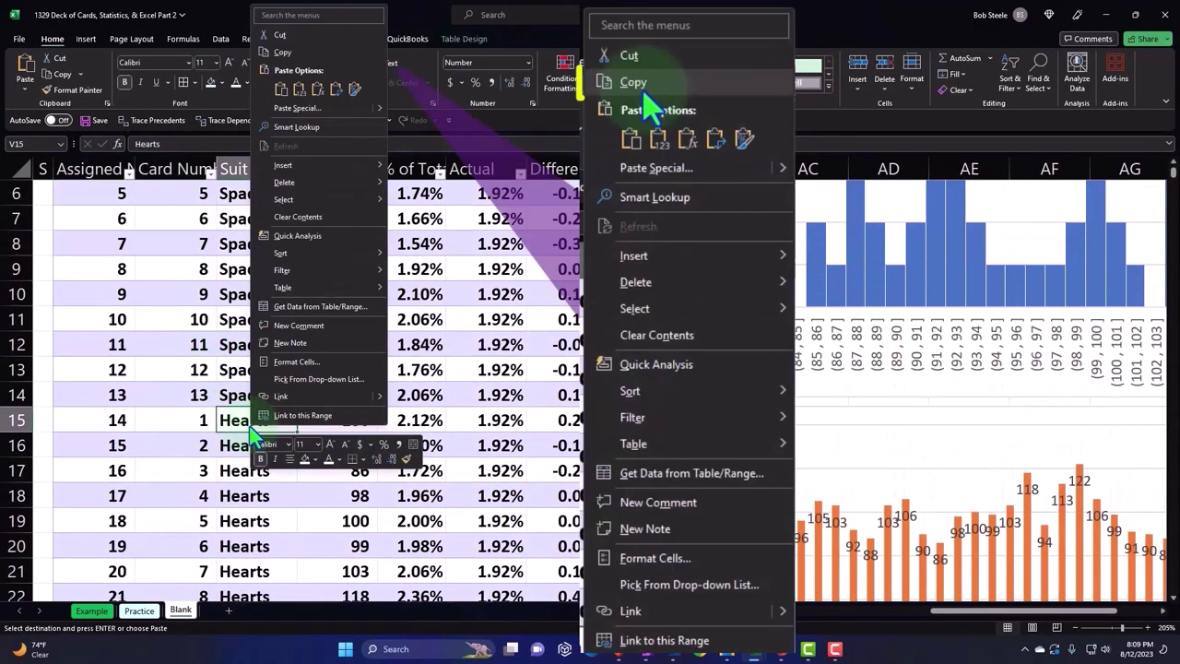
left_click(283, 53)
scroll(163, 419, "down", 4)
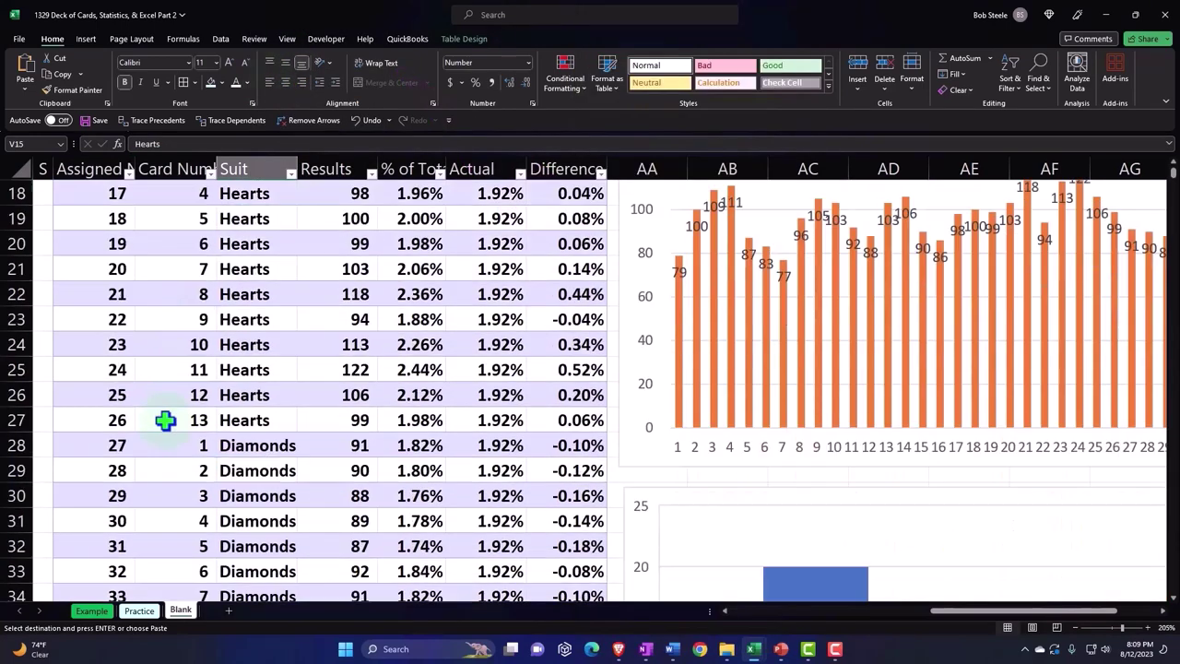
scroll(163, 419, "down", 4)
scroll(166, 431, "down", 5)
left_click(95, 495)
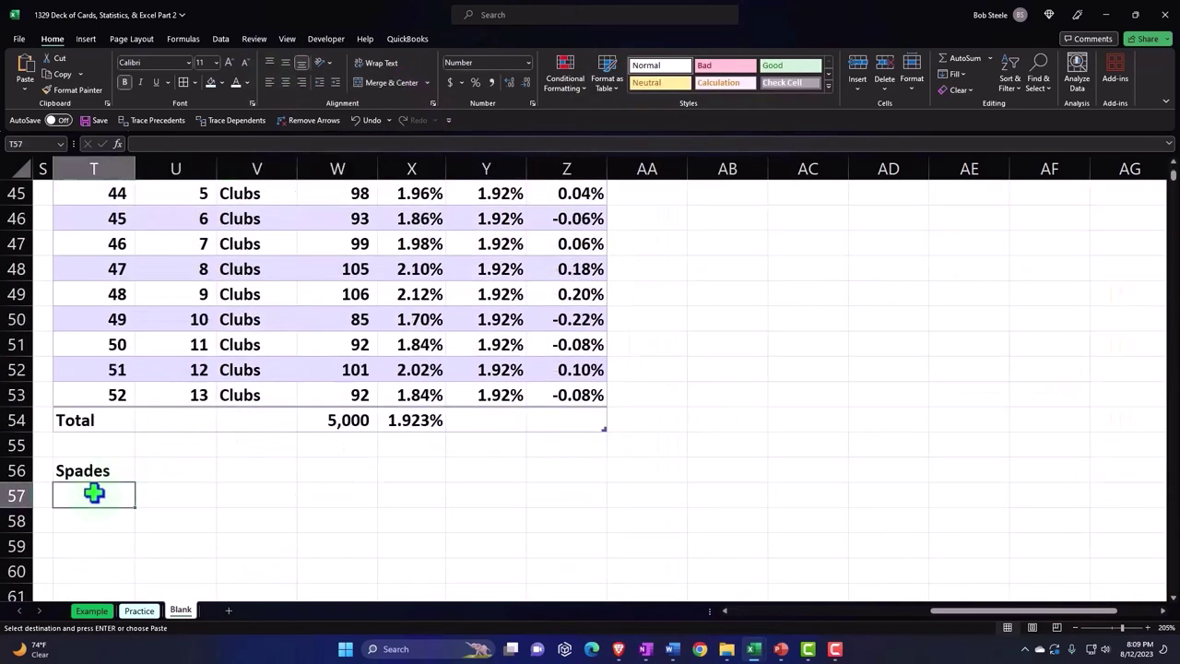
right_click(95, 495)
left_click(128, 192)
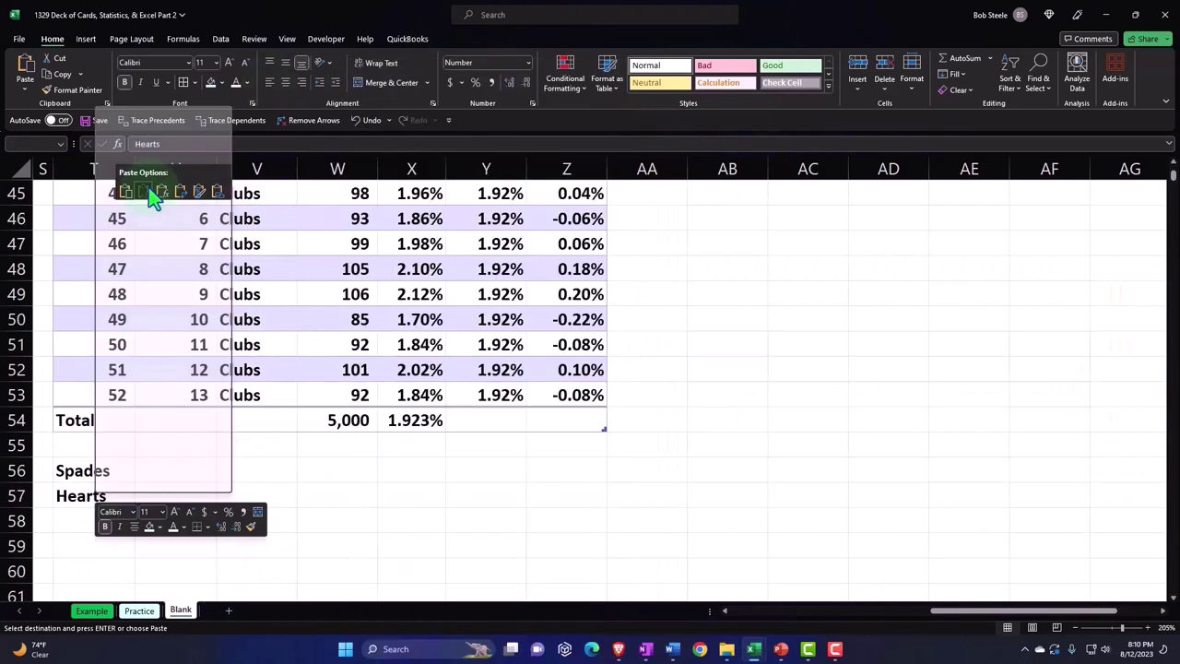
Copy Diamonds and Clubs from the Suit column and paste them as values into T58 and T59.
scroll(211, 456, "up", 3)
scroll(212, 452, "up", 1)
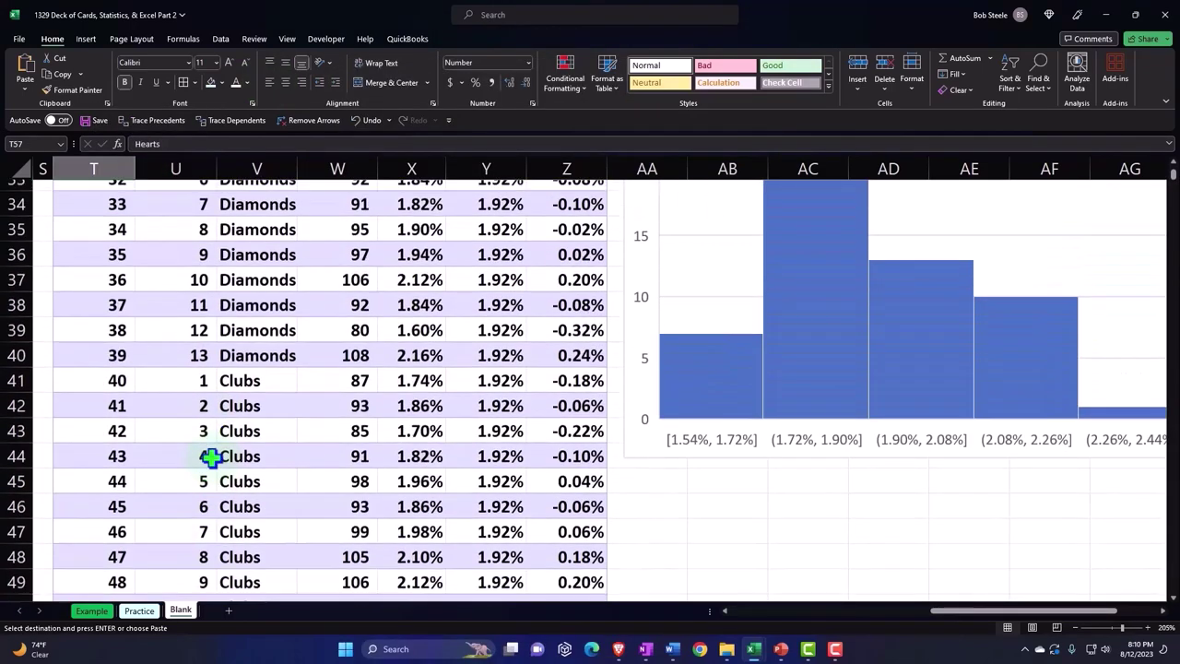
scroll(253, 308, "up", 1)
left_click(249, 293)
right_click(249, 293)
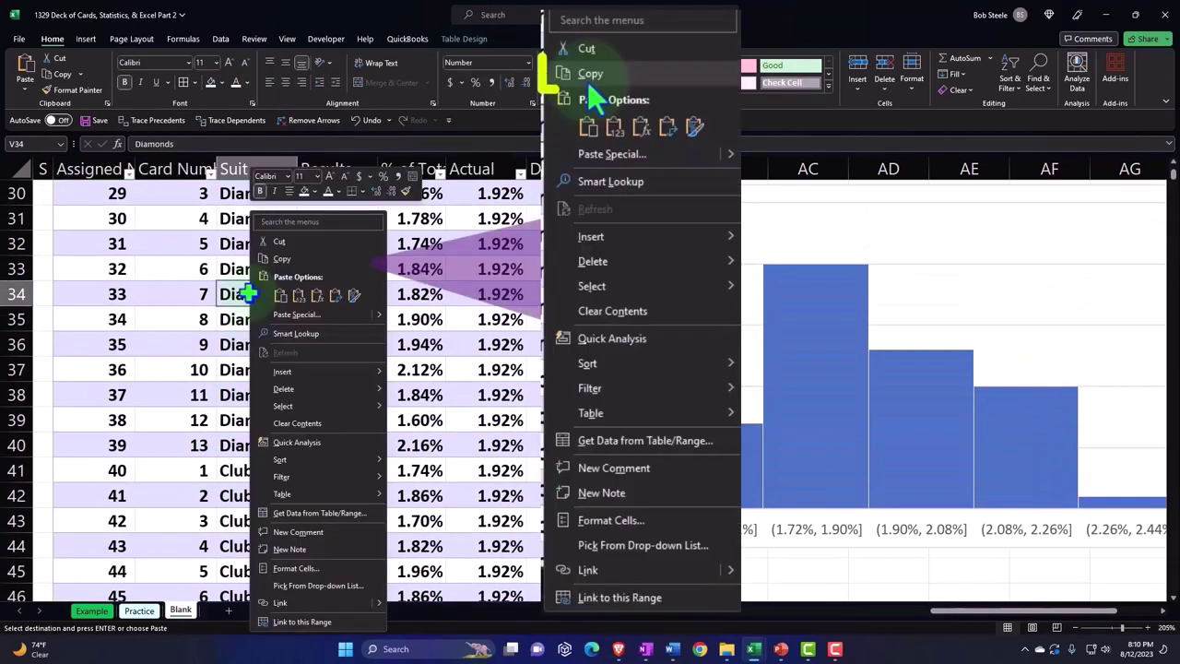
left_click(267, 260)
scroll(231, 340, "down", 2)
scroll(230, 340, "down", 4)
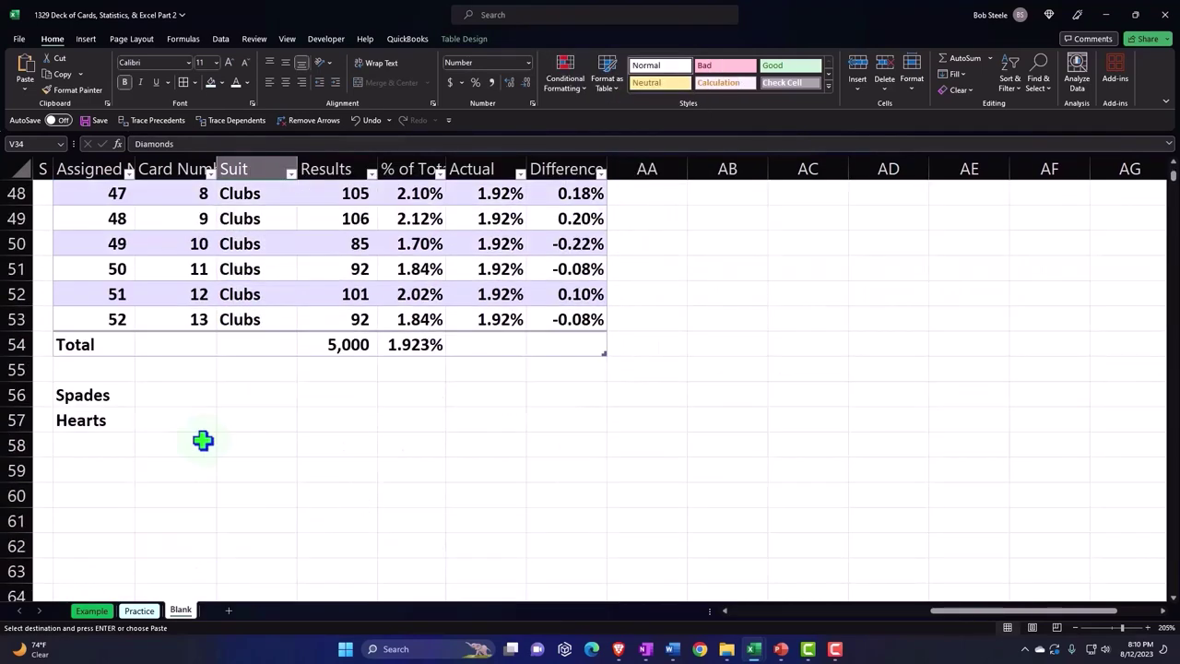
right_click(92, 445)
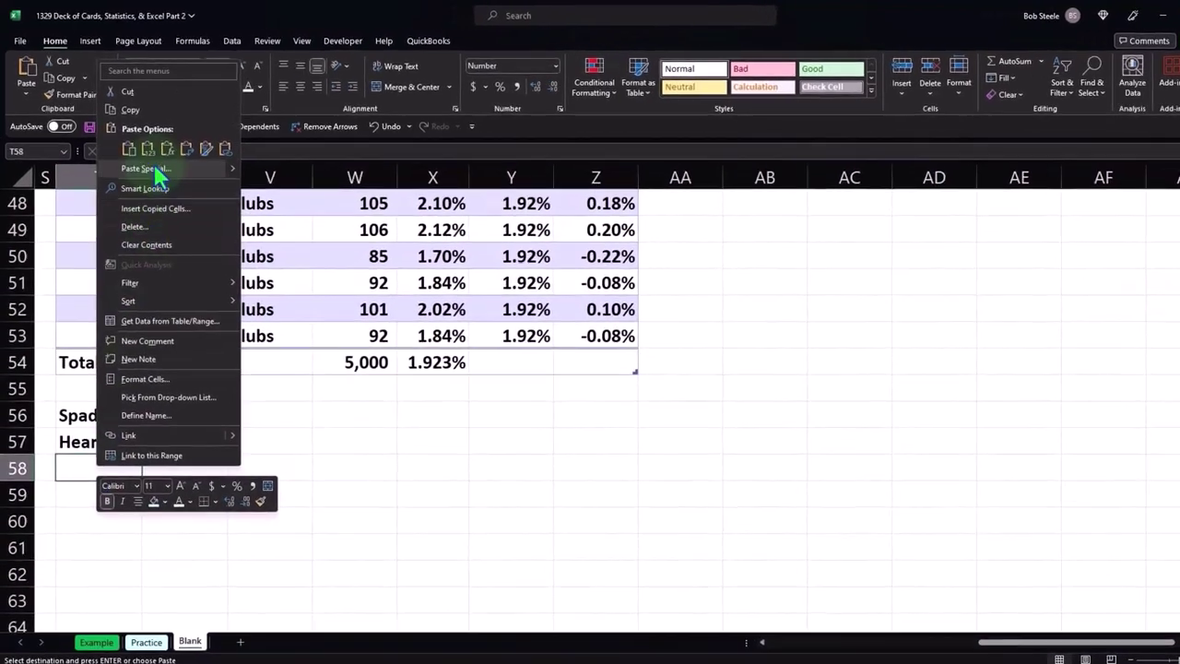
left_click(161, 143)
left_click(277, 269)
right_click(276, 269)
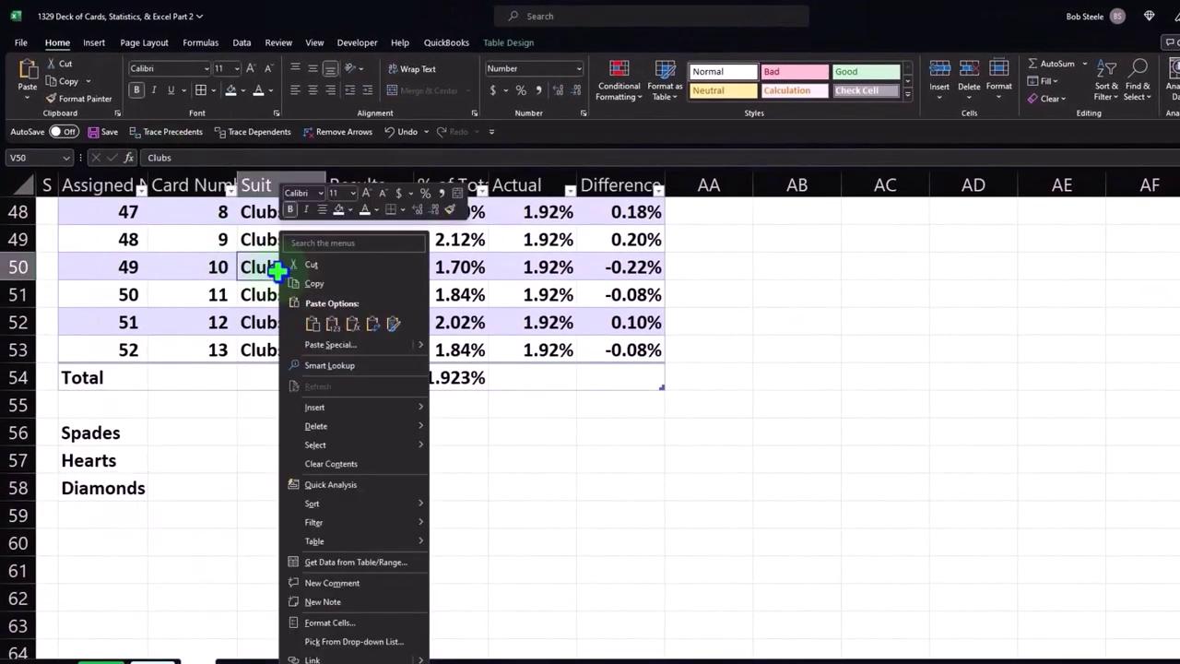
left_click(307, 280)
right_click(111, 516)
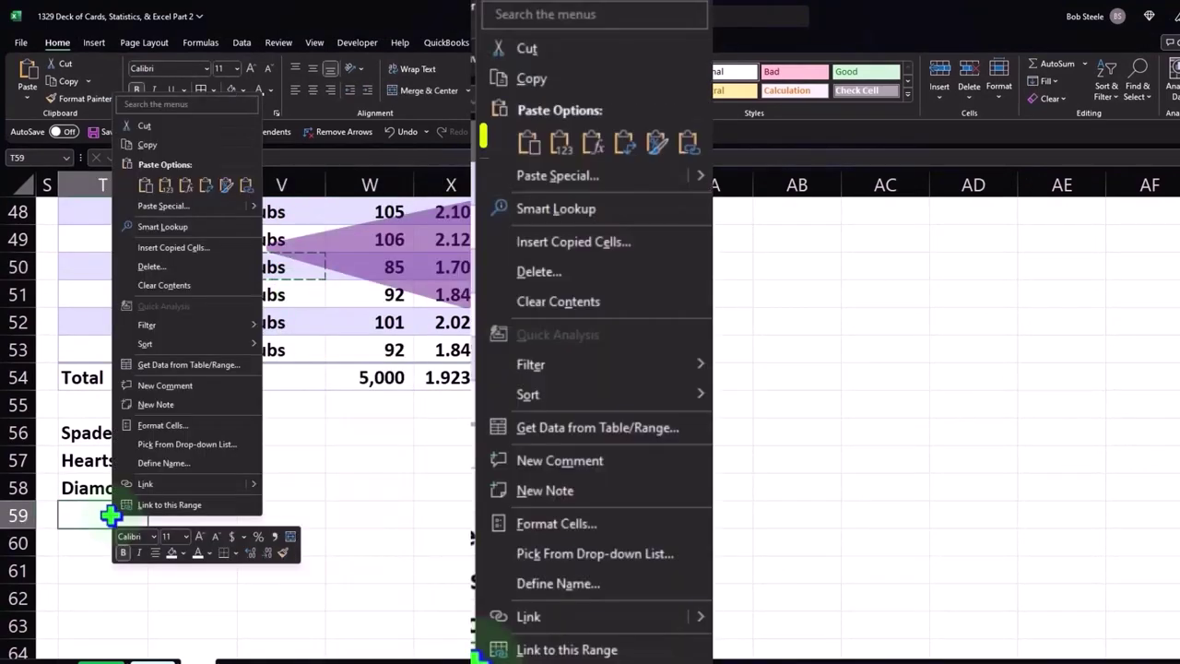
left_click(160, 194)
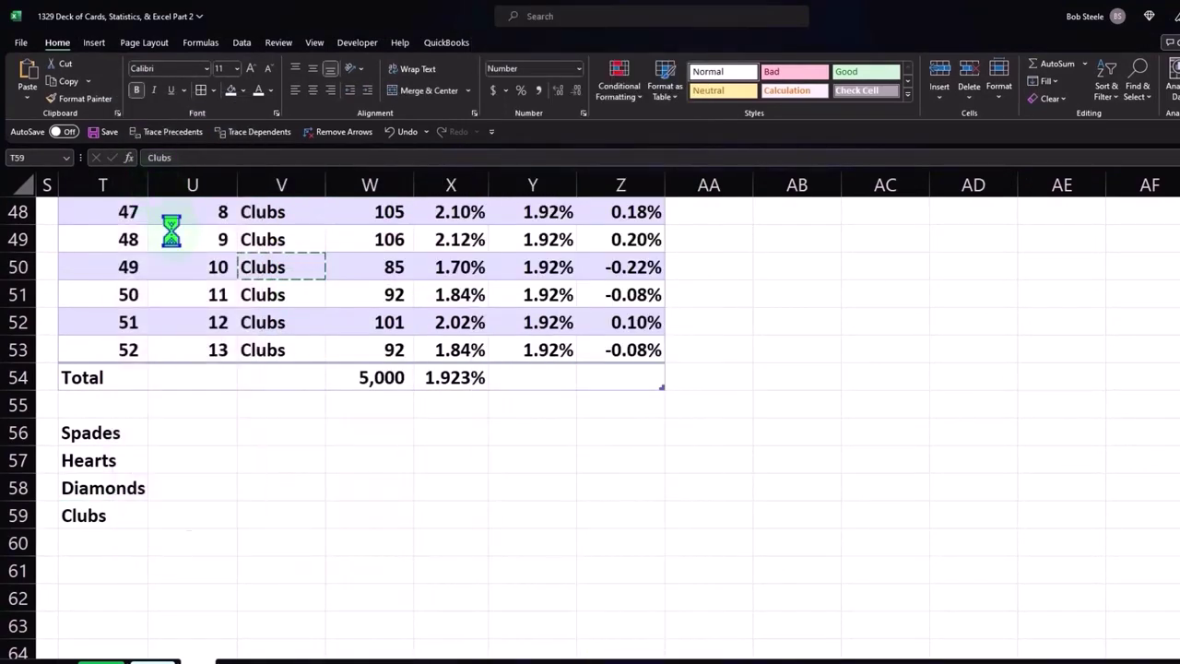
left_click(176, 435)
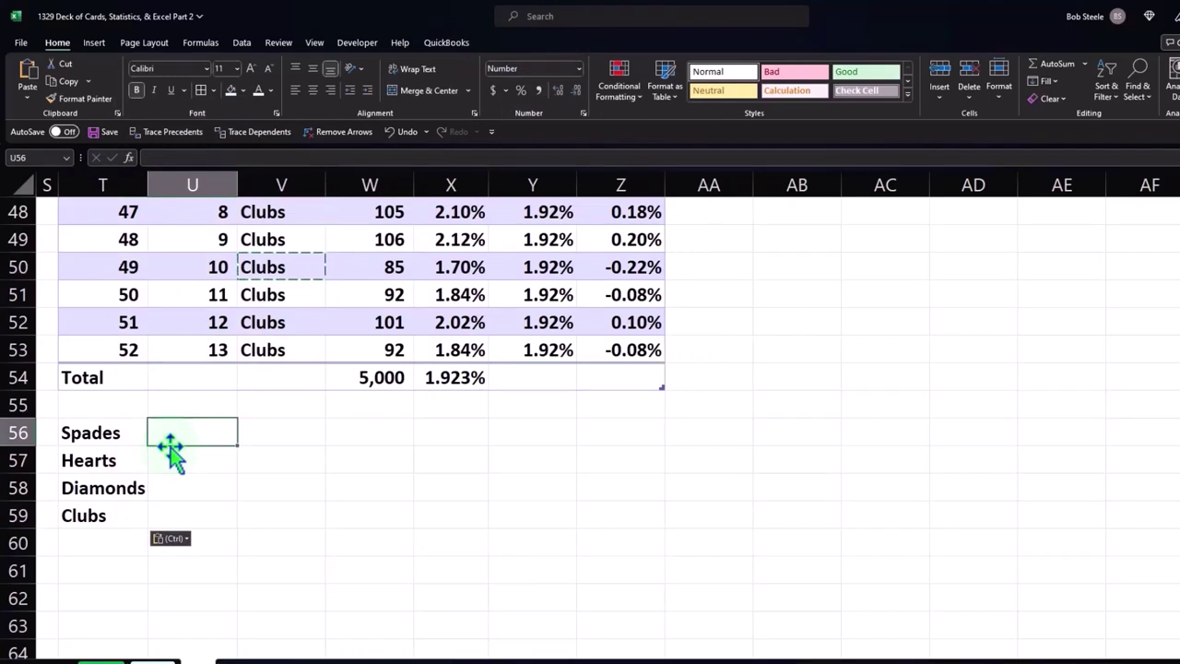
Drag the suit names in T56:T59 down one row to T57:T60.
left_click_drag(115, 432, 117, 513)
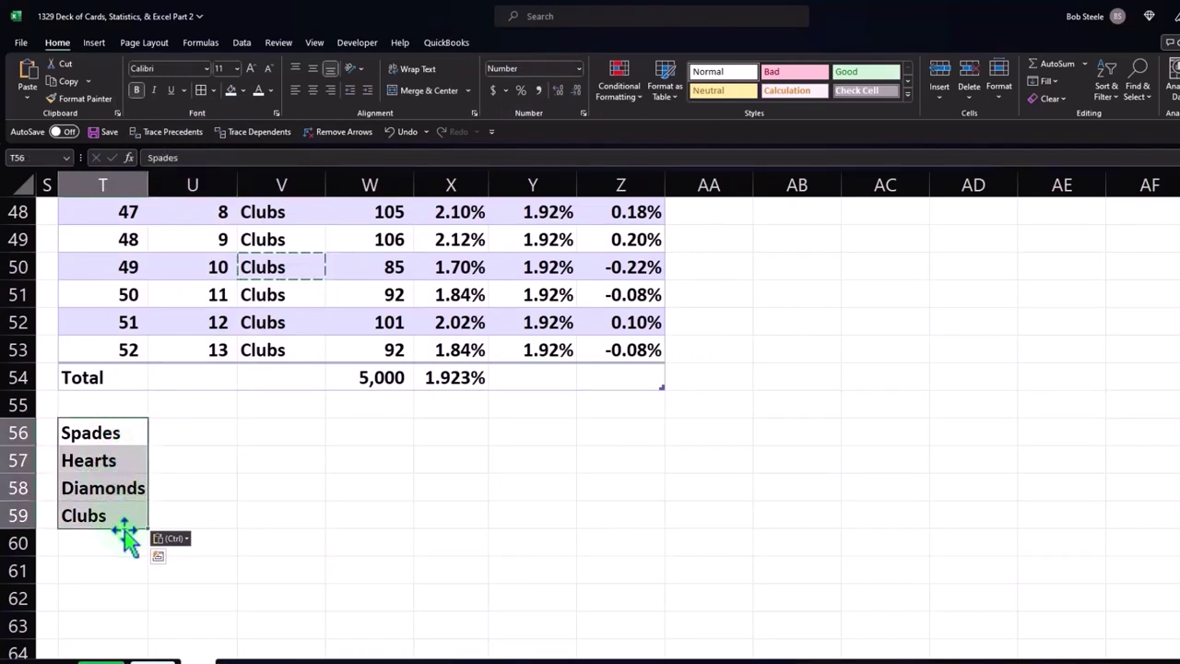
left_click_drag(124, 535, 122, 559)
left_click(204, 461)
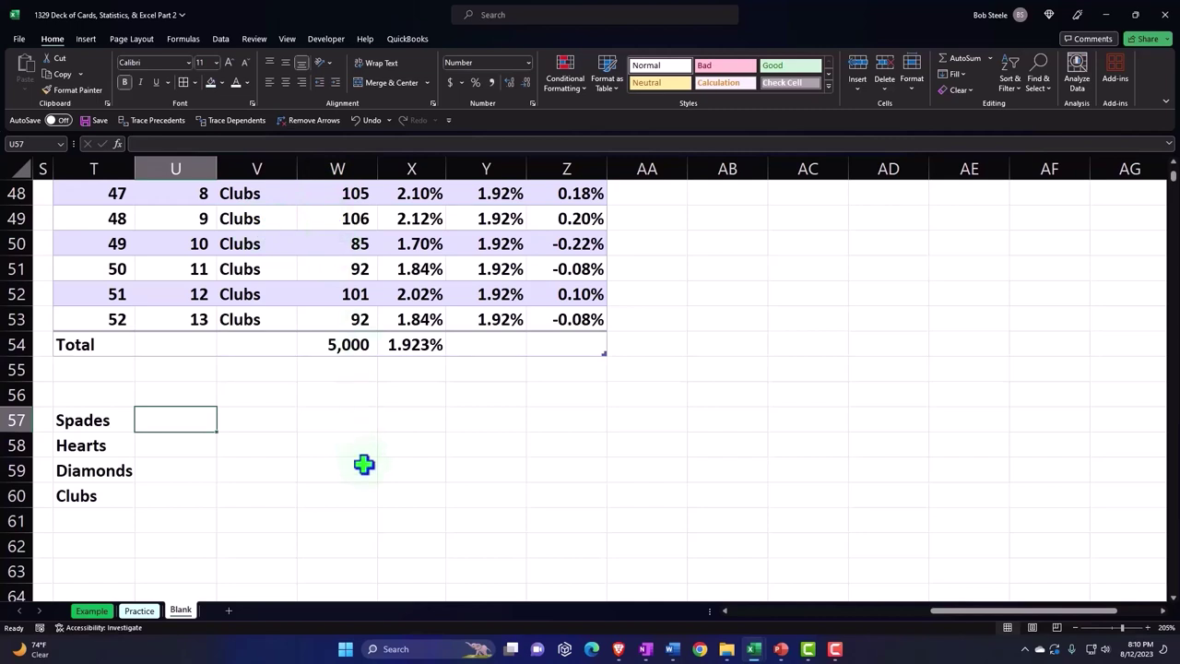
Start =SUMIFS in U57 with the table's Results column as the sum range.
type("=")
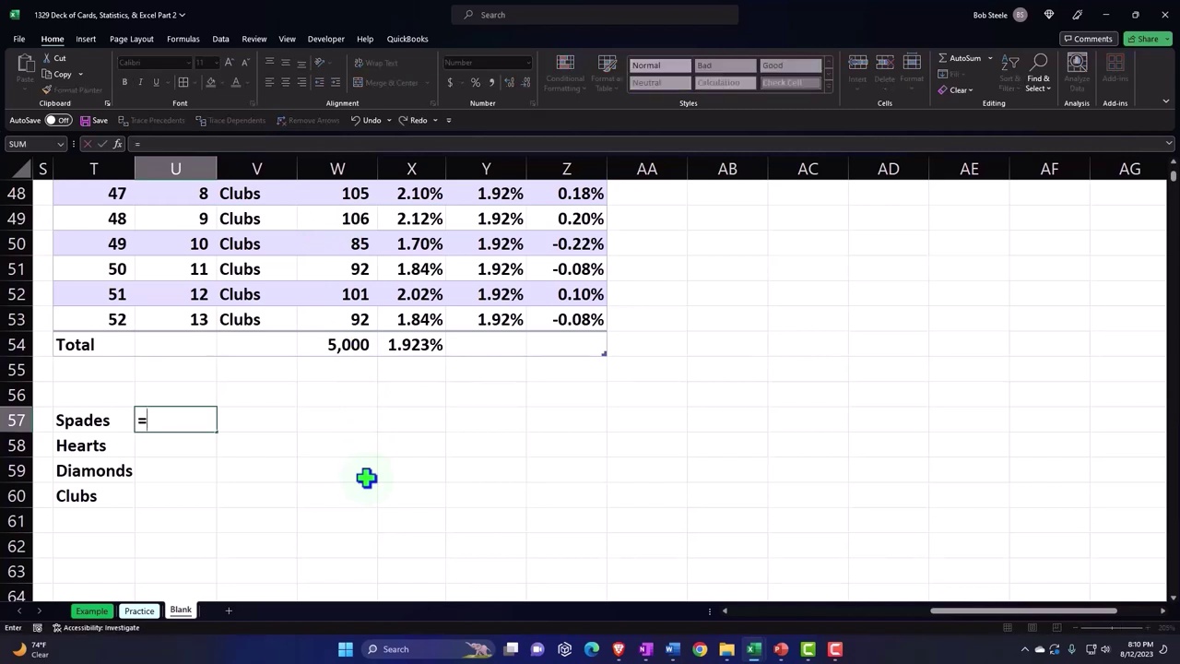
type("sumif")
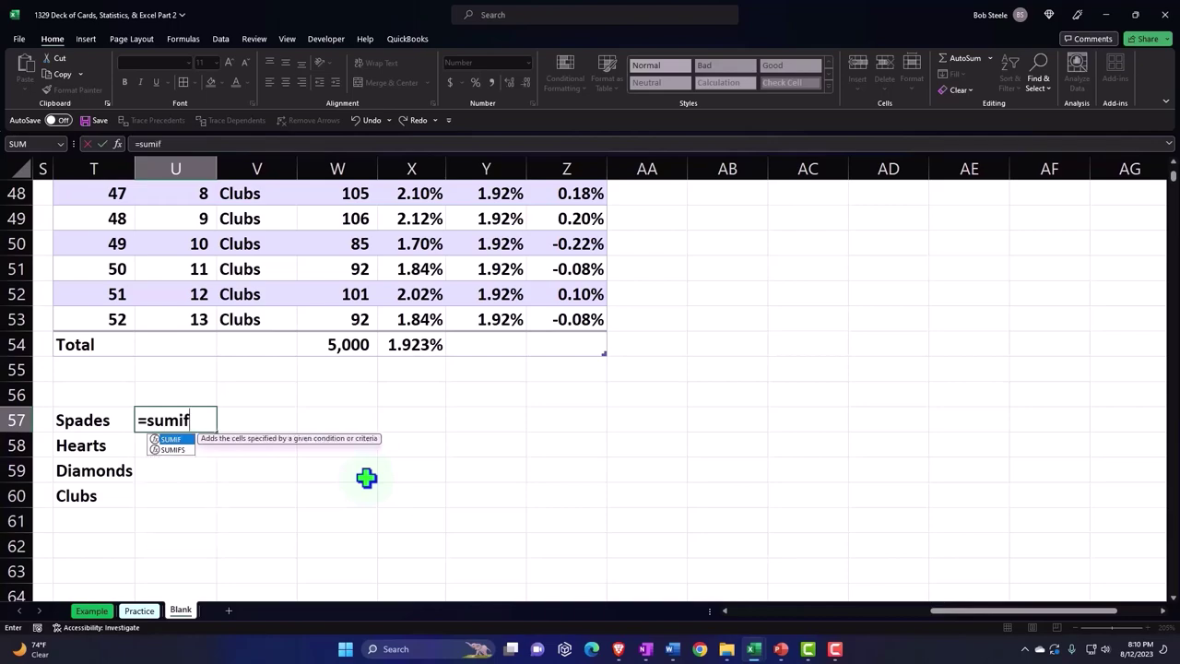
type("s")
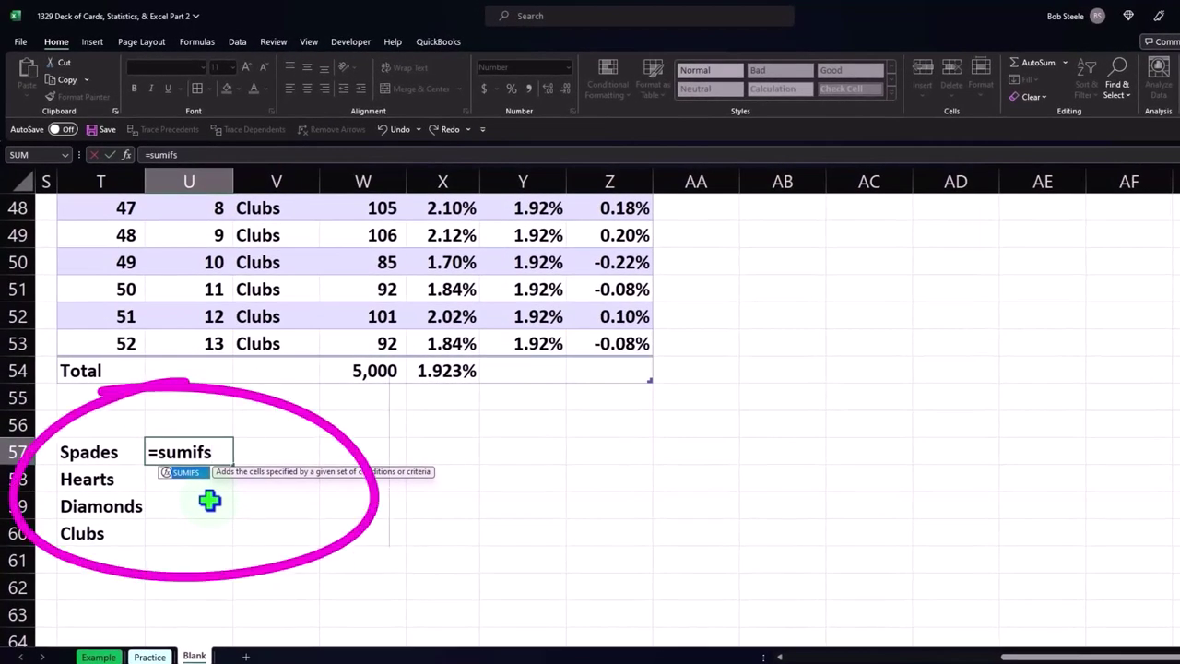
type("(")
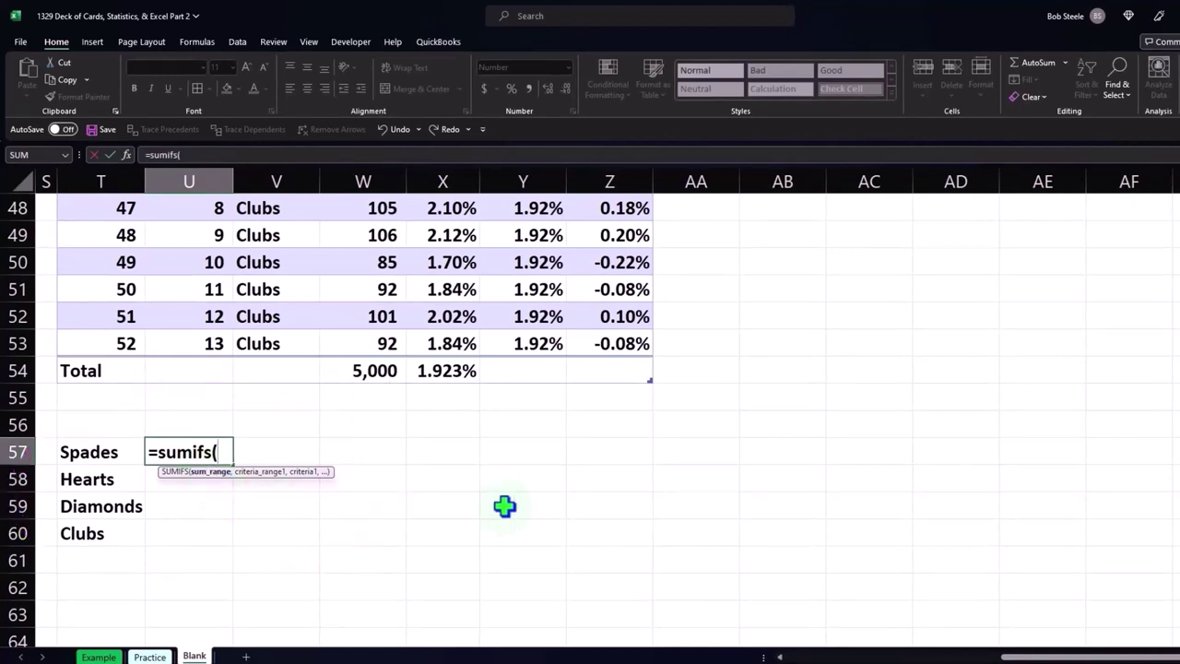
scroll(504, 506, "up", 6)
scroll(504, 506, "up", 8)
scroll(505, 505, "up", 2)
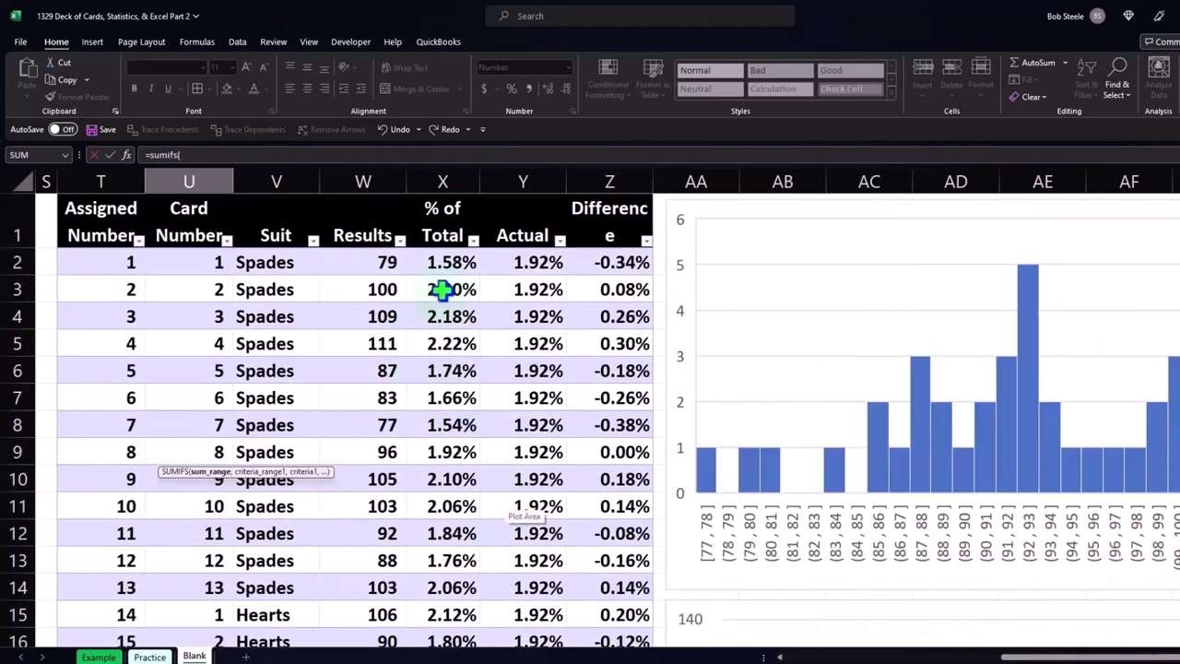
left_click(362, 184)
left_click(362, 193)
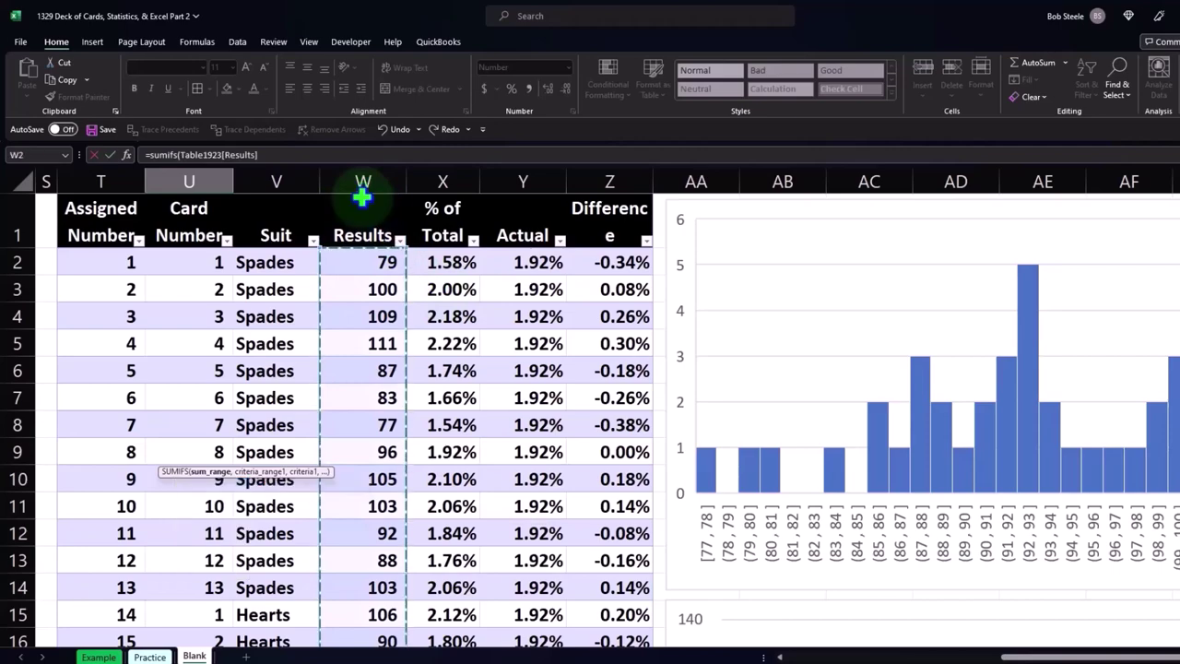
scroll(381, 307, "down", 3)
scroll(381, 307, "down", 6)
scroll(382, 305, "down", 3)
scroll(383, 309, "down", 4)
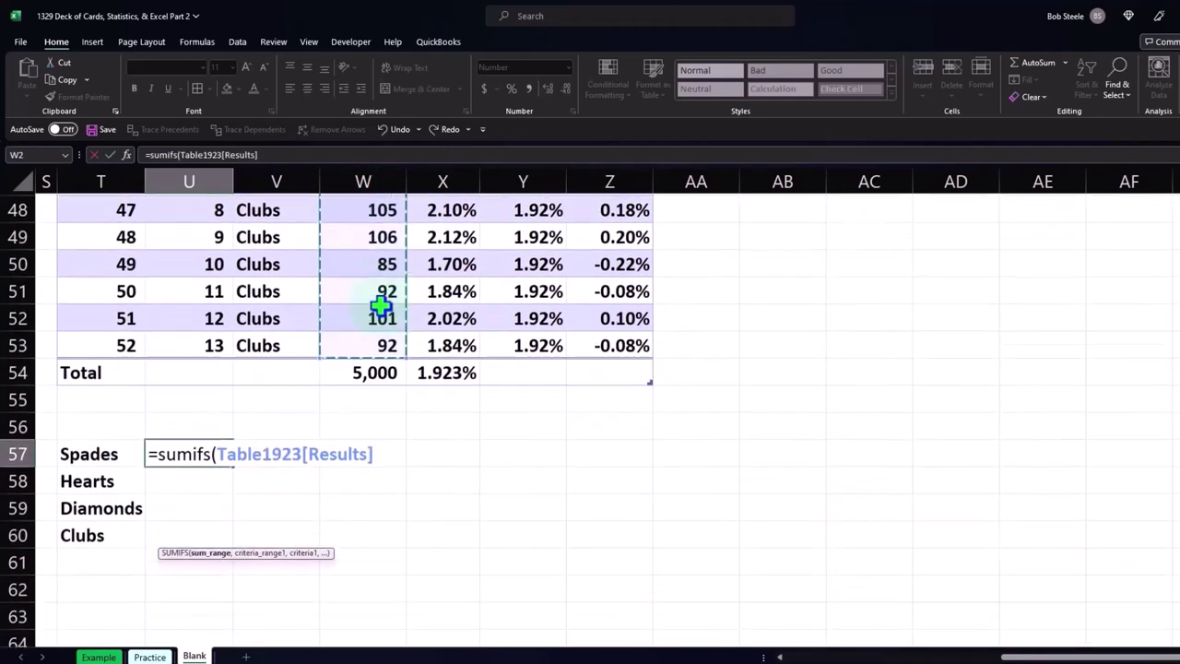
type(",")
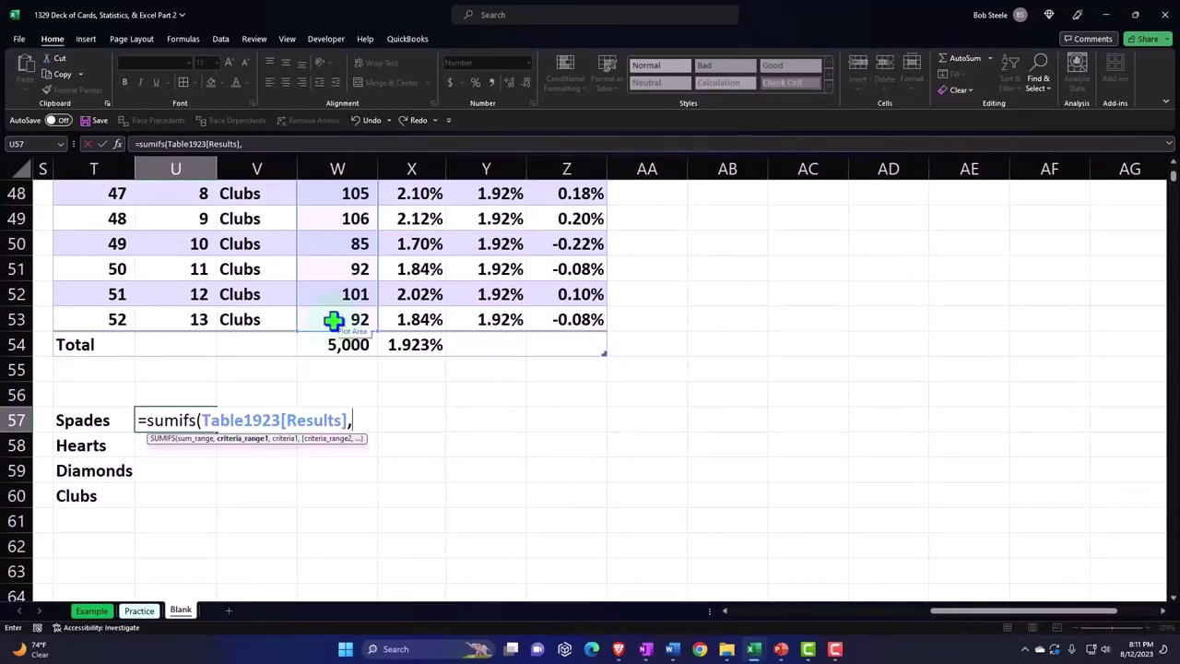
Add the Suit column and T57 (Spades) as criteria, check the arguments, and commit to get 1,233.
scroll(333, 320, "up", 8)
scroll(334, 320, "up", 7)
scroll(334, 320, "up", 1)
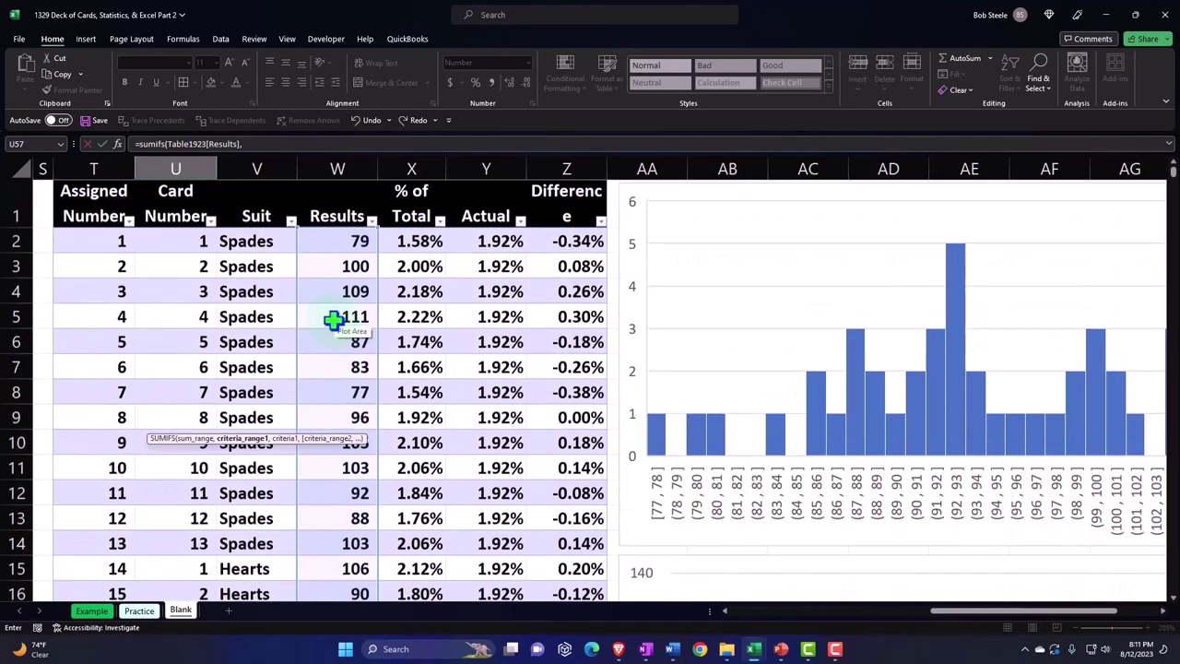
left_click(259, 178)
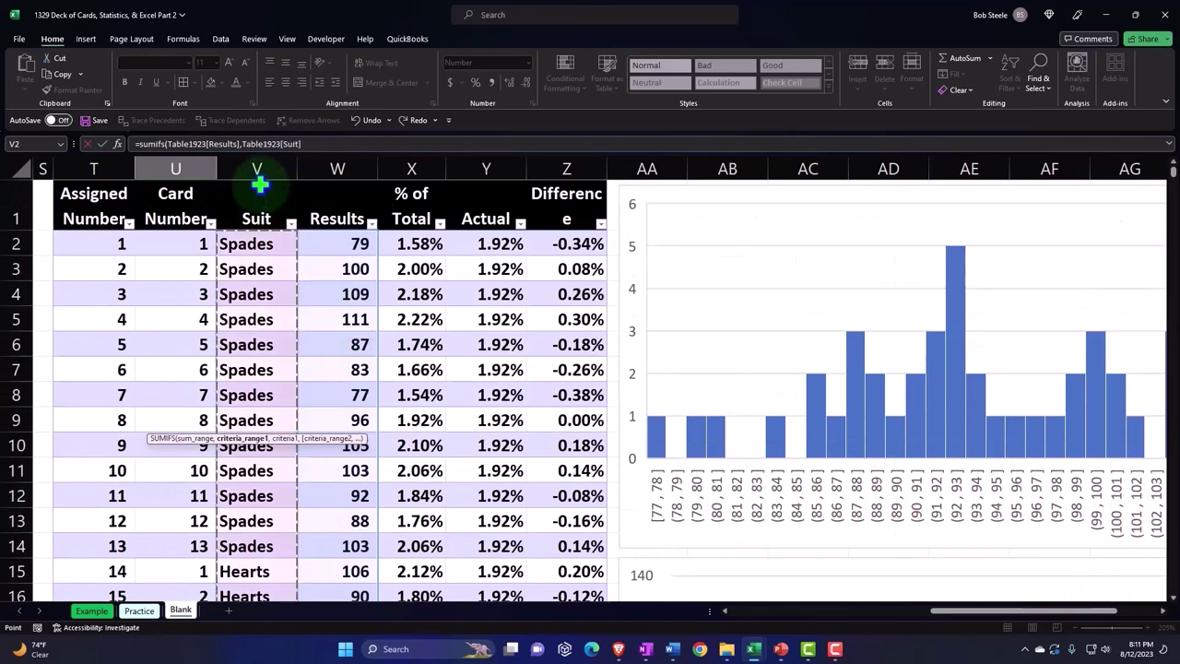
scroll(256, 304, "down", 4)
scroll(261, 323, "down", 3)
scroll(262, 332, "down", 5)
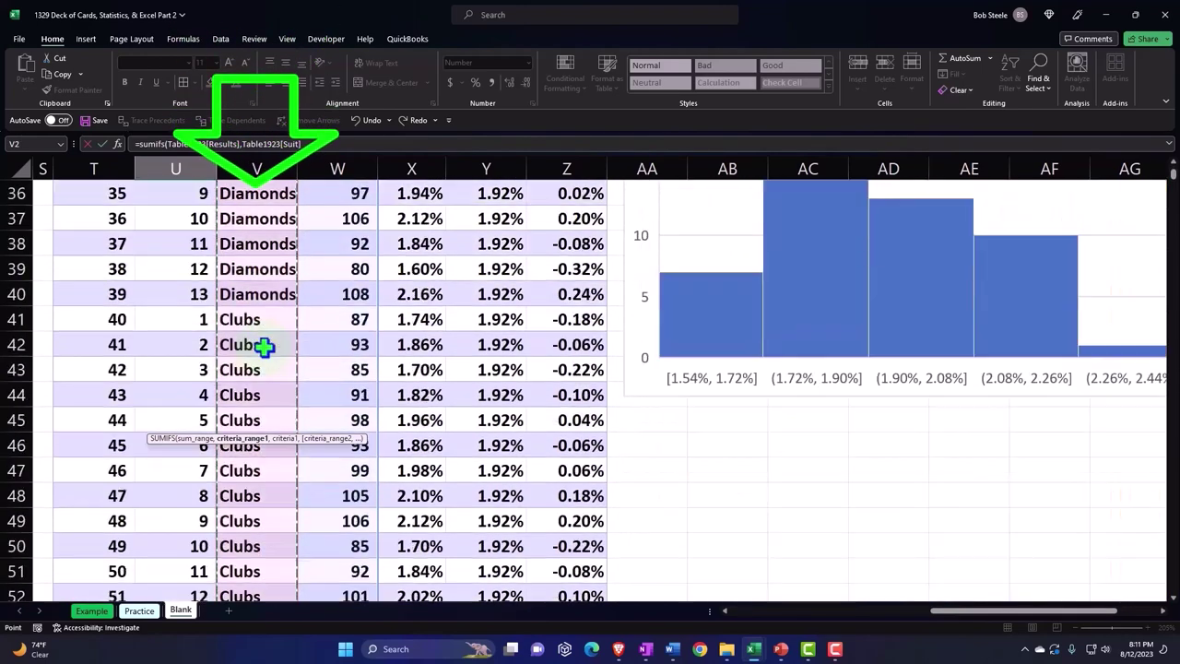
scroll(264, 351, "down", 3)
scroll(272, 369, "down", 1)
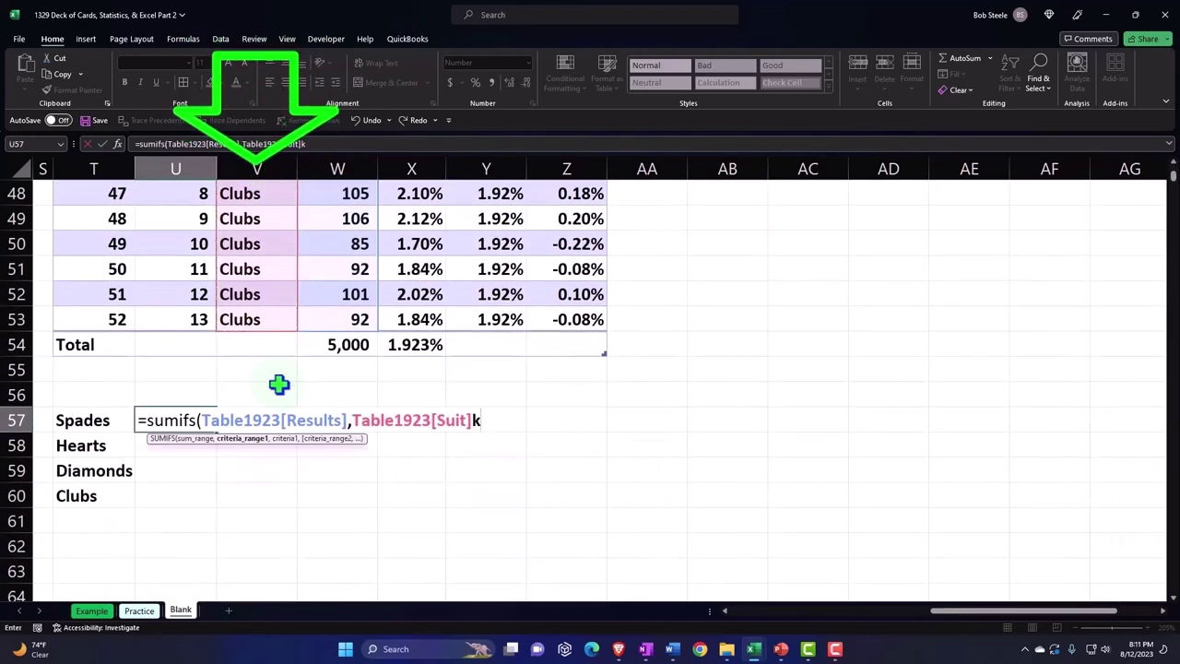
type(",")
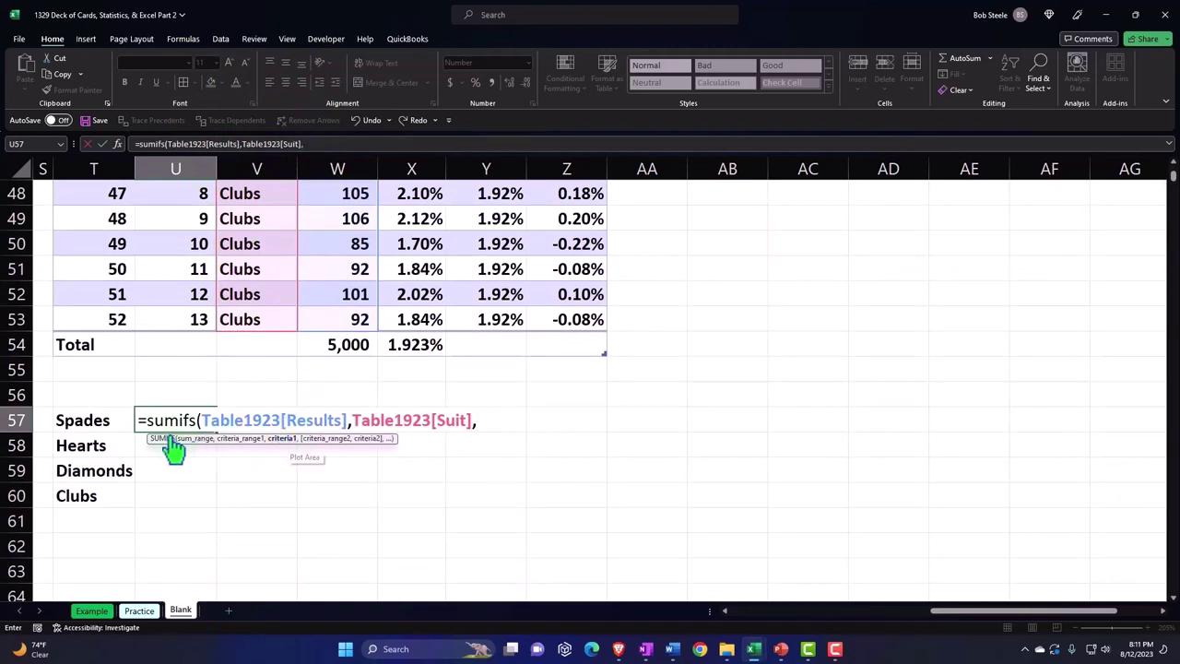
left_click(109, 417)
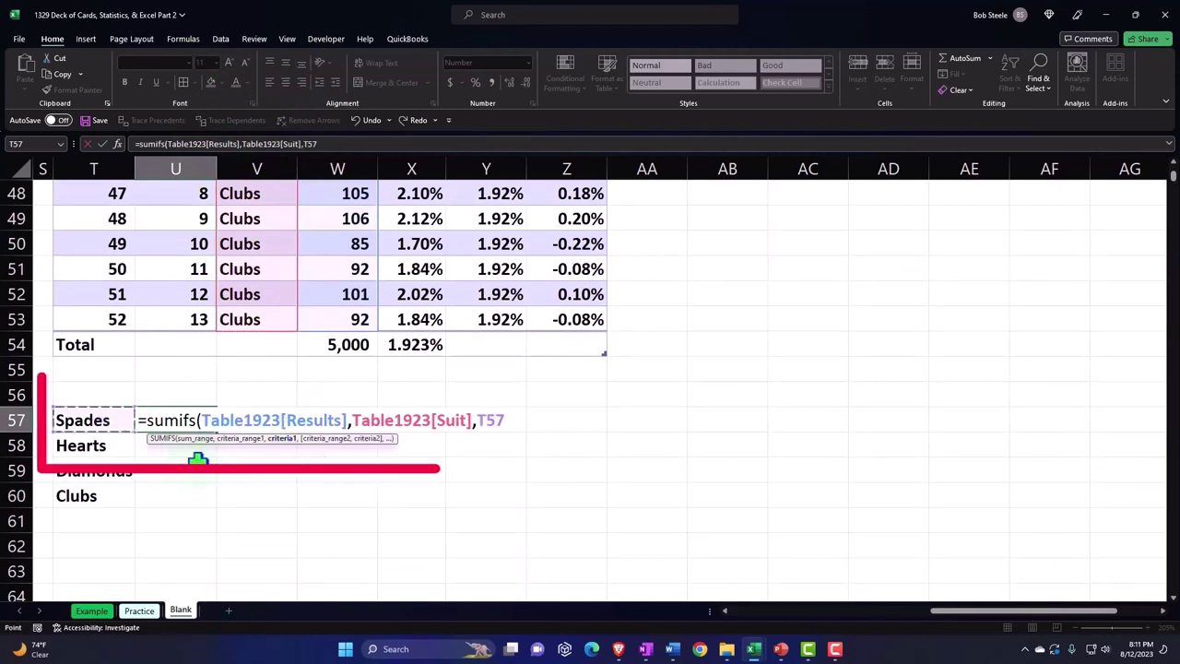
left_click(243, 420)
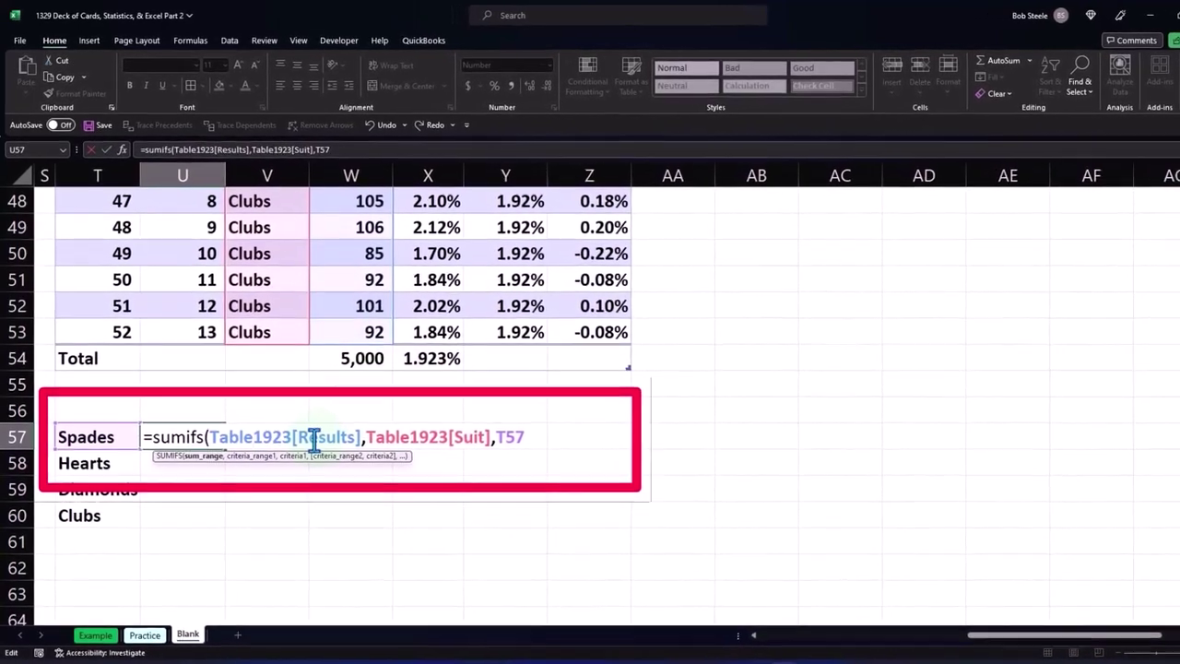
left_click(369, 437)
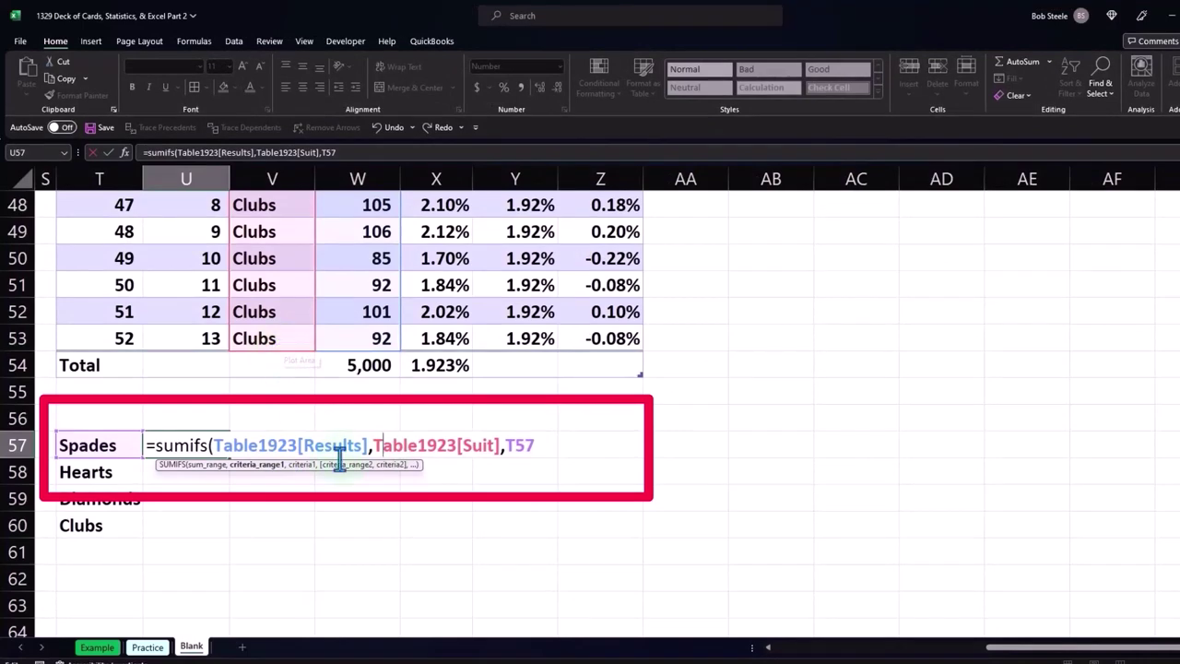
left_click(515, 445)
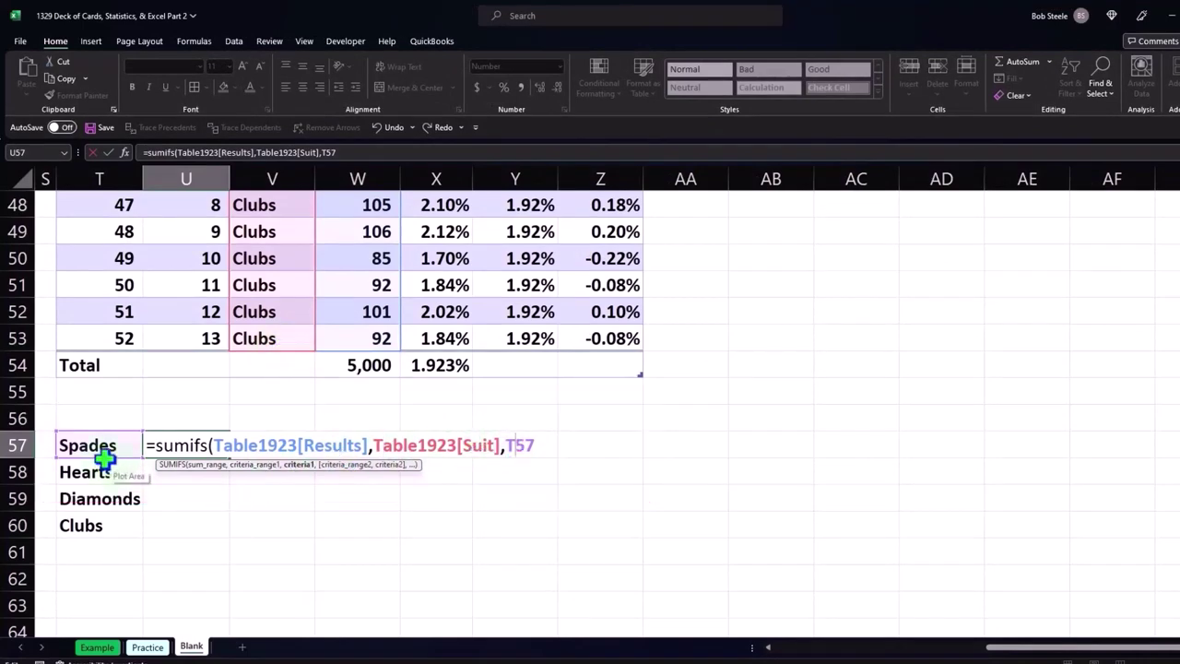
key("Return")
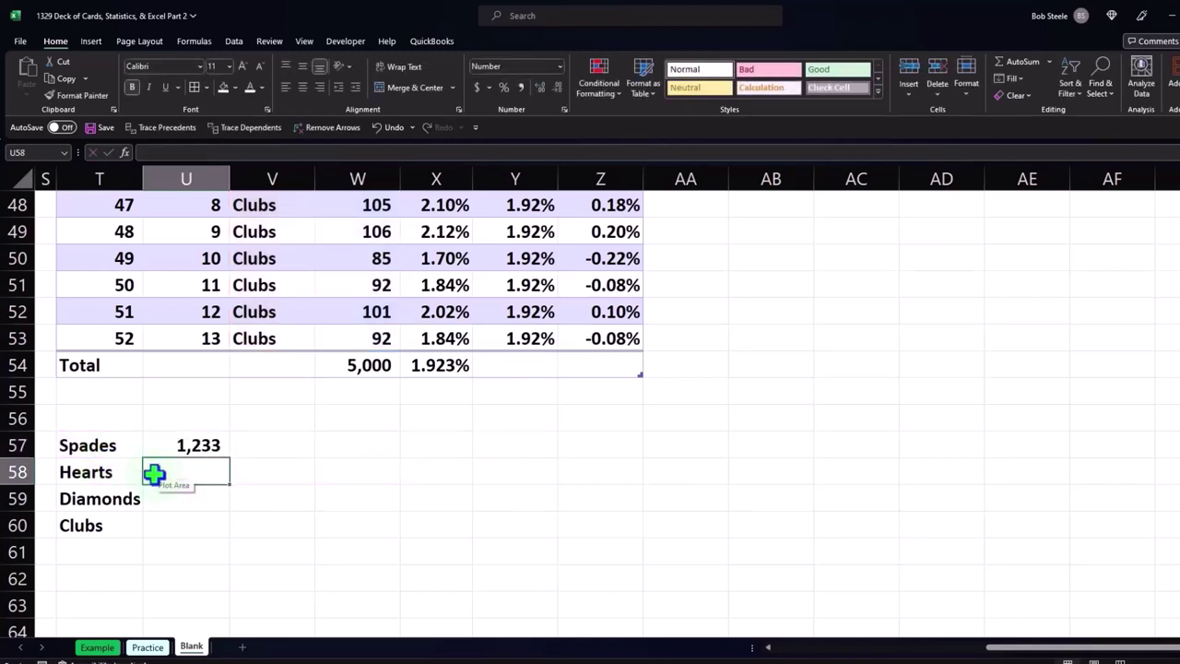
Fill the SUMIFS formula down to U60 for Hearts, Diamonds and Clubs, and check the copied formulas.
left_click(206, 447)
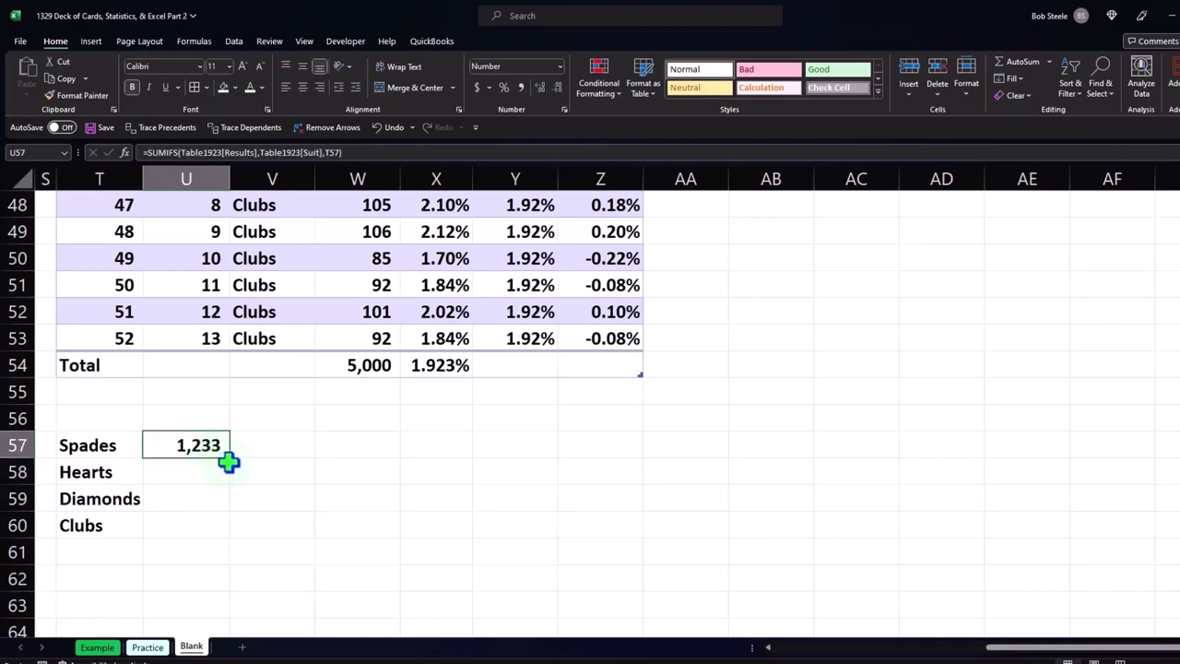
left_click_drag(233, 460, 226, 536)
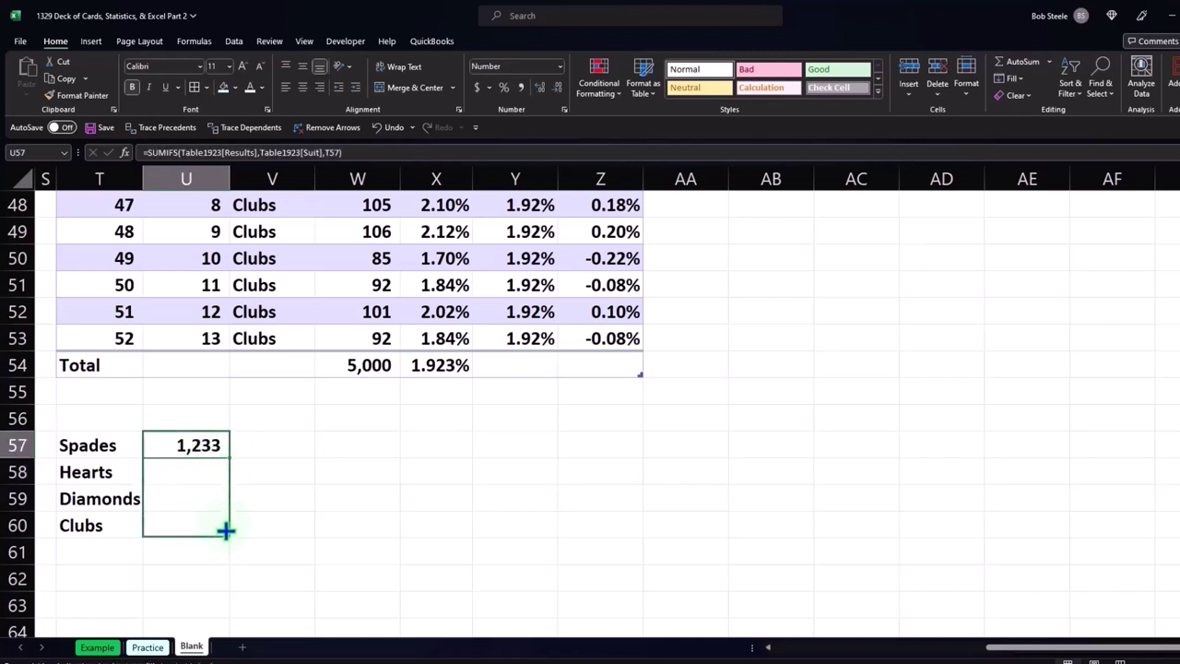
double_click(197, 471)
key("Return")
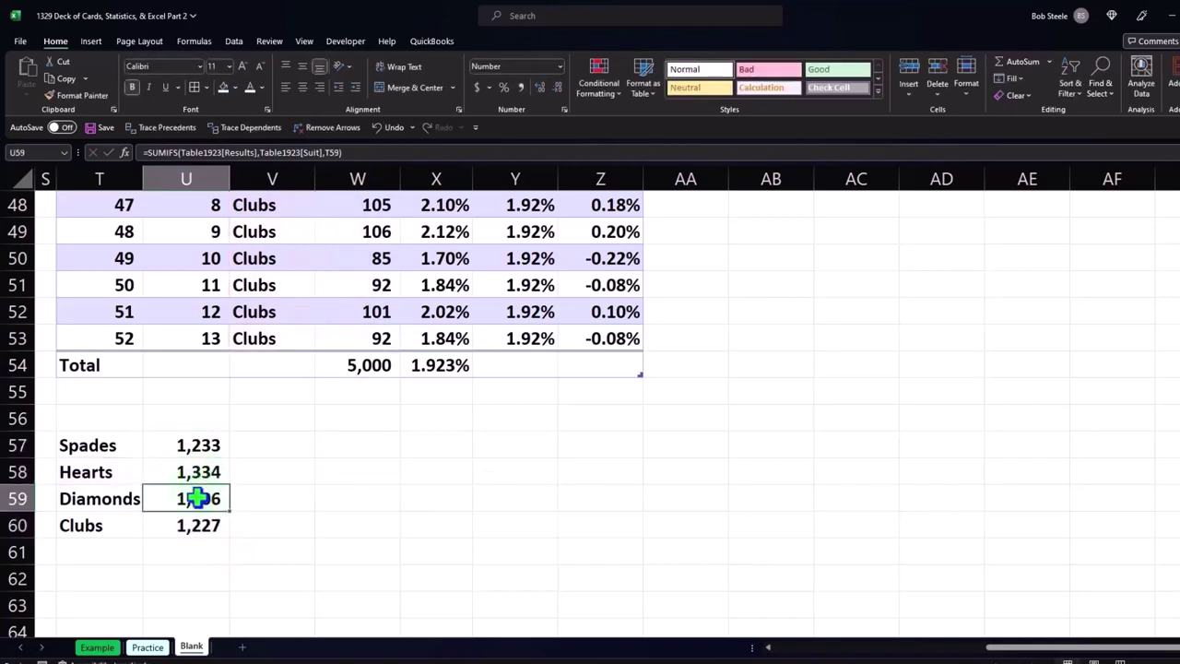
double_click(197, 498)
key("Return")
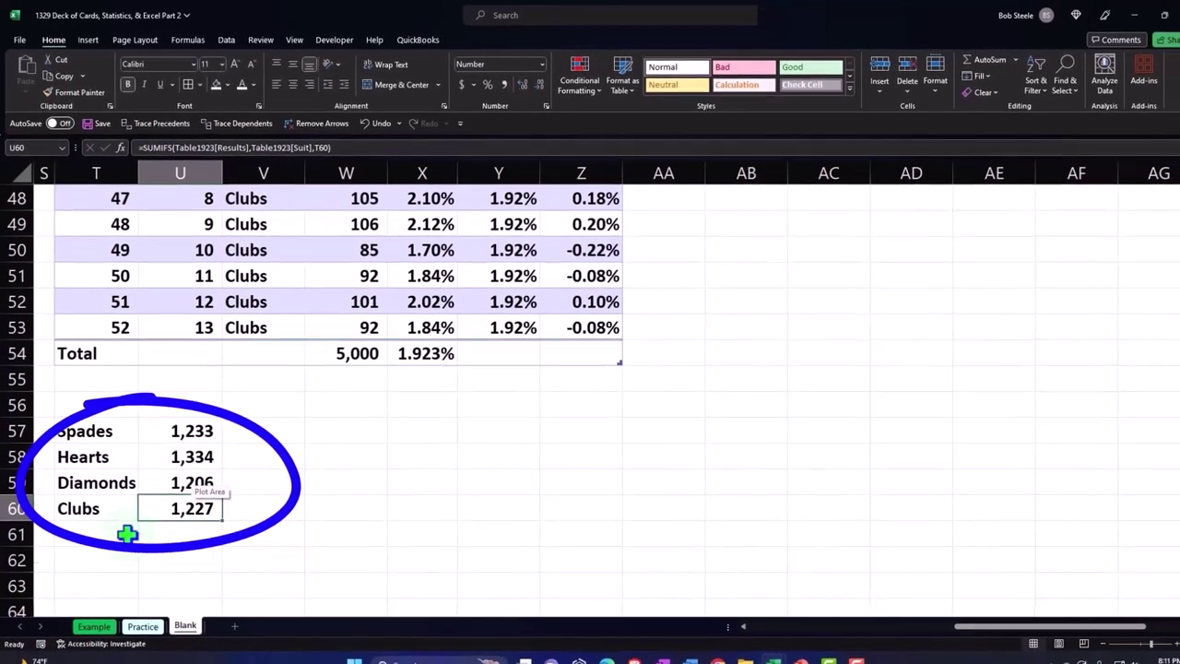
Label T61 'Total' and start a =SUM over the four suit totals in U61.
left_click(118, 552)
type("Total")
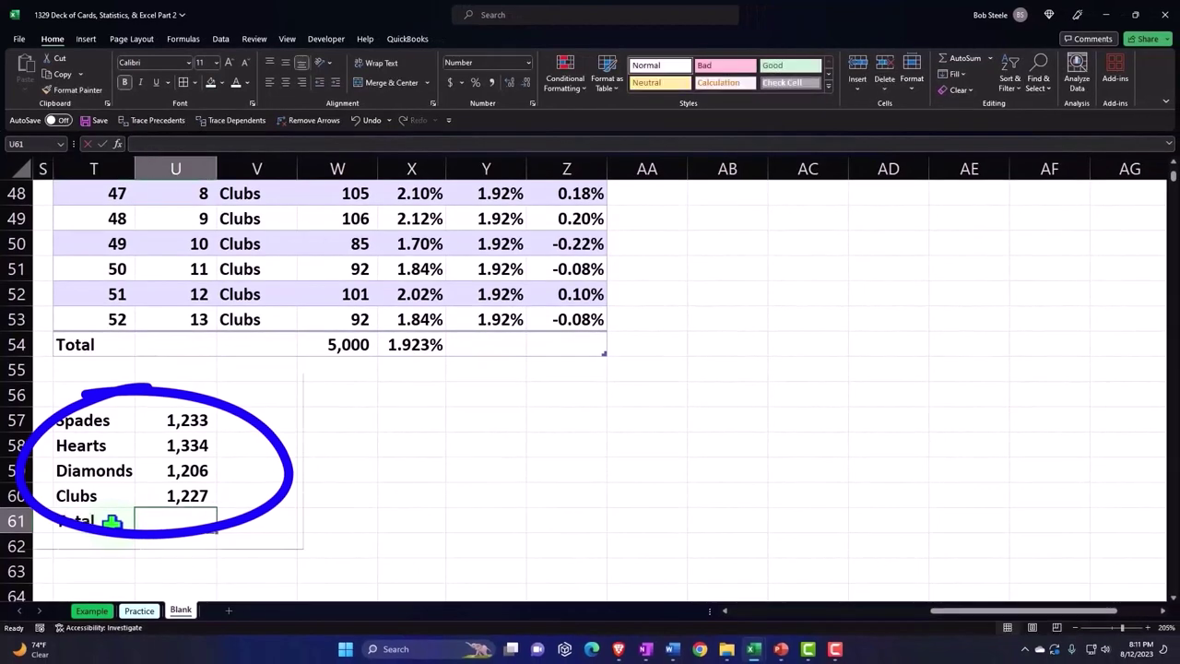
key("Tab")
type("=")
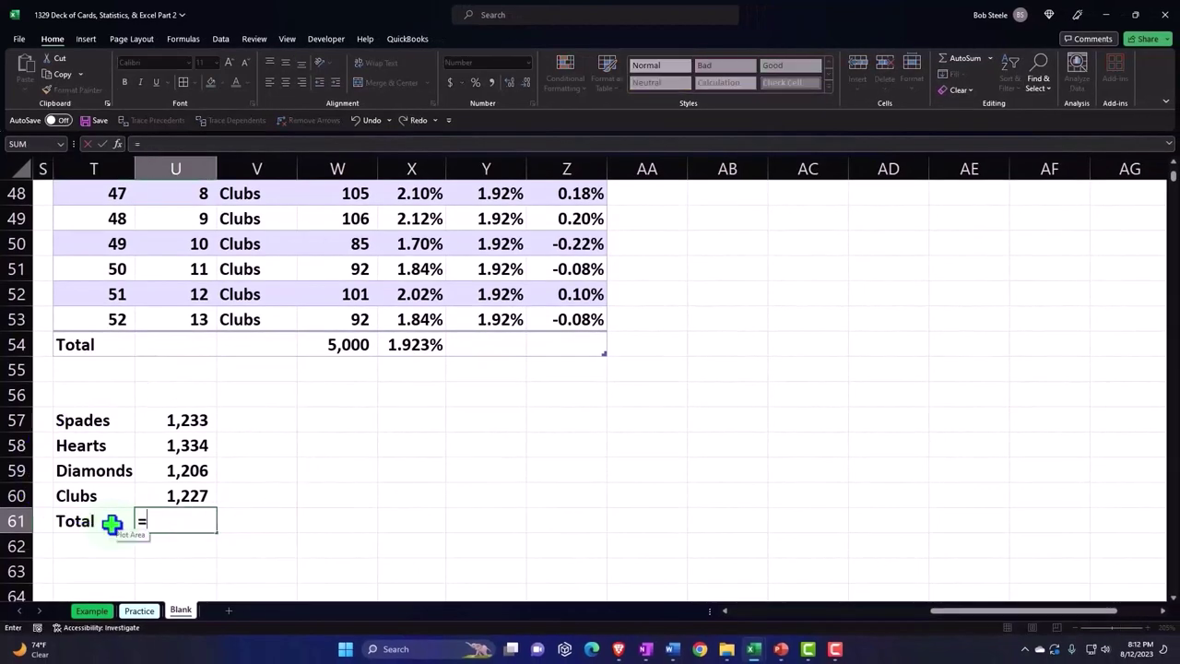
type("sum(")
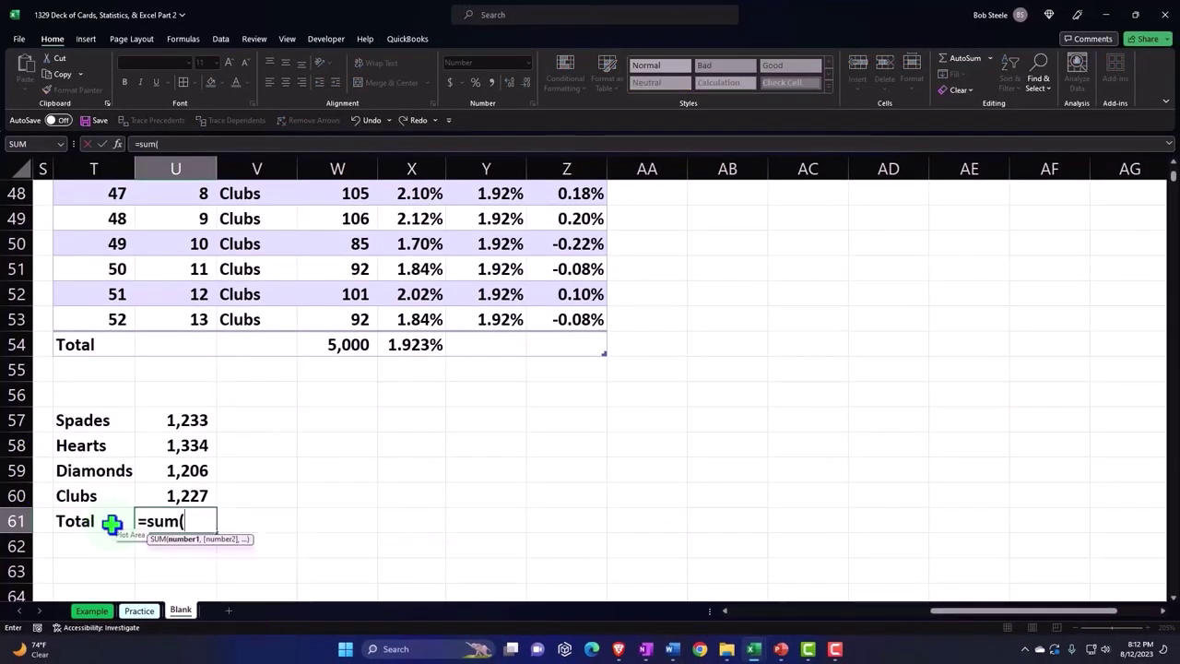
key("Up")
key("shift+Up")
key("shift+Up")
key("shift+Up")
Commit the 5,000 total, then enter =U57/U61 in V57 for Spades' share.
key("Return")
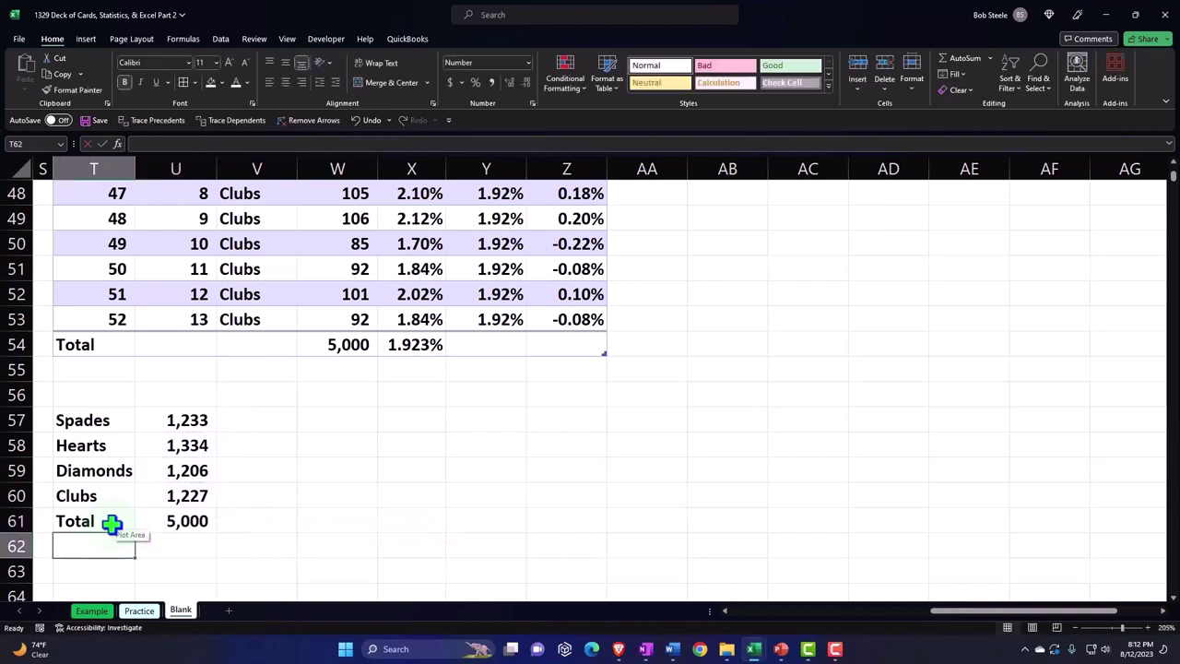
key("Right")
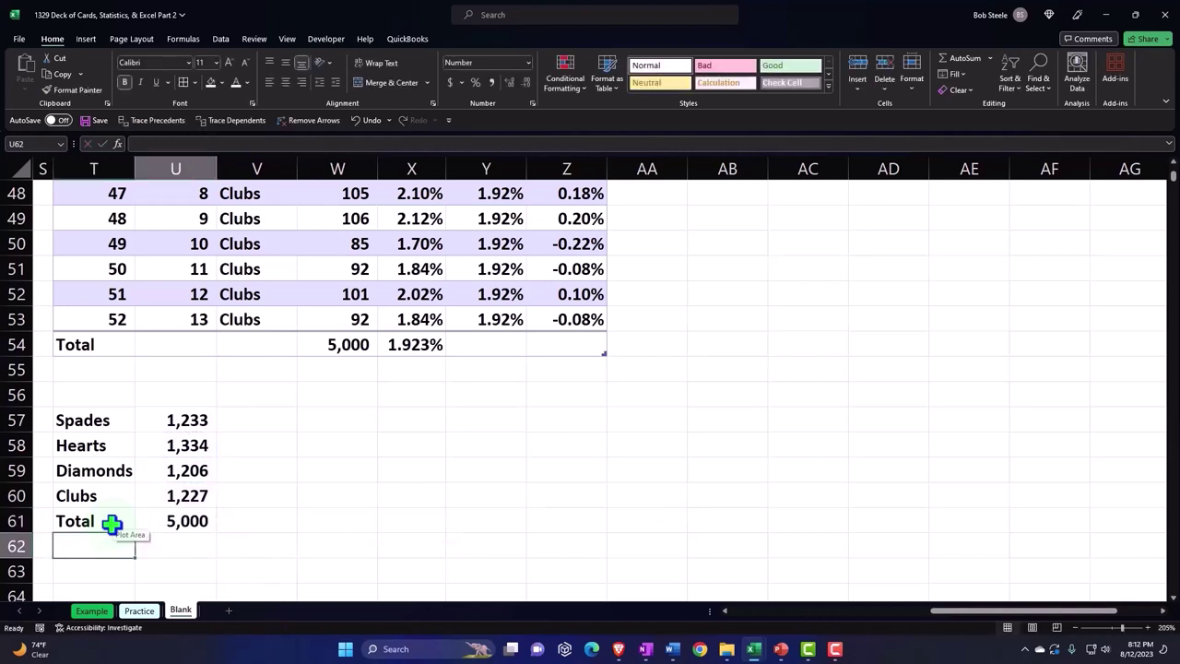
key("Right")
key("Up")
key("Up")
key("Up")
key("Up")
key("Up")
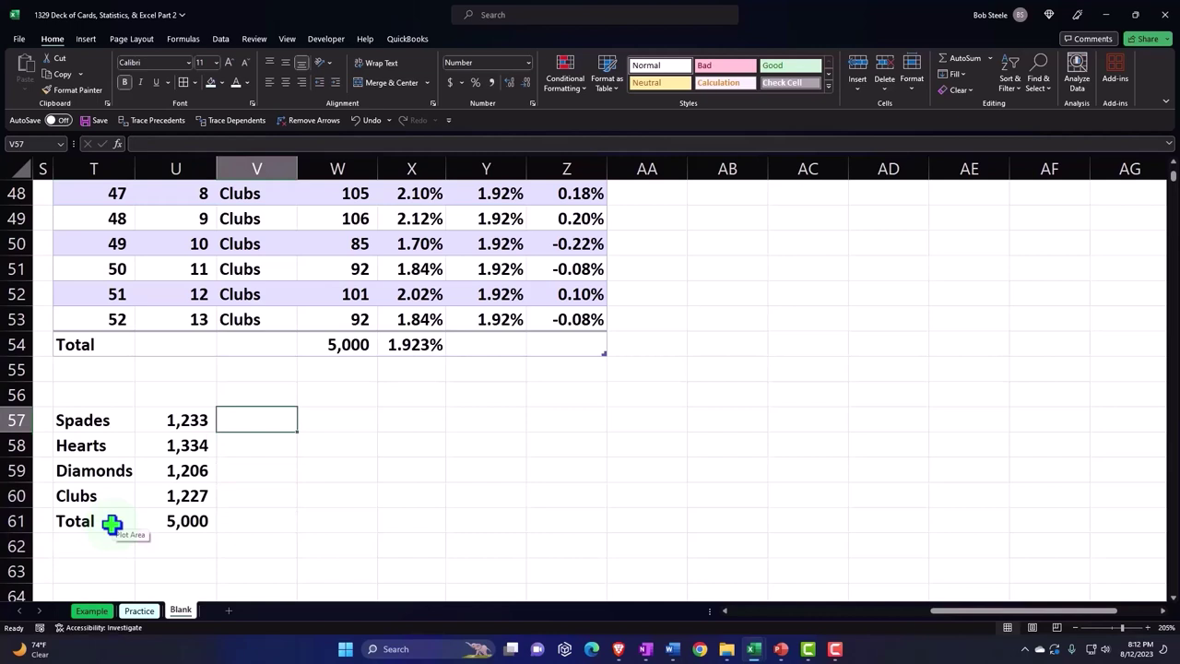
type("=")
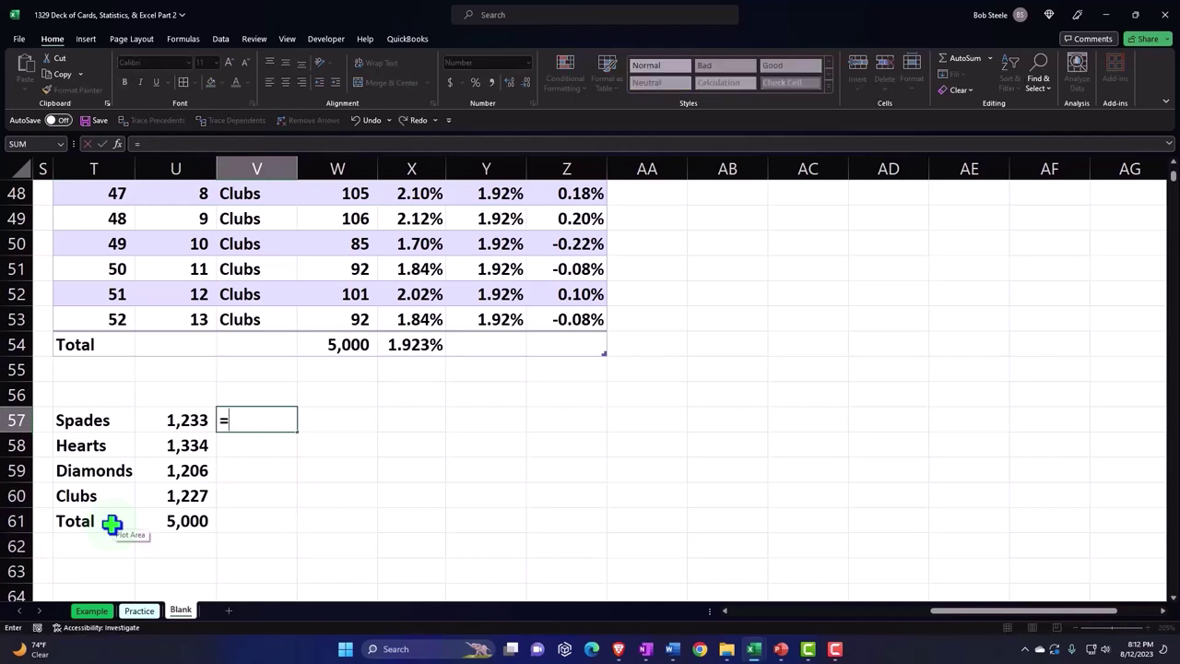
key("Left")
type("/")
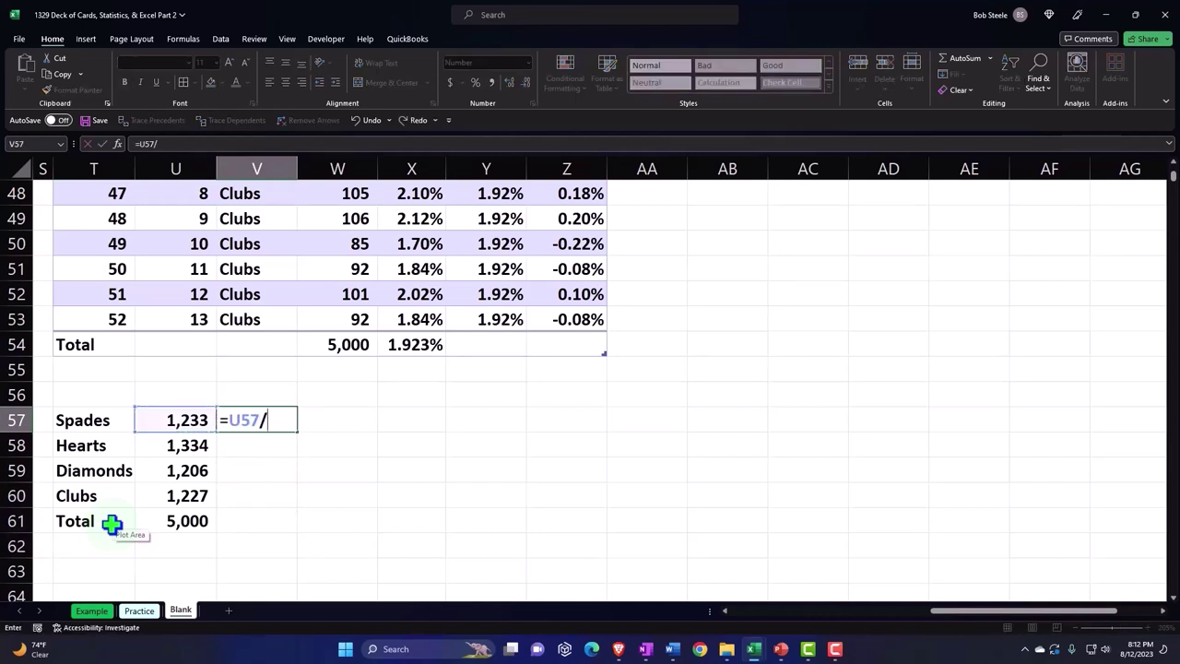
key("Down")
key("Down")
key("Down")
key("Down")
key("Left")
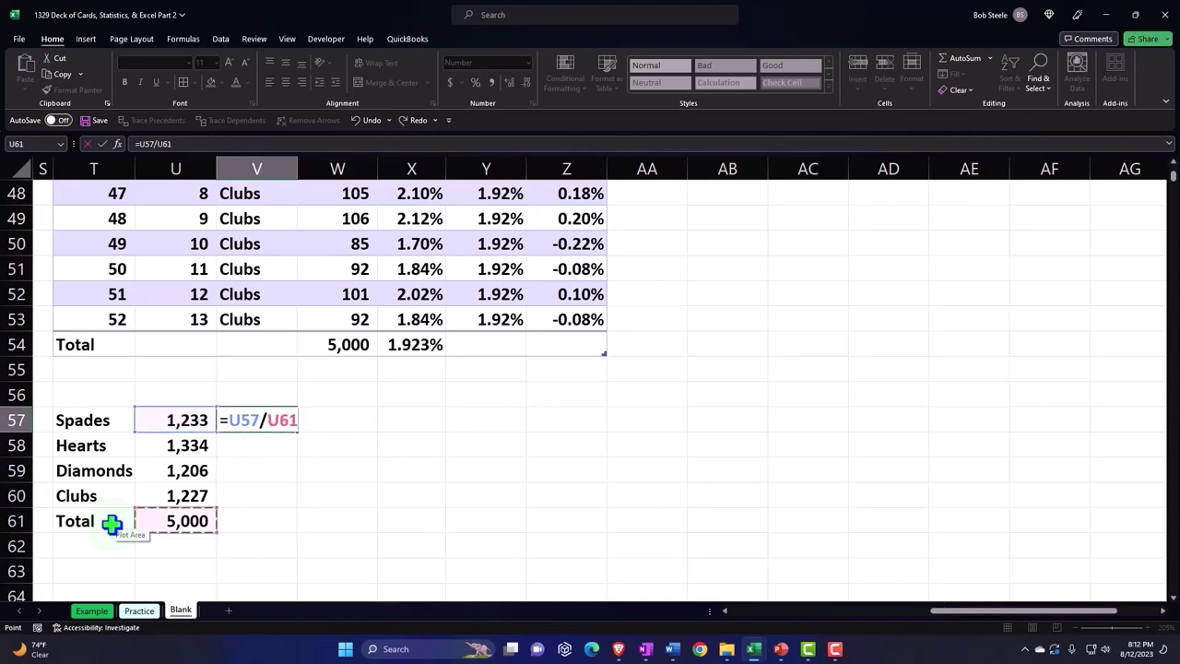
key("Return")
Format V57 as a percentage with two decimals, showing 24.66%.
key("Up")
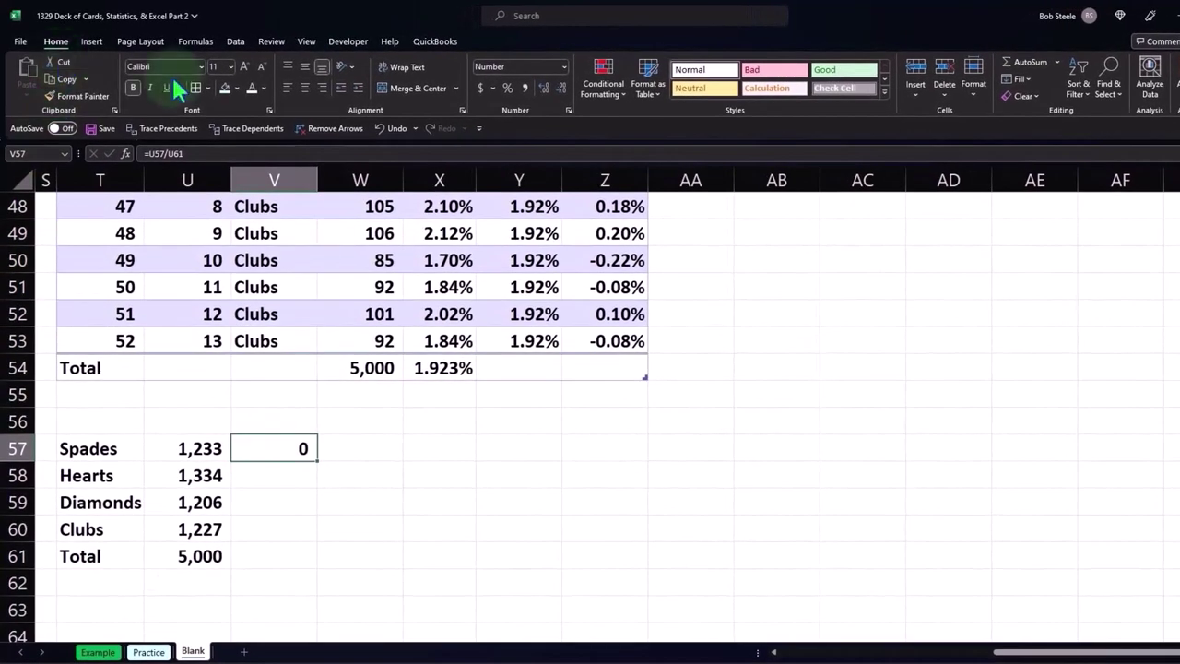
left_click(508, 87)
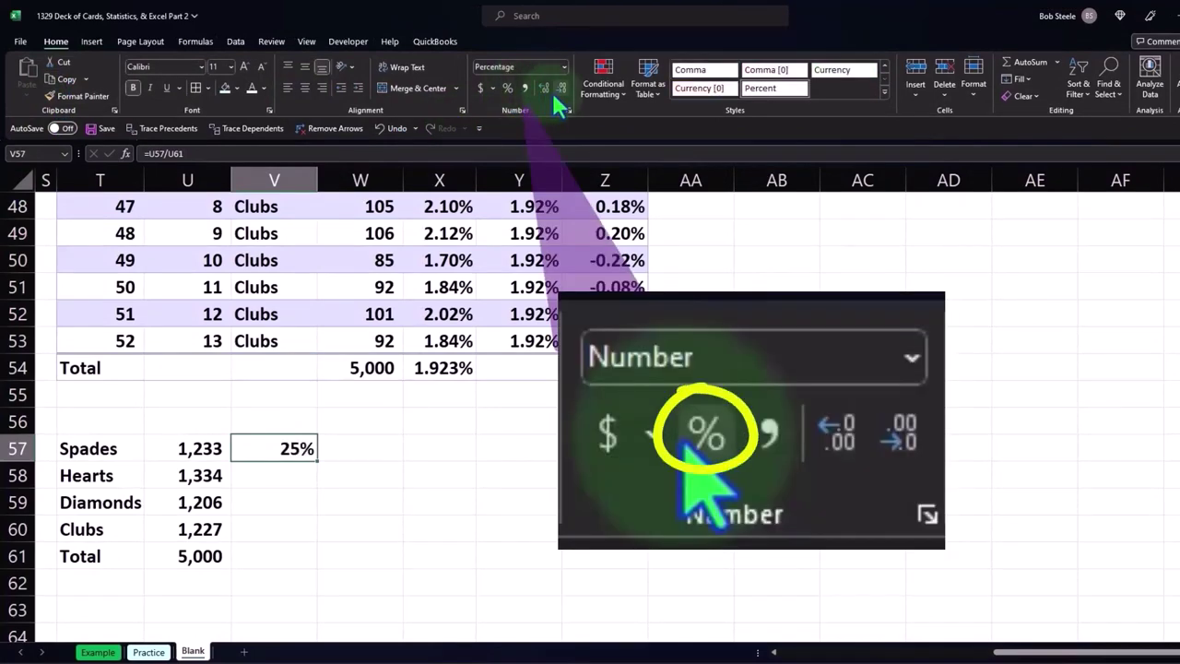
left_click(545, 88)
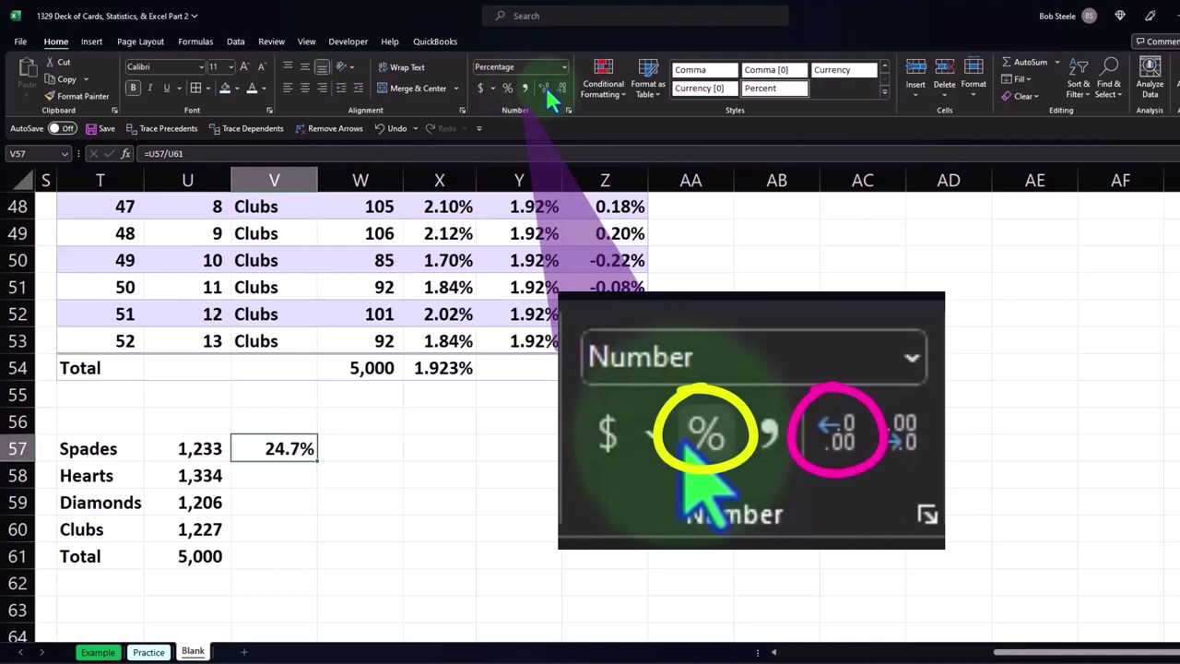
left_click(545, 88)
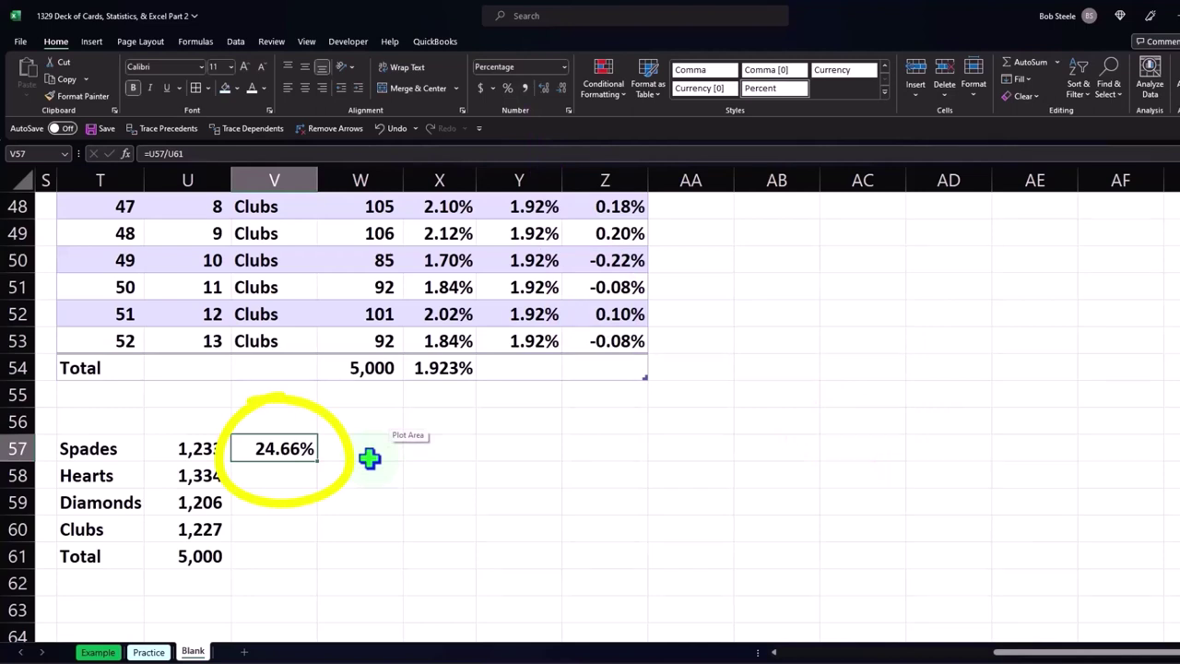
Change V57's divisor to $U$61 and fill the share formula down to V60 for the other suits.
double_click(287, 448)
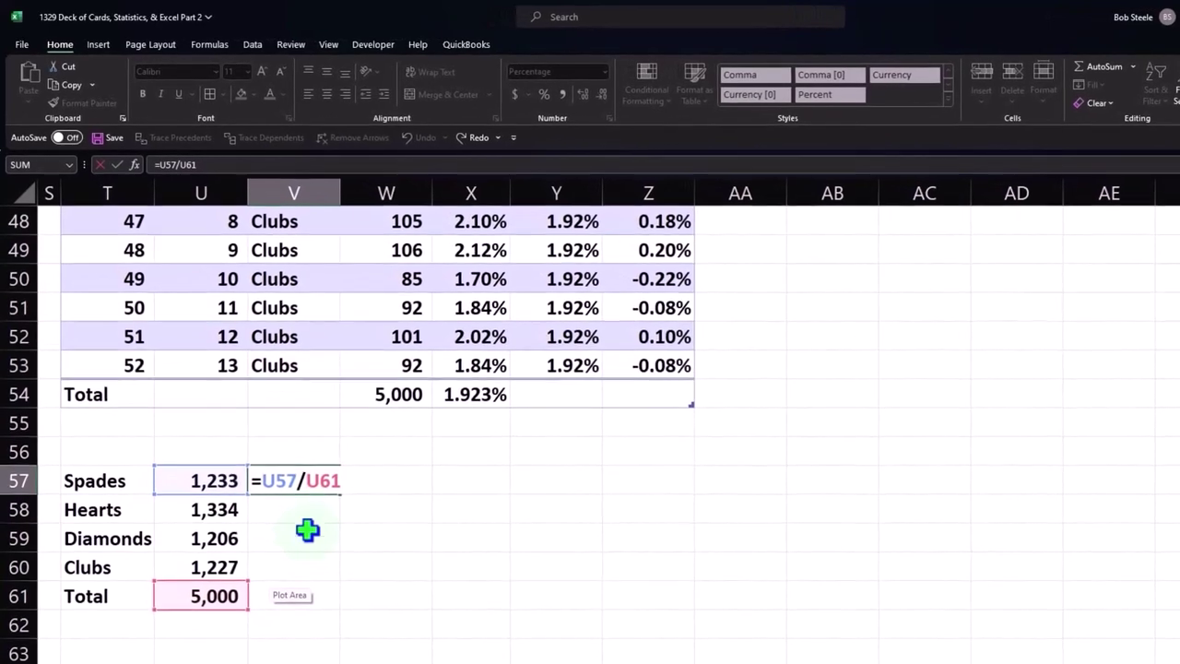
left_click(313, 483)
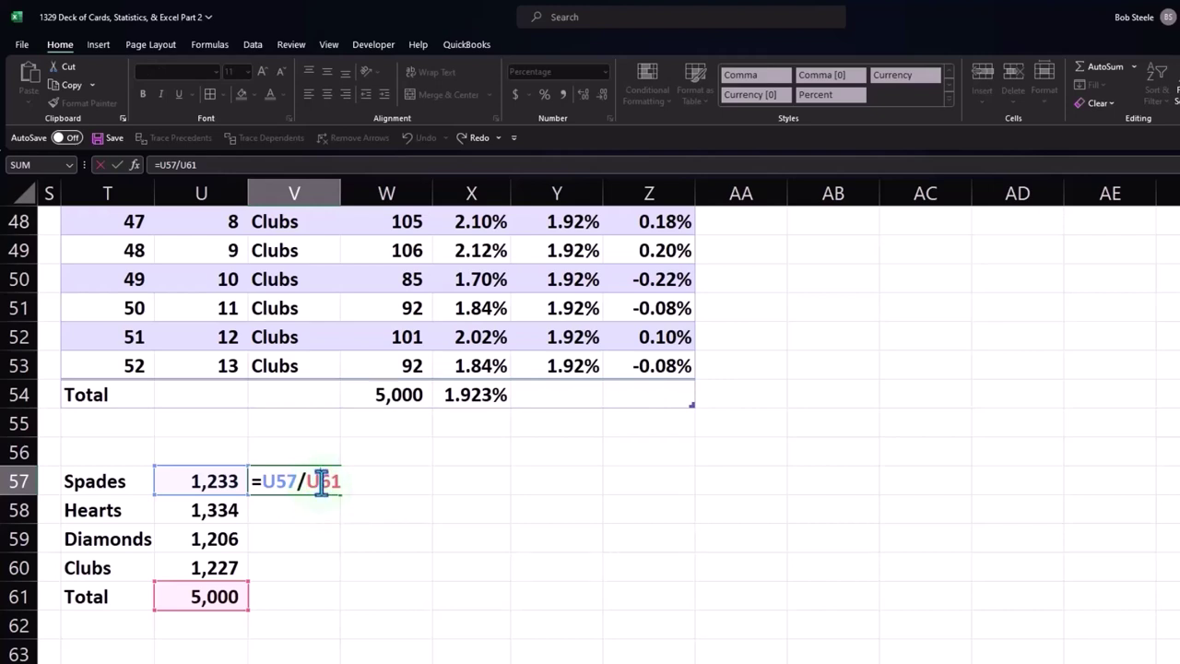
key("F4")
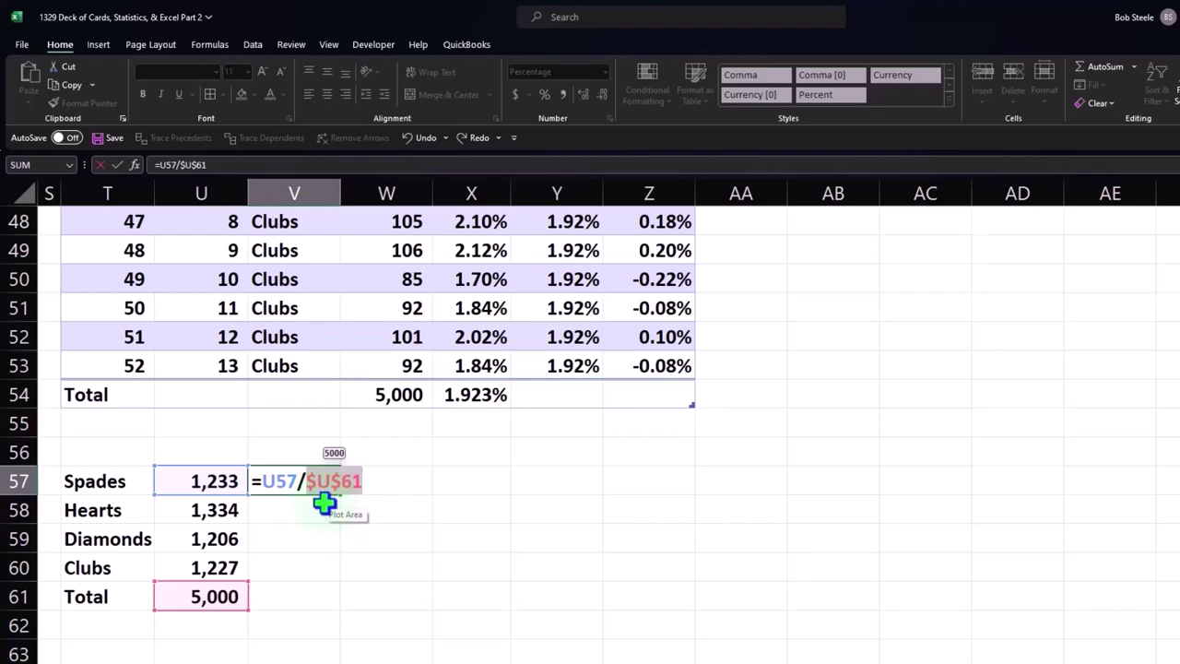
key("Return")
key("Up")
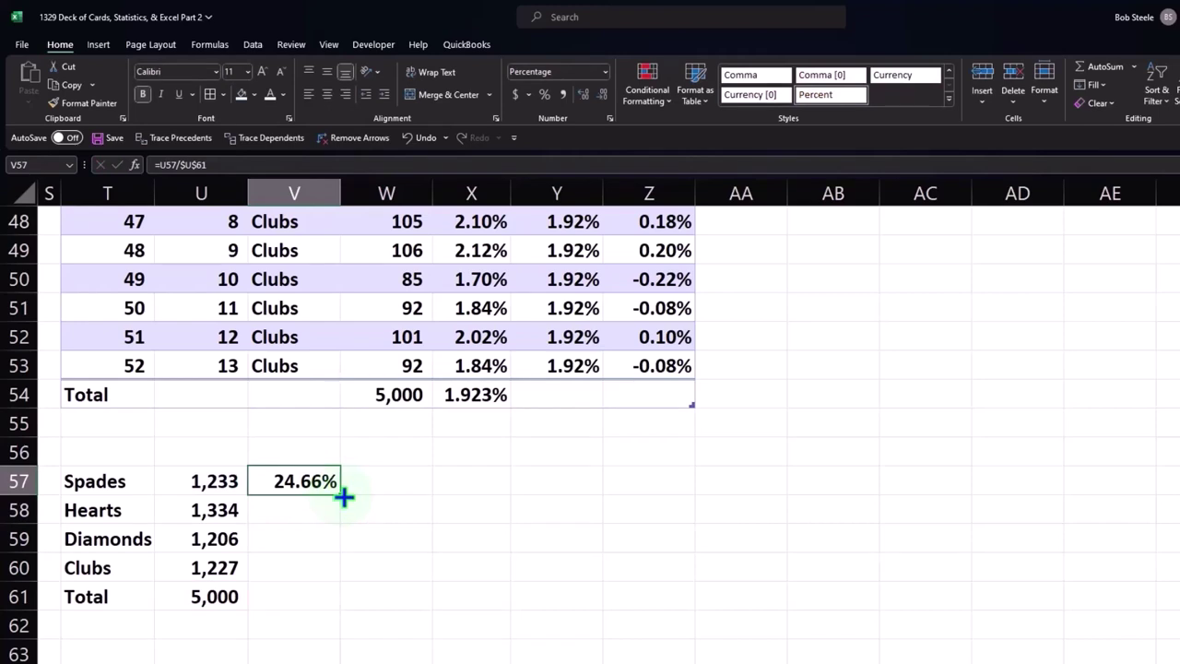
left_click_drag(343, 499, 337, 574)
Enter =SUM(V57:V60) in V61 formatted as 100.00%, then select the Clubs cells U60:V60.
left_click(308, 597)
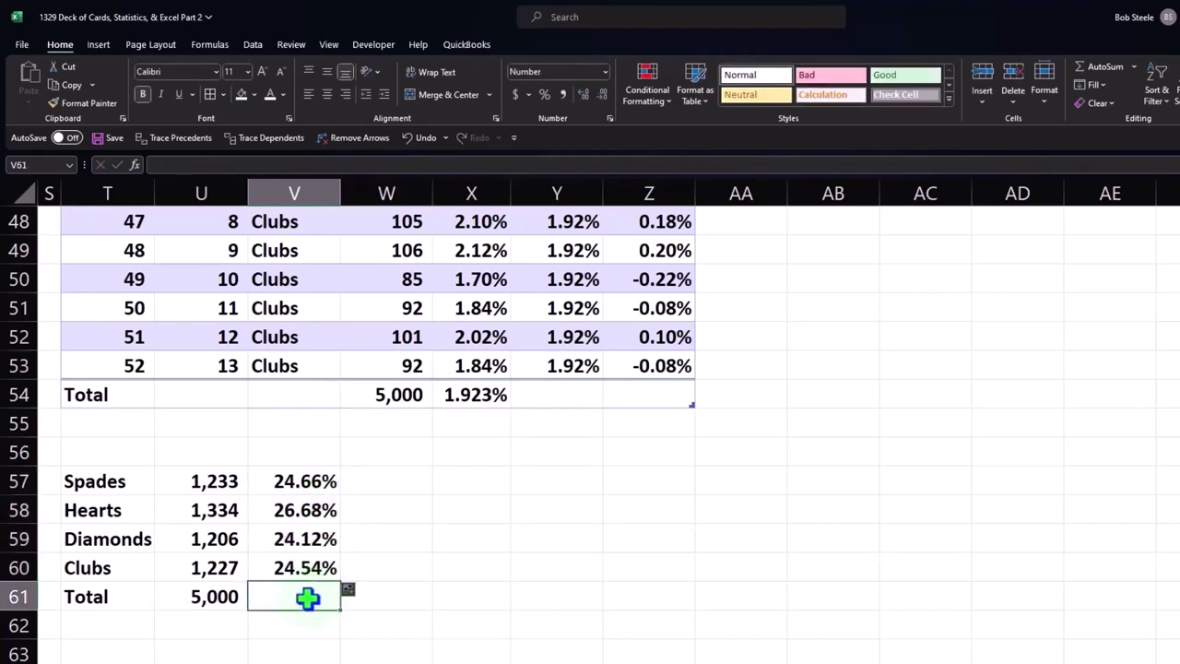
type("=sum(")
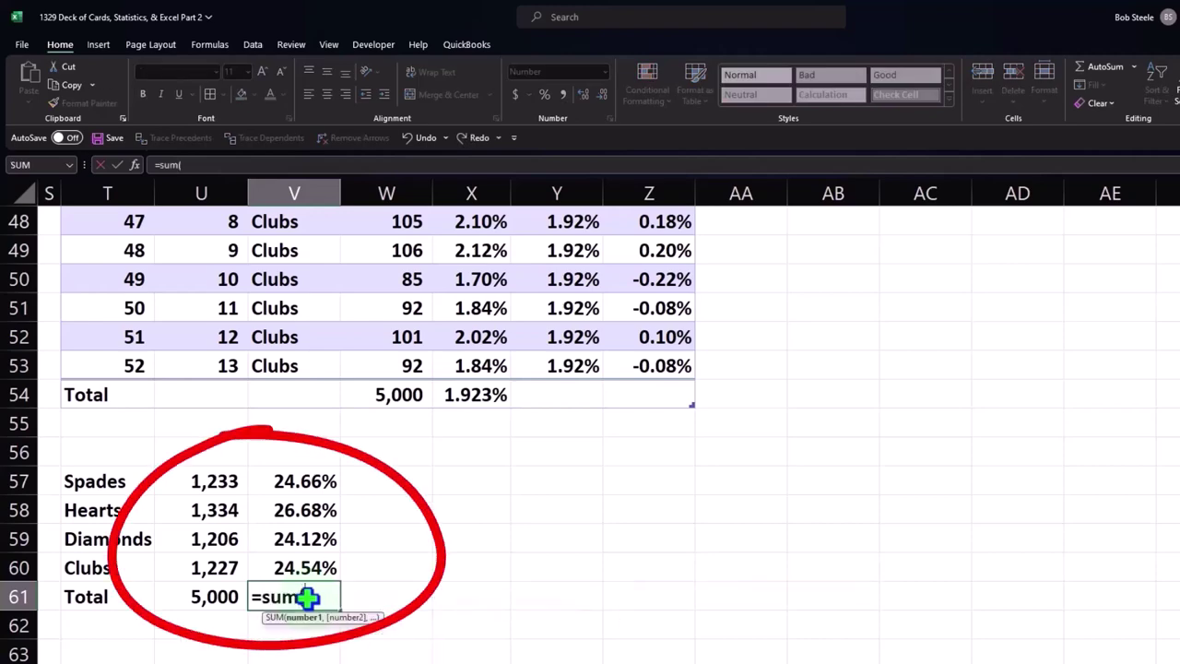
key("Up")
key("shift+Up")
key("shift+Up")
key("shift+Up")
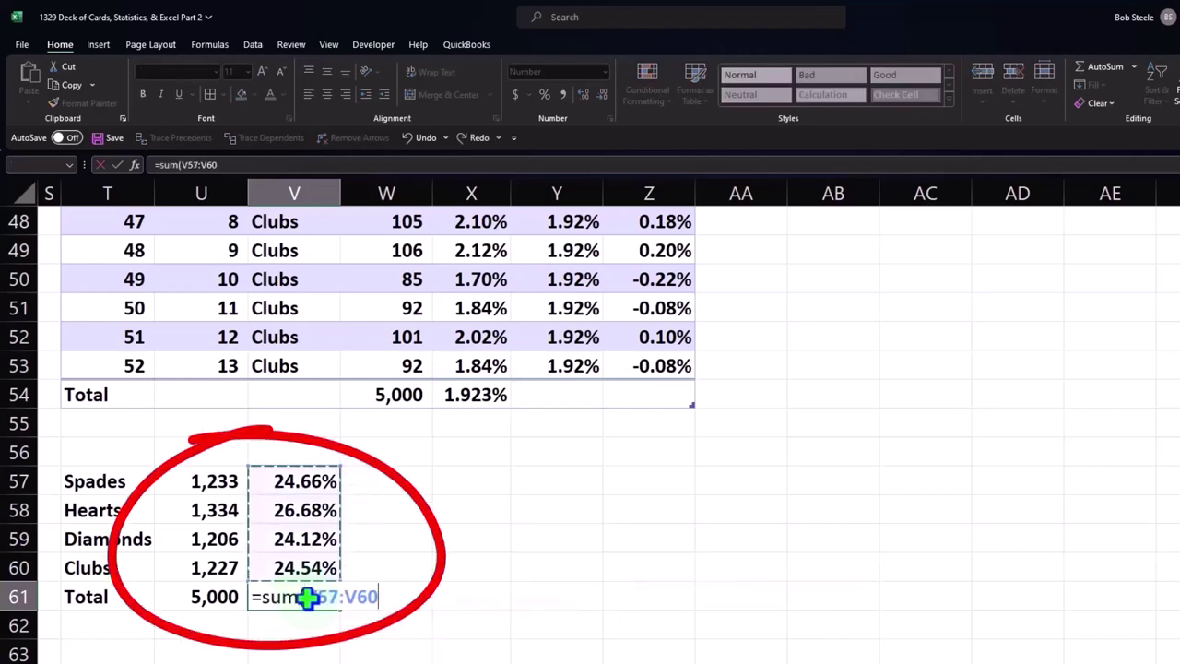
key("Return")
left_click(307, 597)
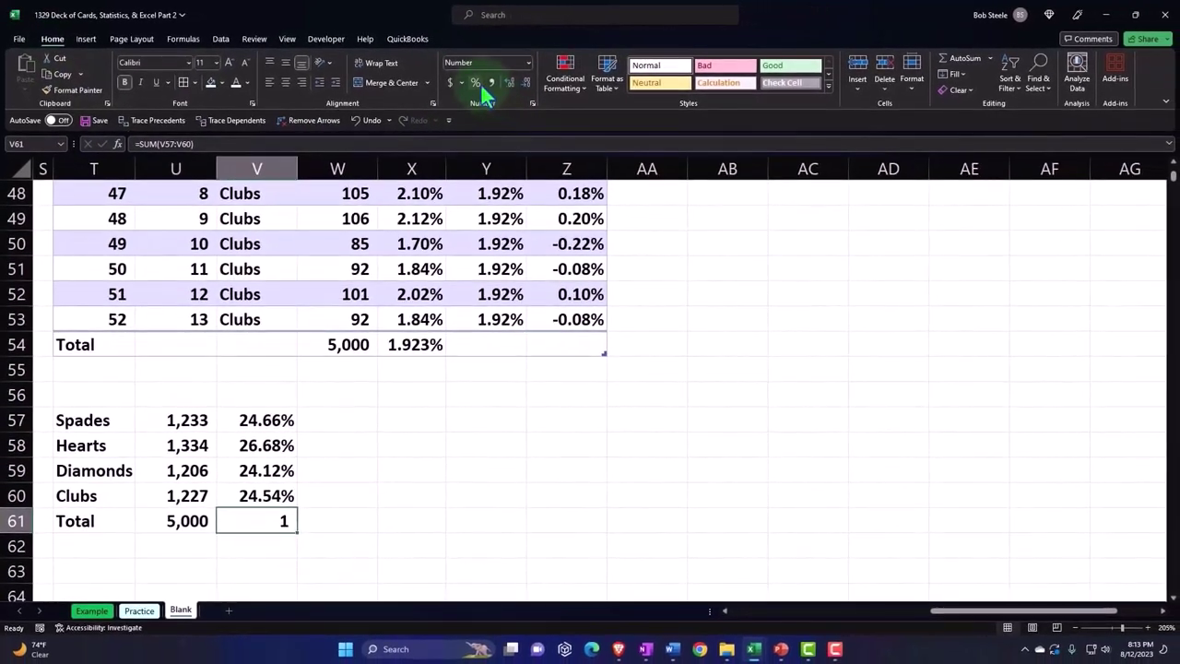
left_click(480, 82)
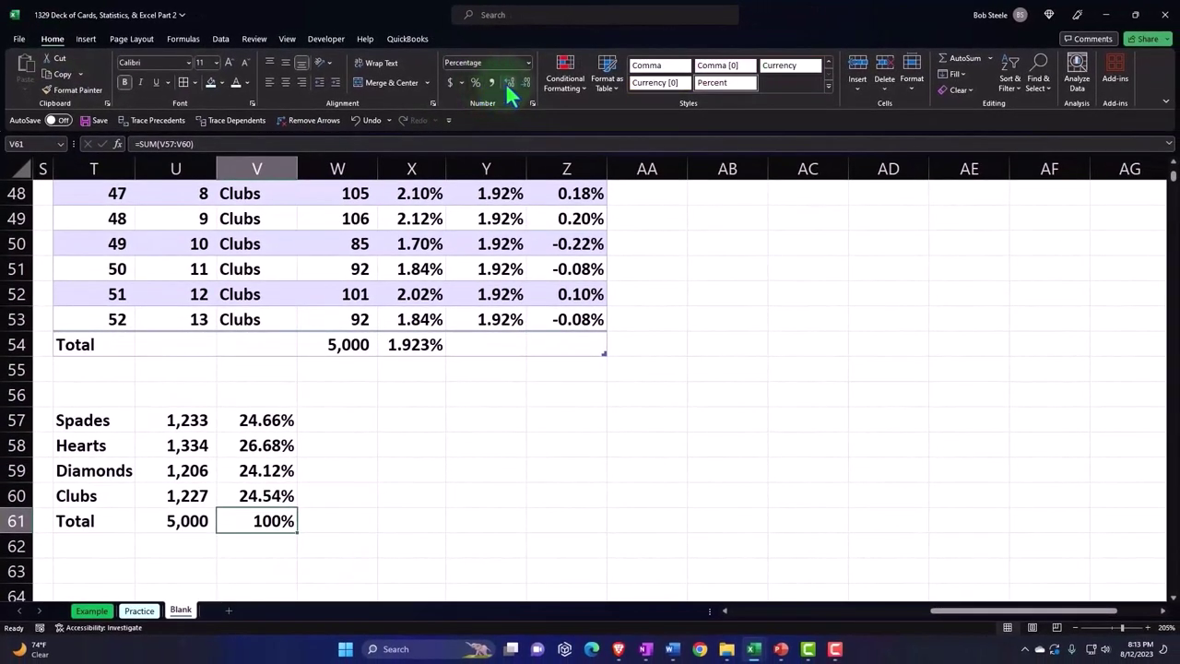
left_click(279, 495)
left_click_drag(215, 497, 232, 496)
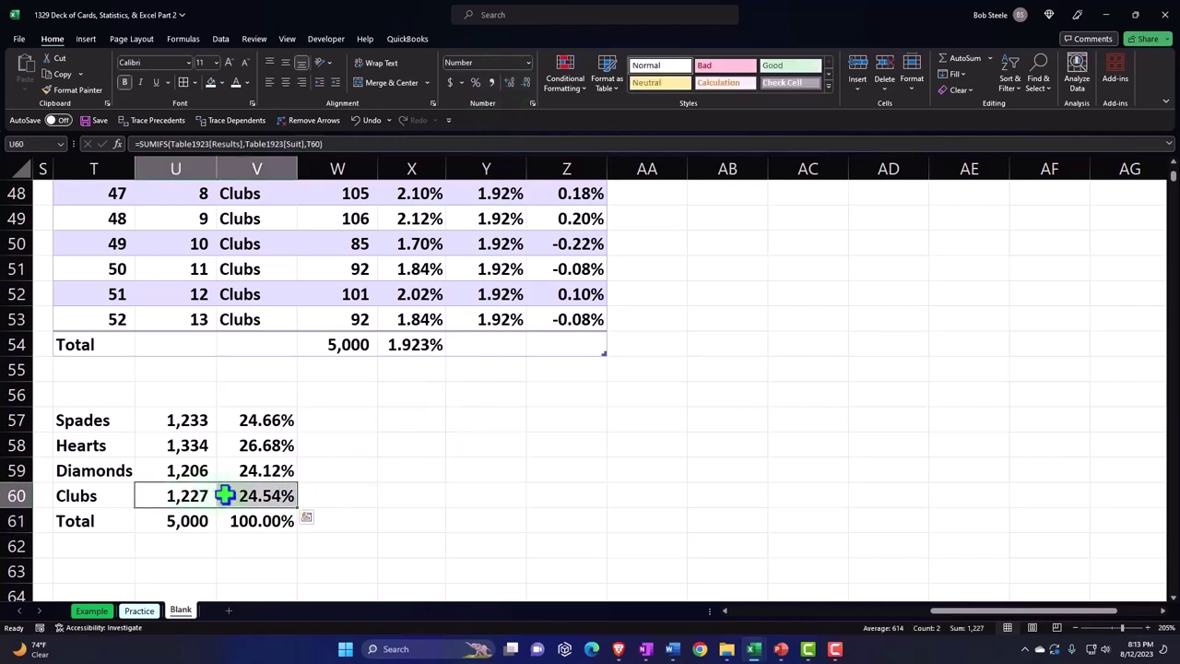
Underline U60:V60, add Count and % headings in U56 and V56, and select T56:V56.
left_click(155, 82)
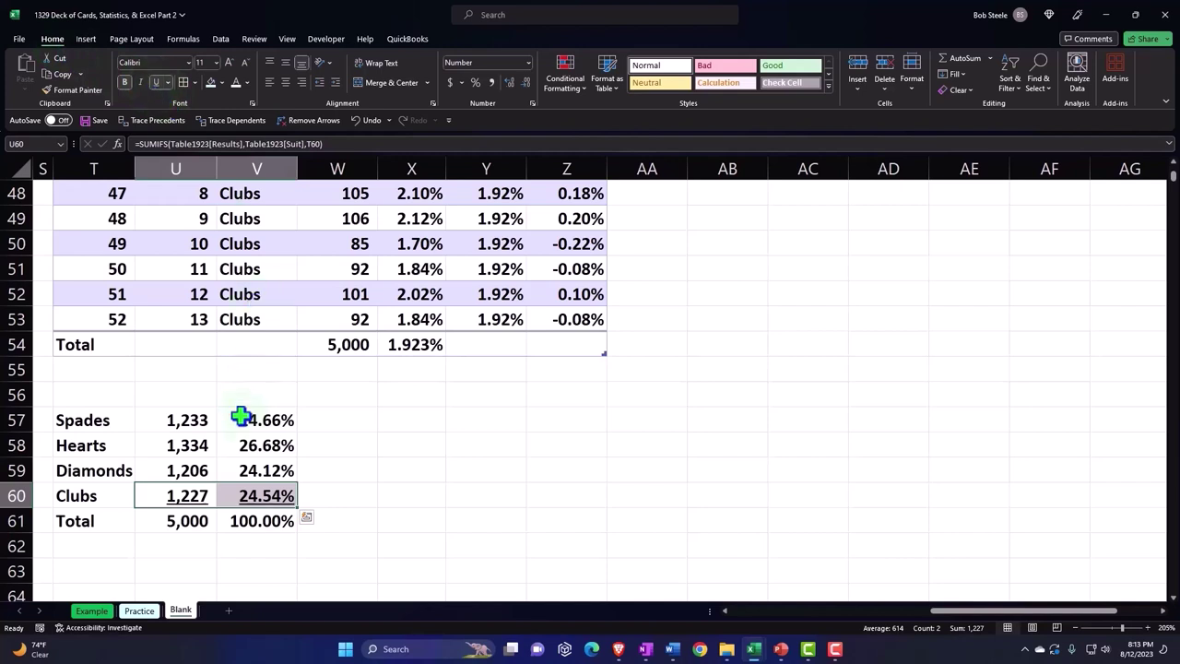
left_click(188, 397)
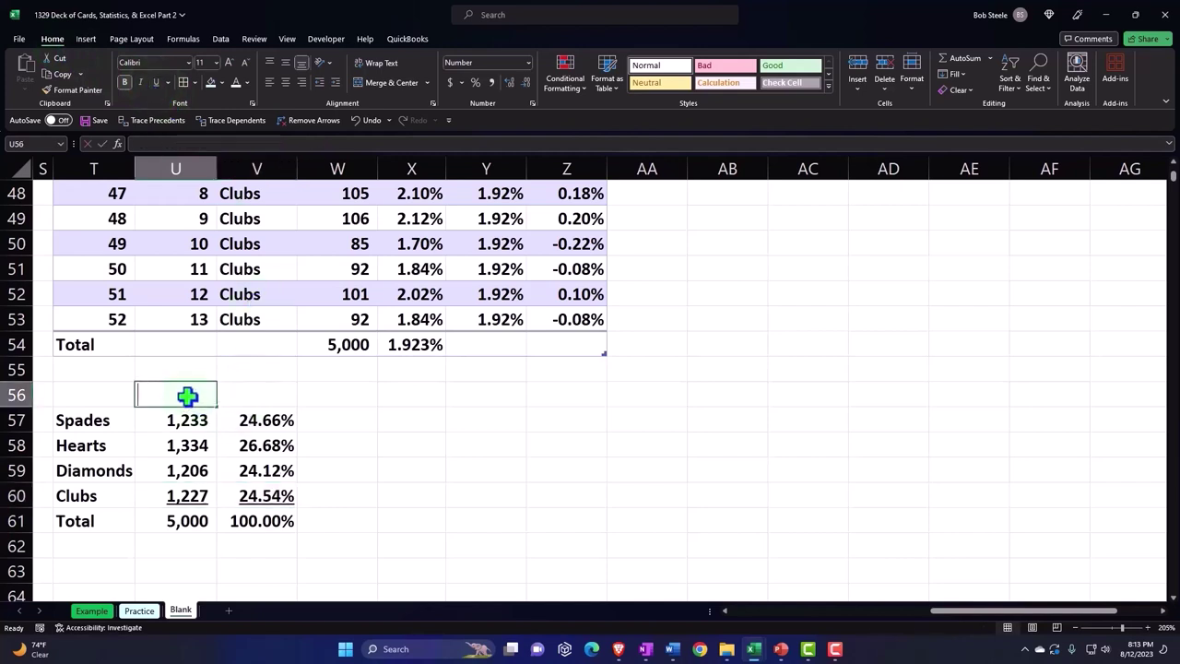
type("Count")
key("Tab")
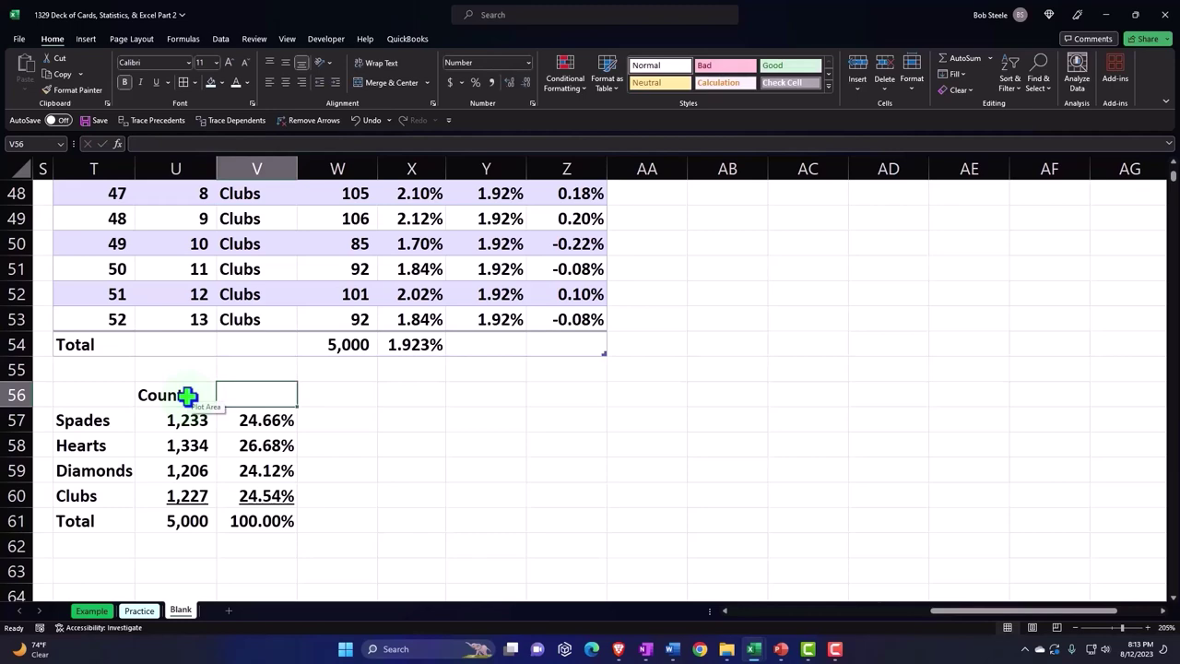
type("%")
key("Return")
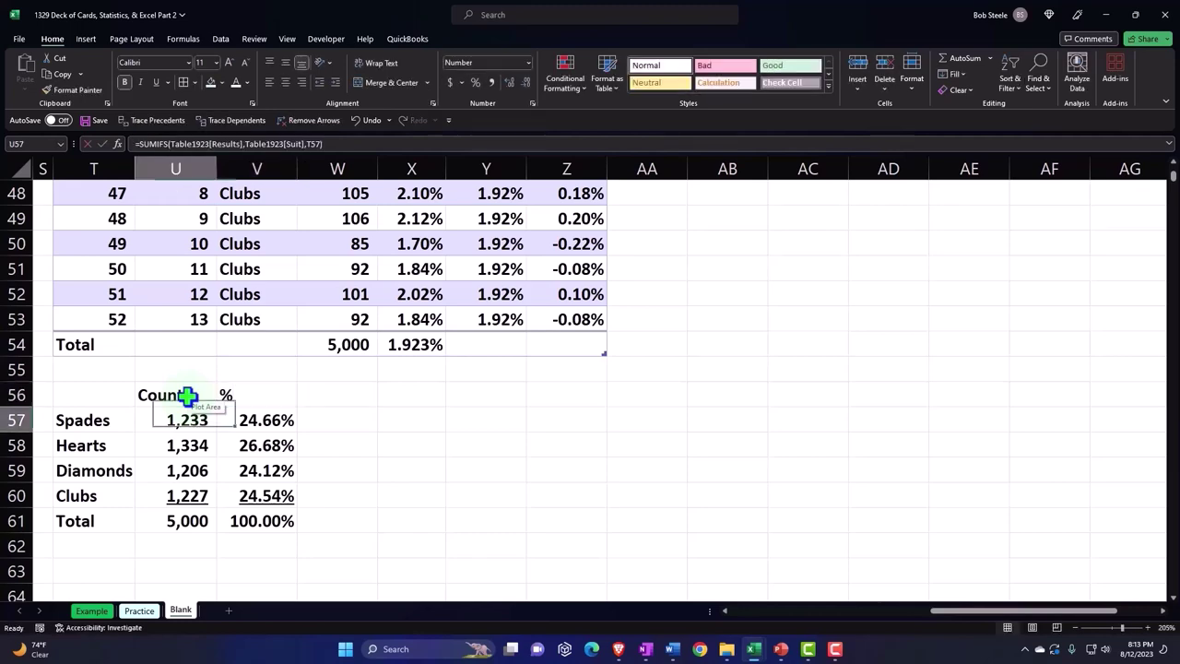
left_click_drag(101, 403, 262, 403)
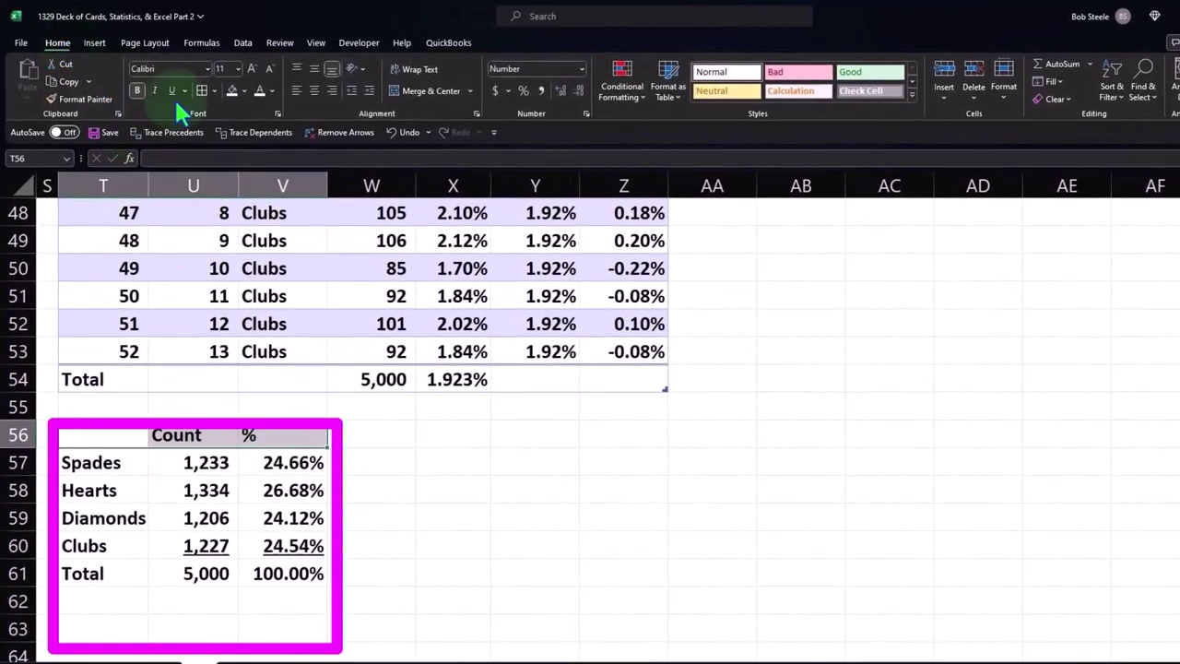
Give the T56:V56 headings a black fill, white font and centred alignment.
left_click(243, 91)
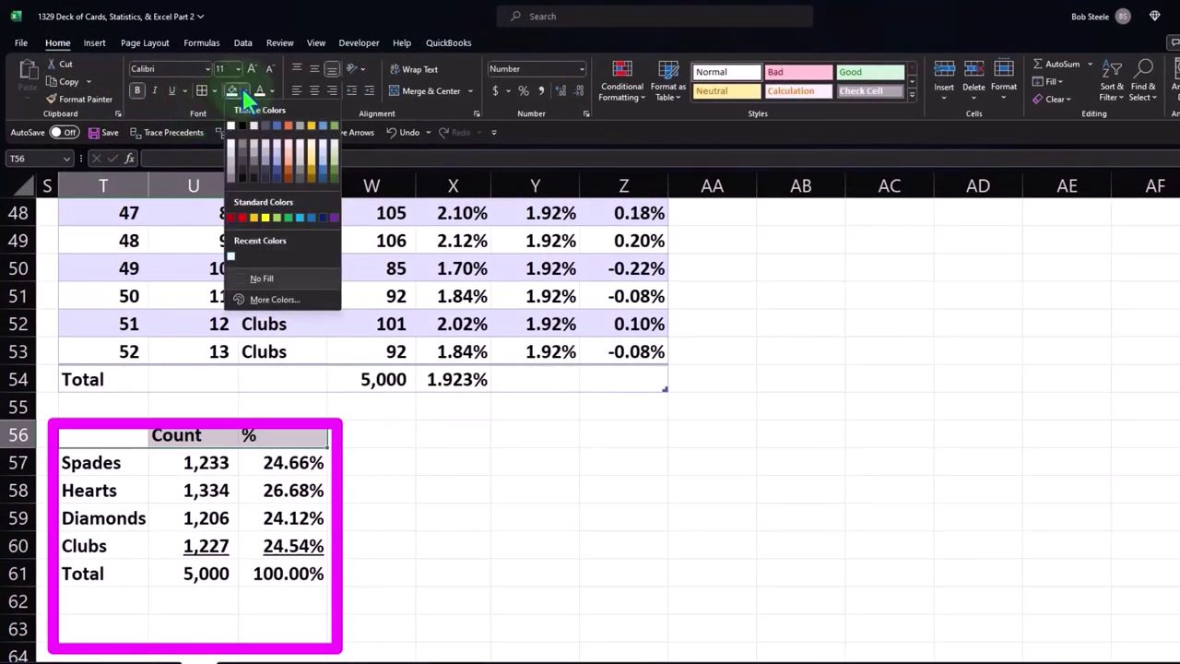
left_click(241, 126)
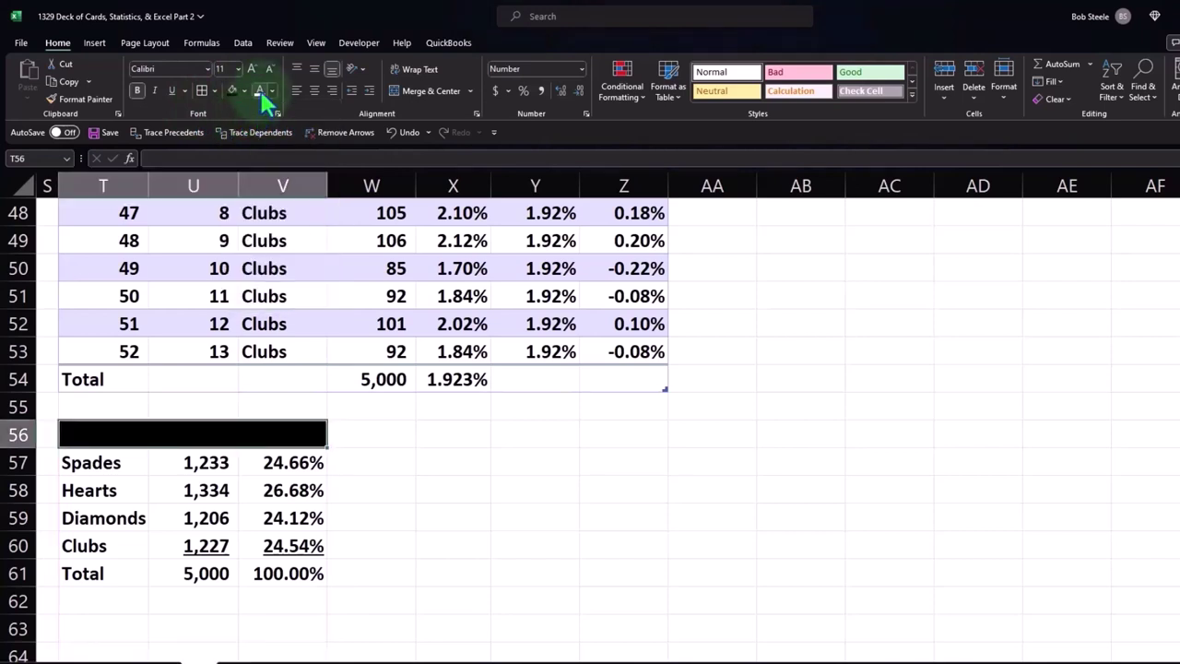
left_click(260, 89)
left_click(314, 90)
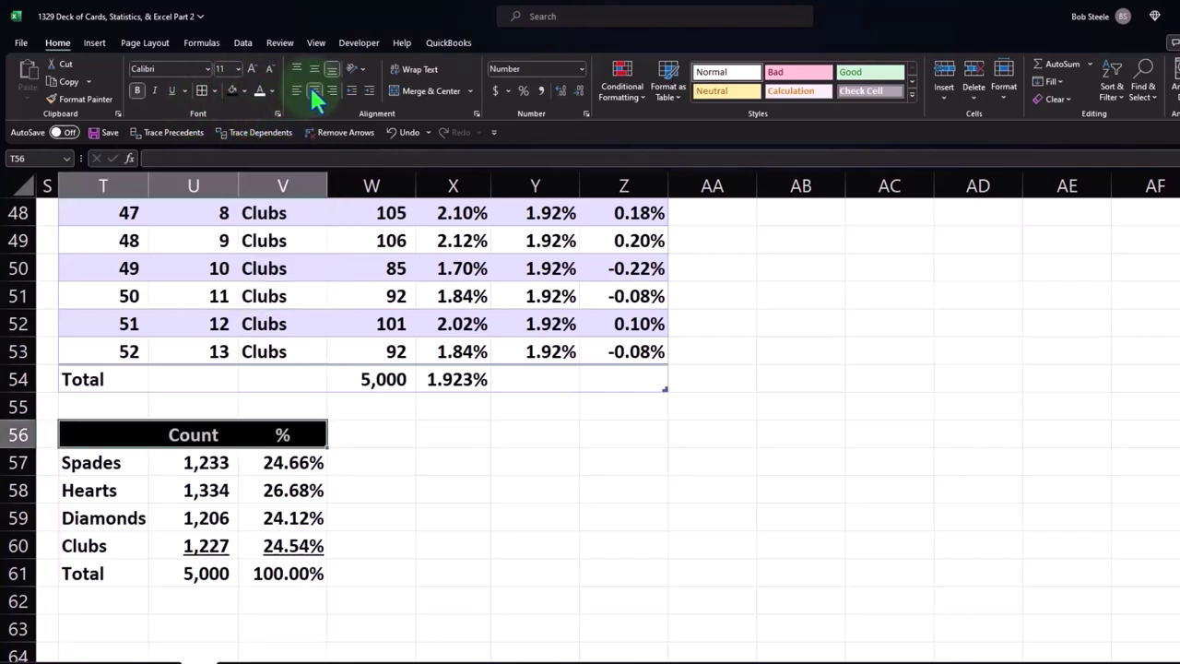
Add an 'Expected' heading in W56.
left_click(369, 441)
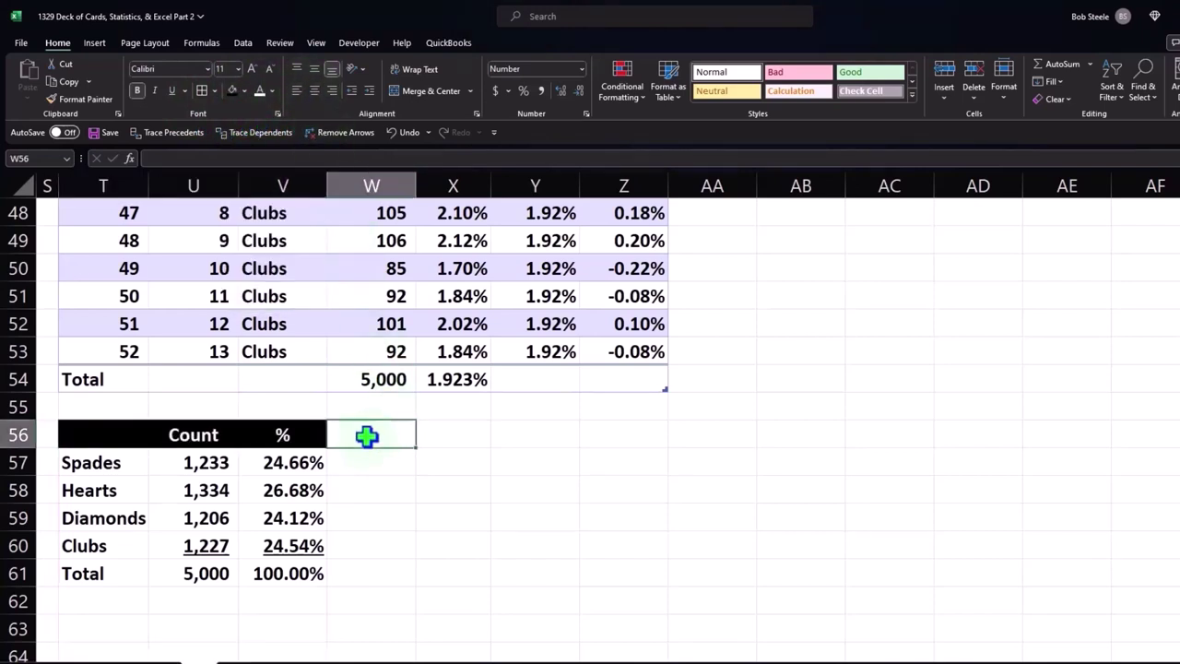
type("Expected")
key("Return")
scroll(541, 596, "up", 1)
Enter =1/4 in W57 and format it as a percentage with two decimals (25.00%).
left_click(383, 546)
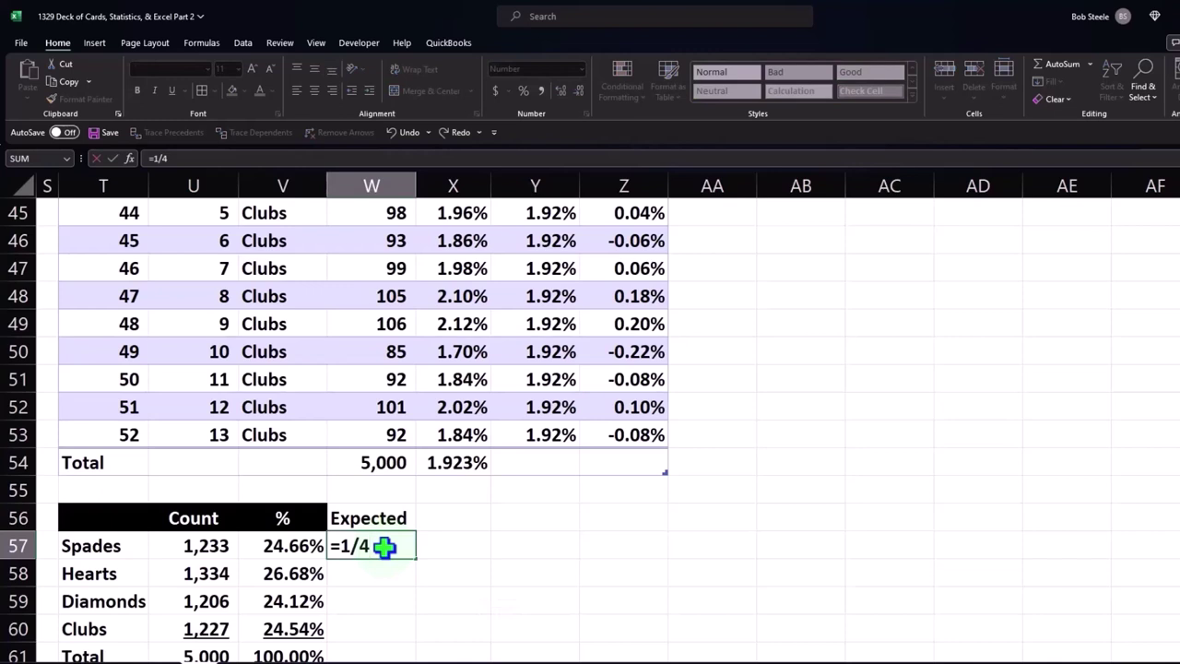
key("Return")
left_click(384, 547)
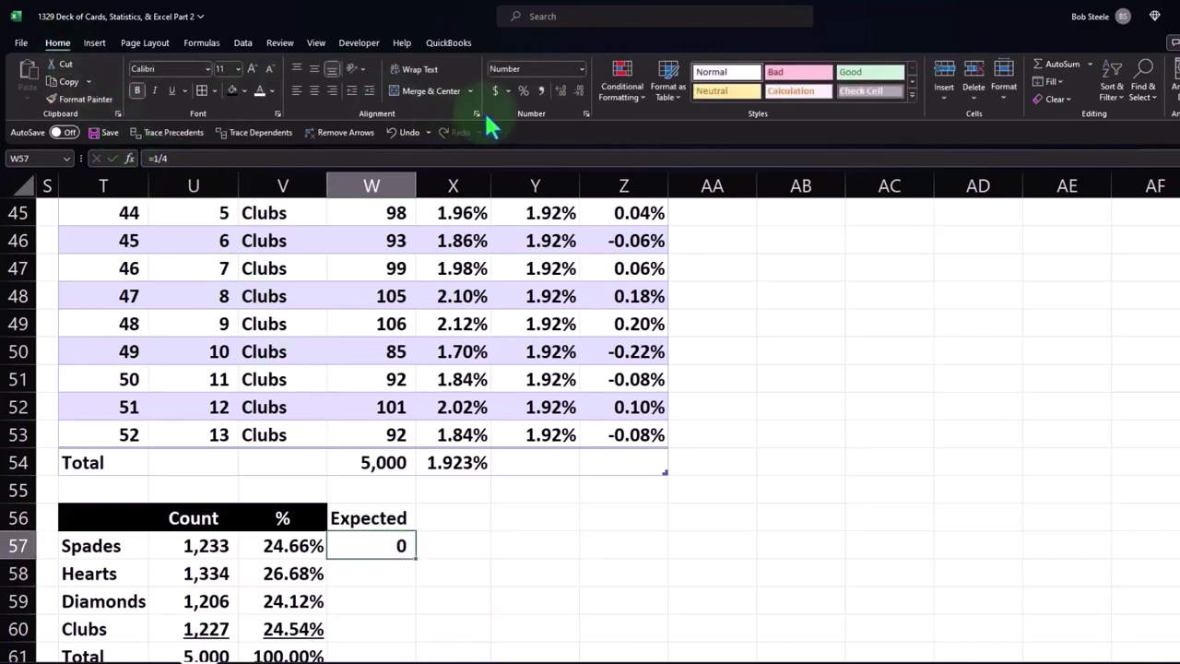
left_click(523, 90)
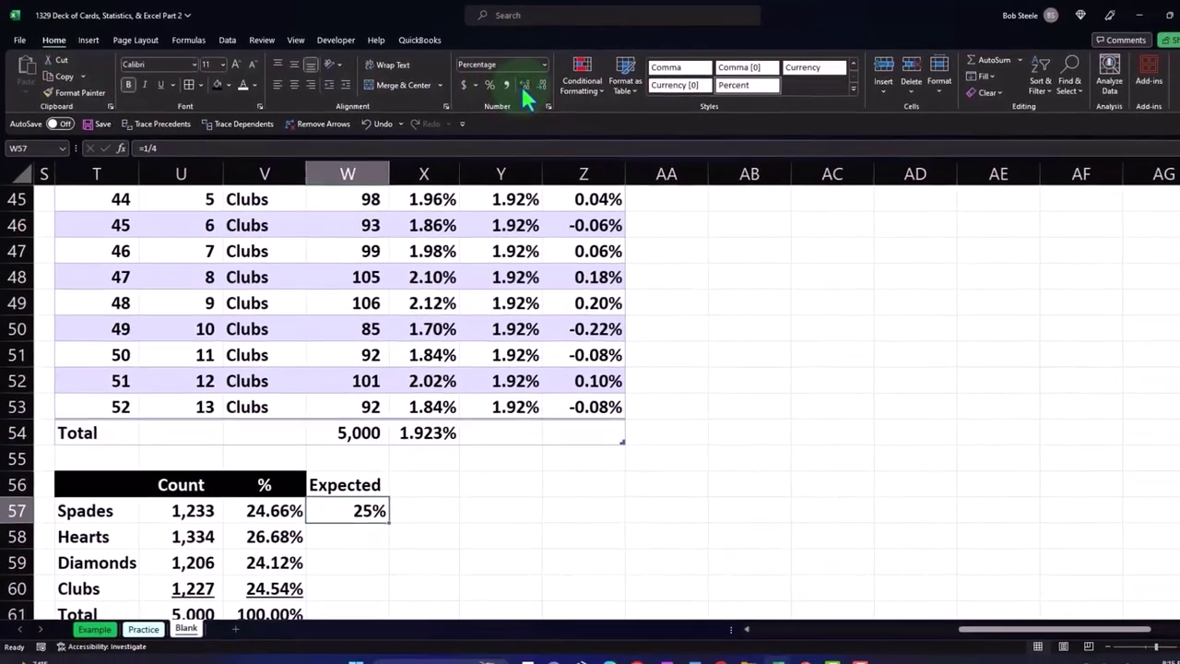
left_click(560, 91)
left_click(560, 91)
Try =13/52 in X57 as a percentage to show the same 25%, then delete it.
left_click(418, 498)
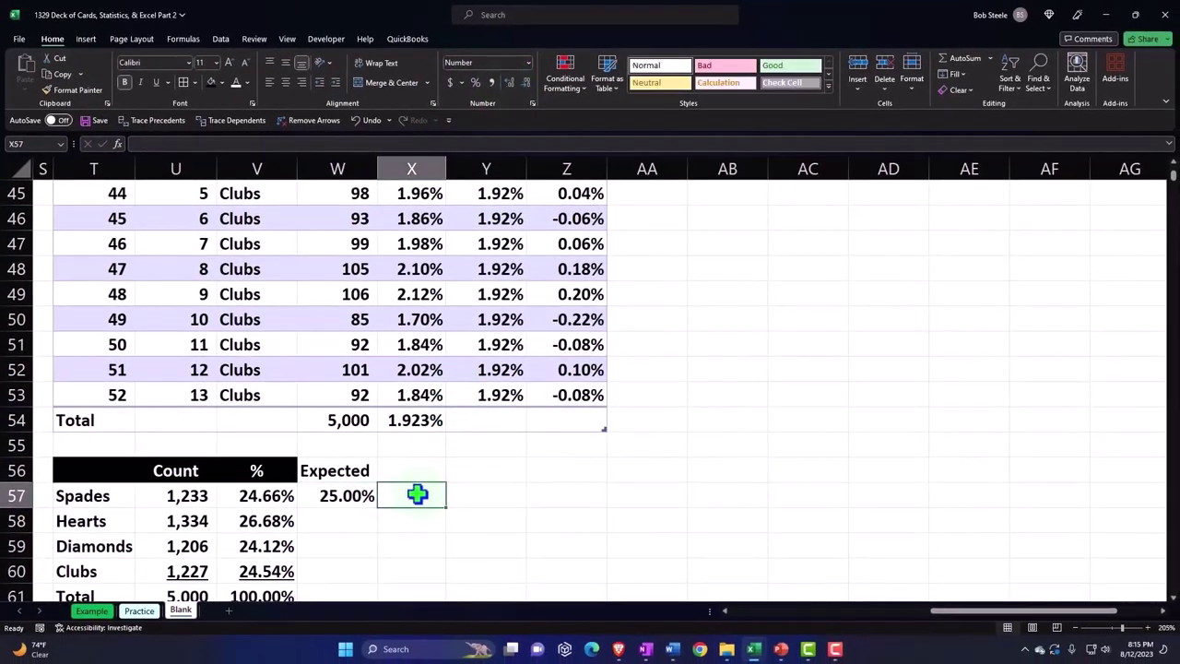
type("=13/52")
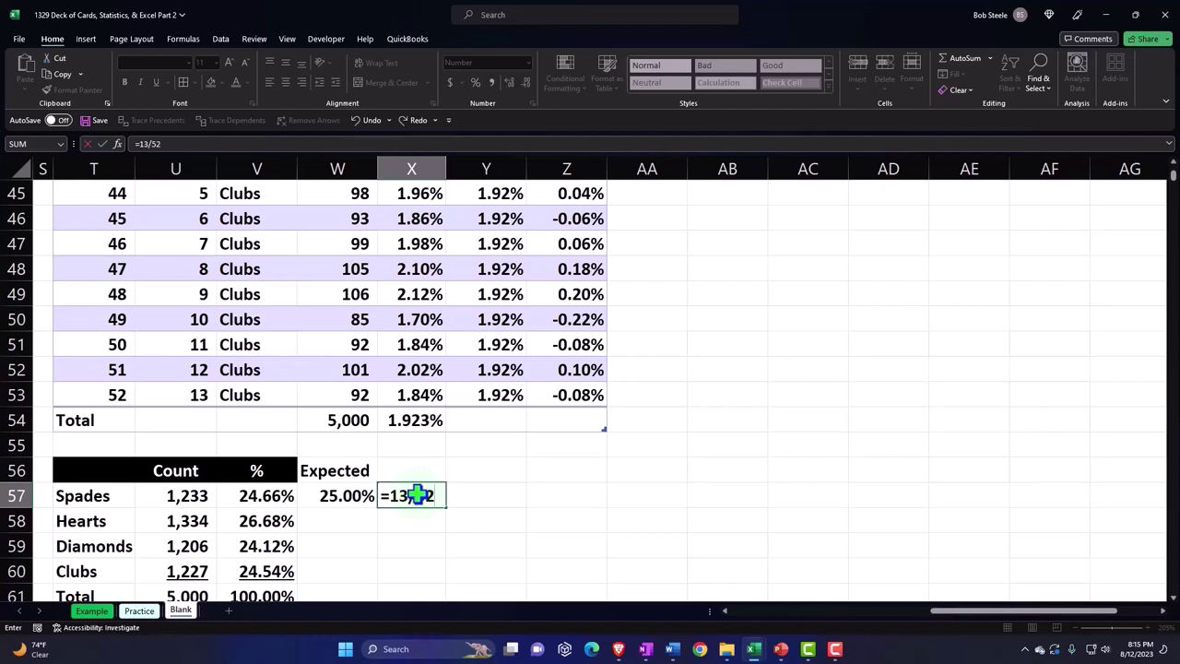
key("Return")
left_click(416, 493)
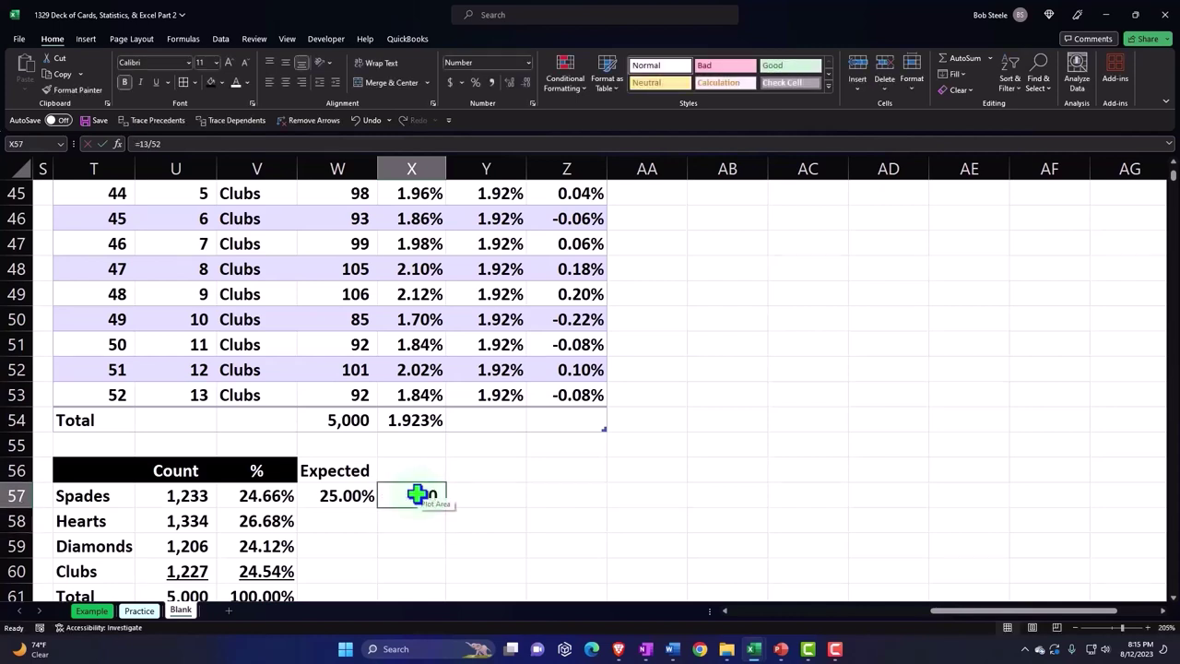
left_click(476, 82)
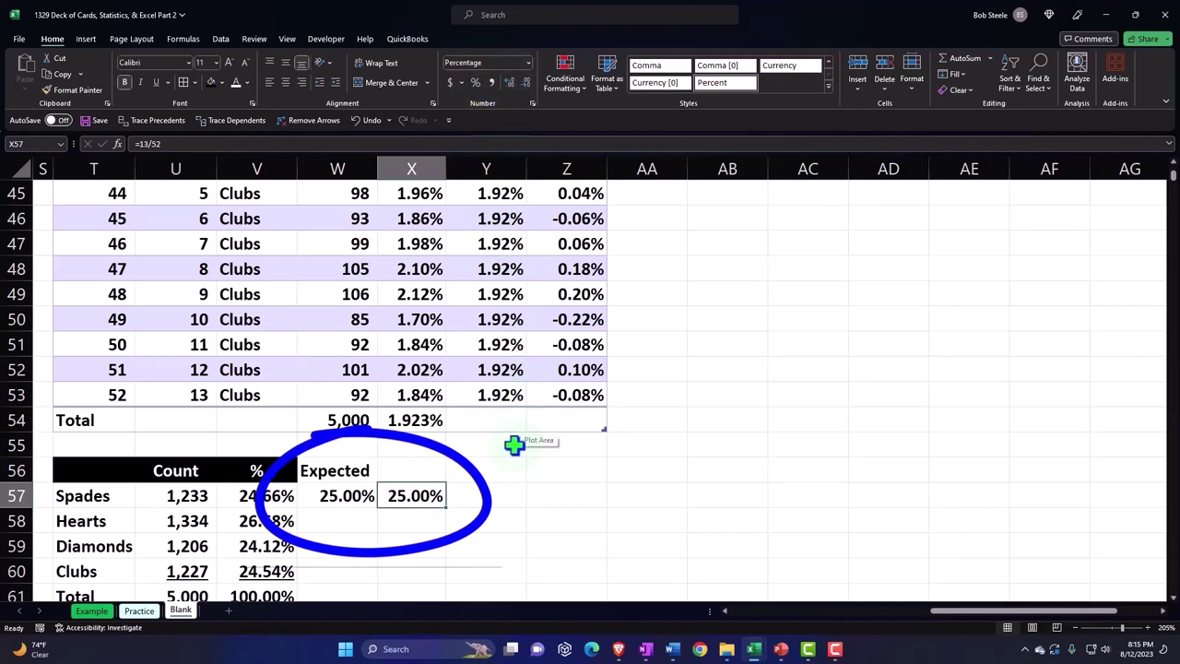
key("Delete")
left_click(361, 523)
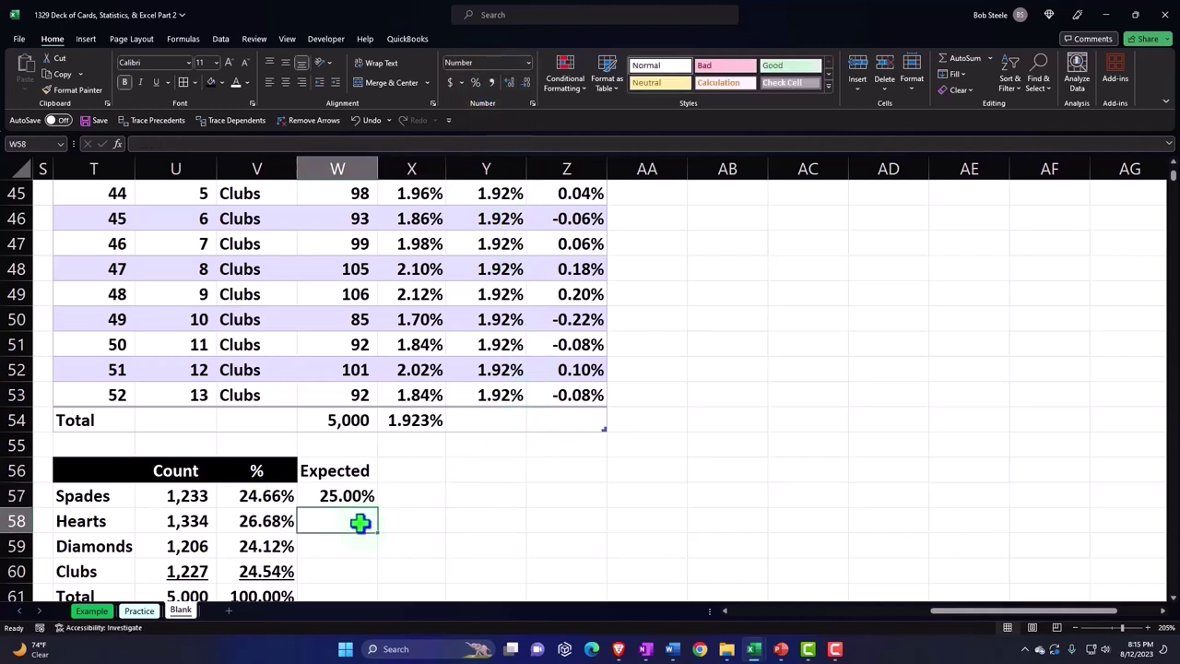
Enter =W57 in W58, fill it down to W60, and format W57:W60 as percentages.
type("=")
key("Up")
key("Return")
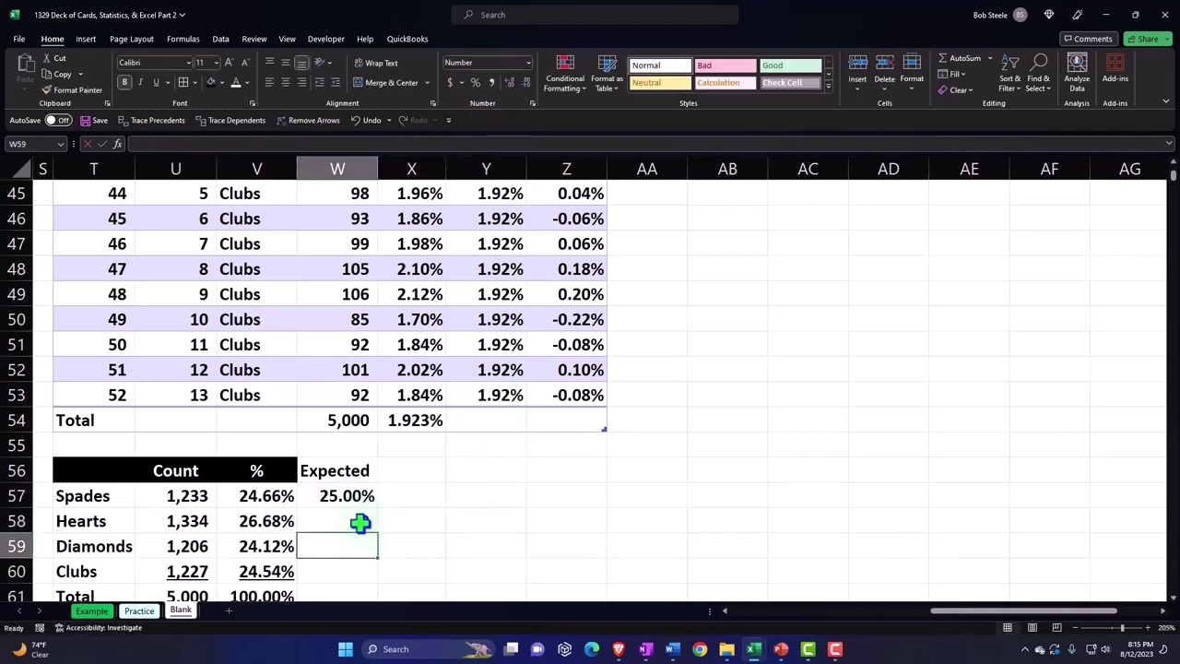
left_click(360, 523)
left_click_drag(379, 535, 379, 579)
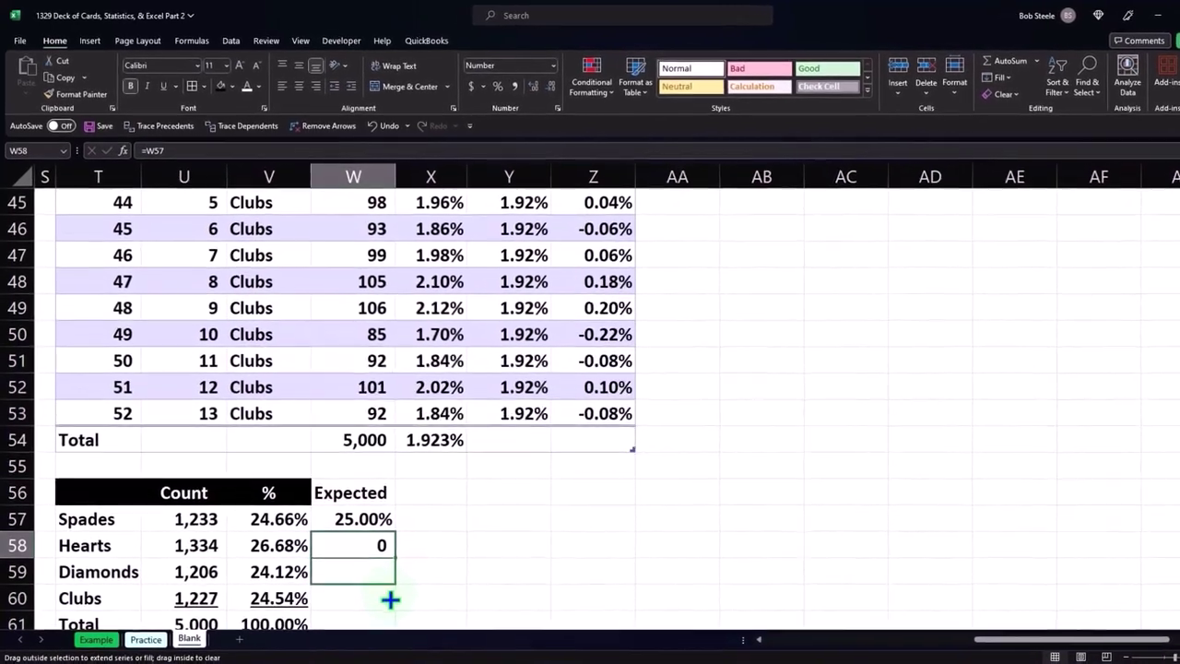
left_click_drag(369, 529, 383, 608)
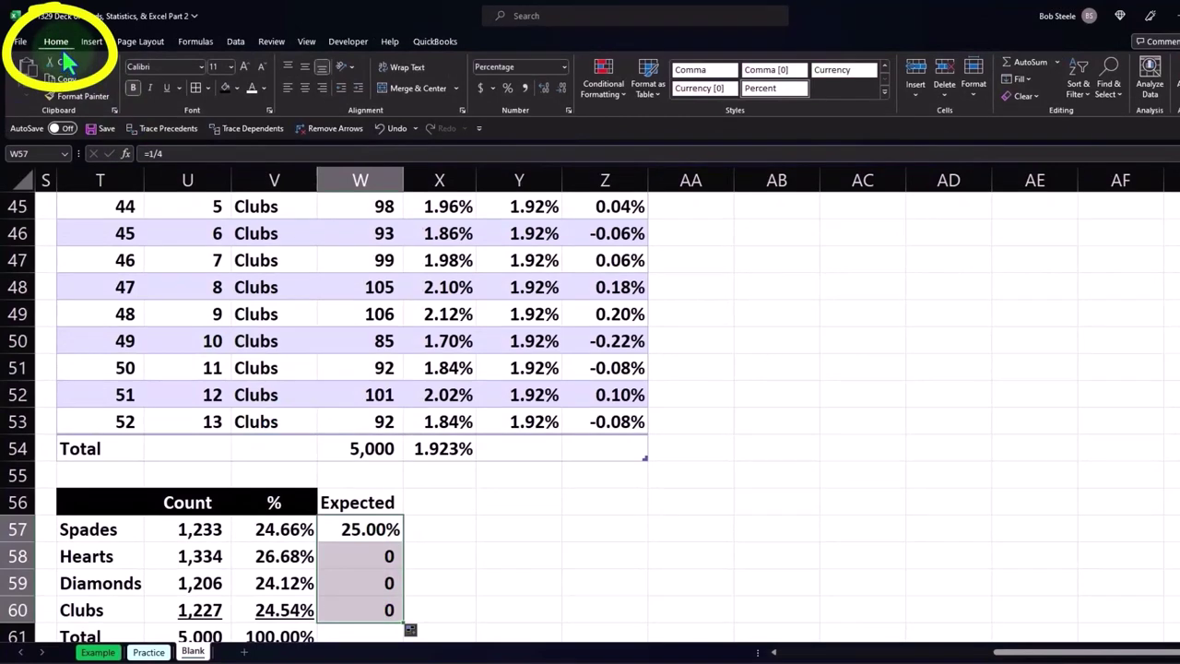
left_click(508, 88)
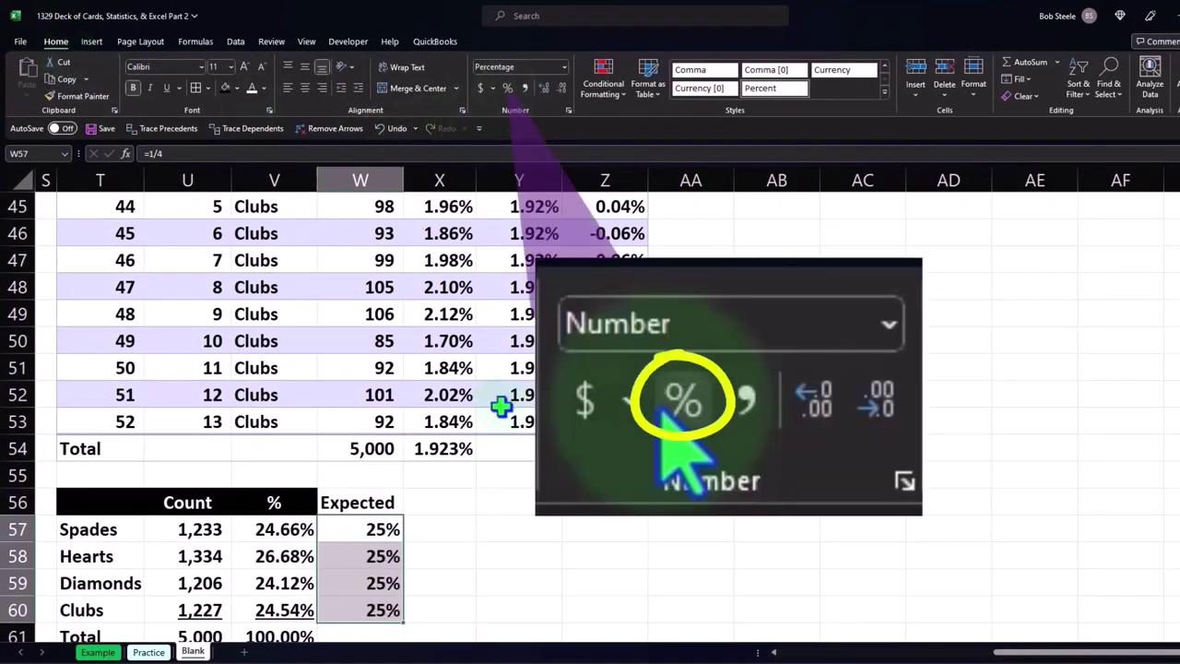
Total the Expected column with =SUM(W57:W60) in W61, formatted as a percentage.
scroll(484, 461, "down", 1)
left_click(368, 554)
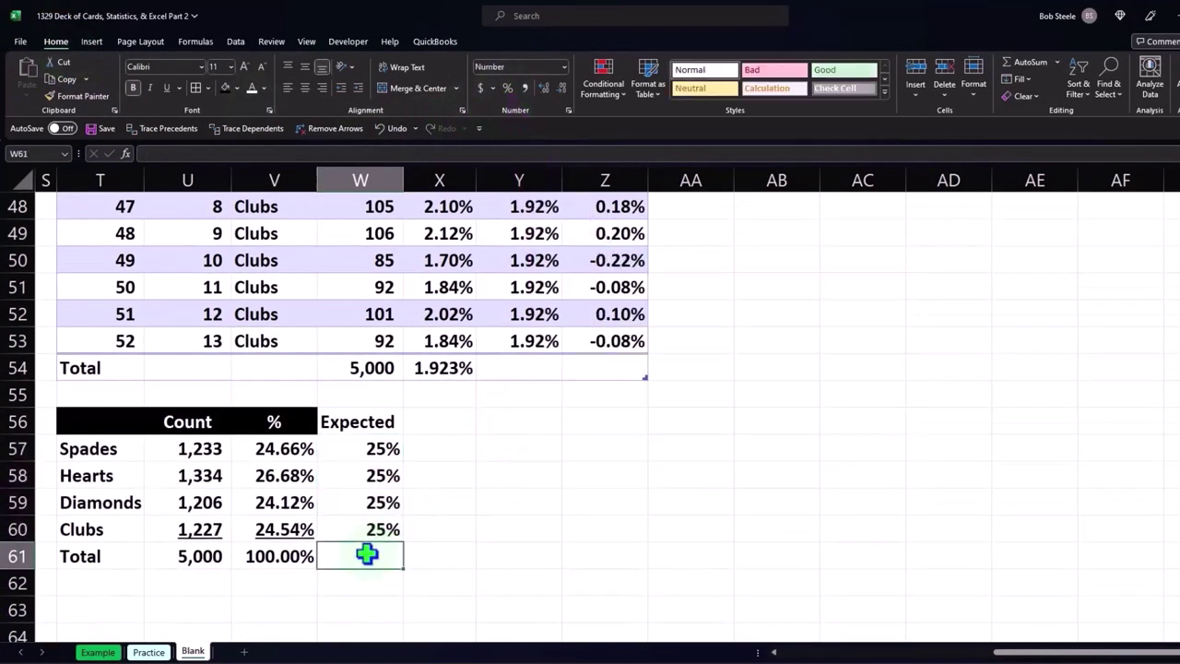
type("=sum(")
key("Up")
key("shift+Up")
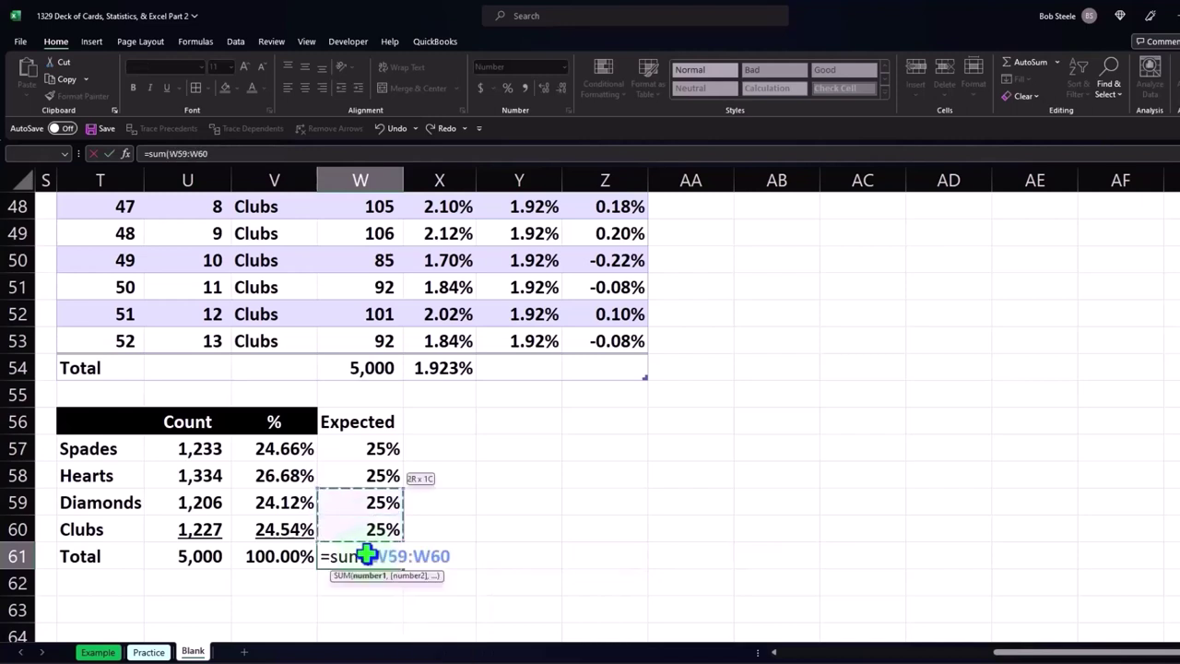
key("shift+Up")
key("shift+Up")
key("Return")
left_click(368, 554)
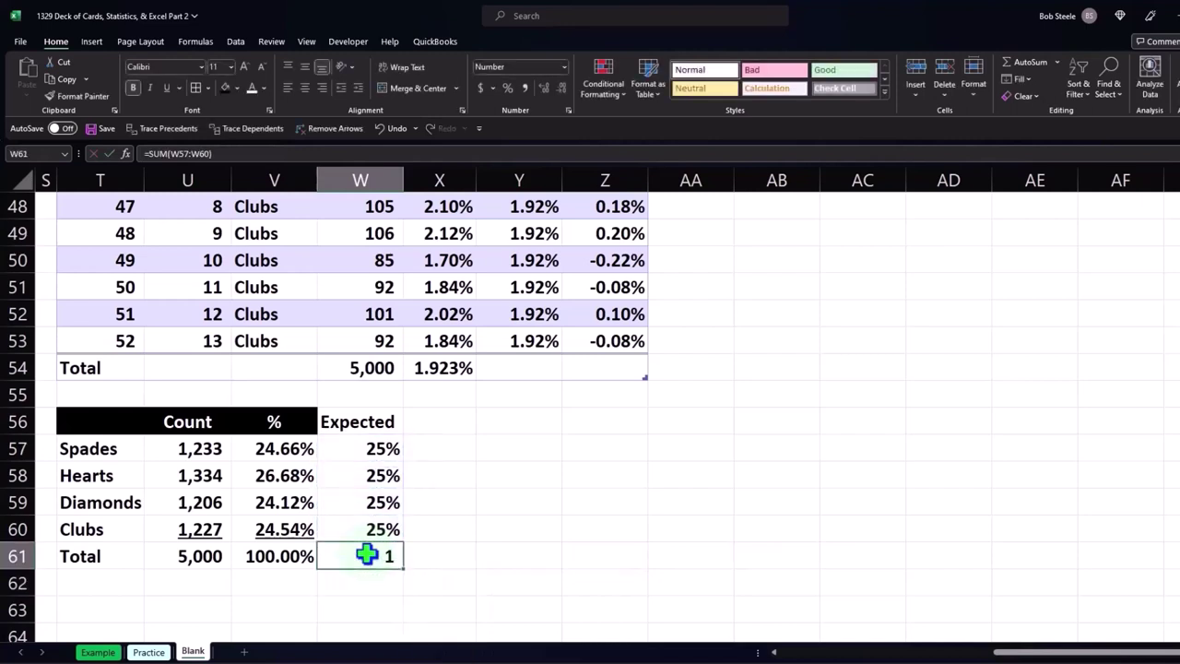
left_click(507, 87)
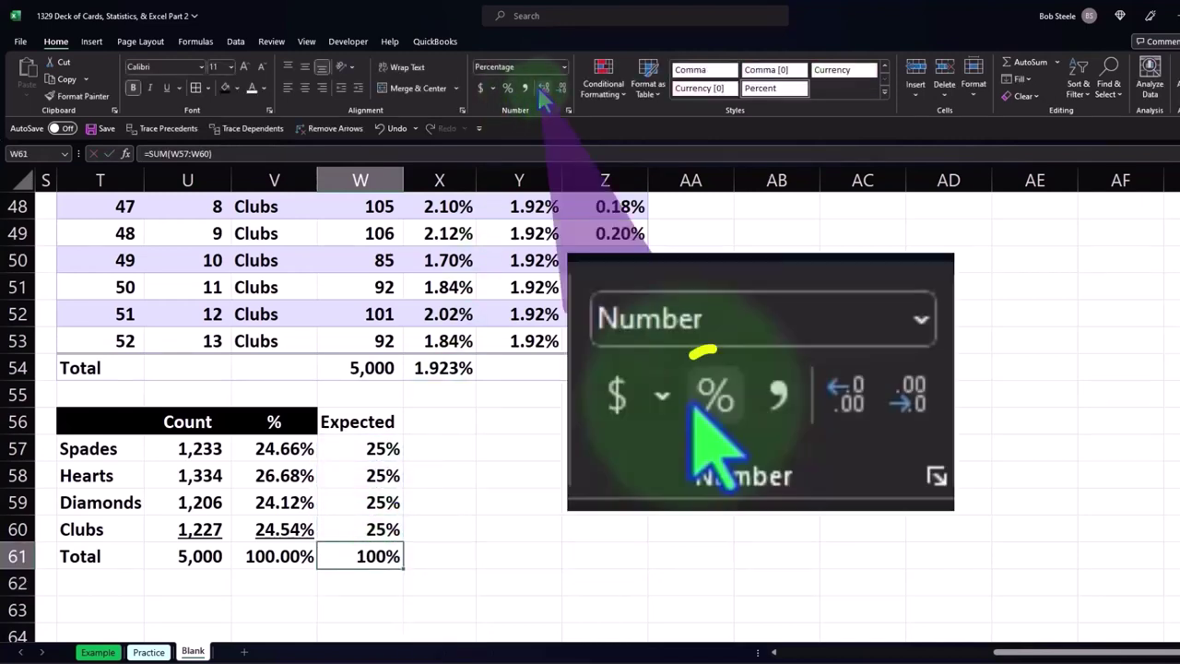
Add a 'Diff' heading and =V57-W57 in X57, filled down through X60.
left_click(439, 421)
type("Diff")
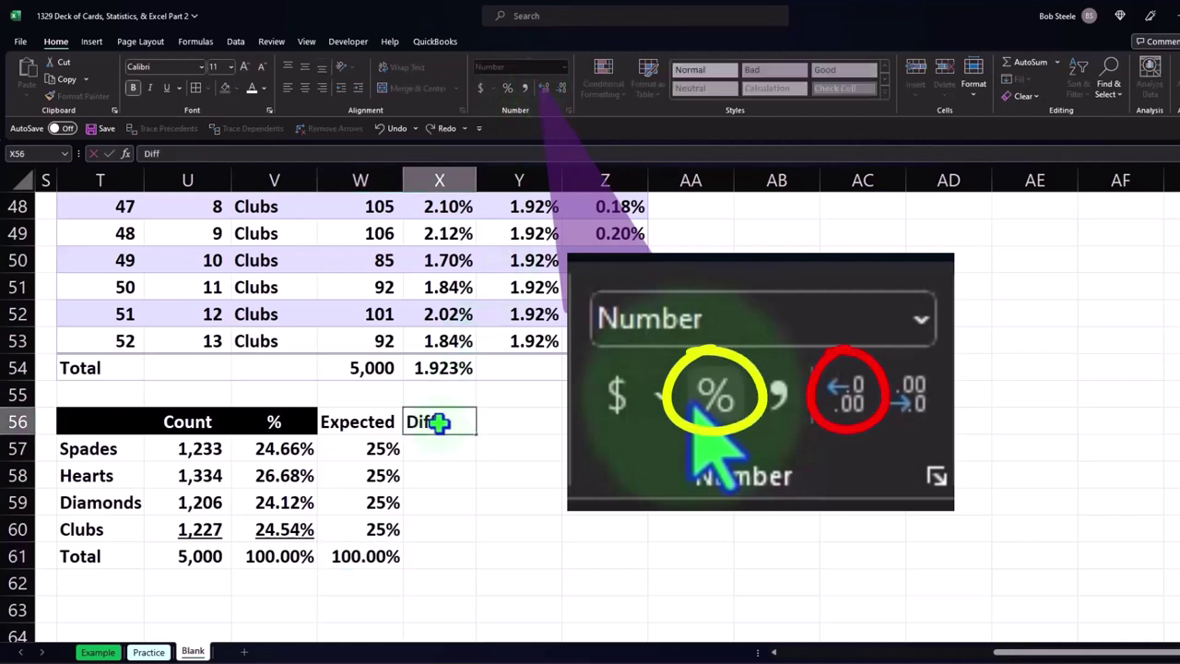
key("Return")
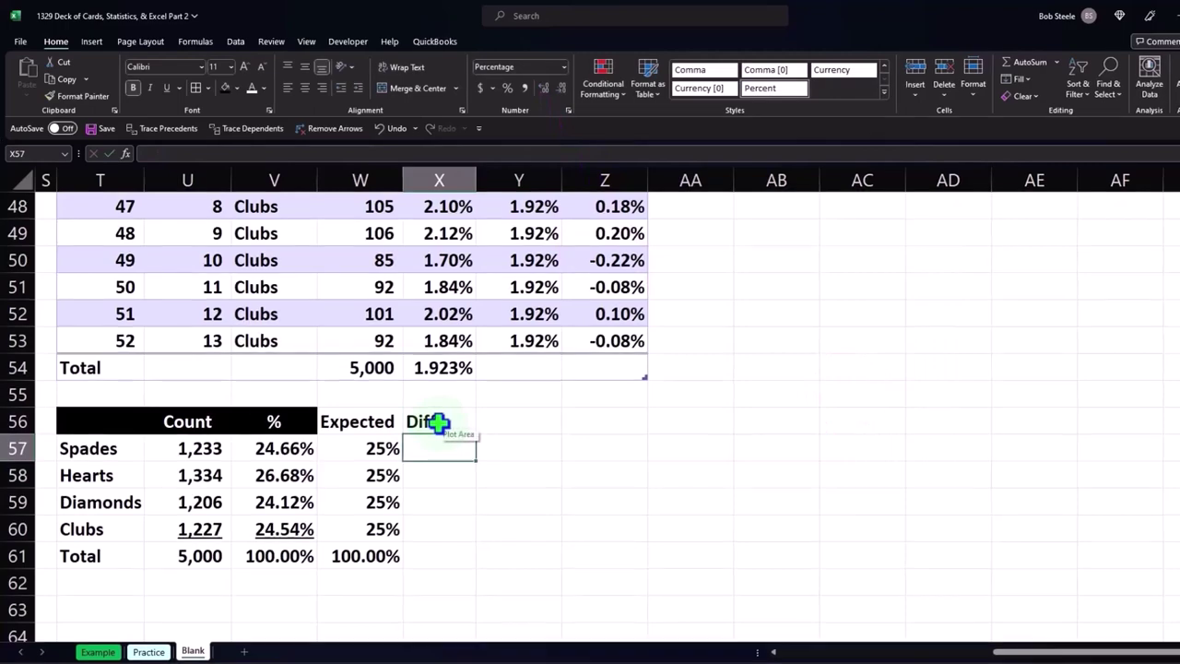
type("=")
key("Left")
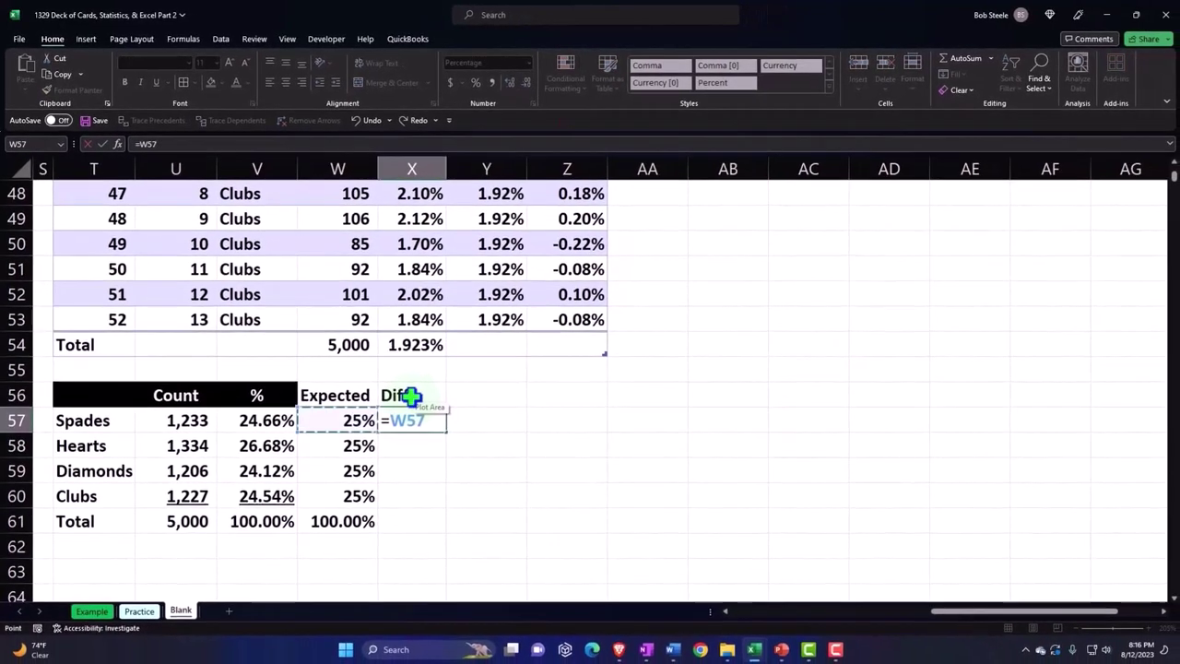
key("Left")
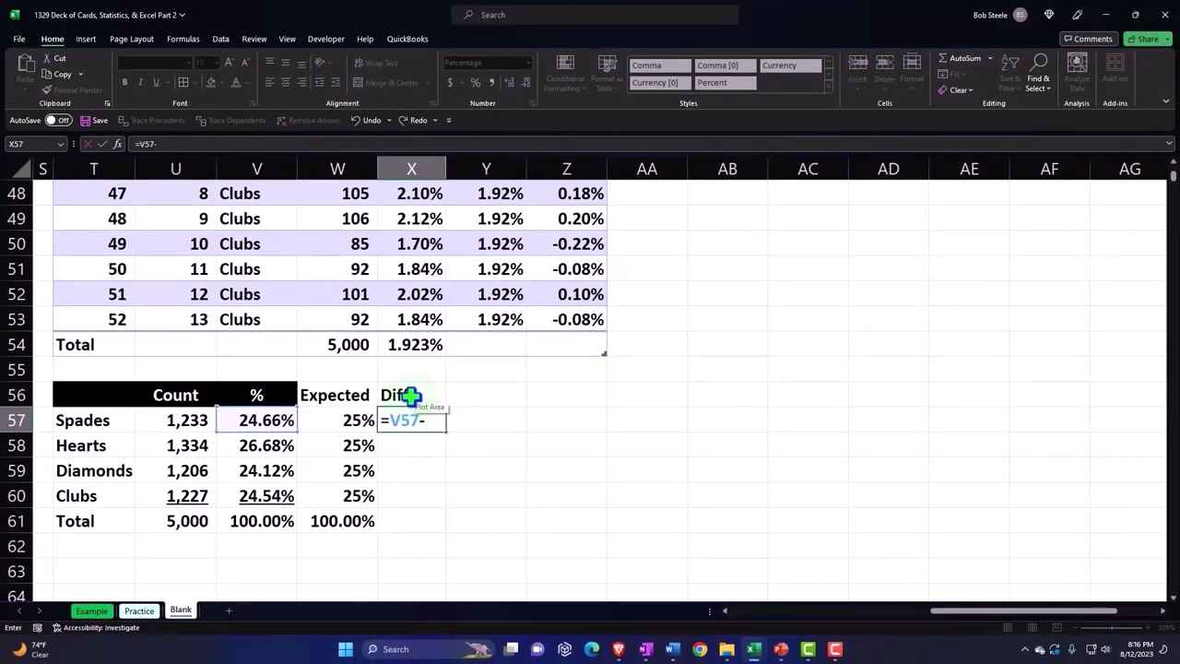
key("Left")
key("Return")
left_click(433, 427)
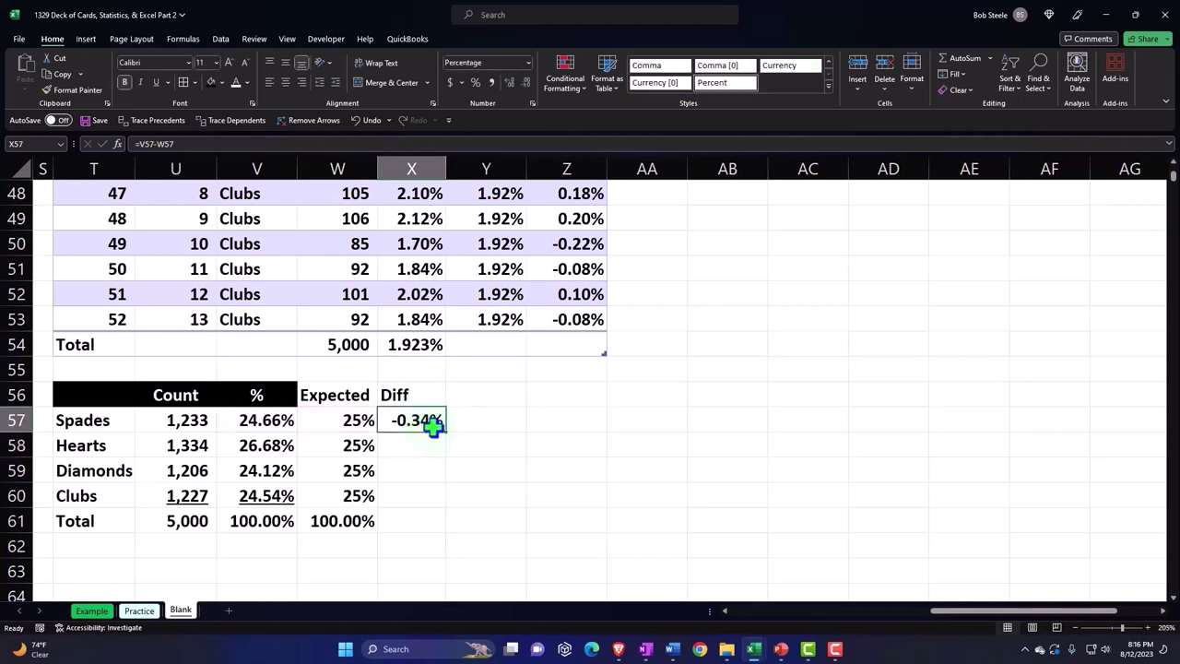
left_click_drag(448, 431, 450, 508)
Enter =SUM(X57:X60) in X61 formatted as 0.00%, then select the Expected and Diff headers.
left_click(441, 526)
type("=")
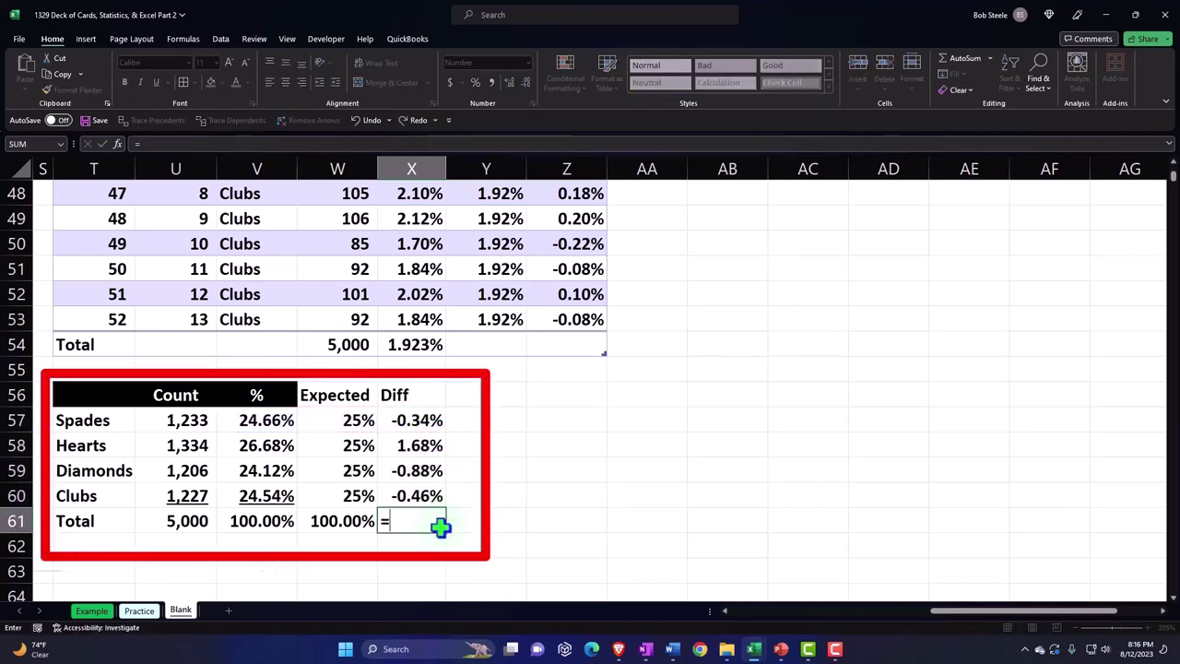
type("sum(")
key("Up")
key("shift+Up")
key("shift+Up")
key("shift+Up")
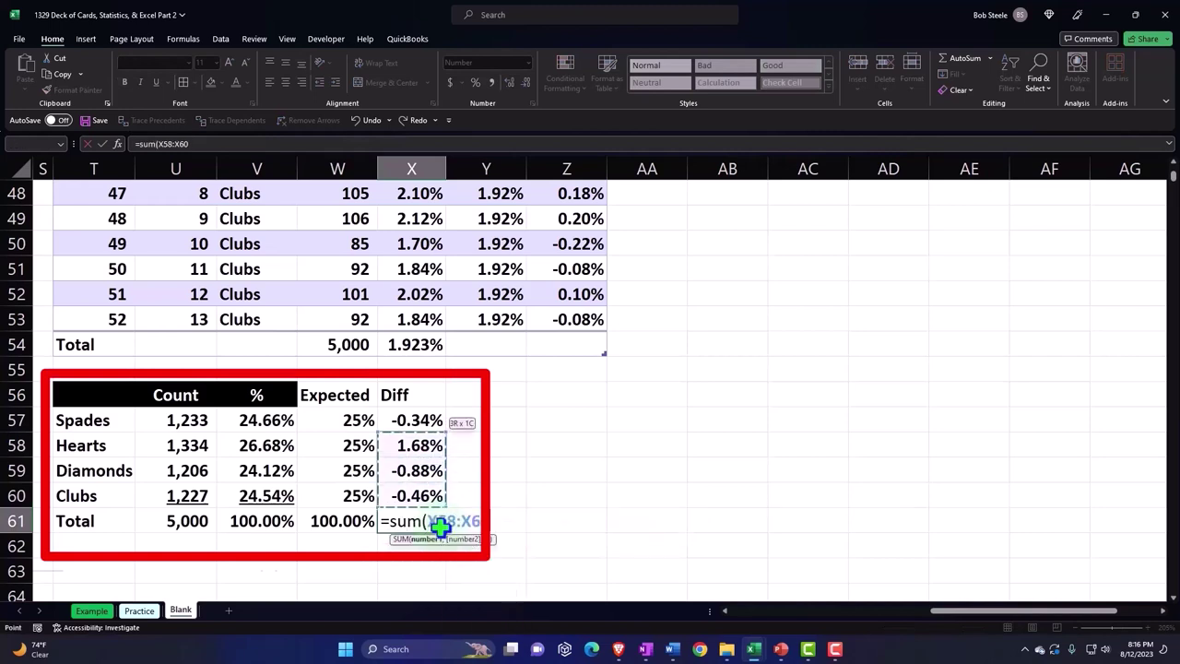
key("Return")
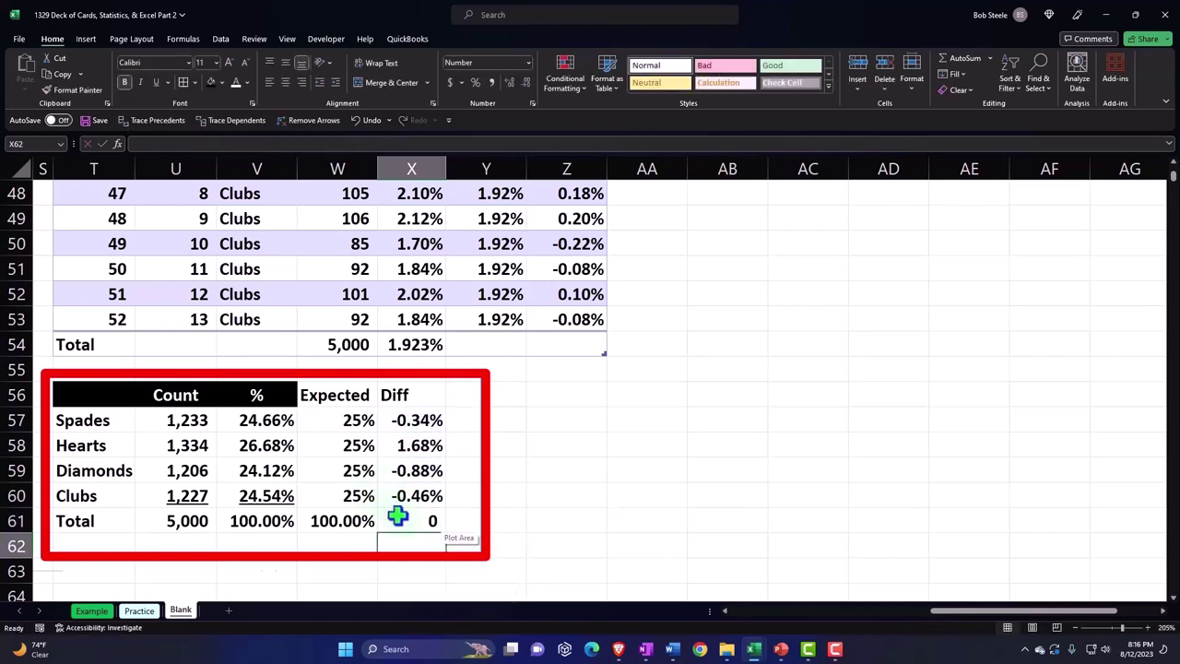
left_click(398, 517)
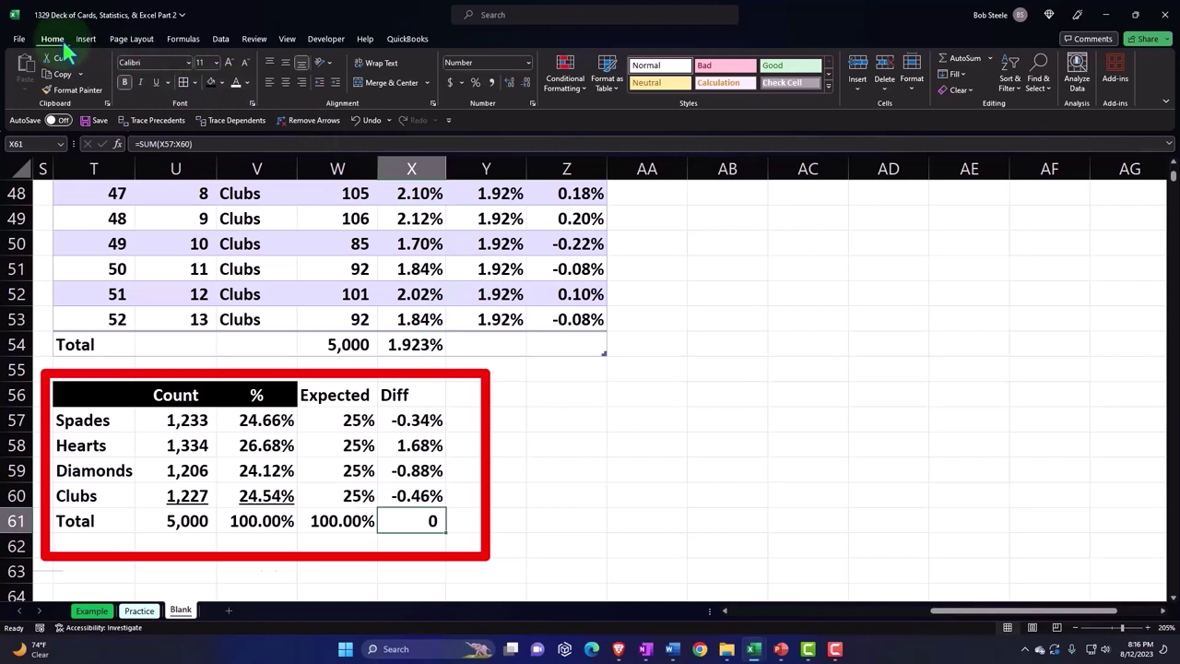
left_click(478, 82)
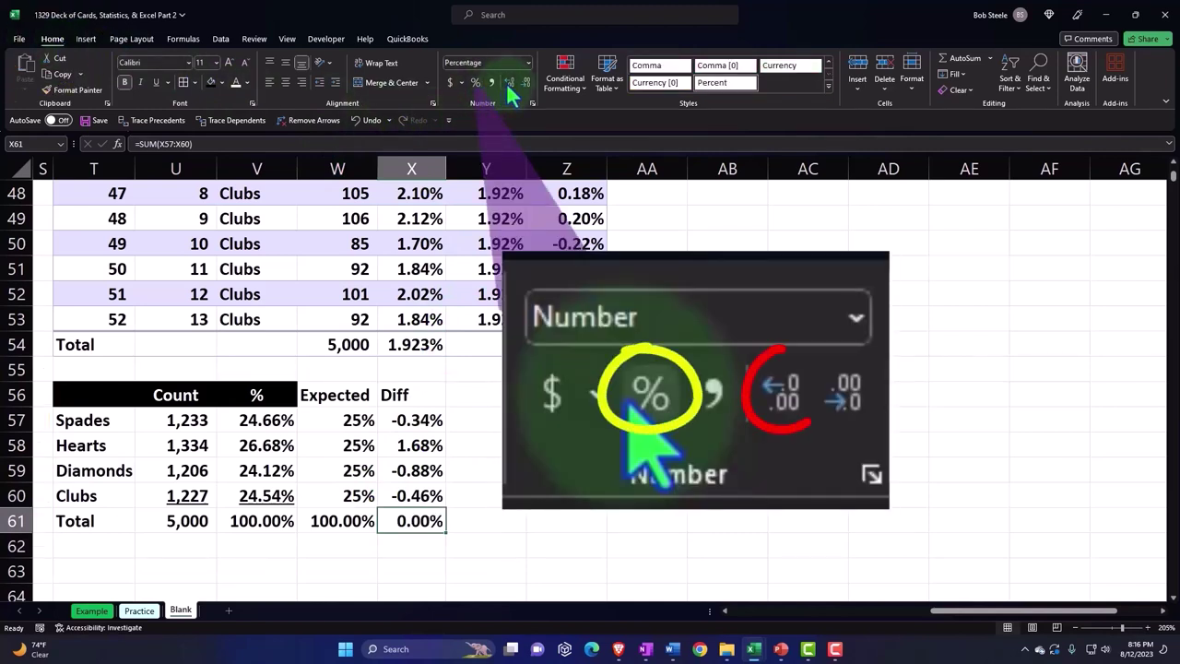
left_click(508, 81)
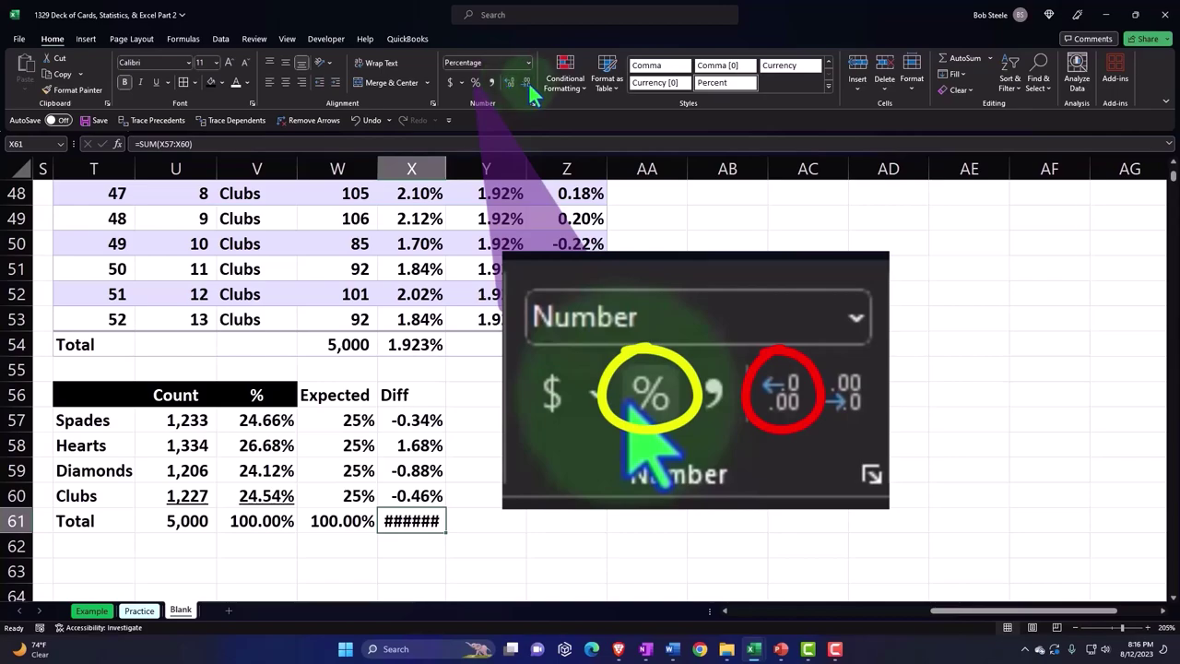
left_click(527, 82)
left_click(528, 82)
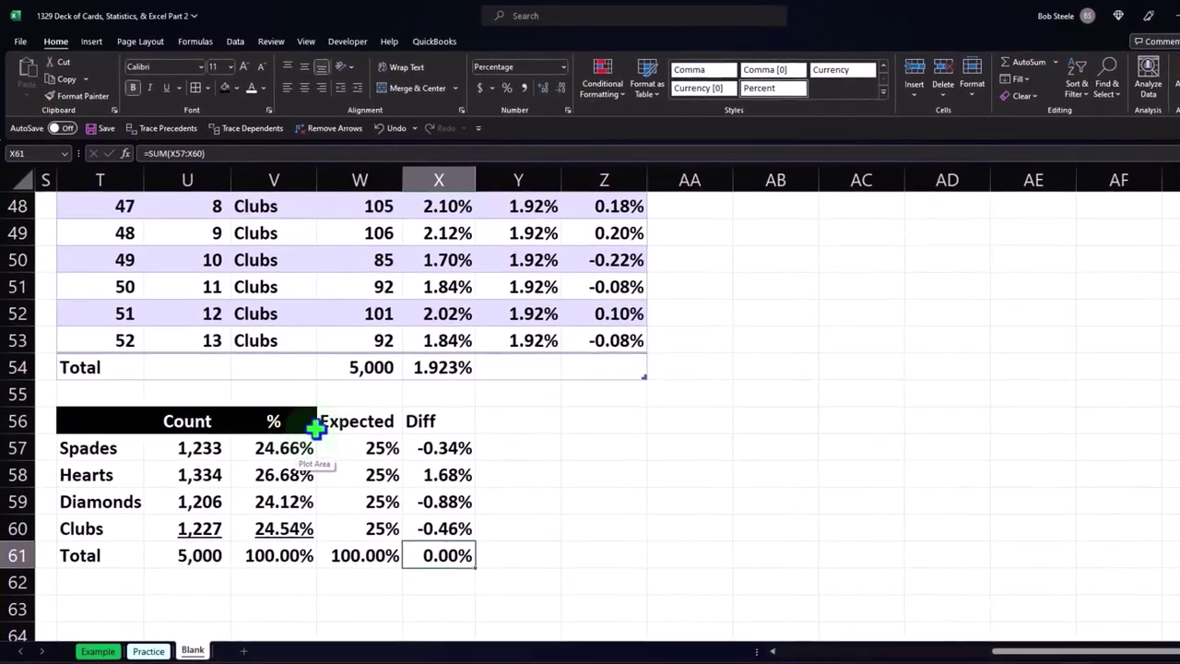
mouse_move(314, 397)
left_mouse_down()
mouse_move(394, 397)
mouse_move(428, 430)
left_mouse_up()
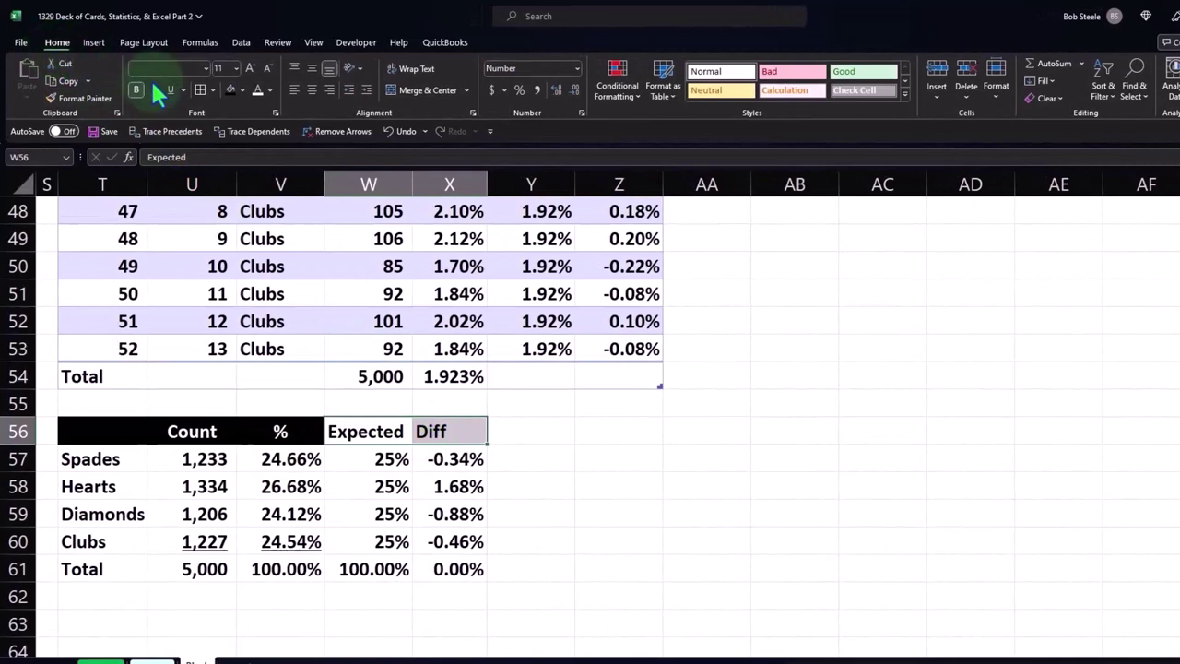
Give the W56:X56 headers a black fill with centered white text.
left_click(229, 92)
left_click(258, 90)
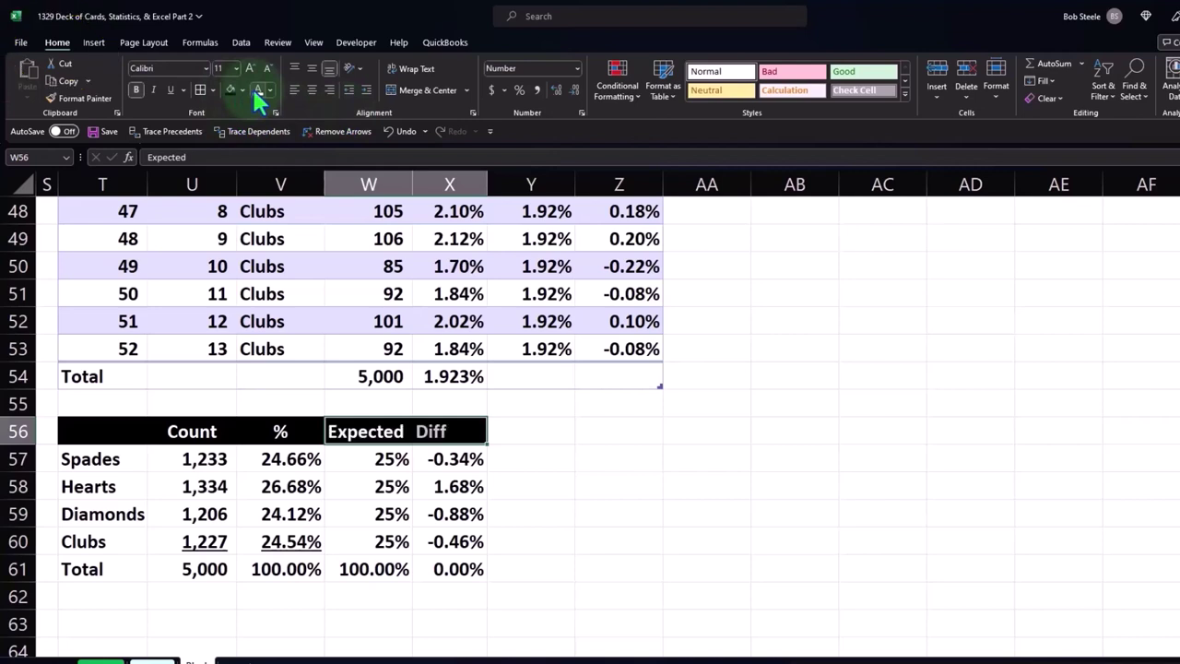
left_click(311, 89)
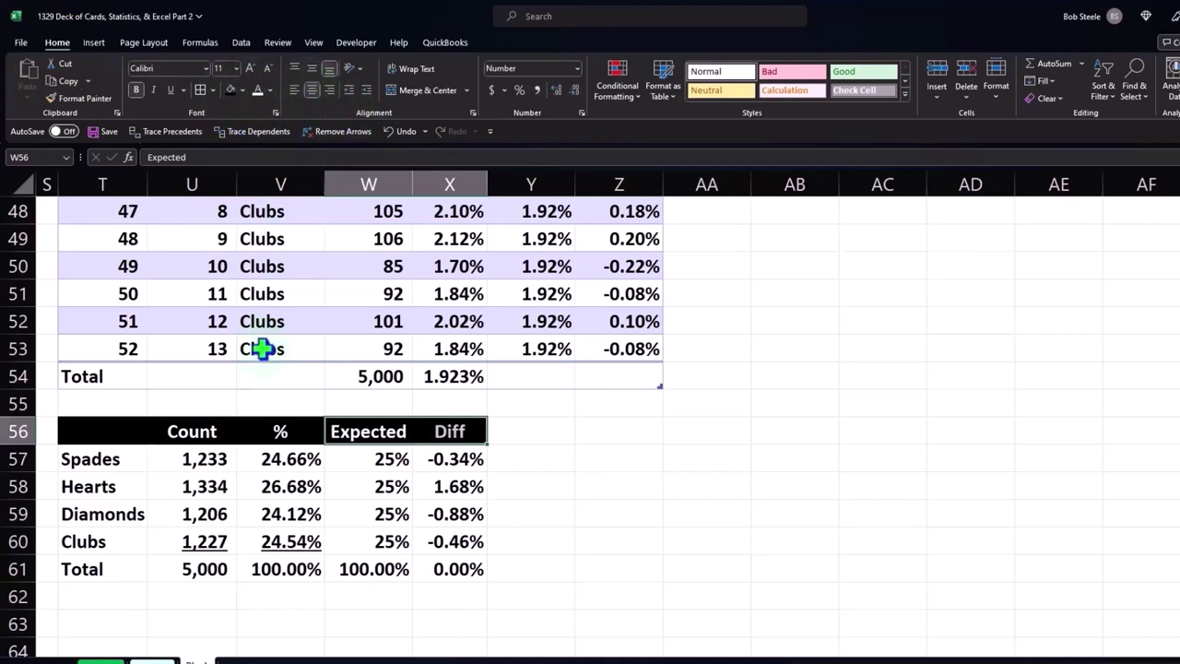
Apply All Borders to the suit summary table and fill its body light cyan.
left_click_drag(107, 459, 435, 569)
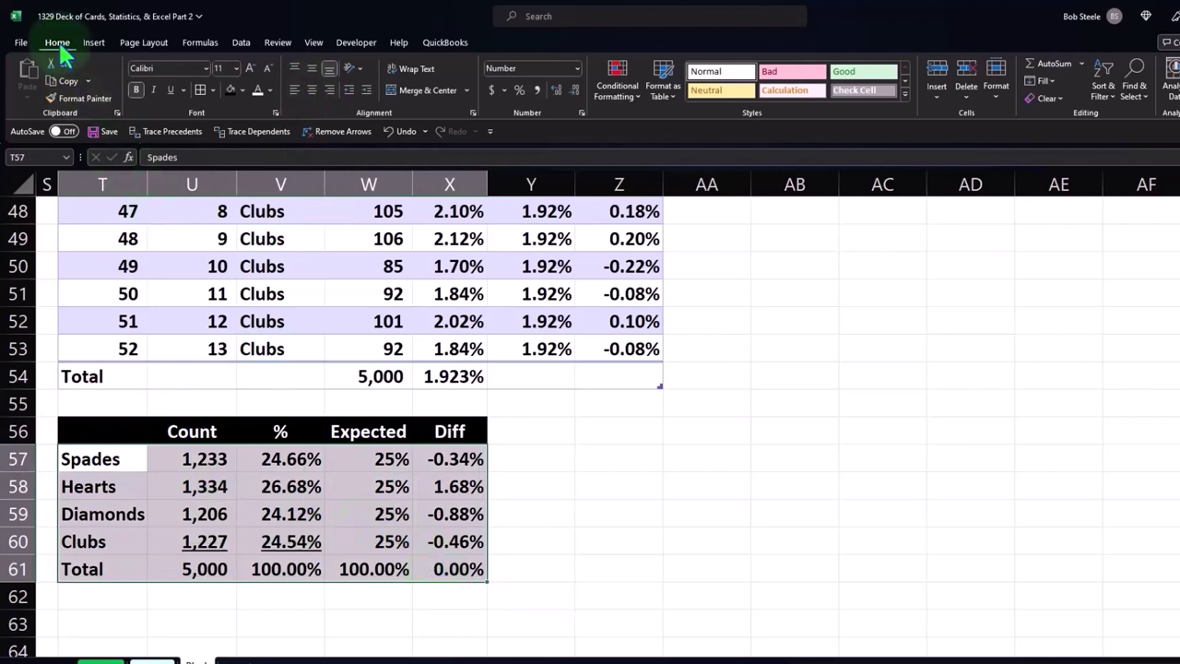
left_click(201, 89)
left_click(242, 90)
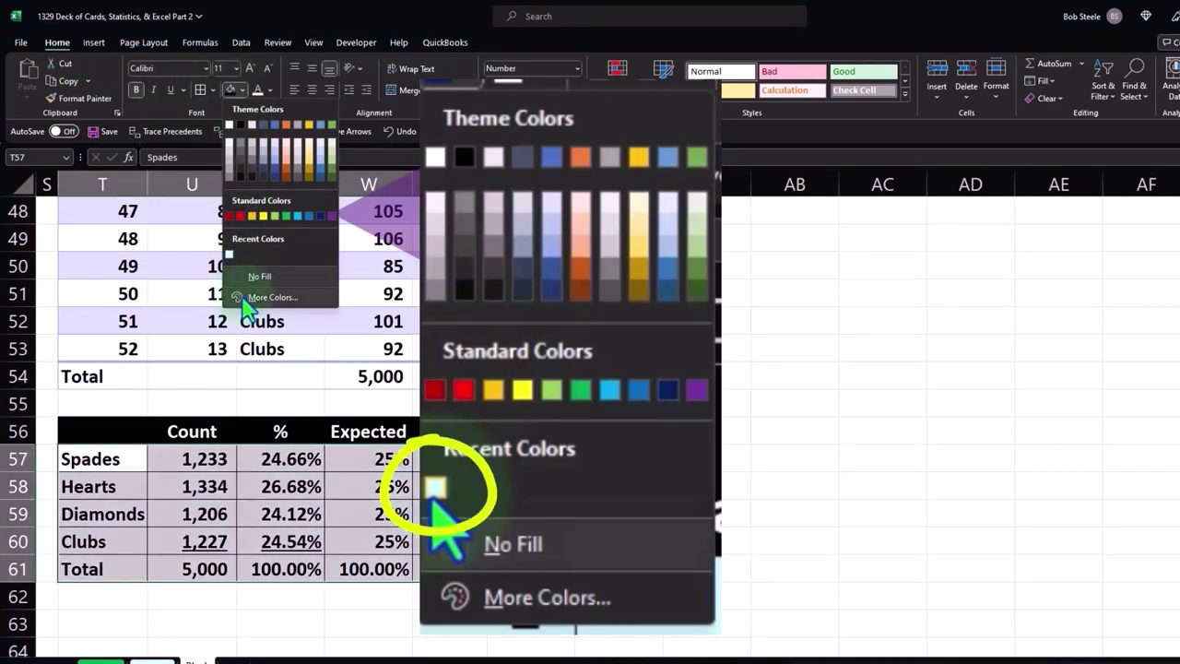
left_click(278, 305)
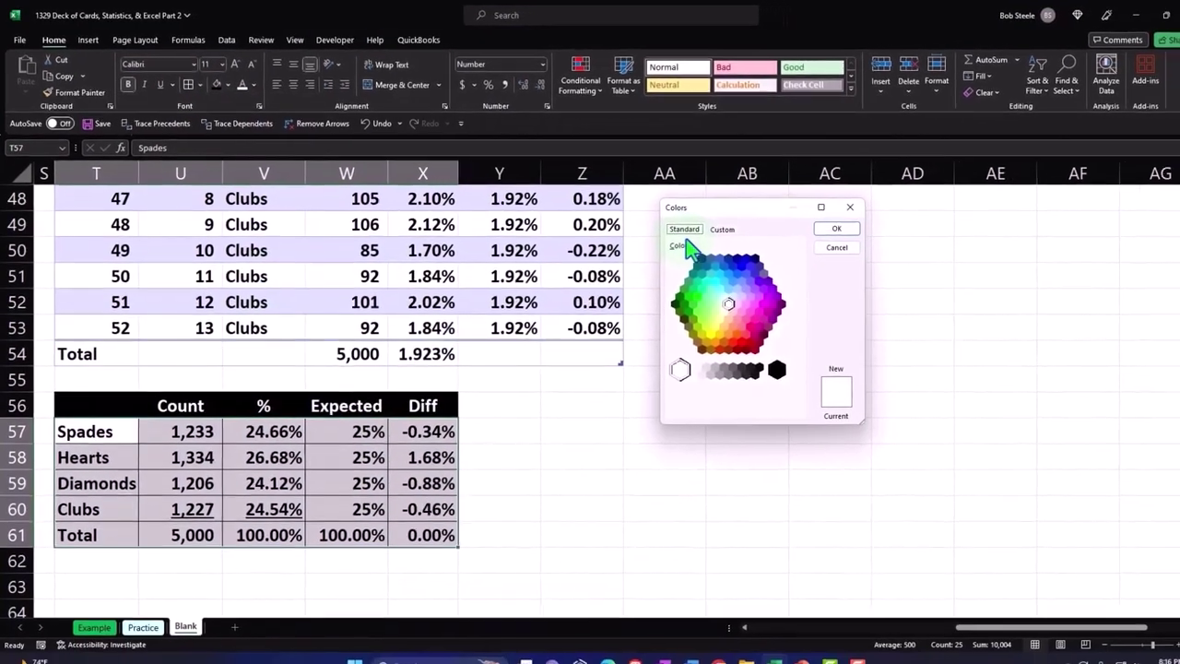
left_click(704, 289)
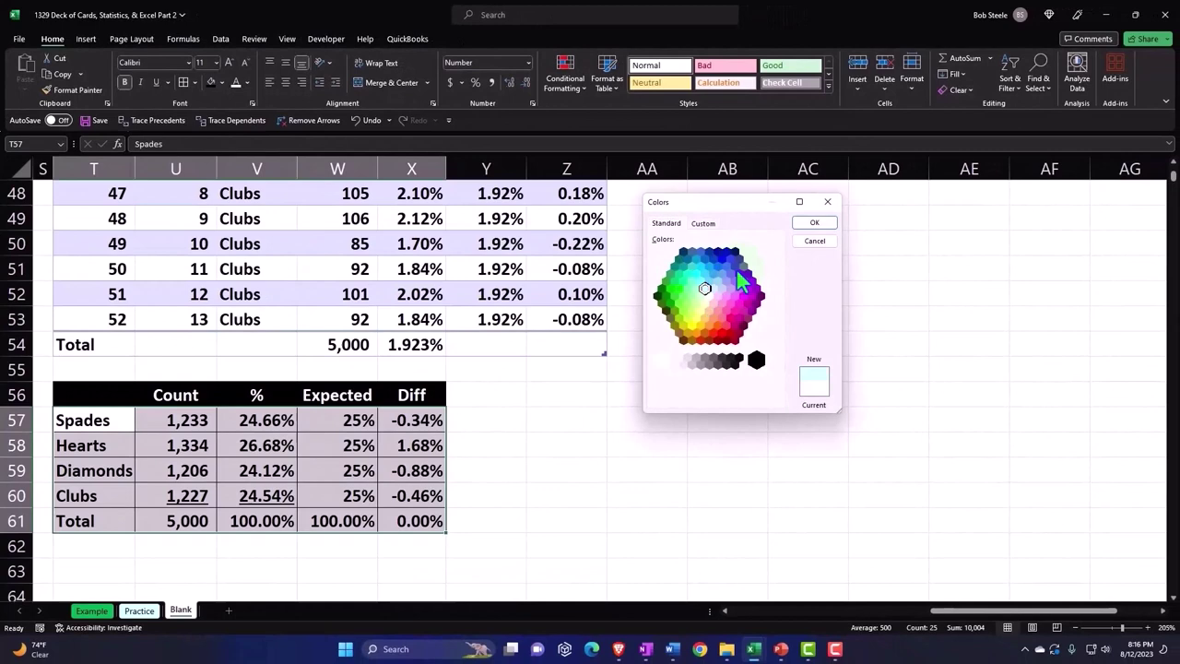
left_click(801, 224)
left_click(728, 420)
scroll(574, 508, "up", 2)
left_click(535, 542)
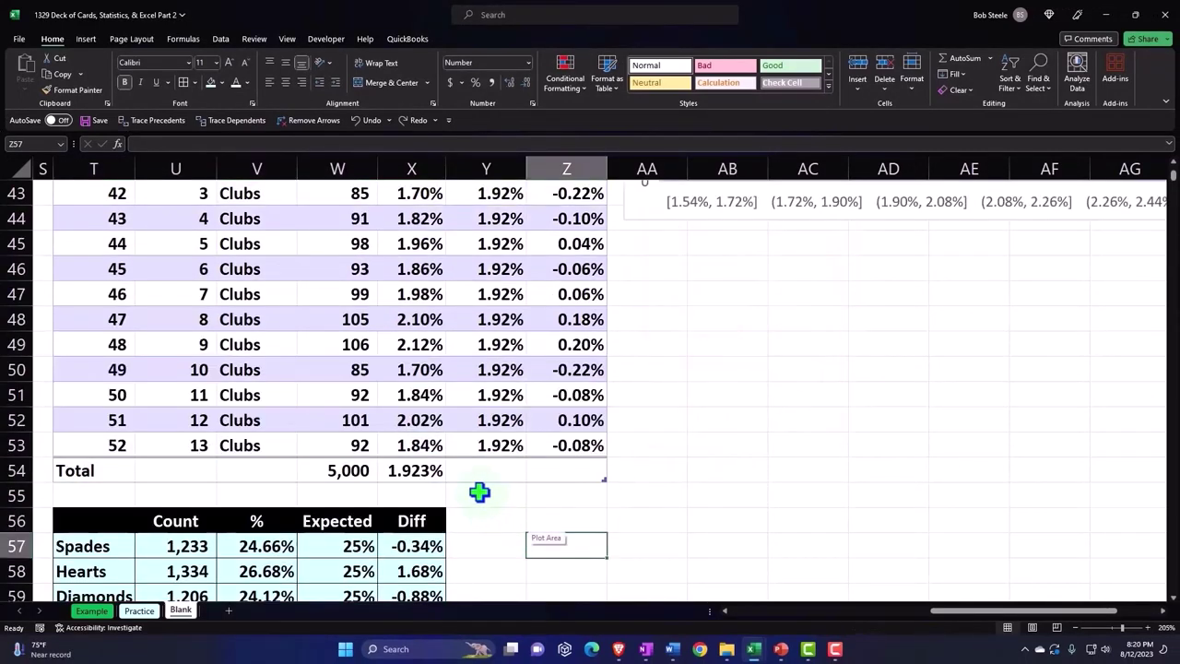
scroll(479, 493, "up", 5)
scroll(479, 492, "up", 4)
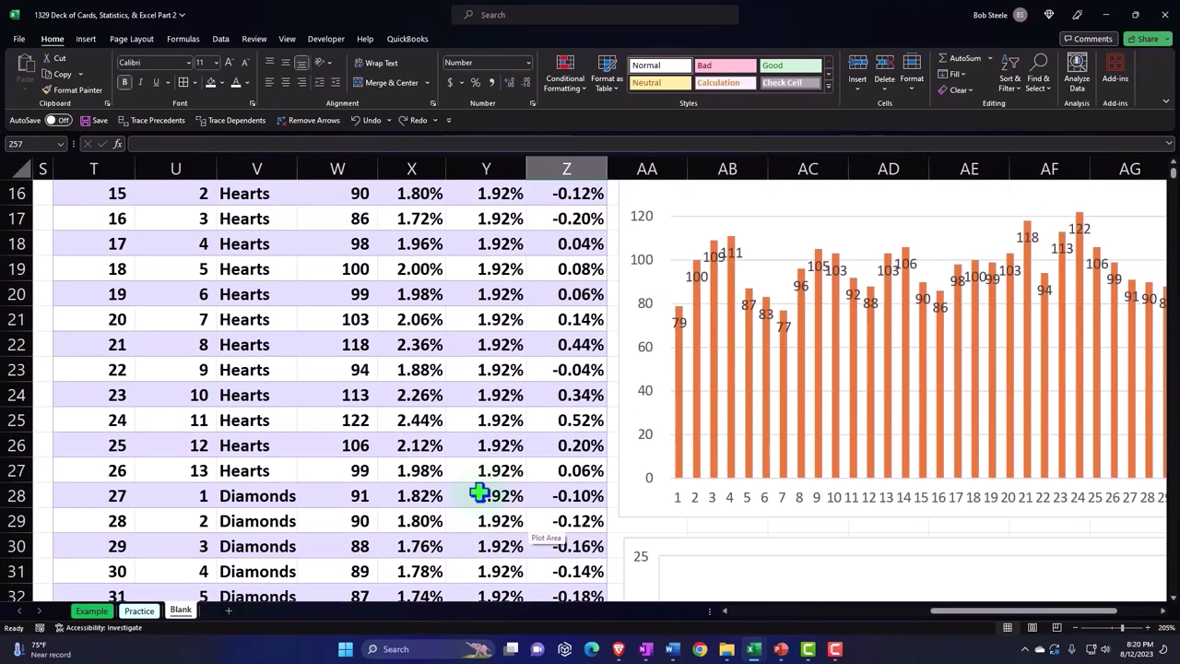
scroll(480, 492, "up", 5)
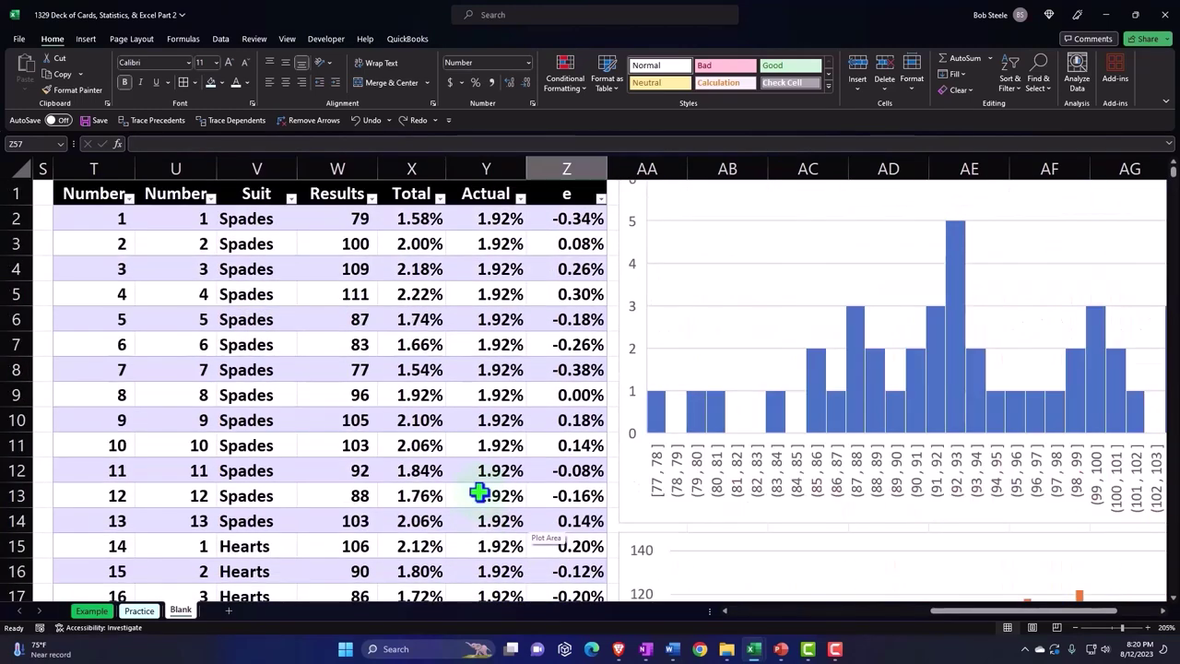
left_click(198, 218)
left_click(242, 219)
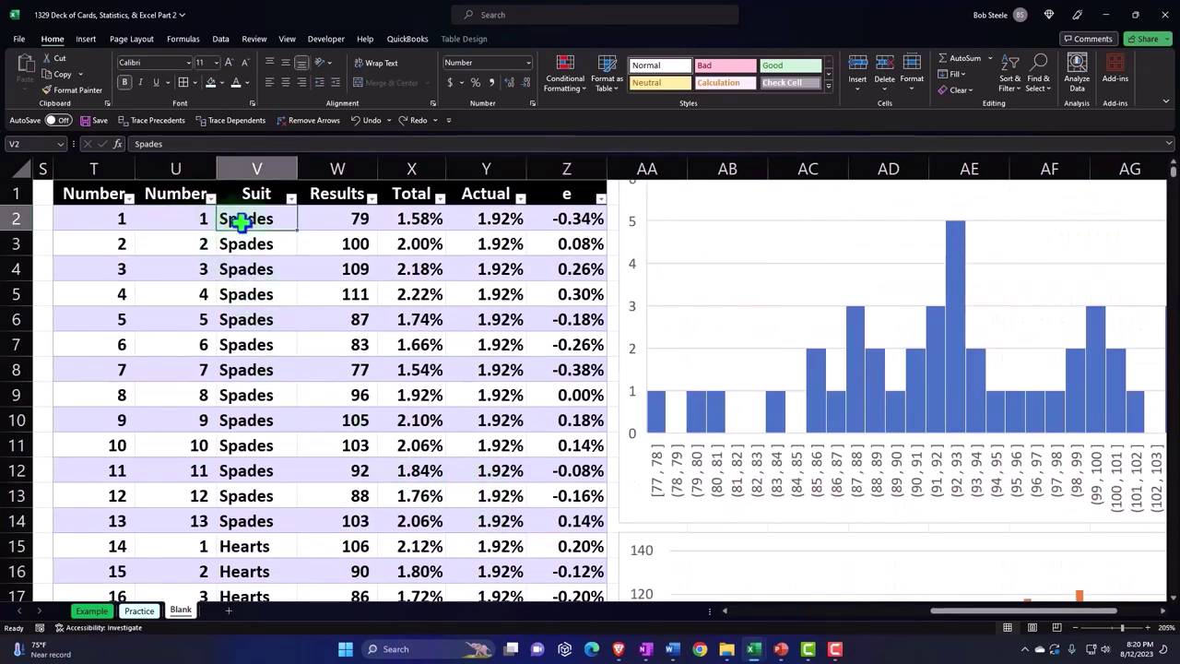
scroll(255, 380, "down", 2)
left_click(176, 394)
scroll(176, 395, "down", 5)
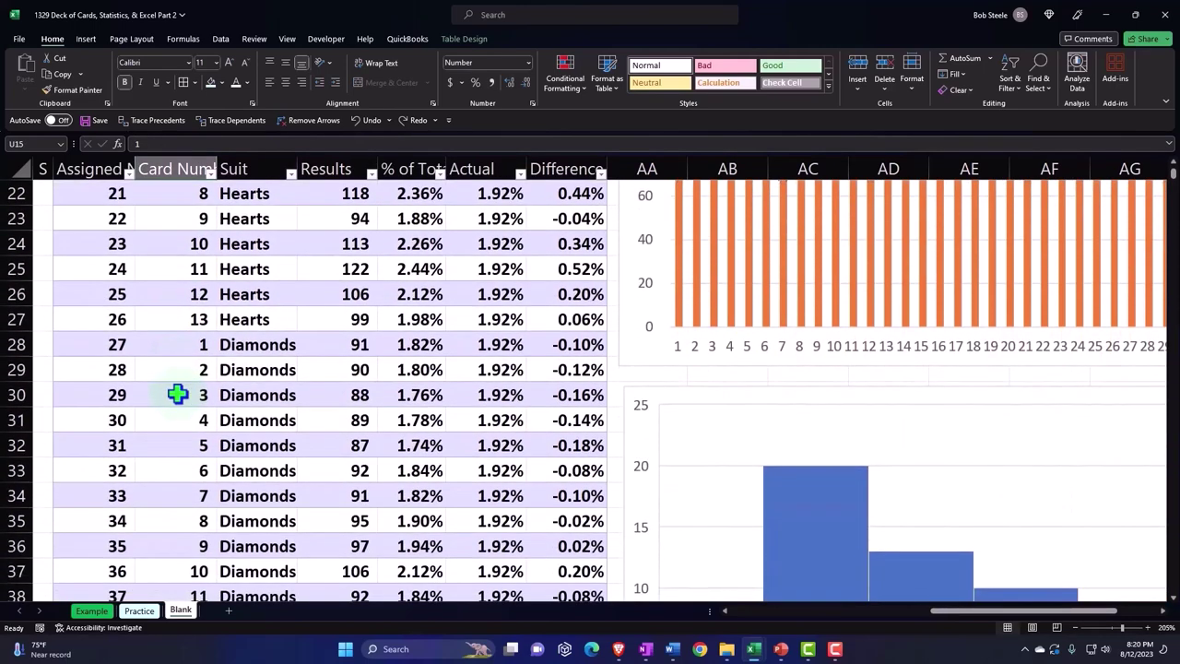
scroll(177, 395, "down", 3)
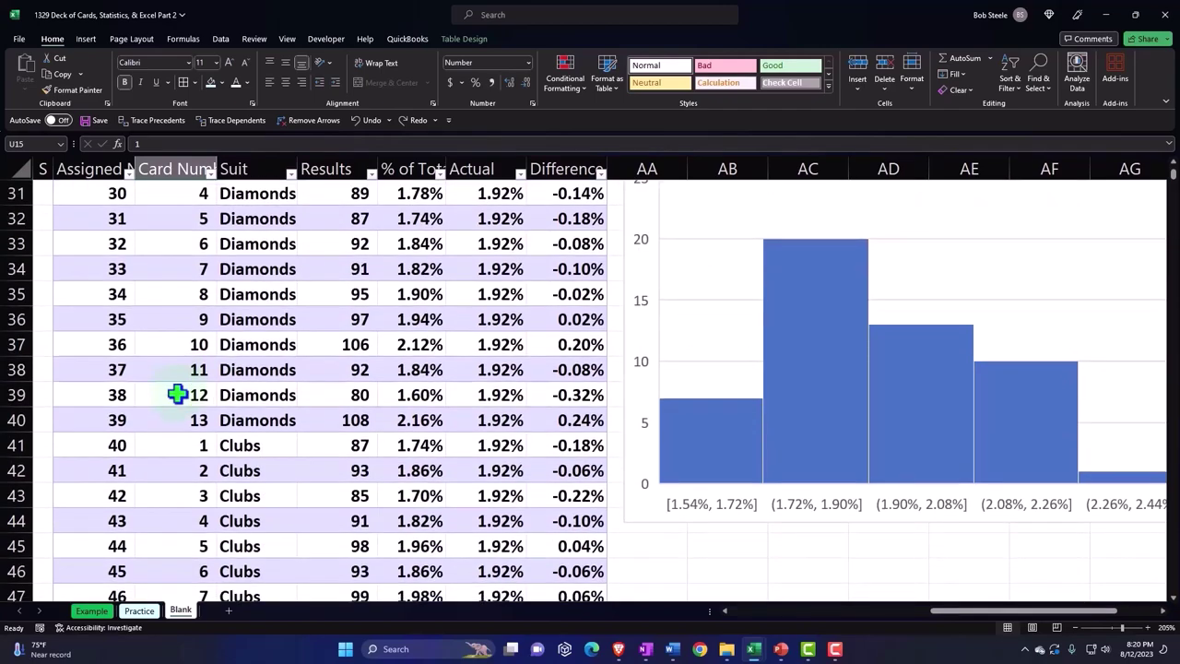
scroll(177, 394, "down", 3)
scroll(177, 395, "down", 2)
left_click(564, 444)
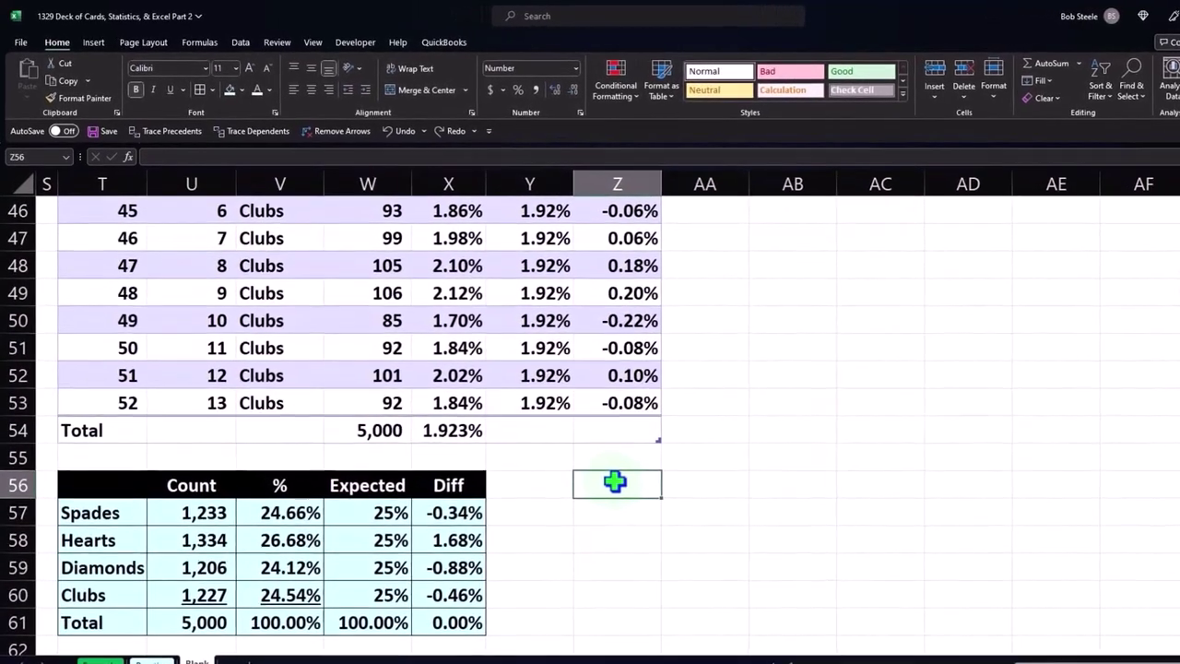
Enter a Cards heading and number the cards 1 through 13 beneath it.
type("Car")
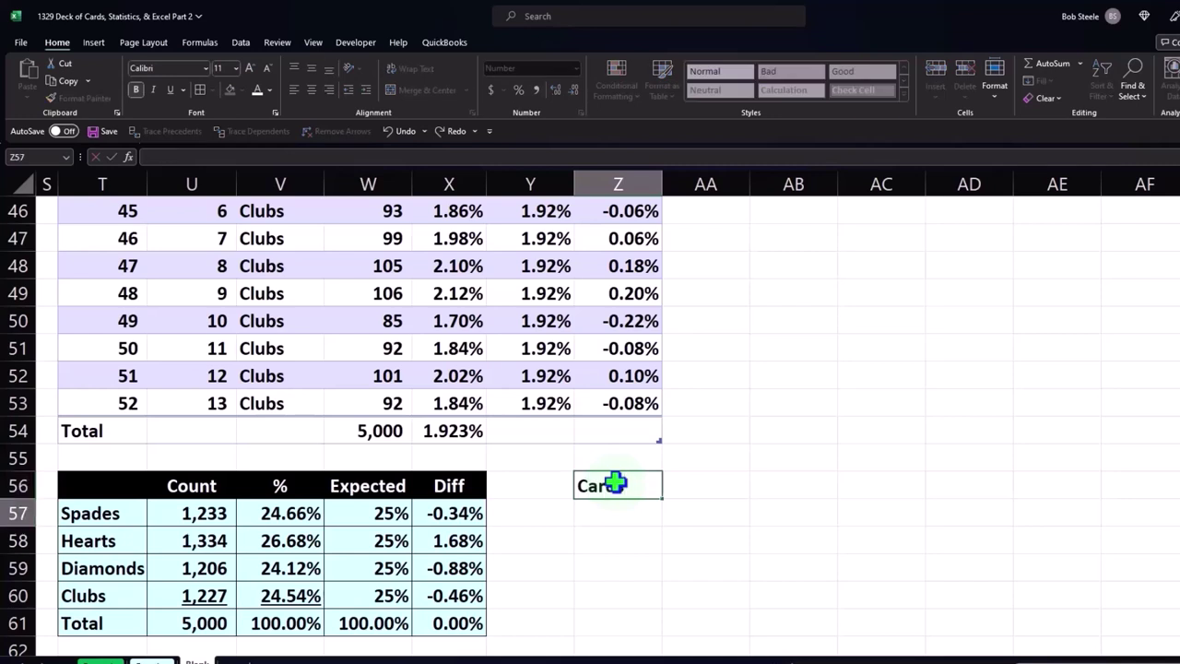
key("Return")
type("1")
key("Return")
type("2")
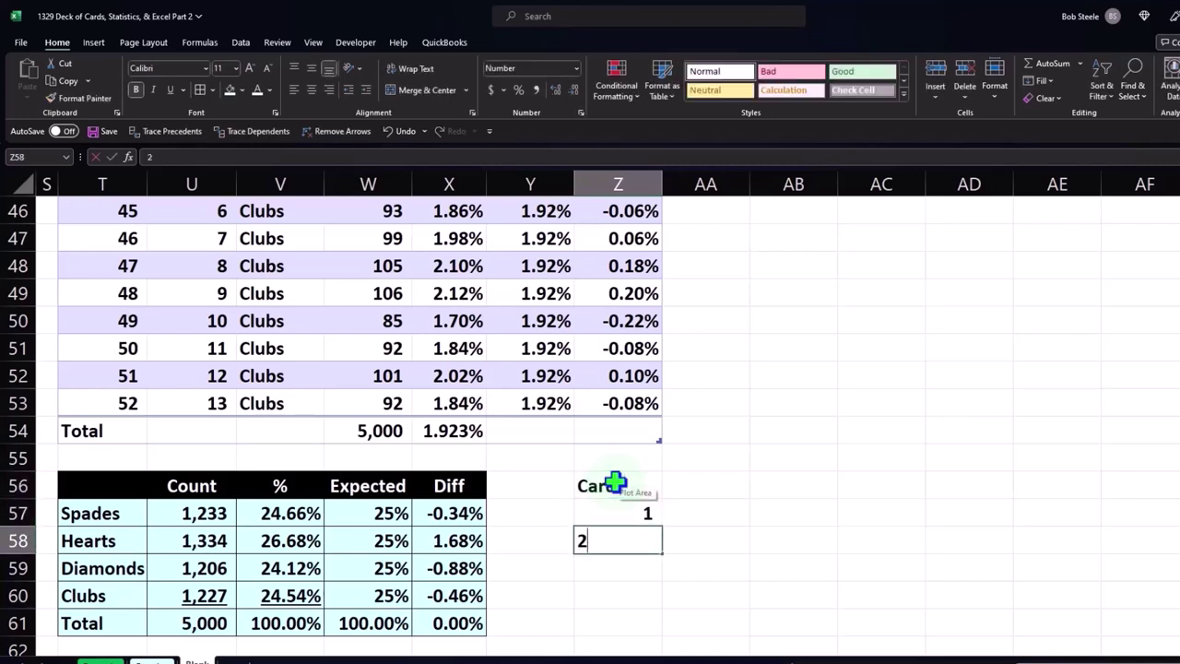
key("Return")
type("3")
key("Return")
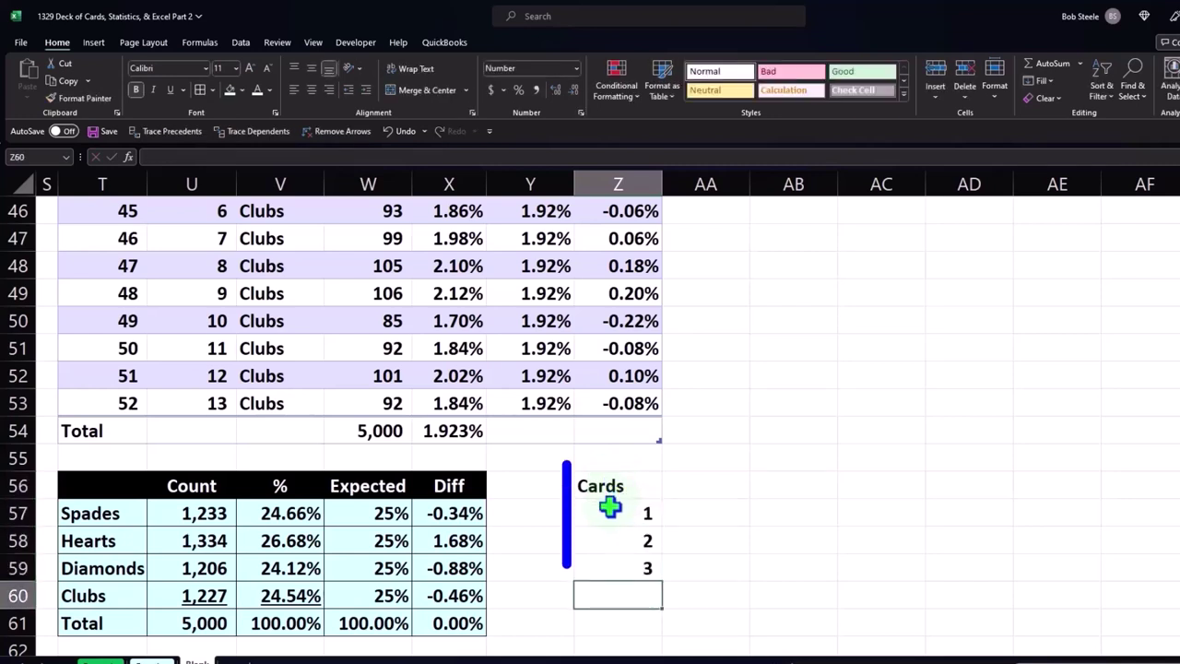
left_click_drag(611, 506, 611, 561)
scroll(614, 563, "down", 1)
scroll(614, 563, "down", 2)
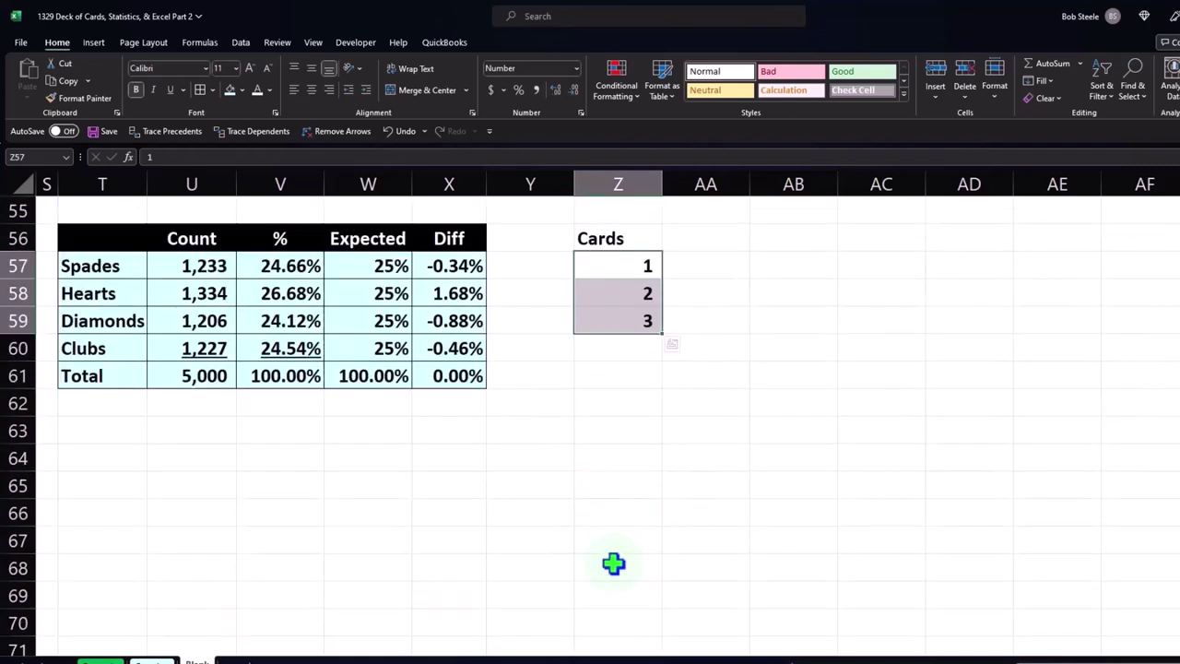
left_click_drag(665, 334, 657, 616)
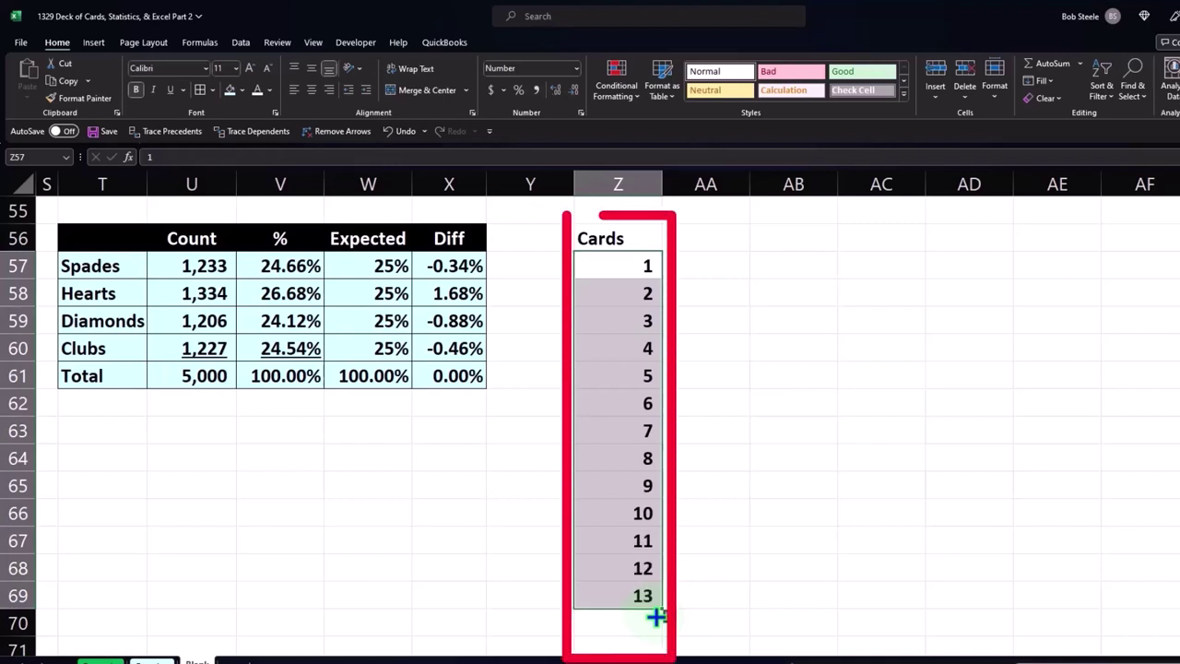
left_click(699, 268)
scroll(676, 457, "up", 1)
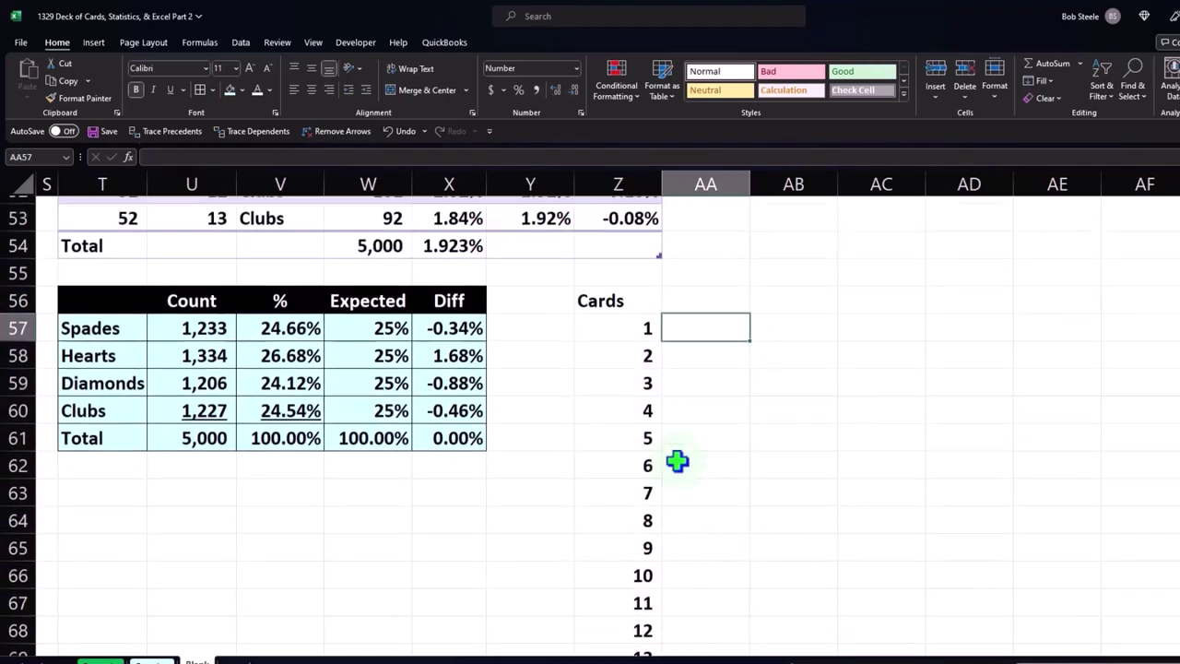
Head the adjacent column AA56 'Count'.
left_click(694, 321)
type("Counts")
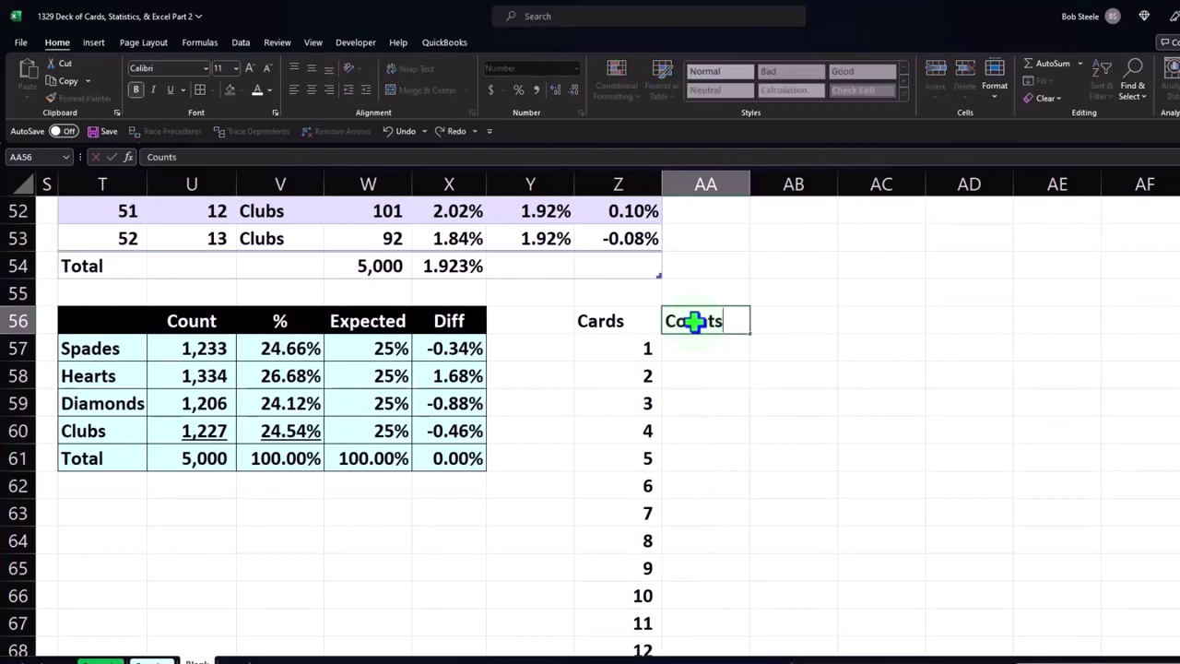
key("BackSpace")
key("Return")
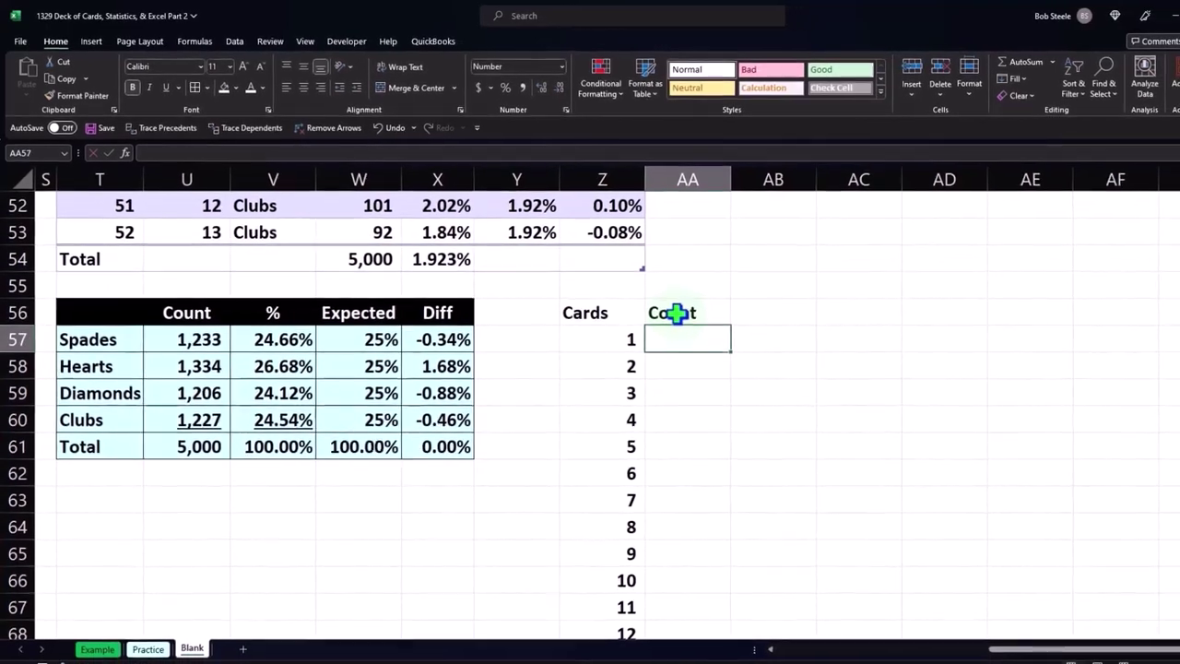
left_click(237, 377)
scroll(205, 381, "up", 1)
scroll(205, 382, "up", 3)
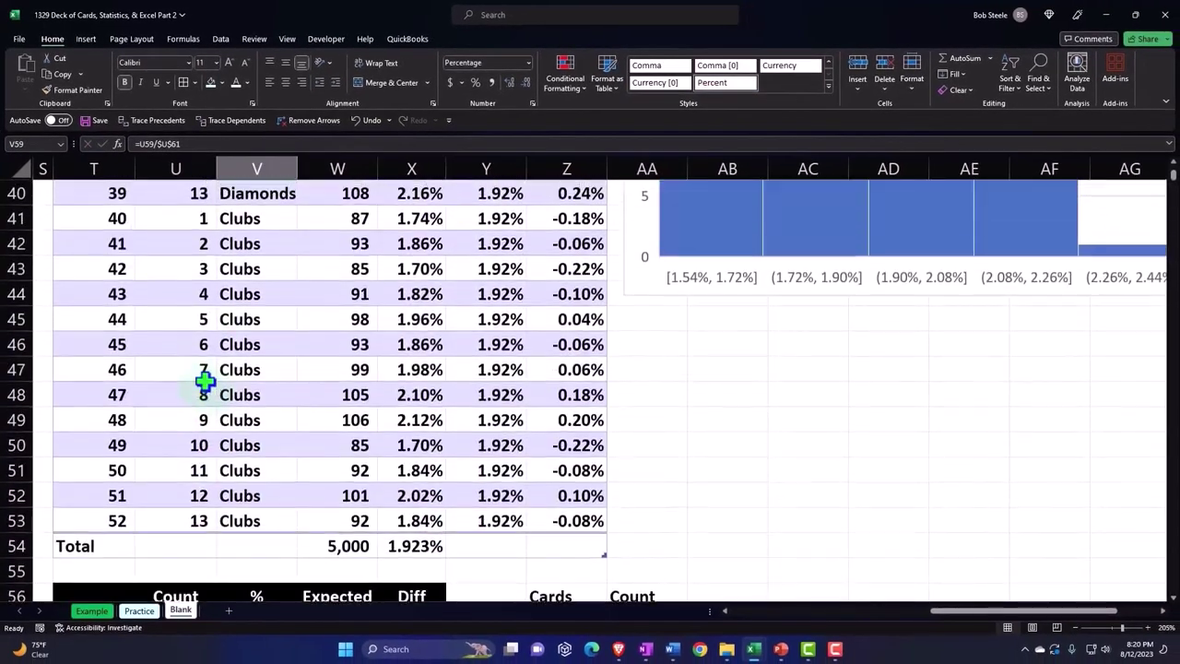
scroll(204, 382, "up", 5)
scroll(205, 382, "up", 2)
scroll(204, 382, "up", 3)
scroll(205, 382, "up", 3)
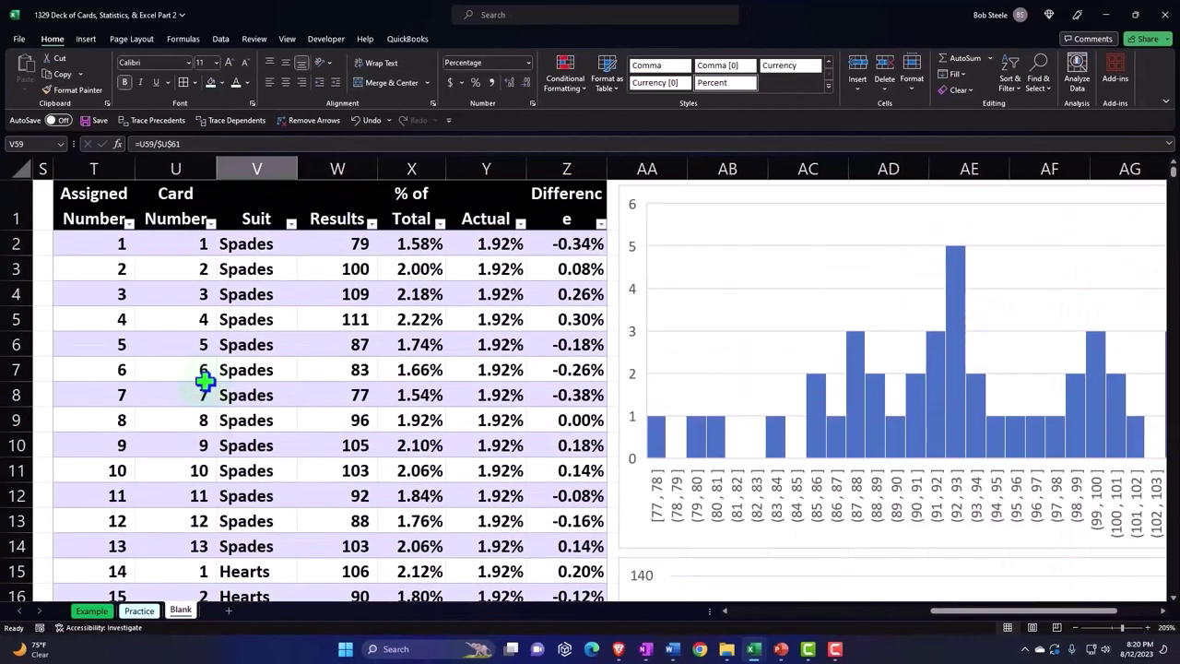
left_click(98, 242)
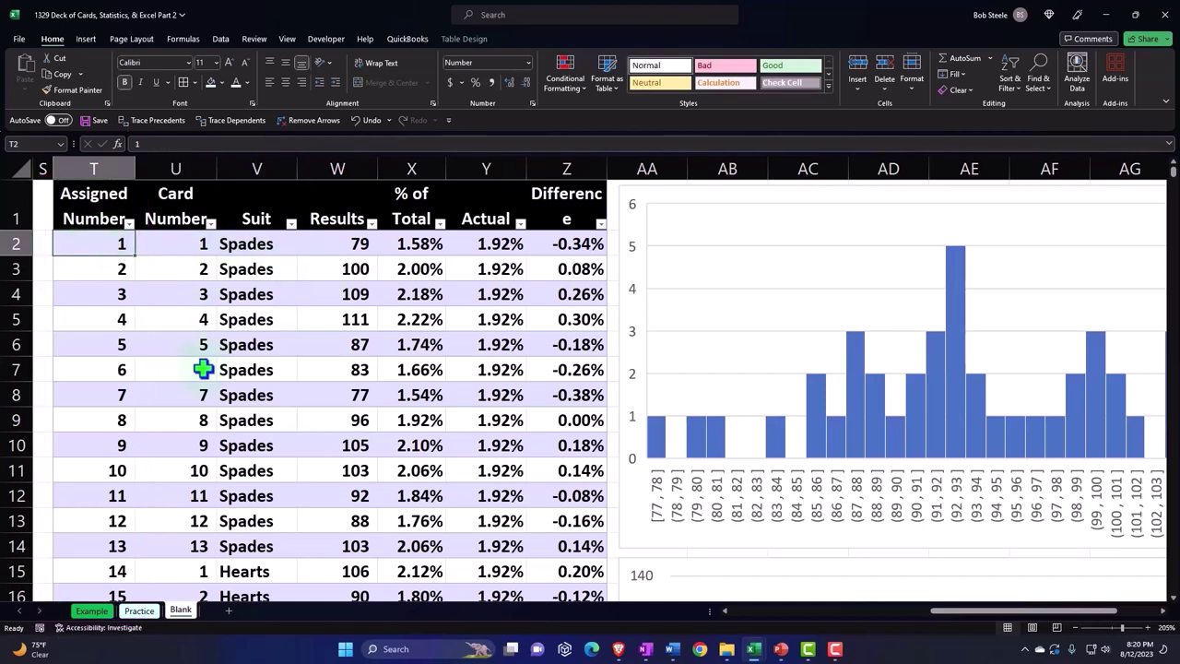
scroll(203, 369, "down", 1)
left_click(116, 498)
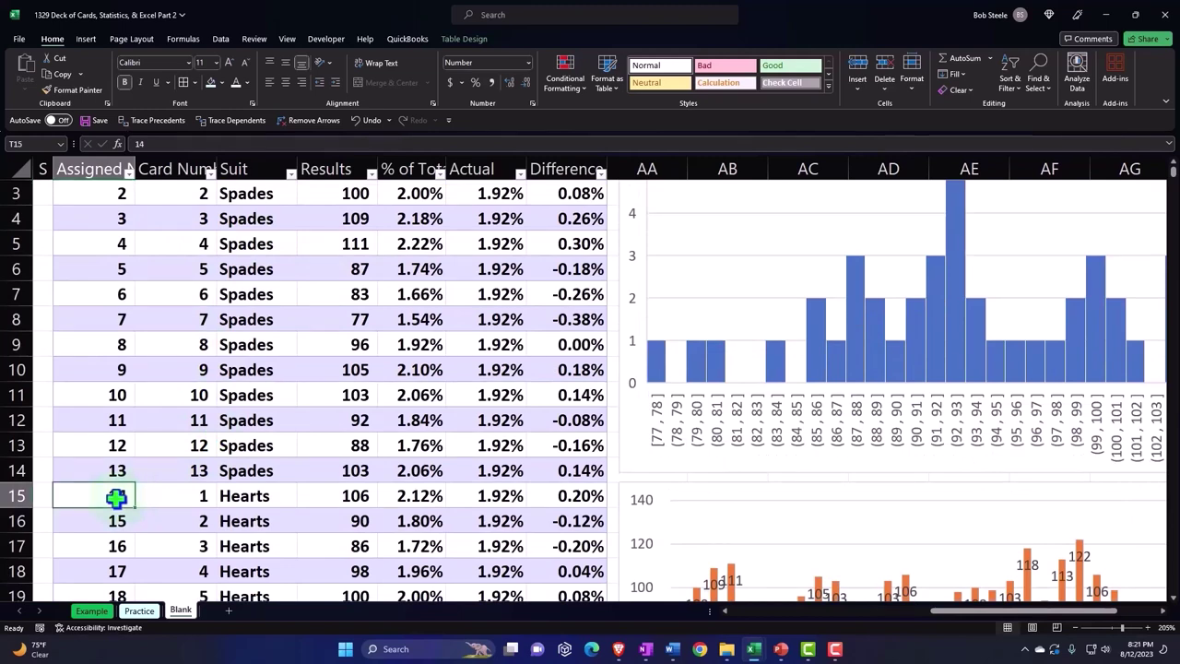
scroll(116, 498, "up", 1)
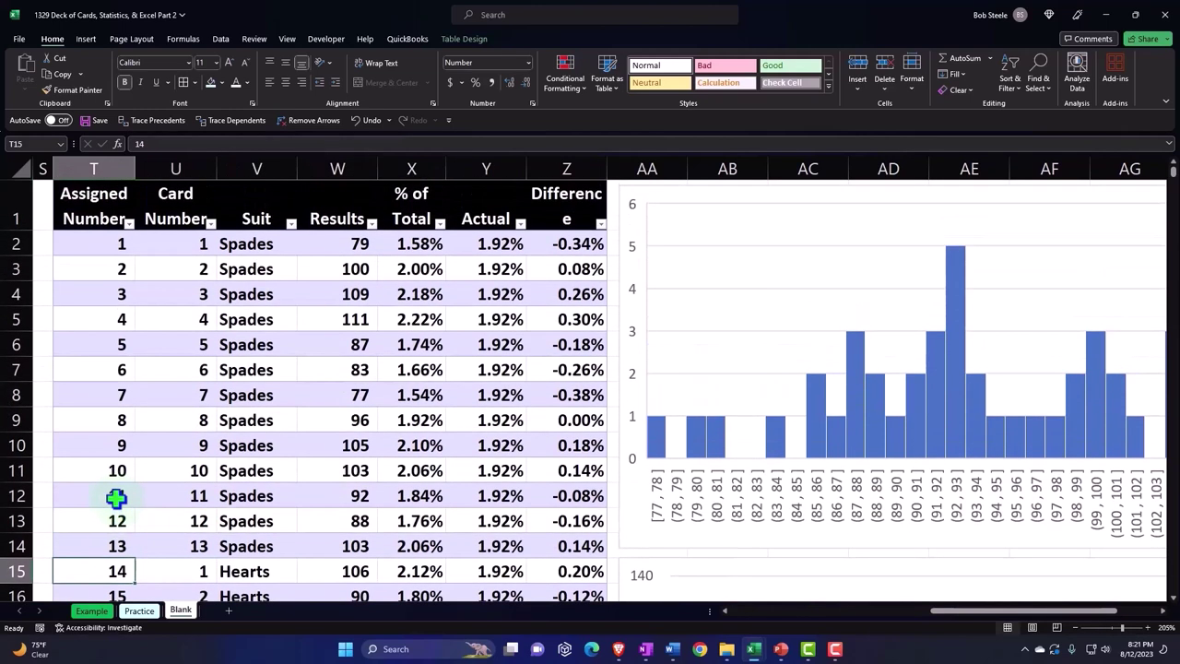
left_click(183, 247)
scroll(183, 247, "down", 1)
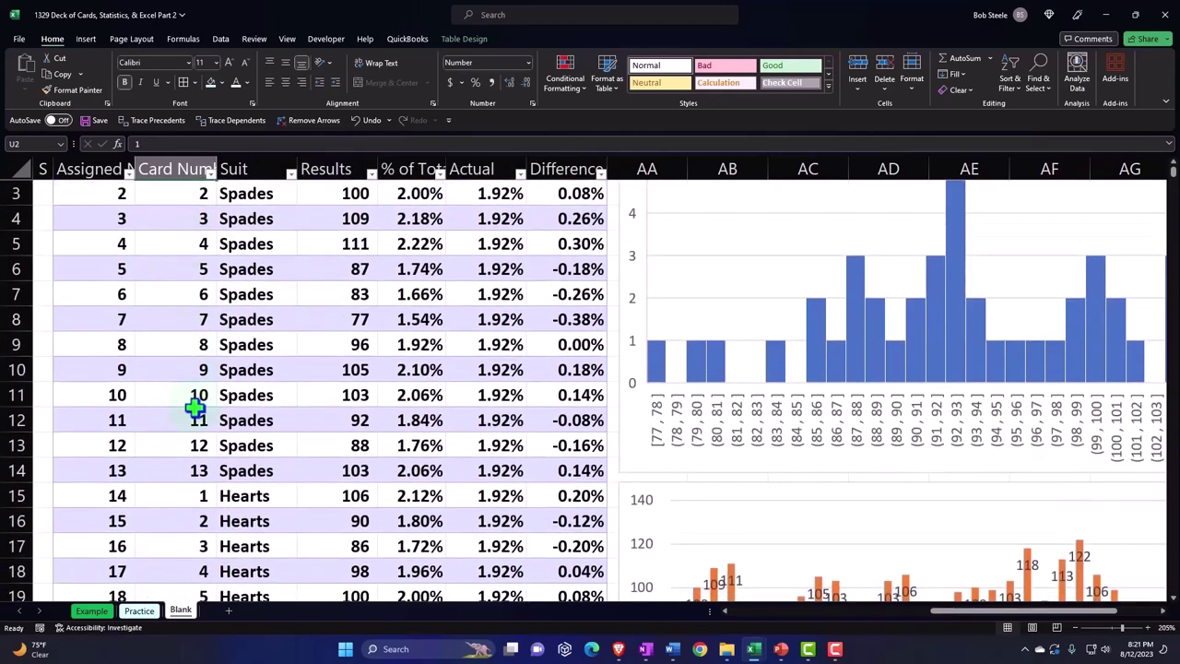
left_click(192, 501)
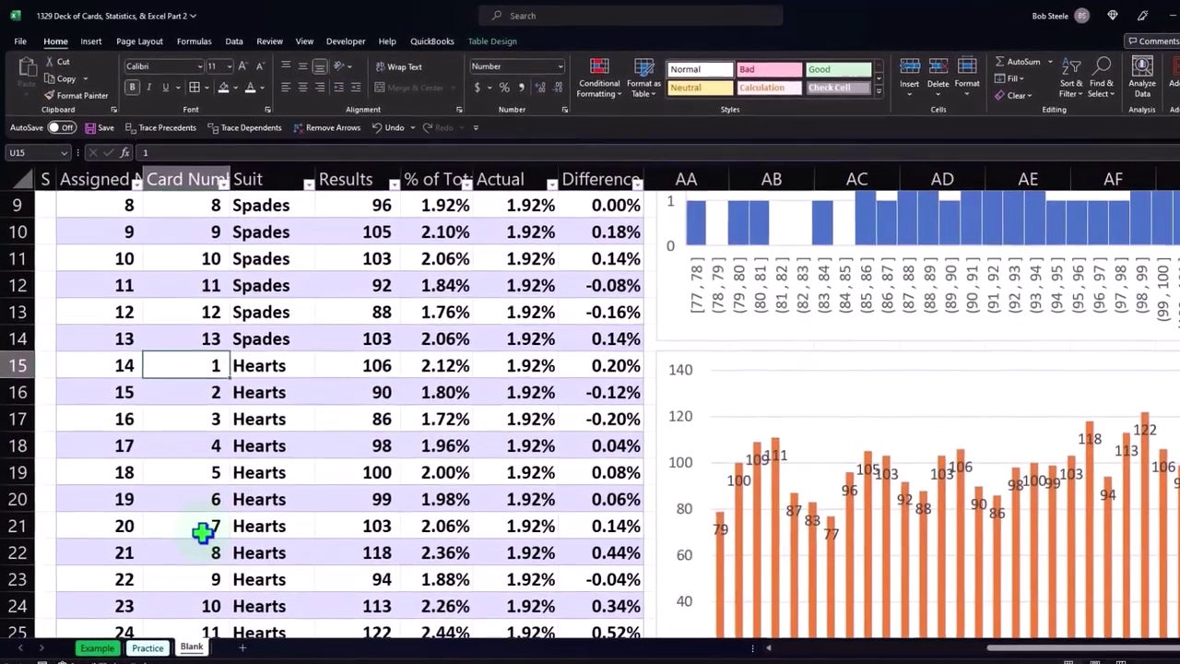
scroll(219, 426, "up", 3)
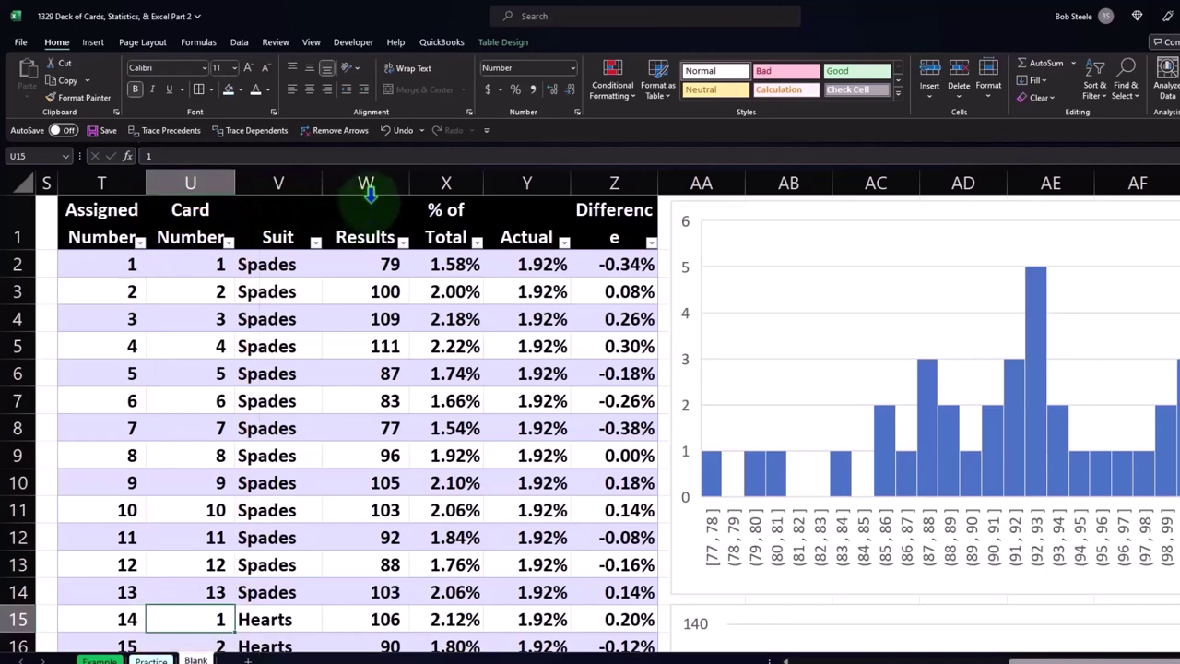
scroll(504, 414, "down", 3)
scroll(506, 415, "down", 5)
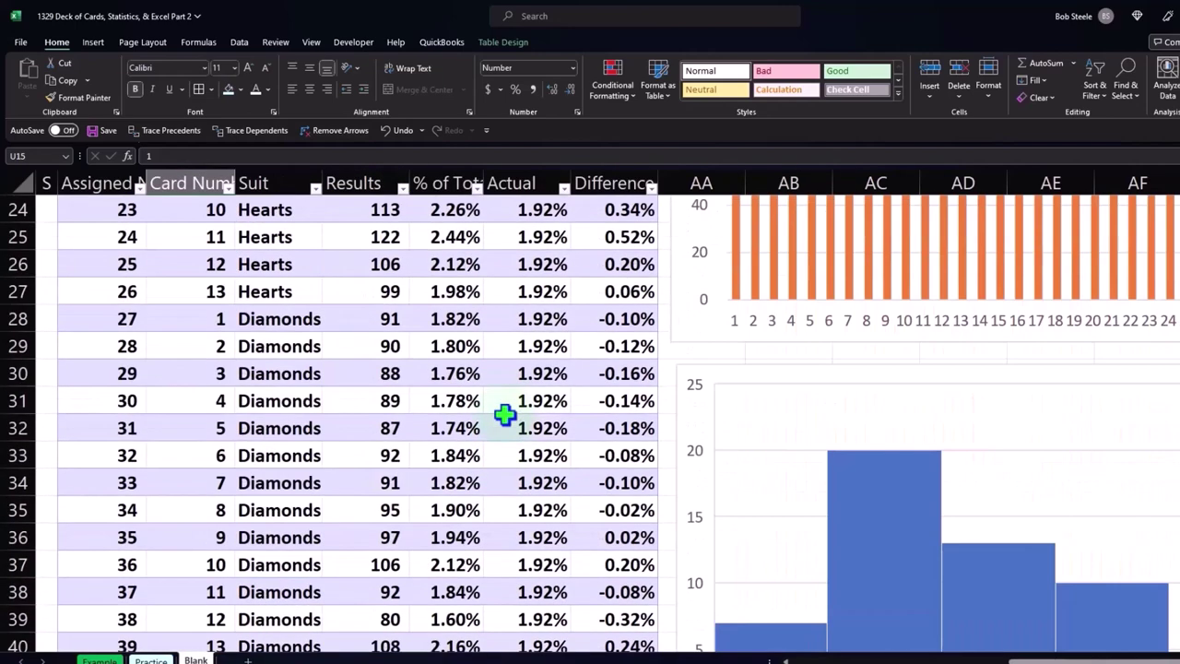
scroll(505, 414, "down", 4)
scroll(504, 414, "down", 5)
Start a SUMIFS in AA57 using Table1923[Results] as the sum range.
left_click(696, 373)
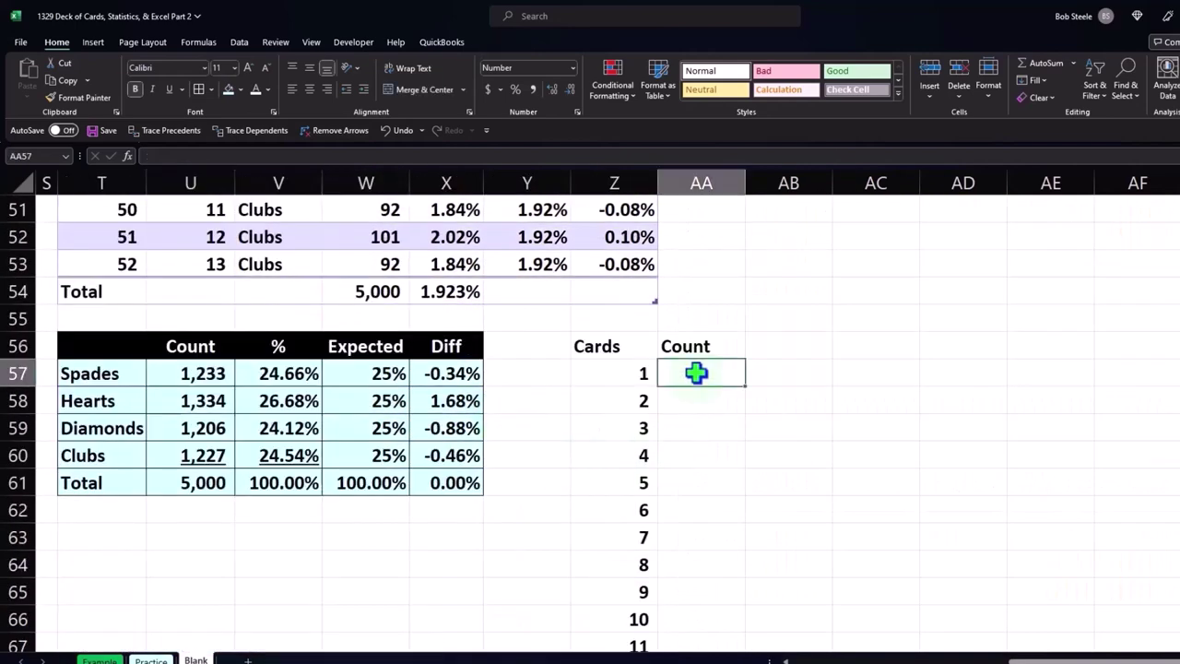
type("=sum")
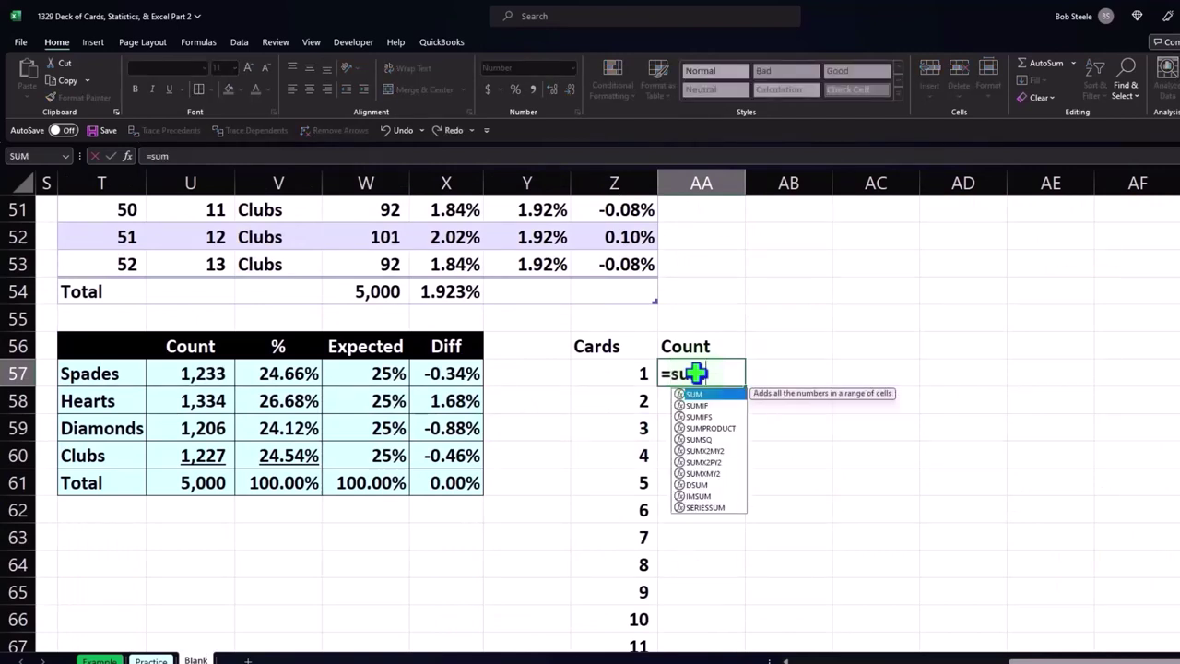
type("if")
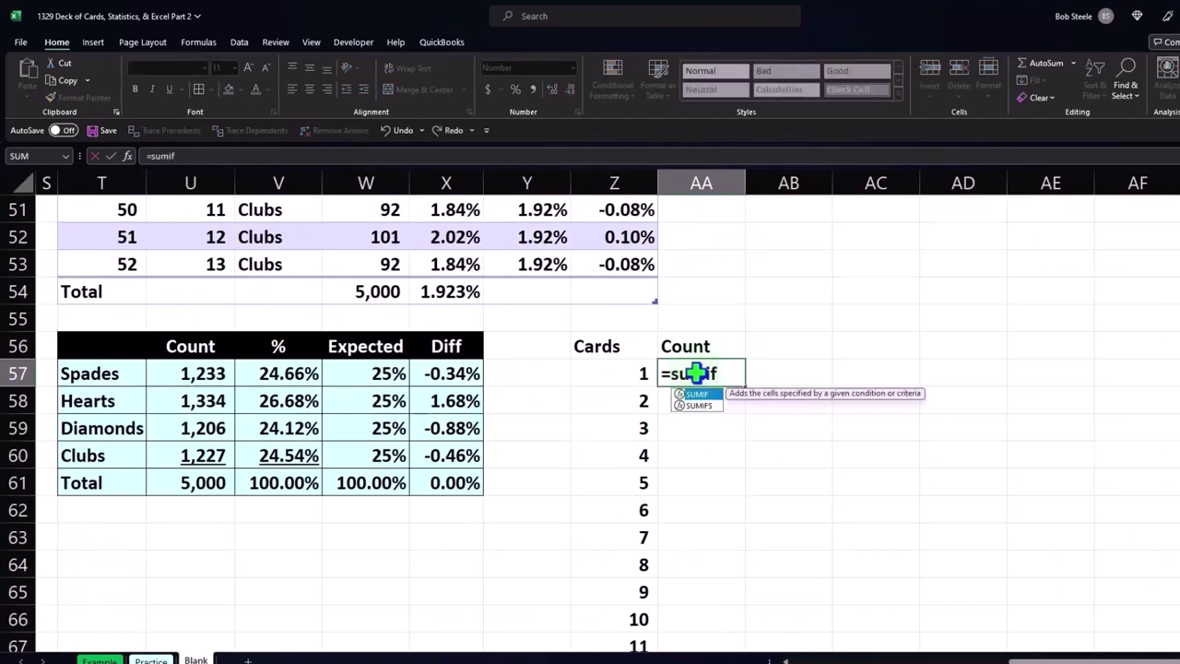
type("s")
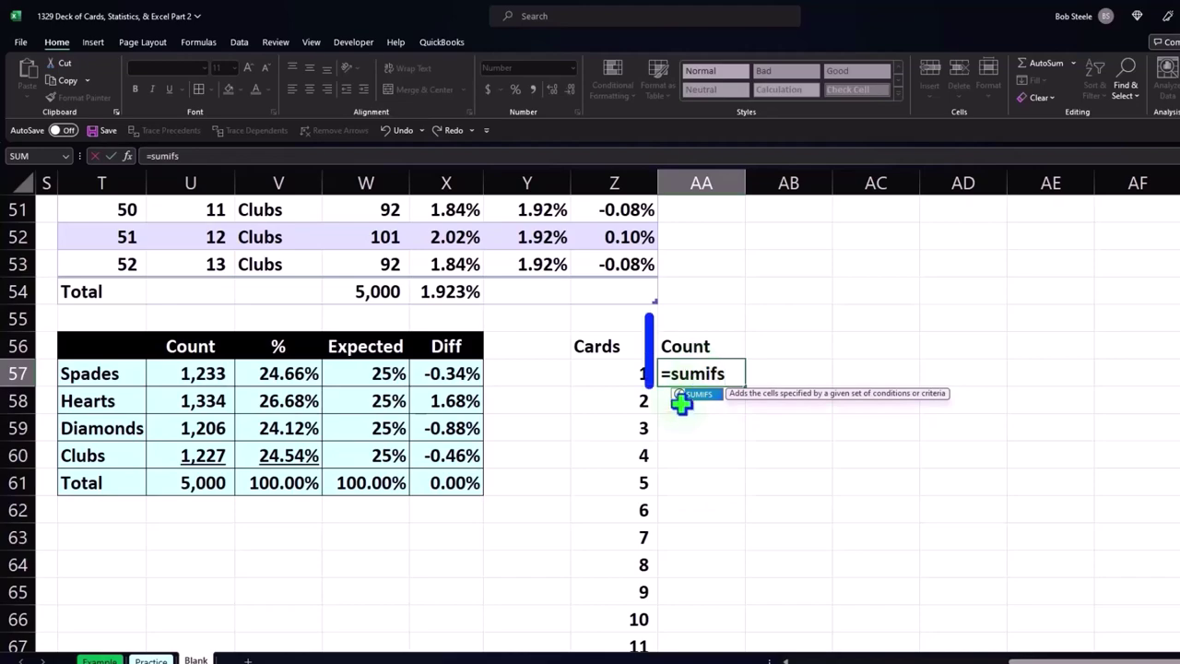
key("Tab")
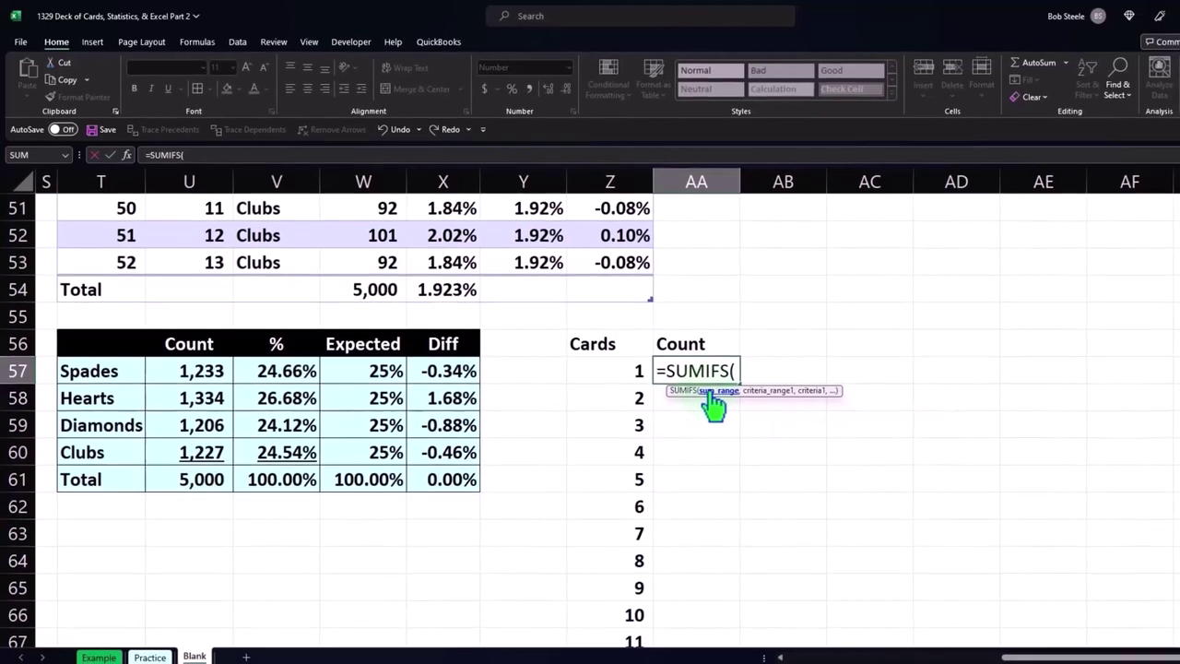
scroll(308, 385, "up", 4)
scroll(303, 378, "up", 8)
scroll(302, 378, "up", 4)
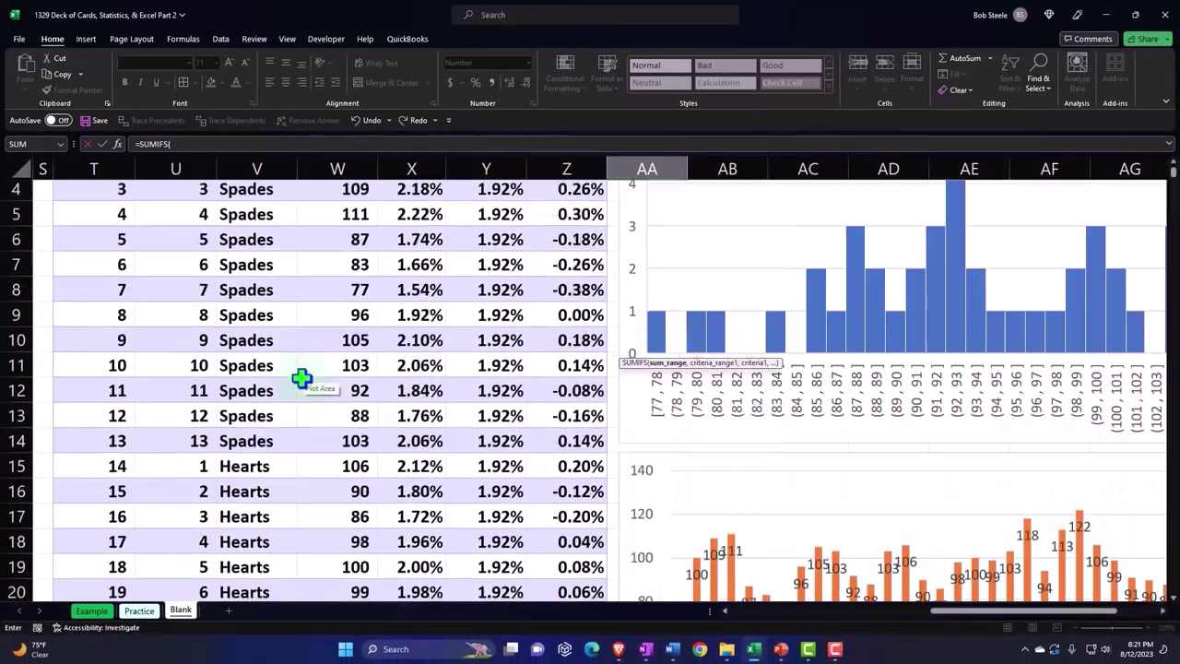
scroll(318, 355, "up", 1)
left_click(341, 181)
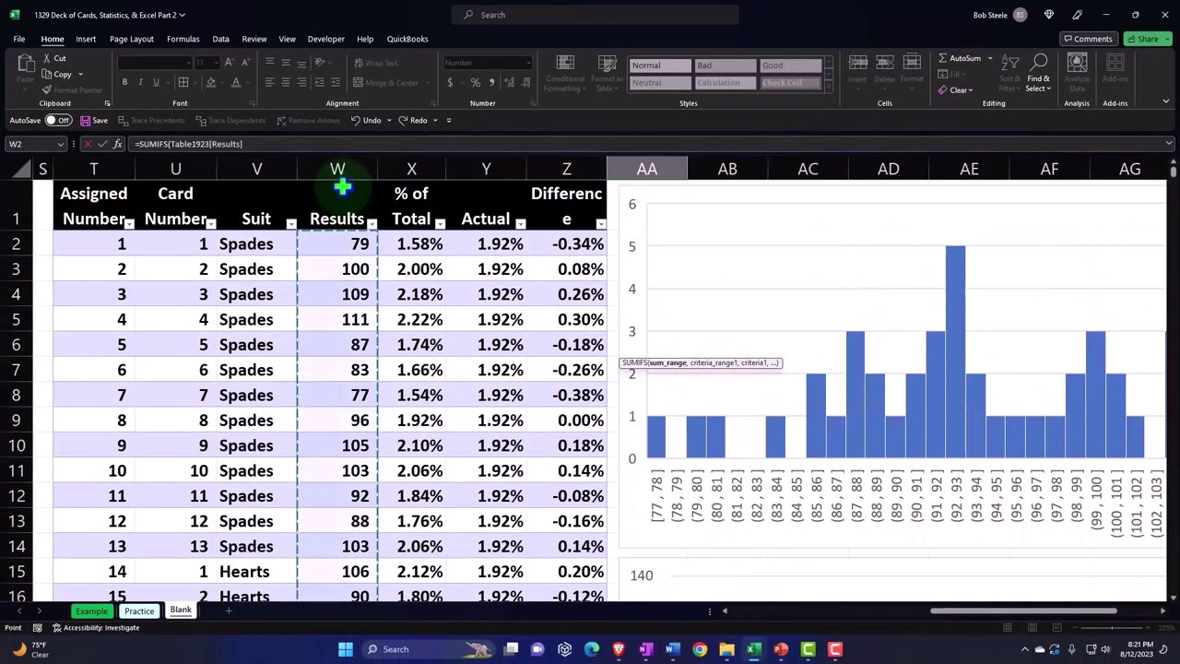
scroll(456, 351, "down", 5)
scroll(470, 369, "down", 8)
scroll(470, 369, "down", 4)
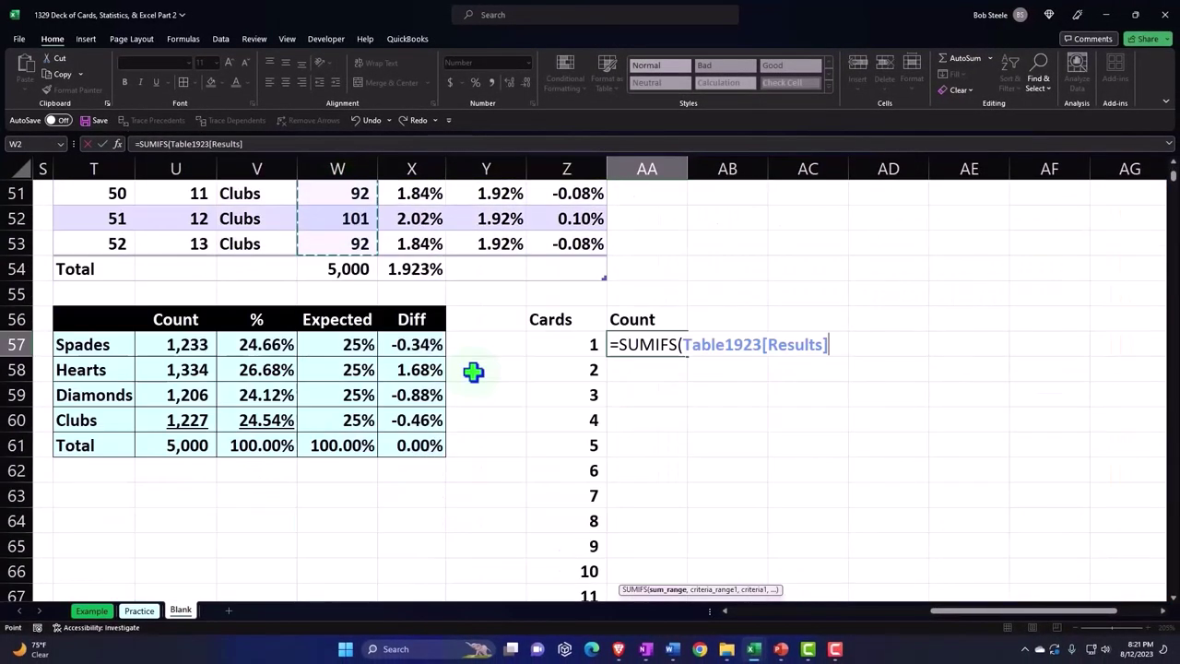
type(",")
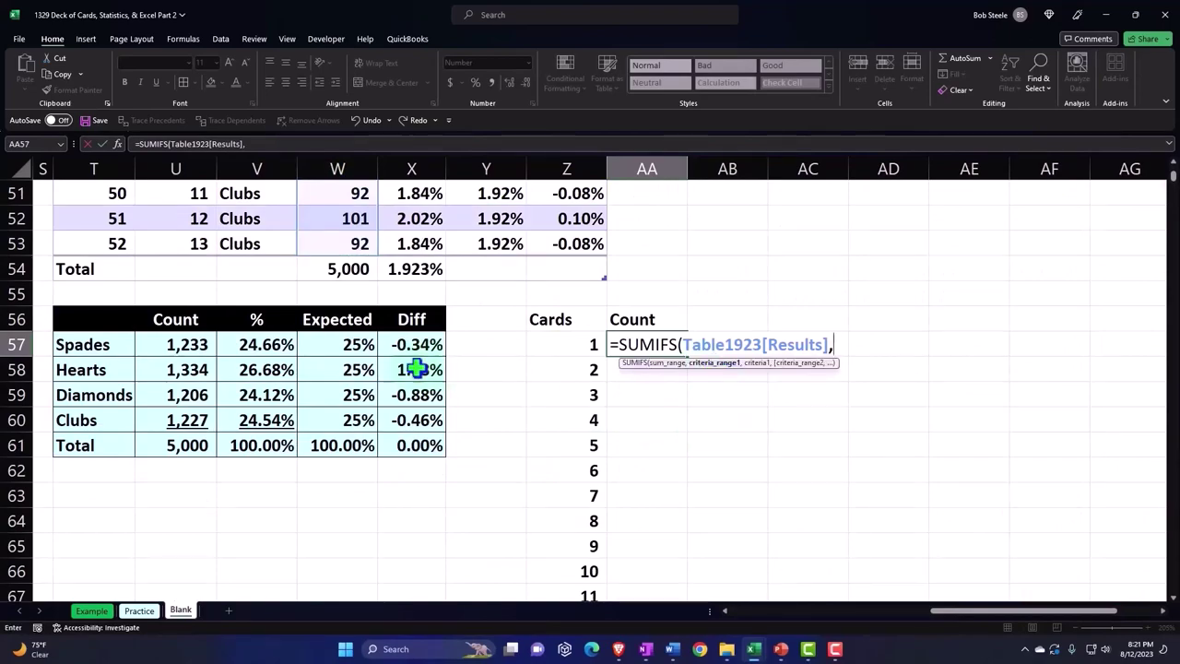
Add Table1923[Card Number] matched against Z57 as the criterion, giving 363.
scroll(255, 449, "up", 4)
scroll(256, 446, "up", 7)
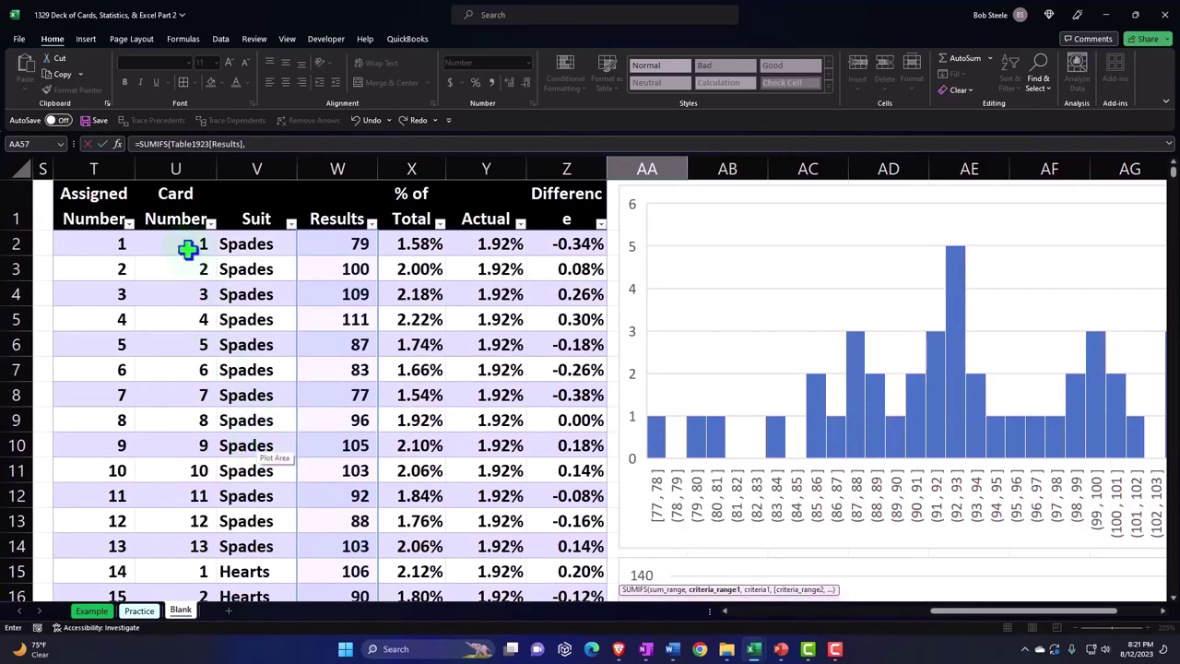
left_click(175, 173)
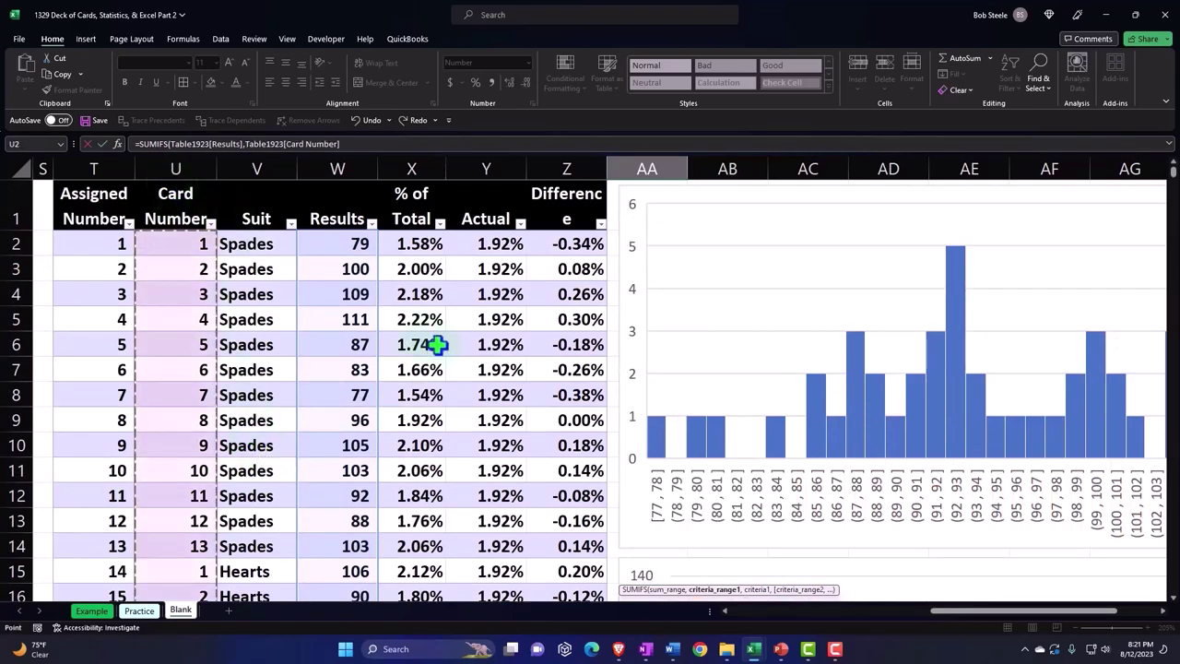
scroll(497, 406, "down", 4)
scroll(515, 437, "down", 8)
scroll(514, 437, "down", 3)
scroll(515, 437, "down", 2)
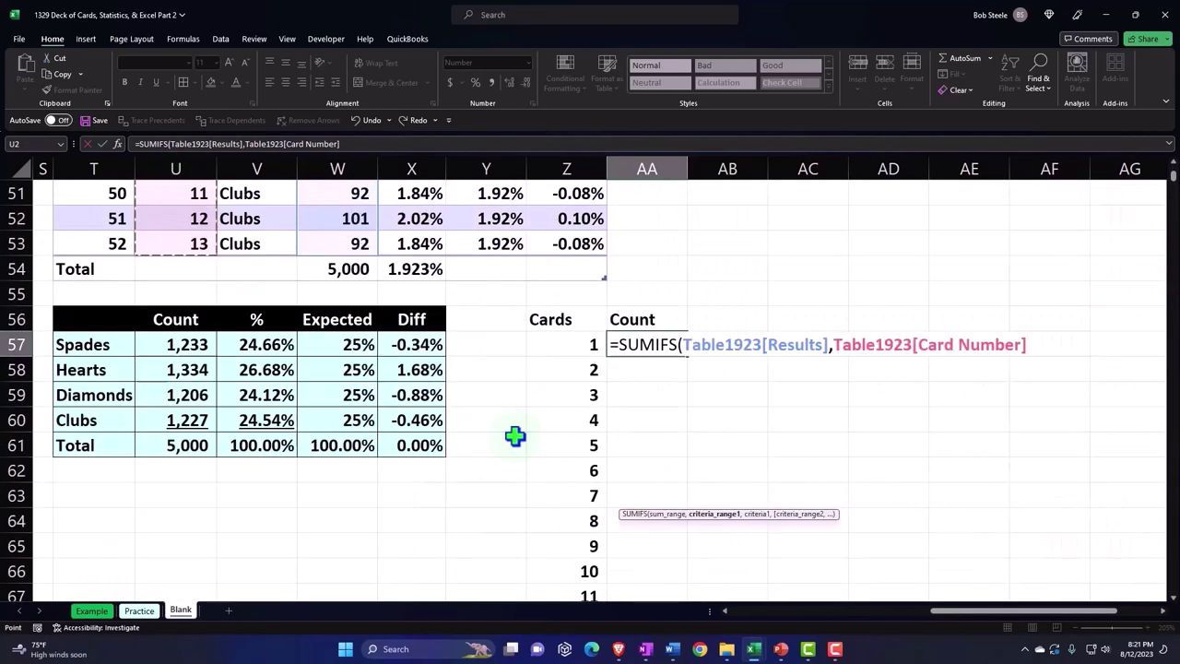
type(",")
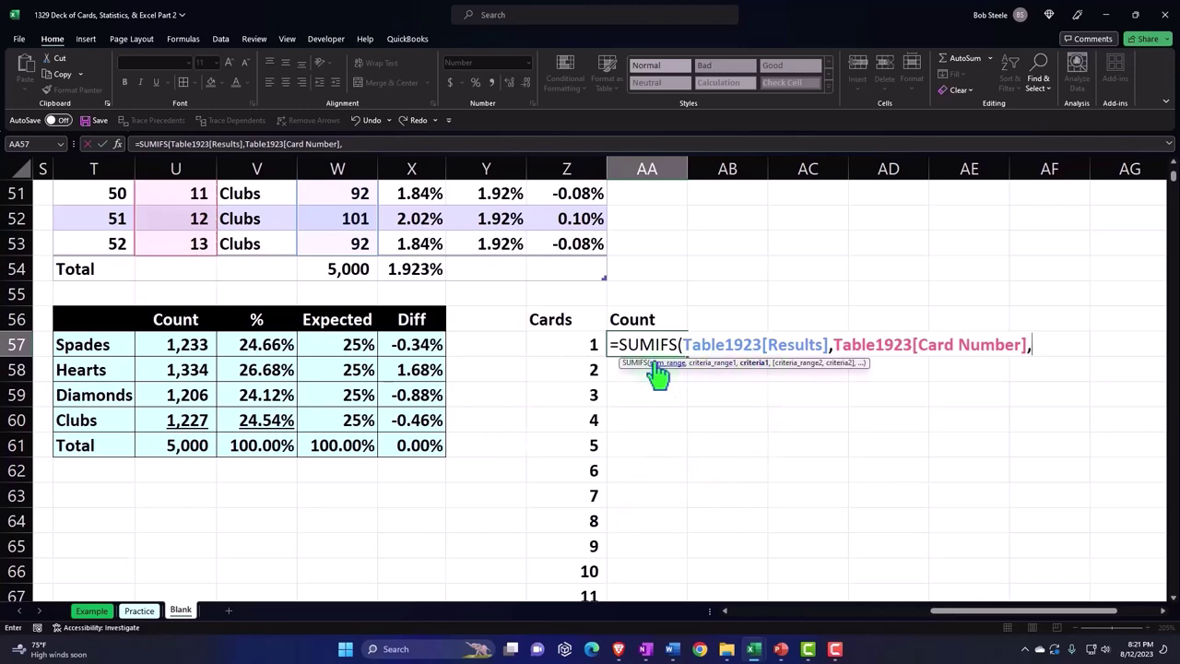
left_click(584, 339)
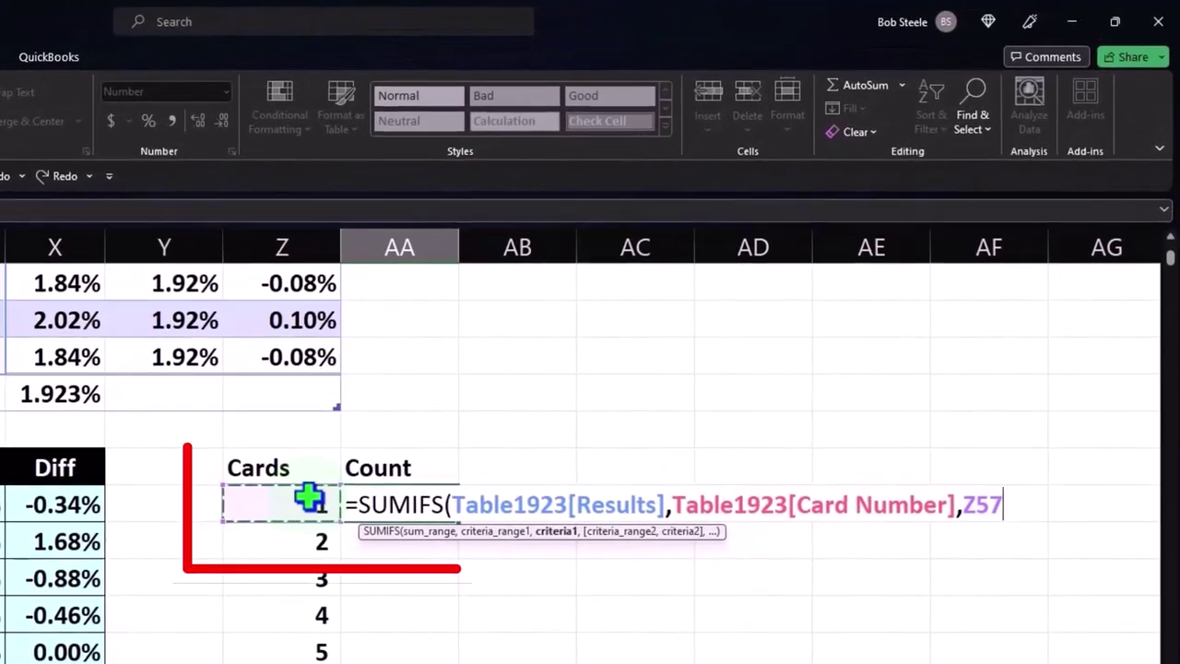
key("Return")
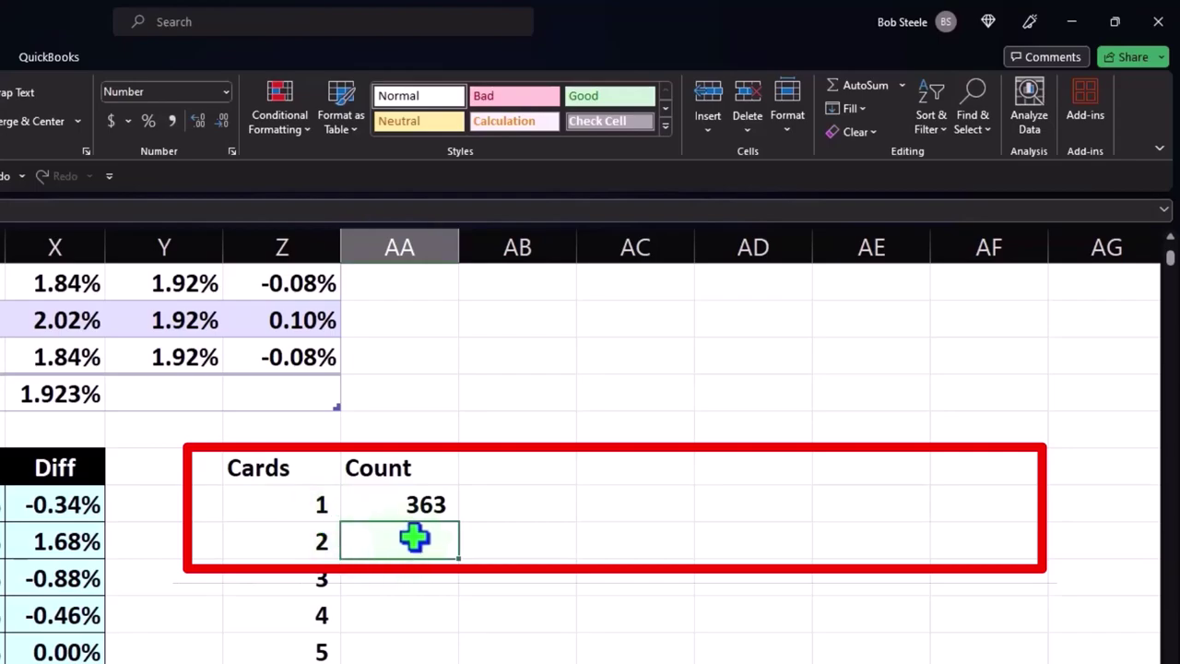
left_click(445, 505)
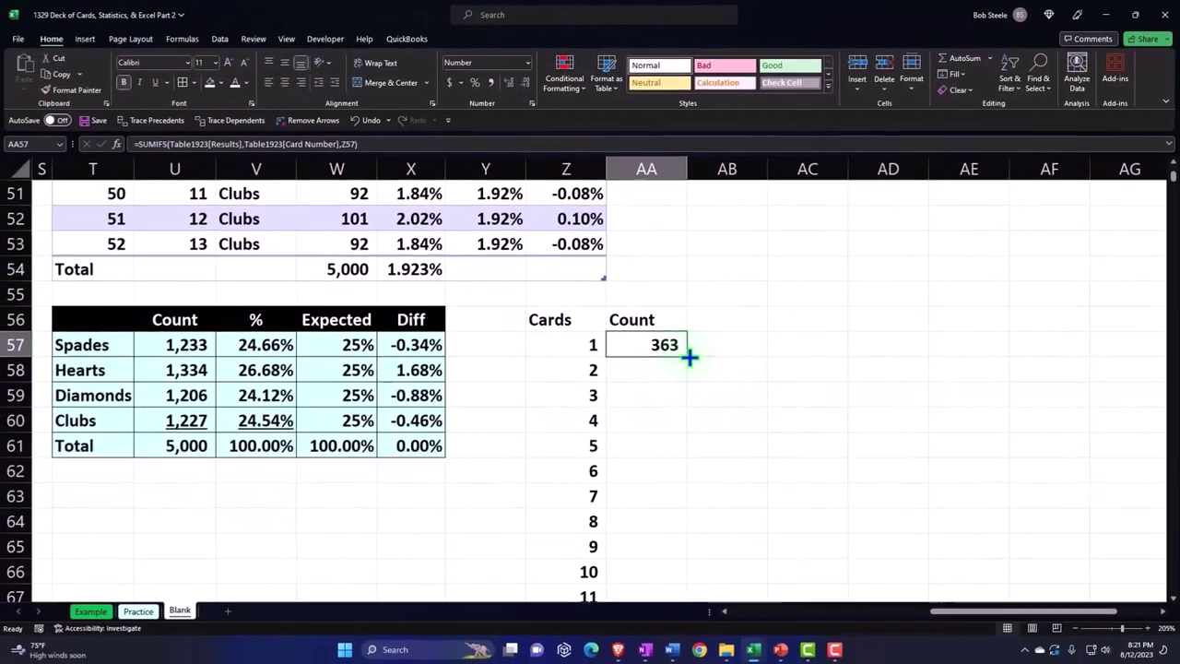
Fill the SUMIFS counts down to card 13 and add a Total row =SUM(AA57:AA69) showing 5,000.
mouse_move(687, 357)
left_mouse_down()
mouse_move(666, 546)
mouse_move(651, 559)
left_mouse_up()
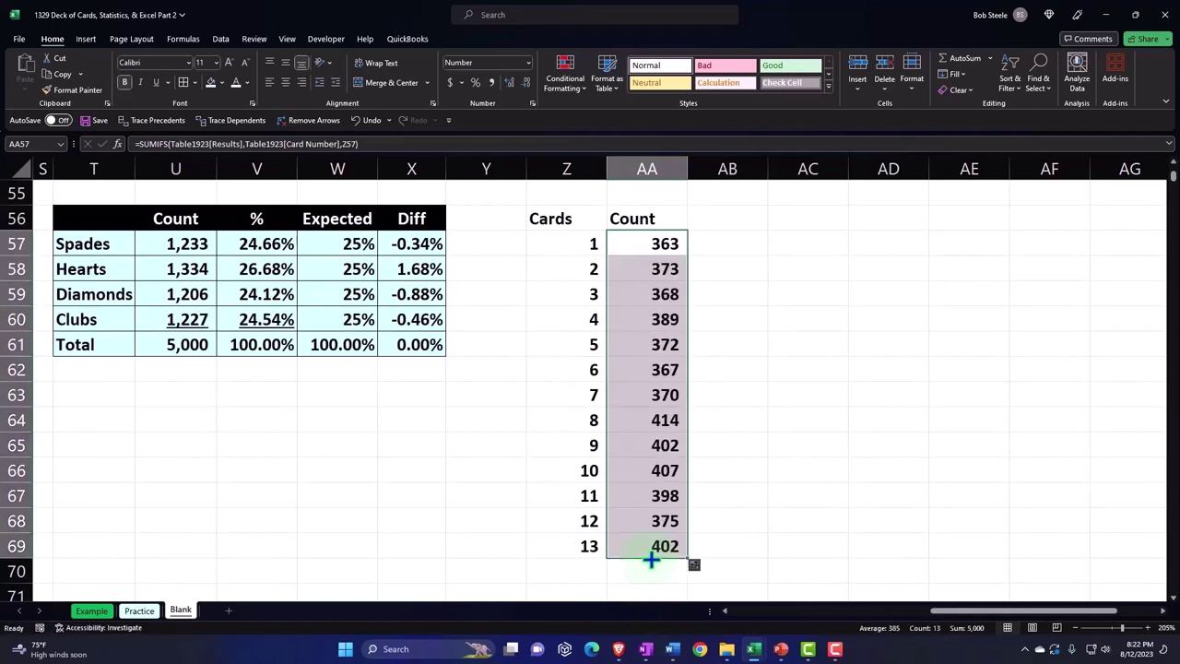
left_click(558, 577)
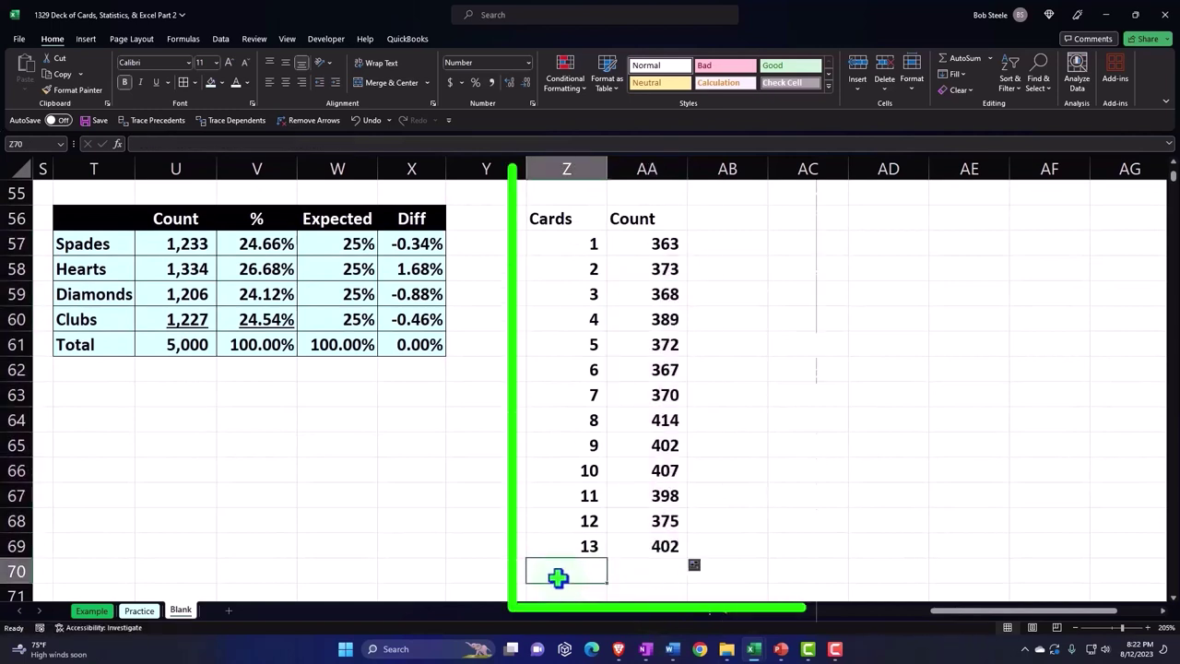
type("Total")
key("Tab")
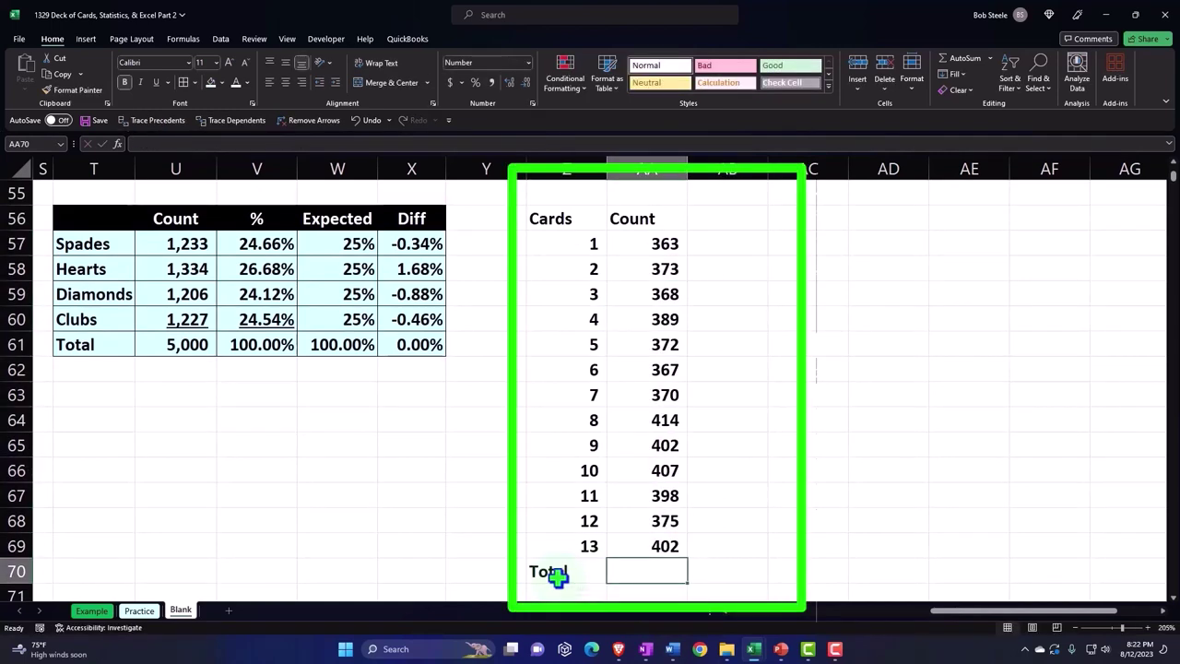
type("=sum(")
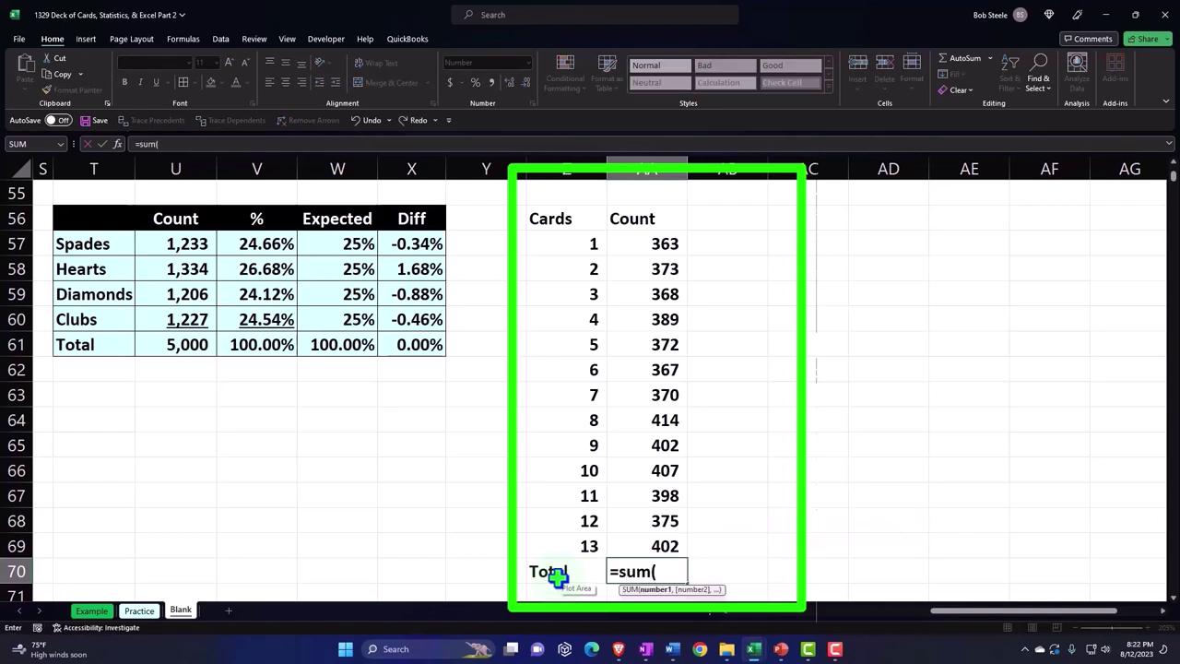
key("Up")
key("shift+Up")
key("shift+Up")
key("shift+Up")
key("shift+Up")
key("shift+Up")
key("shift+Up")
key("shift+Up")
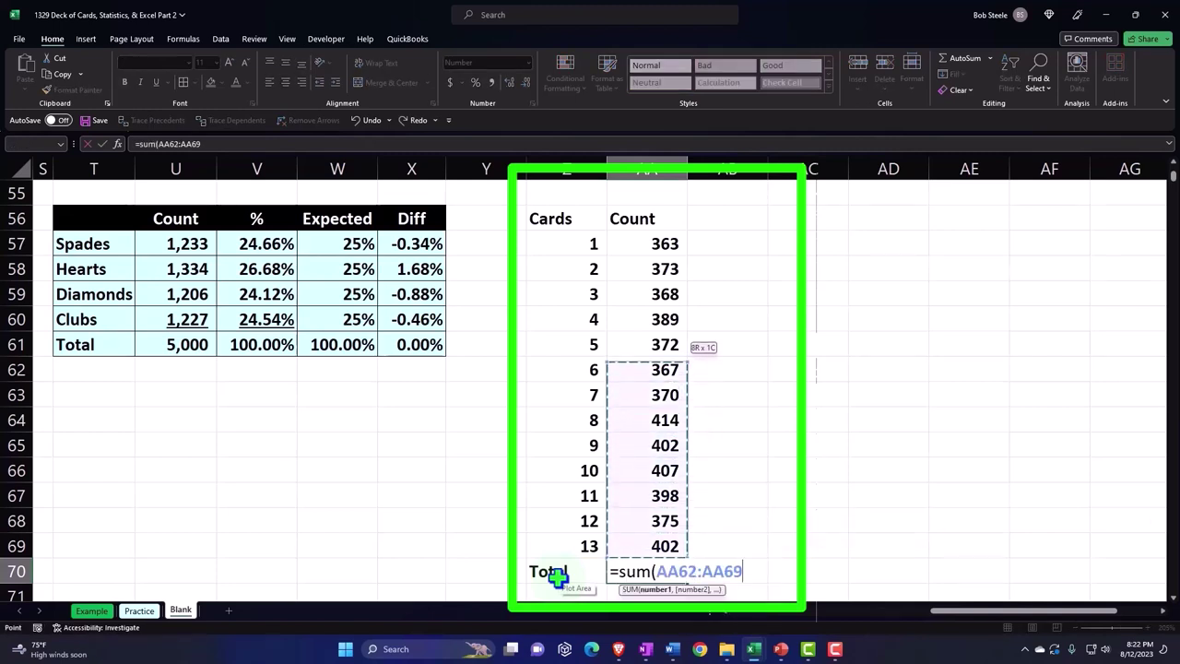
key("shift+Up")
key("shift+Up")
key("shift+Up")
key("shift+Up")
key("shift+Up")
key("Return")
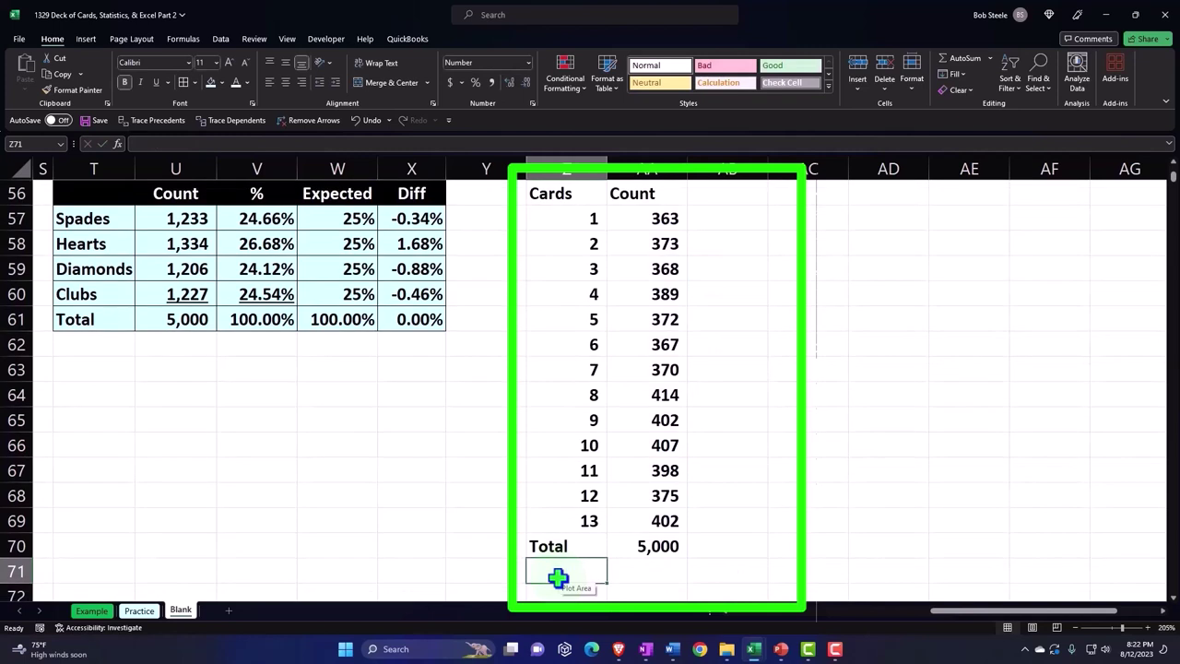
key("Up")
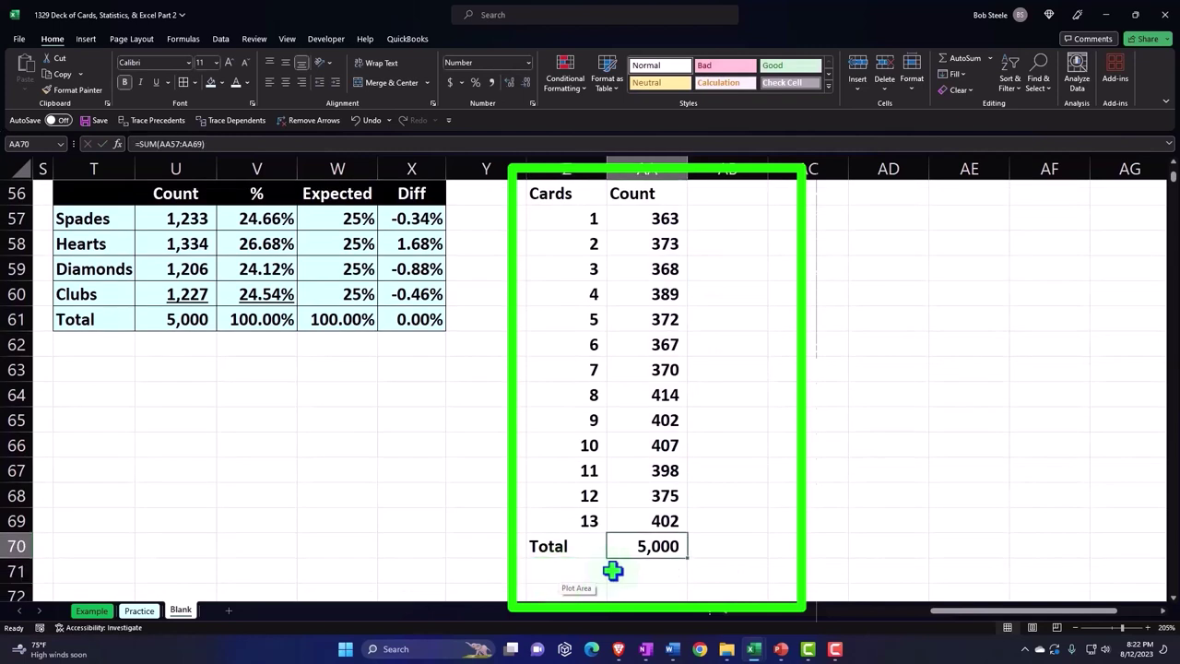
left_click(734, 222)
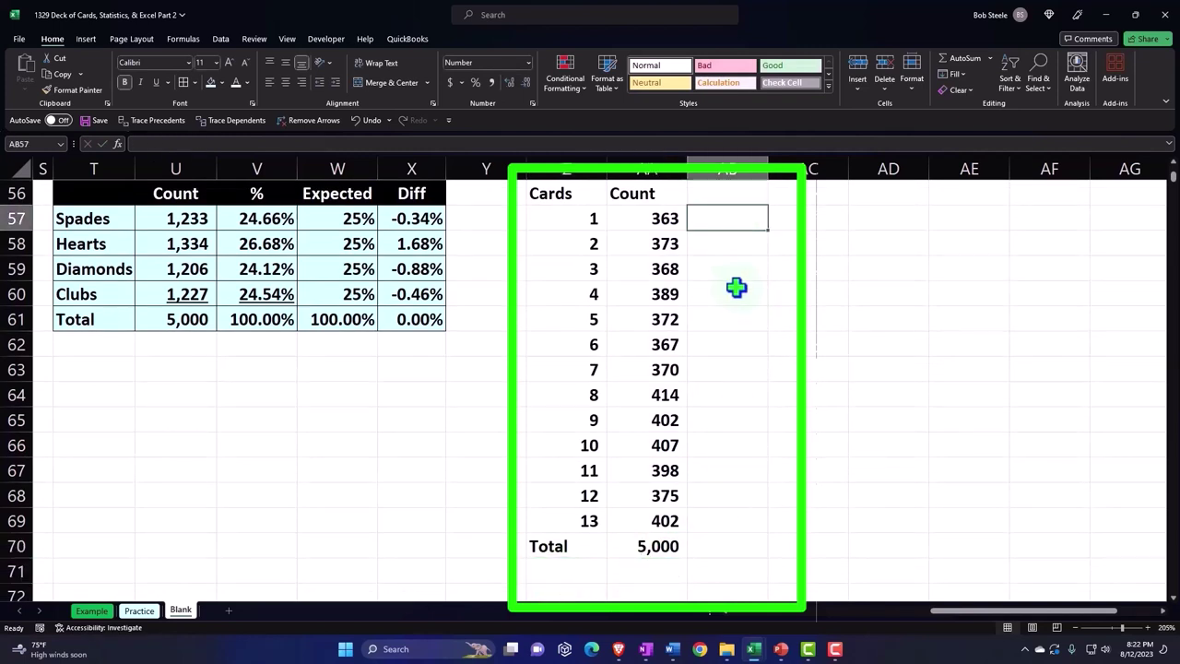
key("Up")
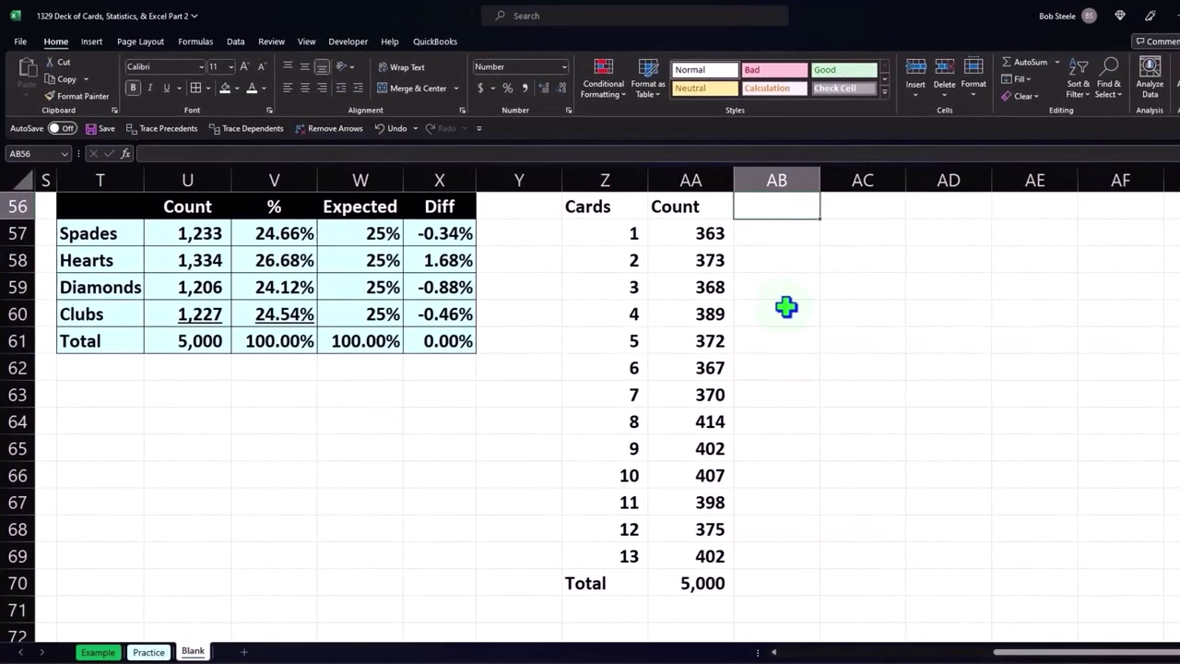
Head AB56 '% of Total' and enter =AA57/$AA$70 for card 1.
type("% of Total")
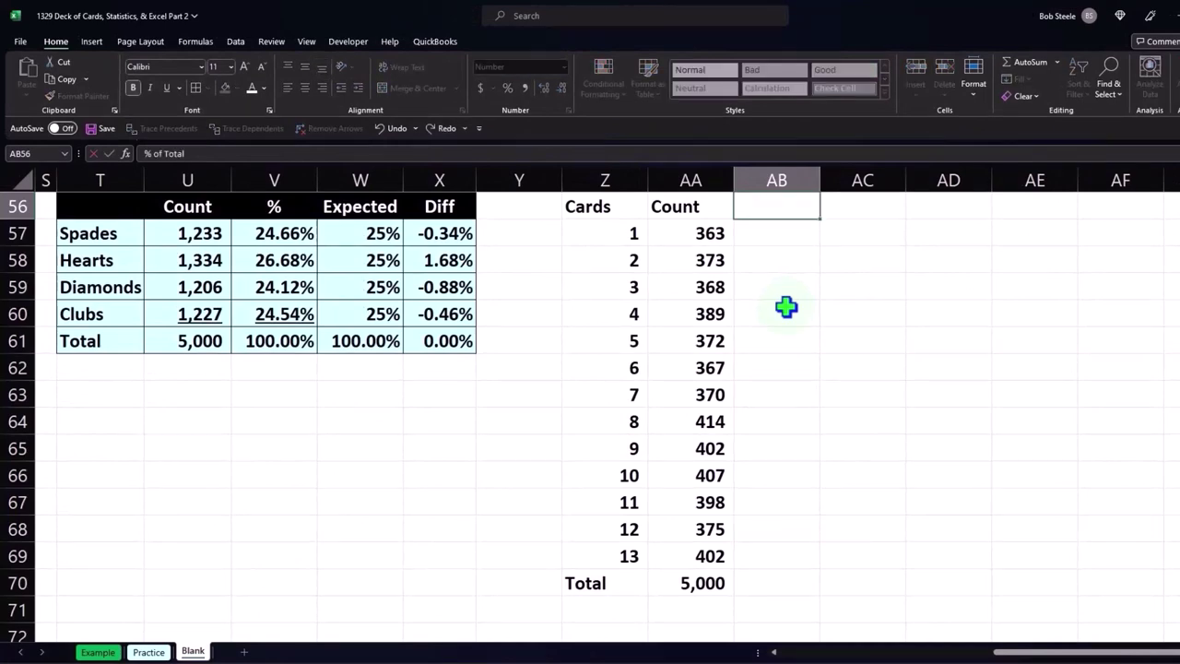
key("Return")
type("=")
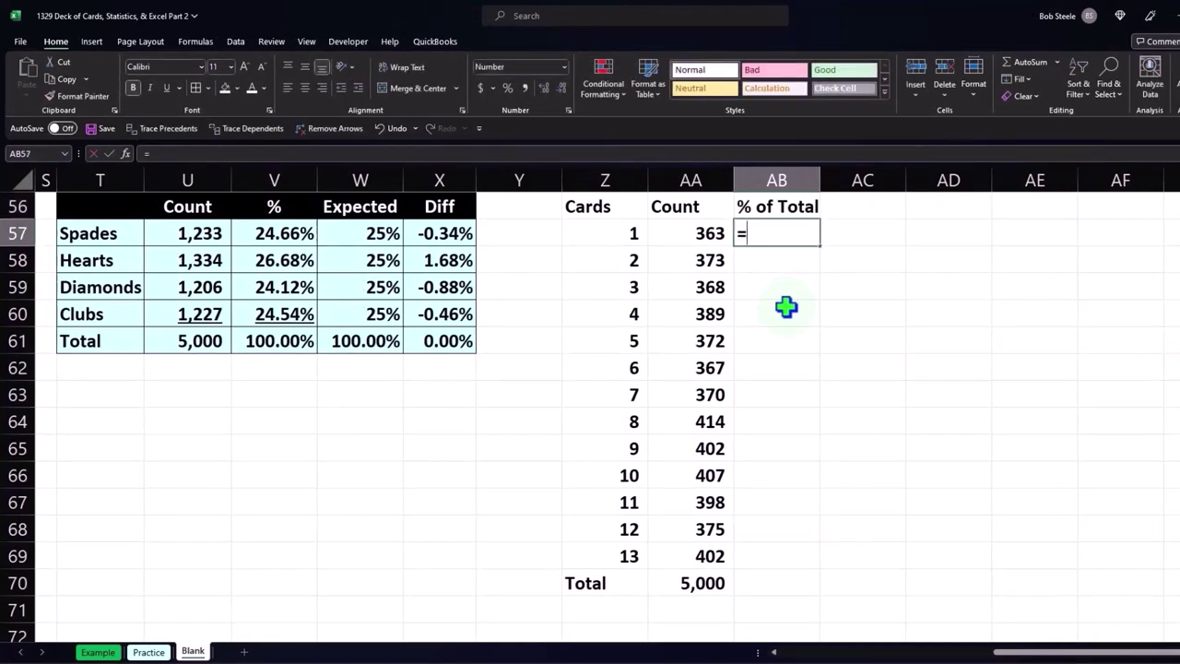
key("Left")
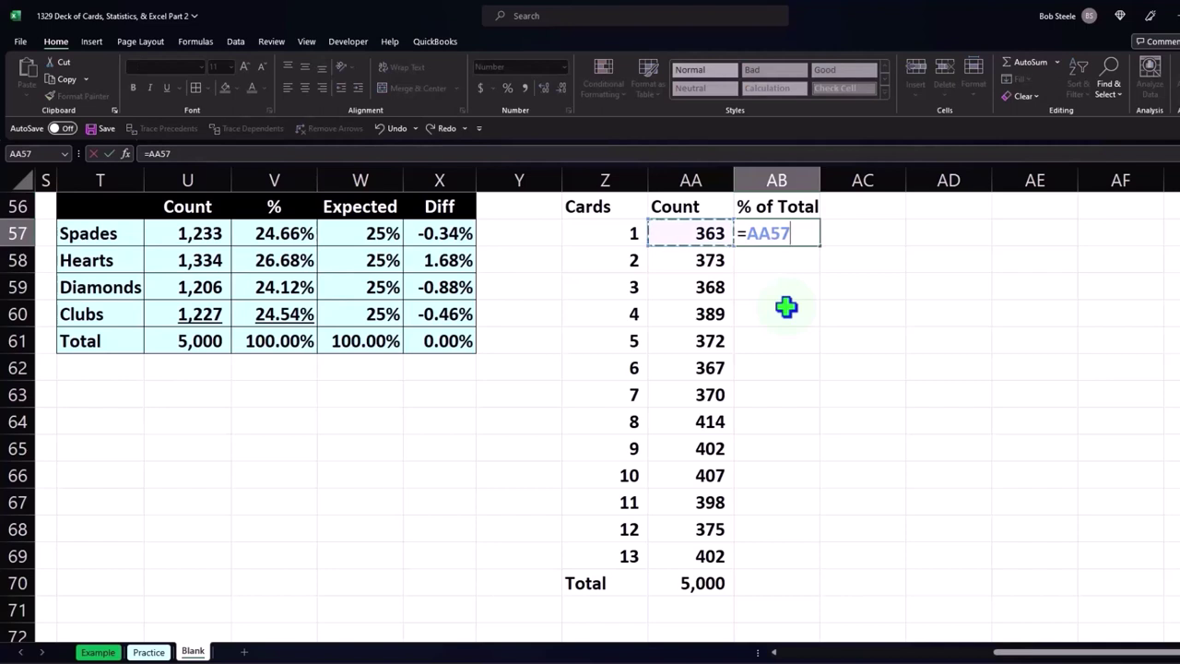
type("/")
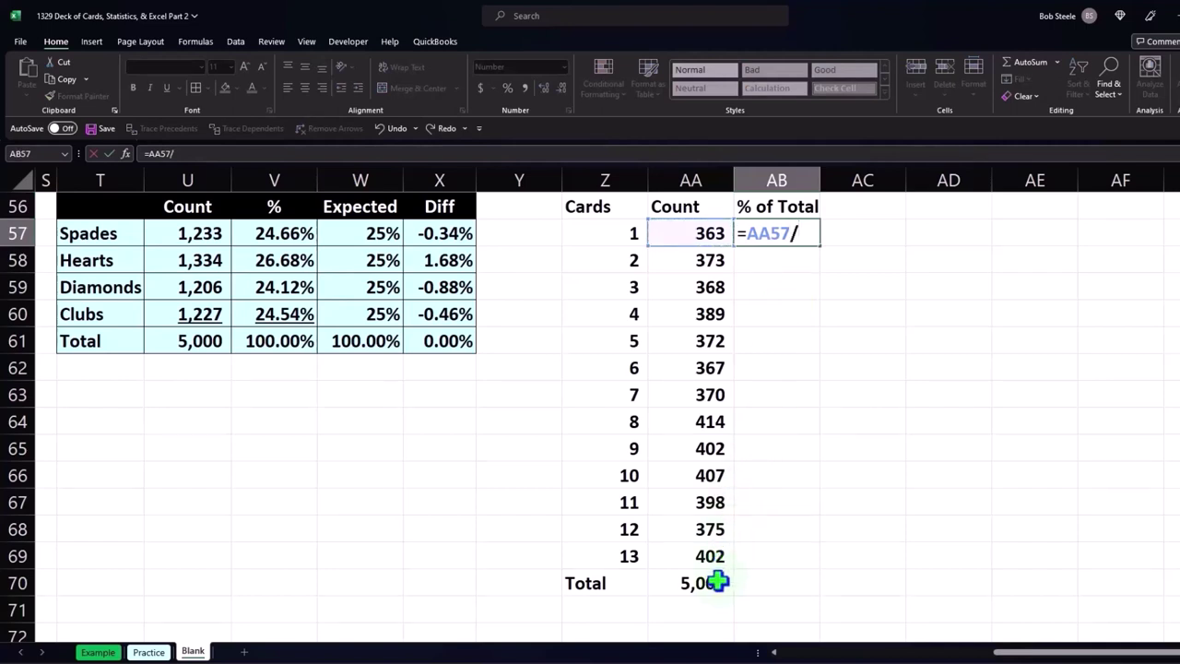
left_click(718, 582)
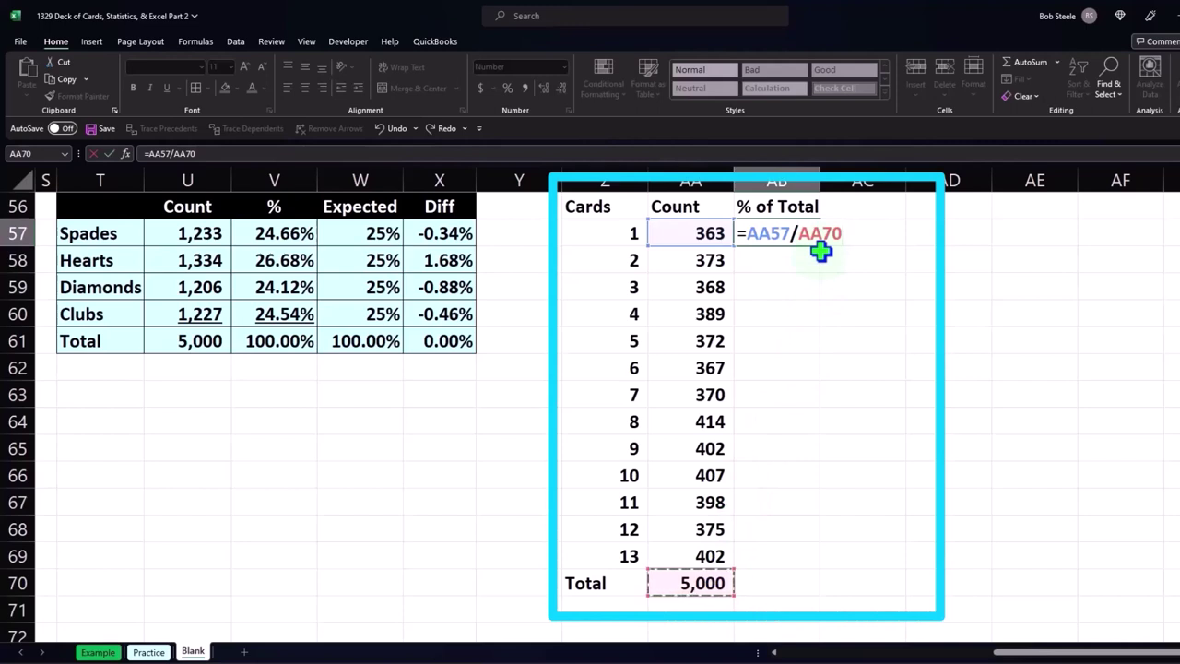
key("F4")
key("Return")
Format the share as a two-decimal percentage and fill it down through card 13.
left_click(797, 233)
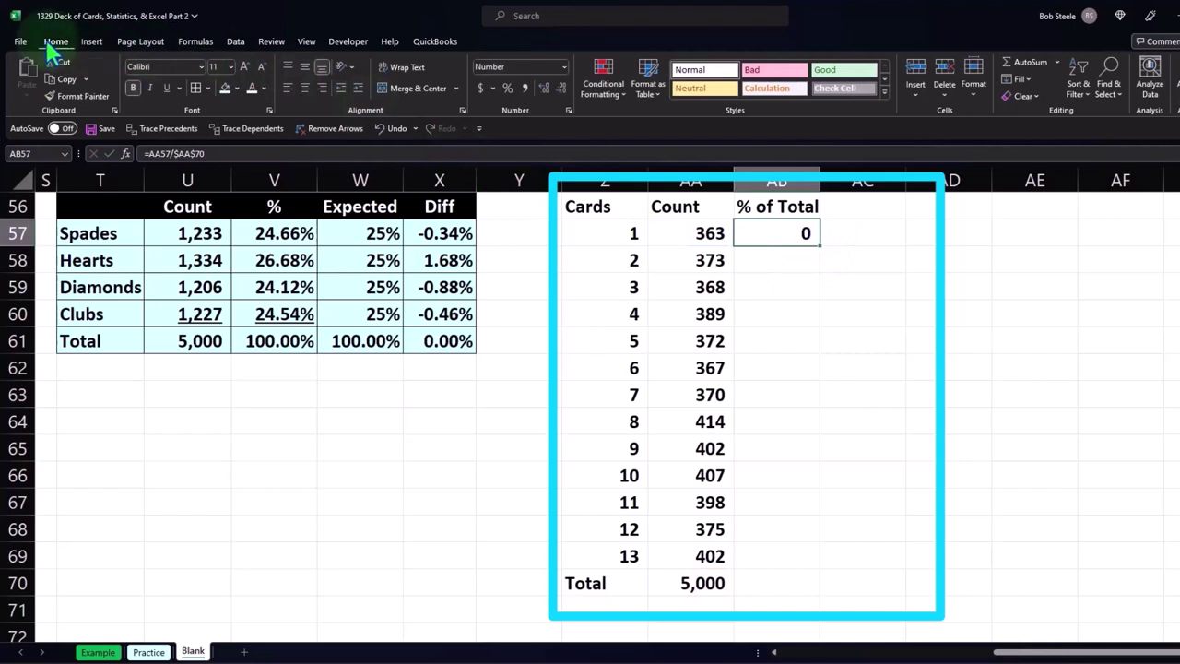
left_click(507, 89)
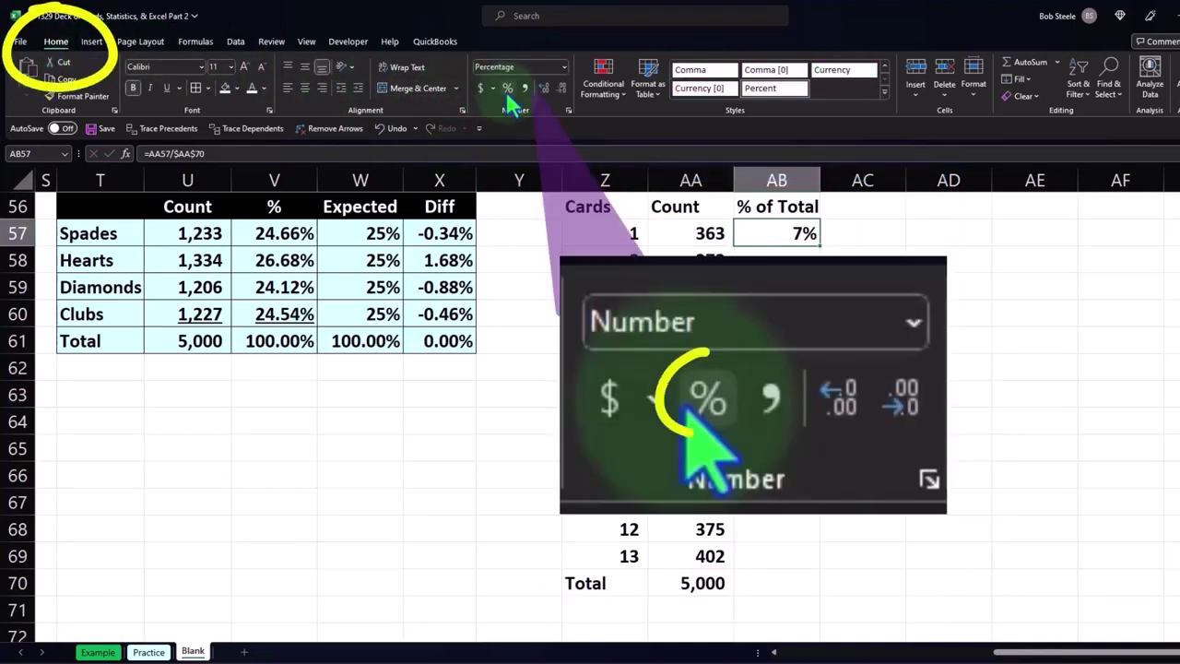
left_click(542, 90)
left_click(542, 89)
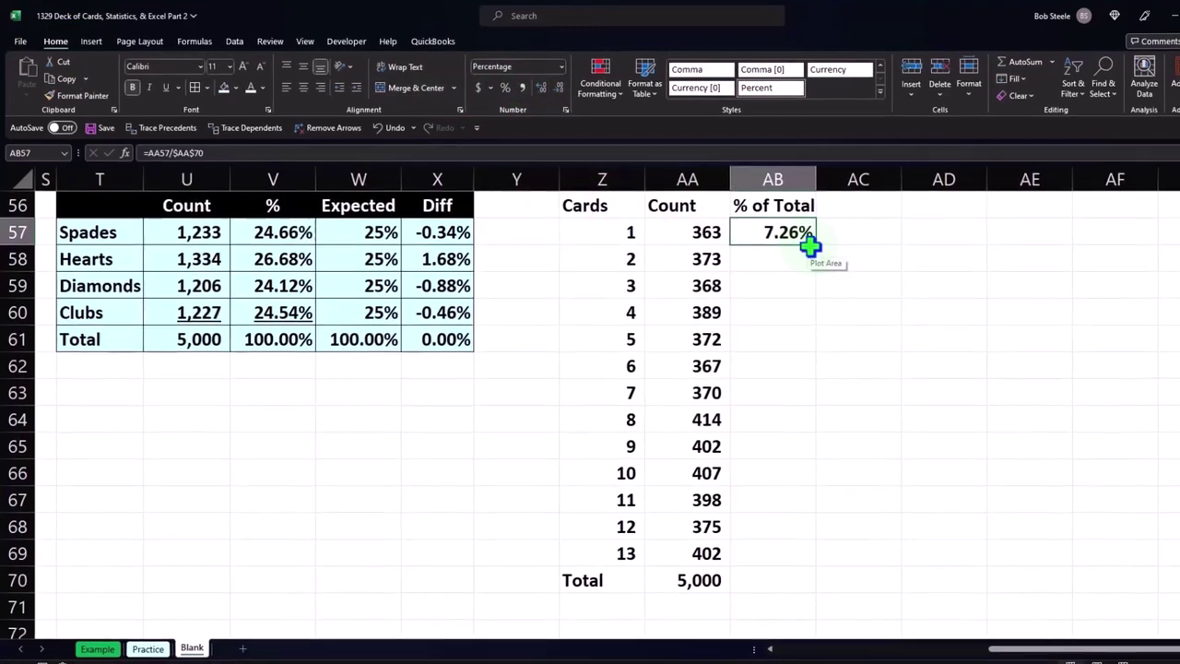
mouse_move(803, 239)
left_mouse_down()
mouse_move(785, 555)
mouse_move(752, 532)
left_mouse_up()
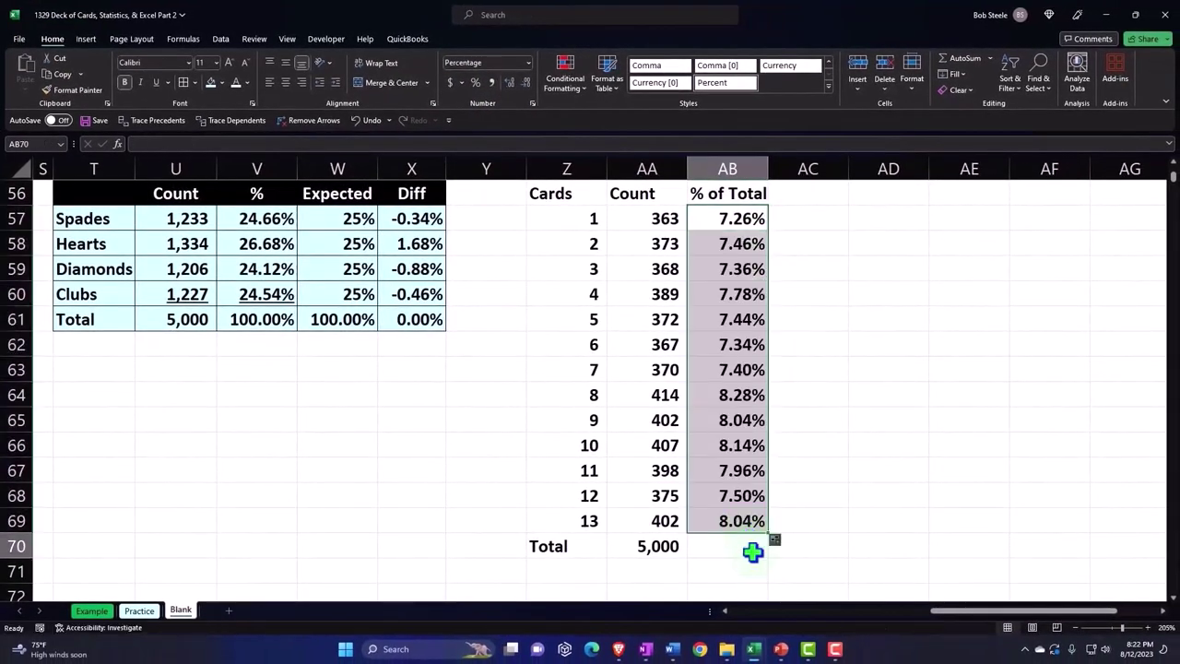
left_click(752, 551)
Enter =SUM(AB57:AB69) in AB70 and format it as a percentage showing 100.00%.
type("=su")
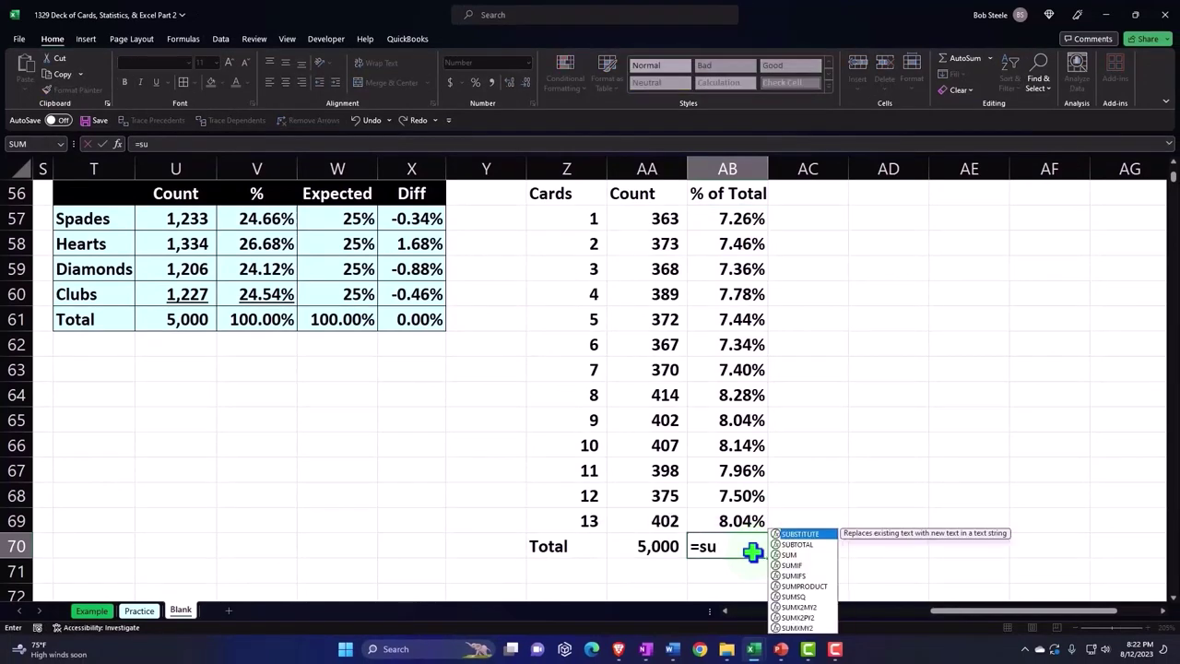
type("m(")
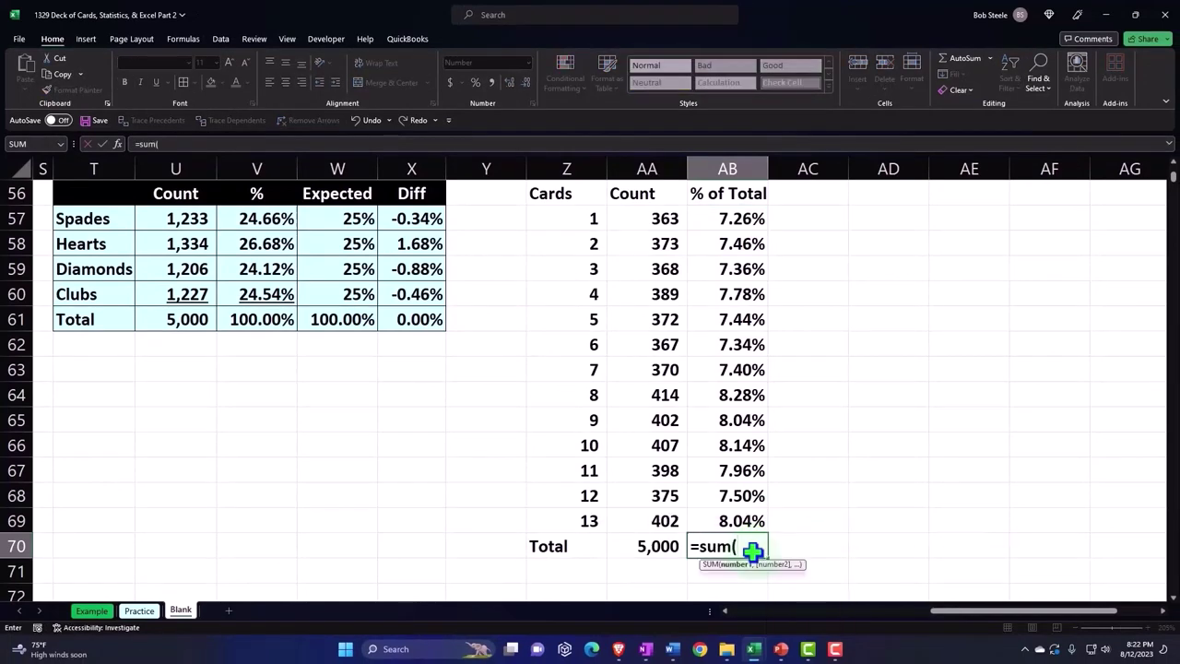
key("Up")
key("shift+Up")
key("shift+Up")
key("shift+Up")
key("shift+Up")
key("shift+Up")
key("shift+Up")
key("shift+Up")
key("shift+Up")
key("shift+Up")
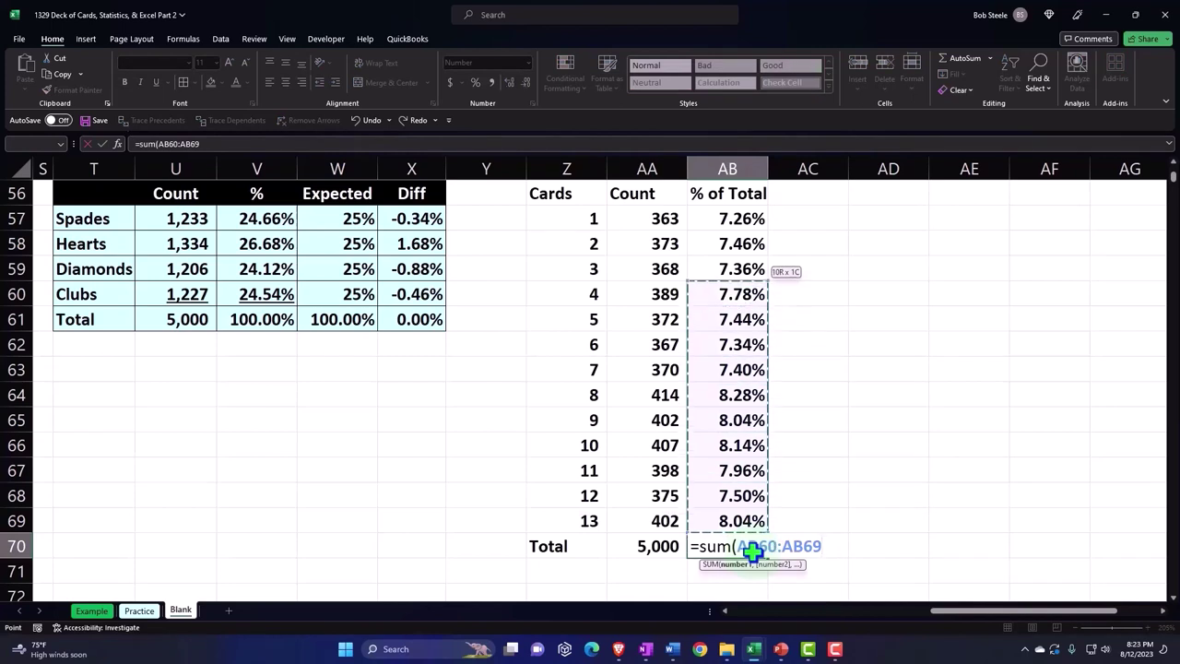
key("shift+Up")
key("shift+Up")
key("shift+Up")
key("ctrl+Return")
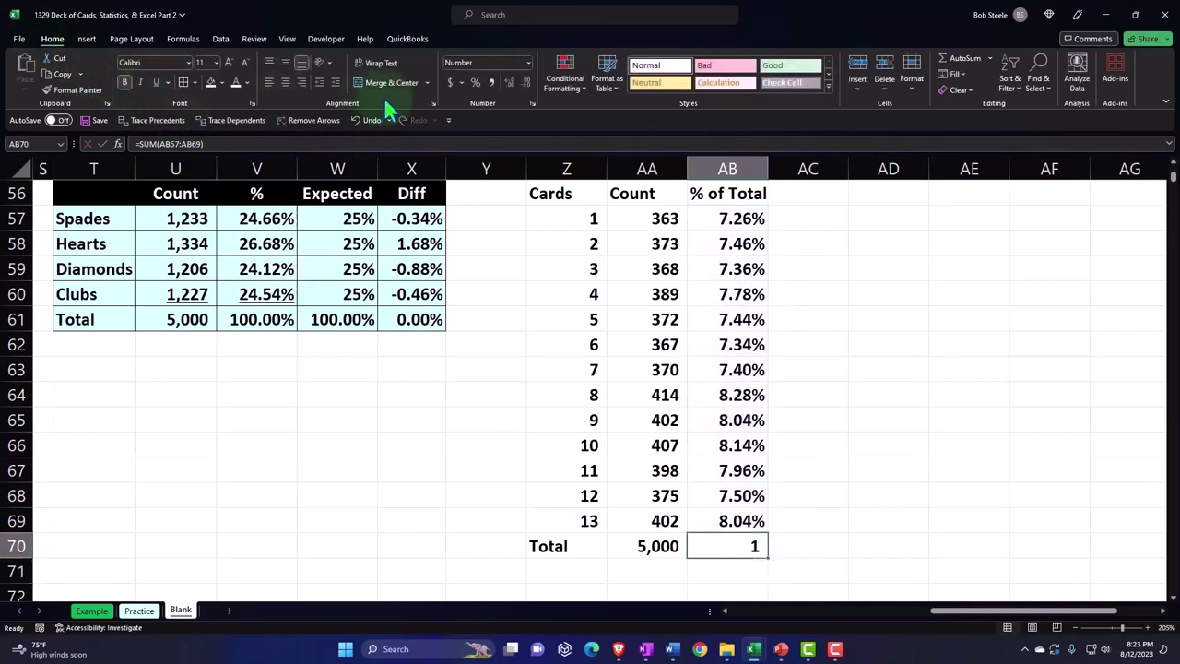
left_click(475, 82)
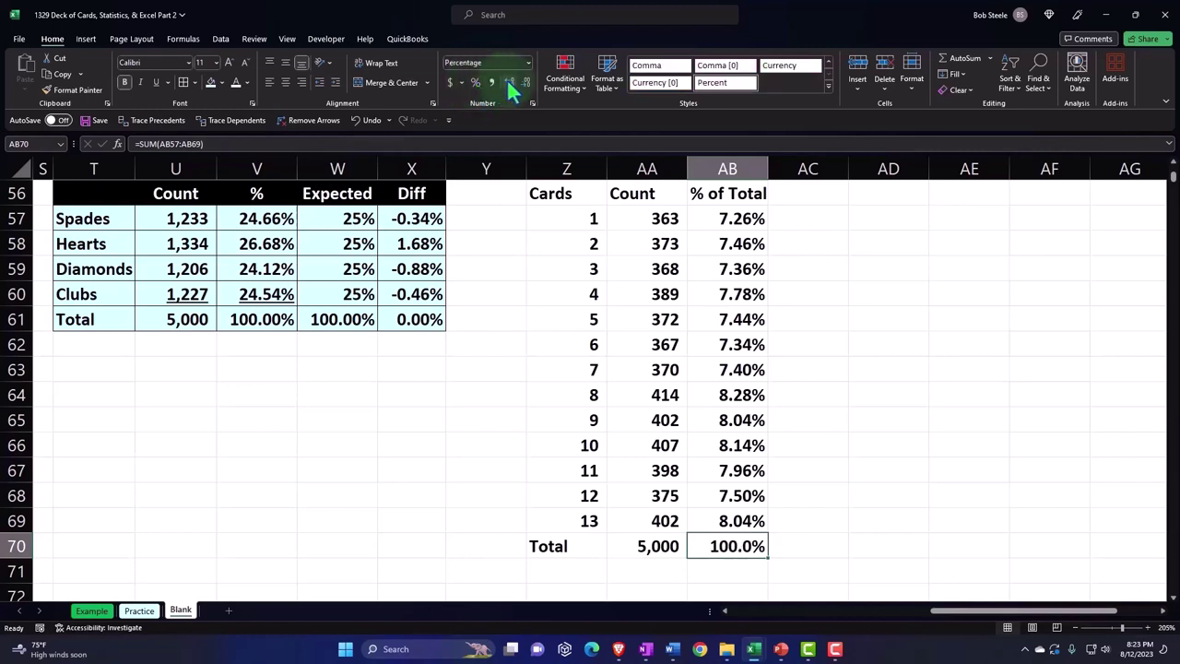
left_click(911, 359)
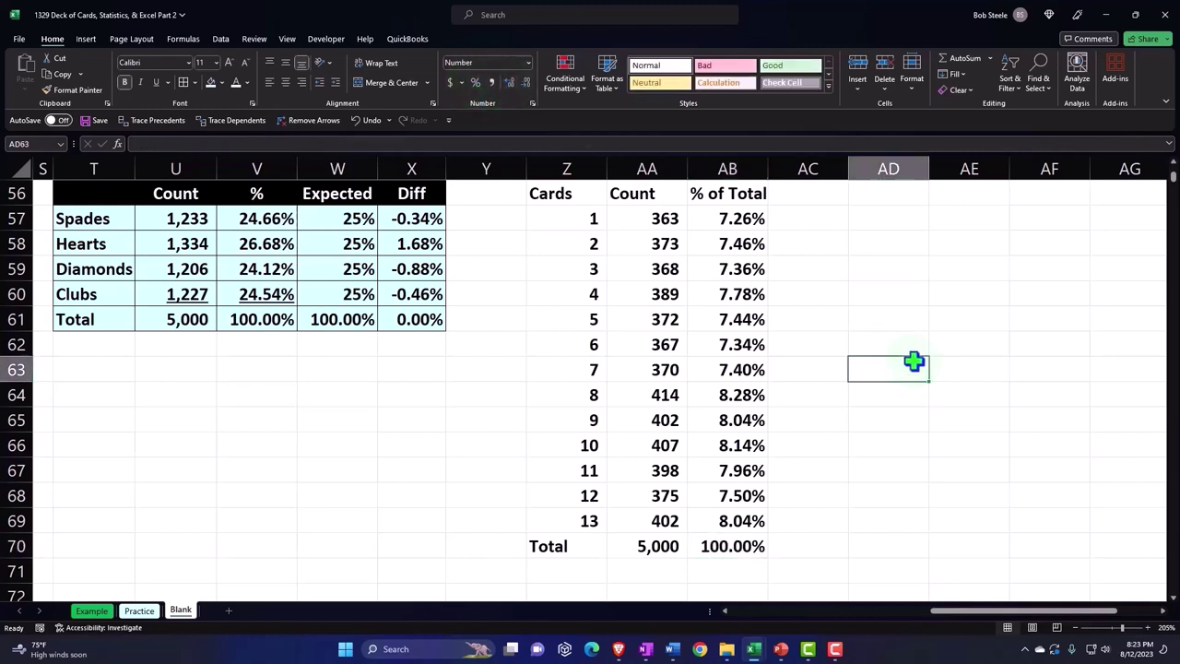
scroll(896, 334, "up", 1)
Type the Expected heading in AC56 and begin card 1's formula with =.
left_click(794, 272)
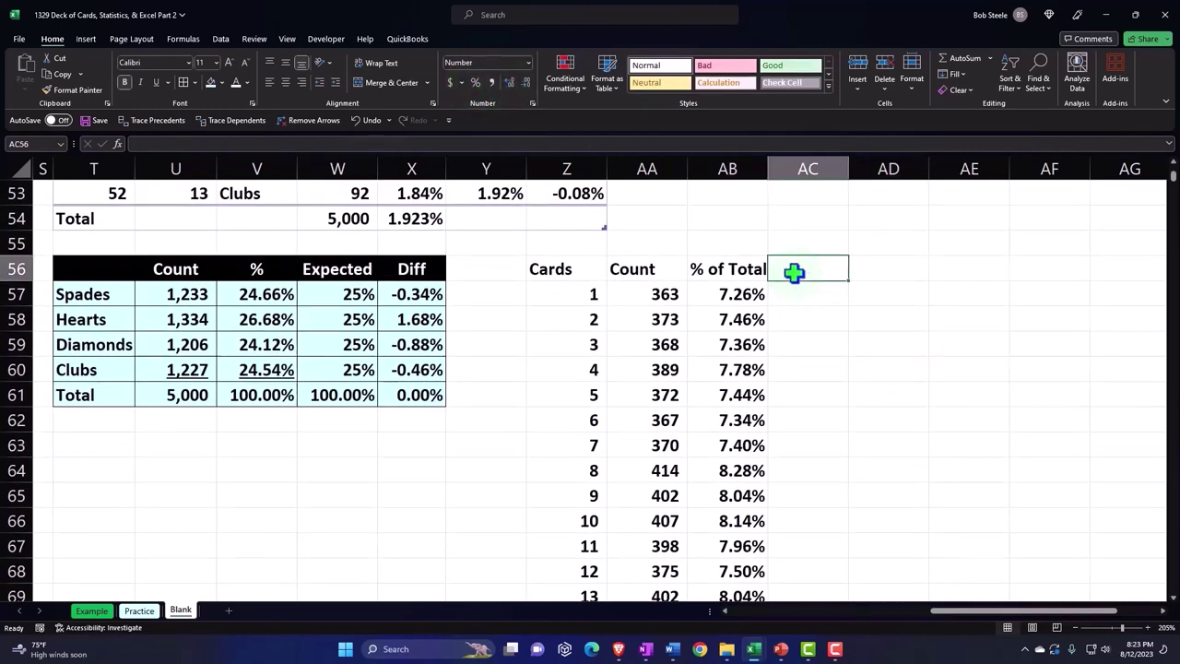
type("Expected")
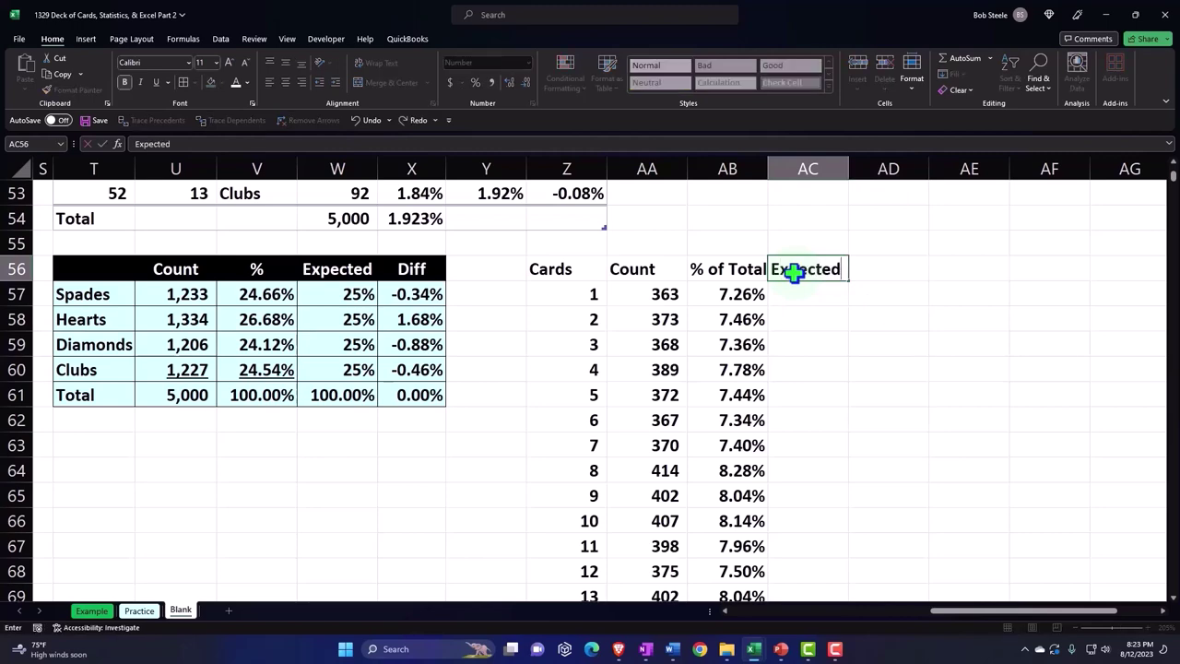
key("Return")
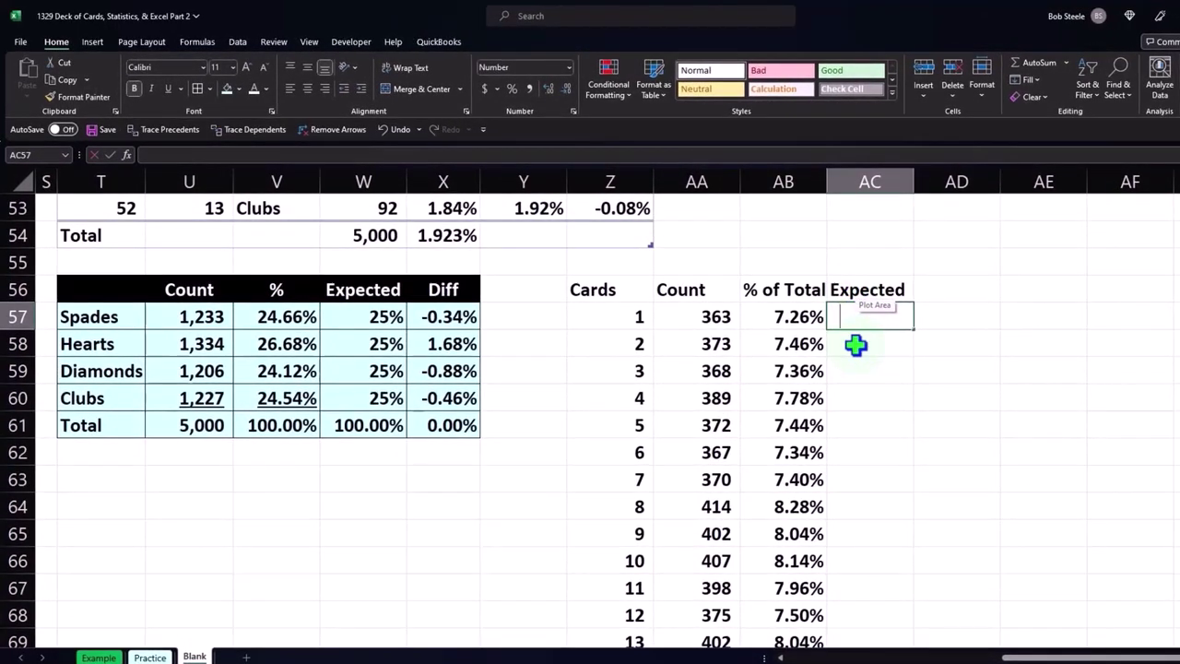
type("=4/52")
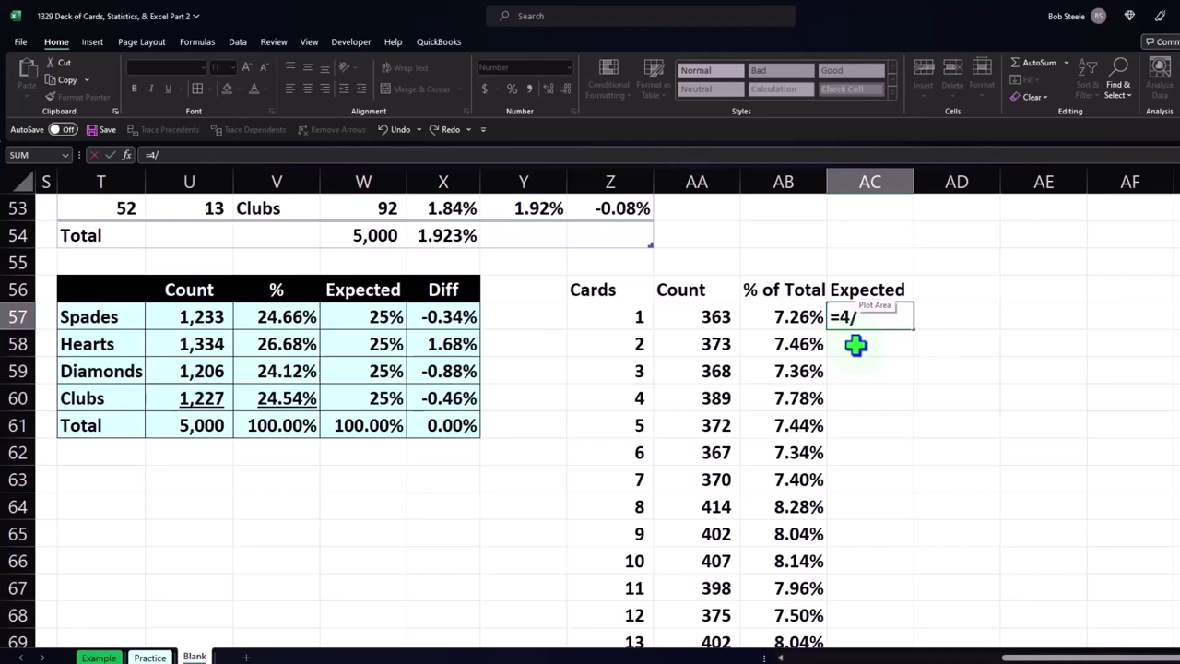
Enter =4/52 in AC57, format it as 7.69%, and fill it down to card 13.
key("Return")
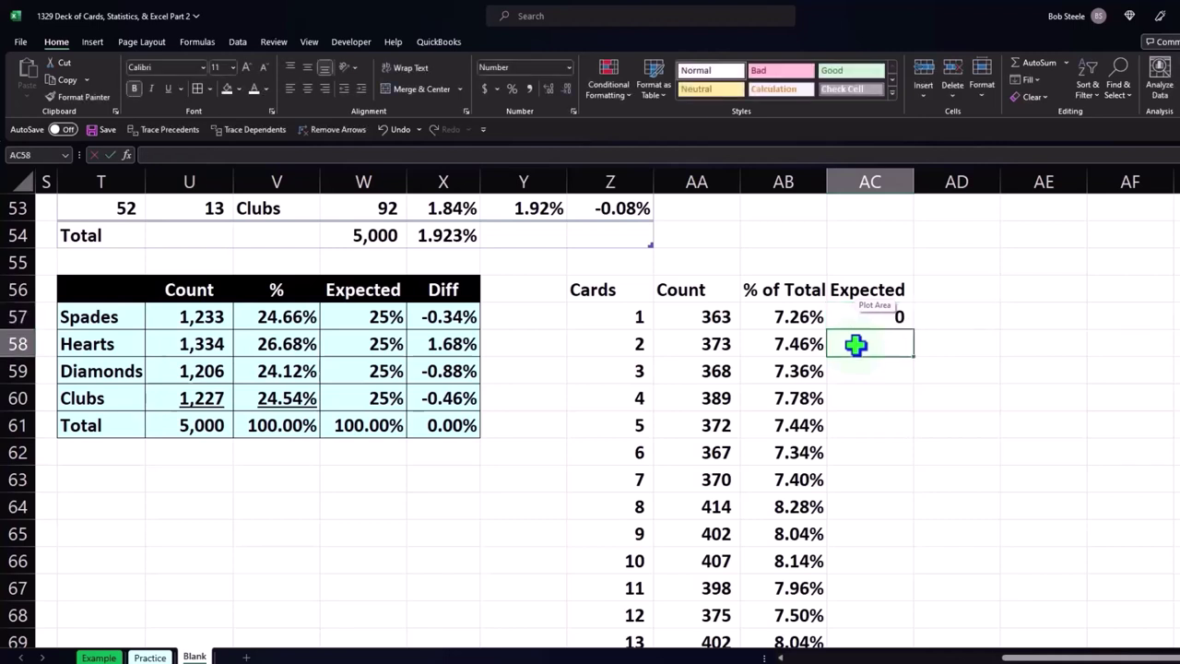
left_click(856, 316)
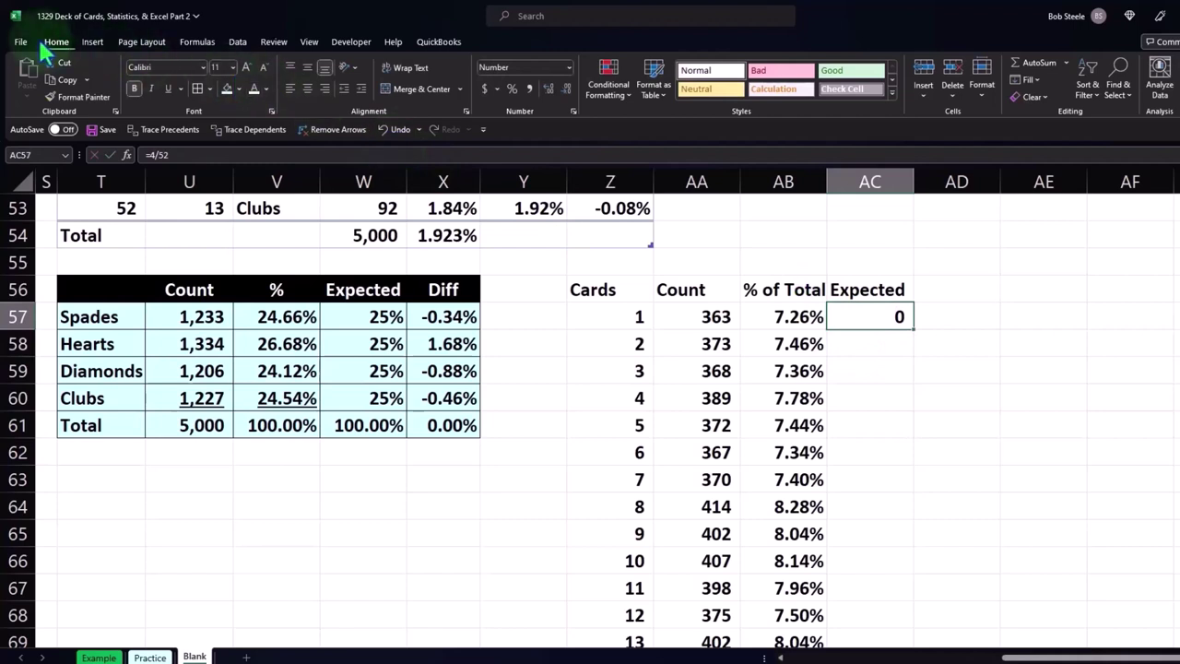
left_click(512, 89)
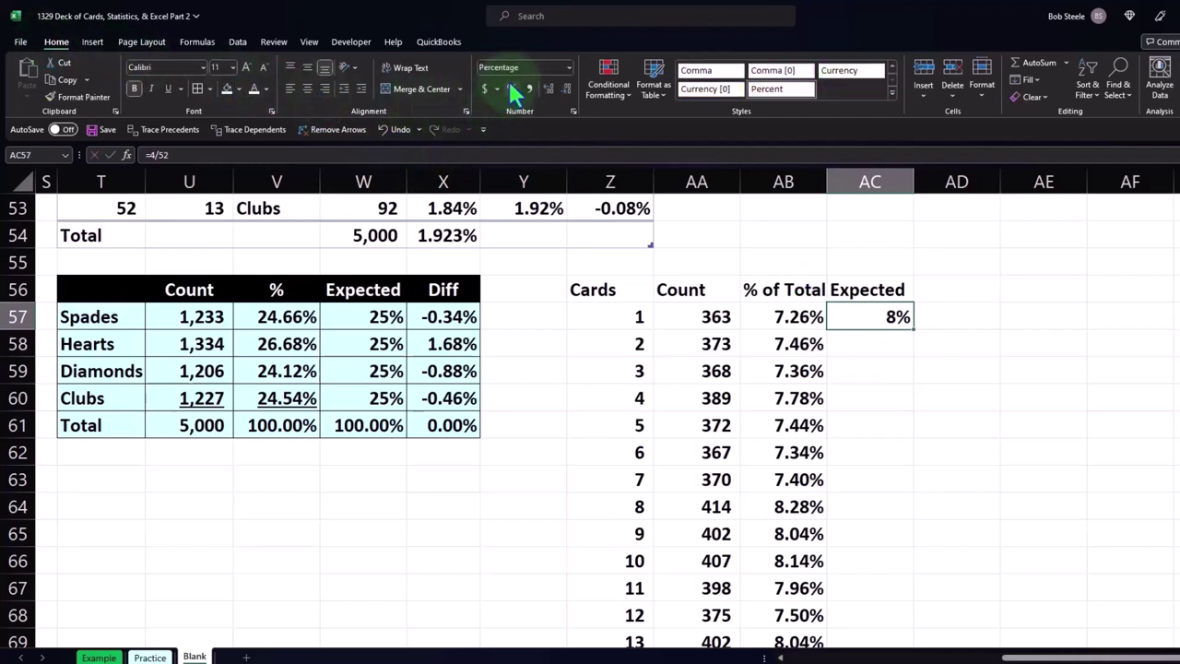
left_click(553, 83)
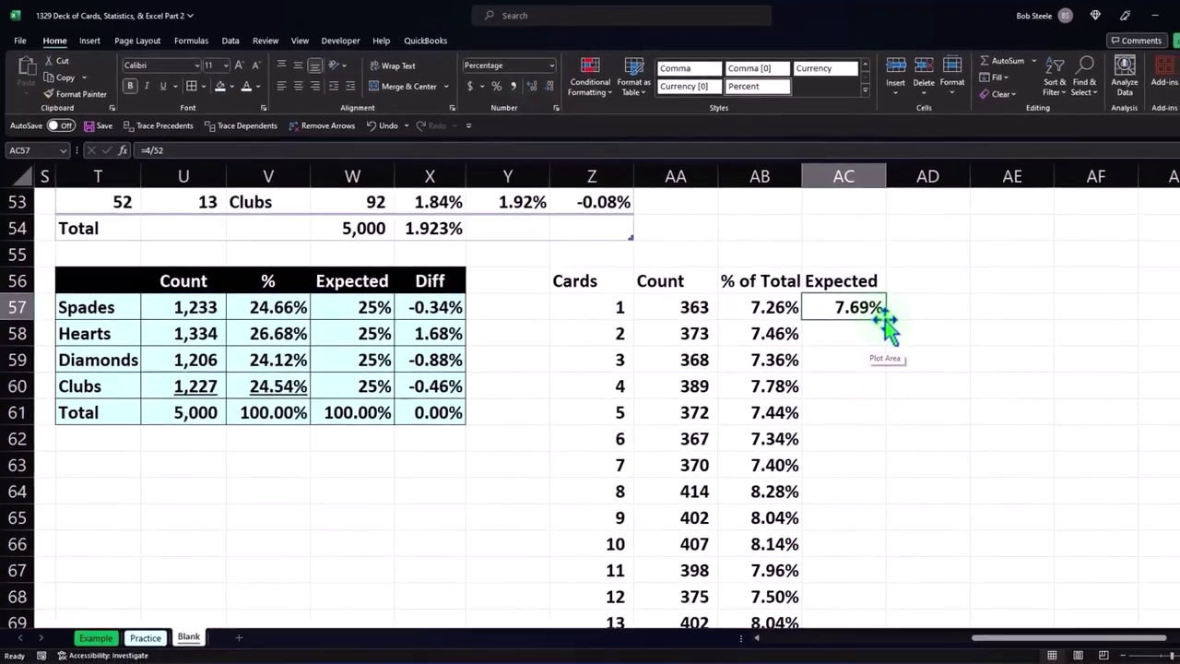
left_click_drag(884, 320, 819, 531)
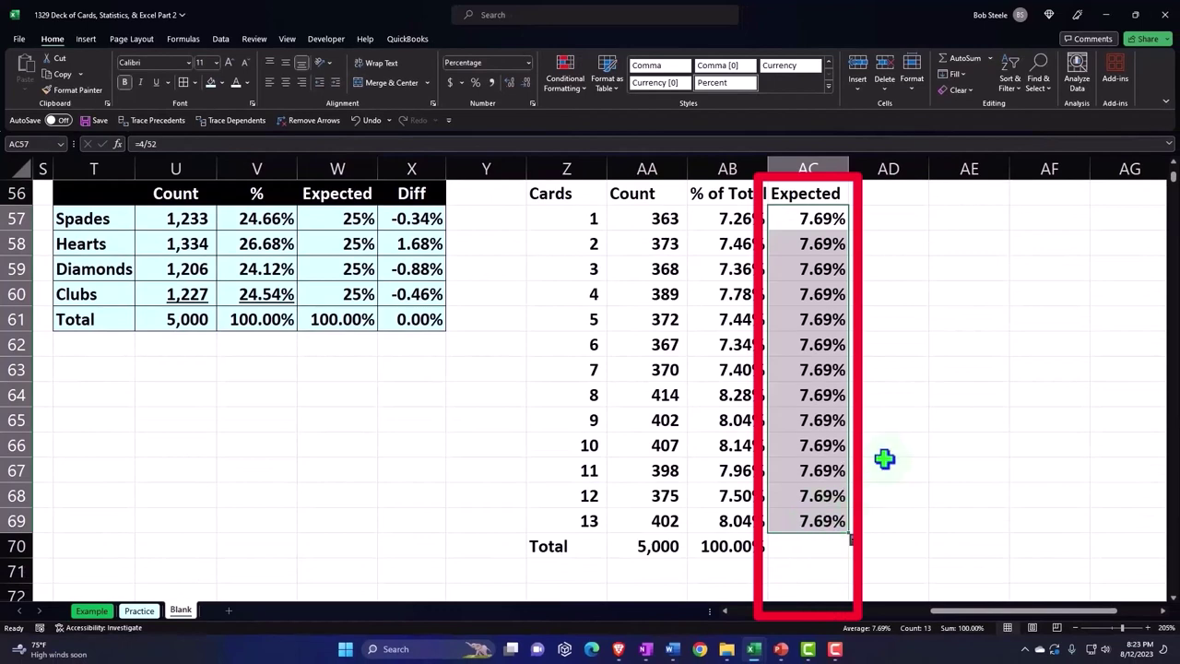
scroll(888, 303, "up", 1)
Type the heading Diff in AD56 beside the Expected column.
left_click(876, 271)
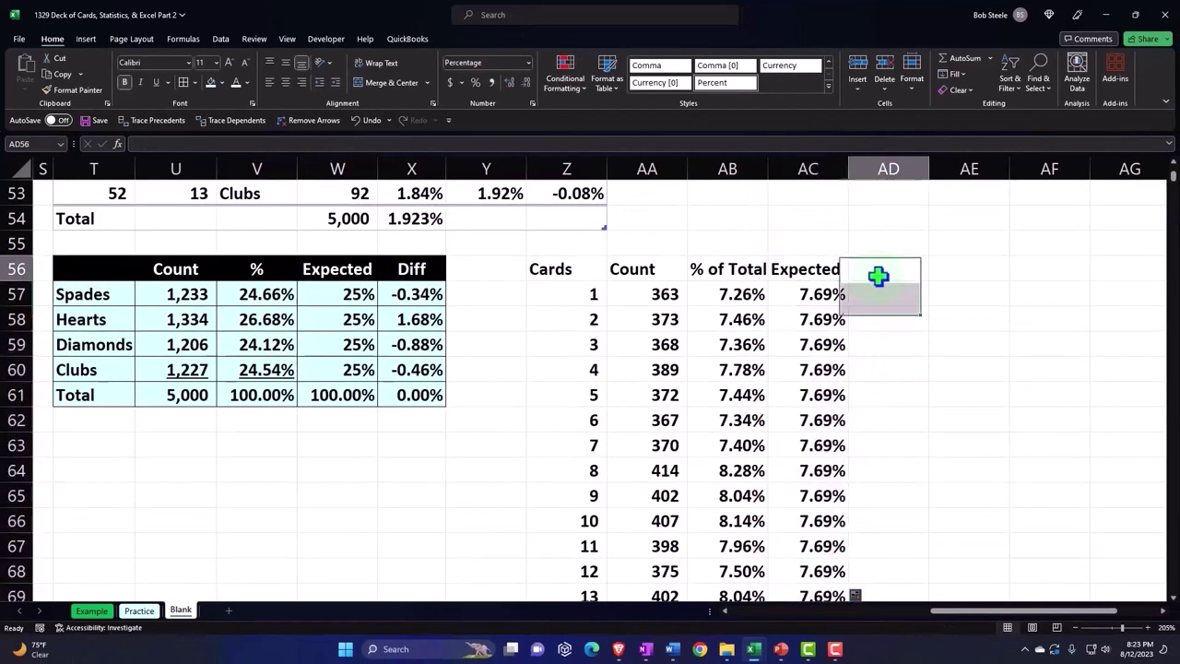
type("Diff")
key("Return")
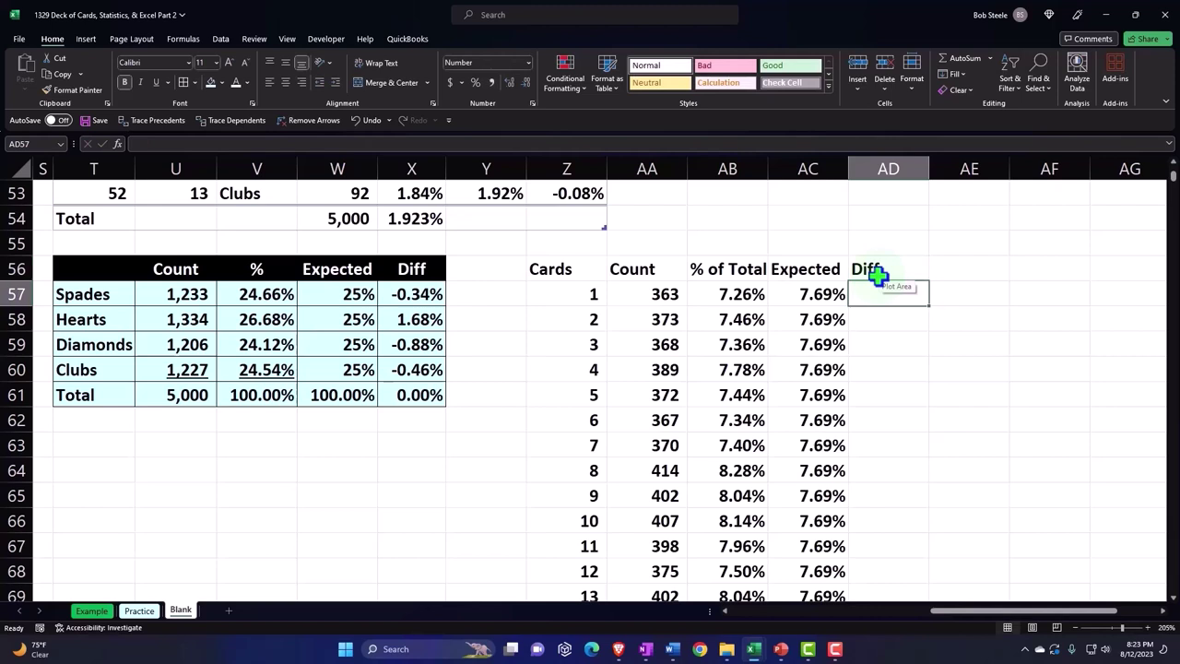
type("=")
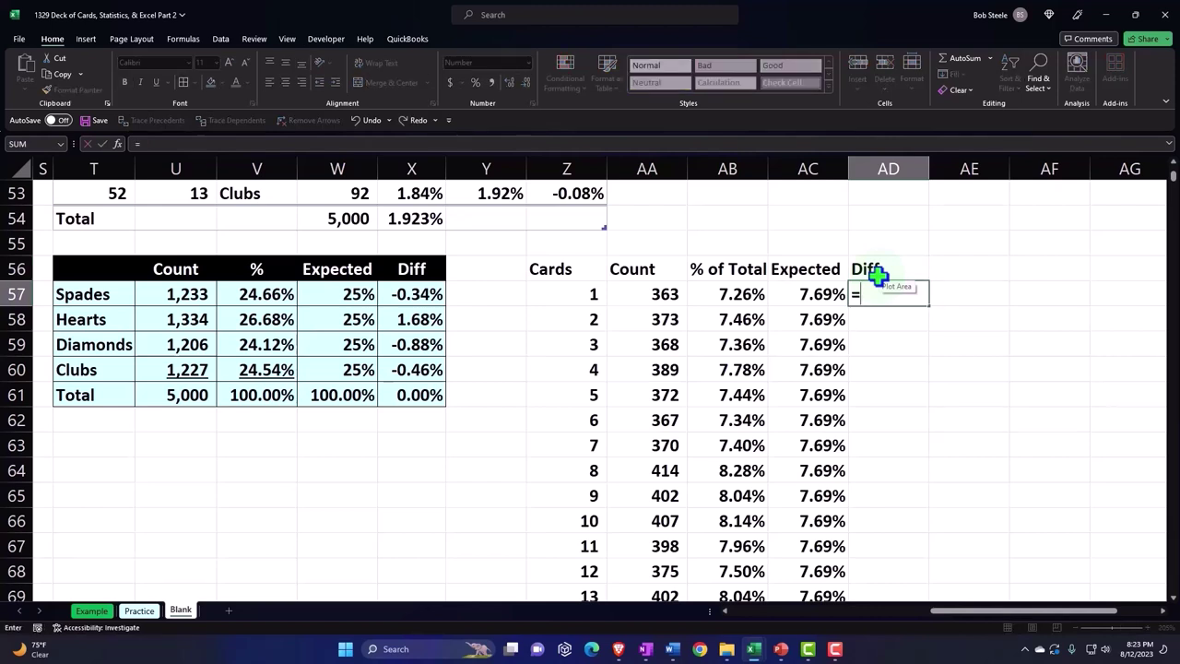
key("Escape")
key("Down")
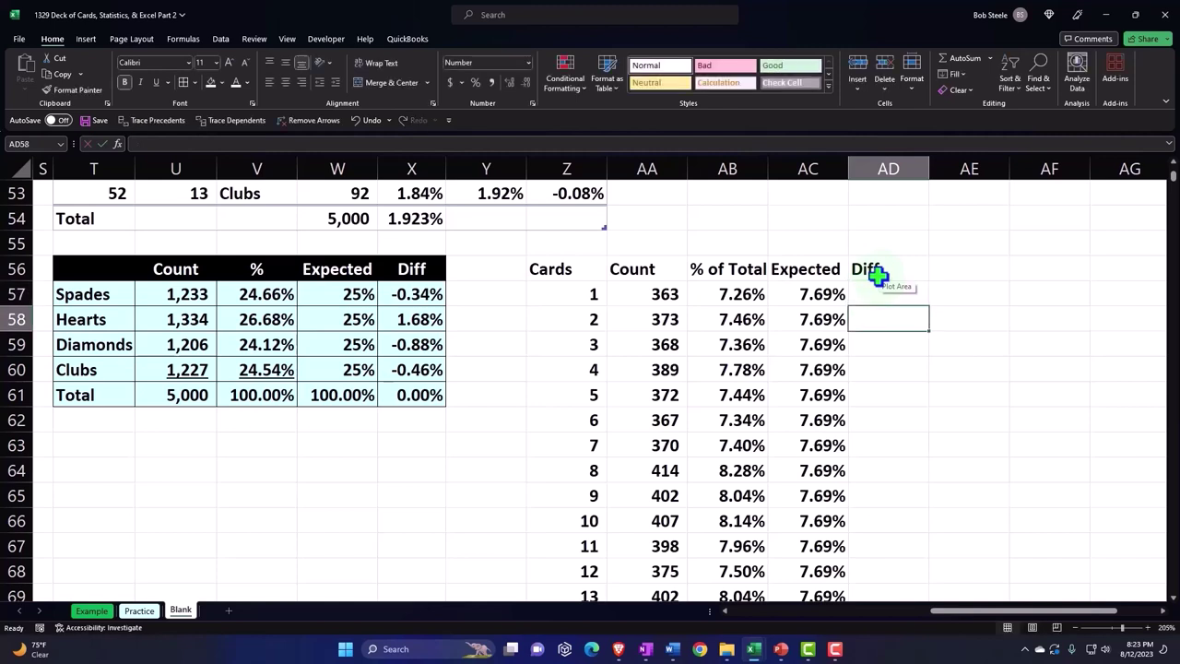
Try a trial expected count =5000*AC57 (385) in AE57, then delete it.
key("Up")
key("Right")
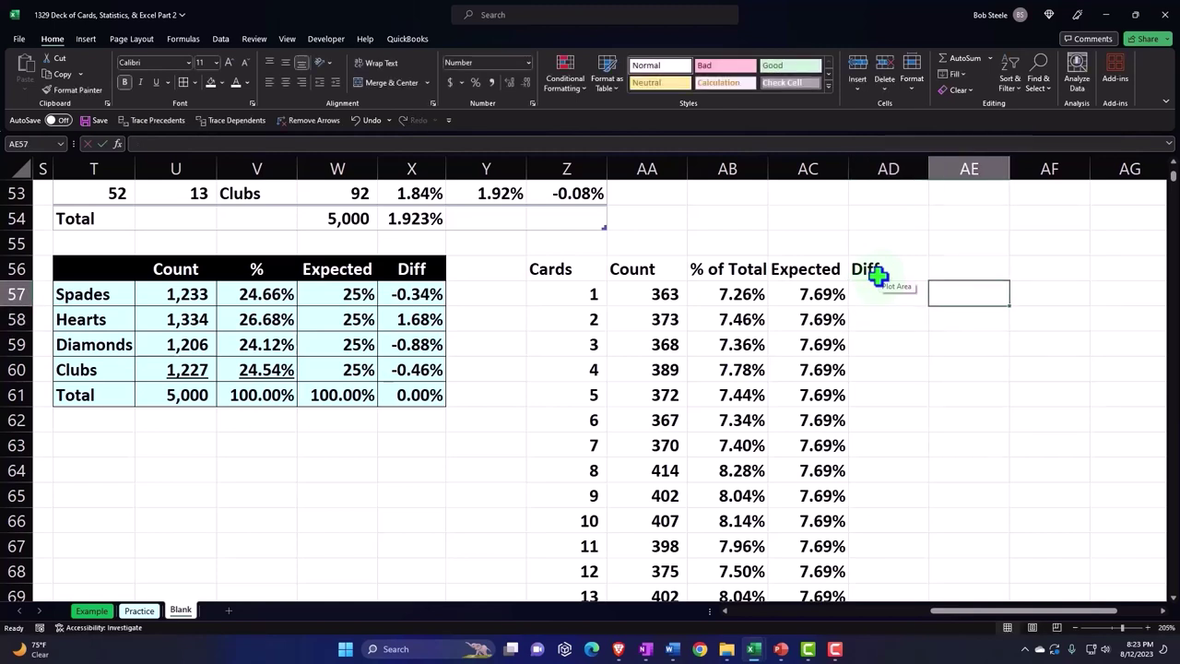
type("=5000*")
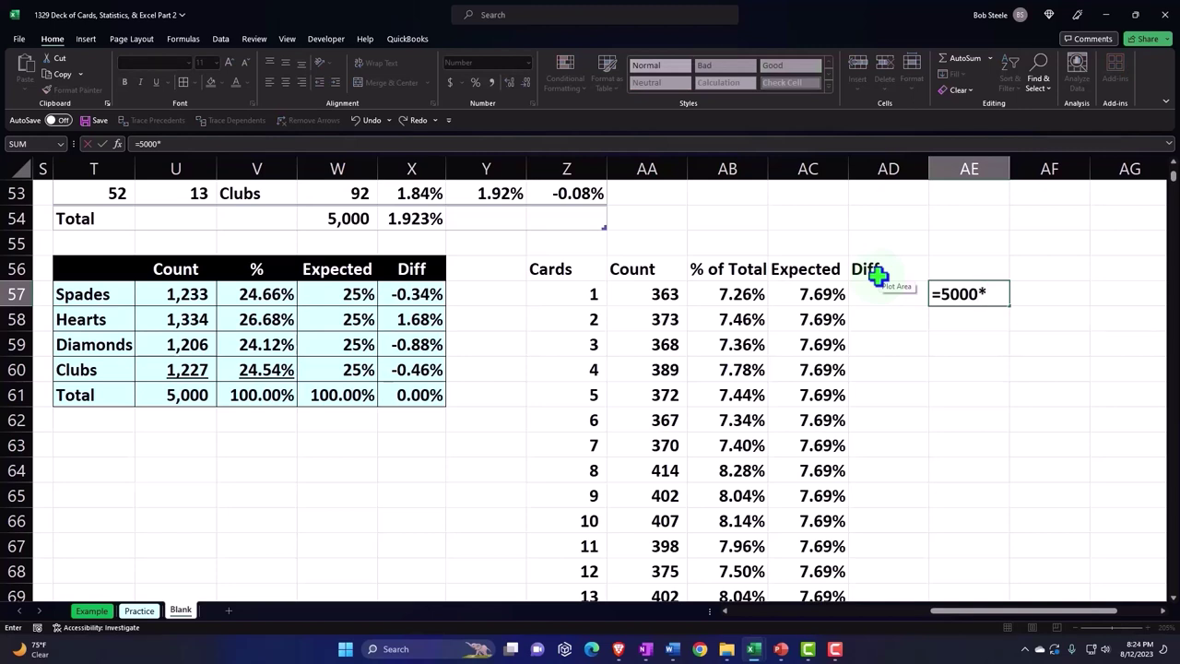
key("Left")
key("Left")
key("Return")
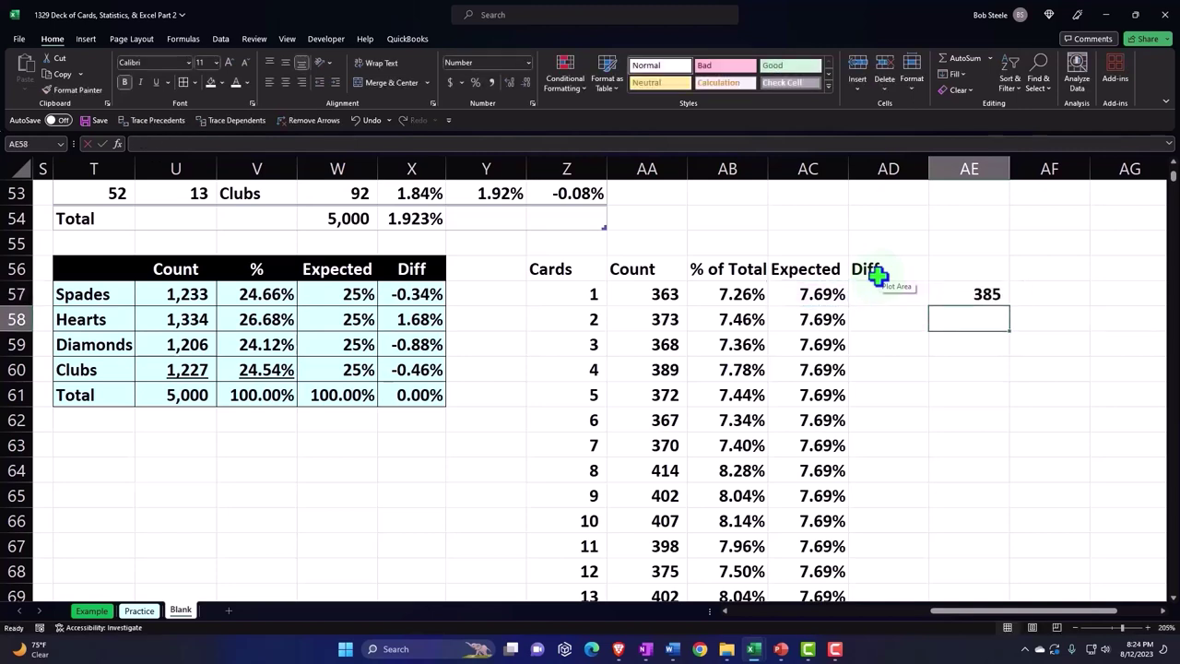
key("Up")
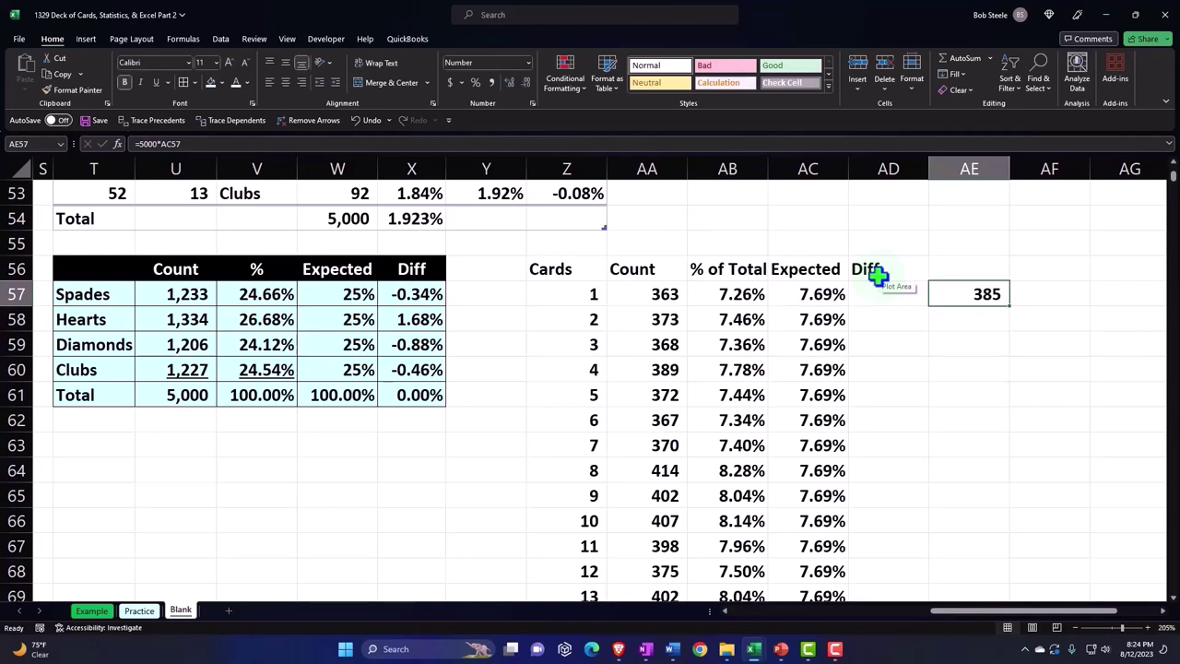
key("Delete")
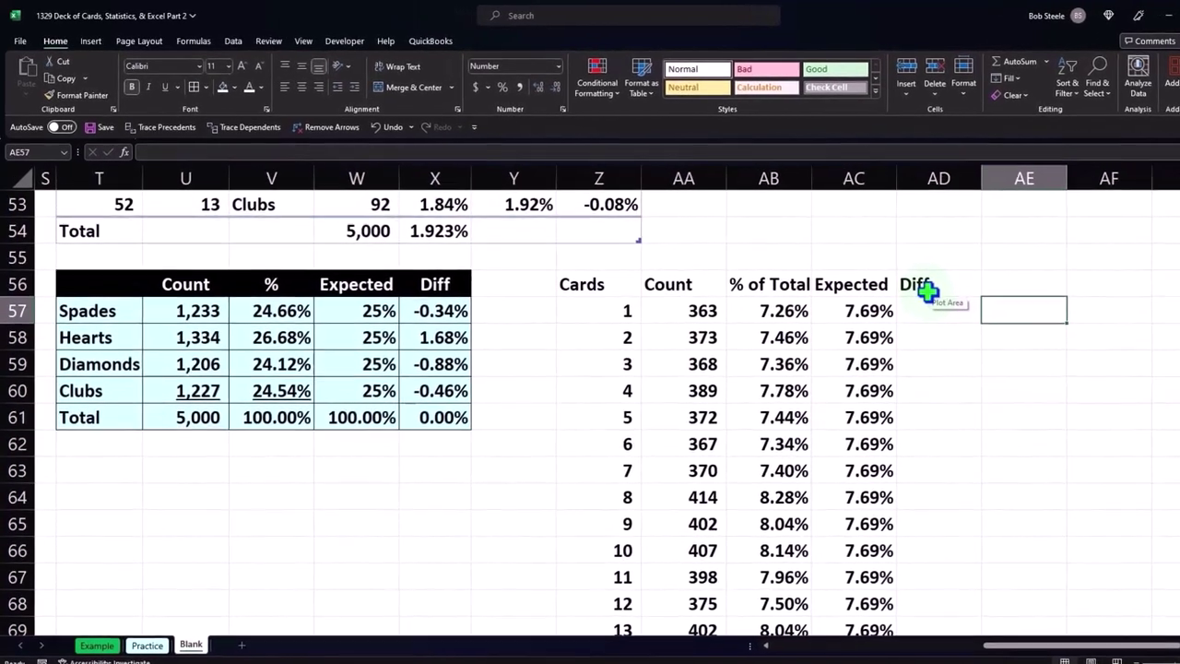
Enter the difference formula =AB57-AC57 in AD57.
key("Left")
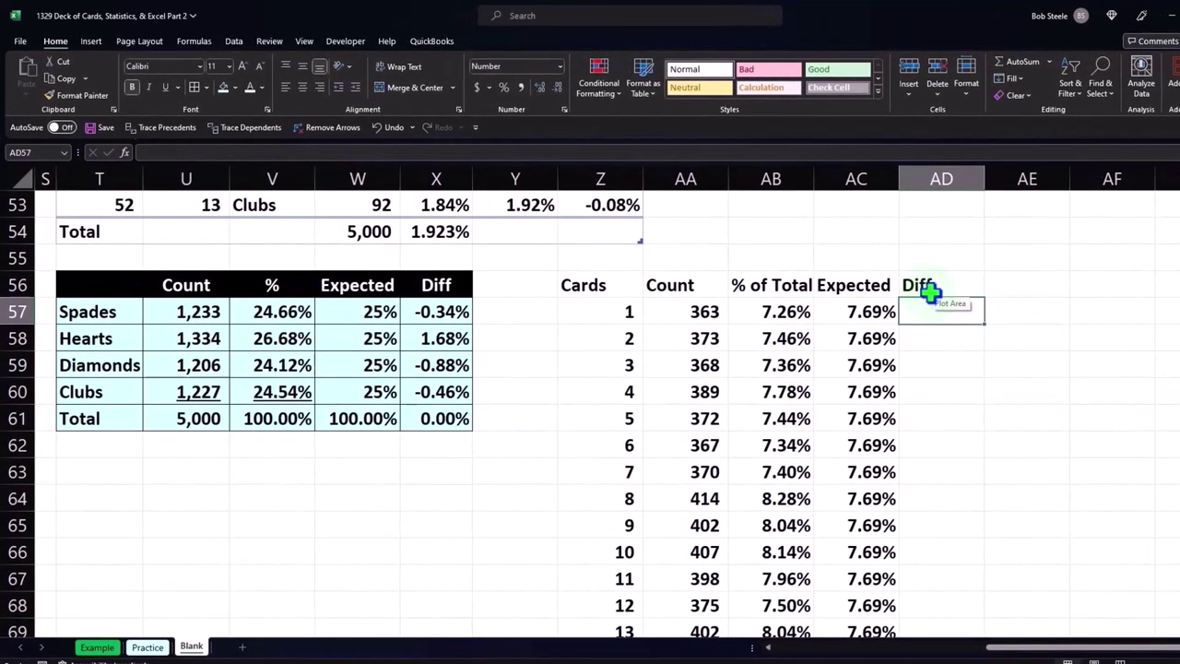
type("=")
key("Left")
key("Left")
type("-")
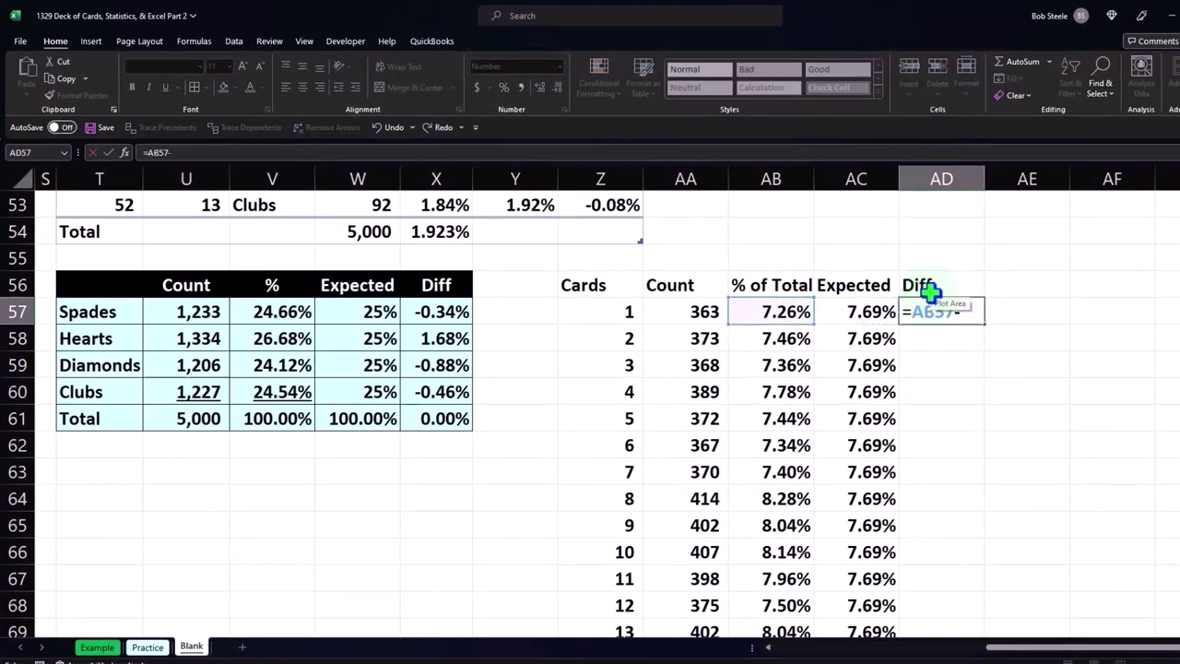
key("Left")
key("Return")
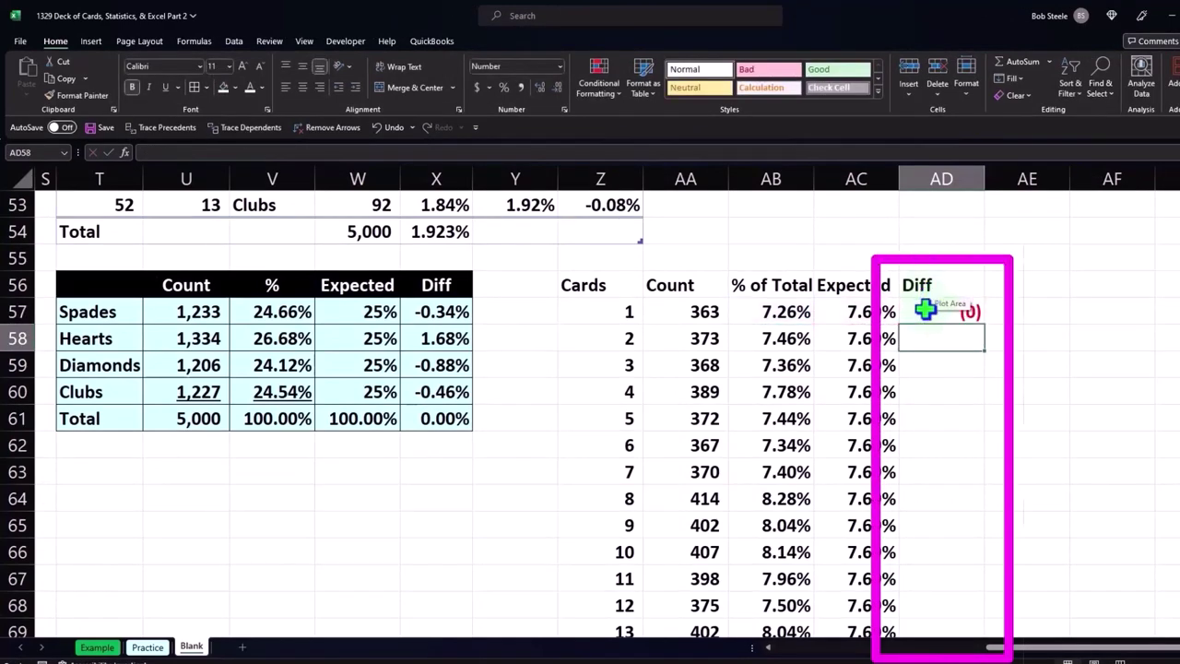
Format the difference as a two-decimal percentage and fill it down to AD69.
left_click(925, 311)
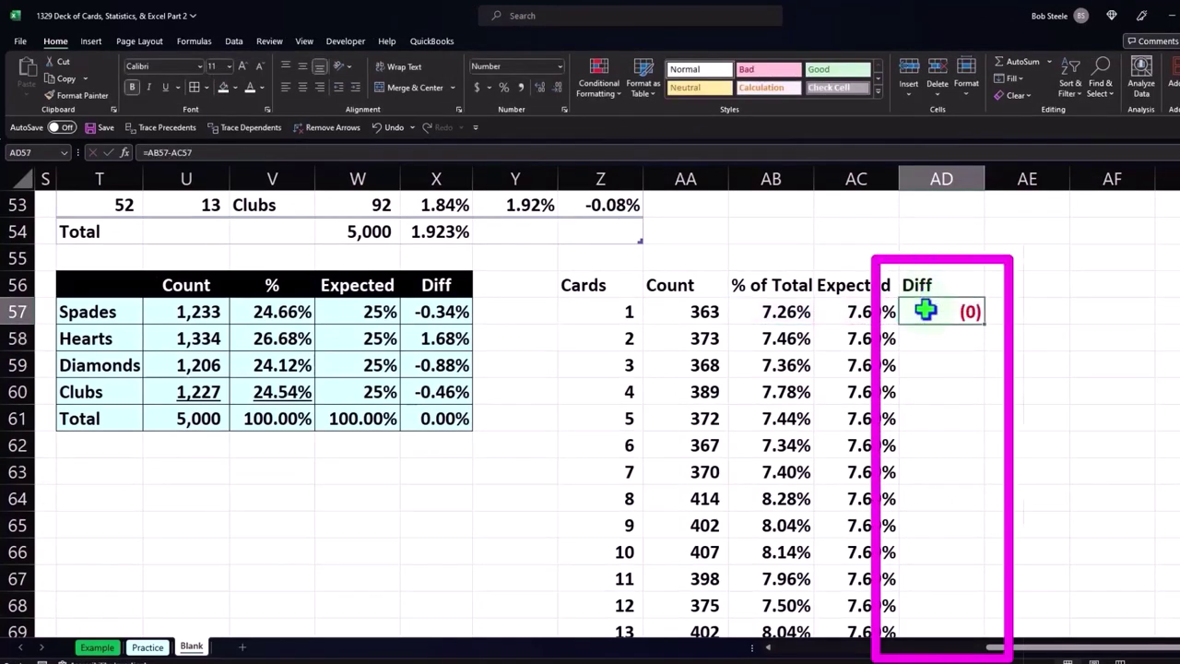
left_click(538, 86)
left_click(538, 87)
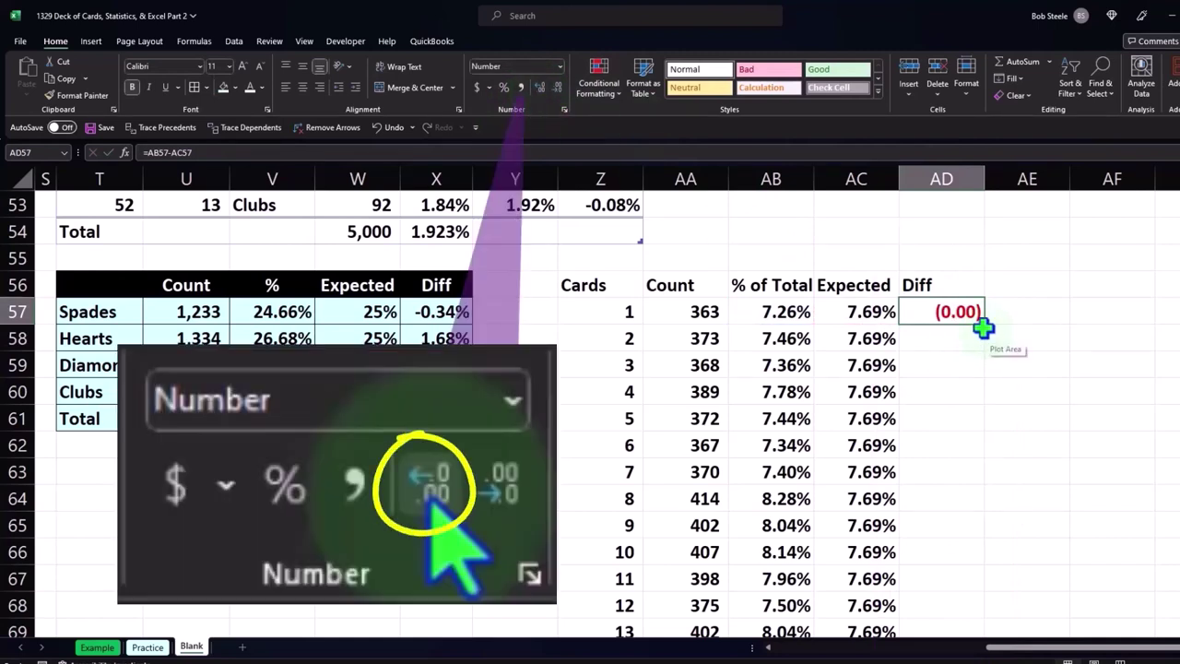
left_click(503, 87)
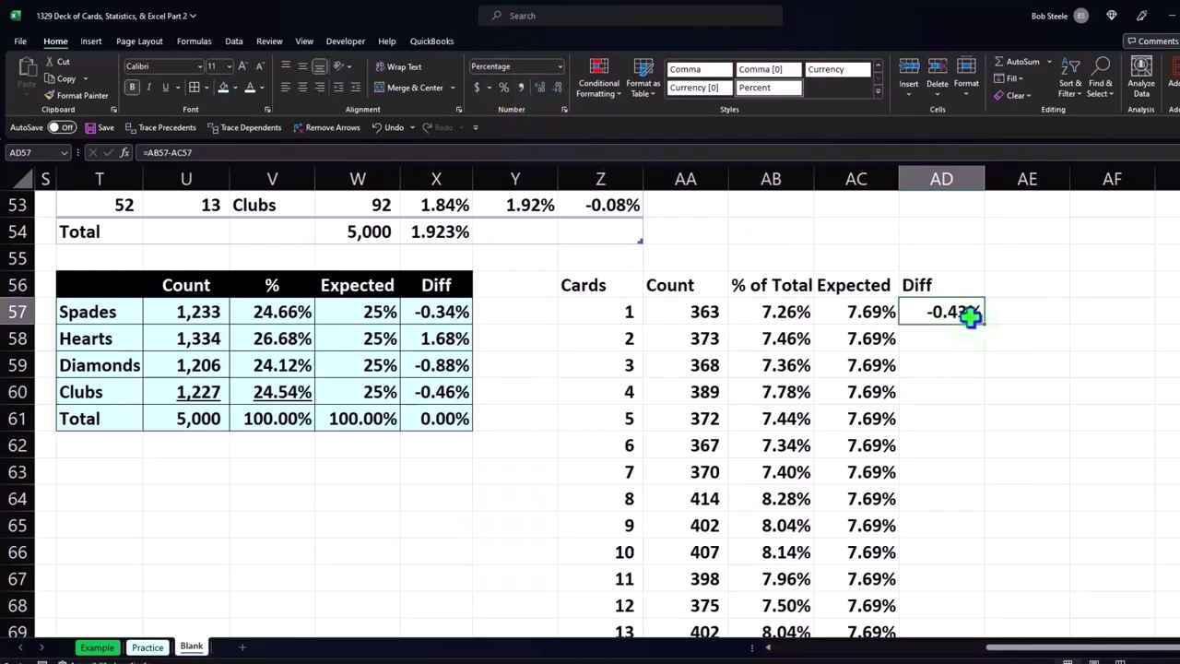
left_click_drag(983, 324, 961, 564)
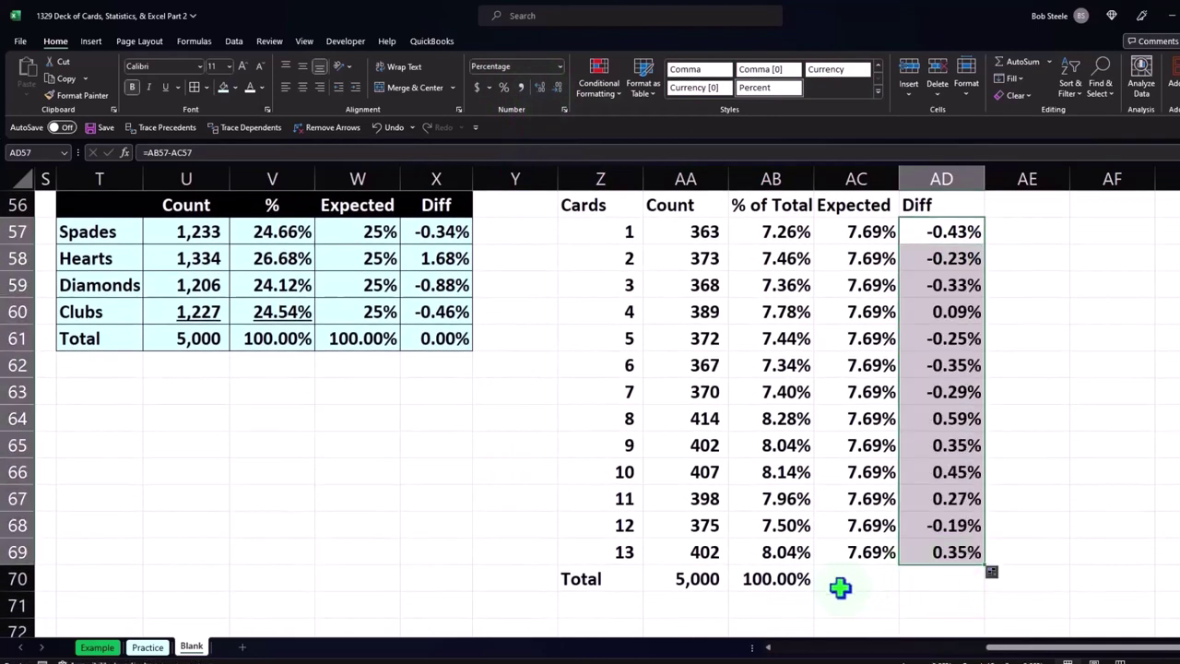
left_click(808, 579)
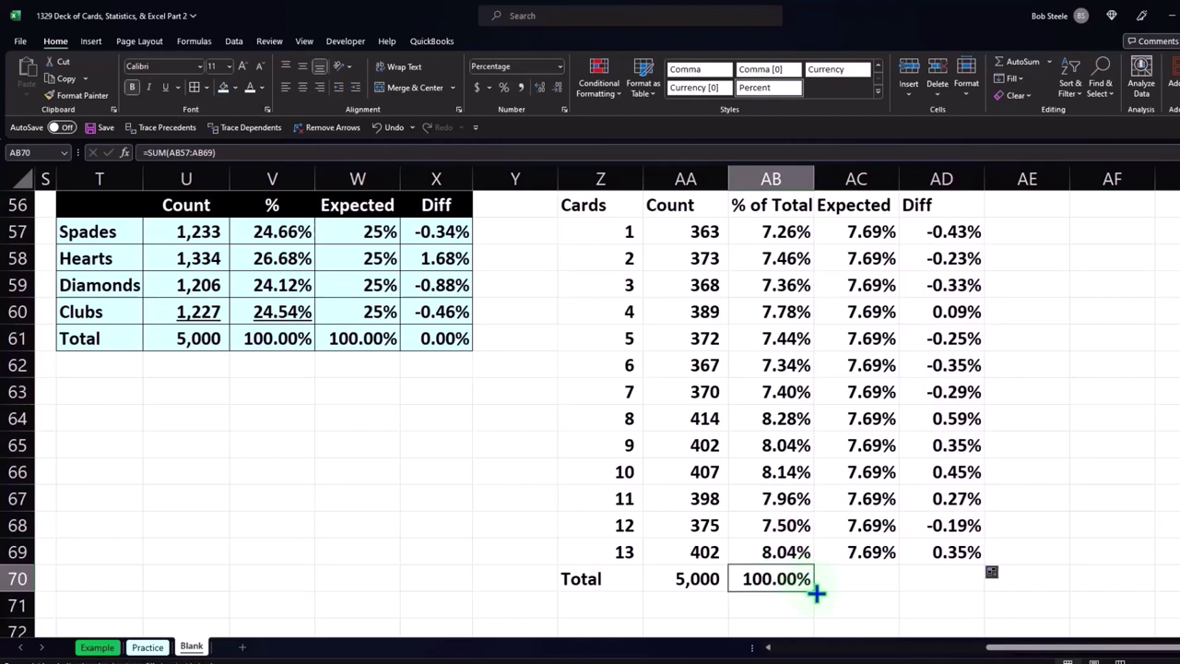
Copy the Total-row sum across to the Expected and Diff columns.
left_click_drag(815, 592, 949, 580)
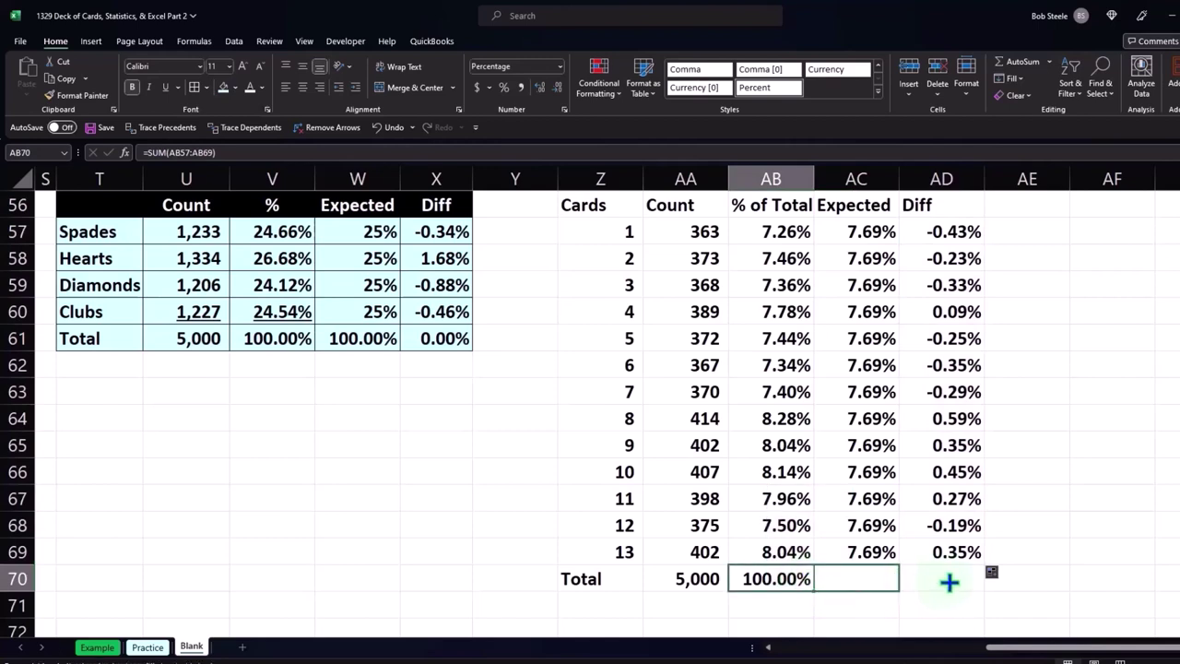
double_click(881, 578)
key("Return")
Give the table header row a black fill and centre its labels.
left_click(666, 556)
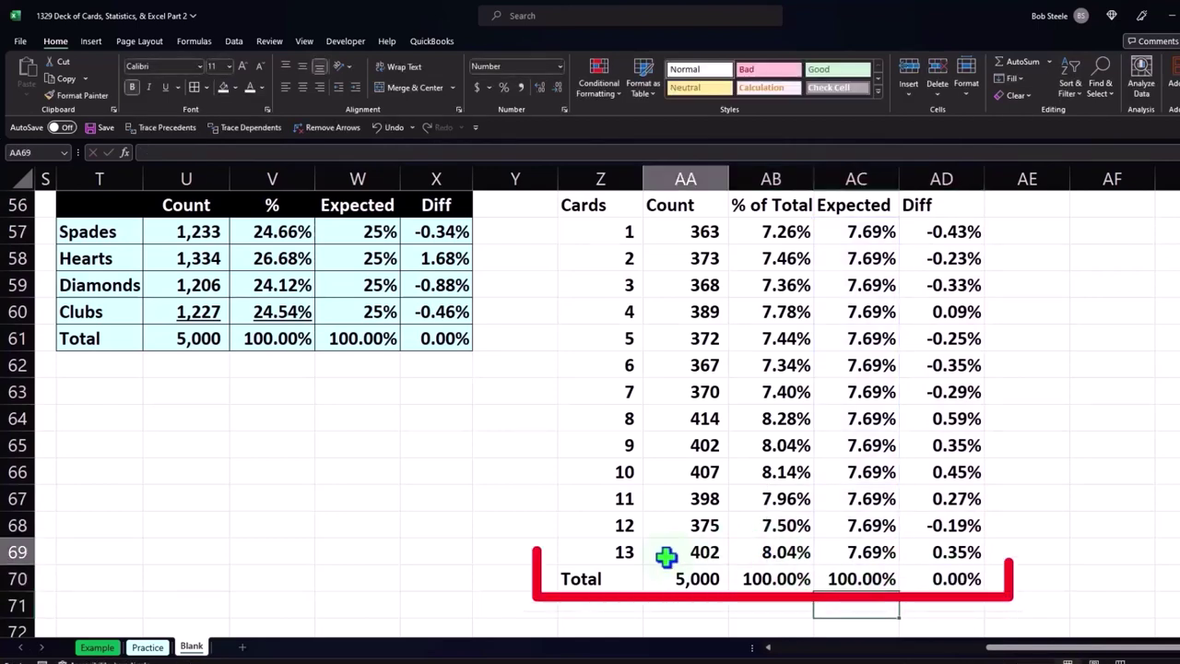
left_click_drag(666, 556, 940, 551)
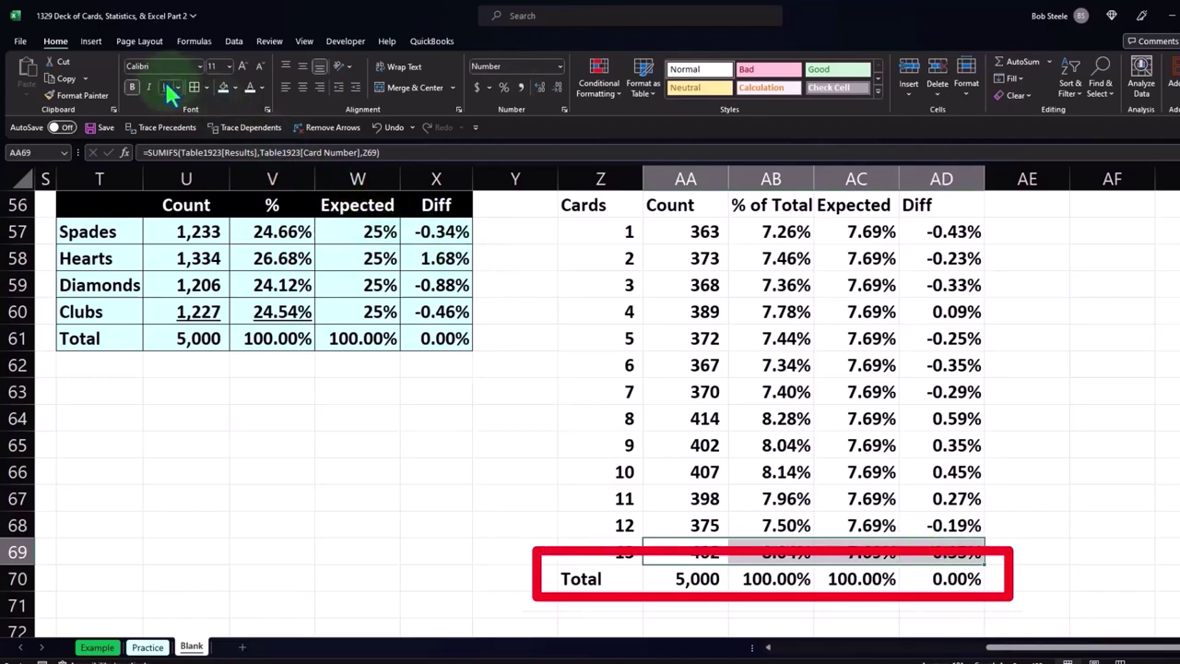
scroll(406, 359, "up", 2)
scroll(421, 369, "up", 1)
left_click_drag(580, 276, 909, 274)
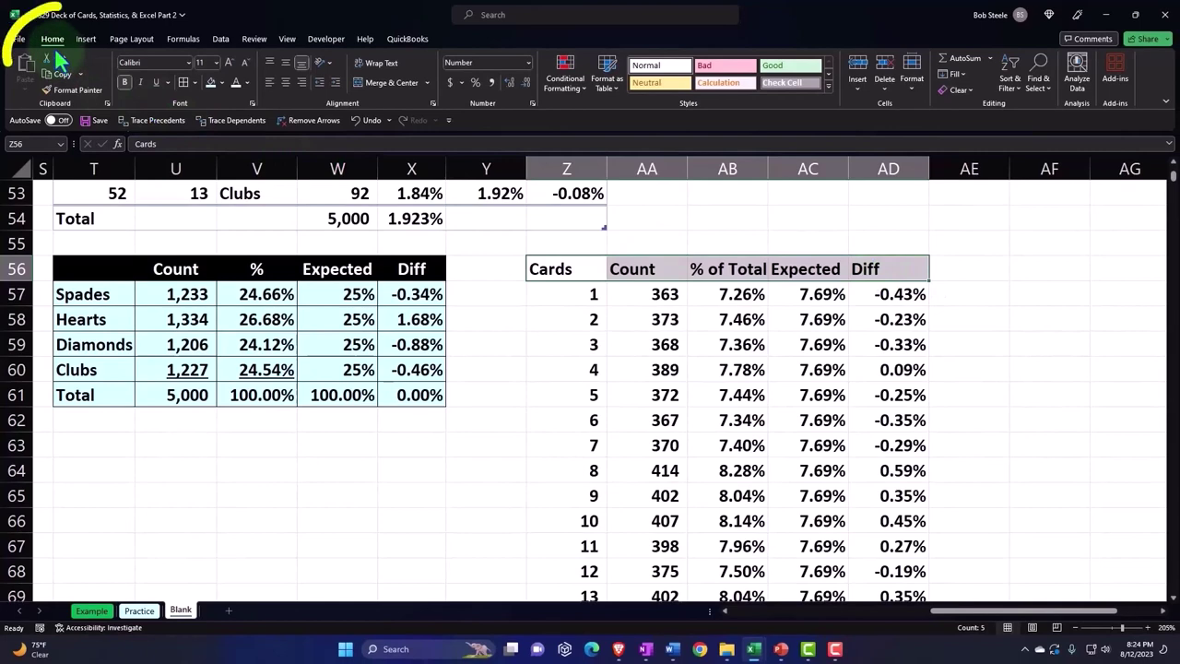
left_click(219, 83)
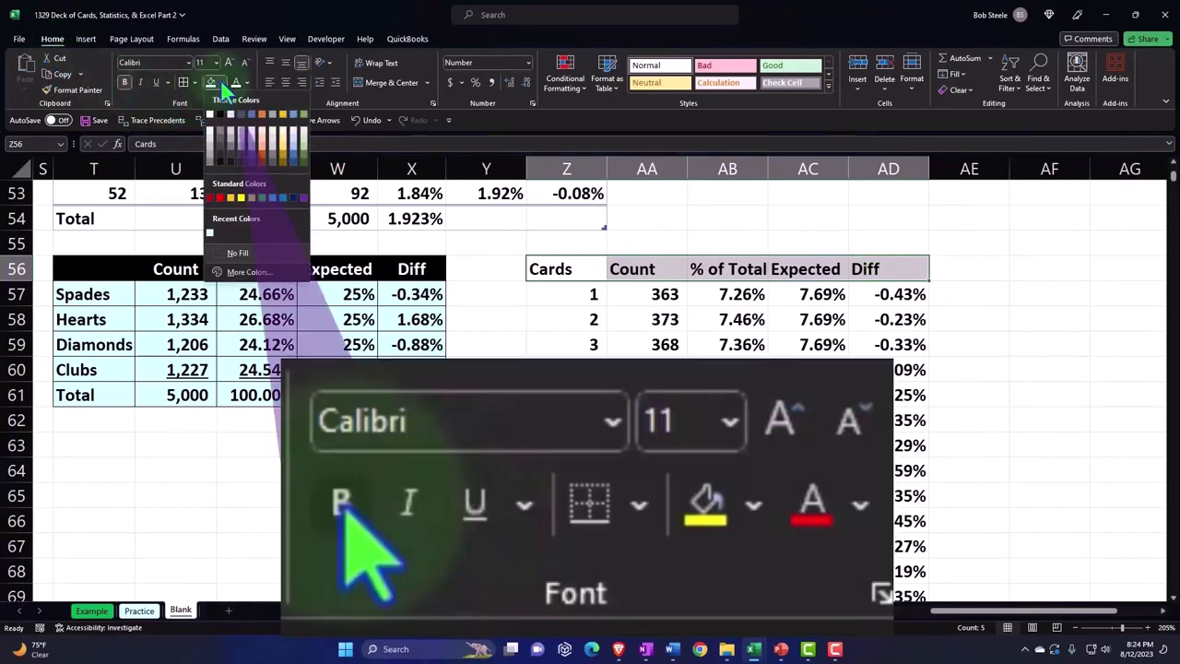
left_click(219, 113)
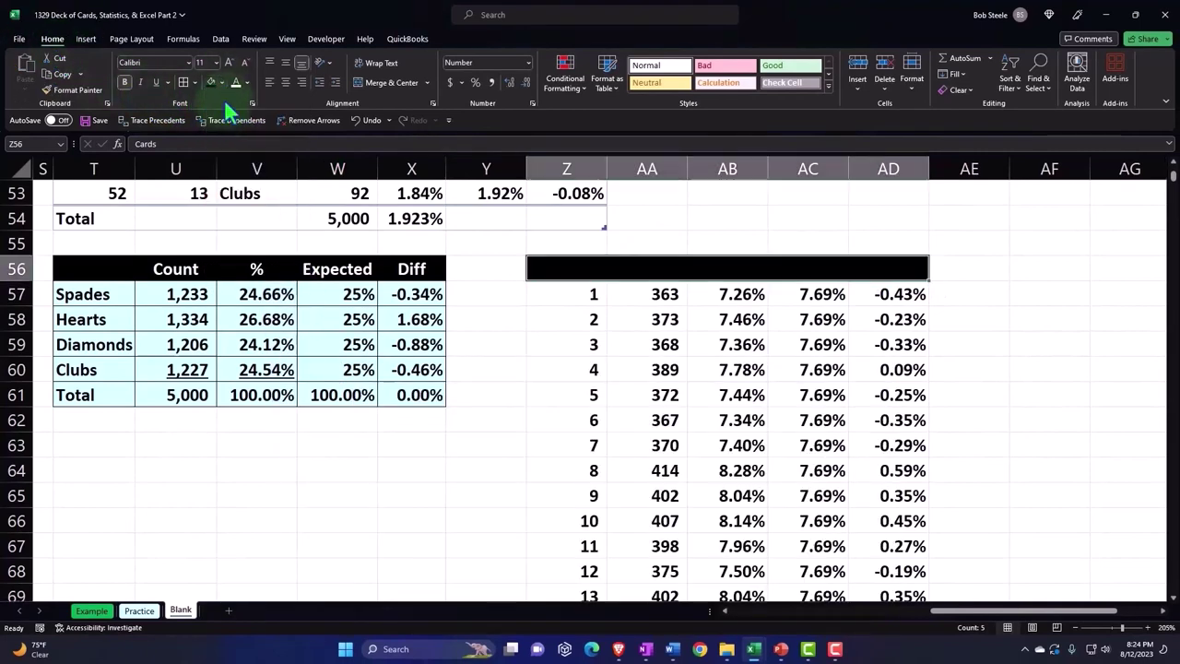
left_click(286, 82)
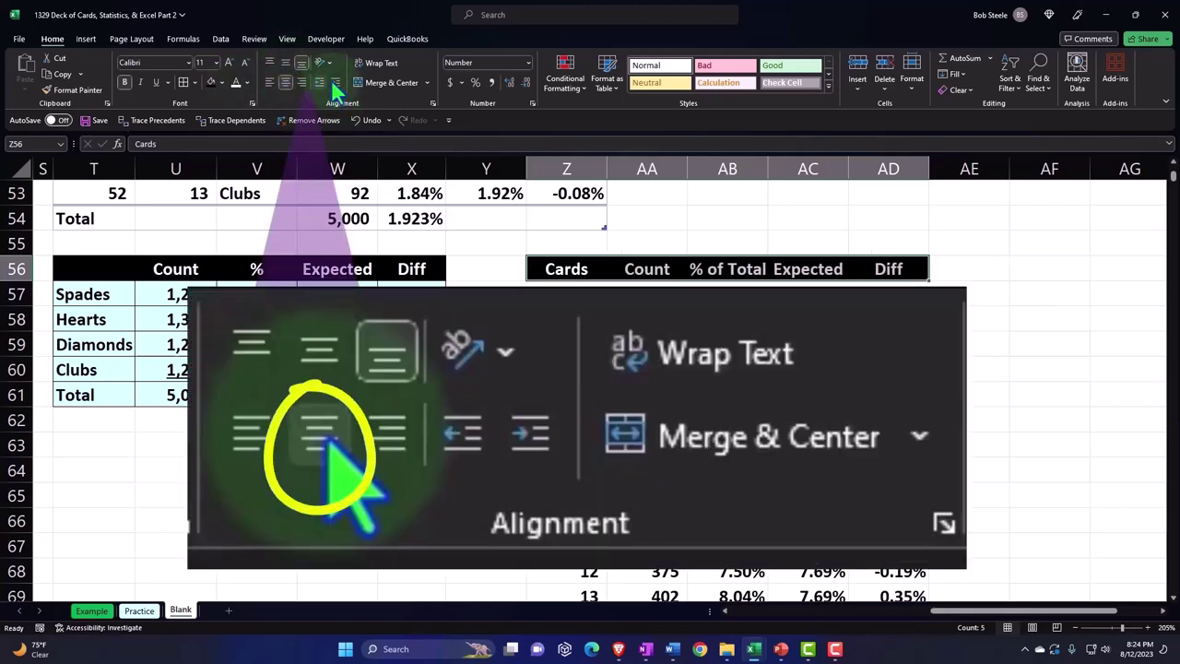
Add all borders to the table from card 1 through Total and shade it light blue.
left_click_drag(560, 287, 878, 547)
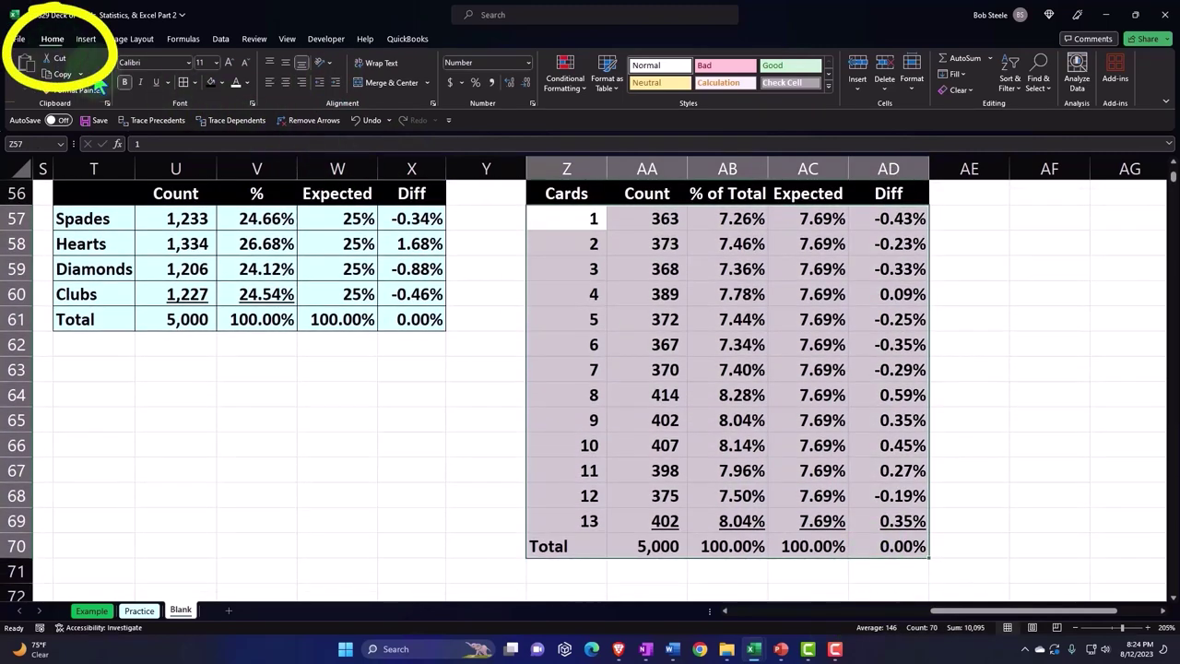
left_click(183, 82)
left_click(221, 83)
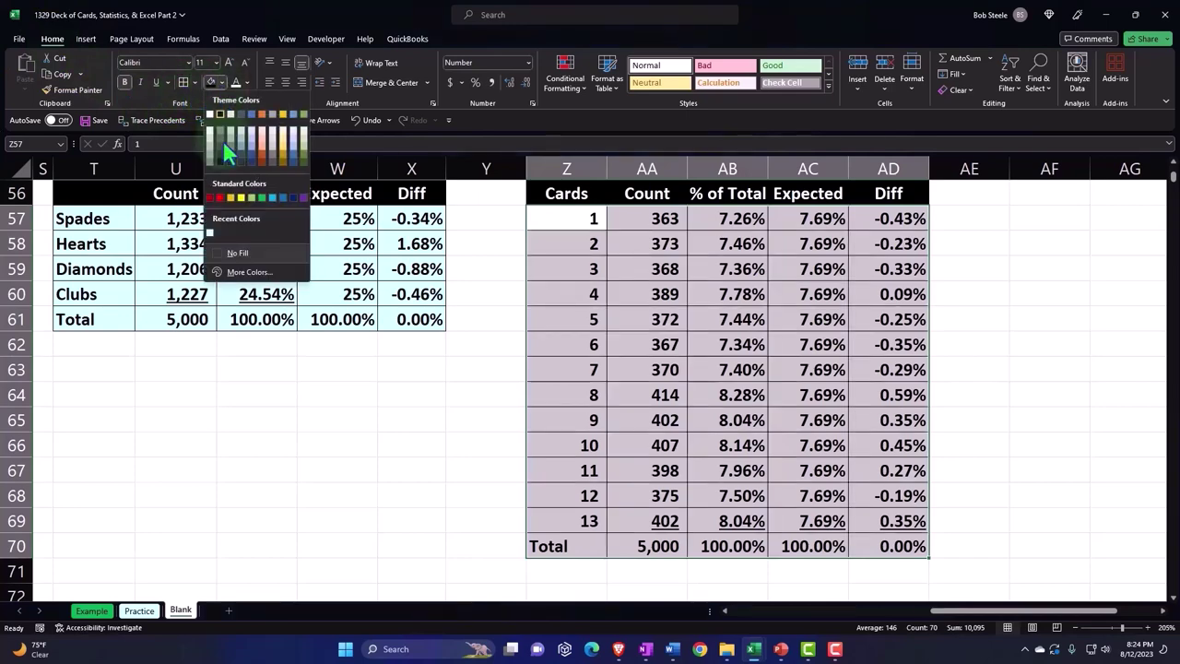
left_click(214, 242)
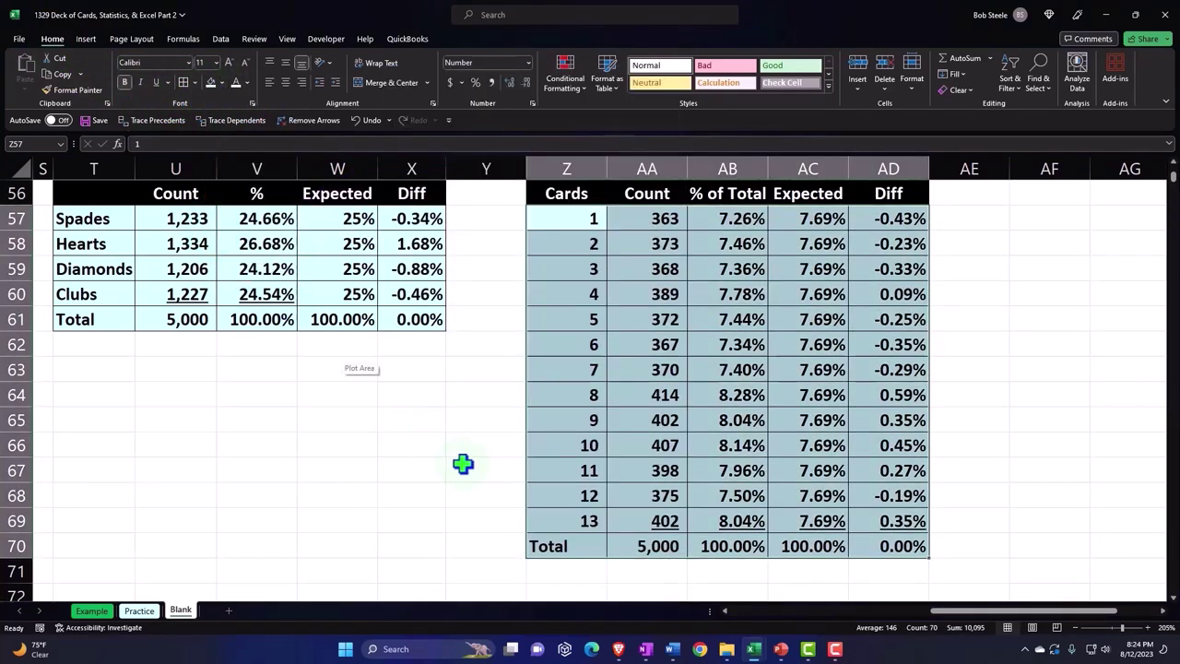
left_click(470, 461)
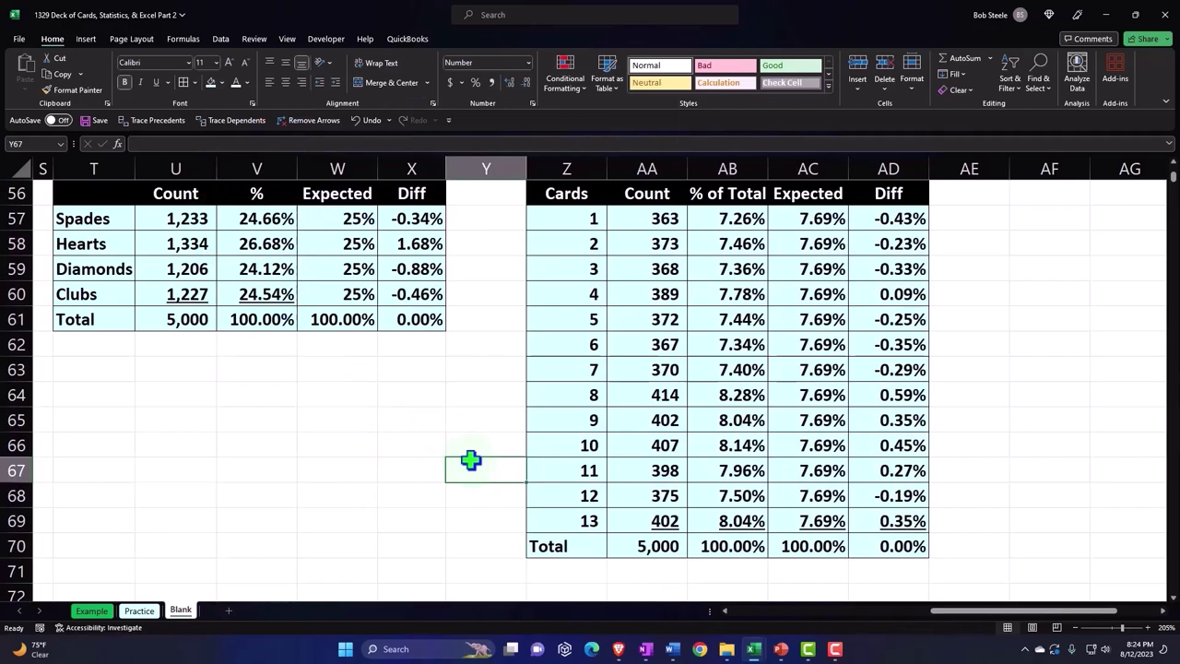
Scroll back to row 1 and move toward the Random Draw columns.
scroll(470, 461, "up", 4)
scroll(476, 465, "up", 7)
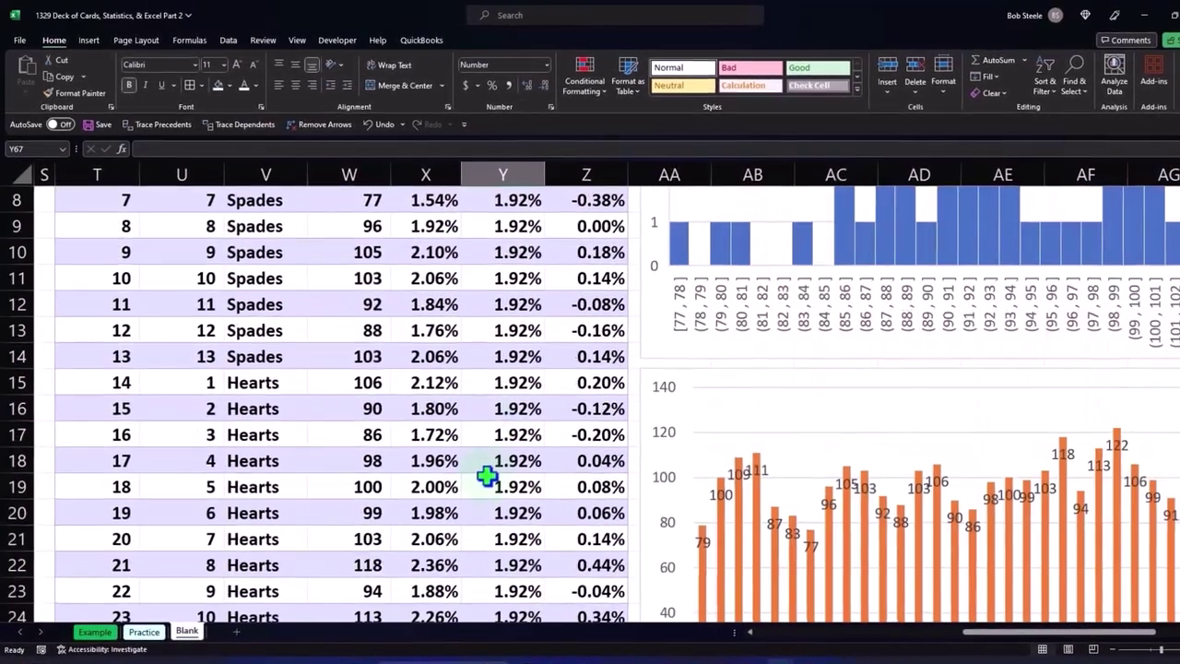
scroll(487, 474, "up", 2)
left_click(514, 311)
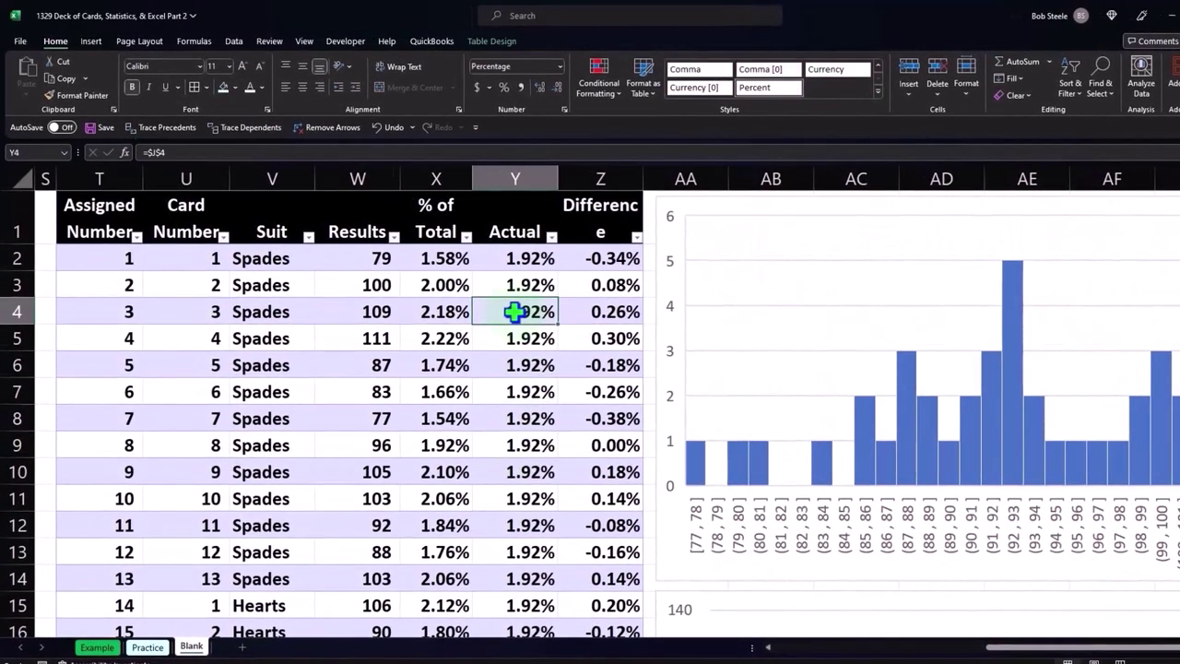
key("Left")
key("Left")
key("Left")
key("Left")
key("Left")
key("Left")
key("Left")
key("Left")
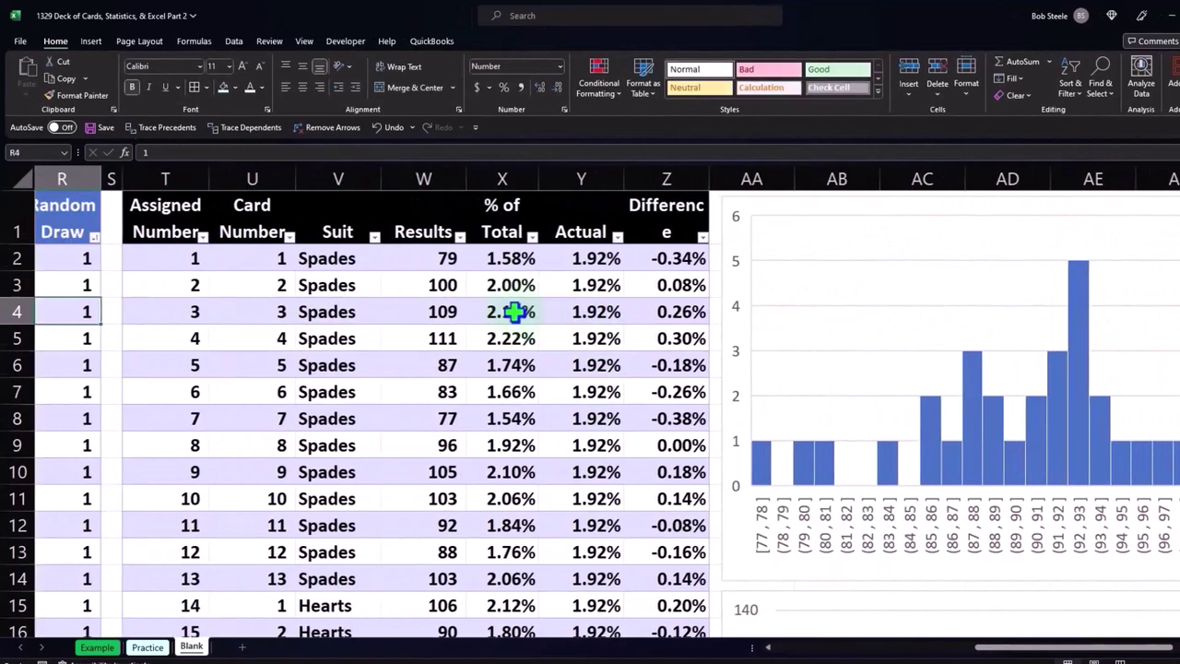
key("Left")
key("Left")
key("Left")
key("Left")
key("Left")
key("Left")
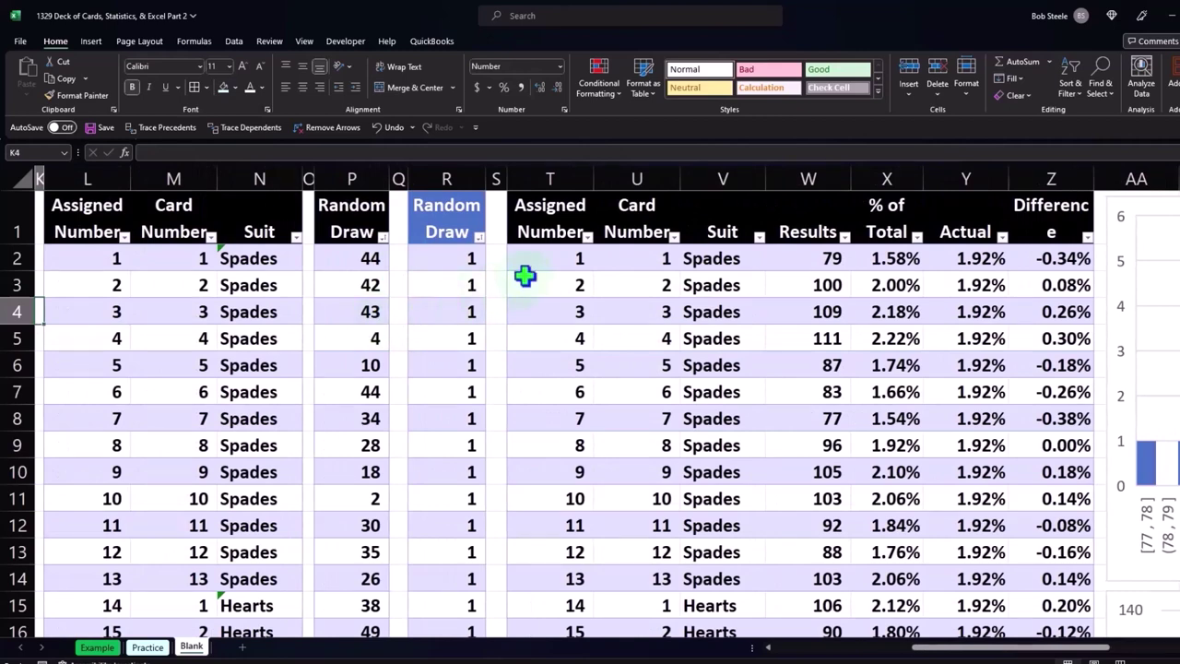
Point out assigned numbers in column T, such as 5 and 3 in T4.
left_click(557, 365)
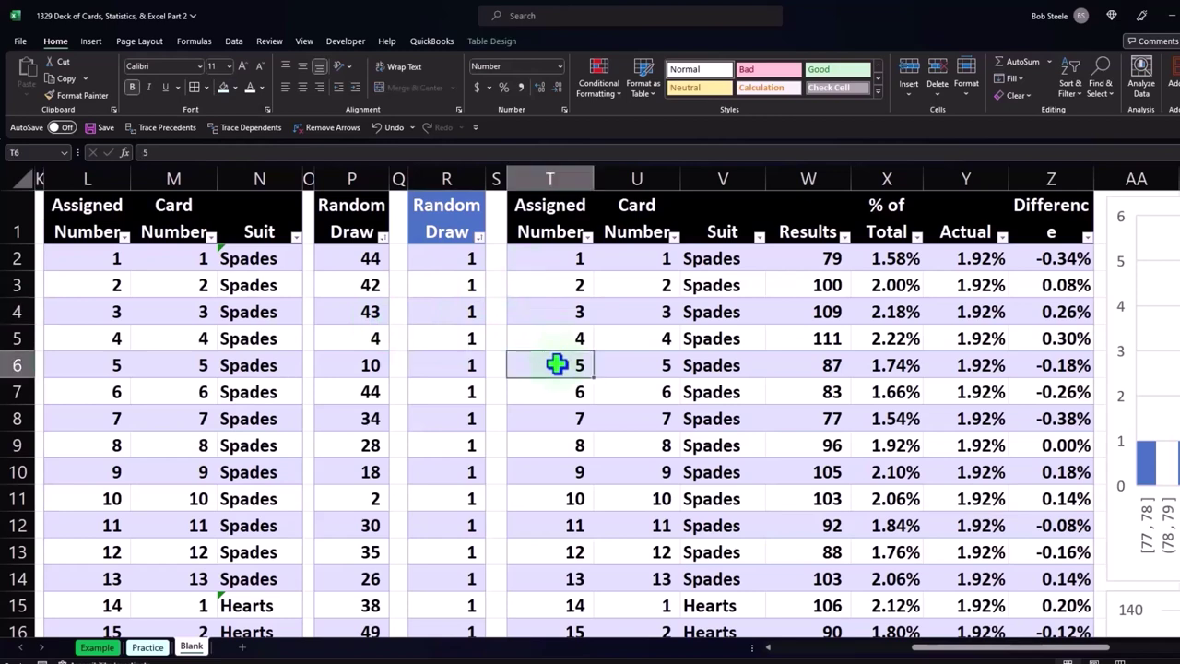
left_click(546, 263)
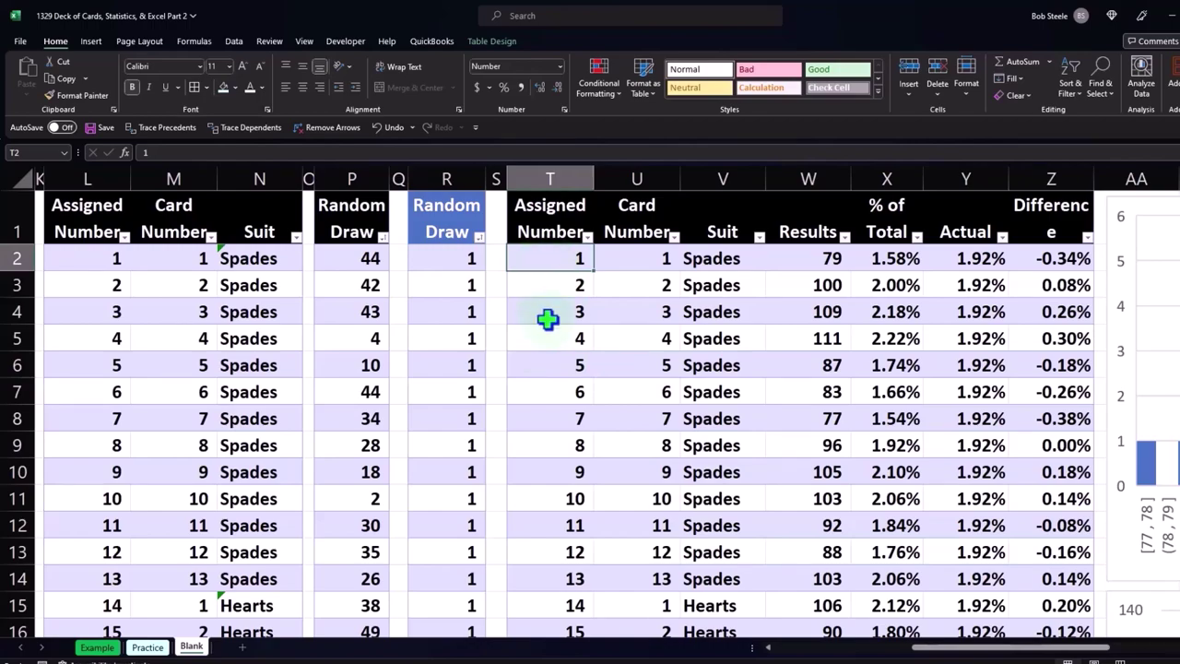
left_click(545, 365)
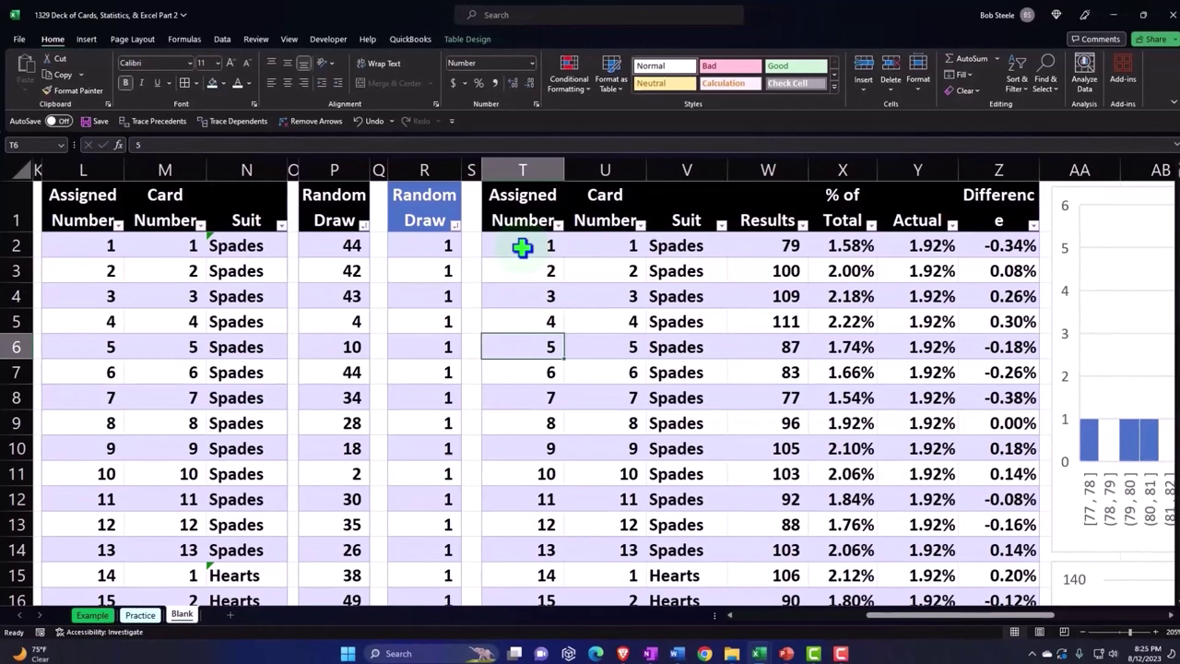
left_click(522, 247)
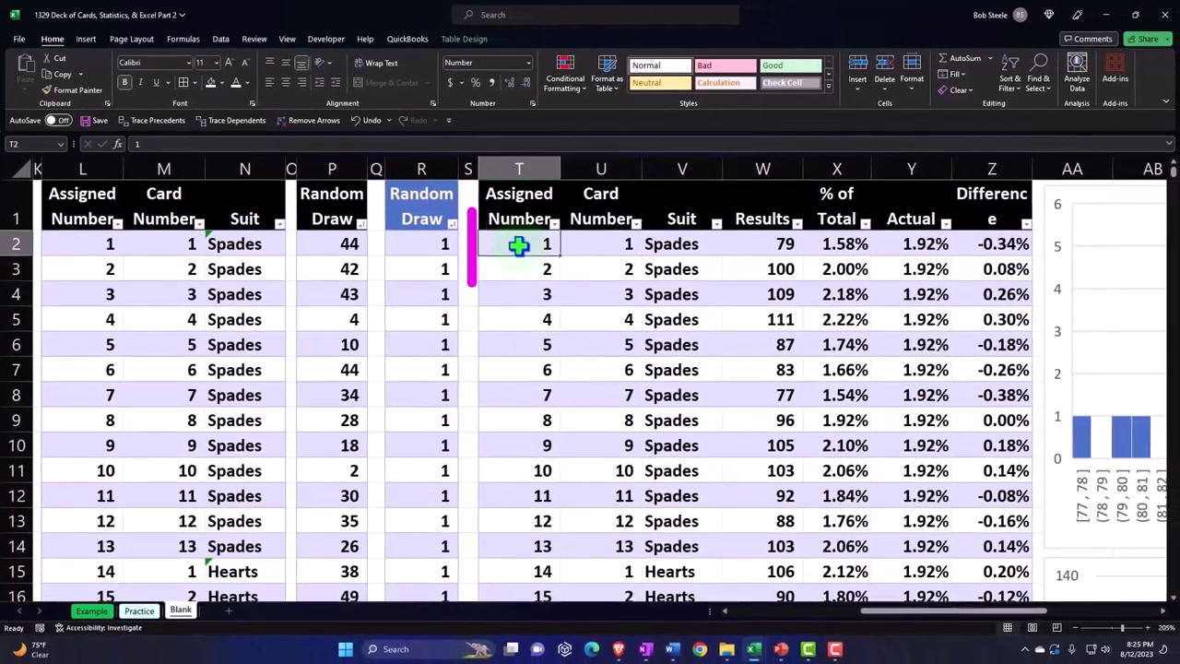
left_click(525, 296)
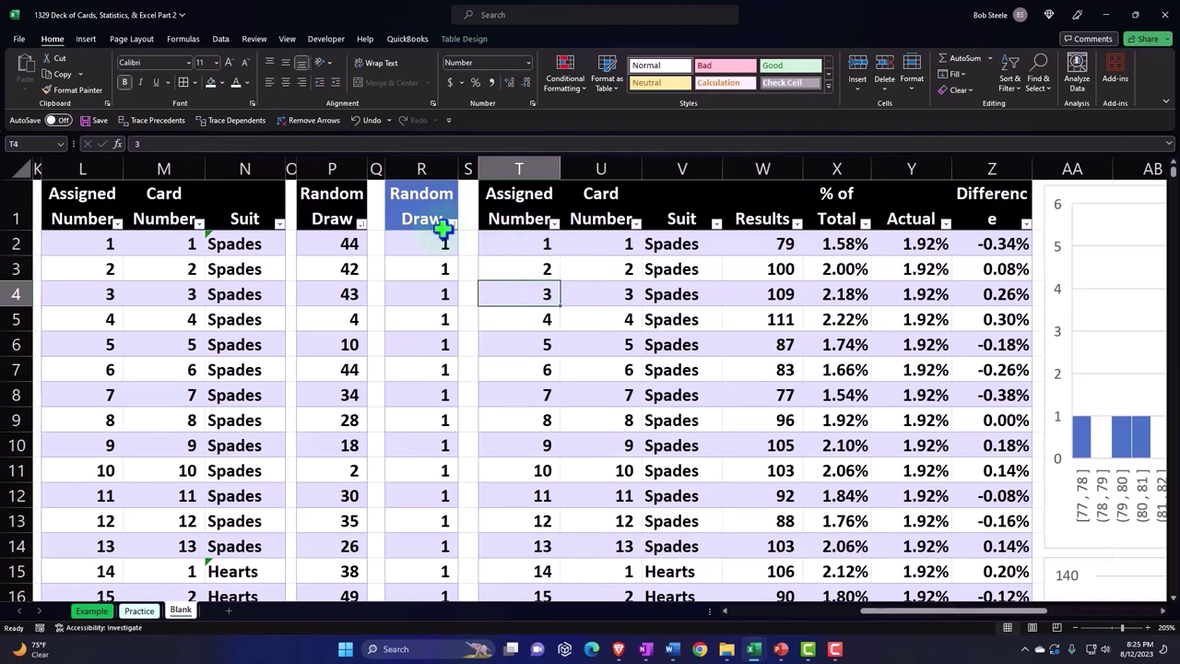
Re-commit the RANDBETWEEN formula in P5 so the Random Draw values recalculate.
left_click(332, 168)
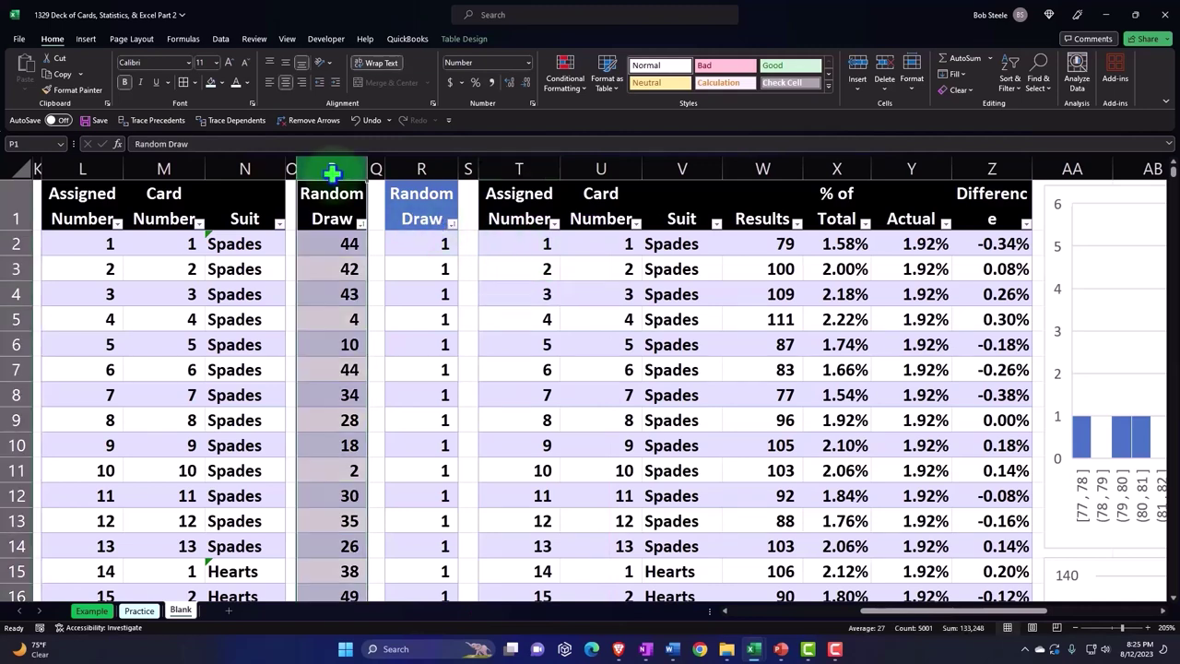
left_click(337, 313)
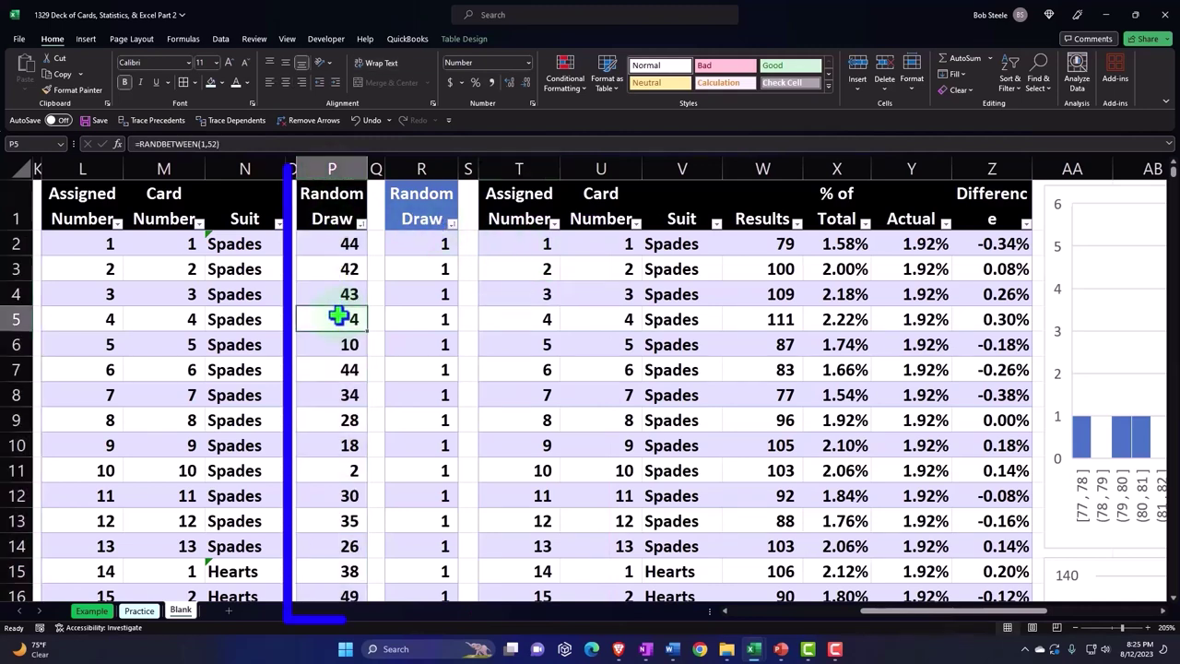
key("F2")
key("Return")
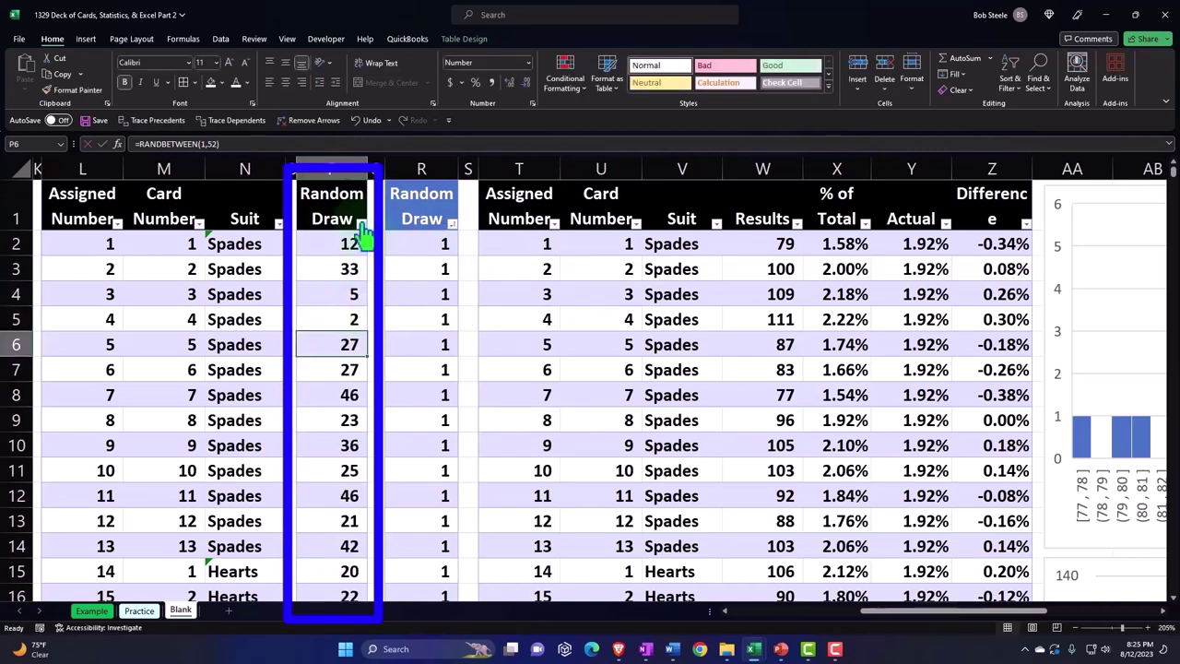
left_click(360, 223)
left_click(354, 242)
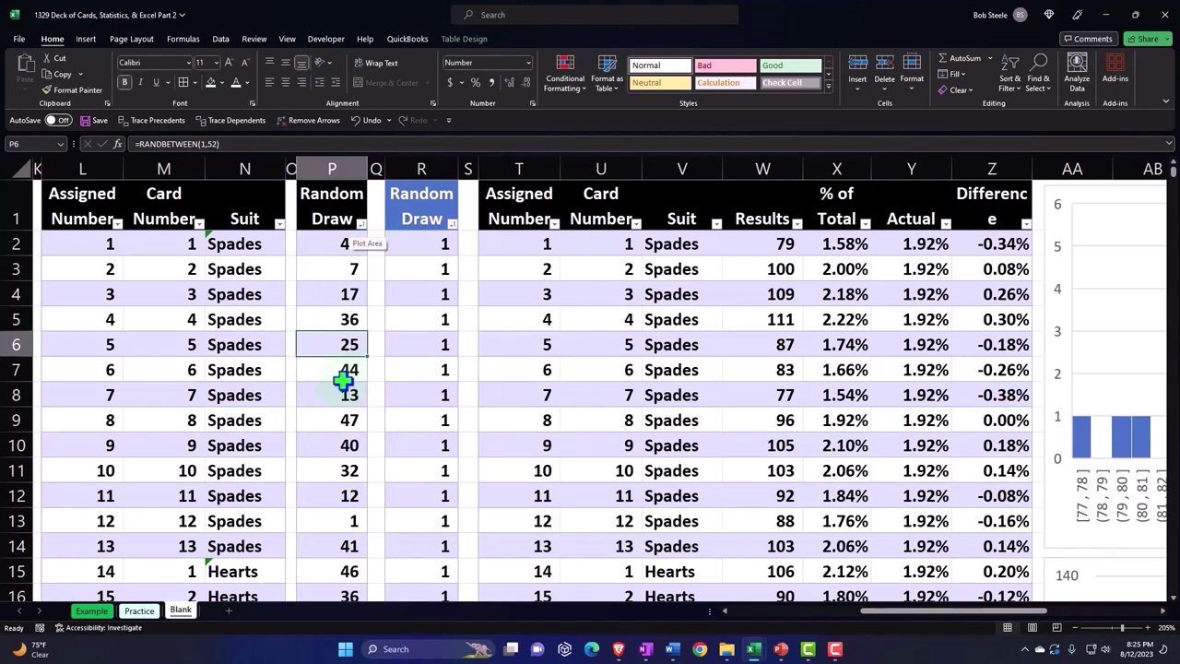
Copy Random Draw column P and paste it as values only at AN1.
left_click(330, 166)
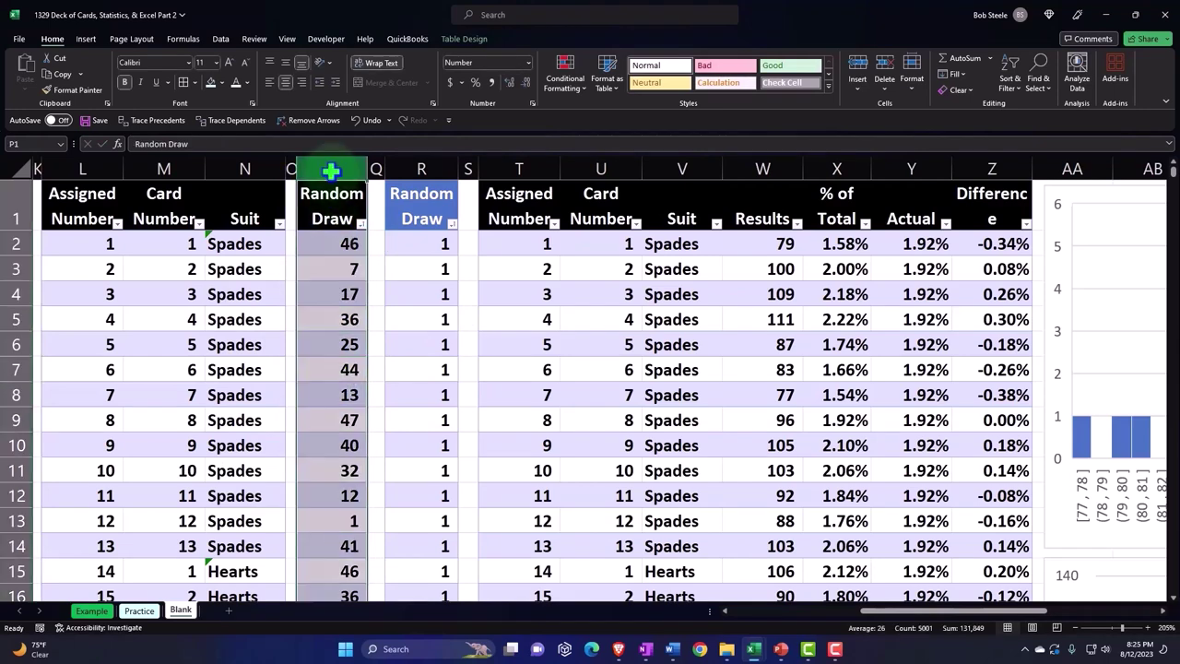
right_click(329, 266)
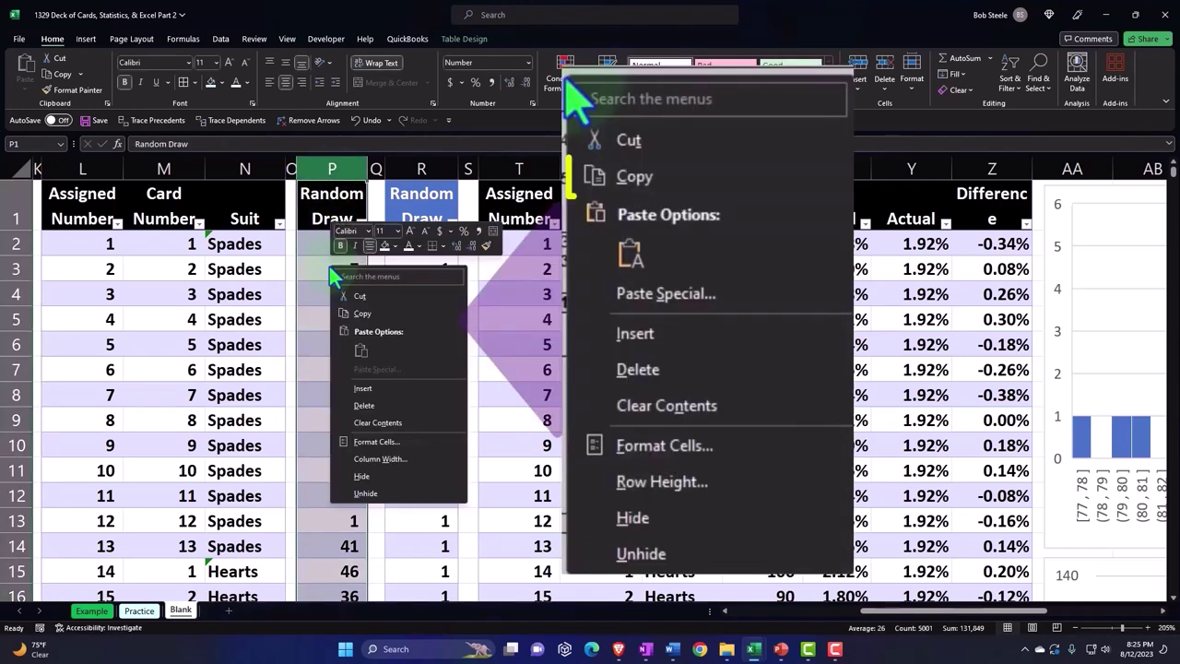
left_click(350, 311)
left_click(526, 272)
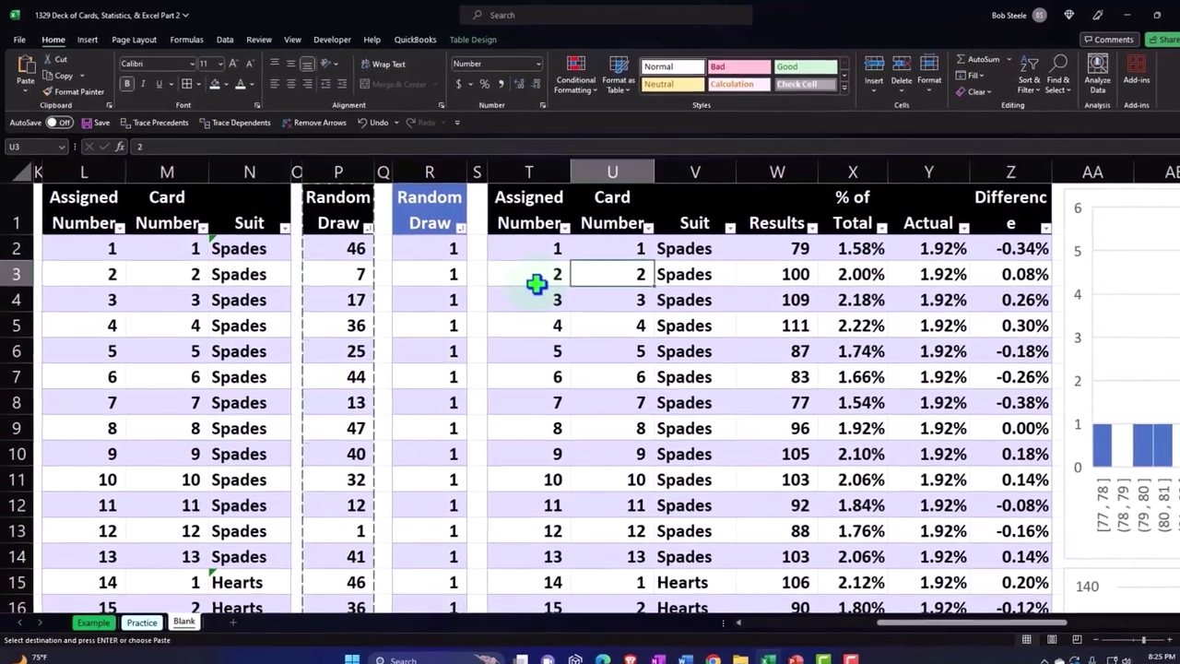
key("Right")
key("Right")
key("Right")
key("Right")
key("Right")
key("Right")
key("Right")
key("Right")
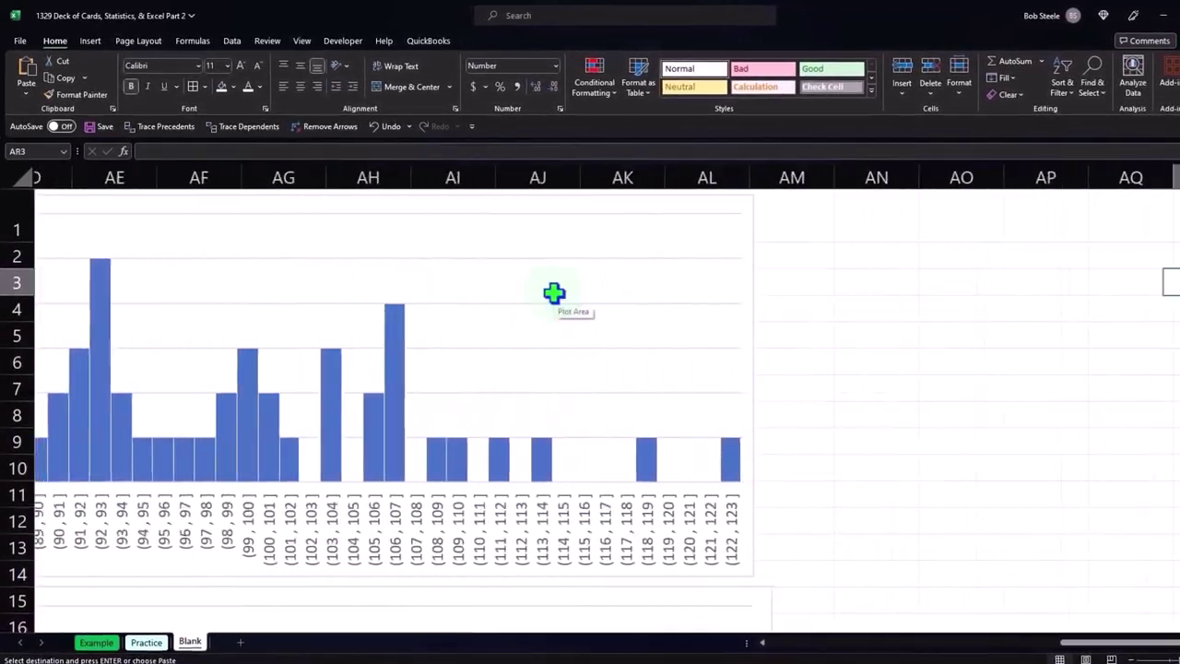
key("Right")
key("Right")
key("Right")
key("Right")
key("Right")
key("Right")
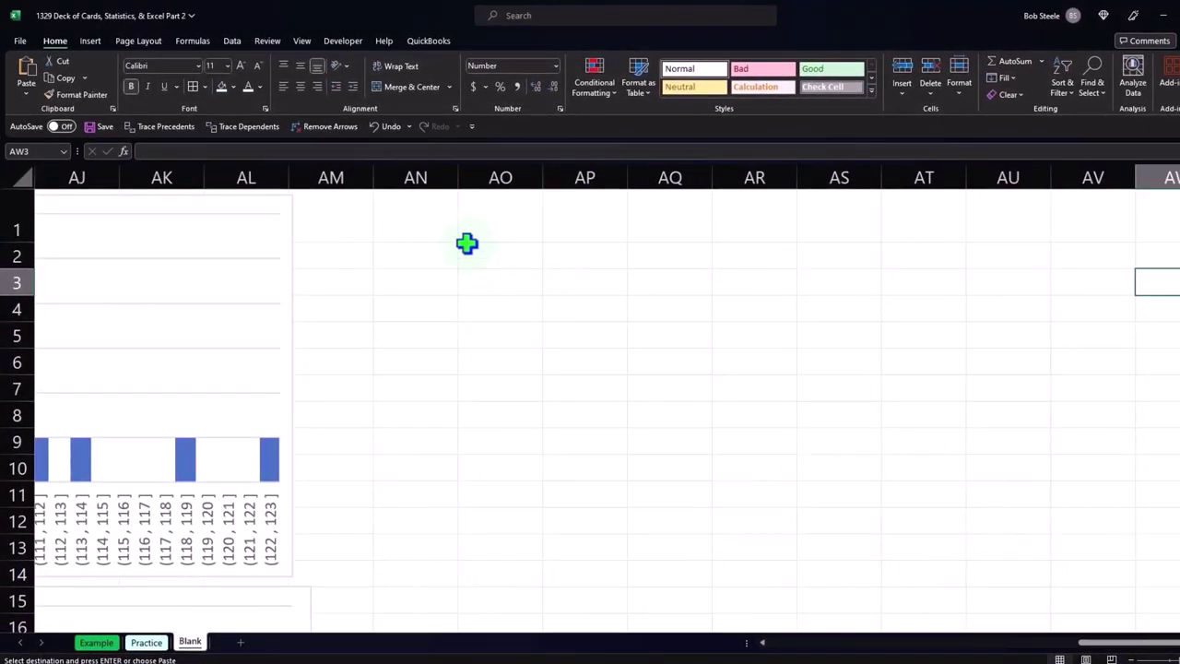
left_click(429, 220)
right_click(428, 219)
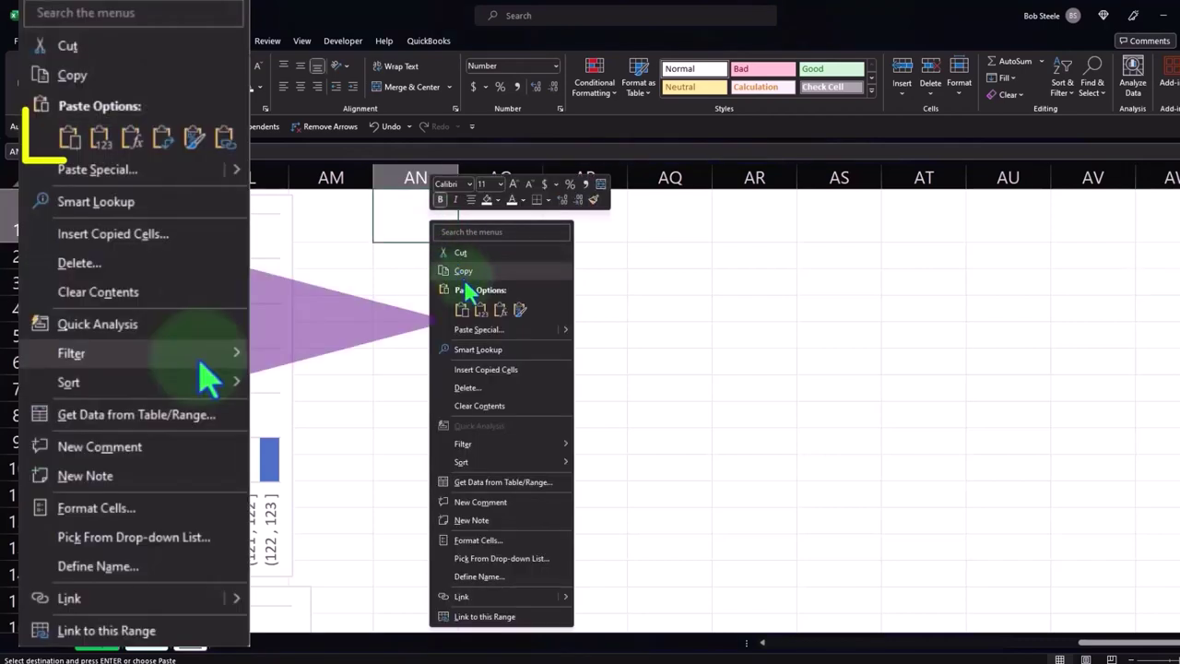
left_click(480, 315)
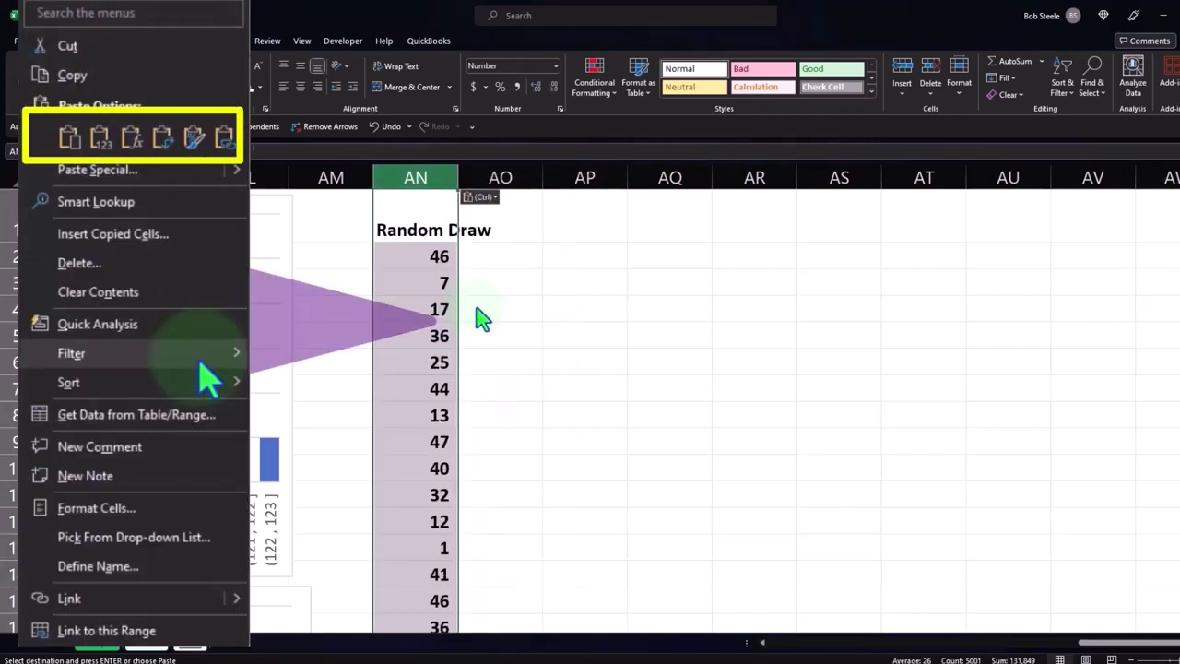
left_click(455, 440)
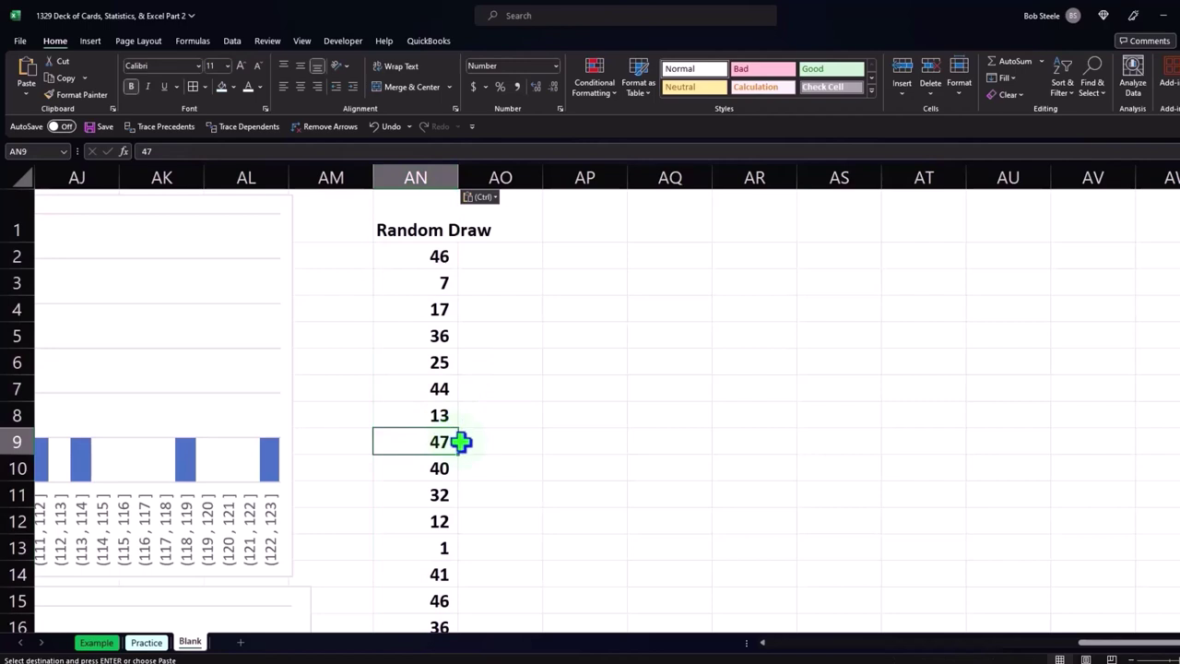
left_click(90, 42)
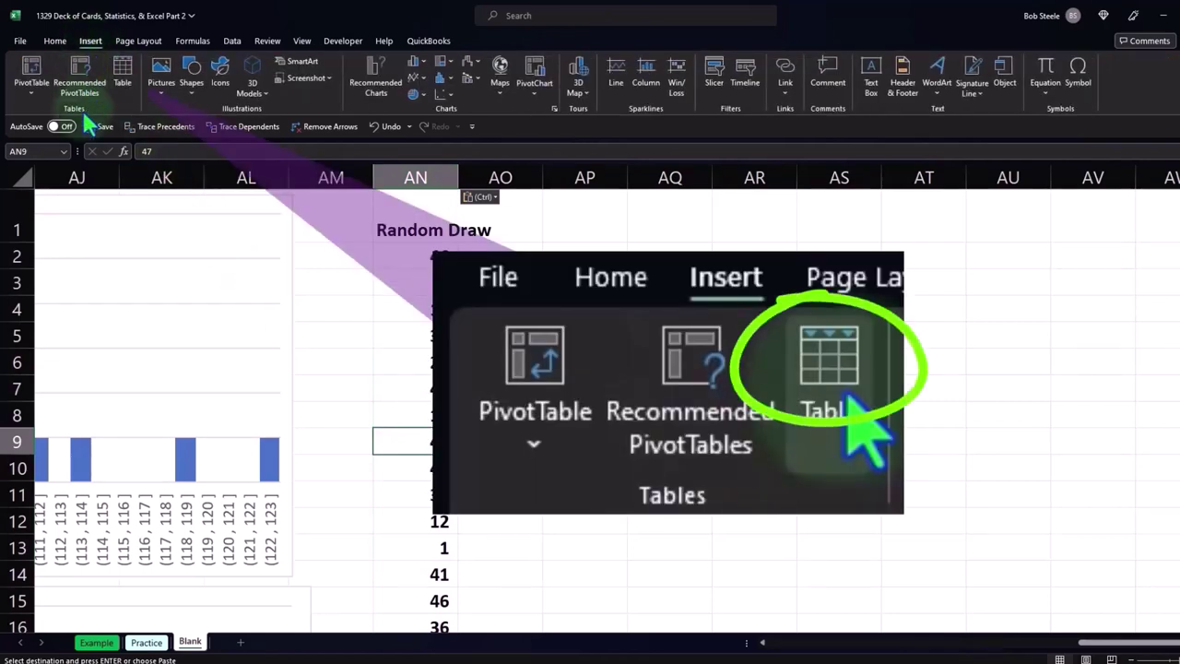
left_click(121, 74)
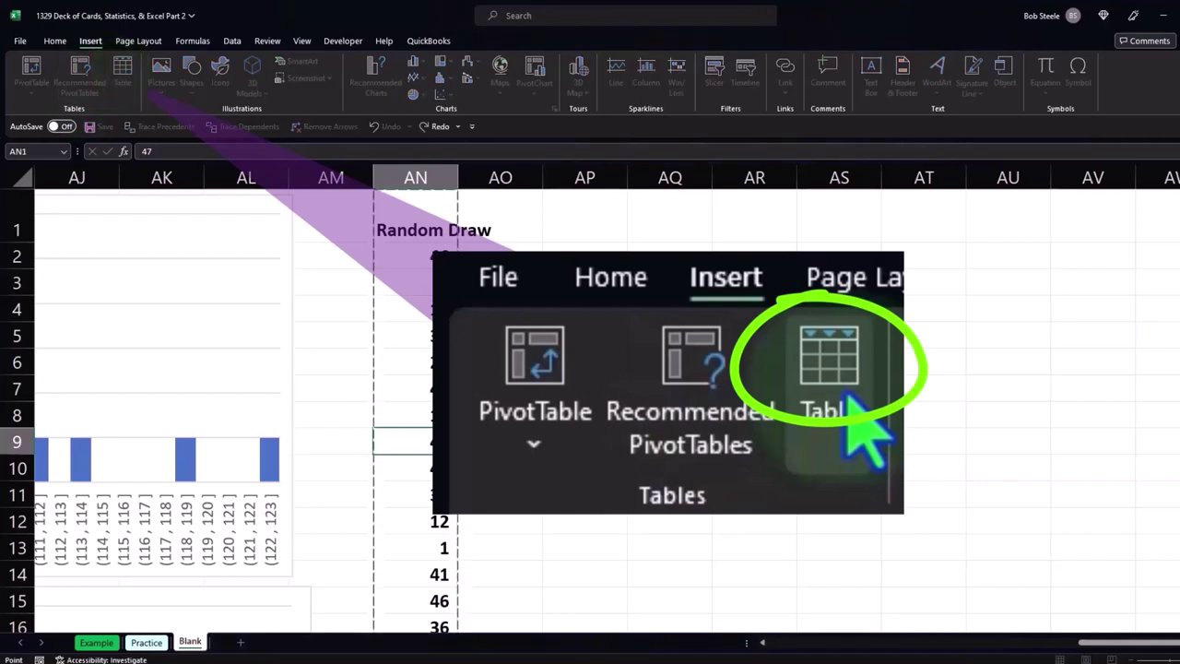
left_click(769, 377)
left_click(432, 216)
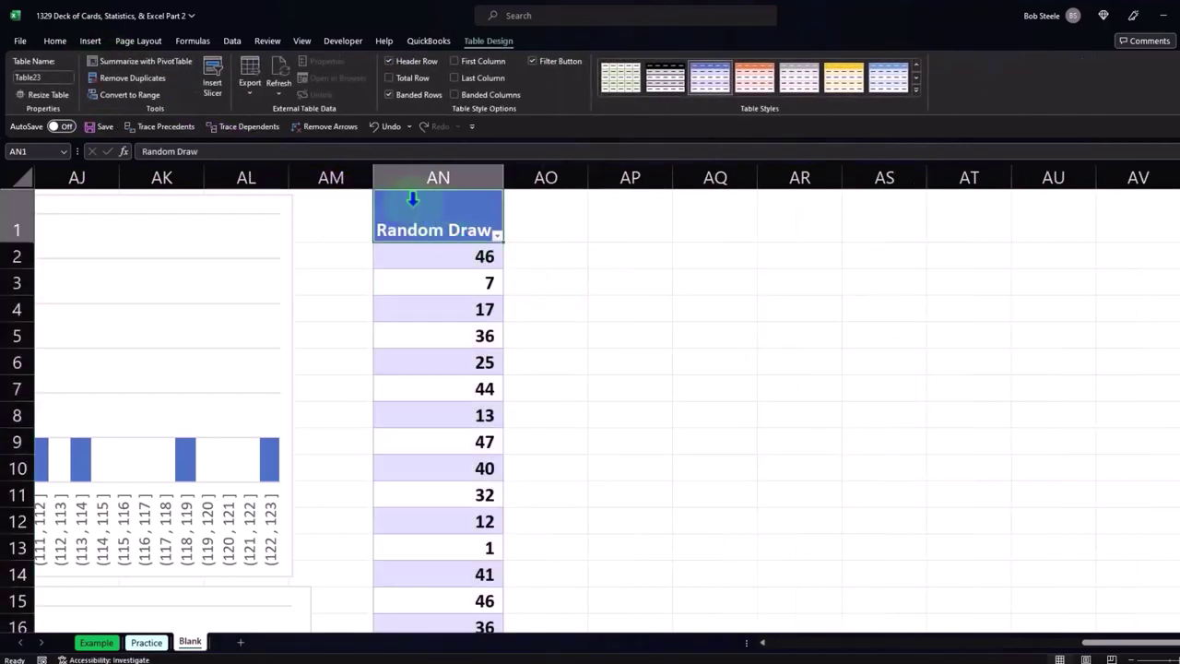
left_click_drag(503, 177, 451, 175)
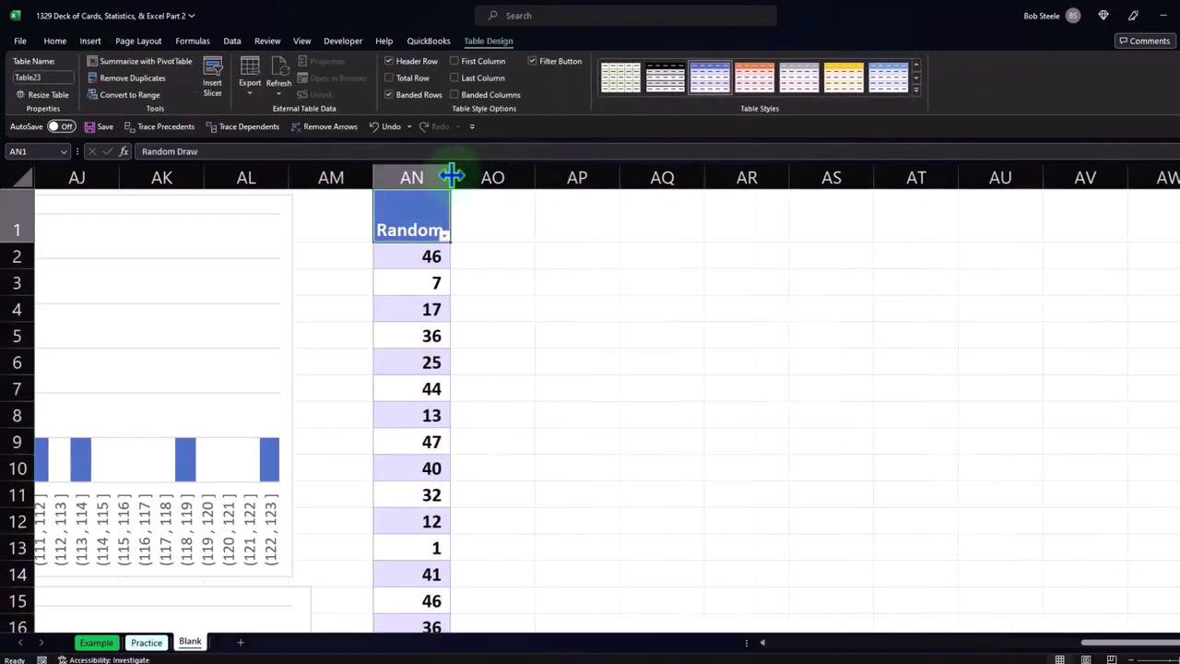
left_click(439, 177)
left_click(55, 40)
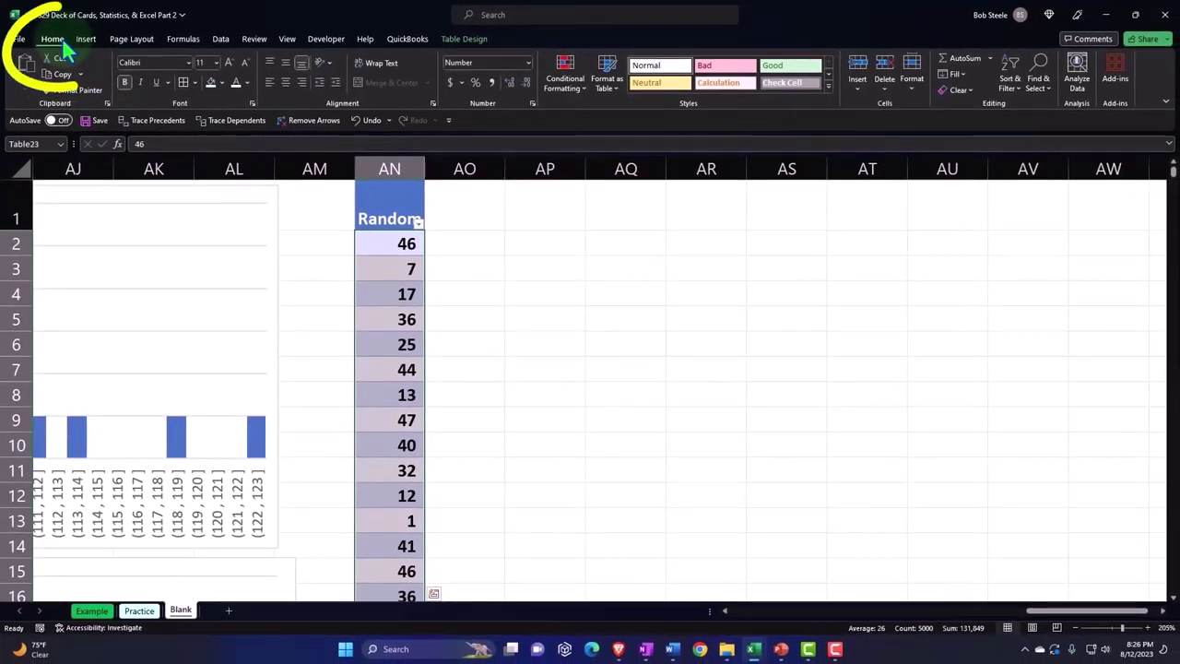
left_click(369, 64)
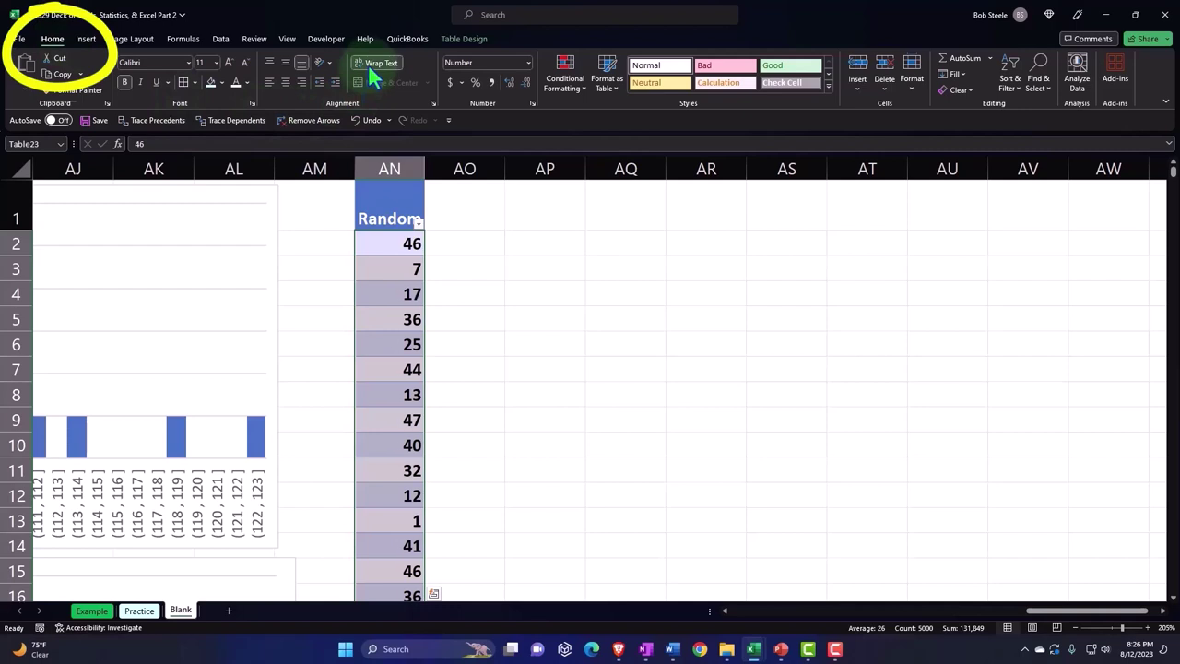
left_click(285, 82)
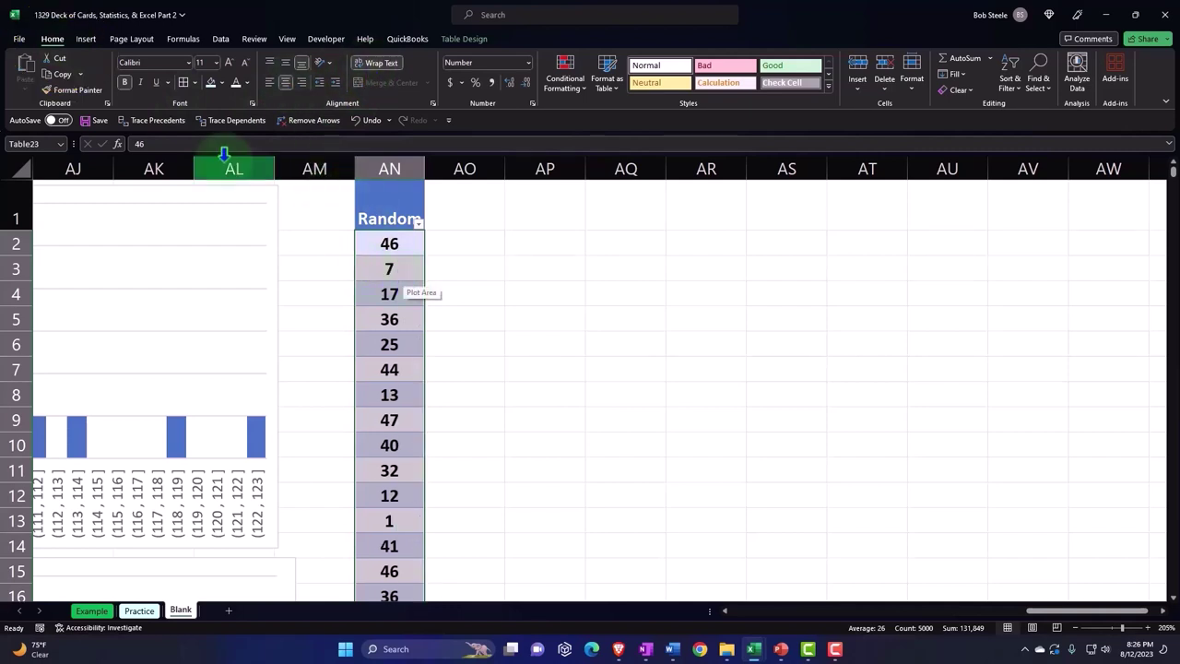
left_click(355, 120)
left_click(355, 121)
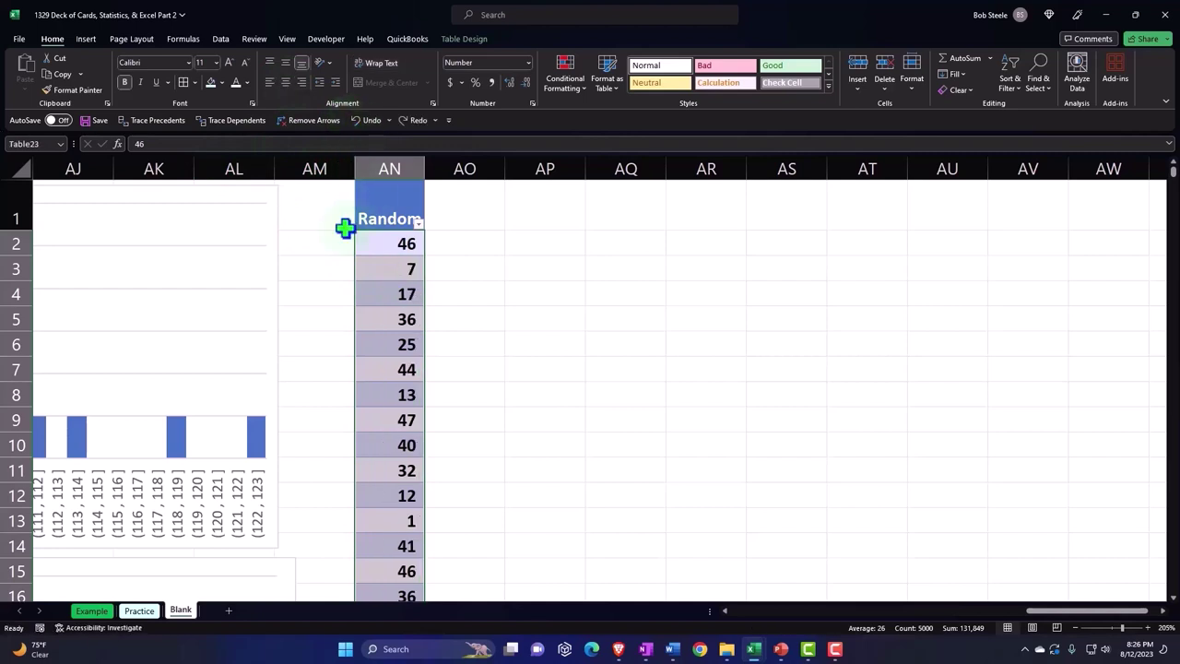
left_click(342, 232)
left_click(372, 203)
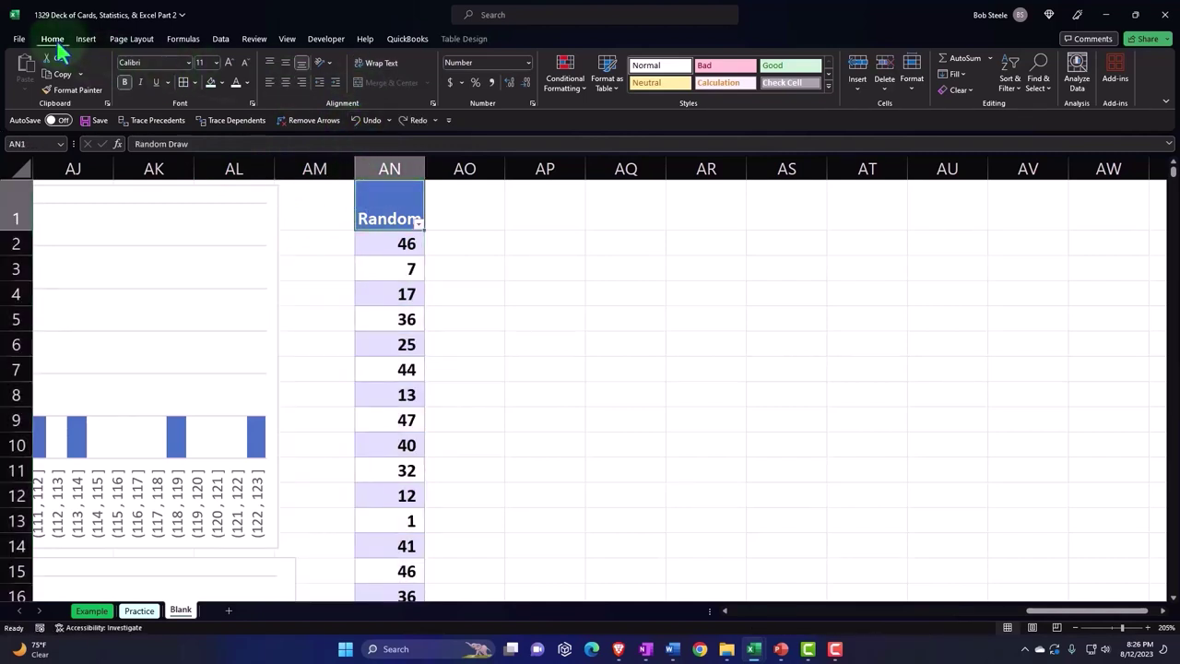
left_click(388, 69)
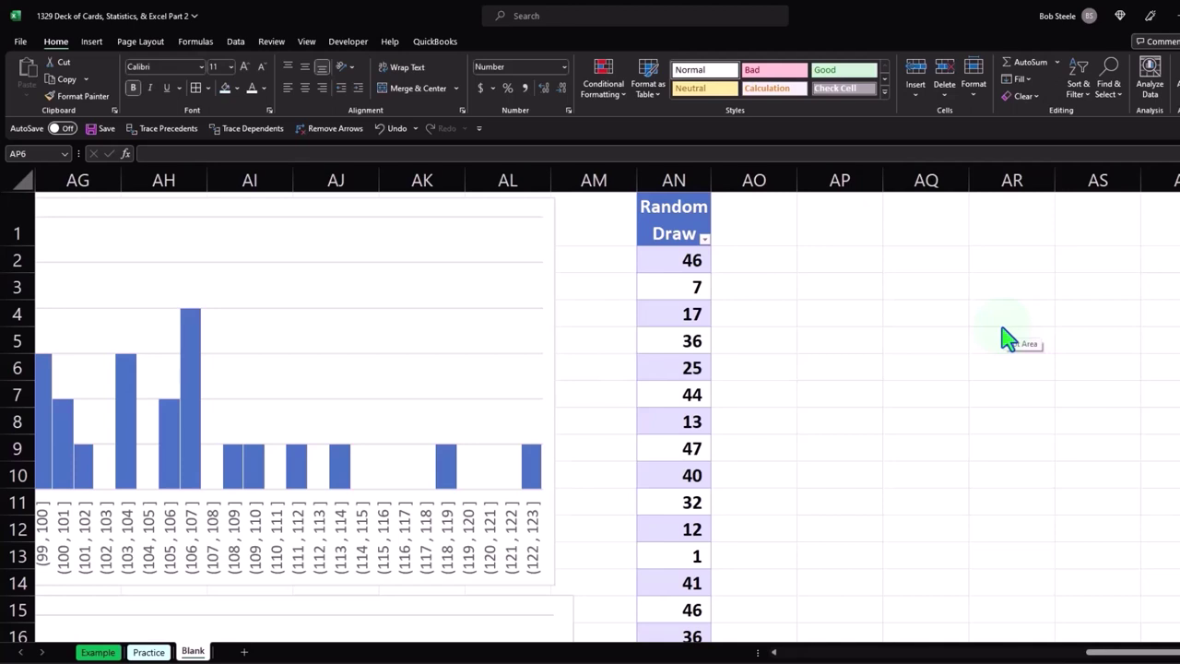
key("Escape")
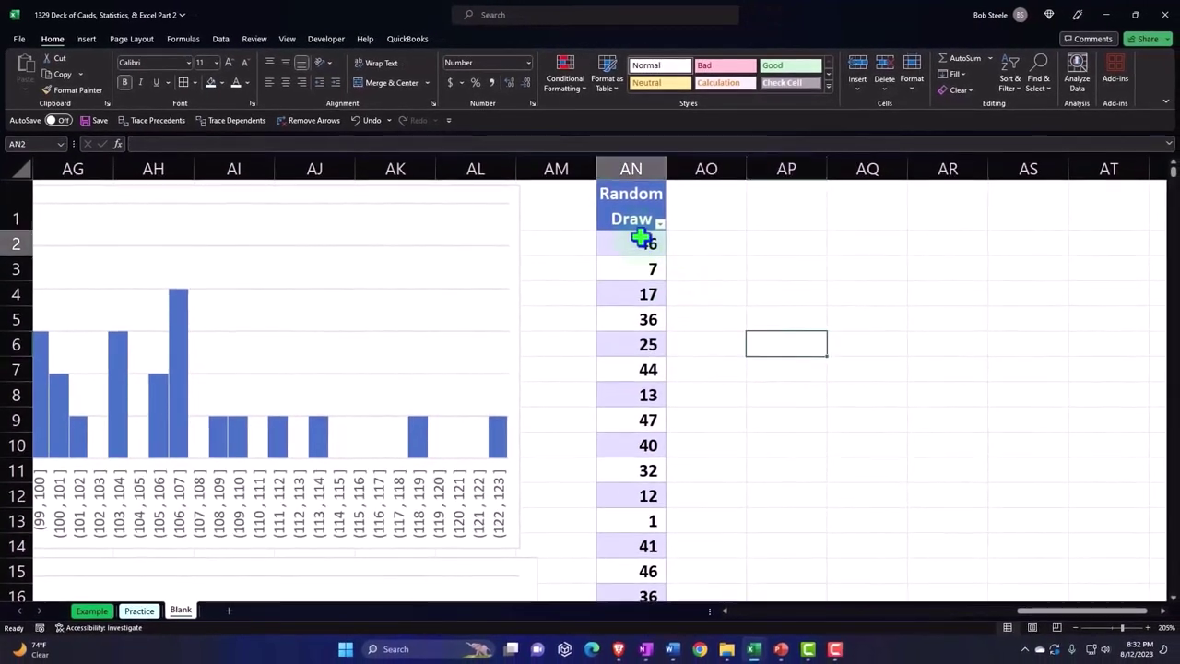
left_click(644, 242)
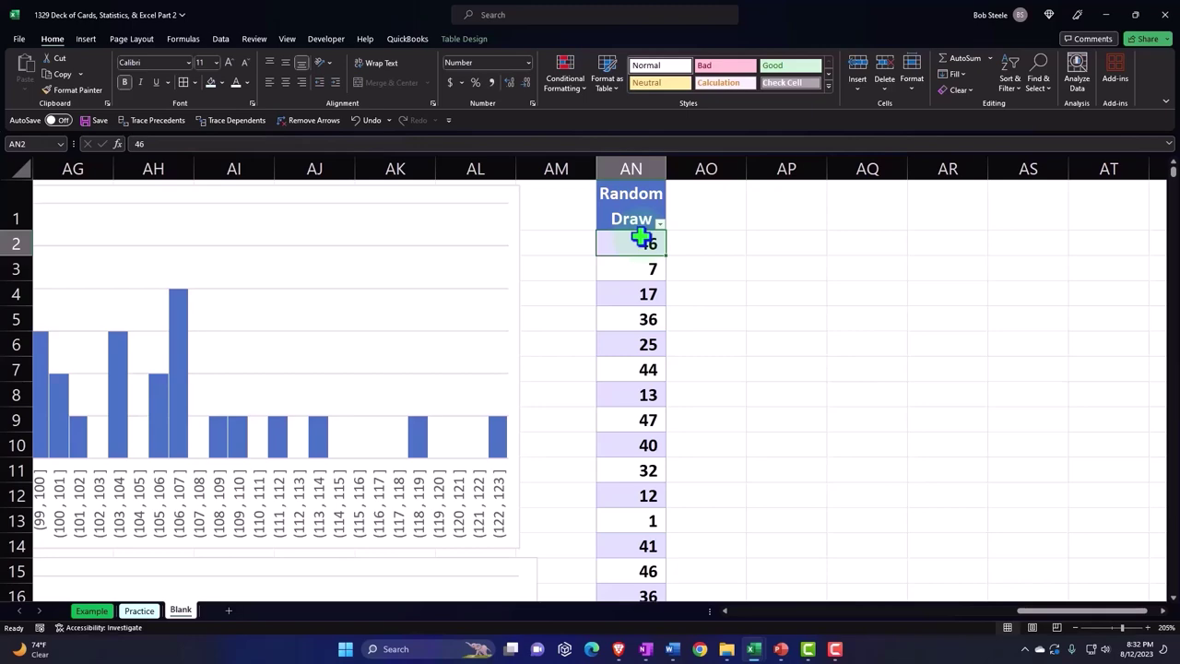
key("Left")
key("Left")
key("Left")
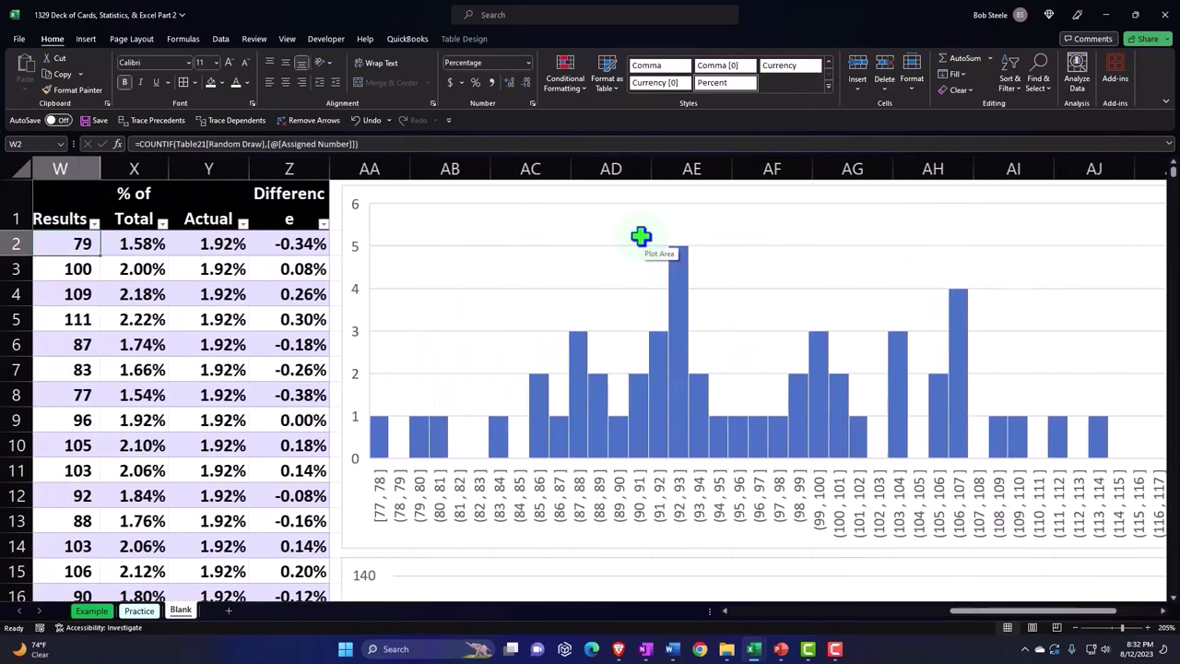
Jump left and scroll through the card results tables to review them.
key("Left")
key("Left")
key("Left")
key("Left")
key("Left")
key("Left")
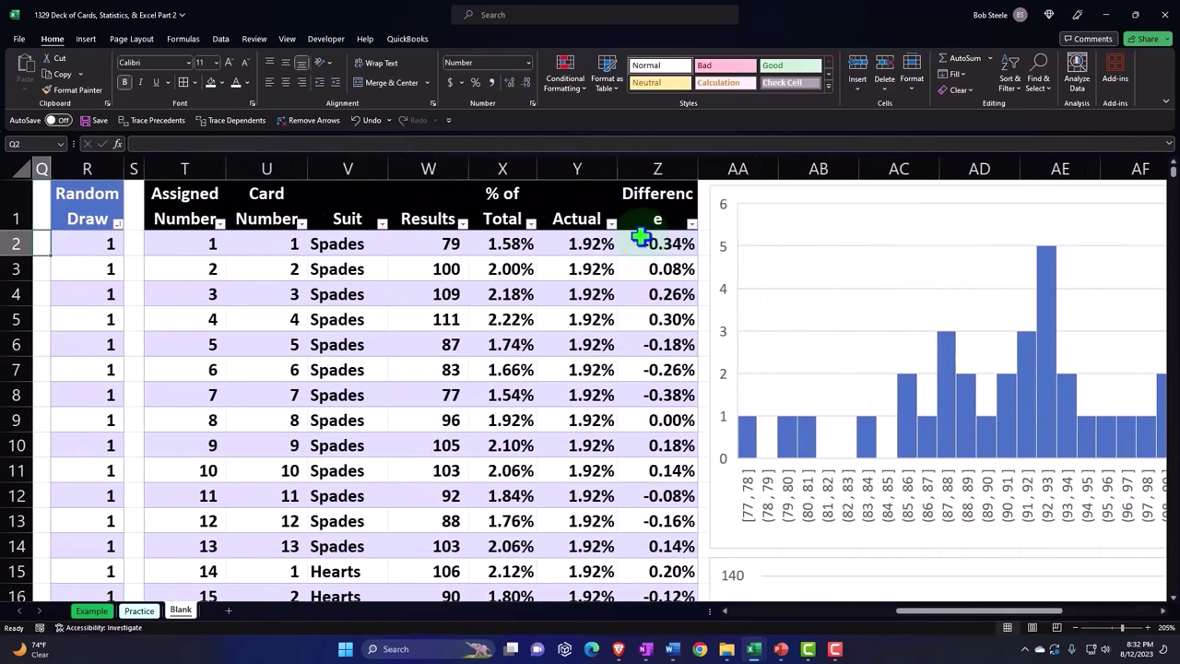
scroll(403, 373, "down", 3)
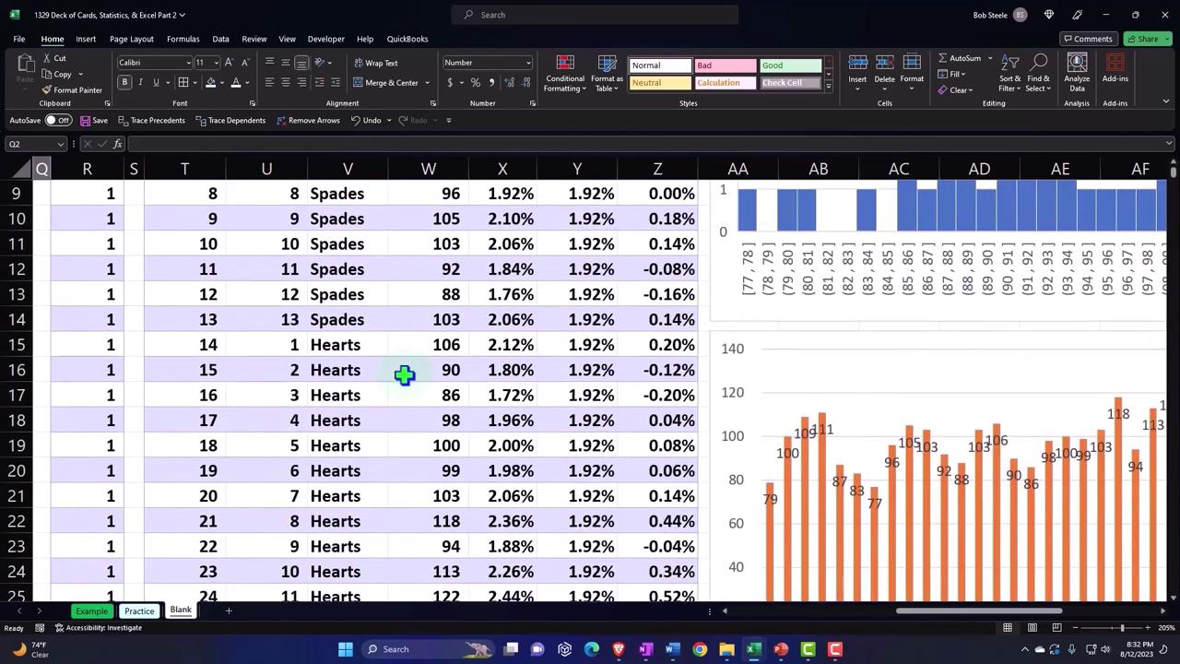
scroll(403, 373, "down", 4)
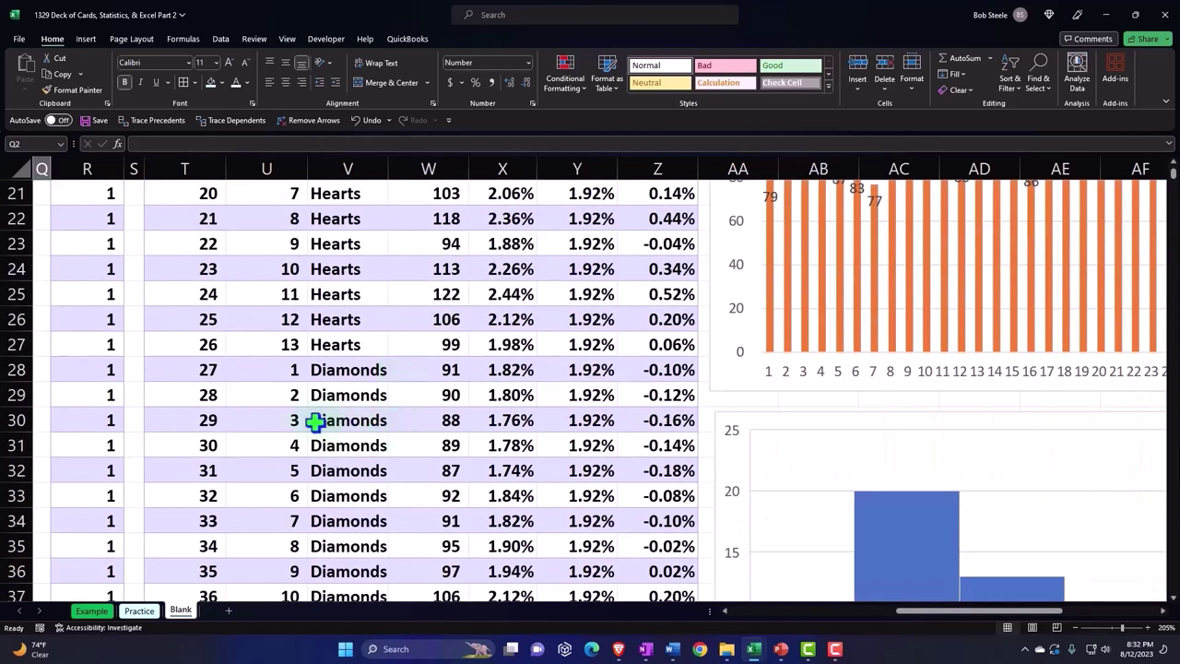
scroll(442, 429, "up", 6)
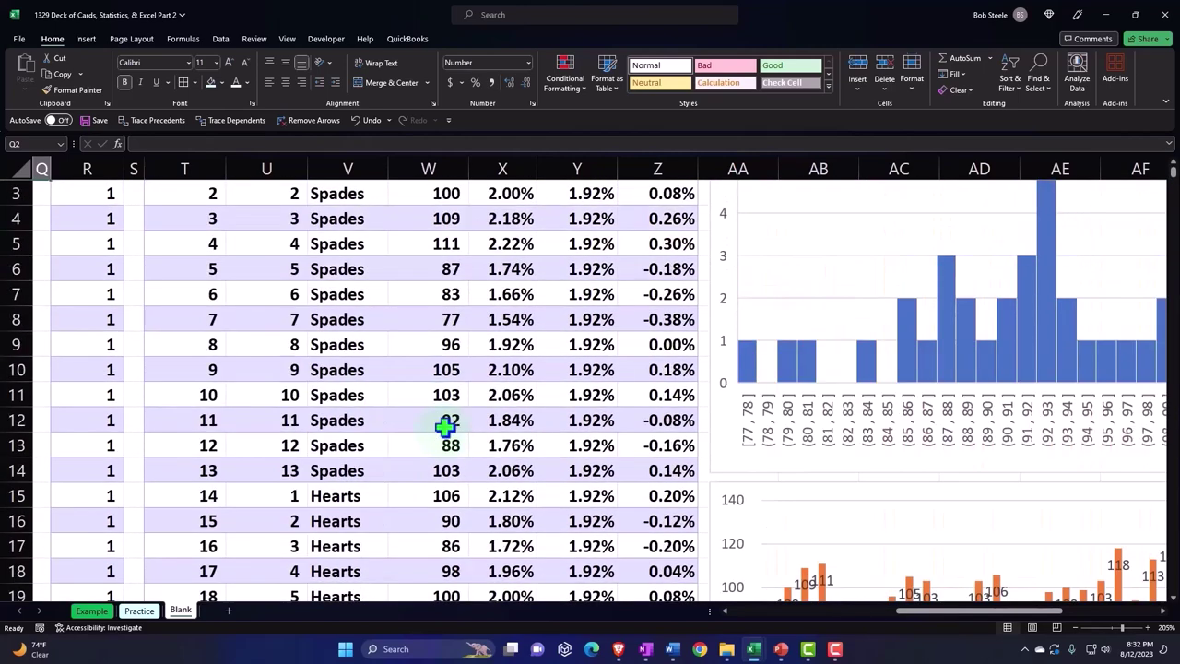
scroll(443, 430, "up", 1)
Move right to column AN and select all its Random Draw values.
left_click(635, 277)
key("Right")
key("Right")
key("Right")
key("Right")
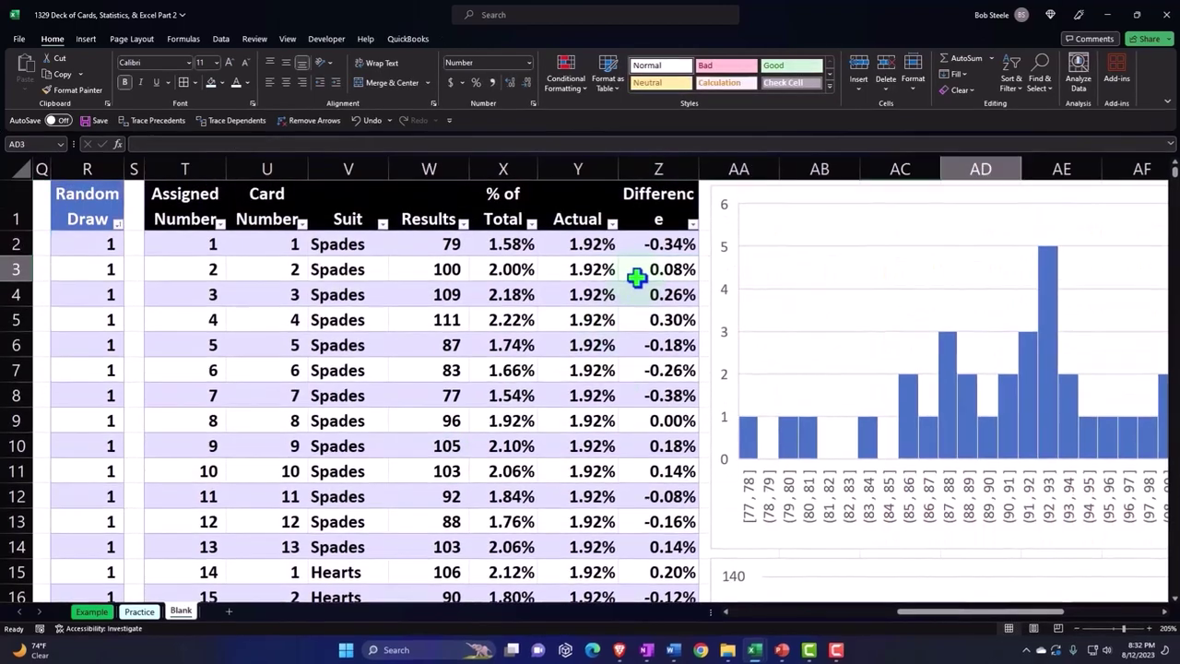
key("Right")
key("Right")
key("Right")
key("Right")
key("Right")
key("Right")
key("Right")
key("Right")
key("Right")
key("Right")
key("Right")
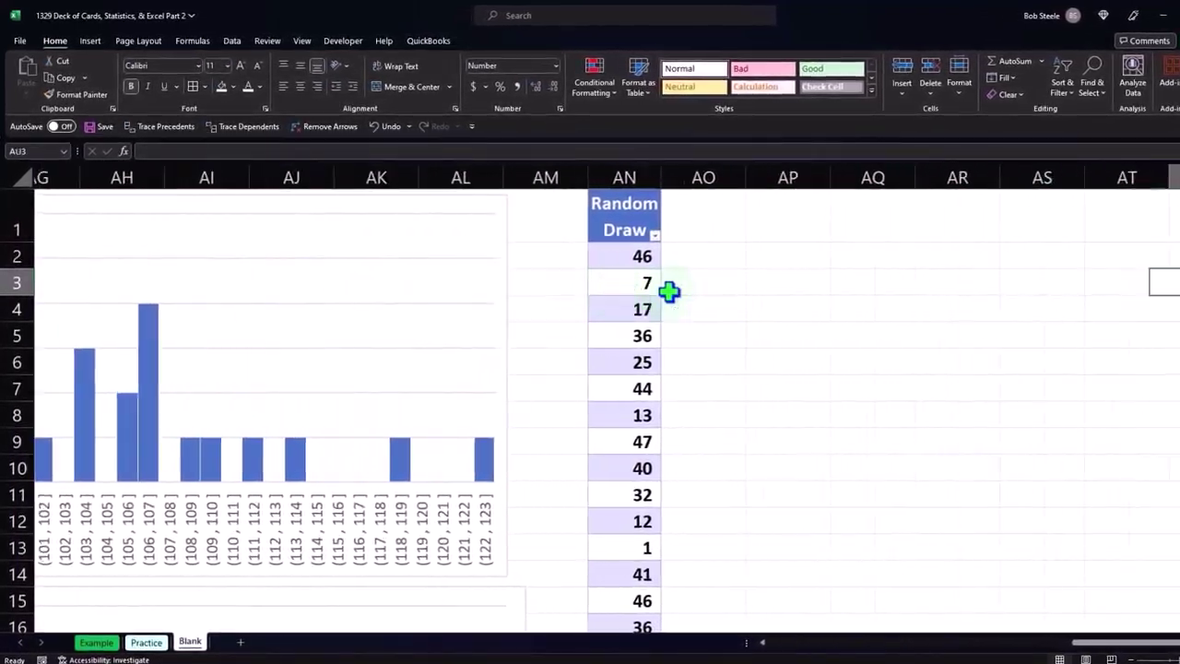
key("Right")
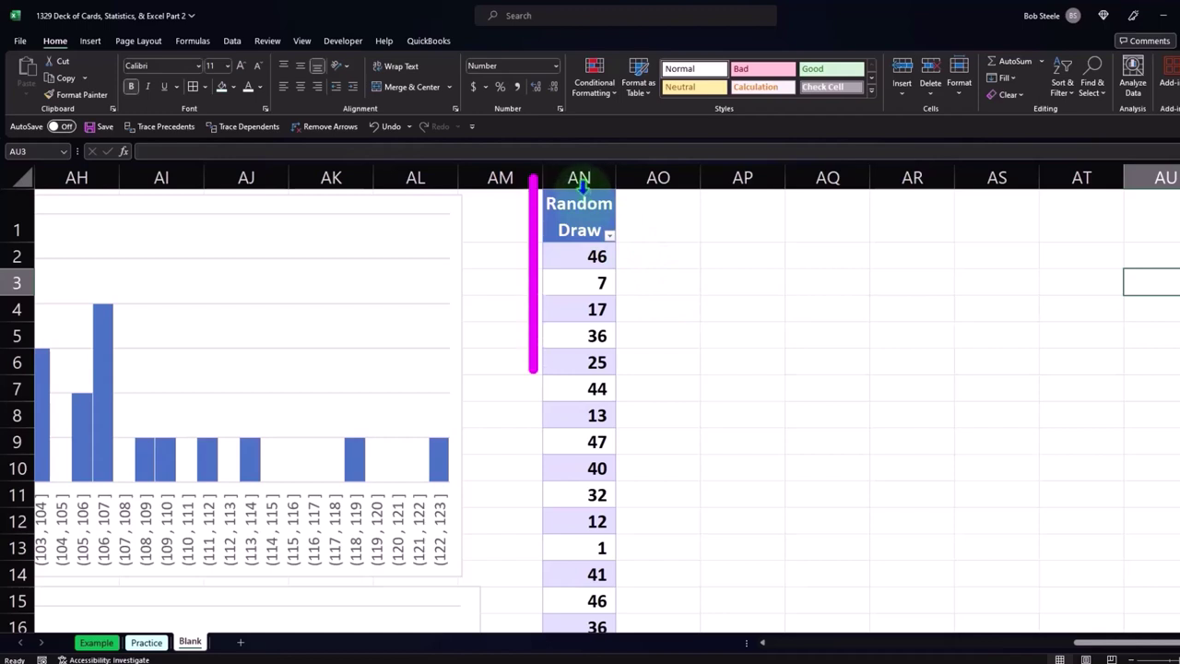
left_click(581, 192)
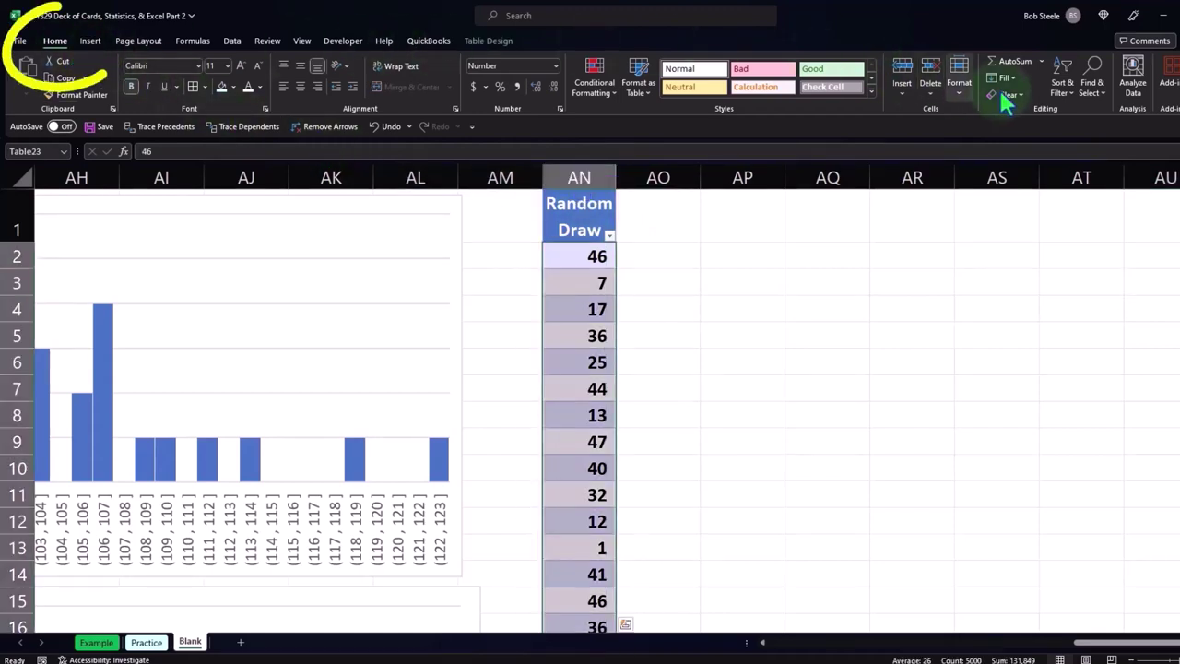
Replace all 29s with 1 via Find and Replace, making 79 replacements.
left_click(1093, 91)
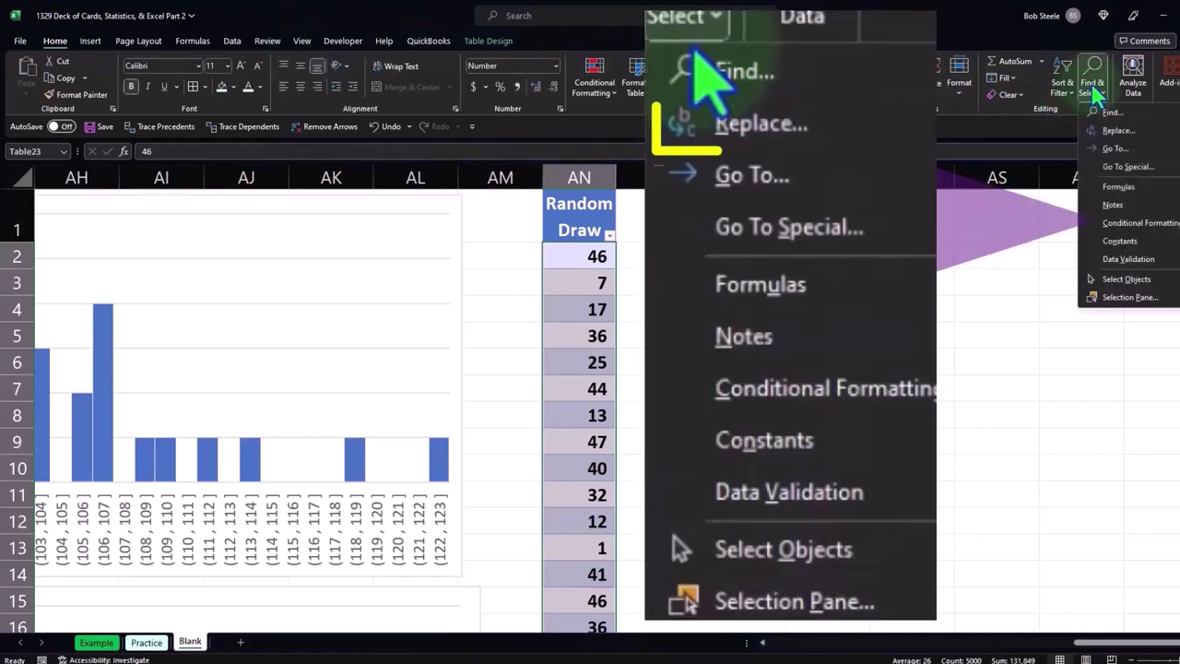
left_click(1111, 131)
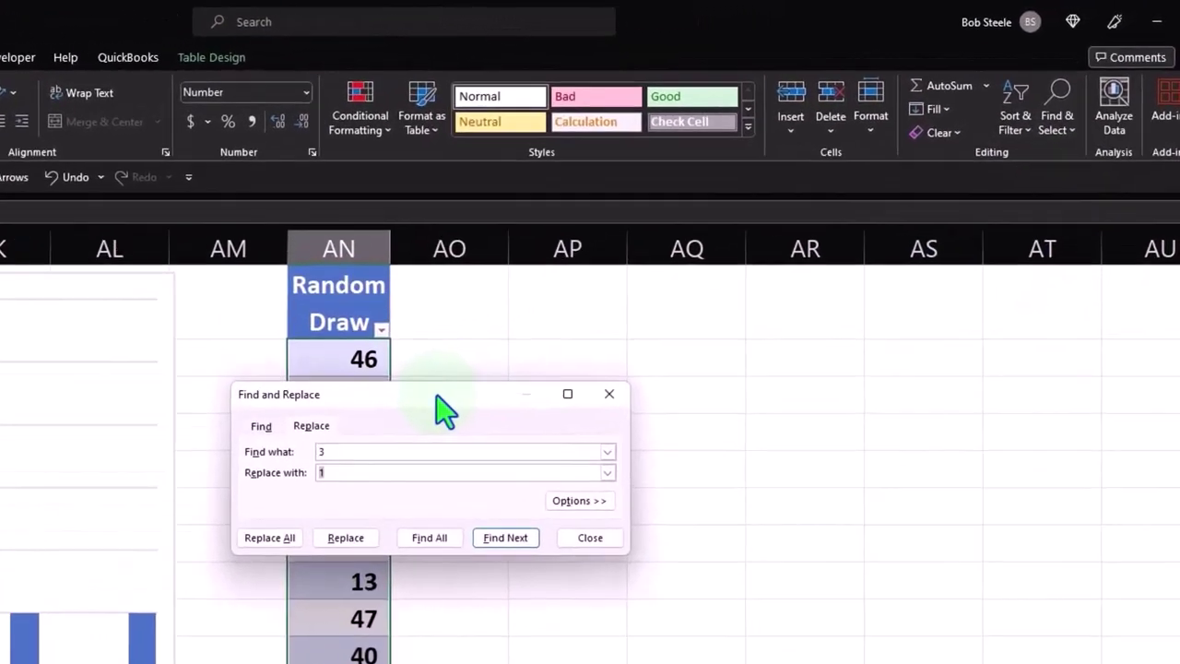
left_click(406, 451)
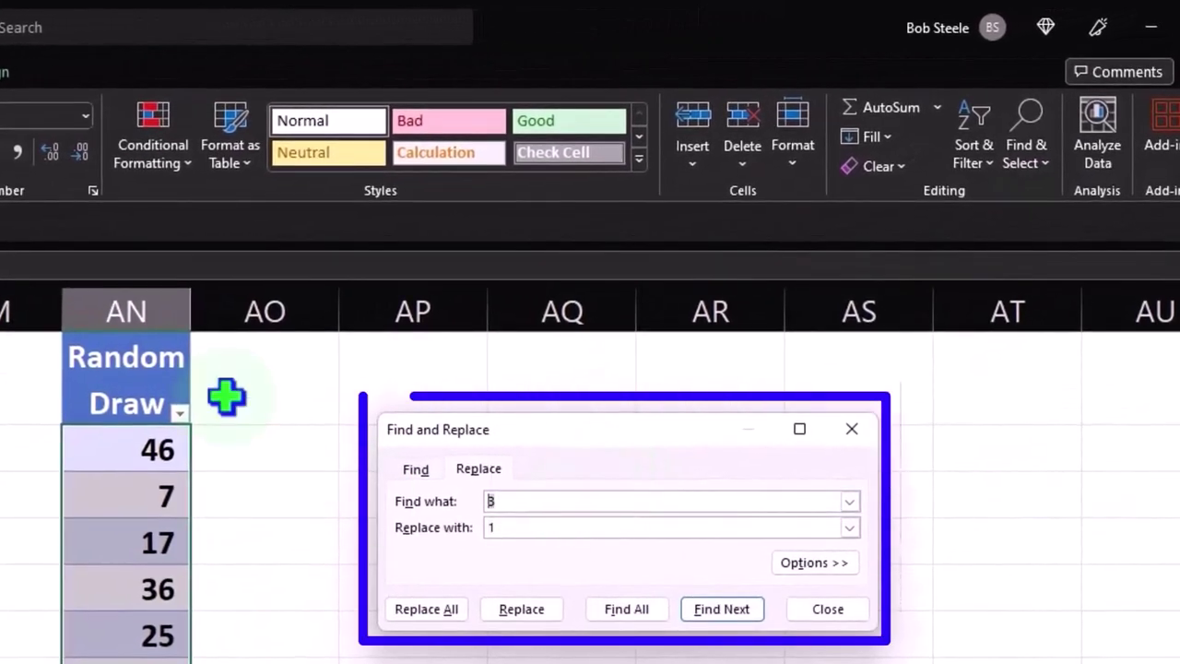
type("29")
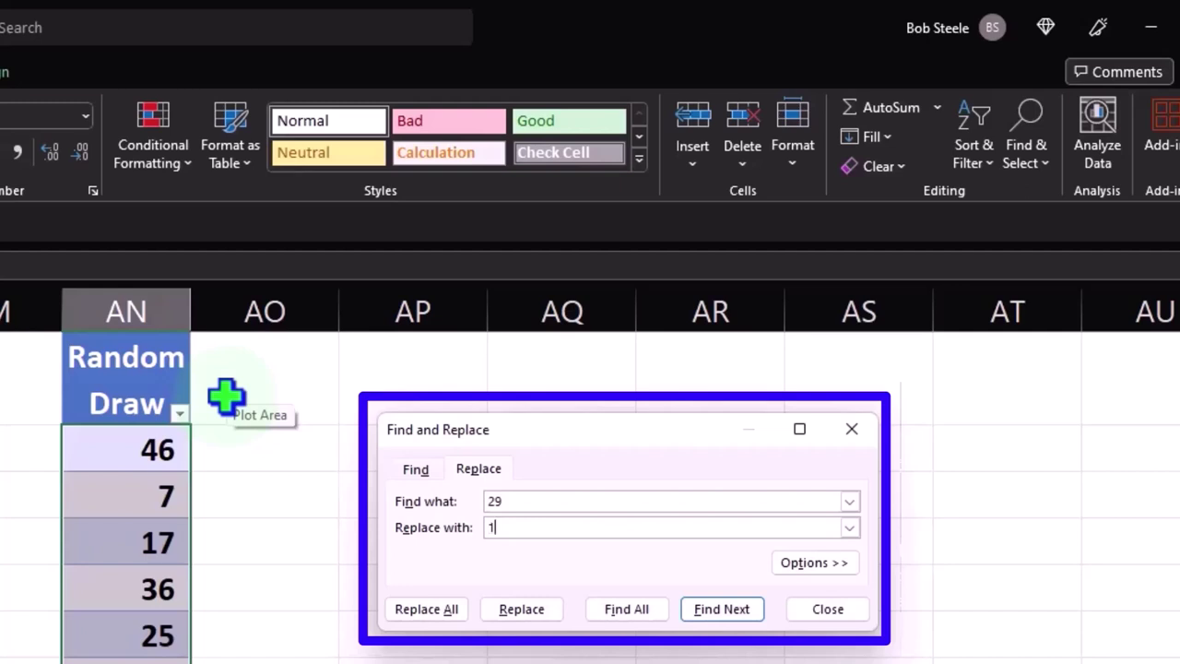
key("Tab")
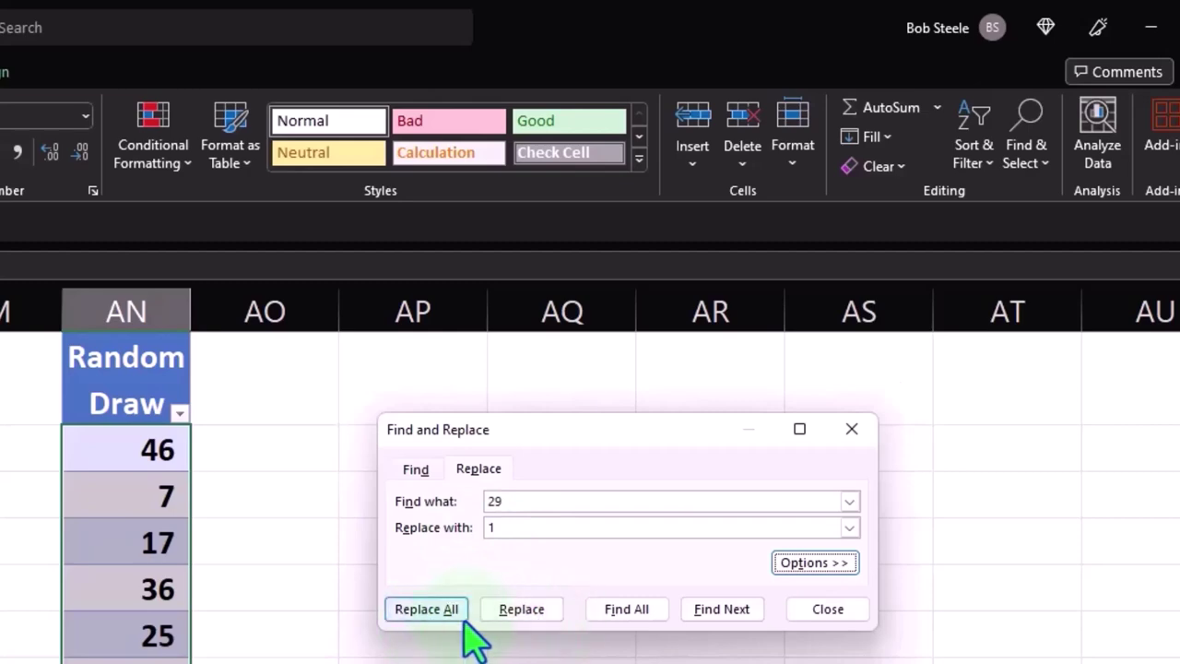
left_click(447, 613)
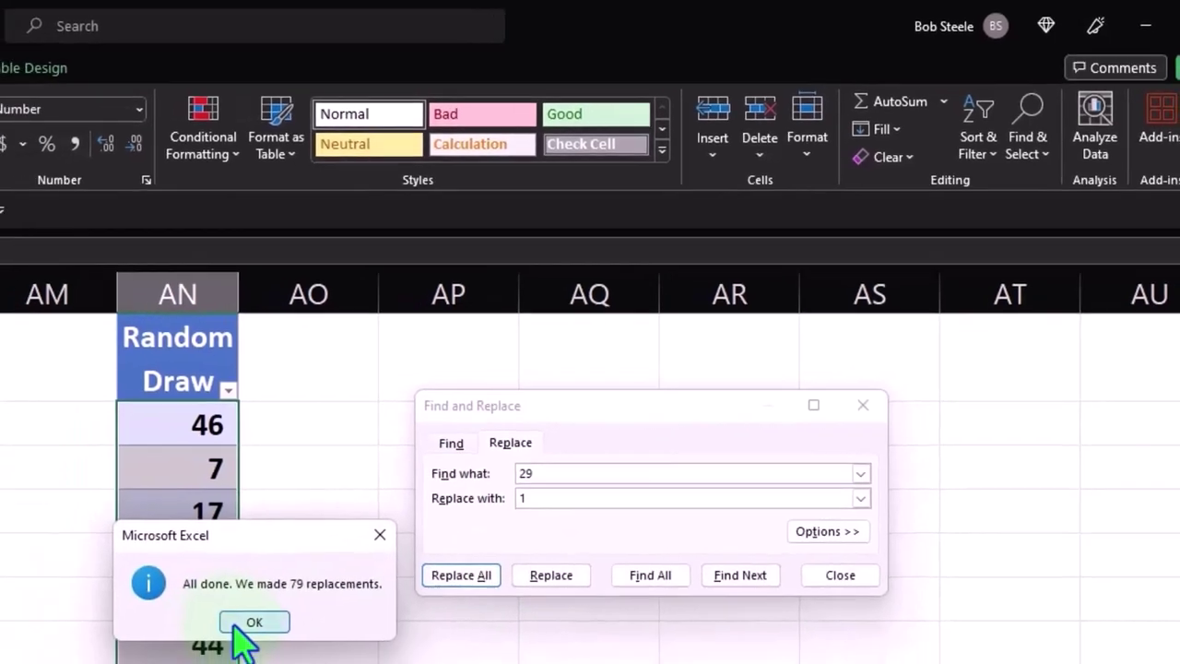
left_click(207, 656)
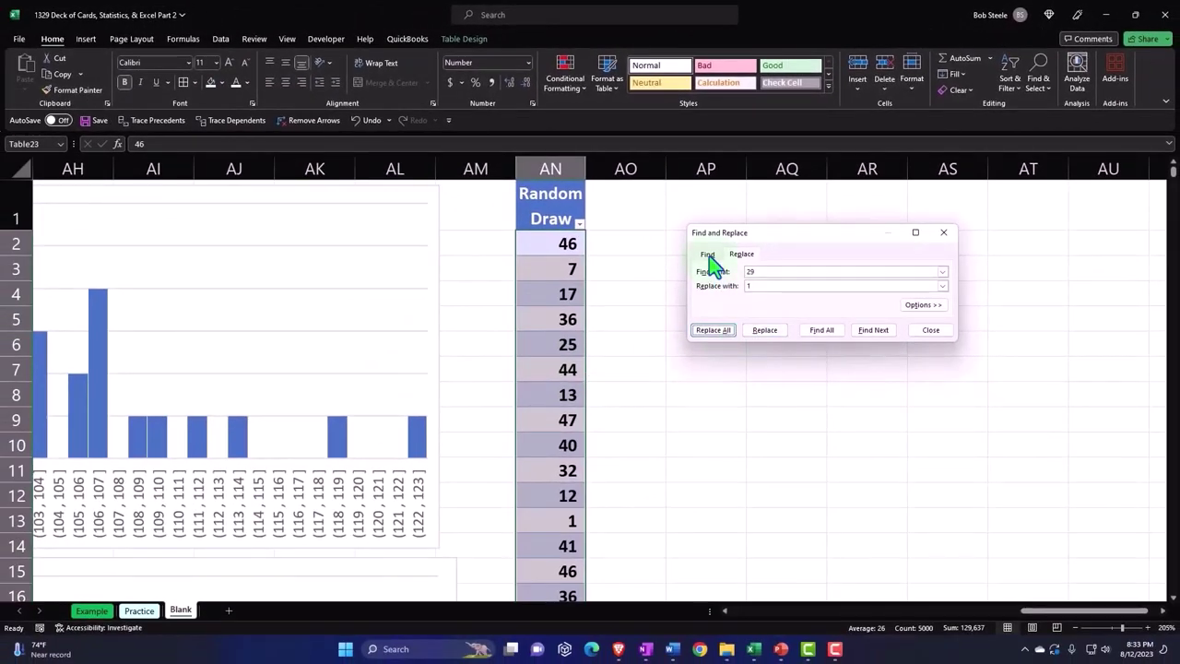
Search again for 29 to confirm none remain.
left_click(707, 254)
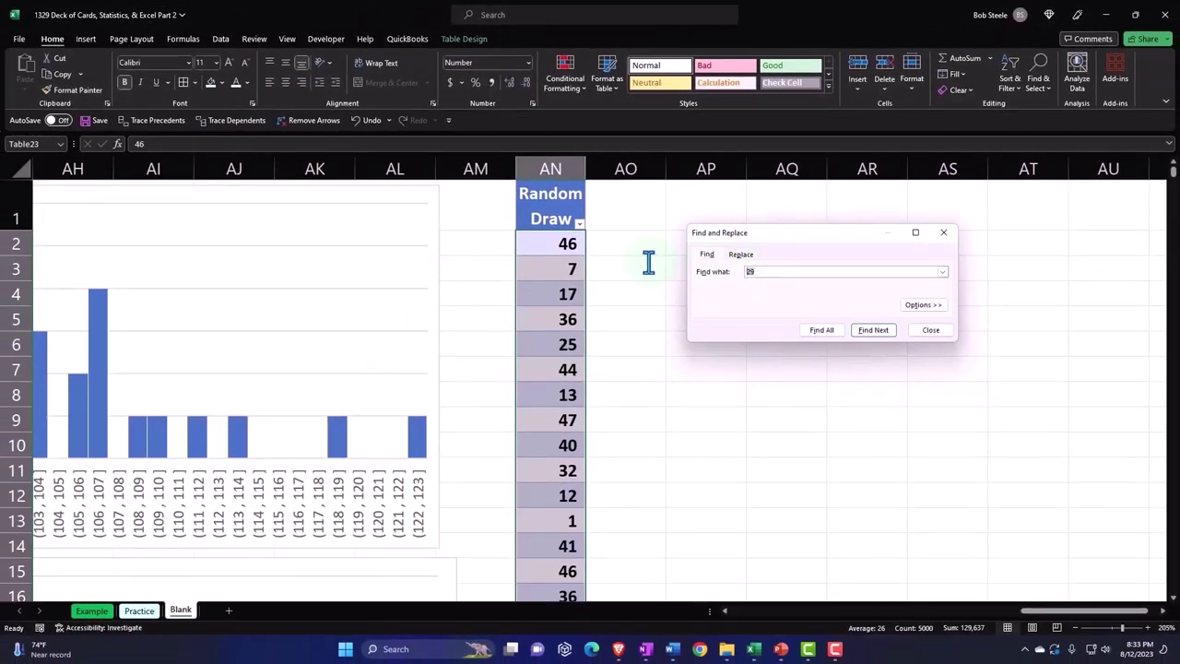
left_click(874, 332)
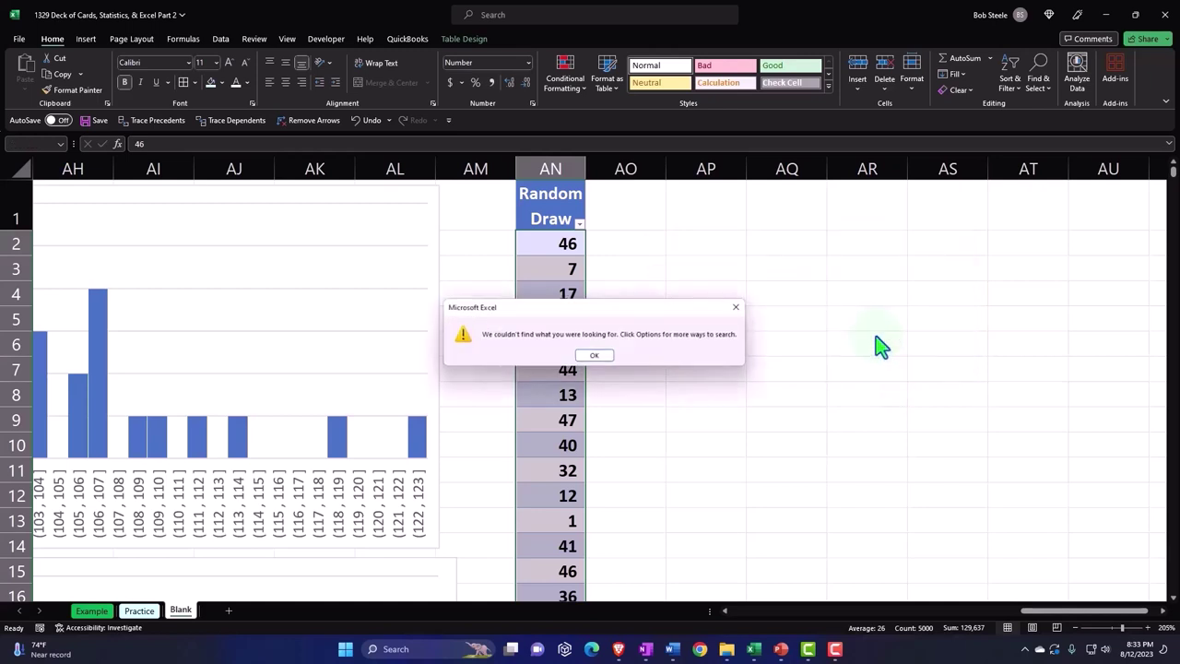
left_click(608, 360)
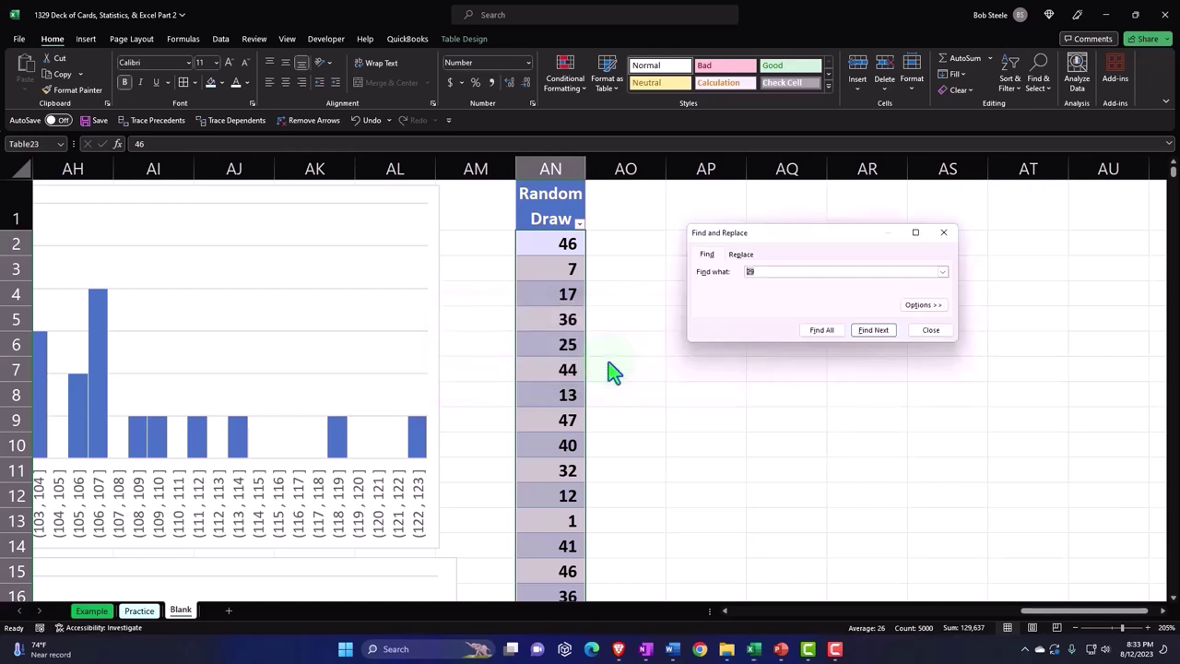
Close Find and Replace and return to inspect the Random Draw values in column R.
left_click(949, 240)
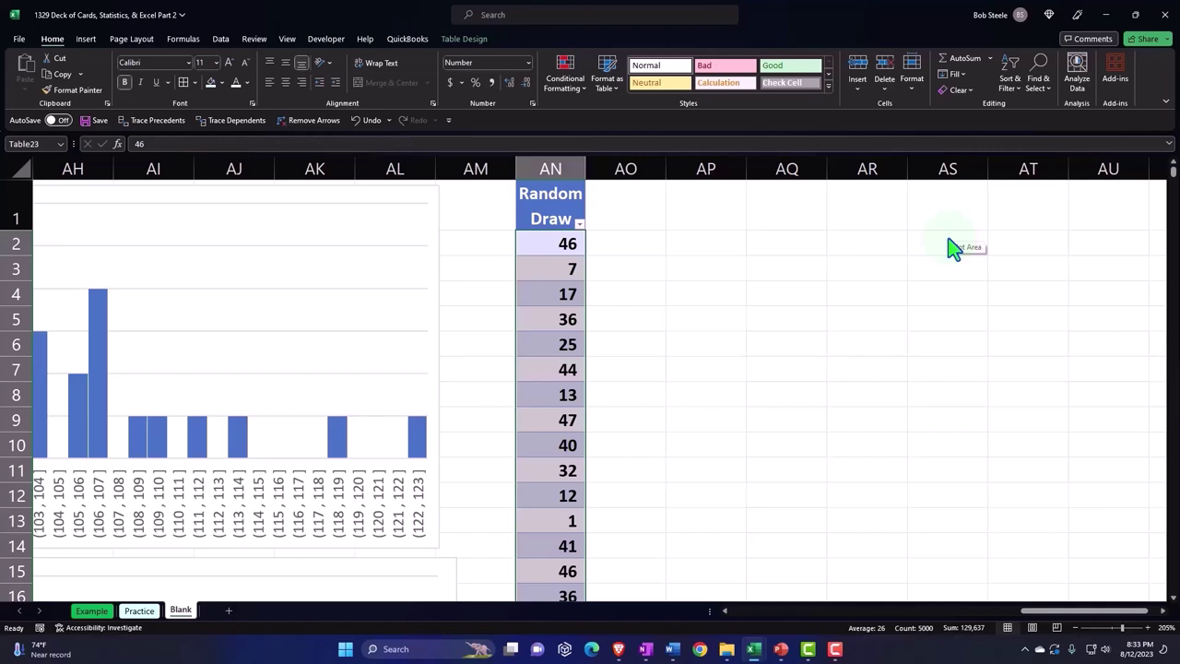
left_click(755, 283)
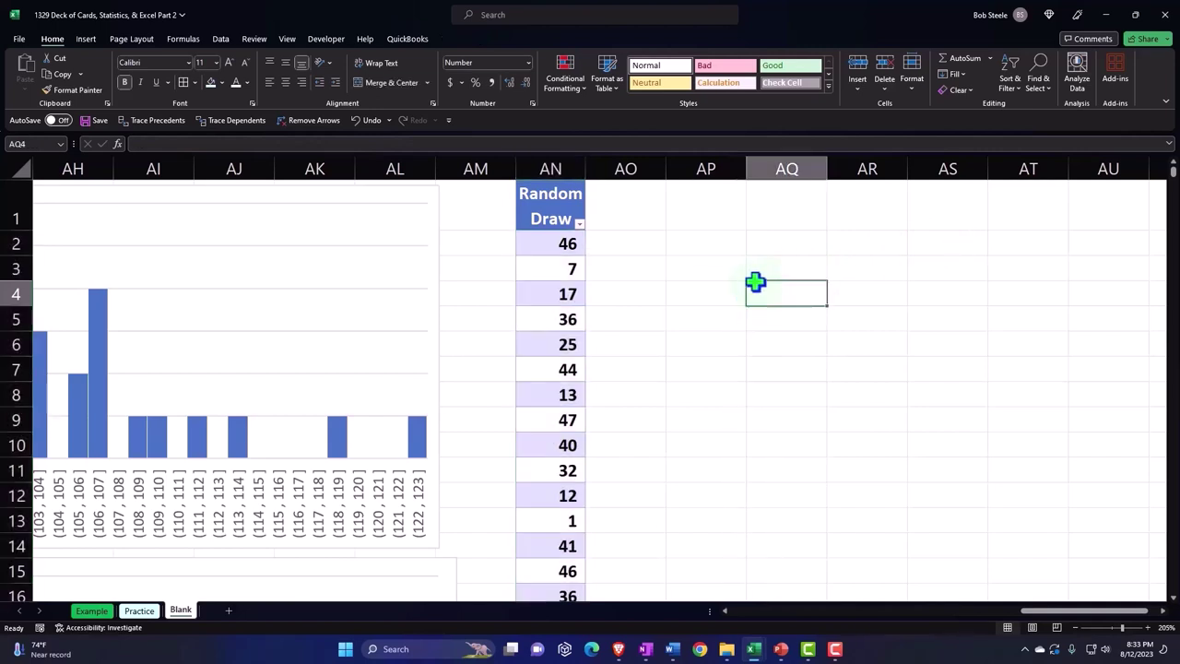
key("Left")
key("Left")
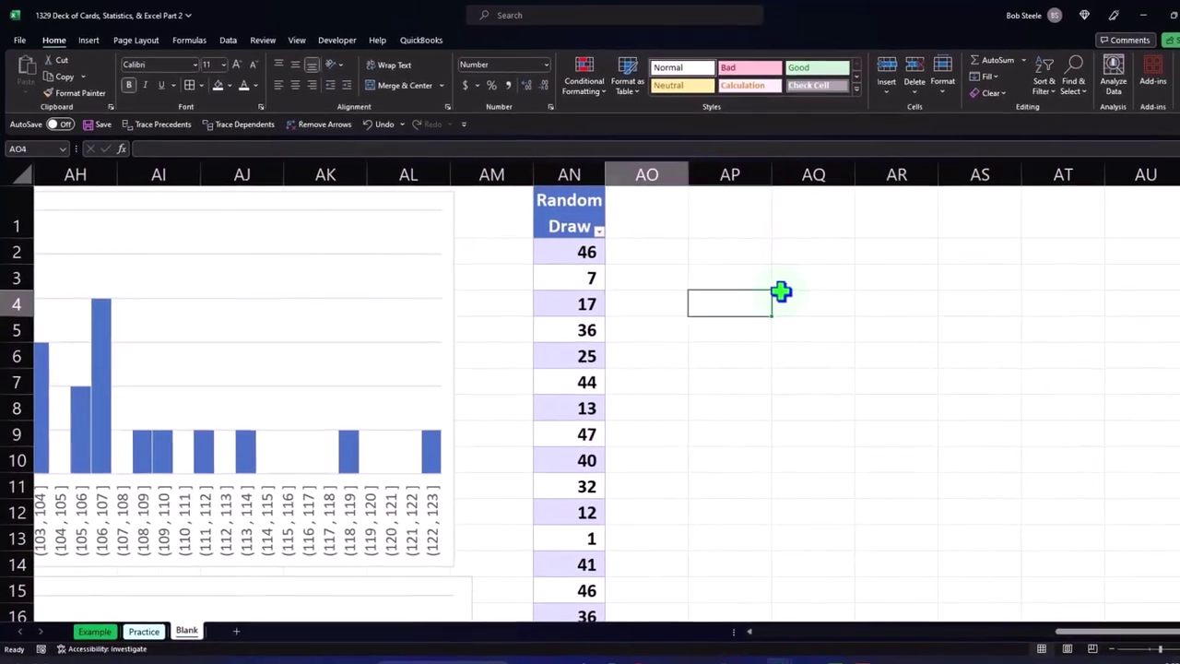
key("Left")
key("Left")
key("Left")
key("Left")
key("Left")
key("Left")
key("Left")
key("Left")
key("Left")
key("Left")
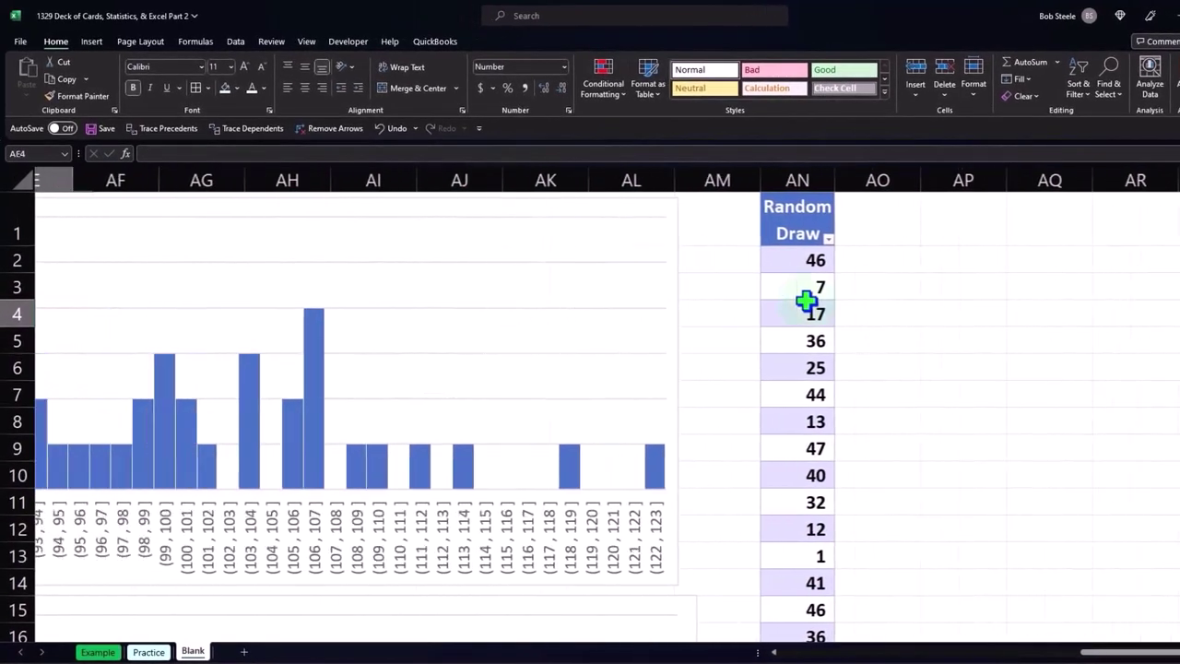
key("Left")
key("Left")
key("Left")
key("Left")
key("Left")
key("Left")
key("Left")
key("Left")
key("Left")
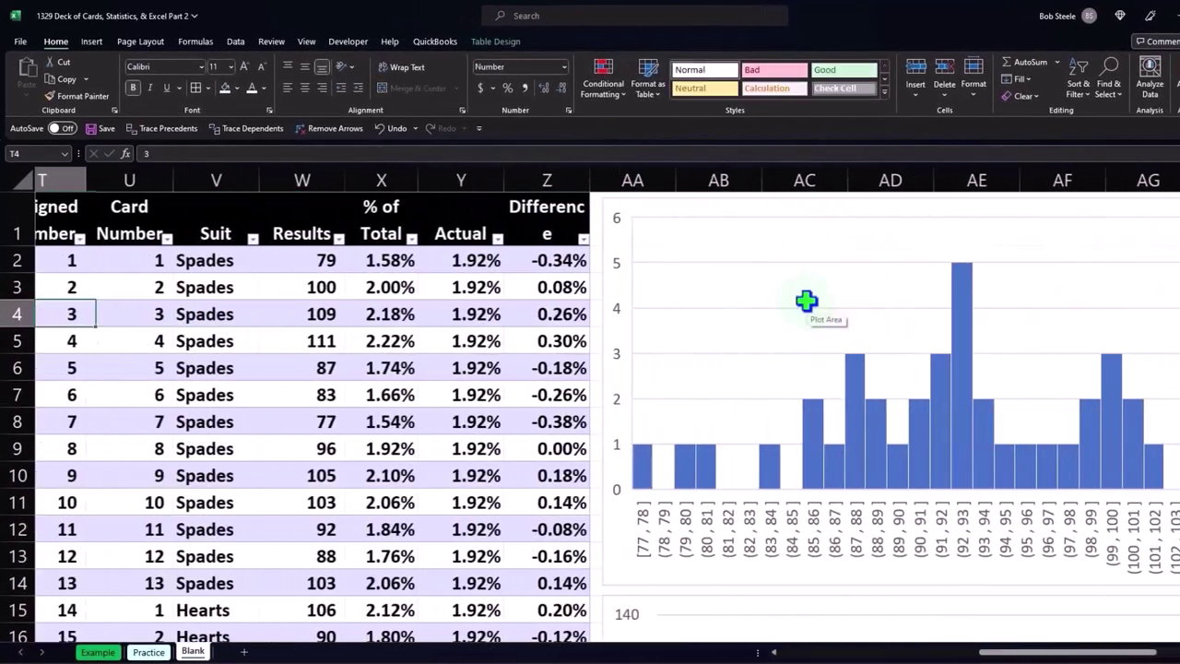
key("Left")
key("Left")
key("Left")
key("Left")
key("Left")
key("Left")
key("Left")
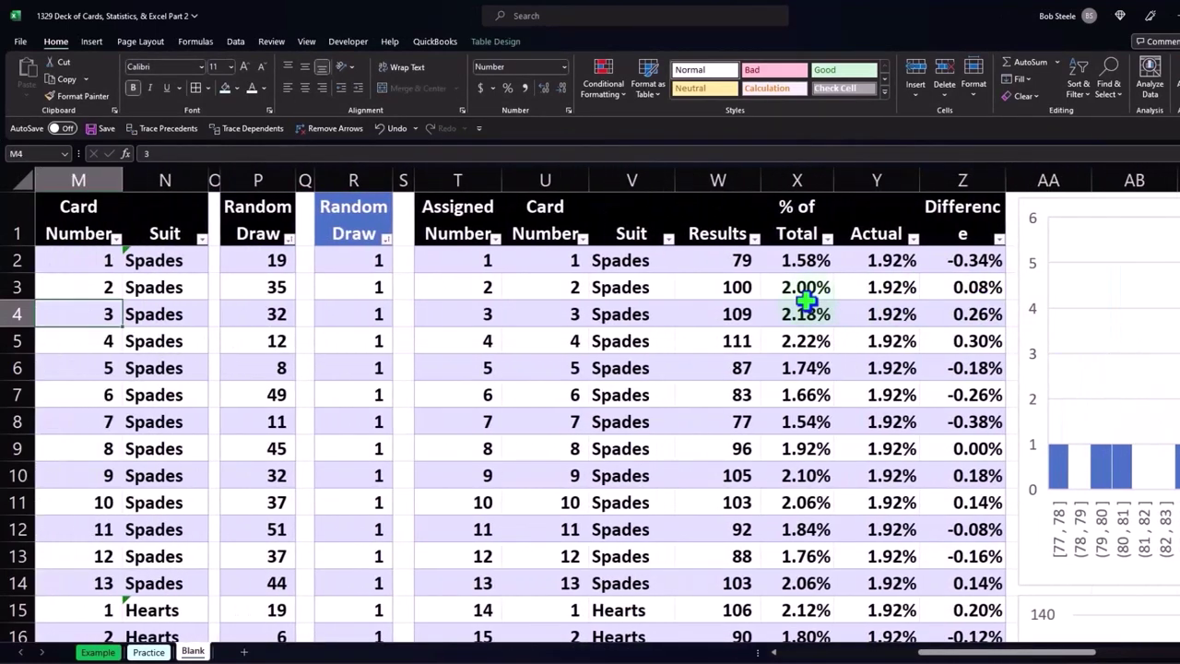
double_click(355, 263)
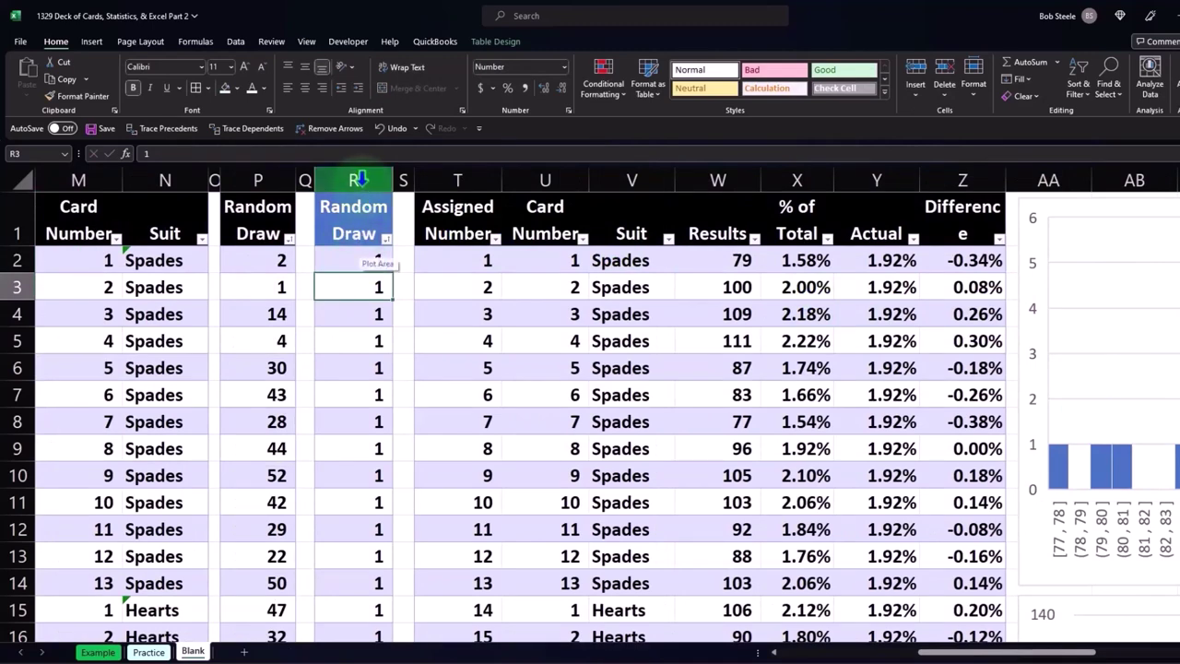
Select the card table columns T through Z.
left_click(360, 181)
left_click(377, 327)
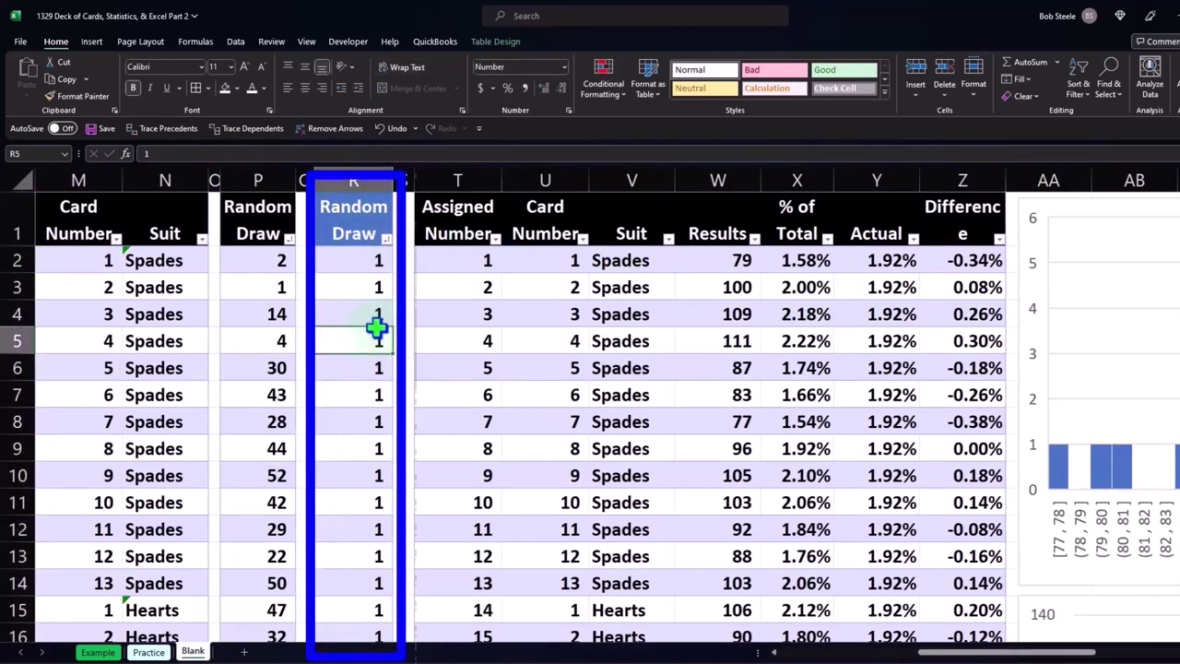
mouse_move(457, 181)
left_mouse_down()
mouse_move(690, 203)
mouse_move(925, 203)
left_mouse_up()
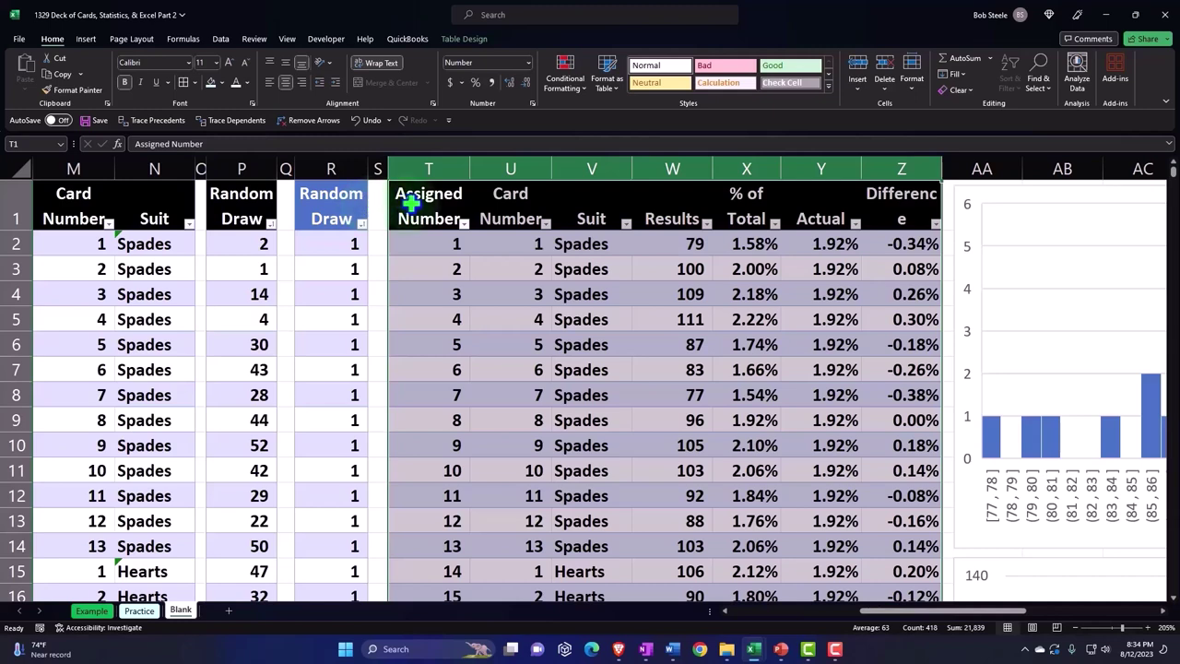
Copy columns T–Z and paste the card results table starting at AP1.
right_click(410, 203)
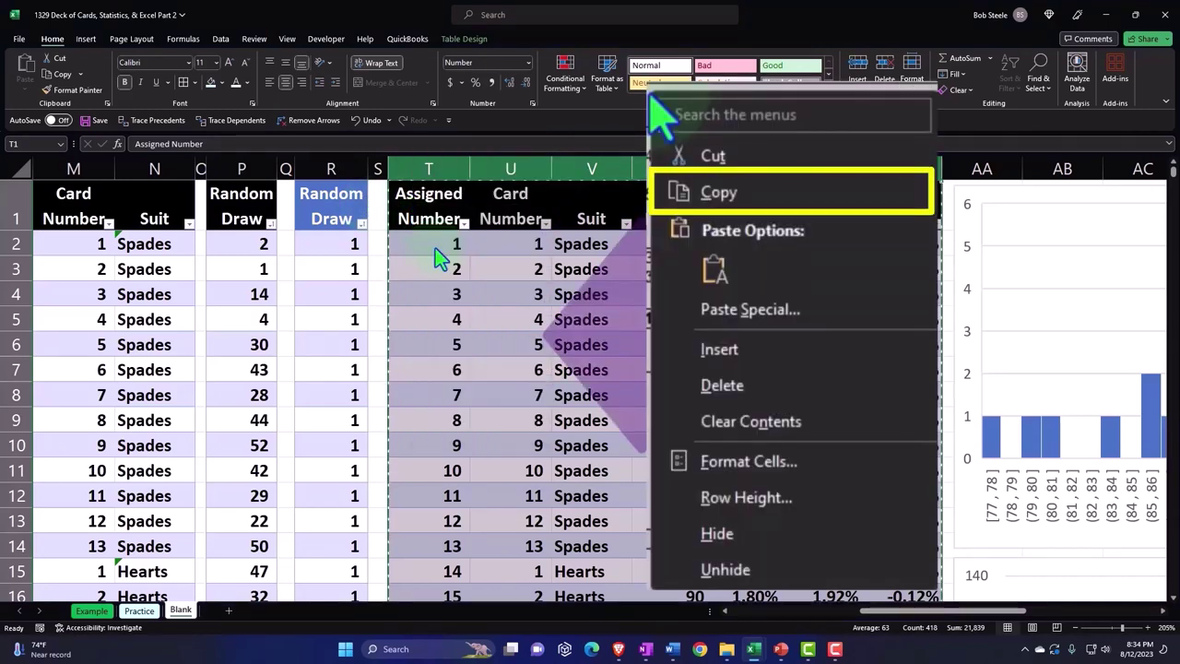
left_click(439, 251)
left_click(657, 219)
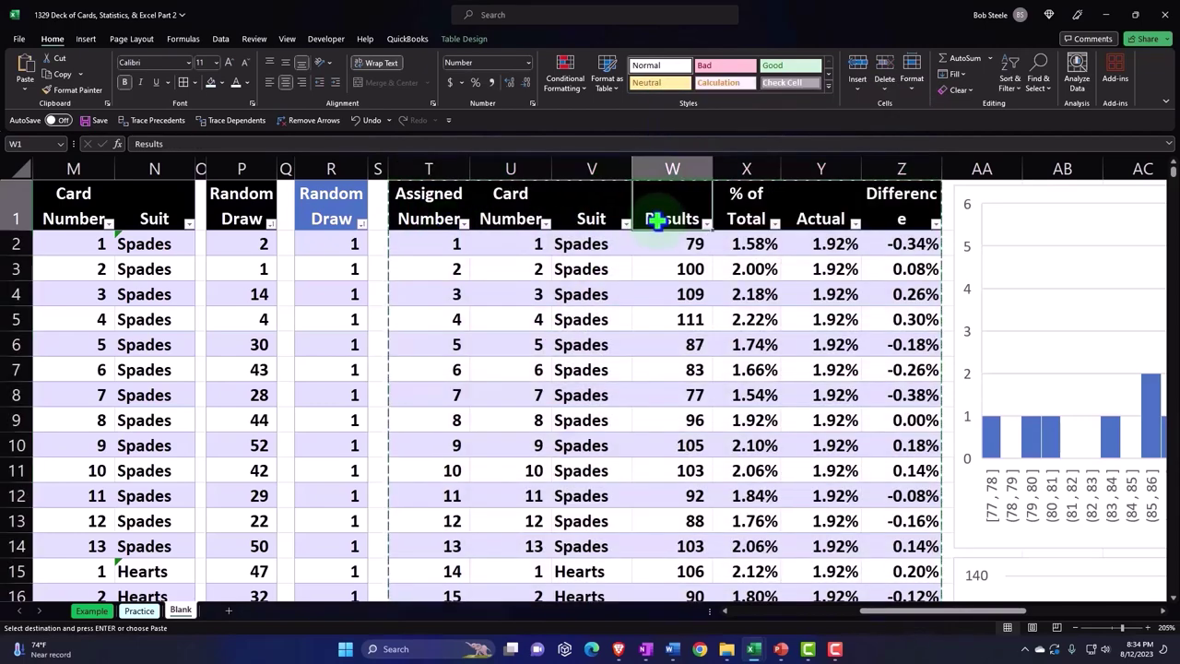
key("Right")
key("Right")
key("Right")
key("Right")
key("Right")
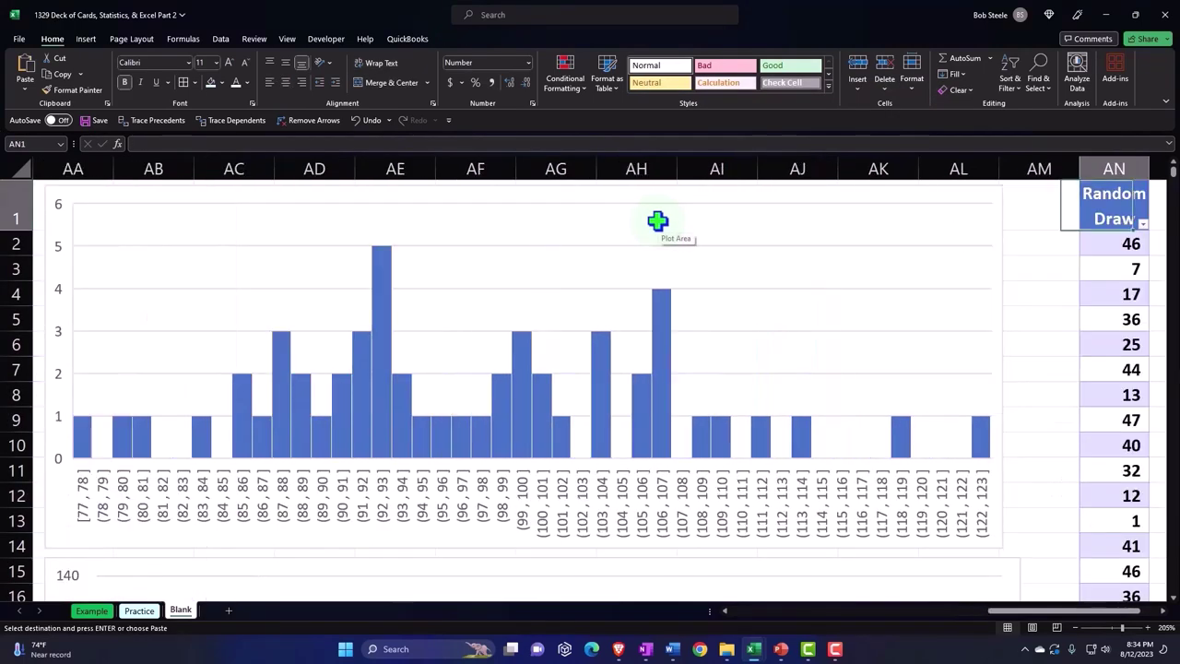
key("Right")
key("Right")
key("Right")
key("Right")
key("Right")
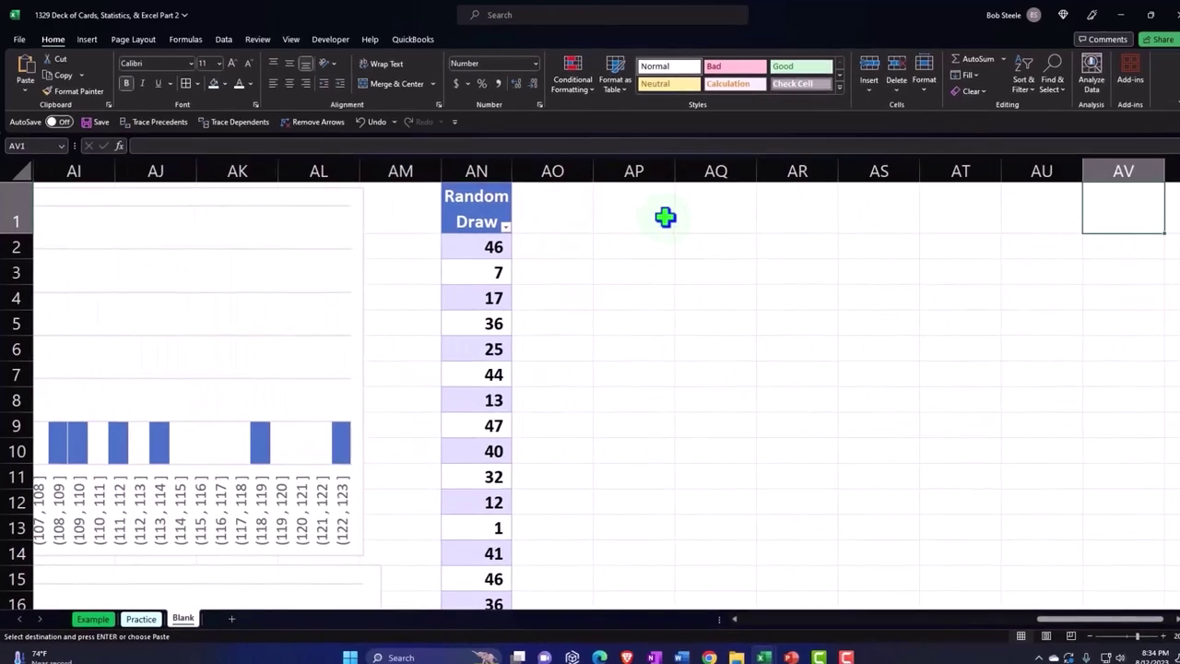
left_click(658, 221)
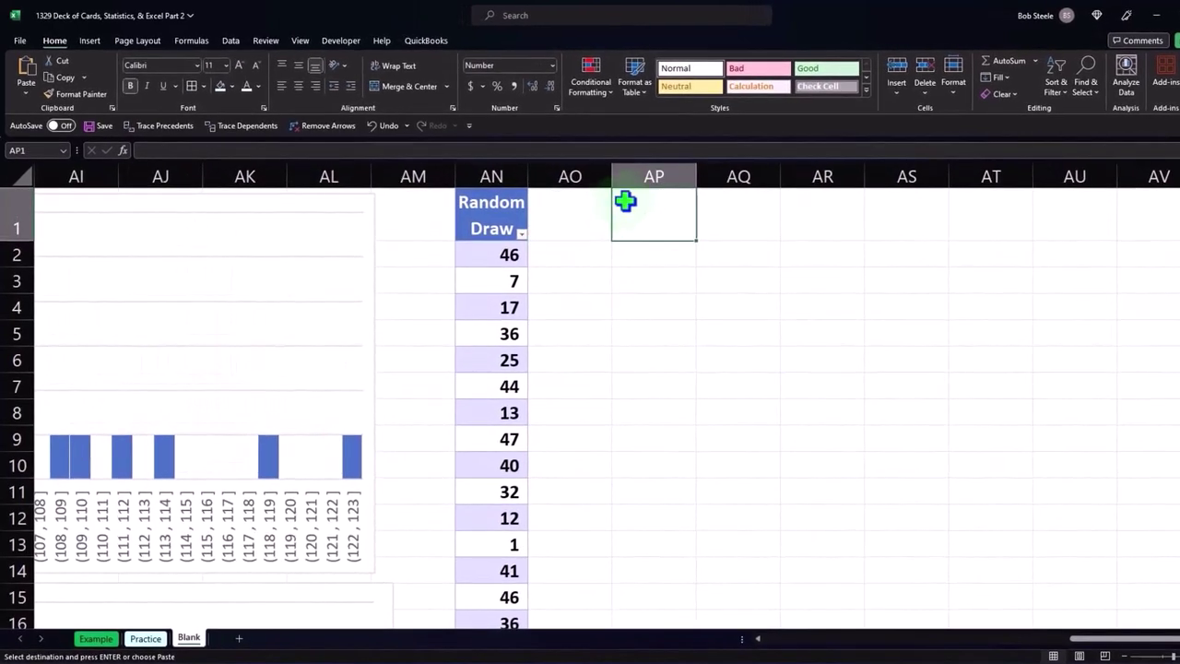
right_click(643, 204)
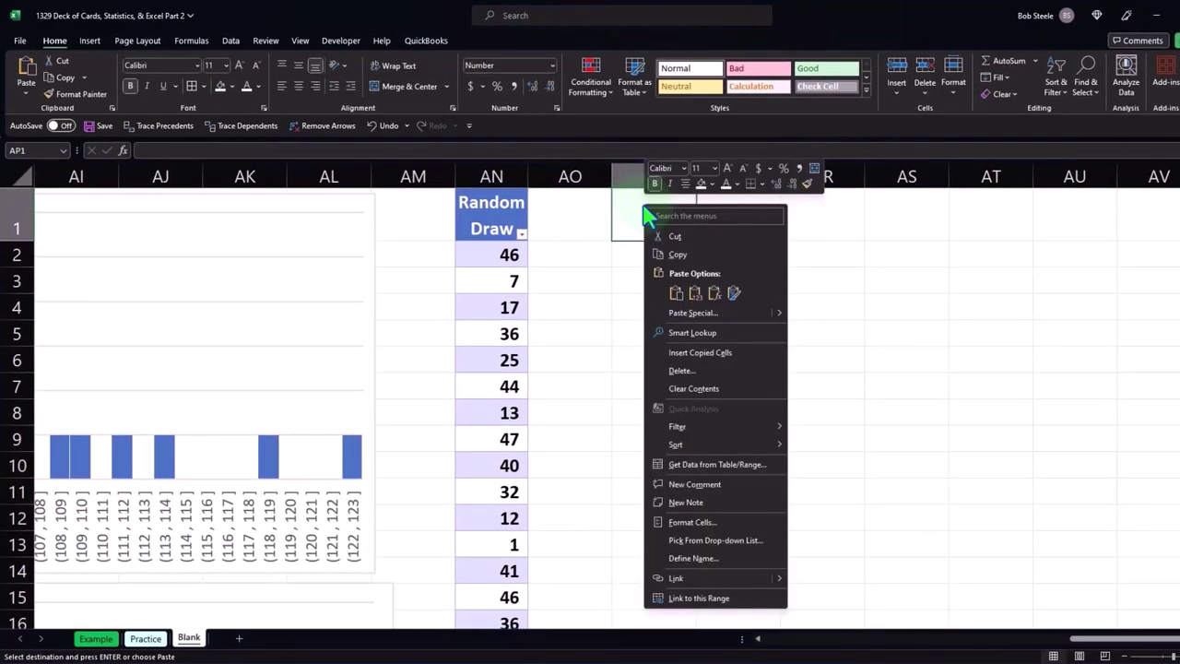
left_click(676, 293)
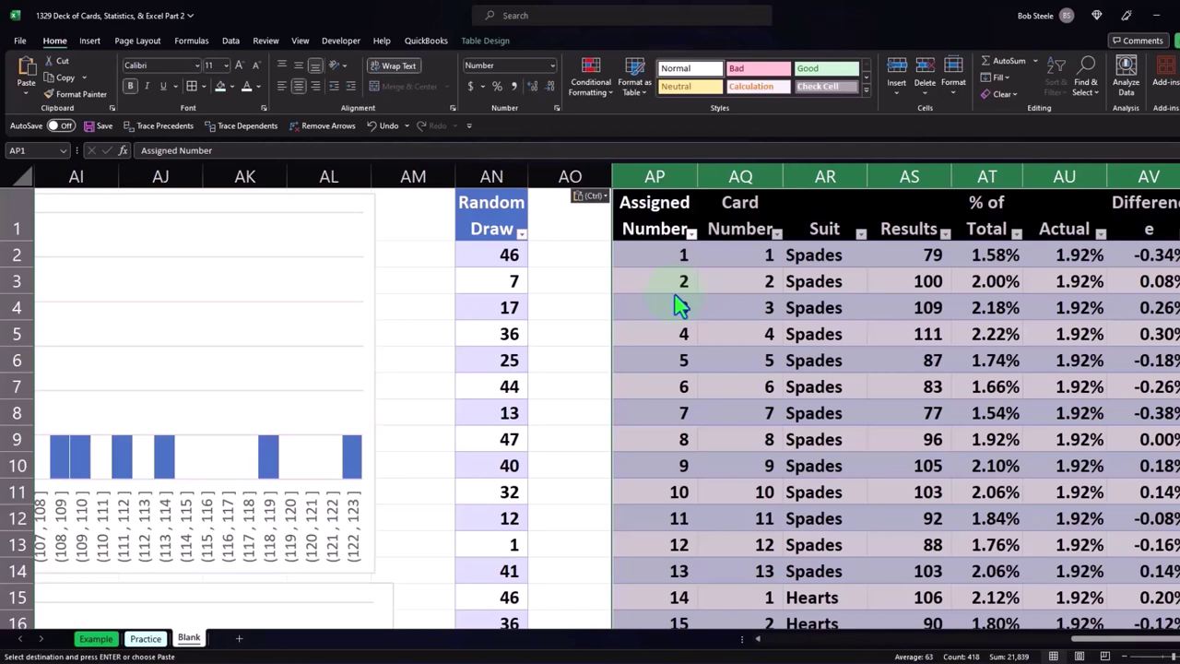
left_click(566, 255)
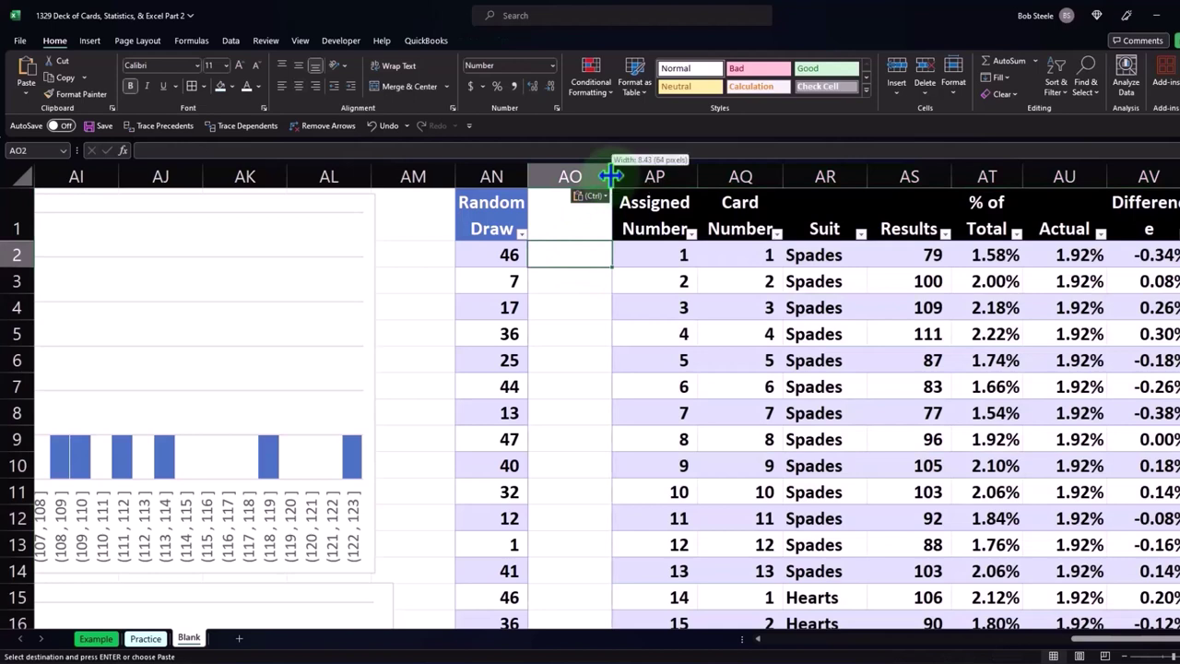
Narrow empty column AO beside Random Draw and inspect the Assigned Number and Card Number entries.
left_click_drag(610, 175, 538, 185)
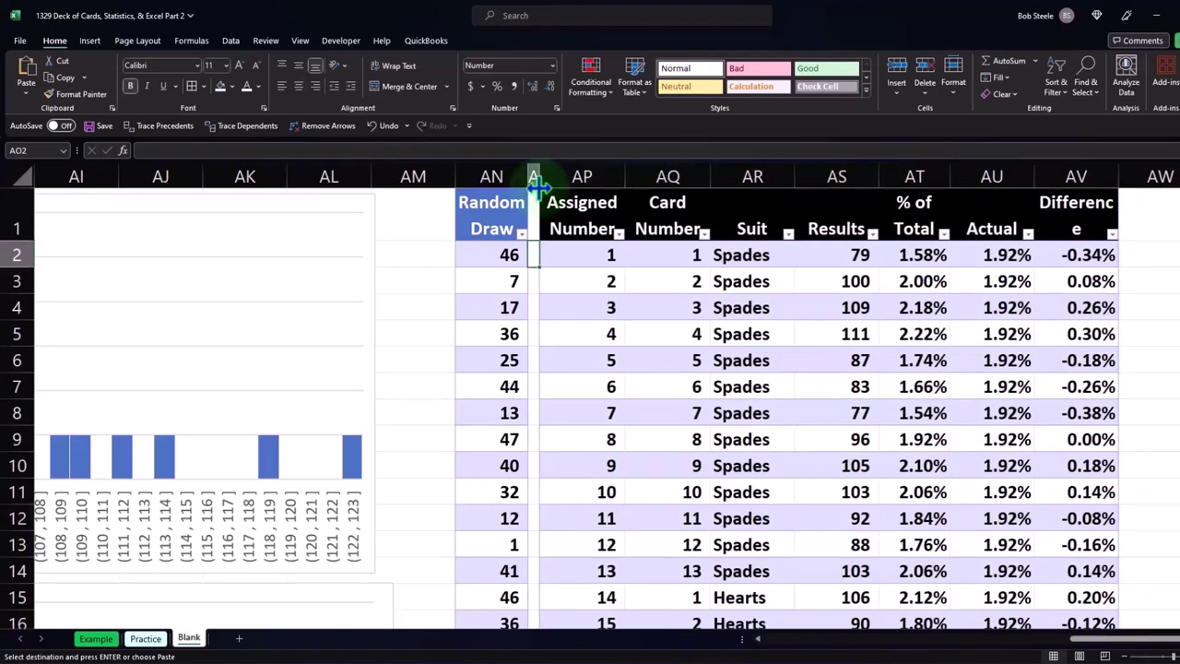
double_click(576, 258)
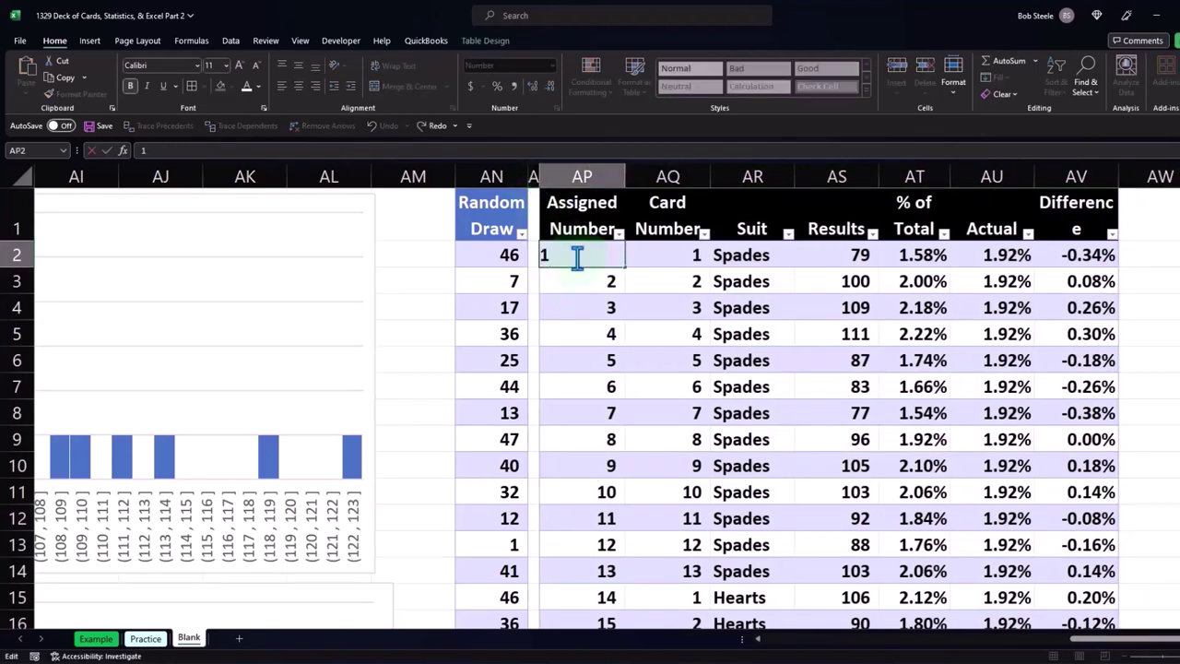
key("Return")
double_click(656, 255)
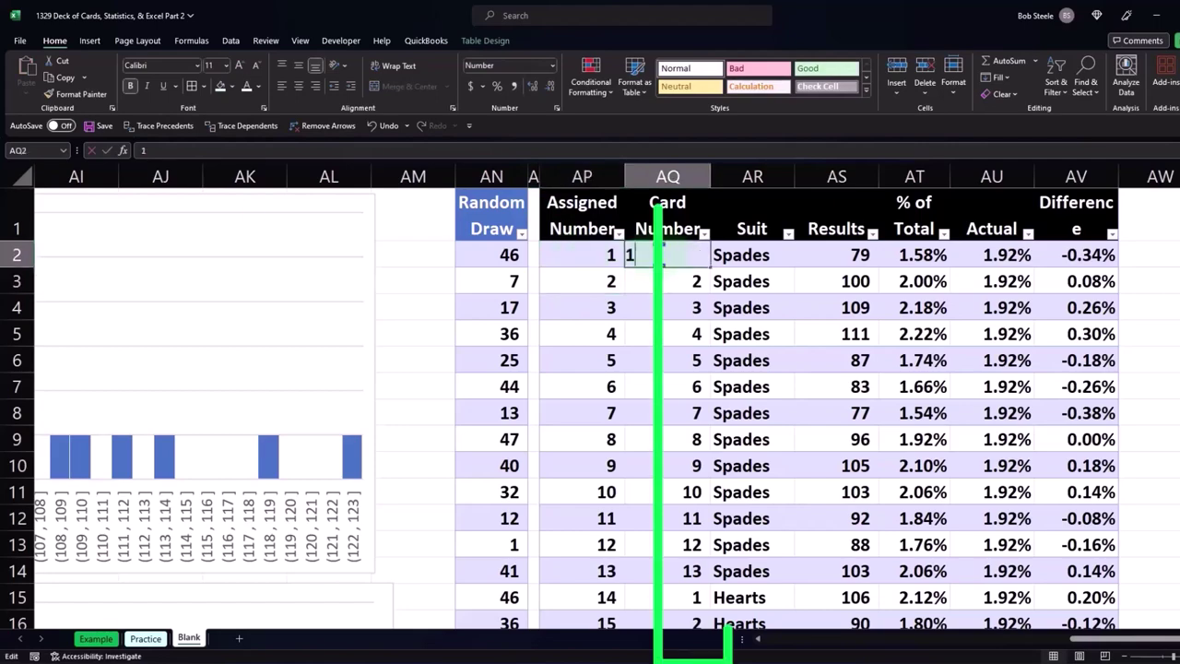
key("Return")
Inspect the Suit entry in AR2 and open the first Results COUNTIF formula in AS2.
left_click(687, 330)
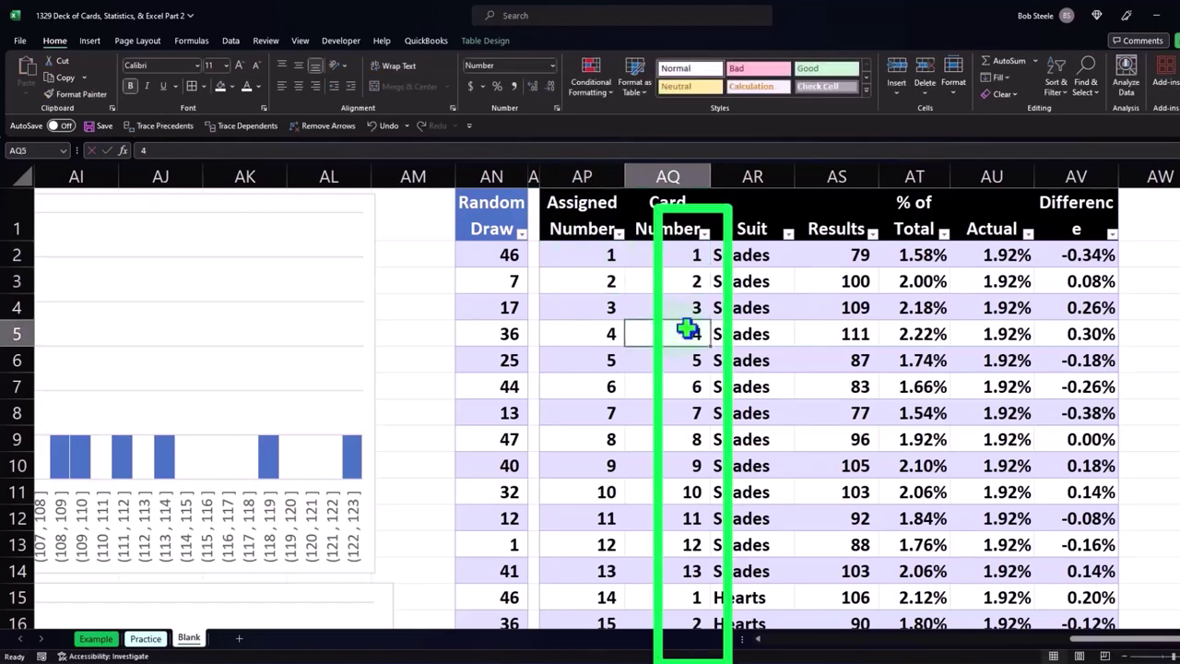
double_click(735, 255)
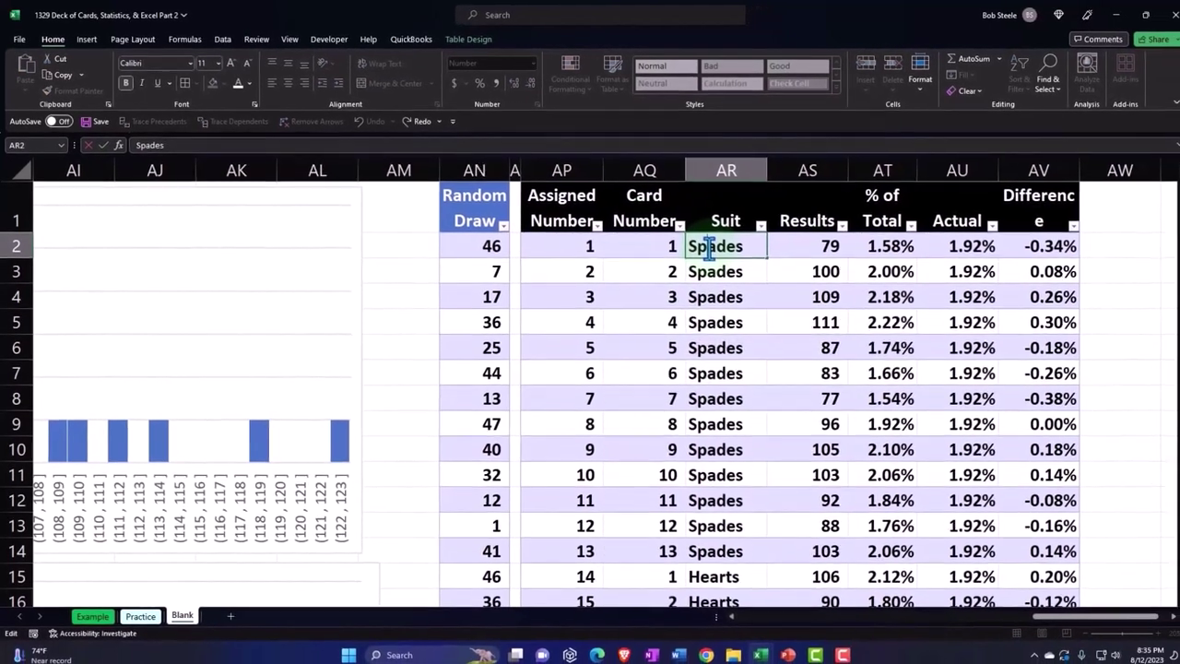
key("Return")
left_click(808, 237)
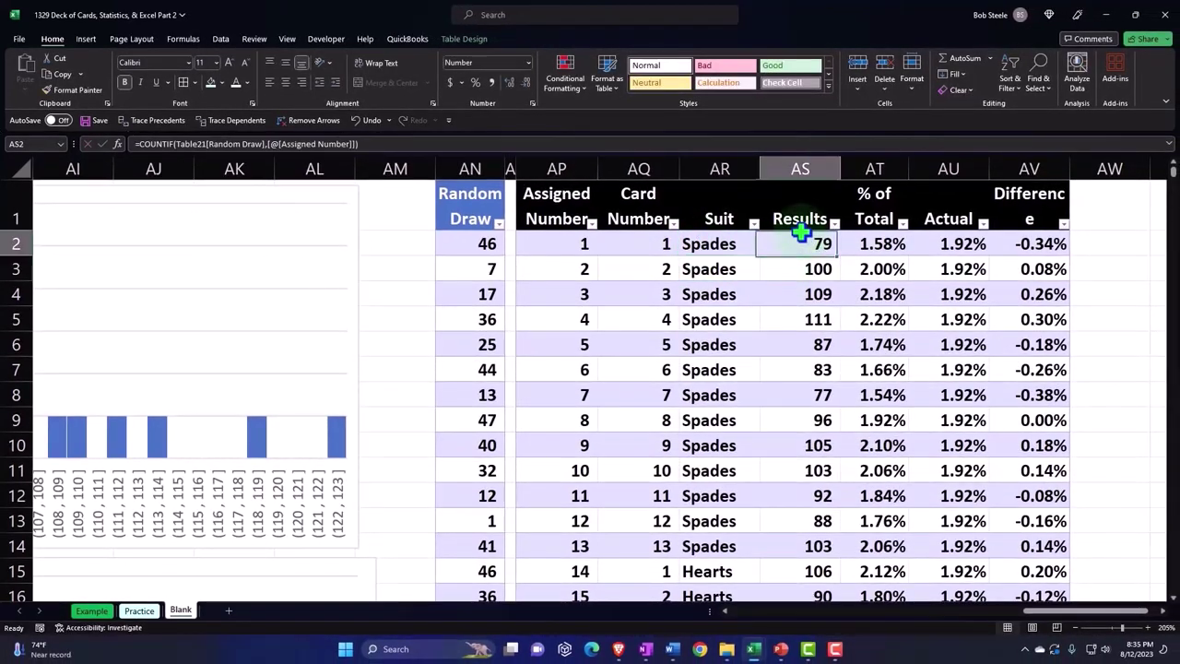
double_click(801, 236)
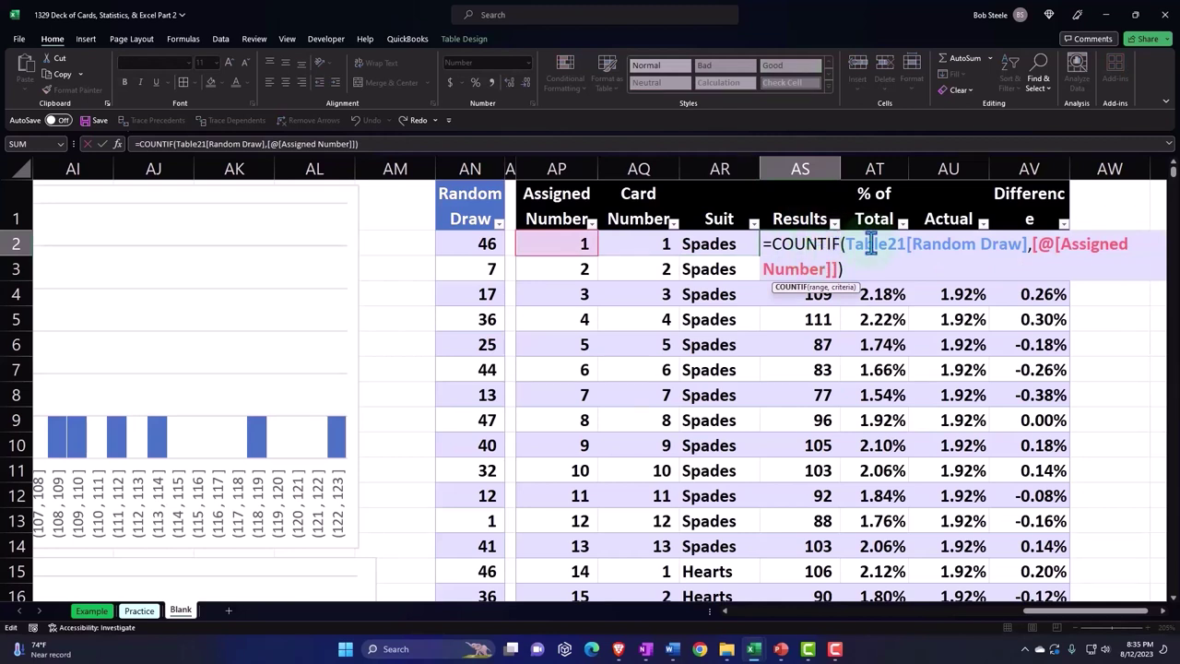
Erase the Random Draw range reference from the AS2 COUNTIF formula and dismiss the formula error.
left_click(887, 243)
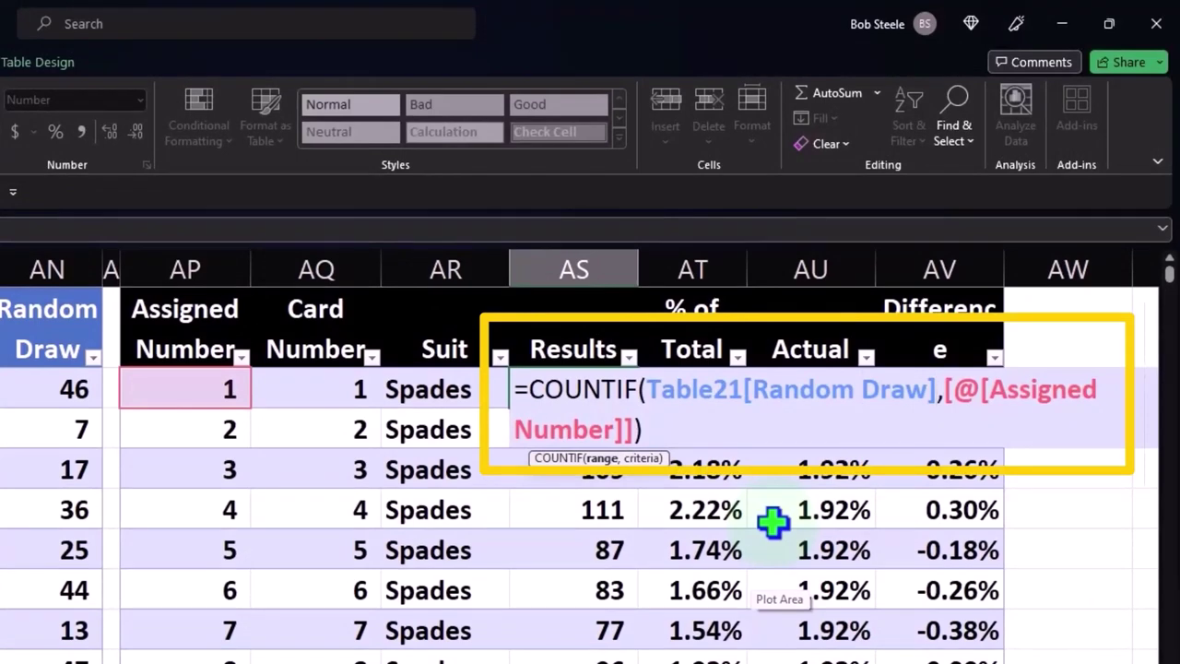
key("BackSpace")
key("BackSpace")
key("BackSpace")
key("BackSpace")
key("BackSpace")
key("BackSpace")
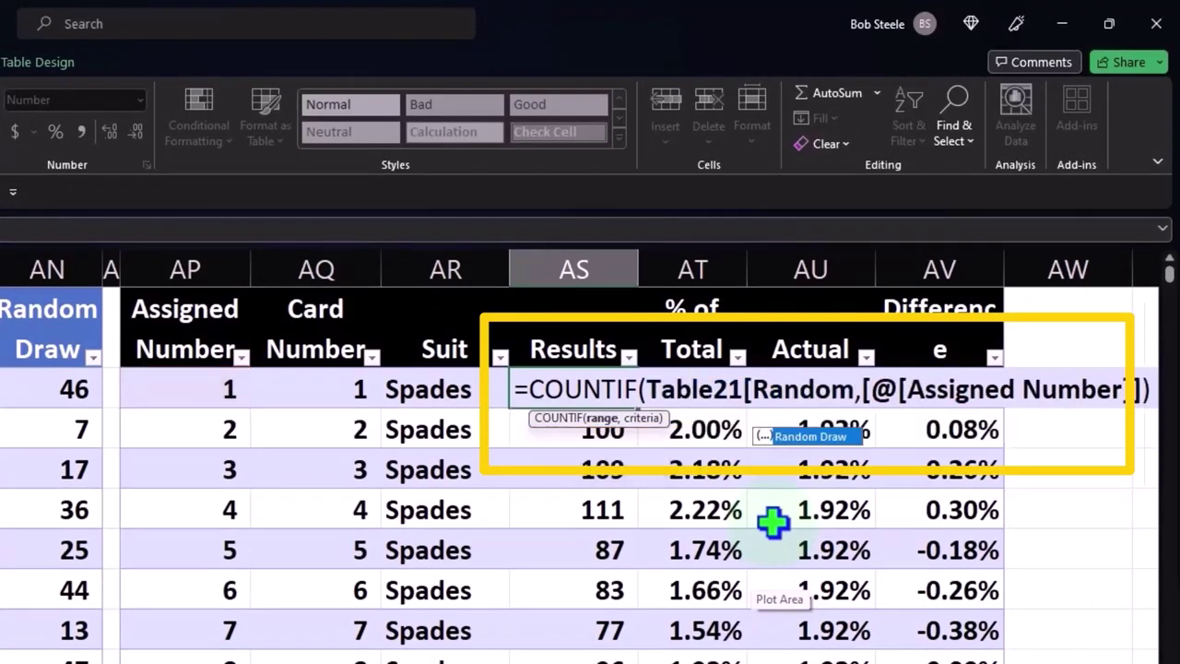
key("BackSpace")
key("BackSpace")
key("BackSpace")
key("BackSpace")
key("BackSpace")
key("BackSpace")
key("BackSpace")
key("BackSpace")
key("BackSpace")
key("BackSpace")
key("BackSpace")
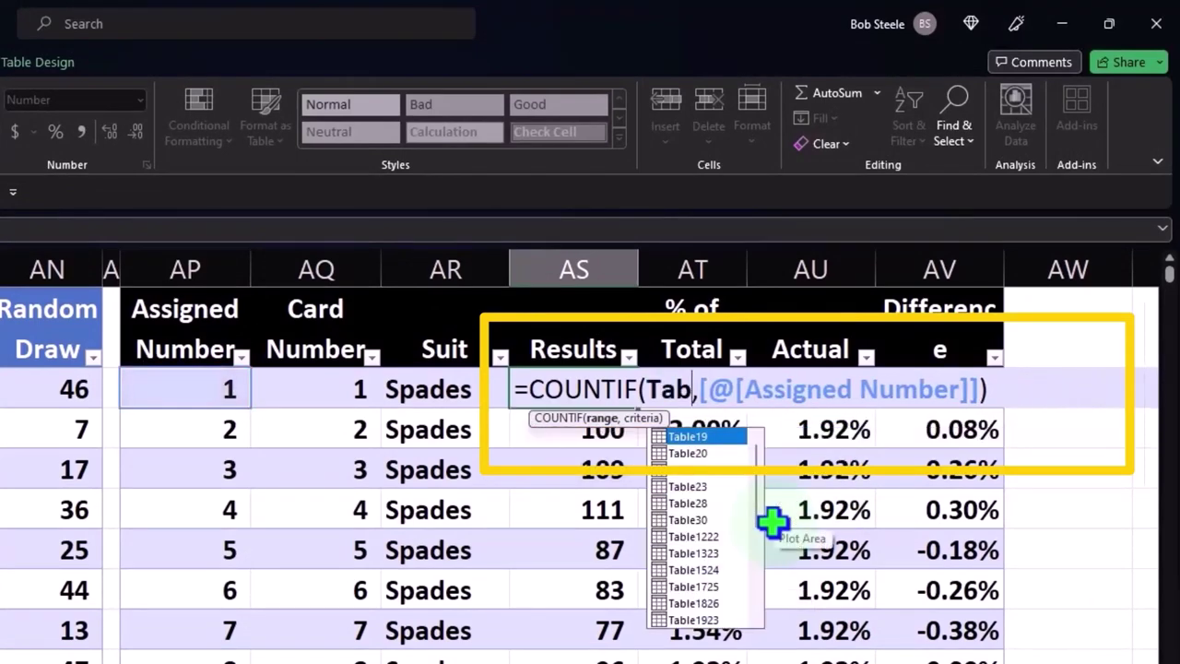
key("BackSpace")
key("BackSpace")
key("BackSpace")
key("BackSpace")
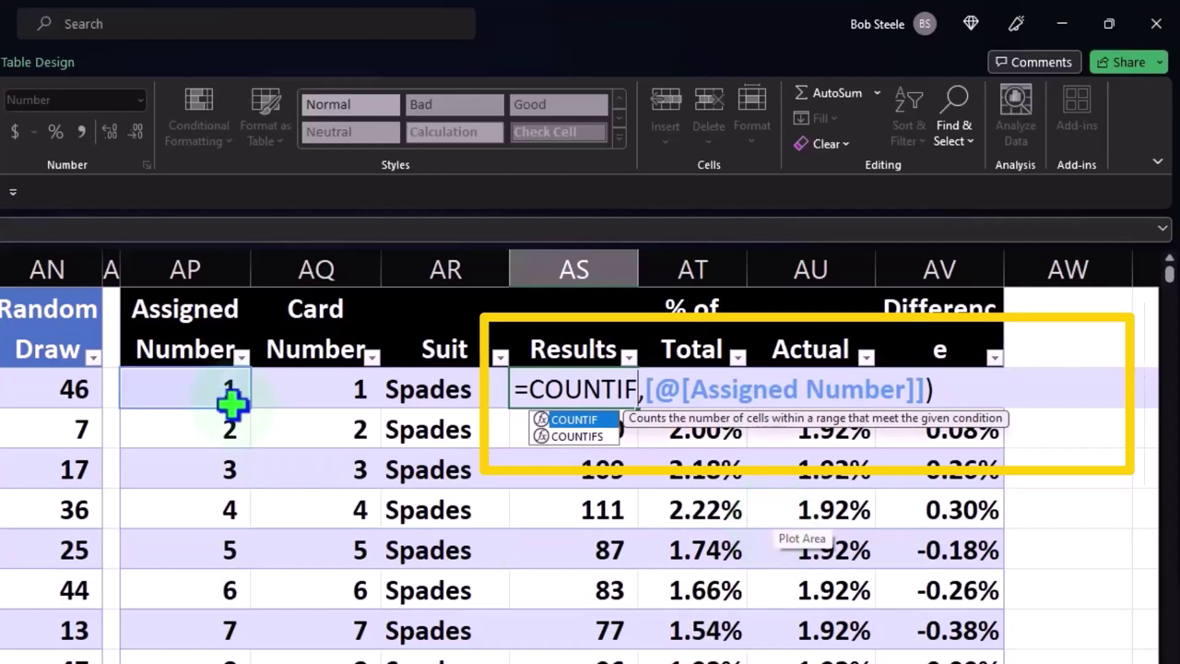
left_click(53, 285)
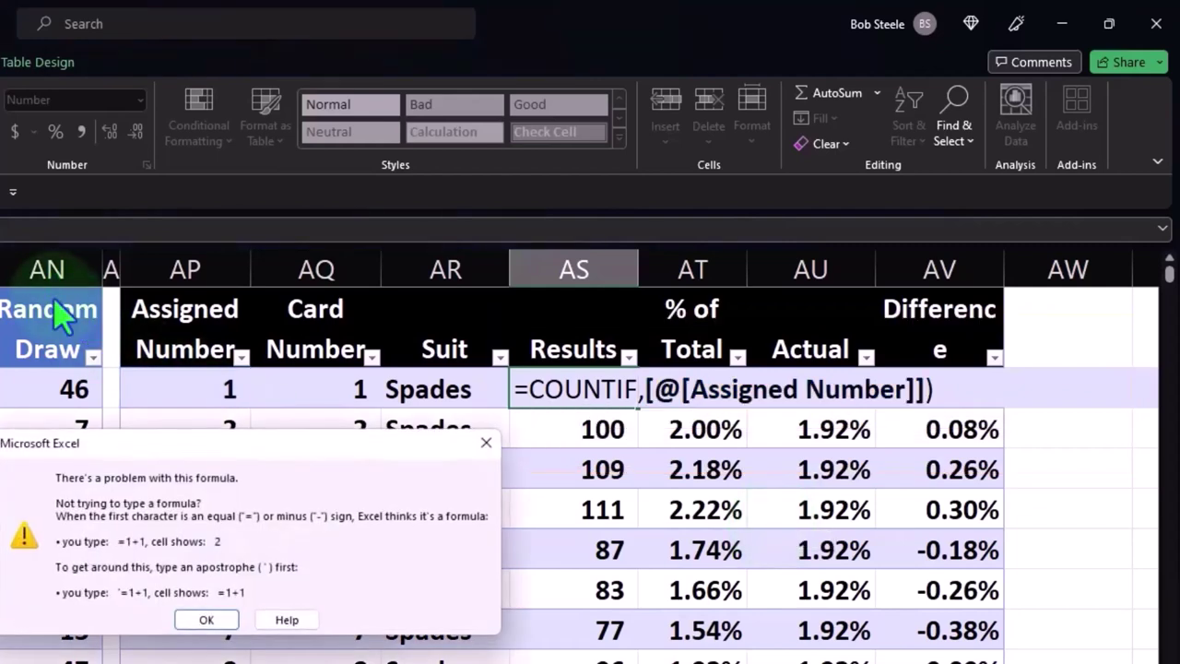
left_click(484, 449)
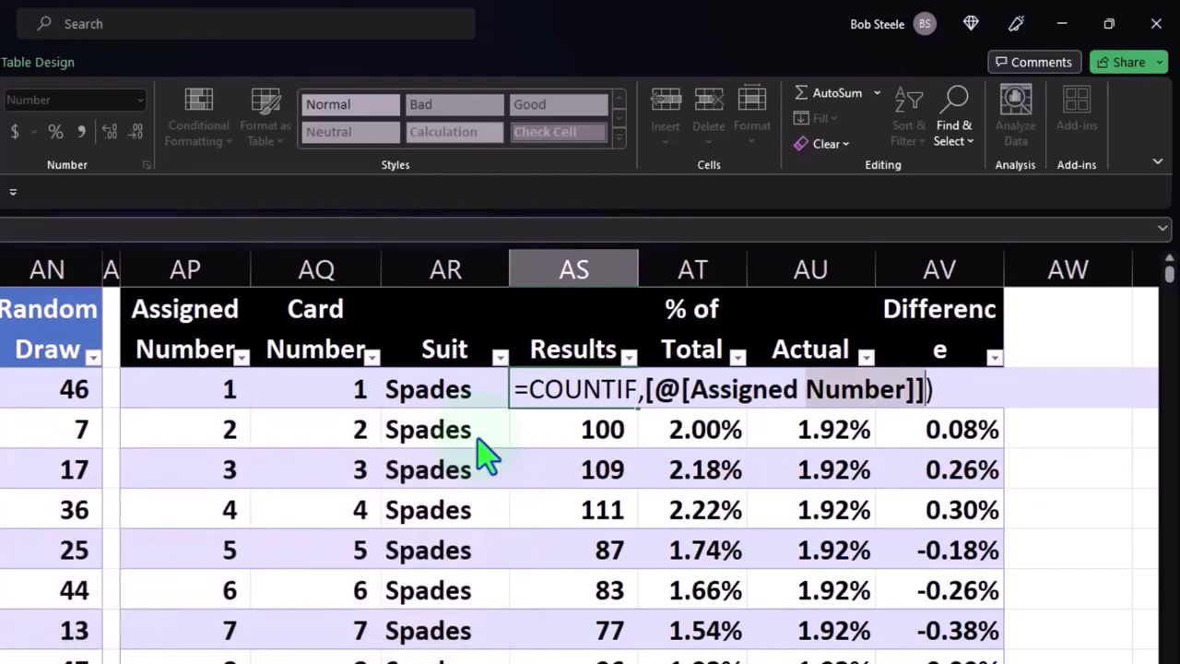
Clear the first Results cell completely and begin retyping =countif in it.
type("]")
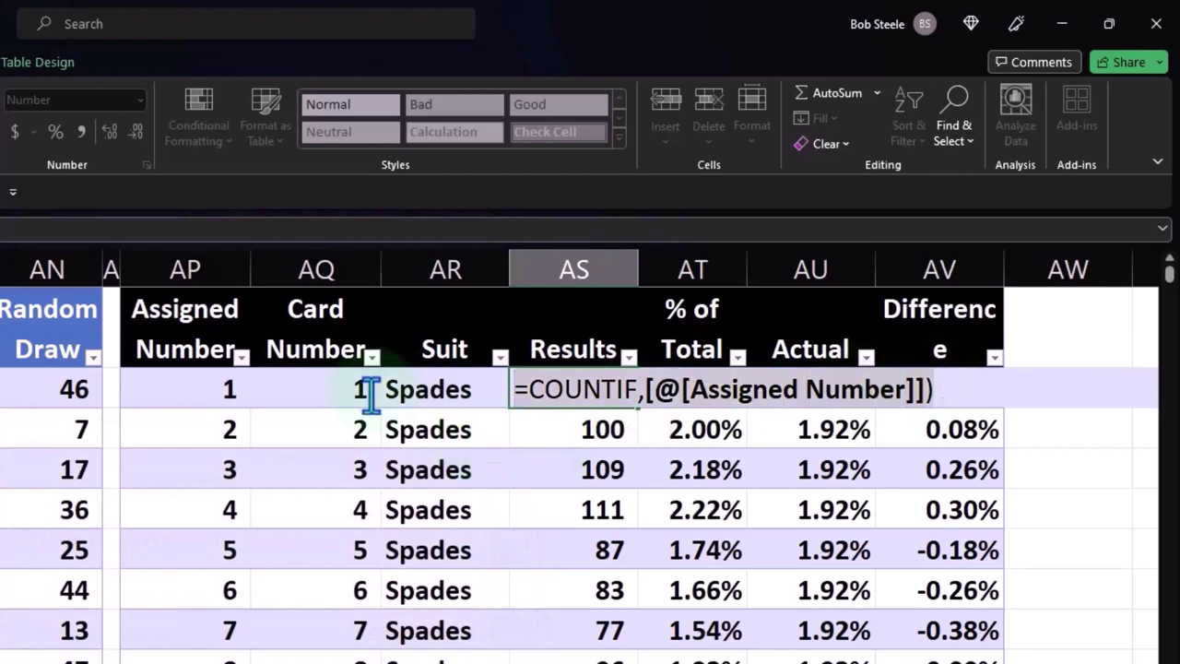
key("Escape")
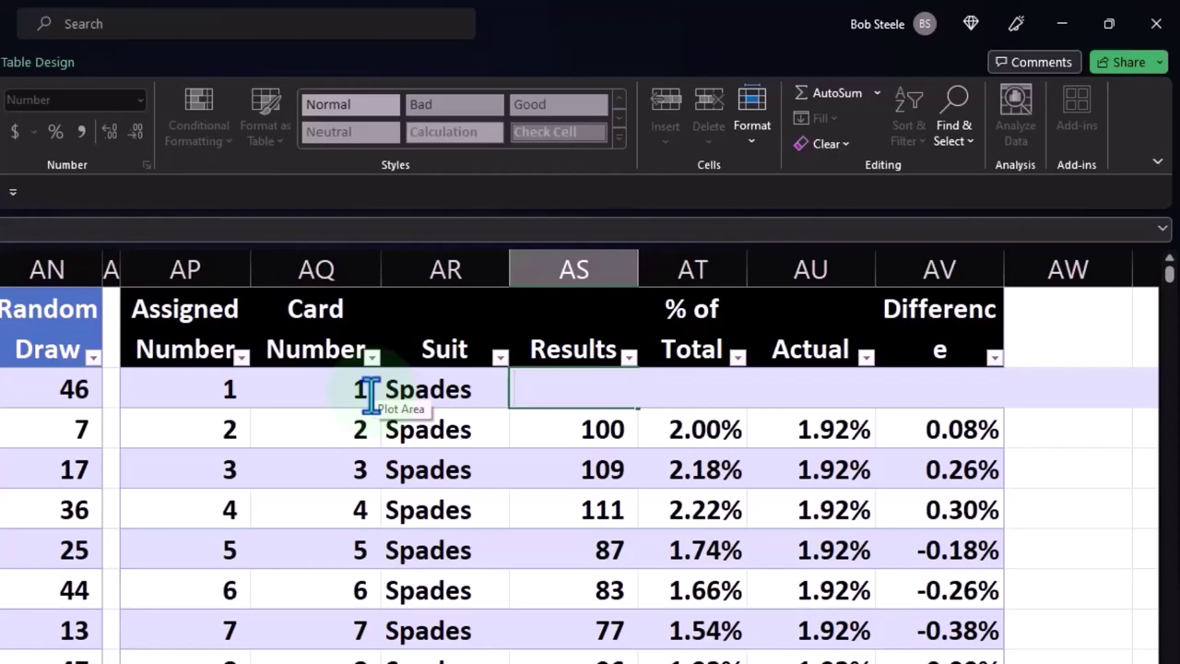
key("Return")
key("Up")
type("=")
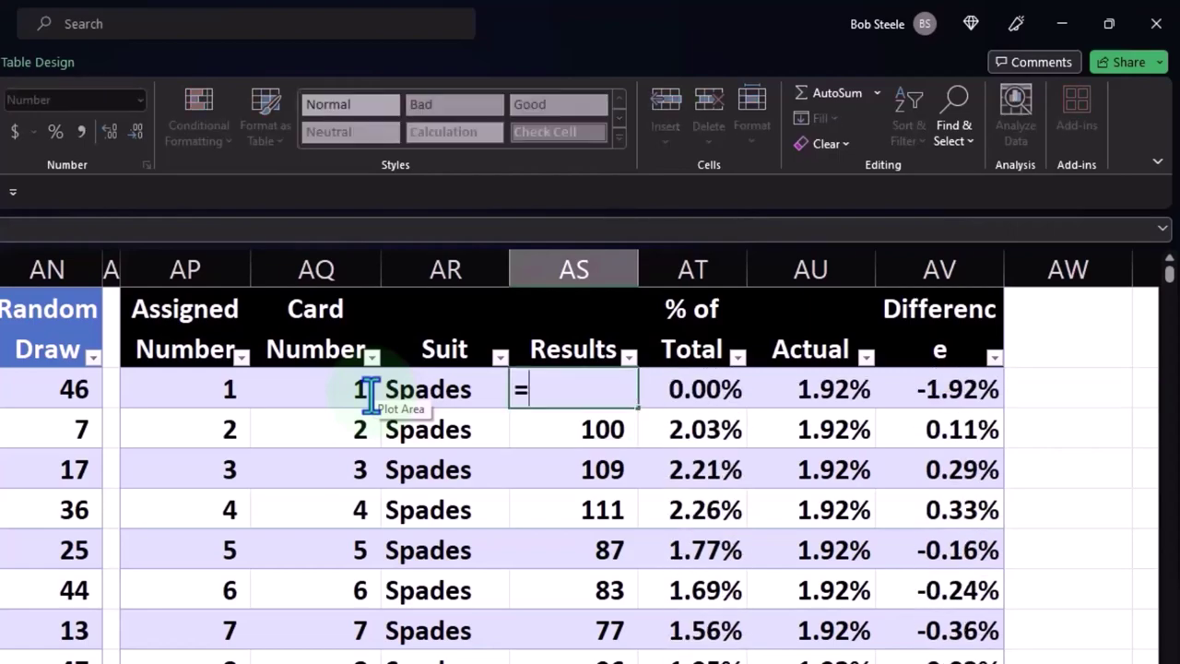
type("countif")
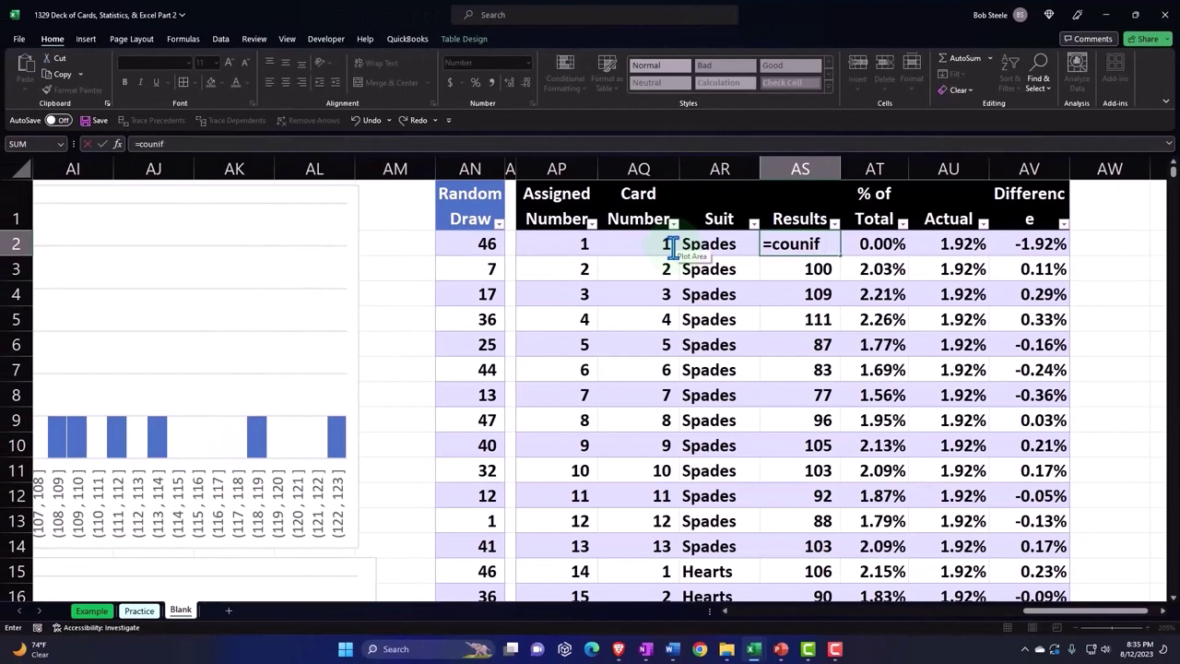
Redo the AS2 entry with =countif, accepting COUNTIF( to rebuild the count, giving card 1 181.
key("BackSpace")
key("BackSpace")
key("BackSpace")
key("Return")
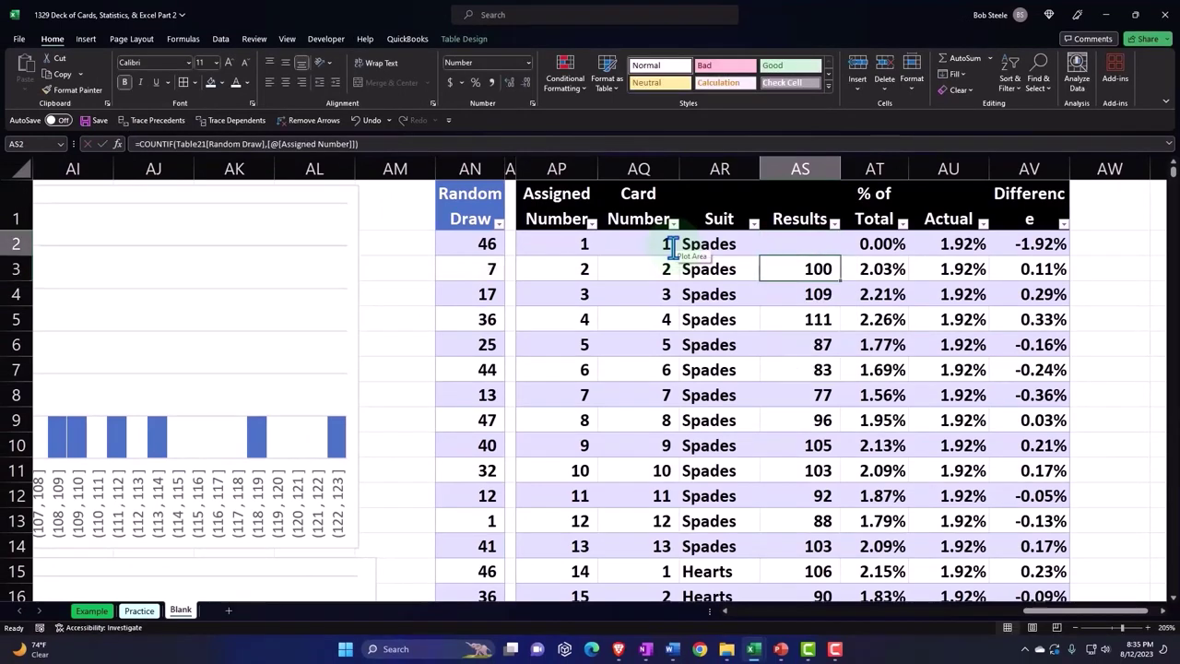
key("Delete")
type("=count")
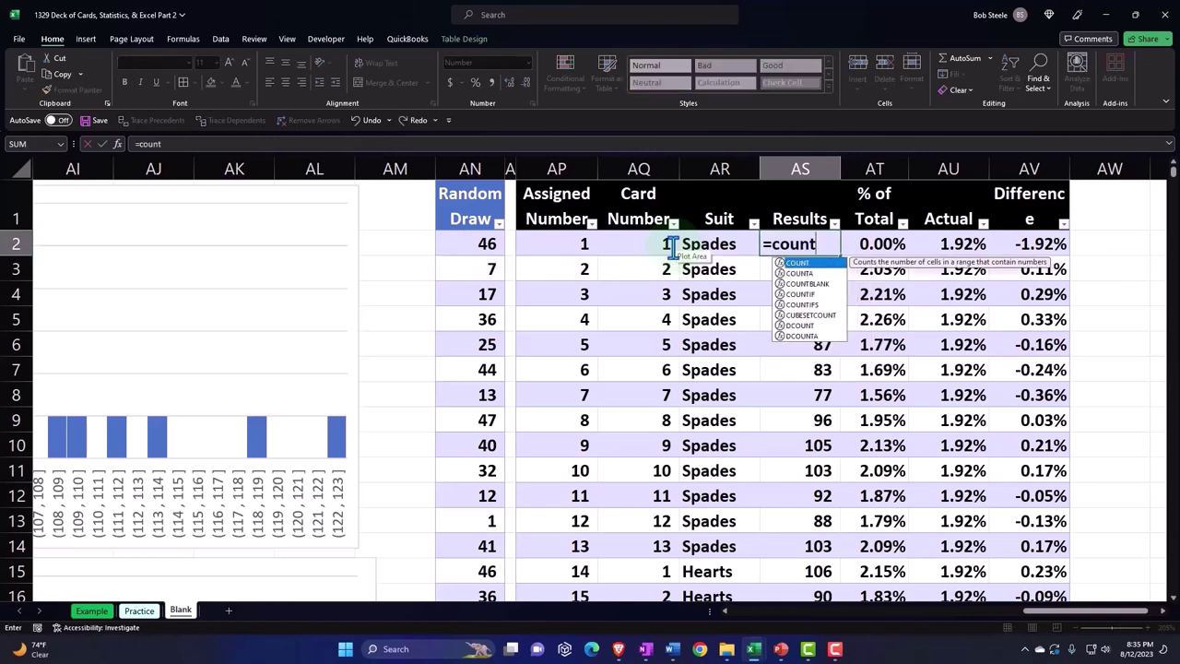
type("if")
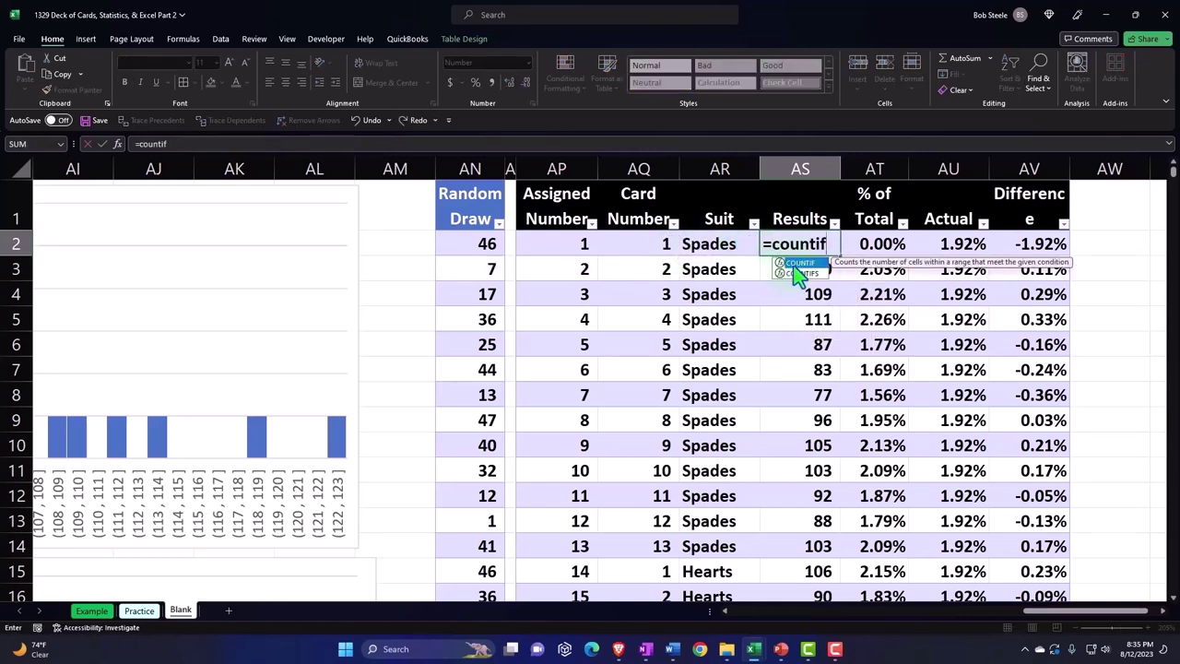
key("Tab")
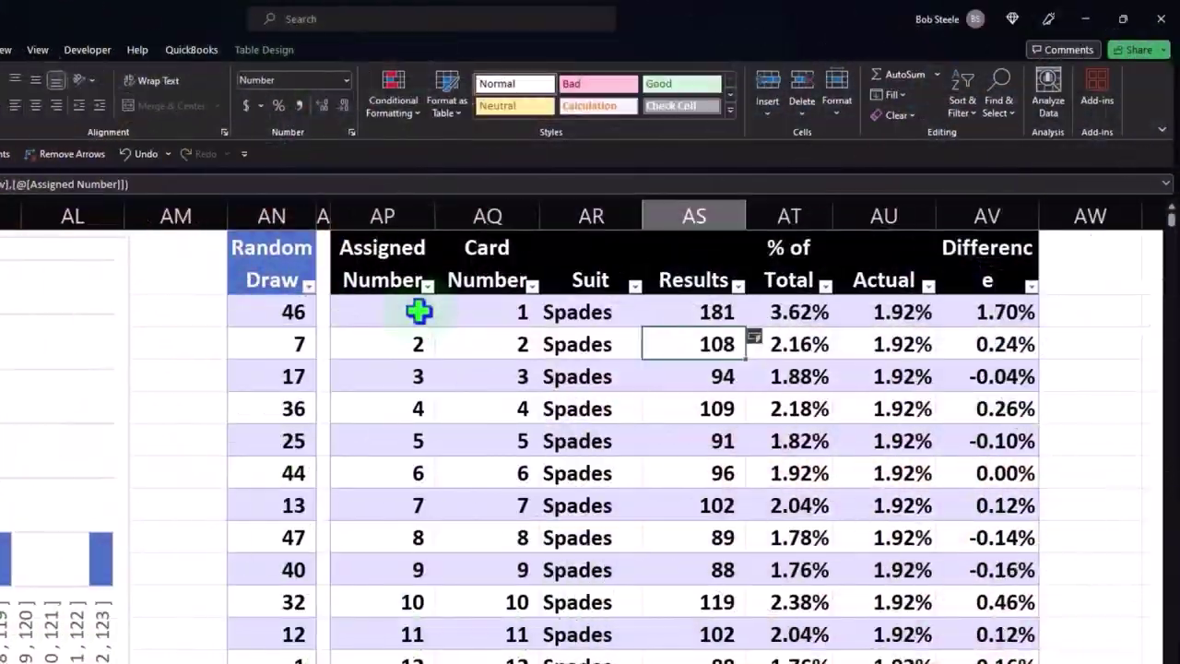
Check the copied-down COUNTIF Results formulas in rows 2 and 3.
double_click(719, 345)
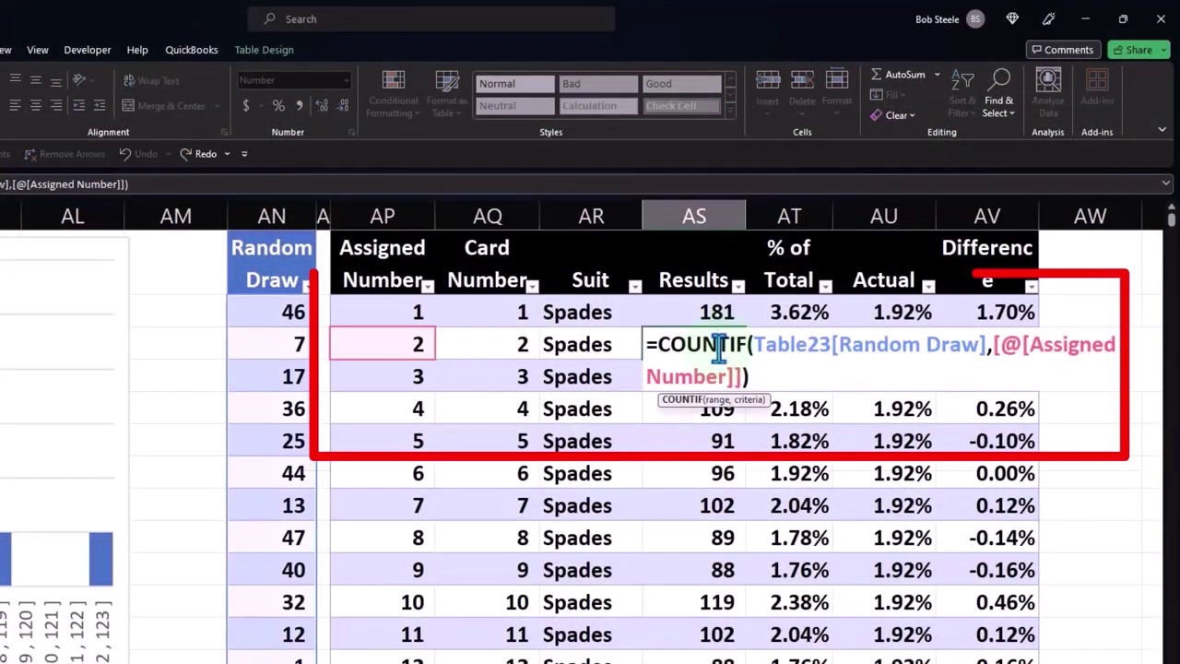
key("Return")
double_click(715, 369)
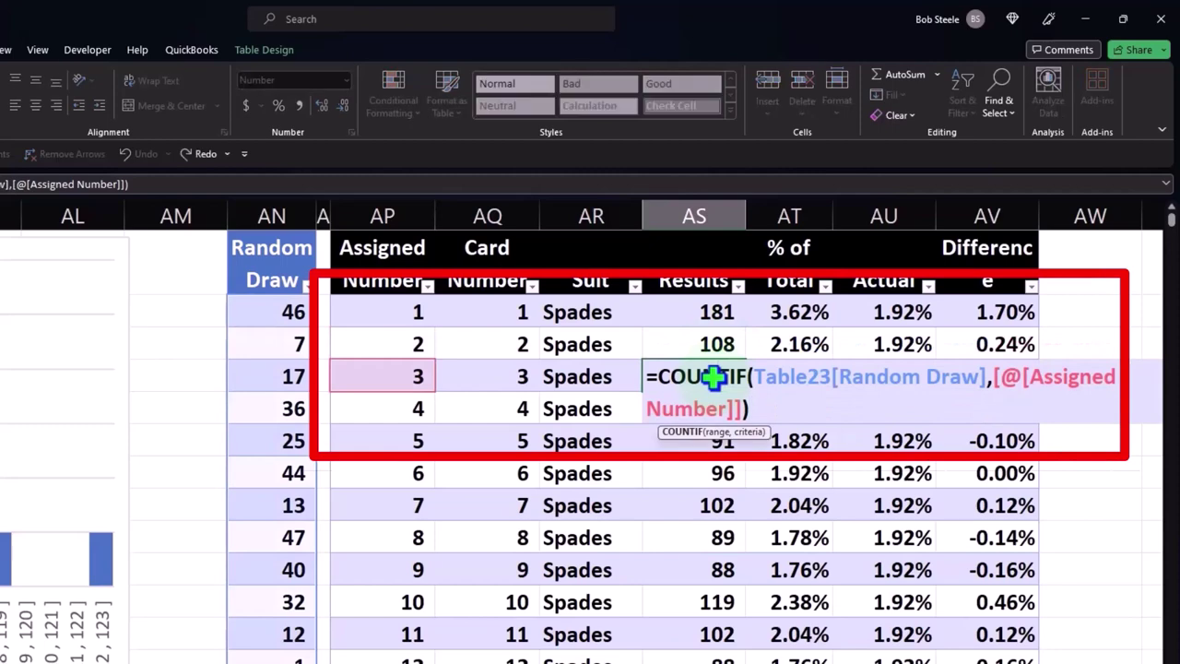
key("Return")
Re-enter the % of Total formula so it fills down the whole column.
left_click(775, 318)
double_click(781, 311)
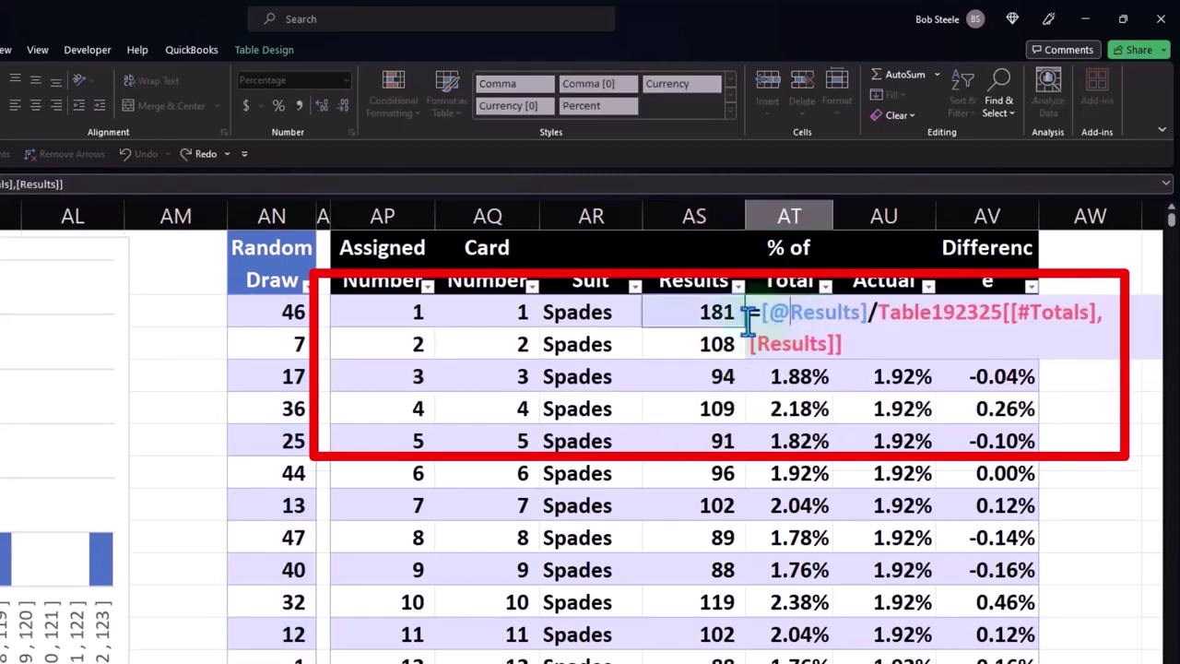
scroll(758, 388, "down", 4)
scroll(757, 389, "down", 4)
scroll(758, 389, "down", 4)
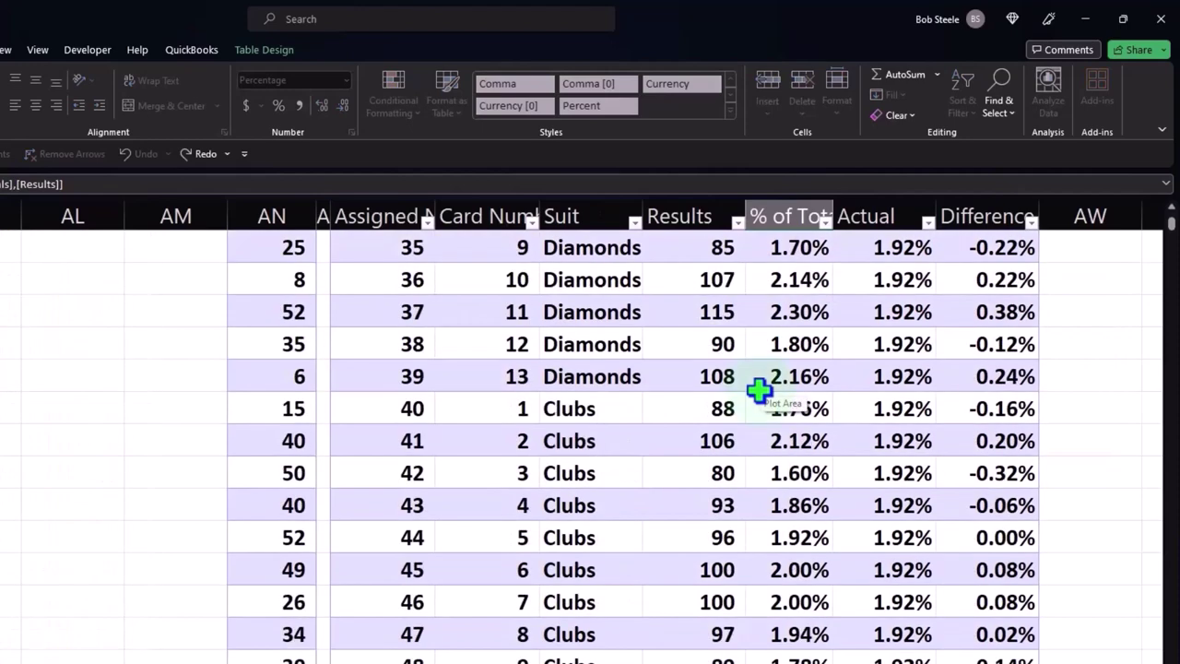
scroll(758, 389, "down", 5)
scroll(759, 389, "up", 10)
scroll(758, 389, "up", 7)
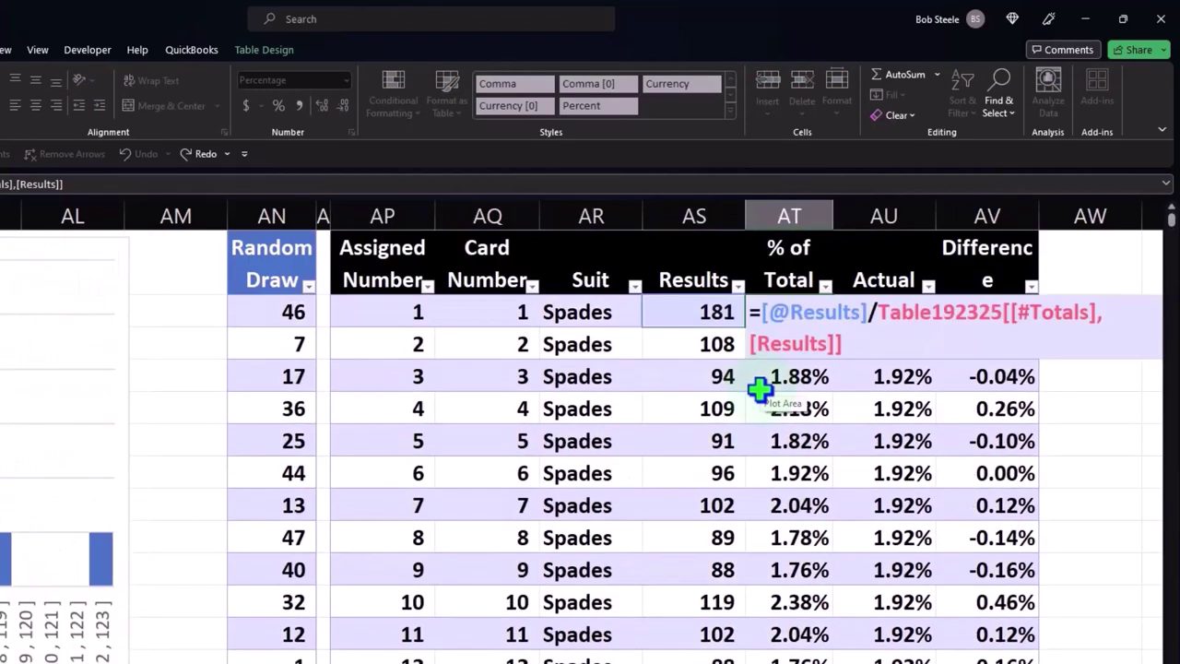
key("Return")
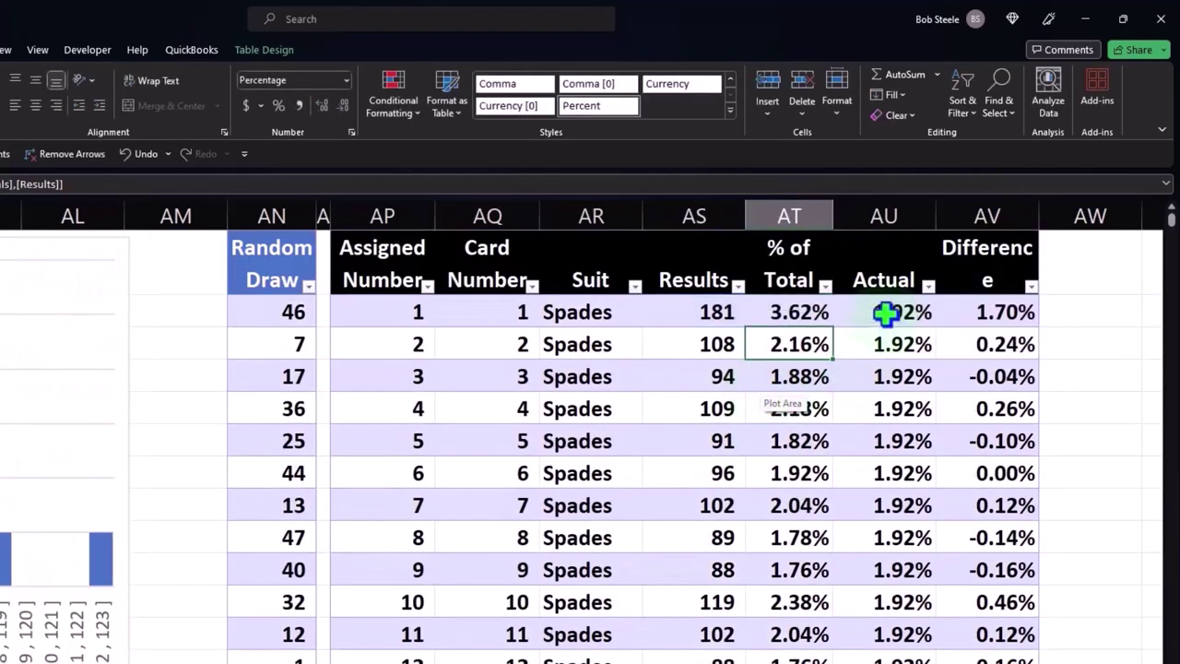
left_click(886, 312)
double_click(885, 311)
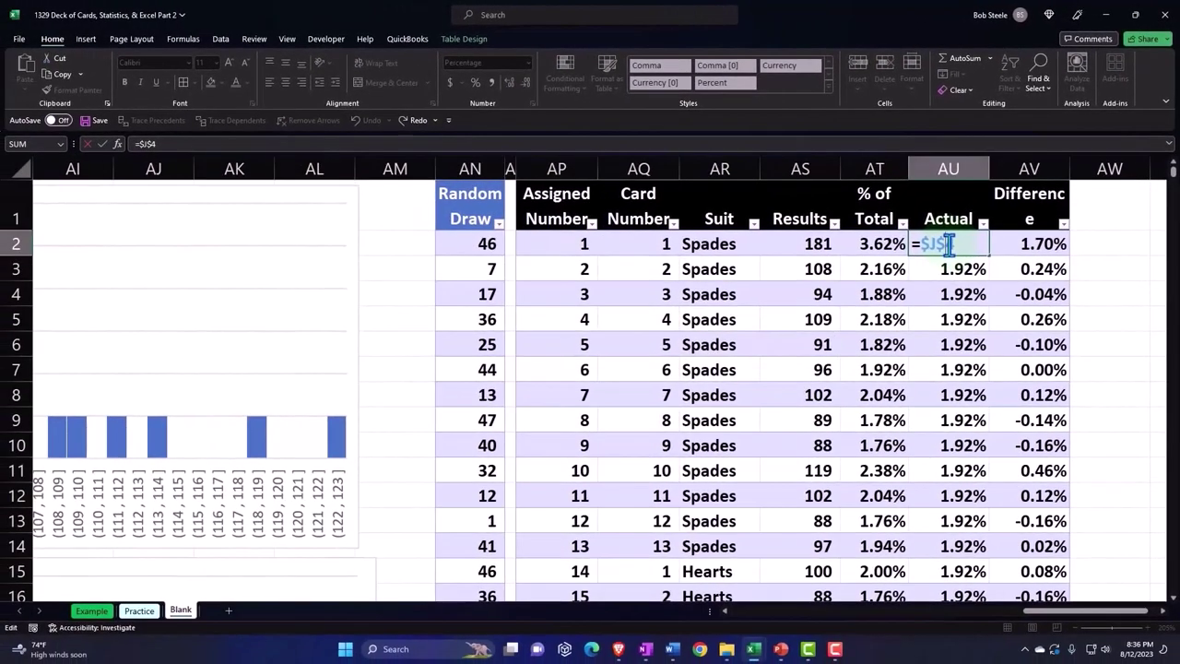
key("Return")
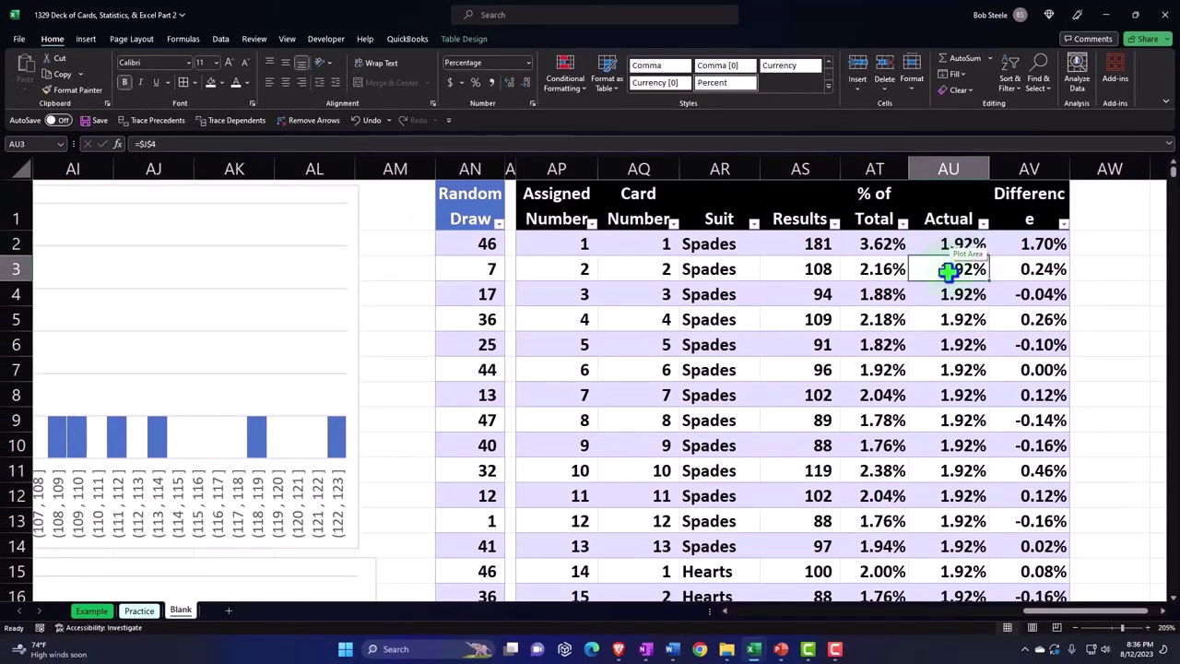
double_click(1044, 245)
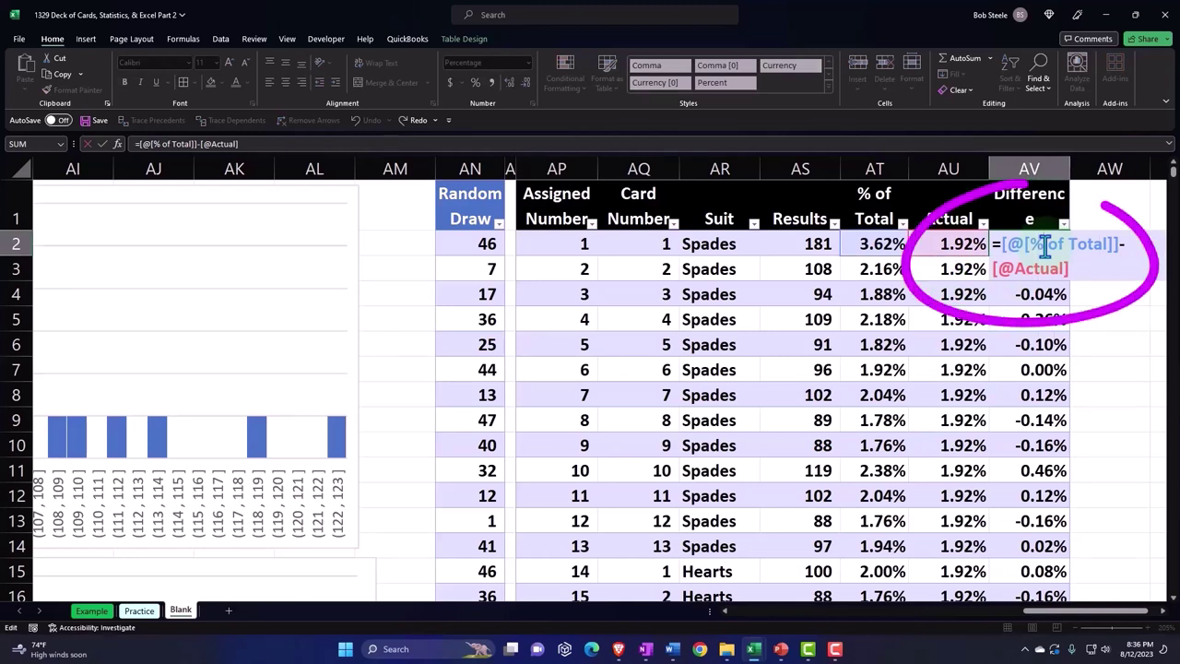
key("Return")
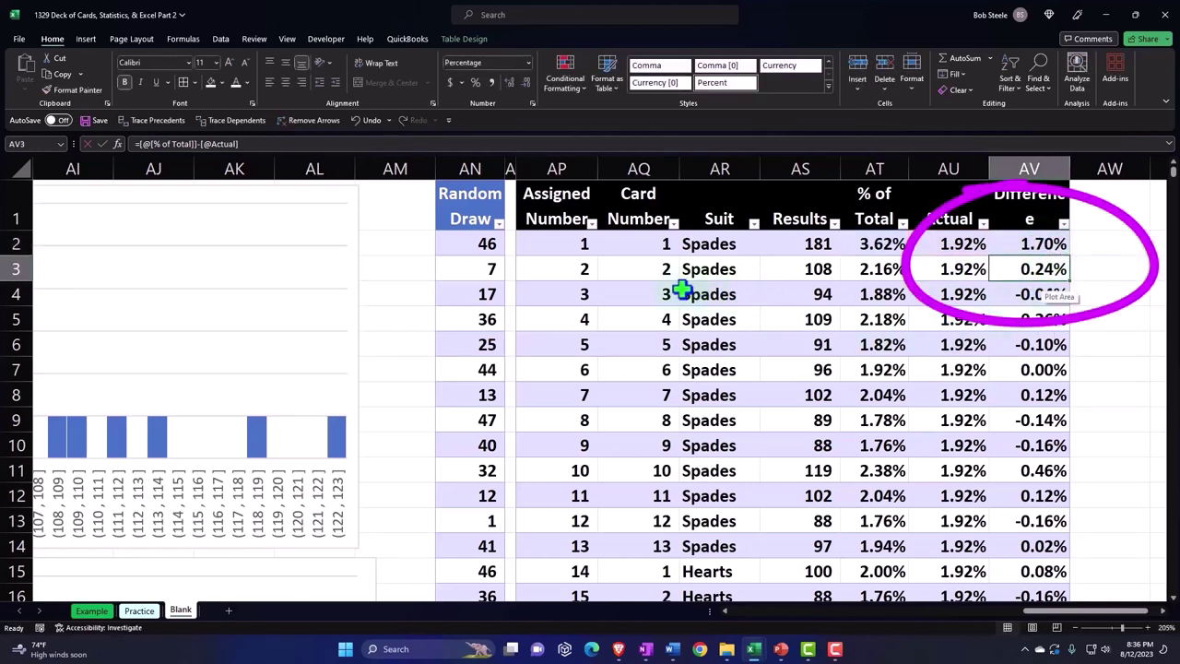
left_click(562, 247)
left_click_drag(561, 247, 1008, 233)
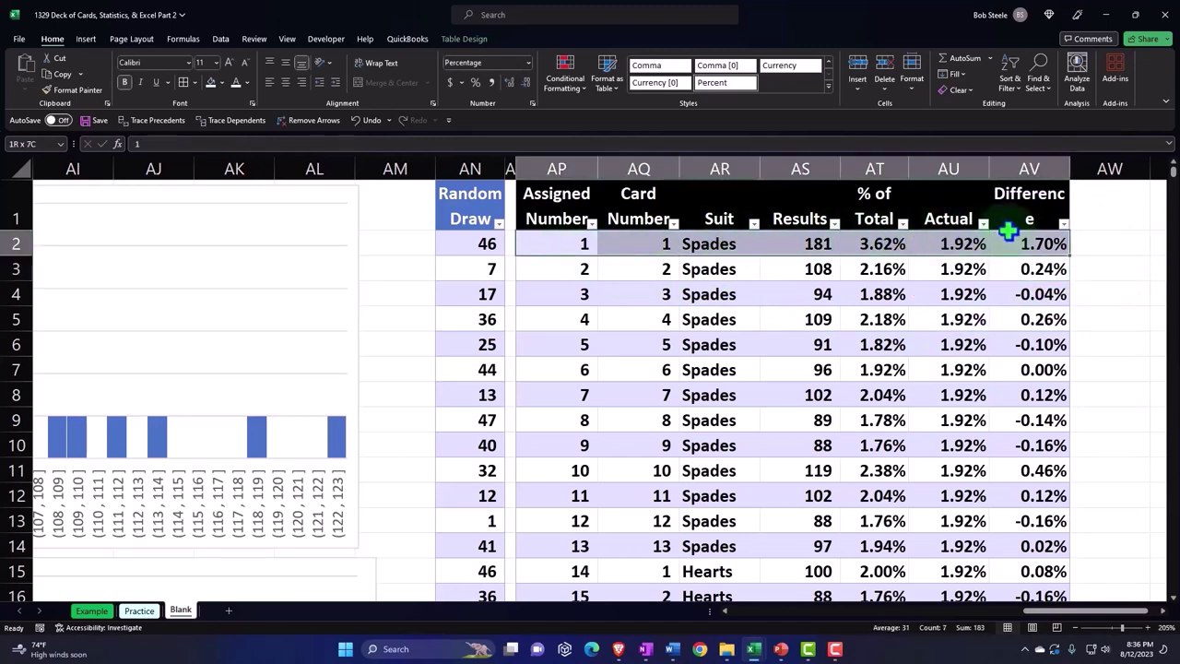
Fill the first card's row, AP2:AV2 (181 results), yellow.
left_click(219, 83)
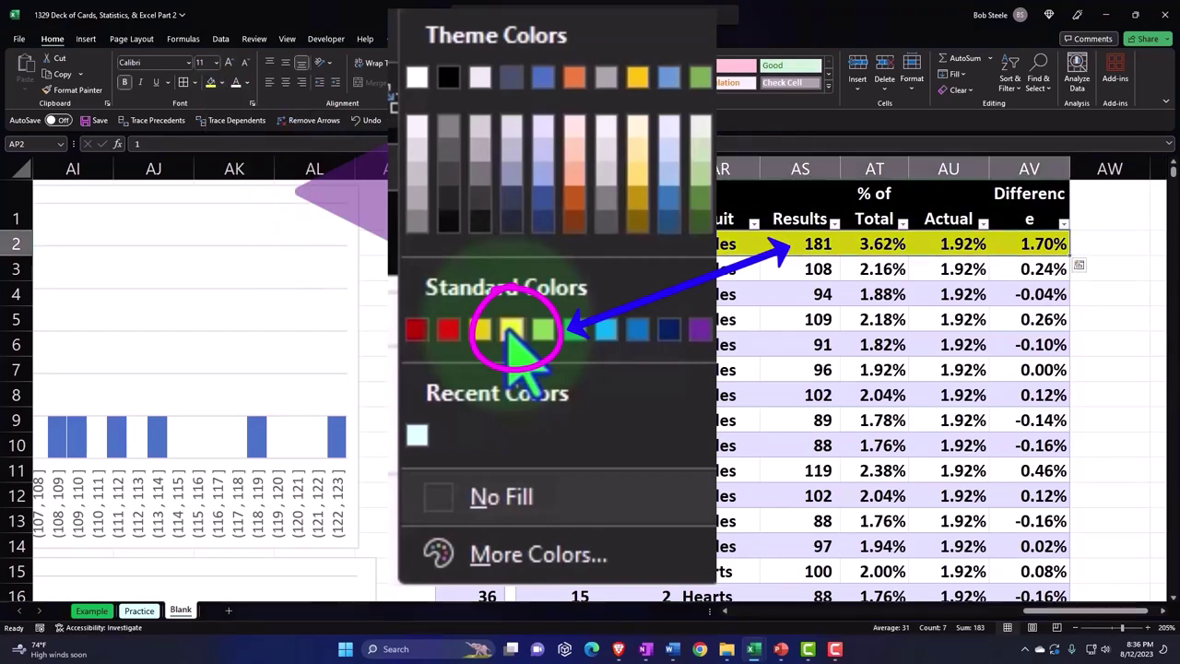
left_click(241, 199)
scroll(603, 411, "down", 2)
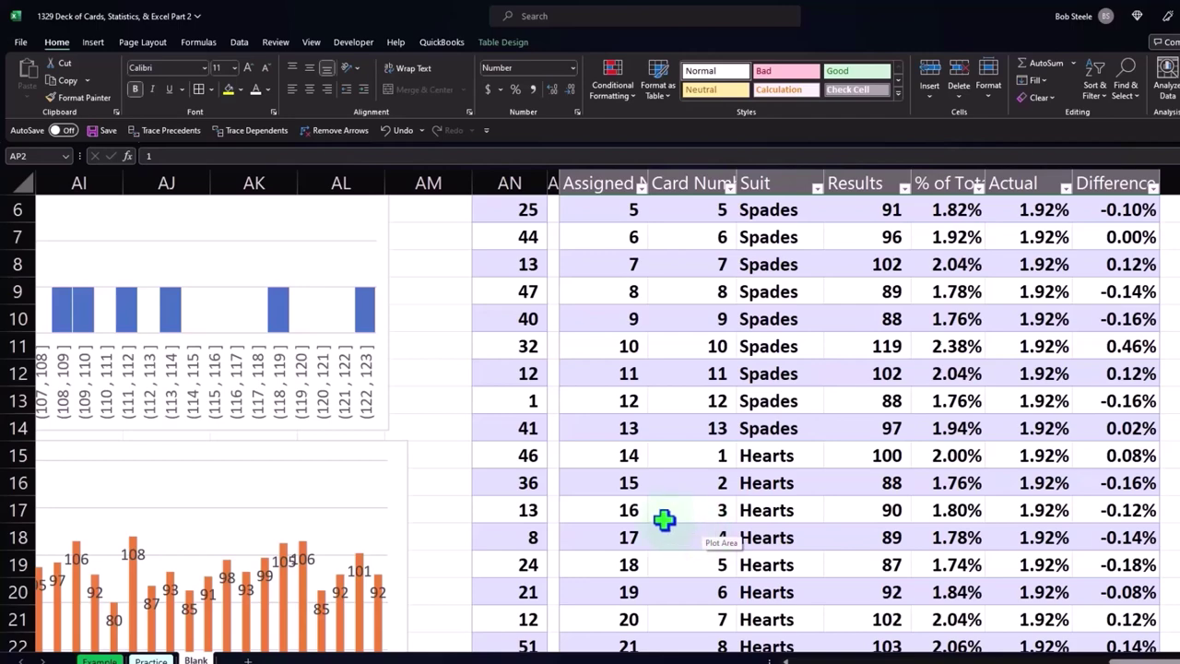
scroll(664, 520, "down", 1)
scroll(664, 520, "down", 1)
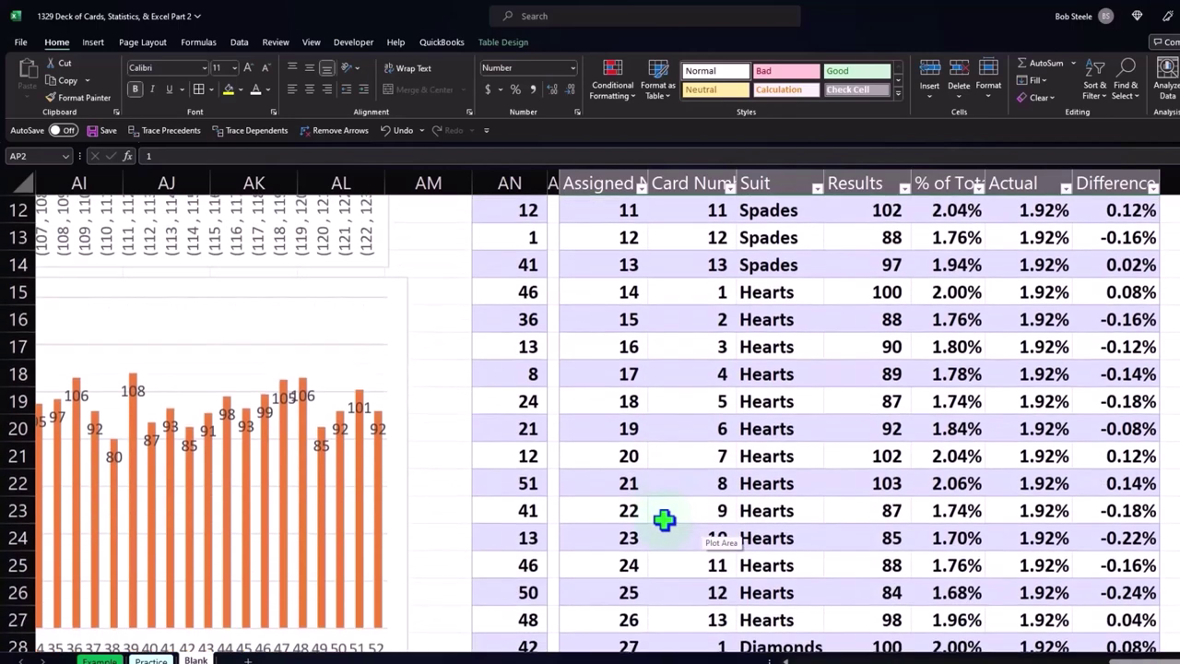
scroll(664, 520, "down", 2)
scroll(664, 520, "down", 1)
scroll(664, 520, "down", 1)
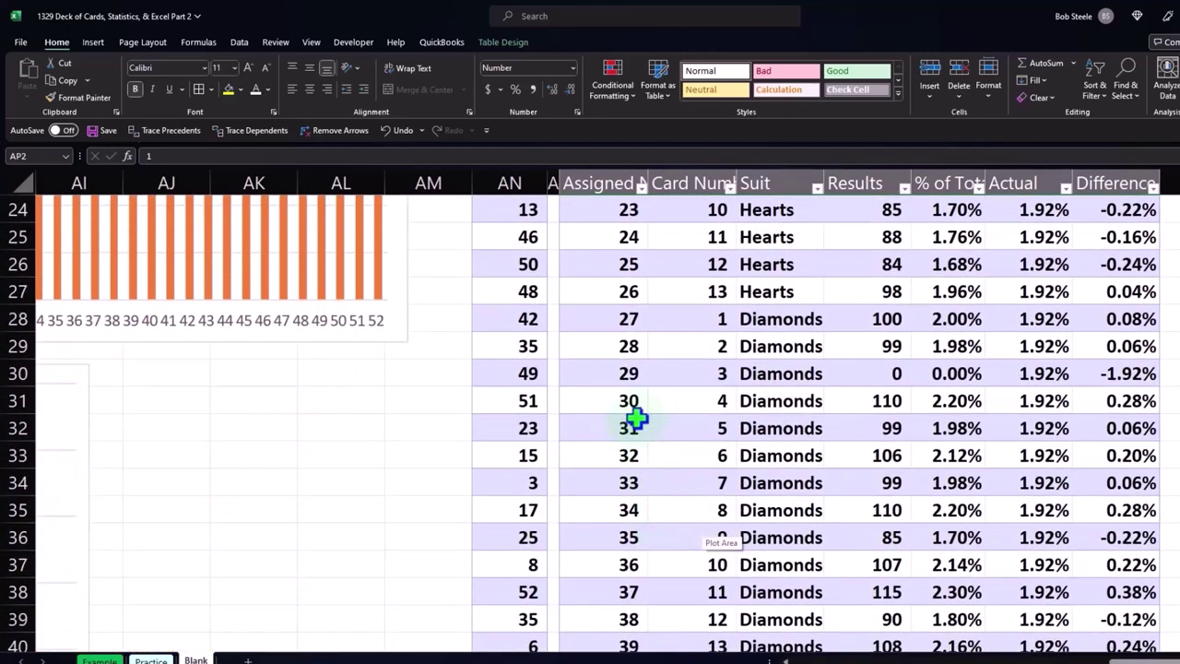
Fill row 30's card row AP30:AV30 (0 results) yellow and check its Results formula.
left_click_drag(642, 378, 1101, 374)
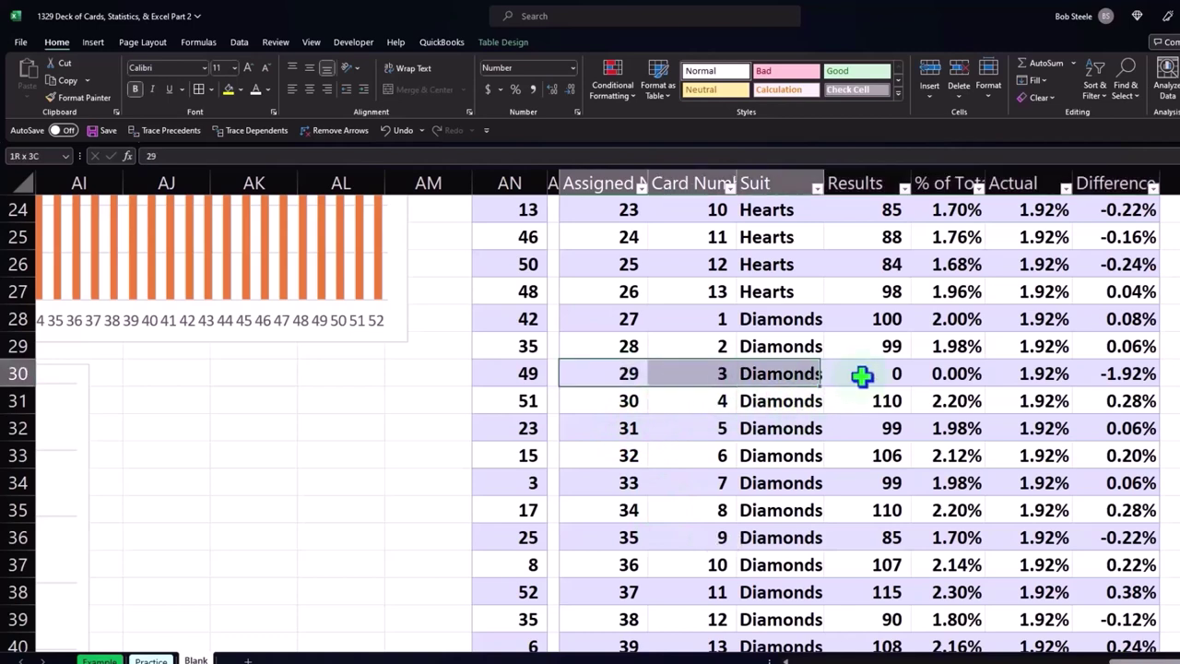
left_click(228, 89)
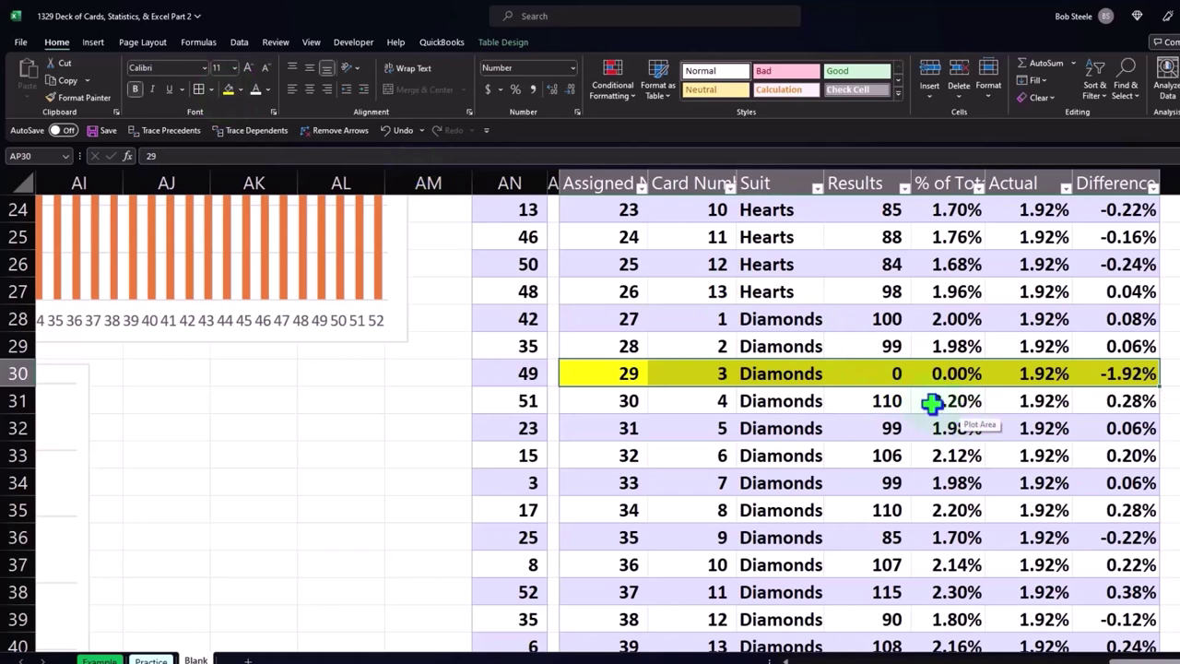
left_click(883, 370)
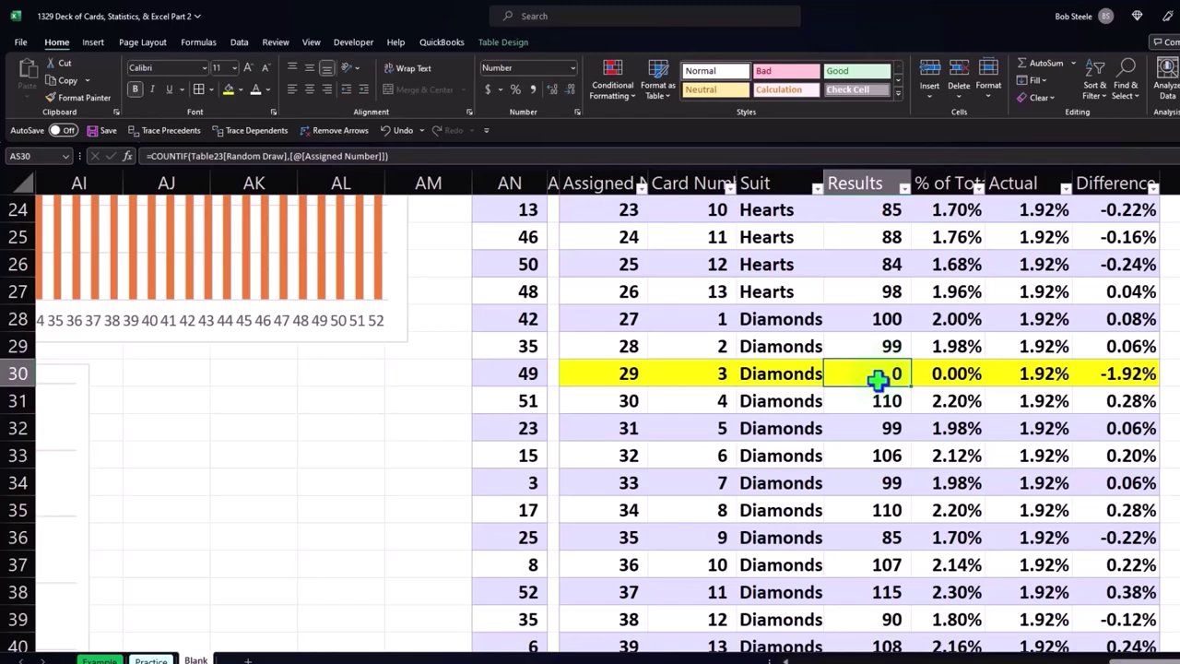
scroll(881, 373, "up", 4)
scroll(878, 376, "up", 1)
scroll(858, 369, "up", 3)
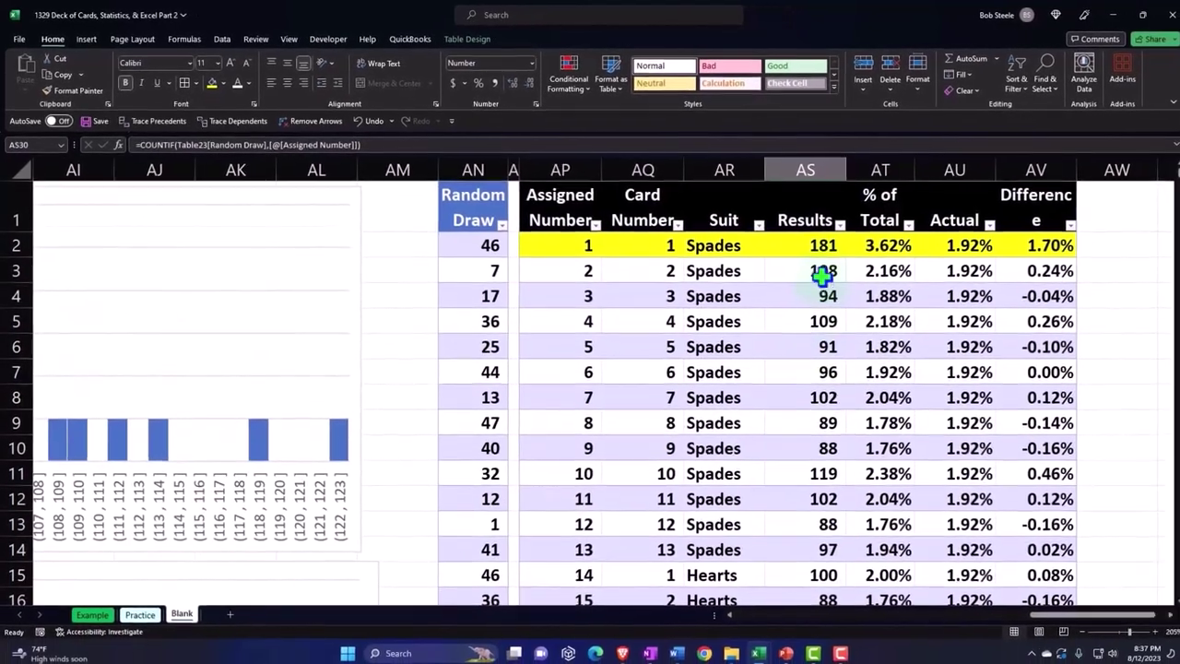
left_click(835, 253)
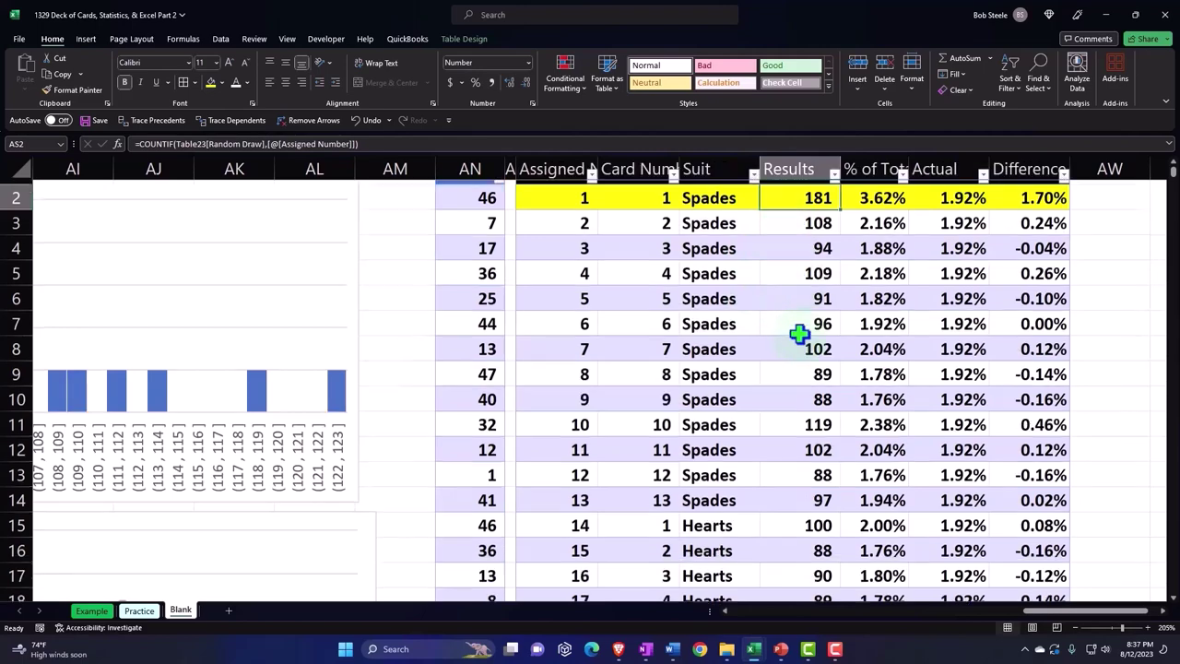
scroll(798, 334, "down", 5)
scroll(798, 334, "down", 2)
scroll(798, 334, "down", 3)
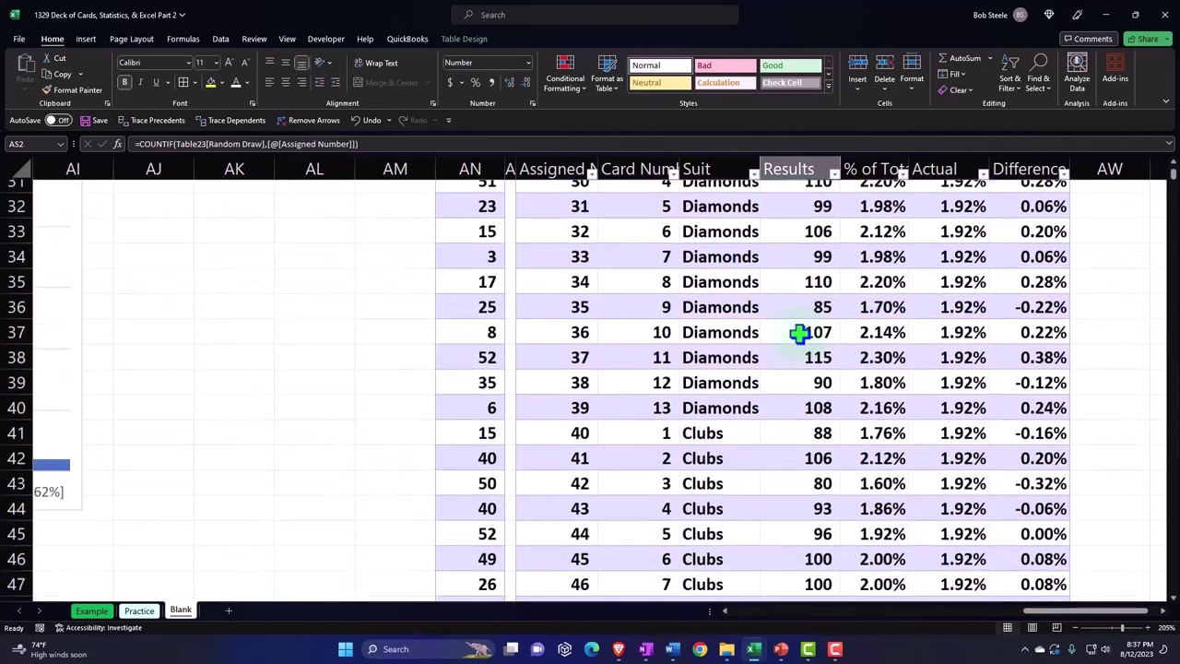
scroll(799, 334, "down", 2)
scroll(799, 333, "down", 2)
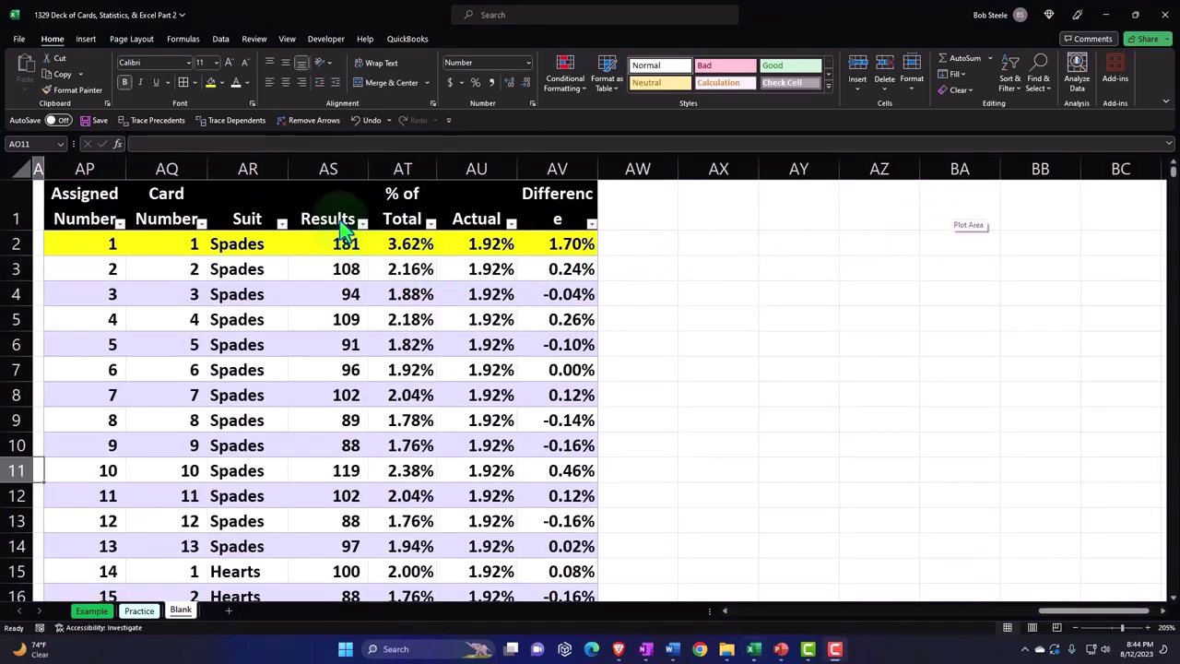
left_click(360, 308)
key("Left")
key("Left")
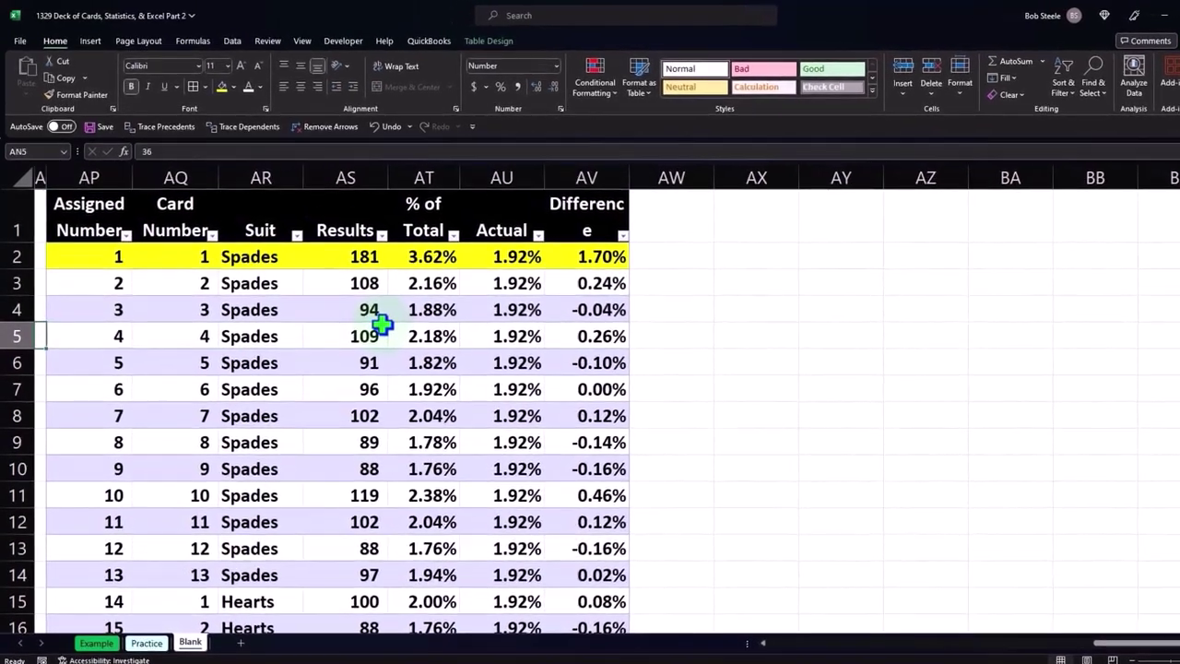
key("Left")
key("Left")
key("Left")
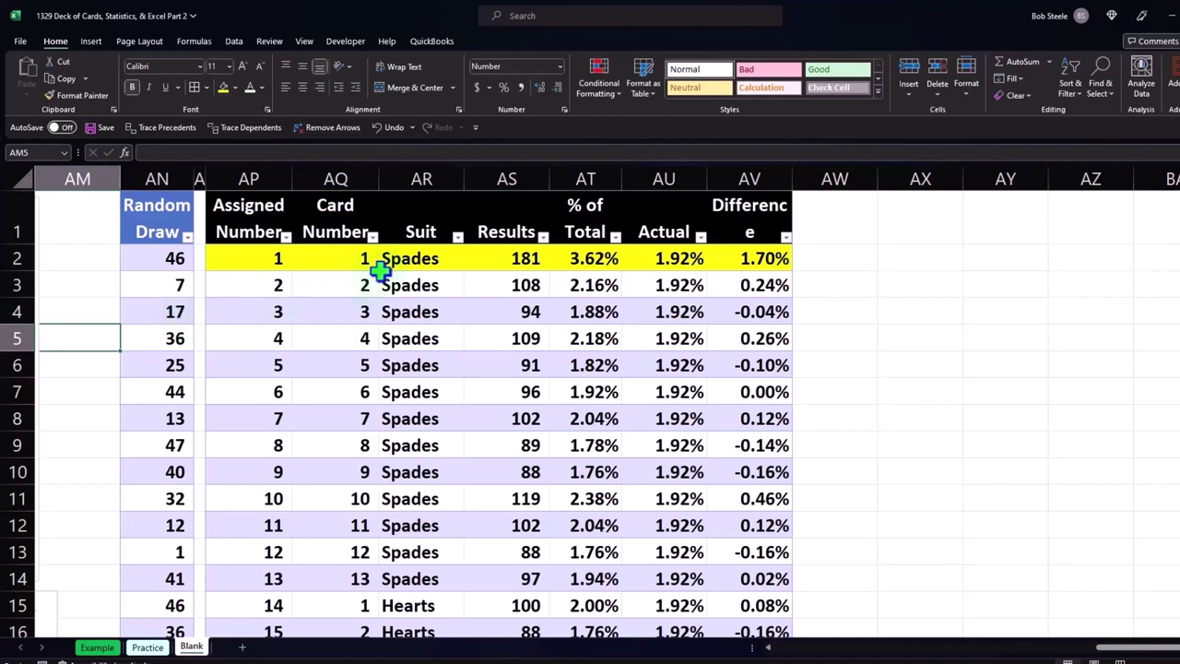
Insert a histogram of the Results column, place it right of the table, and delete its title.
left_click(506, 189)
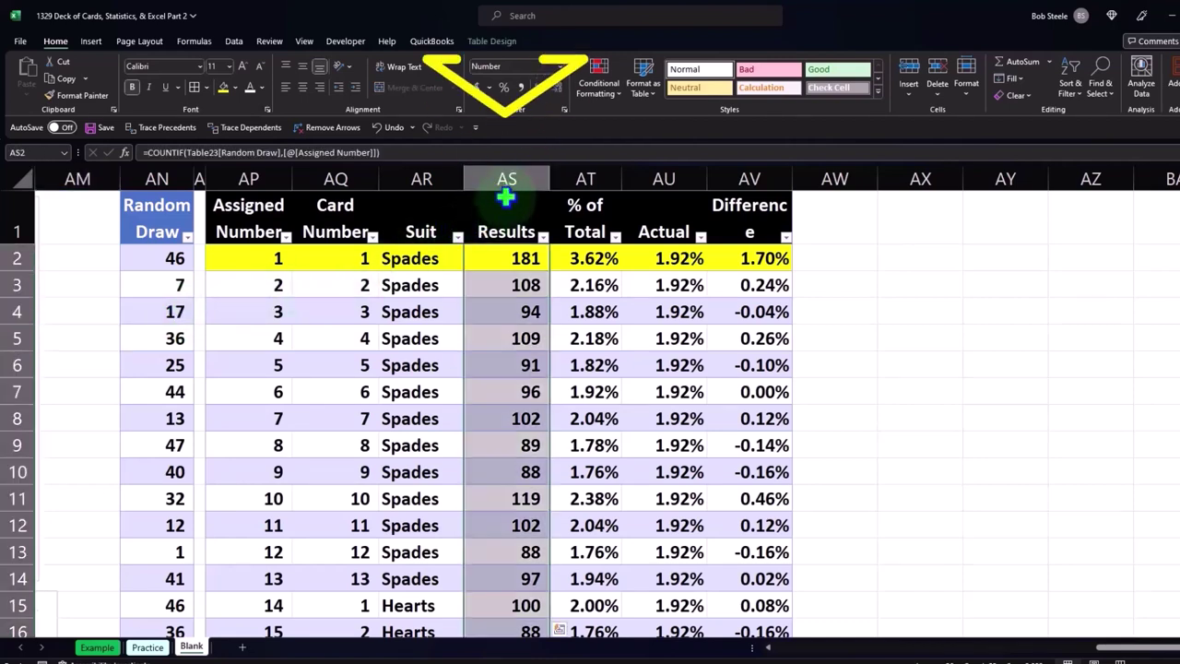
left_click(91, 42)
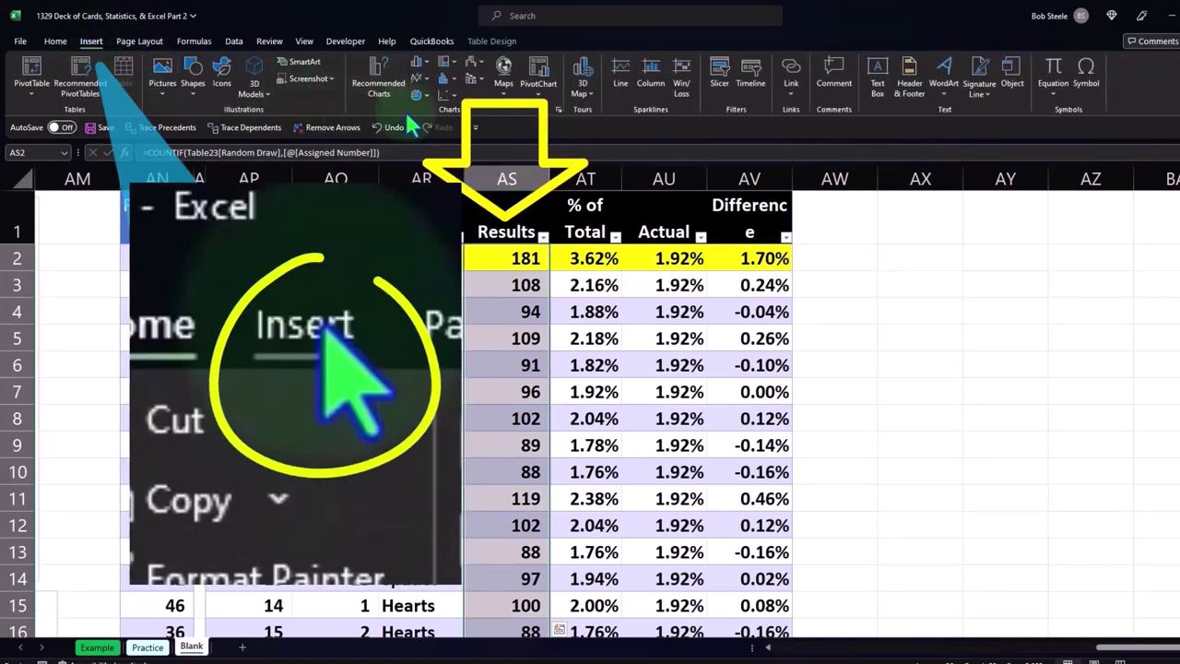
left_click(449, 81)
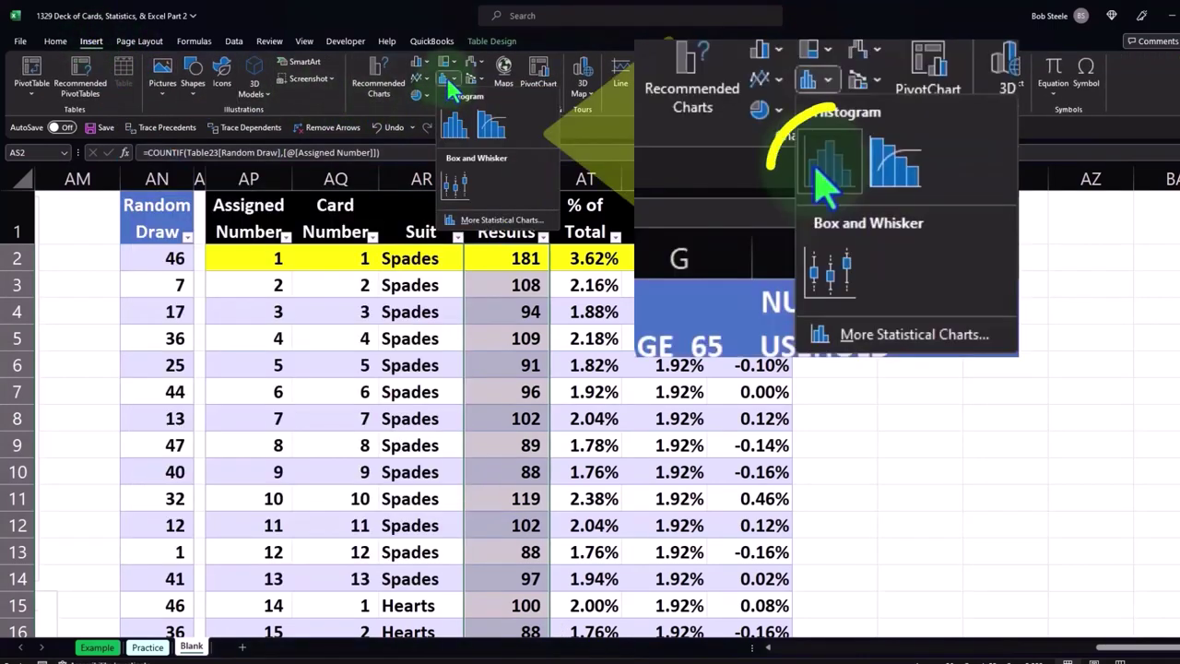
left_click(454, 121)
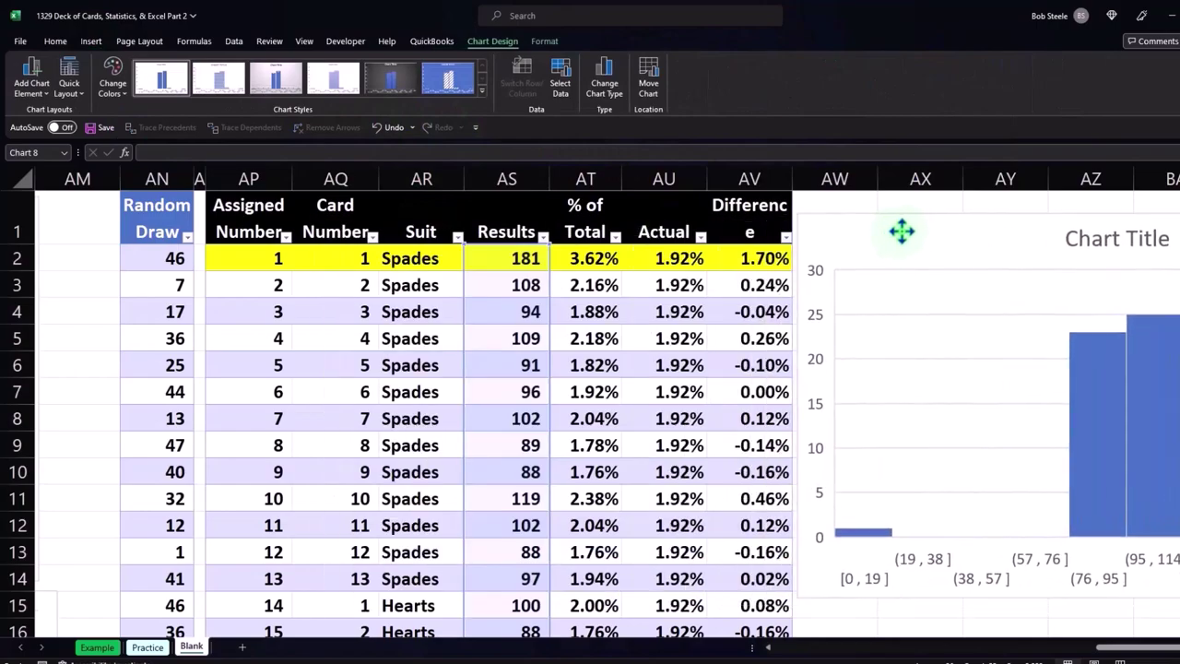
left_click_drag(493, 252, 986, 238)
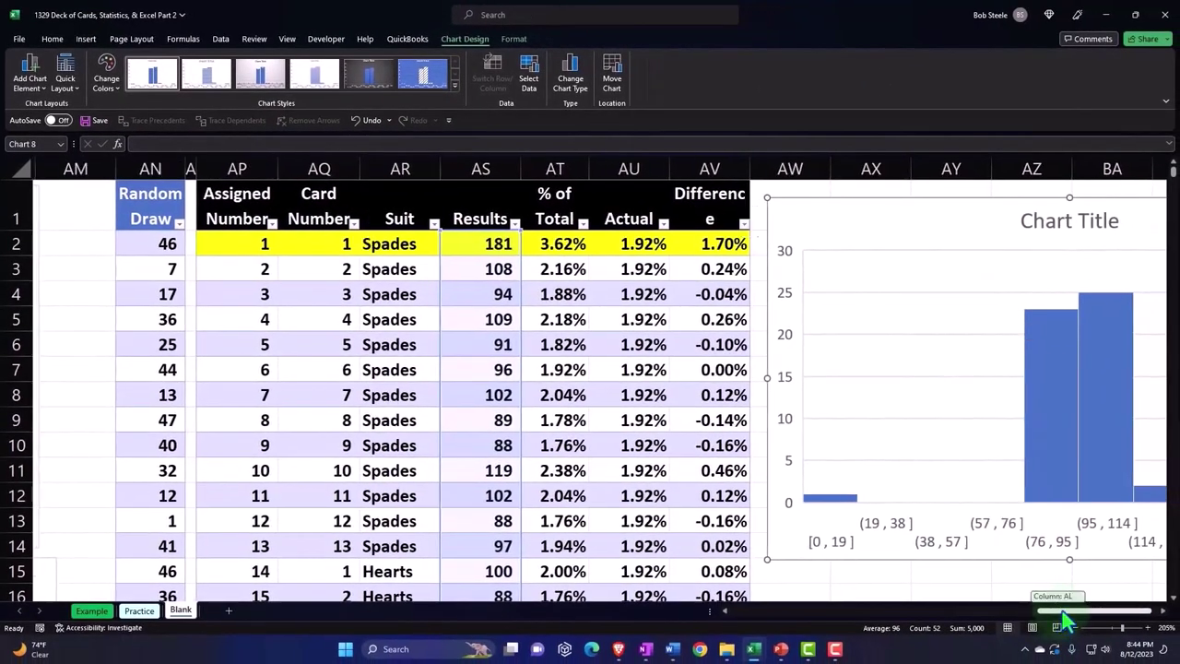
left_click_drag(1065, 622, 1070, 622)
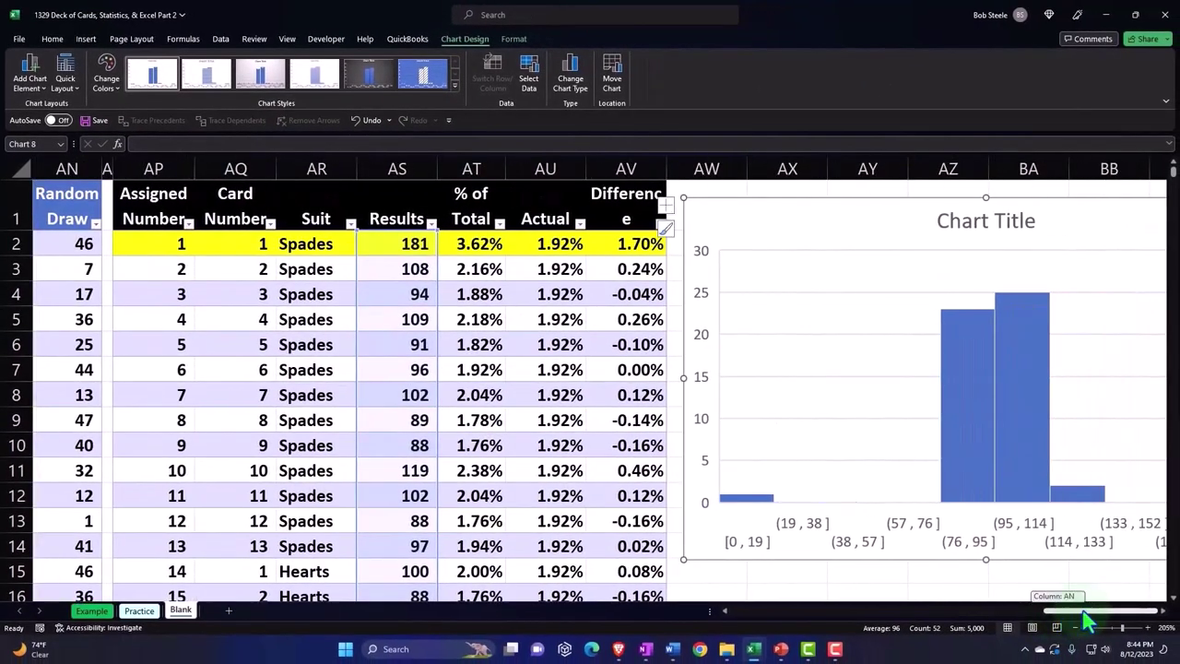
left_click(994, 222)
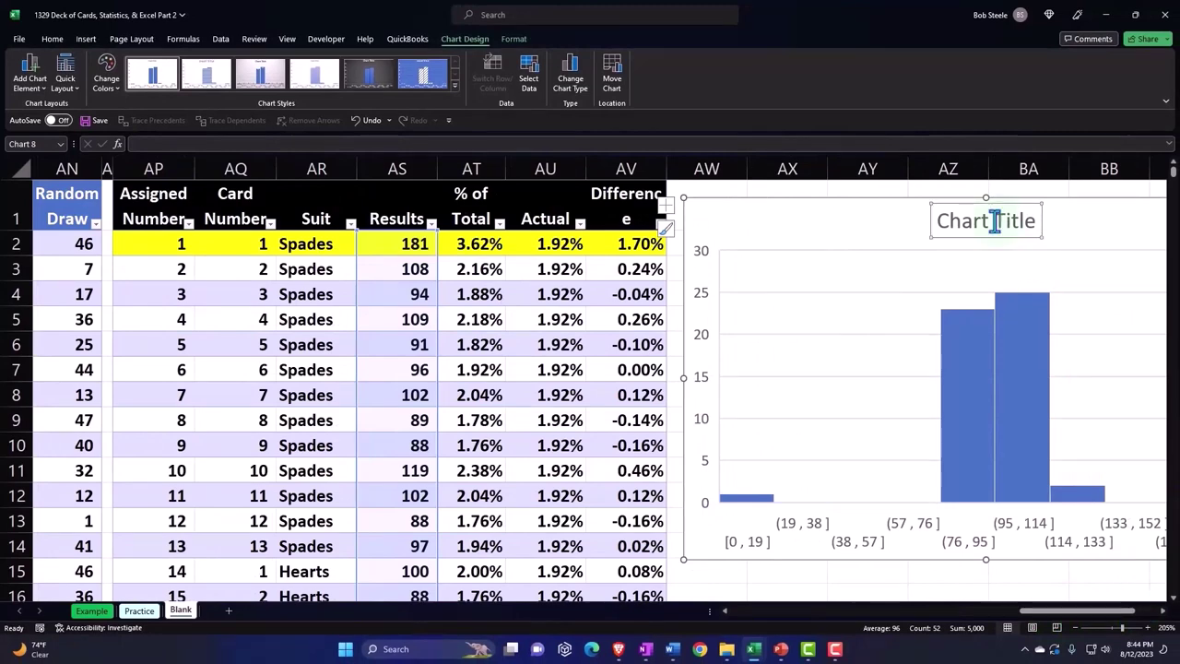
key("Delete")
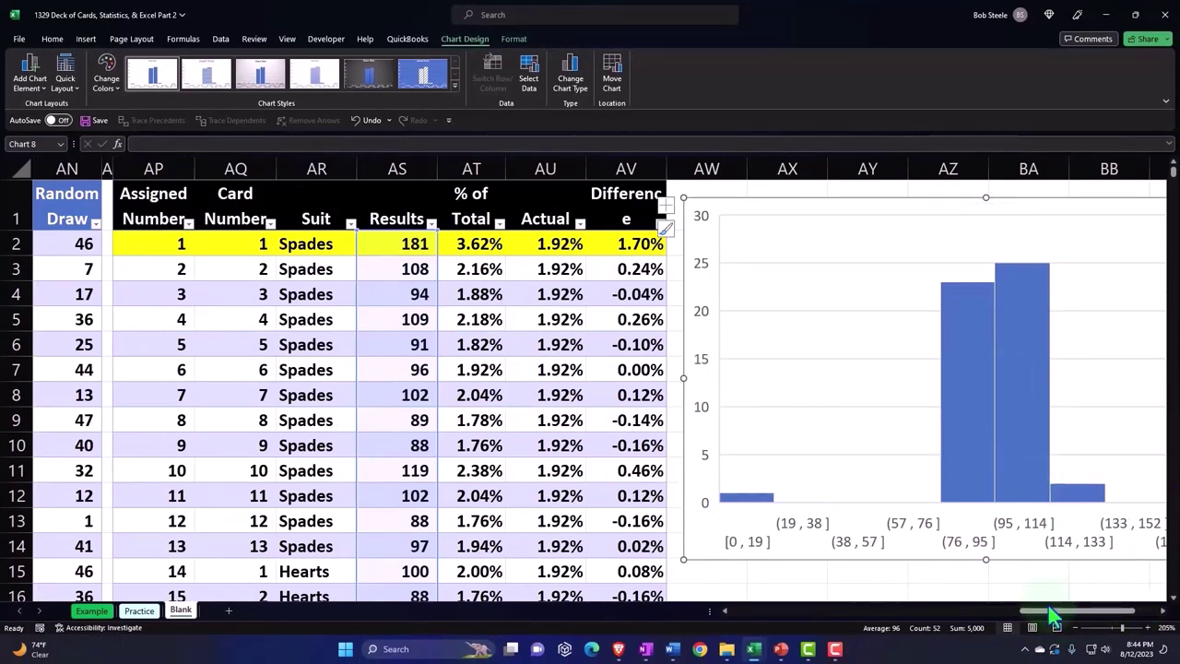
left_click_drag(1054, 613, 1097, 613)
Set the histogram axis to 12 bins, [0,15] to [166,181], and close Format Axis.
double_click(896, 535)
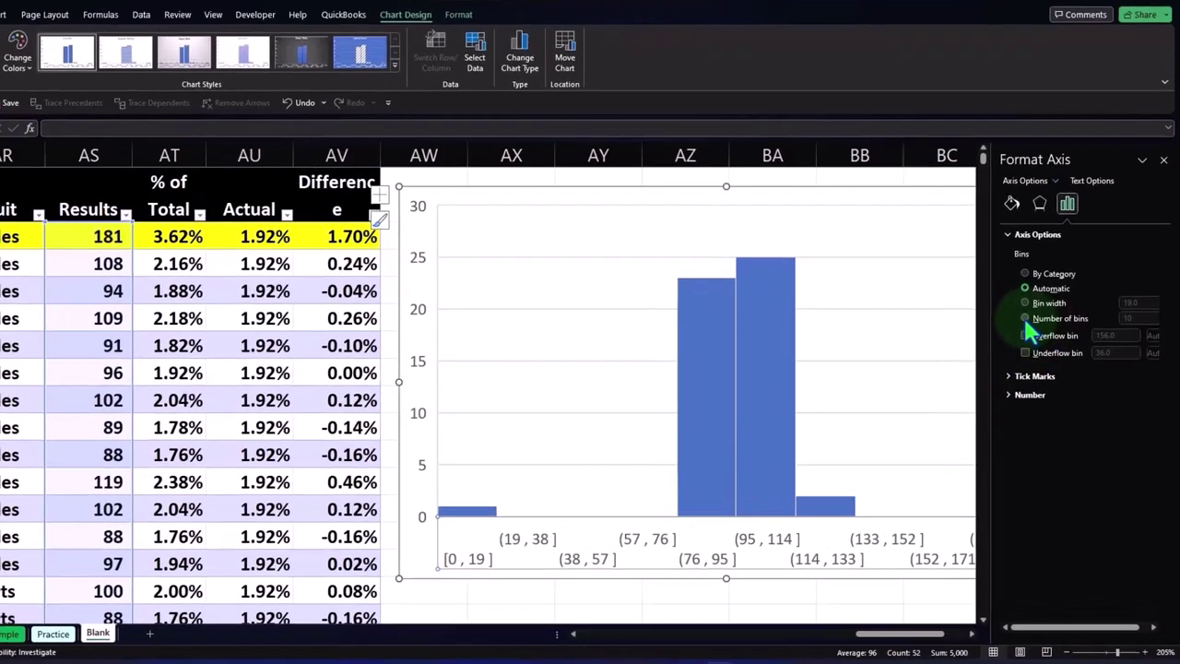
left_click(1024, 318)
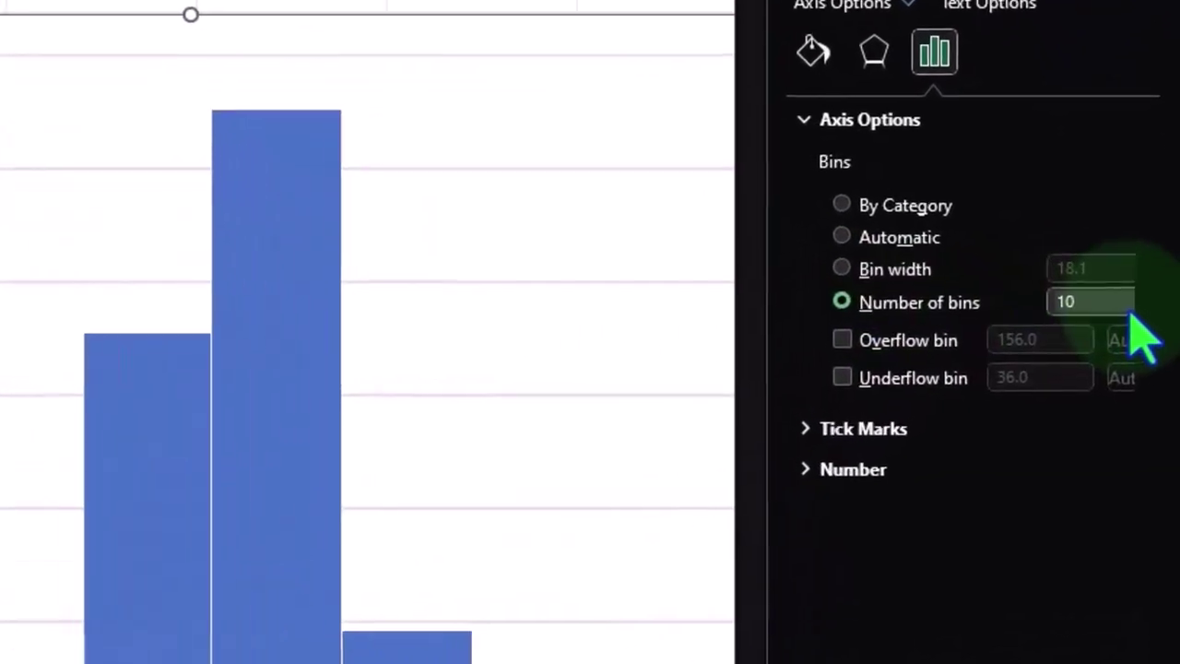
double_click(1118, 318)
type("1")
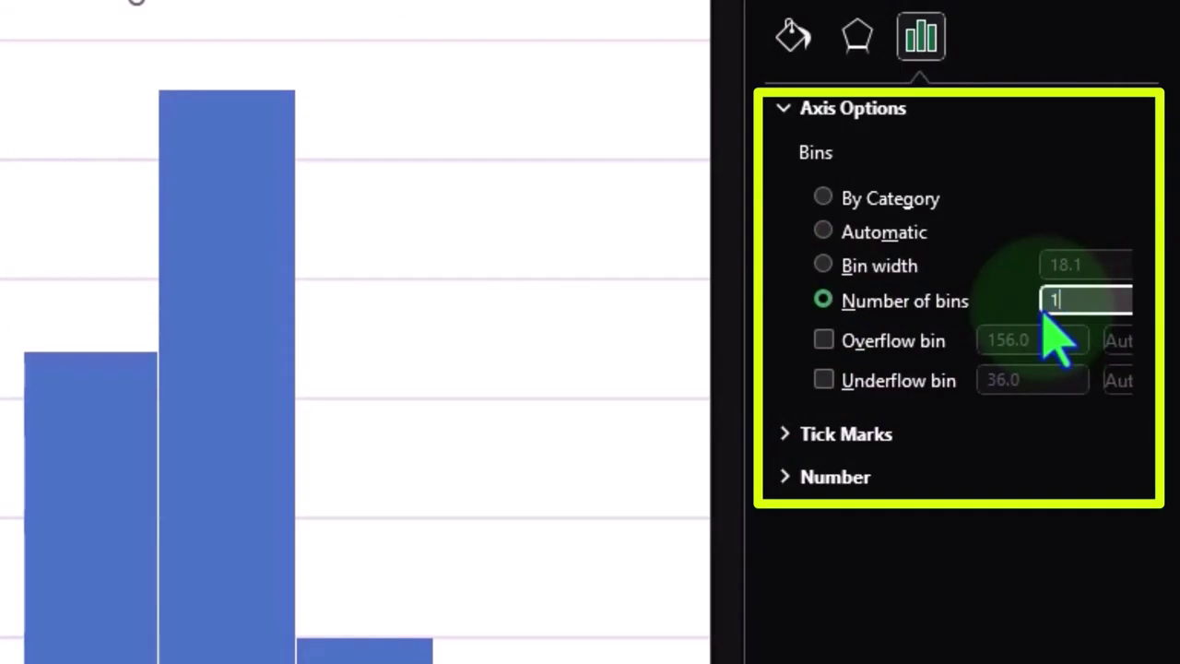
type("2")
key("Tab")
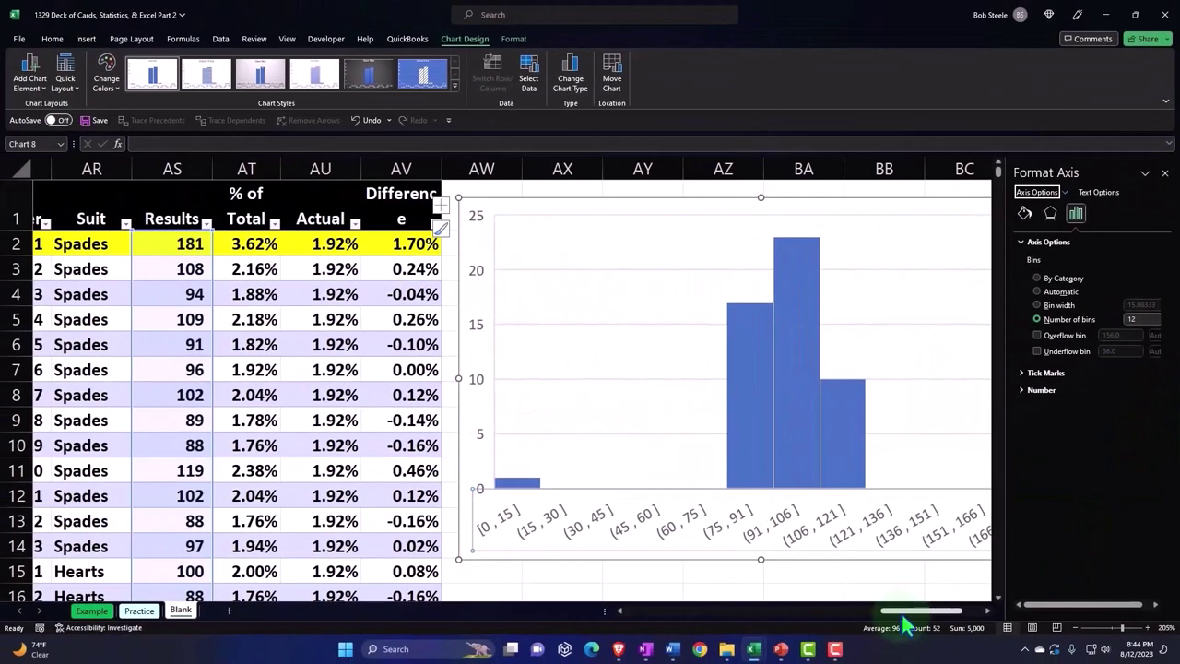
left_click_drag(904, 612, 924, 611)
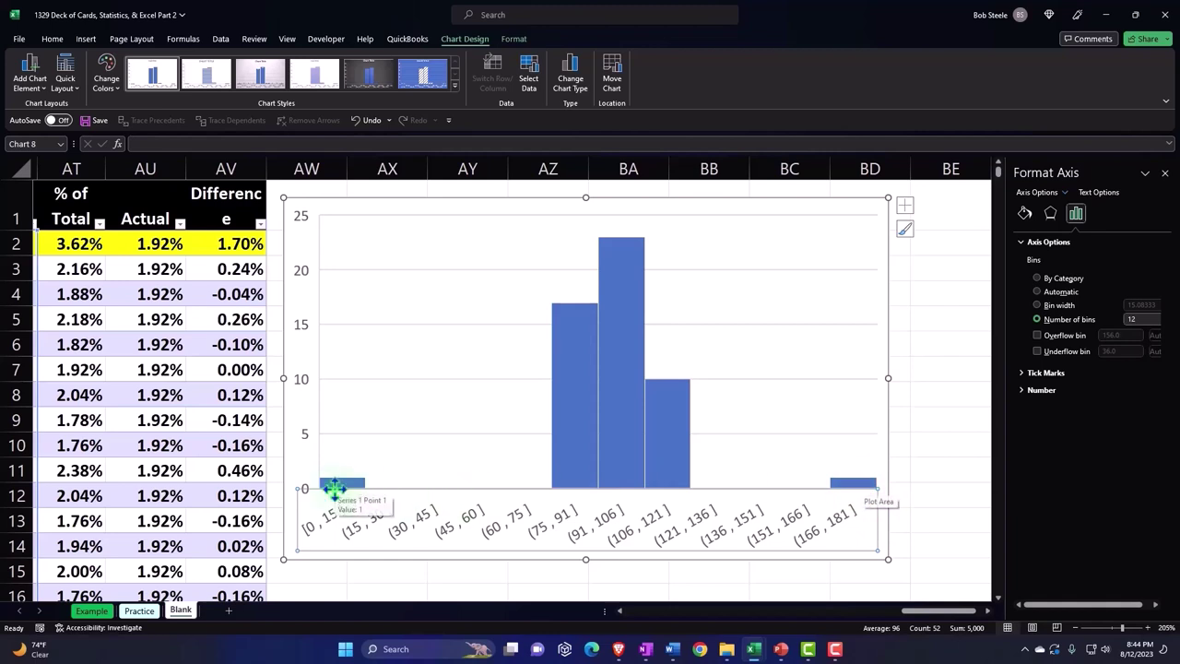
left_click(1166, 175)
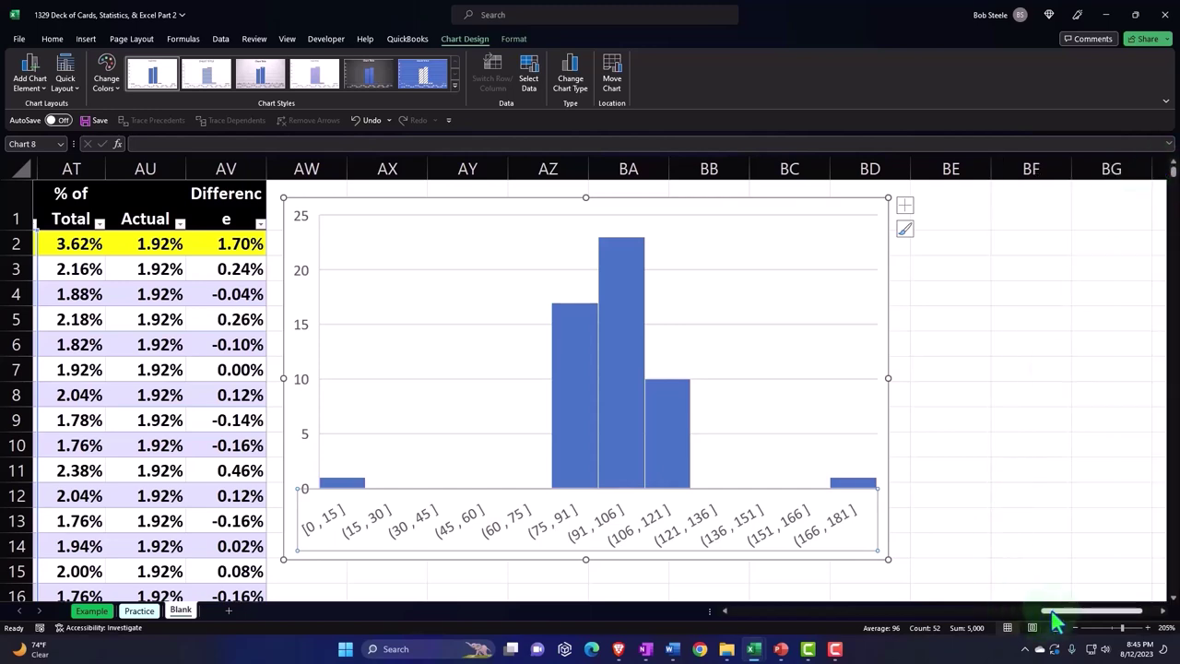
left_click_drag(1061, 611, 1019, 616)
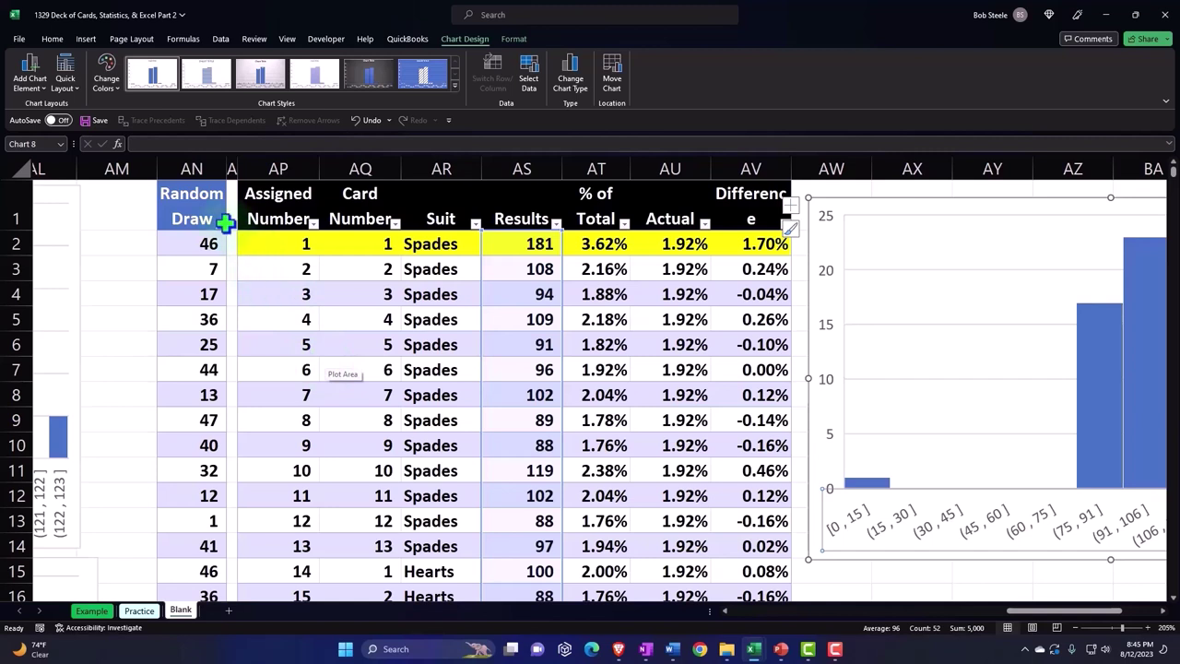
Insert a histogram of the 5,000 Random Draw values and place it below the Results histogram.
left_click(191, 182)
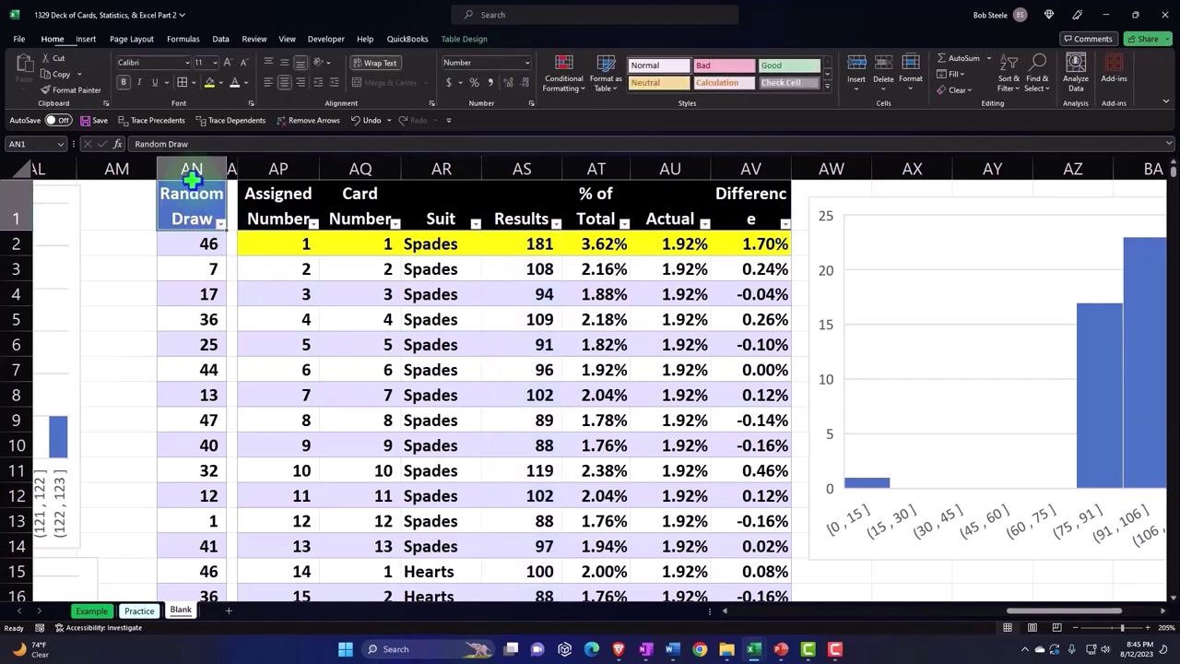
left_click(191, 178)
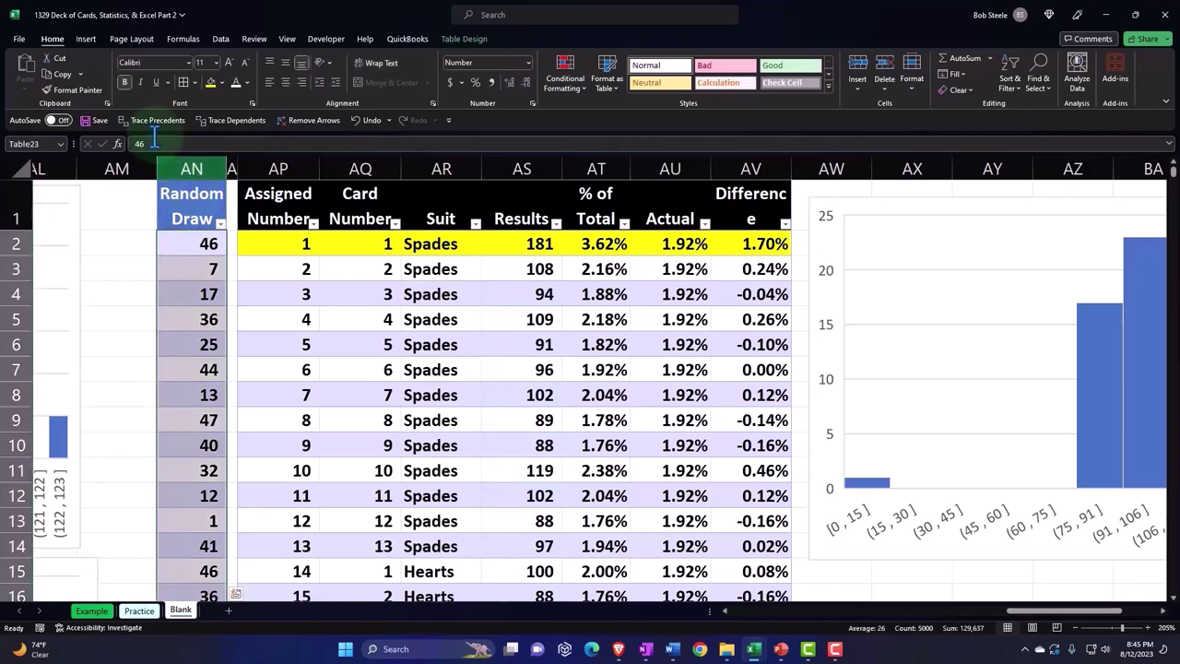
left_click(87, 39)
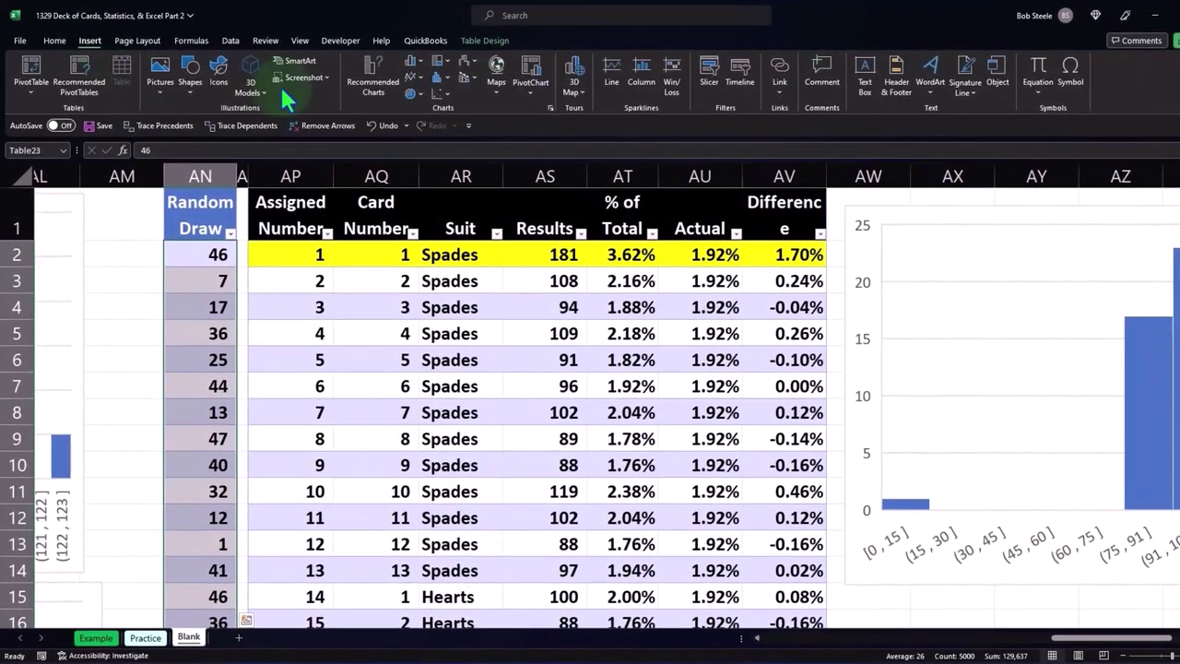
left_click(437, 76)
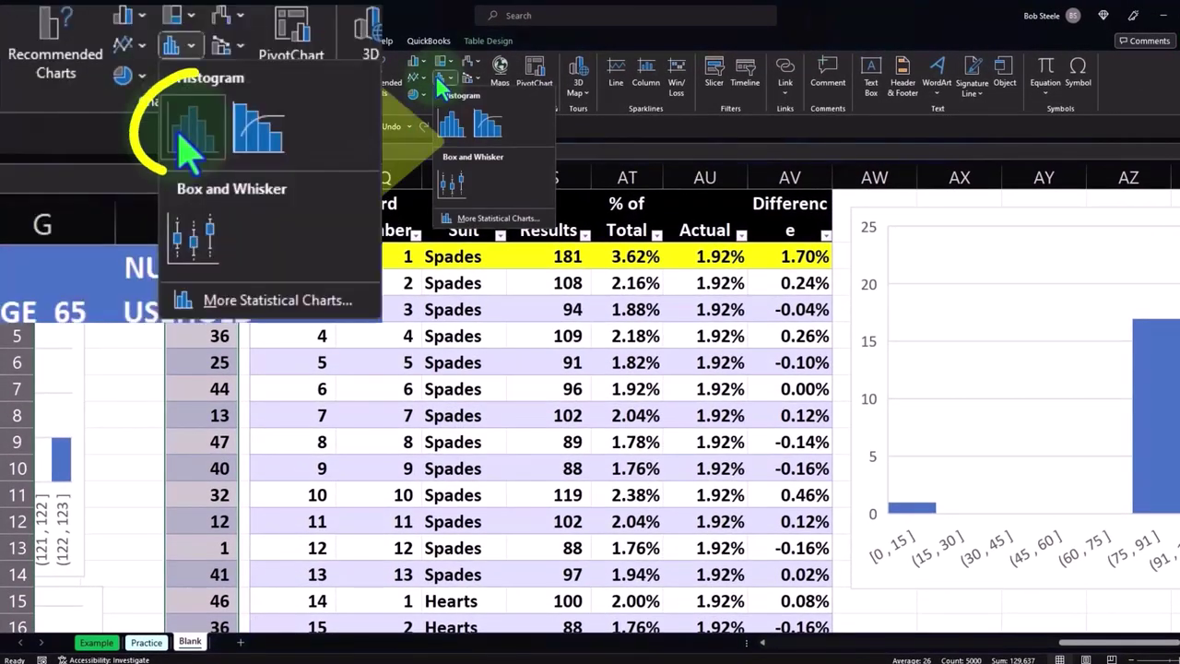
left_click(450, 136)
left_click_drag(361, 240, 861, 390)
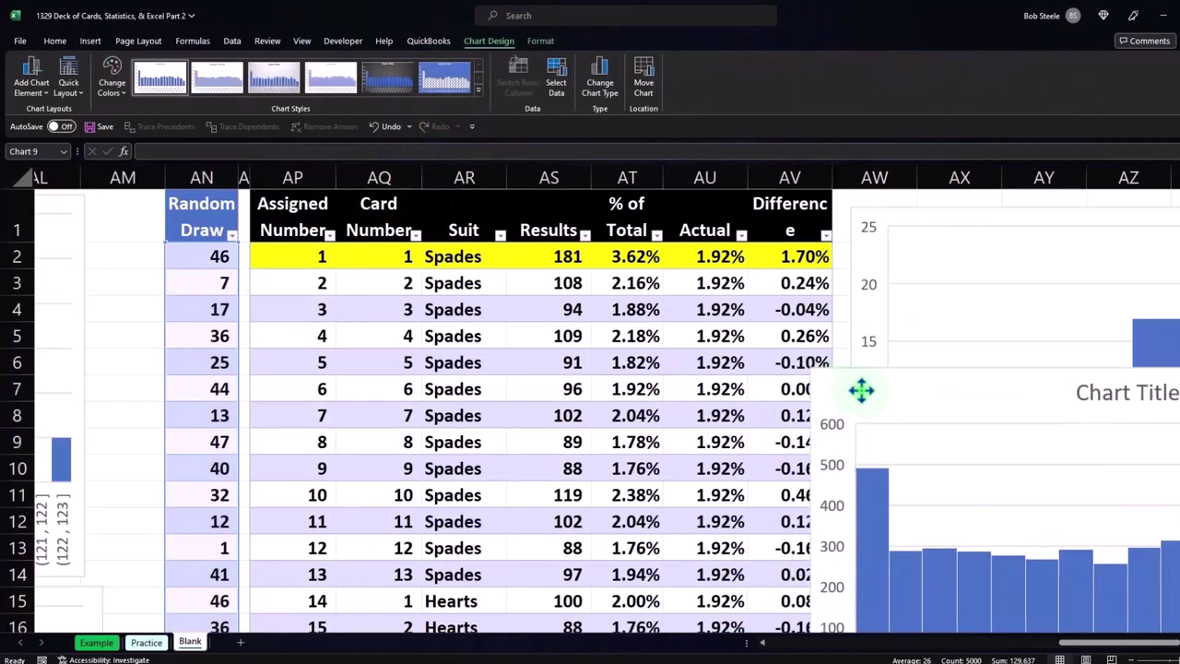
left_click_drag(1091, 653, 1111, 653)
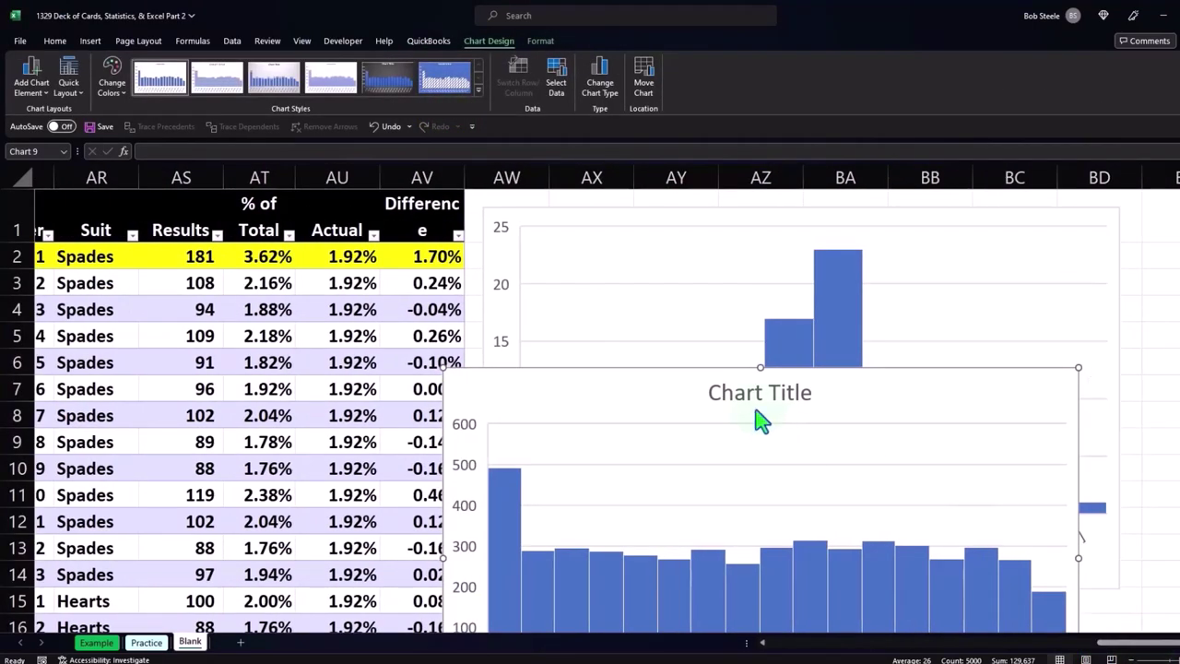
scroll(759, 416, "down", 1)
mouse_move(482, 311)
left_mouse_down()
mouse_move(549, 459)
mouse_move(534, 535)
left_mouse_up()
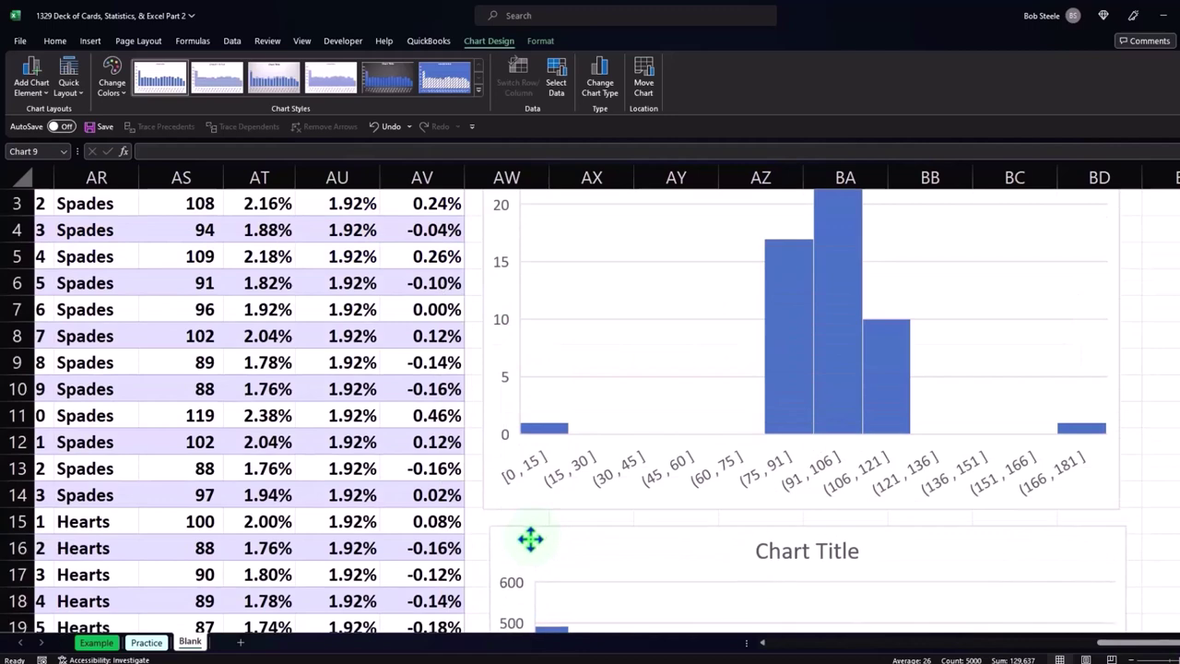
scroll(706, 434, "down", 3)
scroll(988, 585, "down", 1)
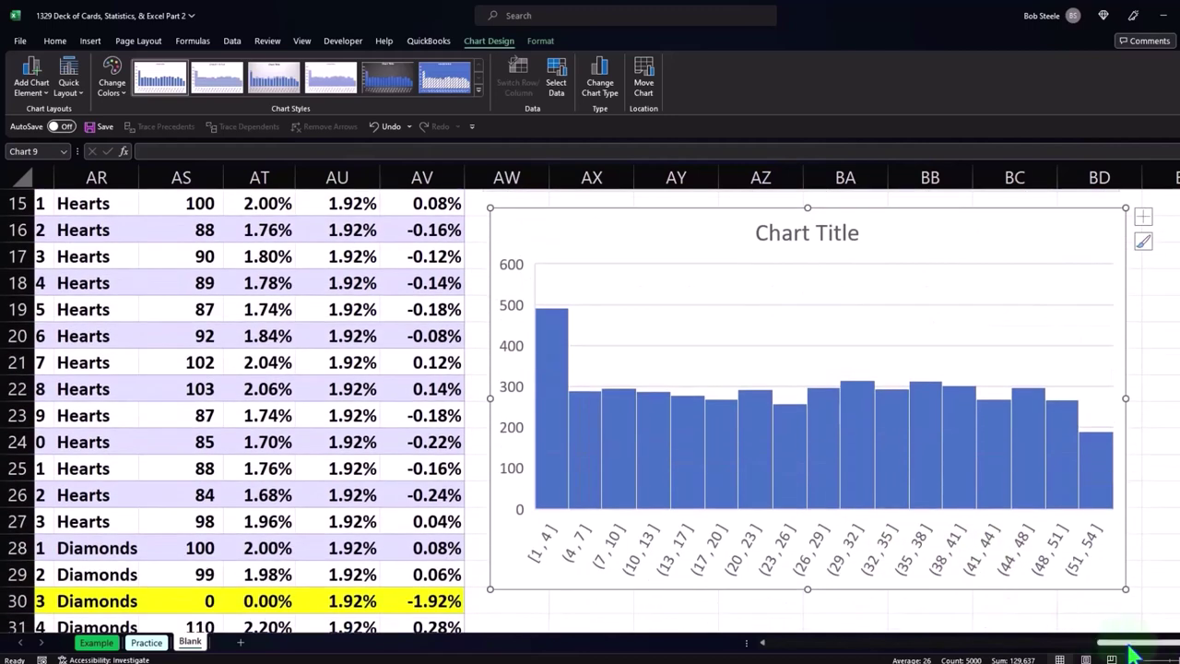
left_click_drag(1129, 653, 1143, 653)
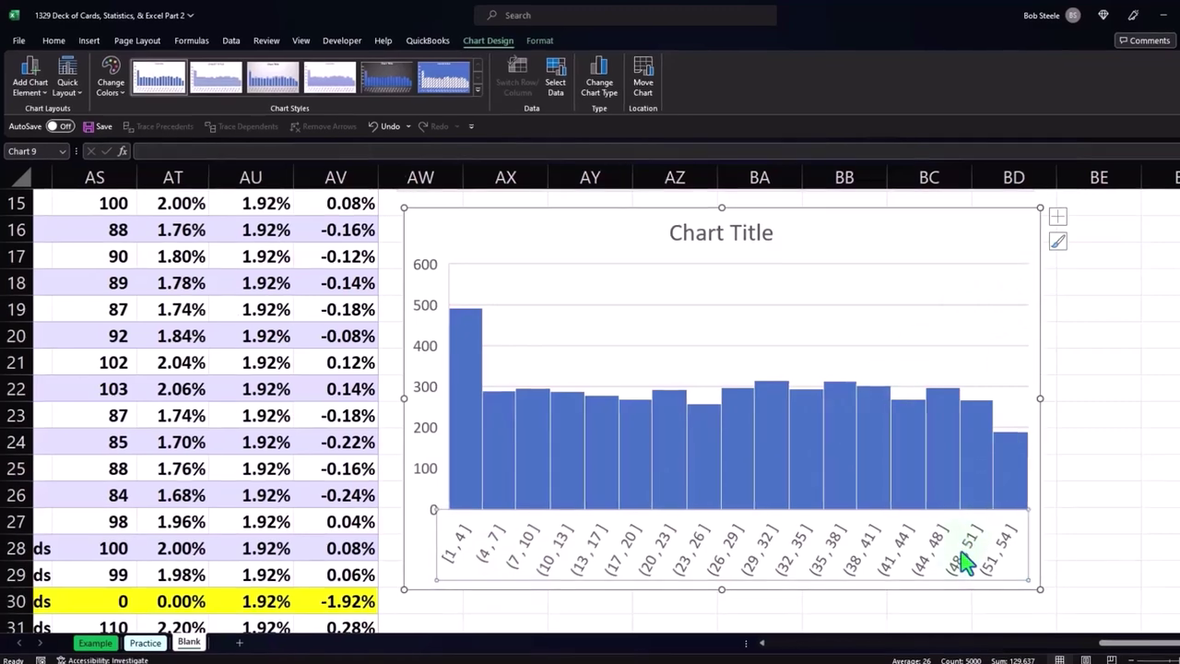
Change the Random Draw histogram's axis to a 1.0 bin width, one bar per card number.
double_click(973, 547)
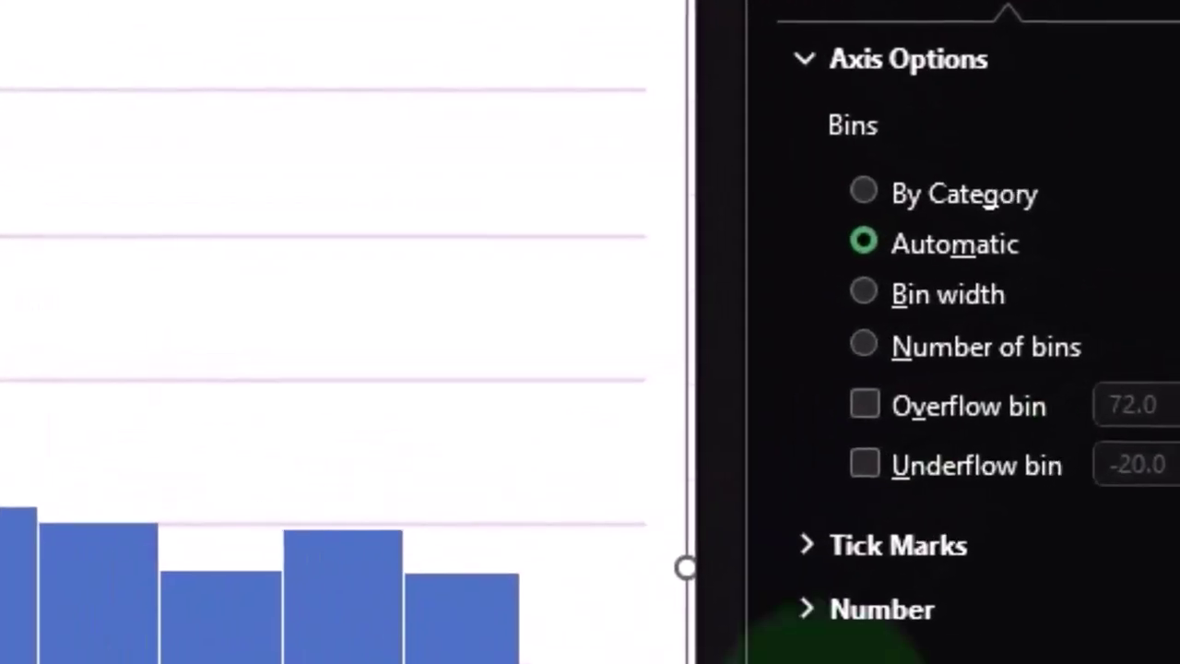
left_click(867, 291)
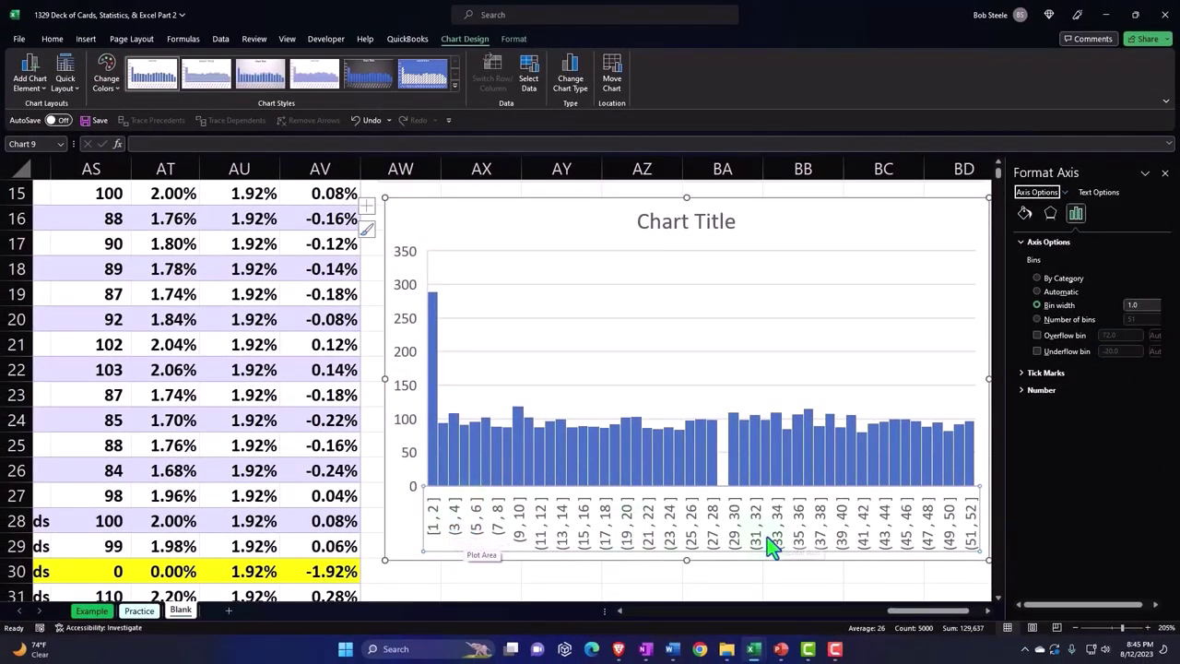
left_click(1166, 174)
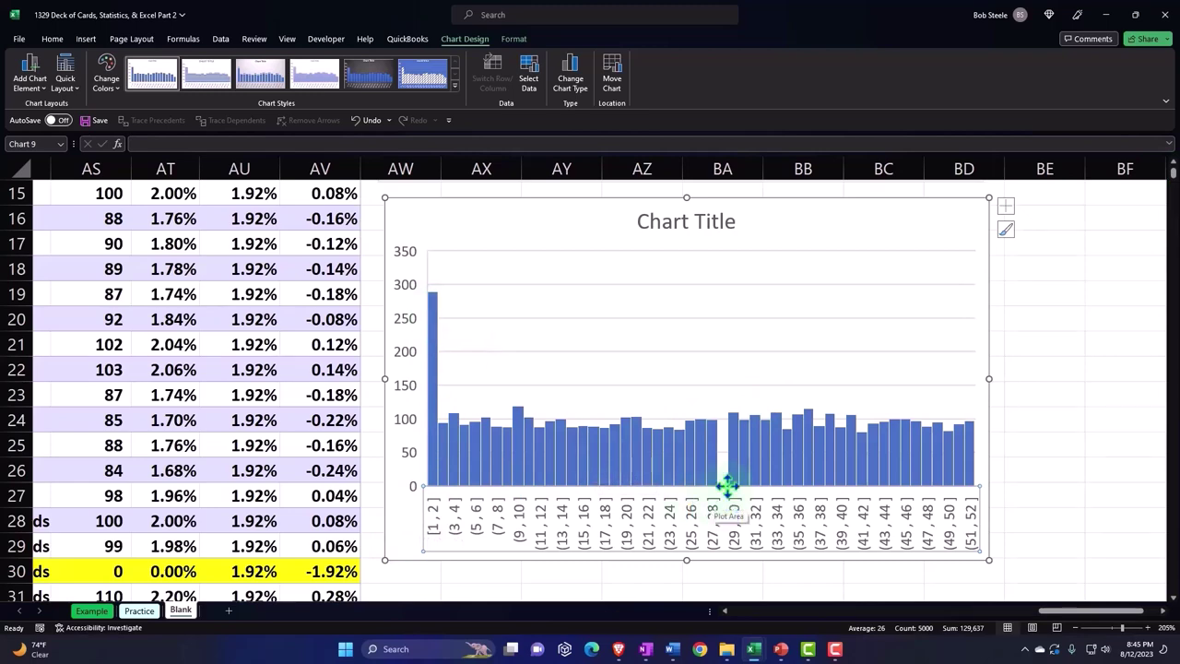
Delete the chart title of the Random Draw histogram.
scroll(728, 486, "up", 3)
scroll(728, 486, "up", 1)
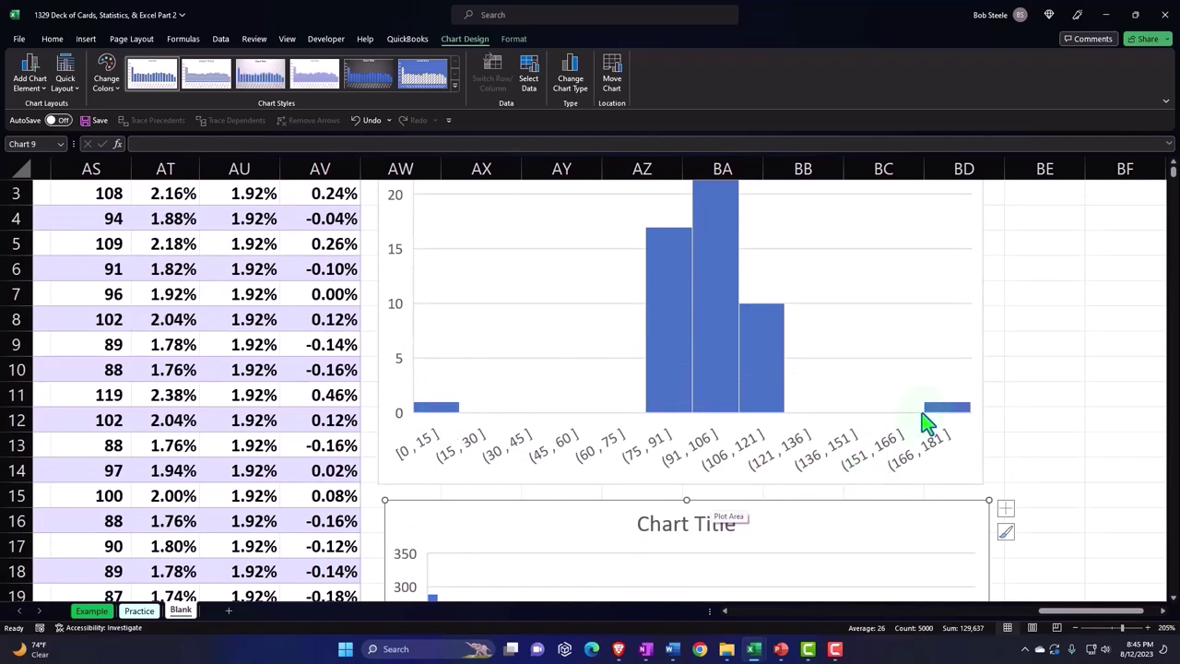
scroll(922, 415, "up", 1)
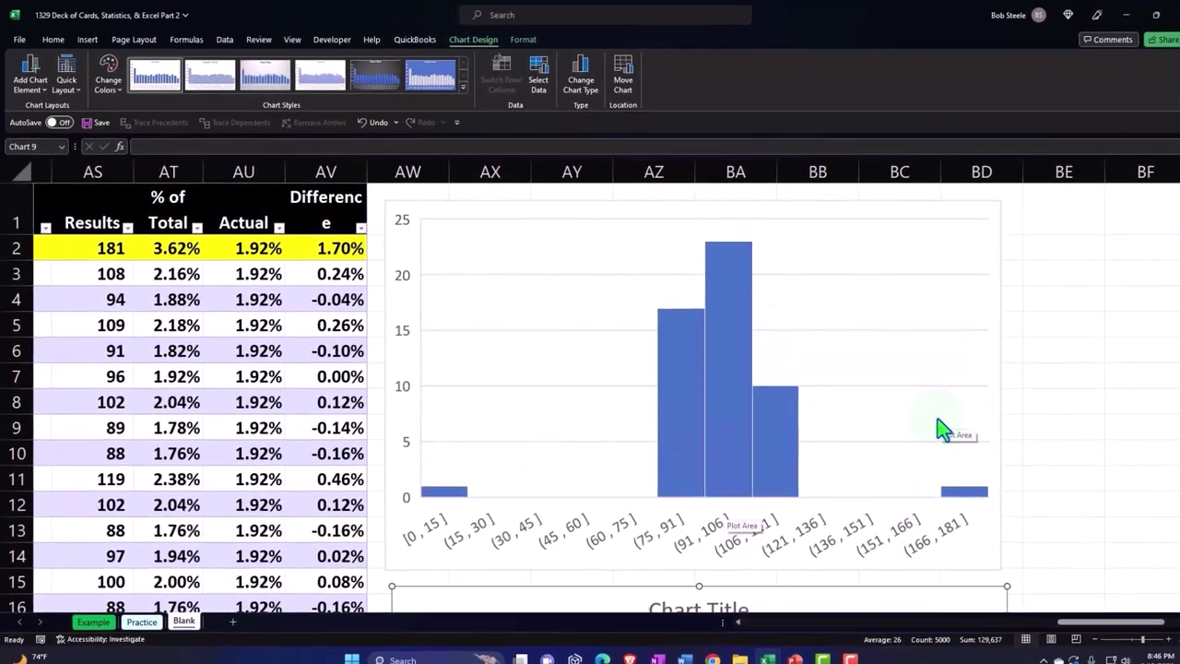
scroll(938, 428, "down", 4)
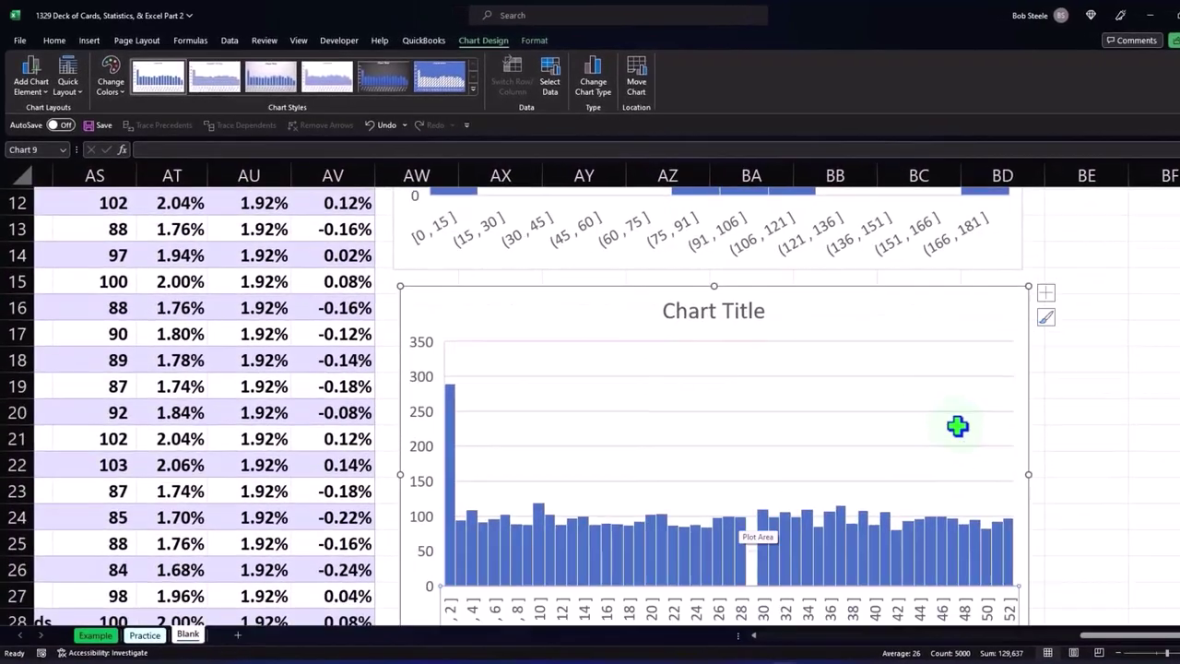
left_click(695, 301)
key("Delete")
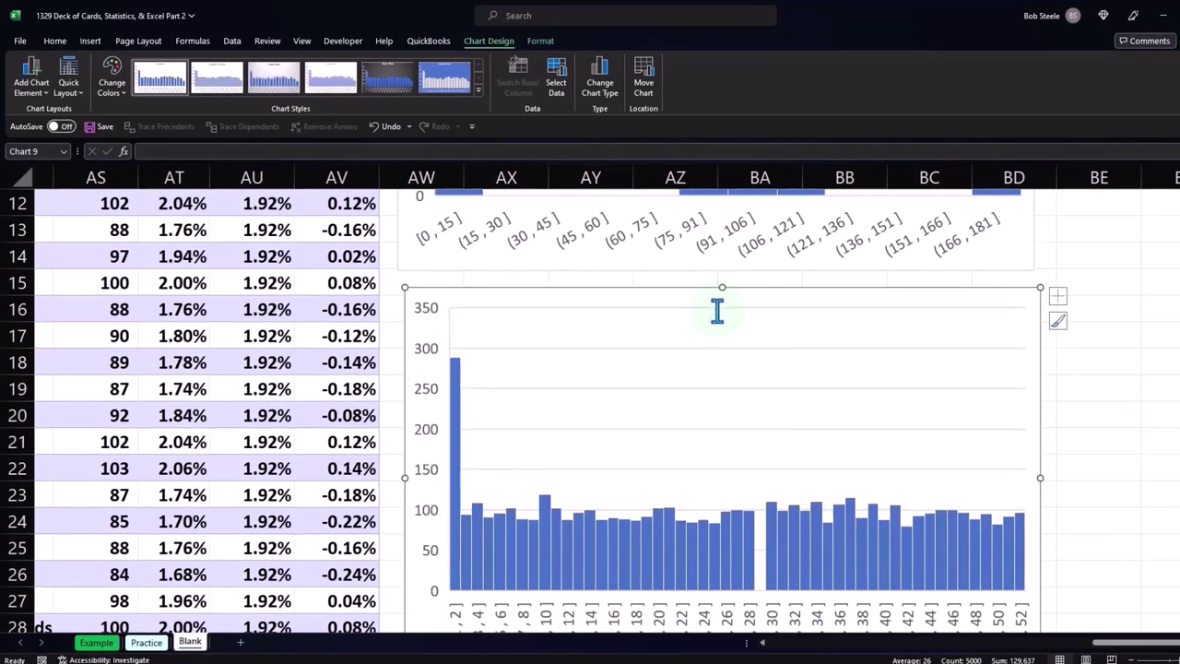
scroll(717, 311, "down", 1)
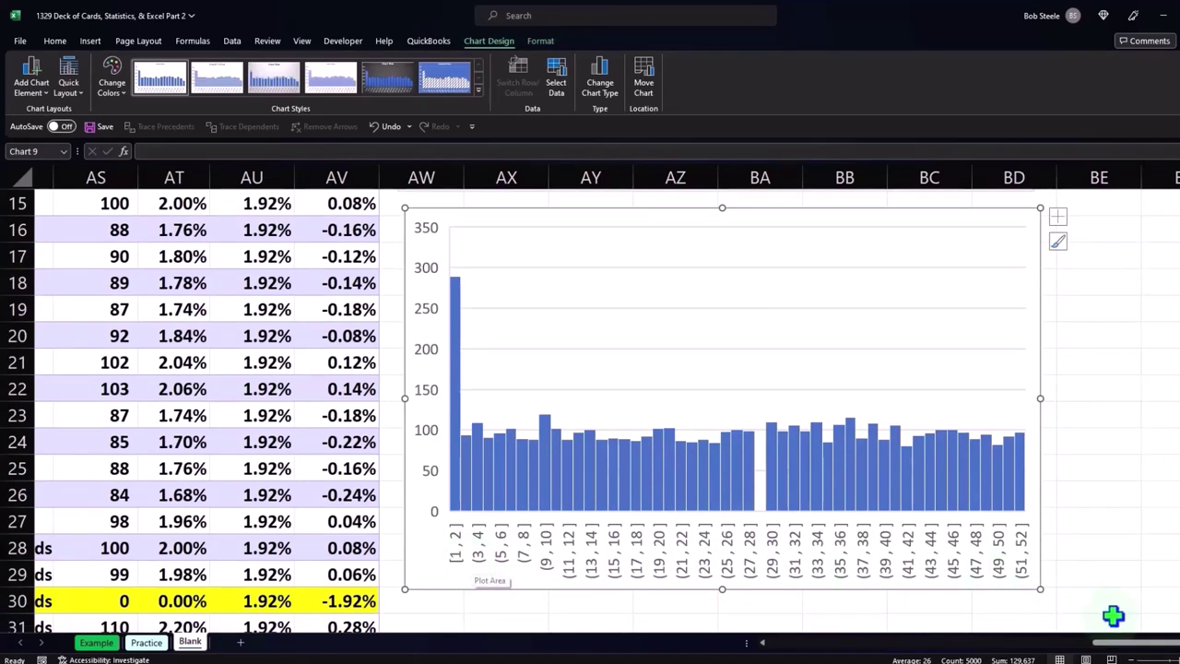
left_click_drag(1121, 643, 1075, 643)
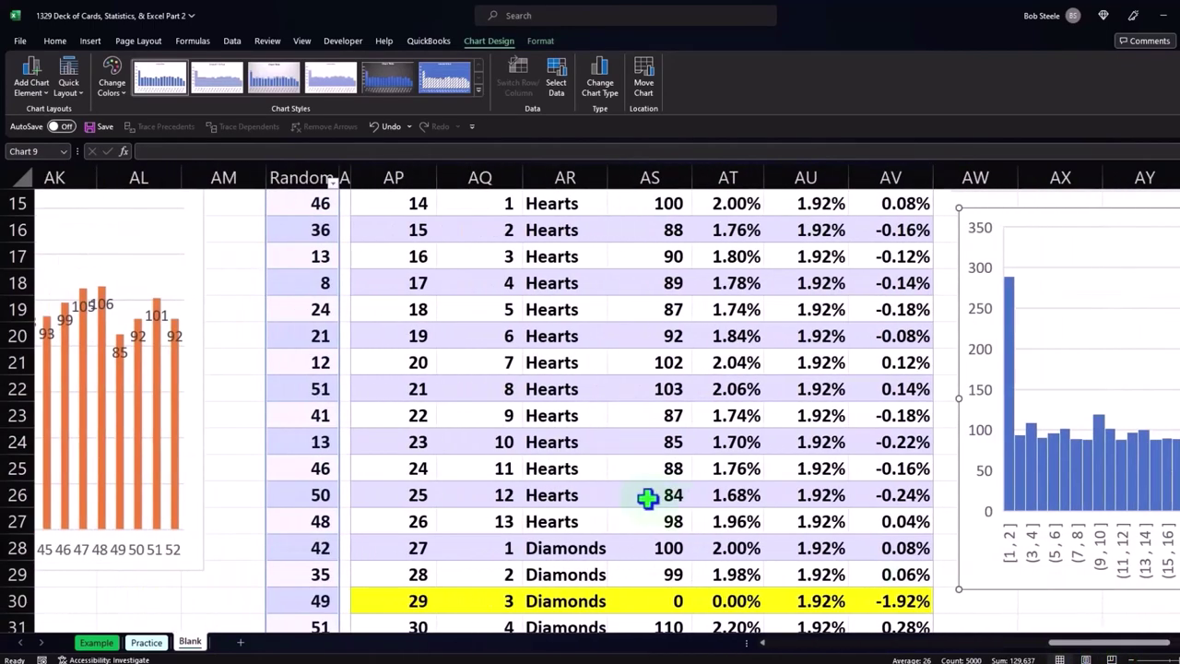
Select the Assigned Number values AP2:AP53 for all 52 cards.
scroll(651, 495, "up", 4)
scroll(646, 495, "up", 1)
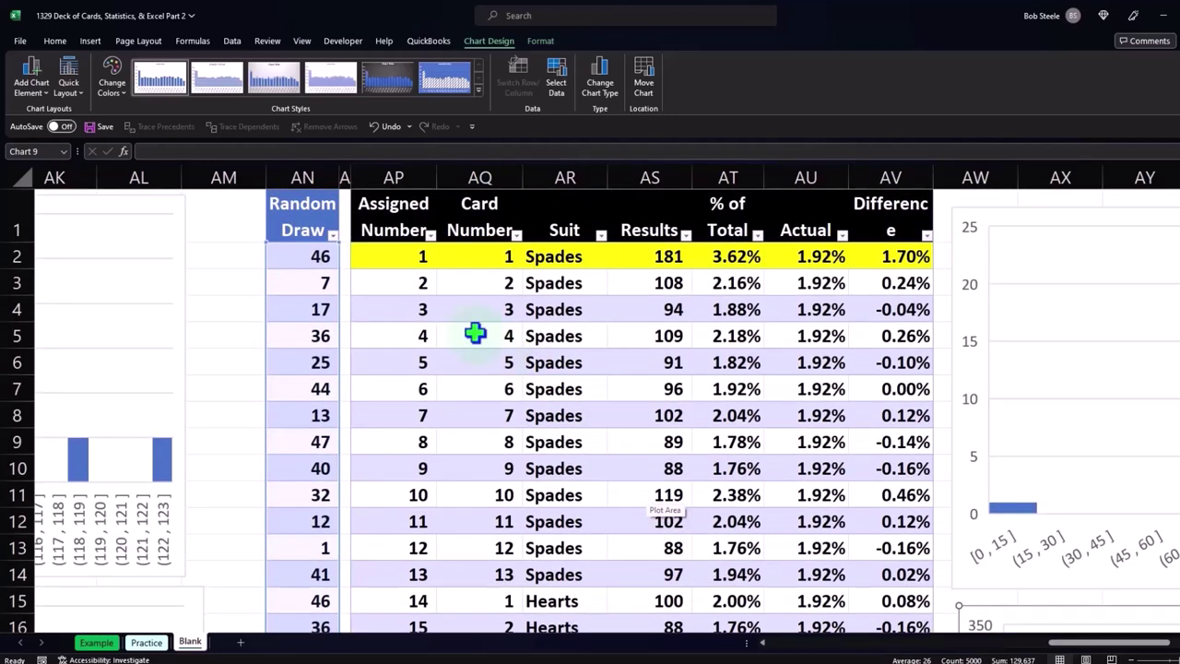
scroll(387, 437, "down", 4)
scroll(388, 437, "down", 4)
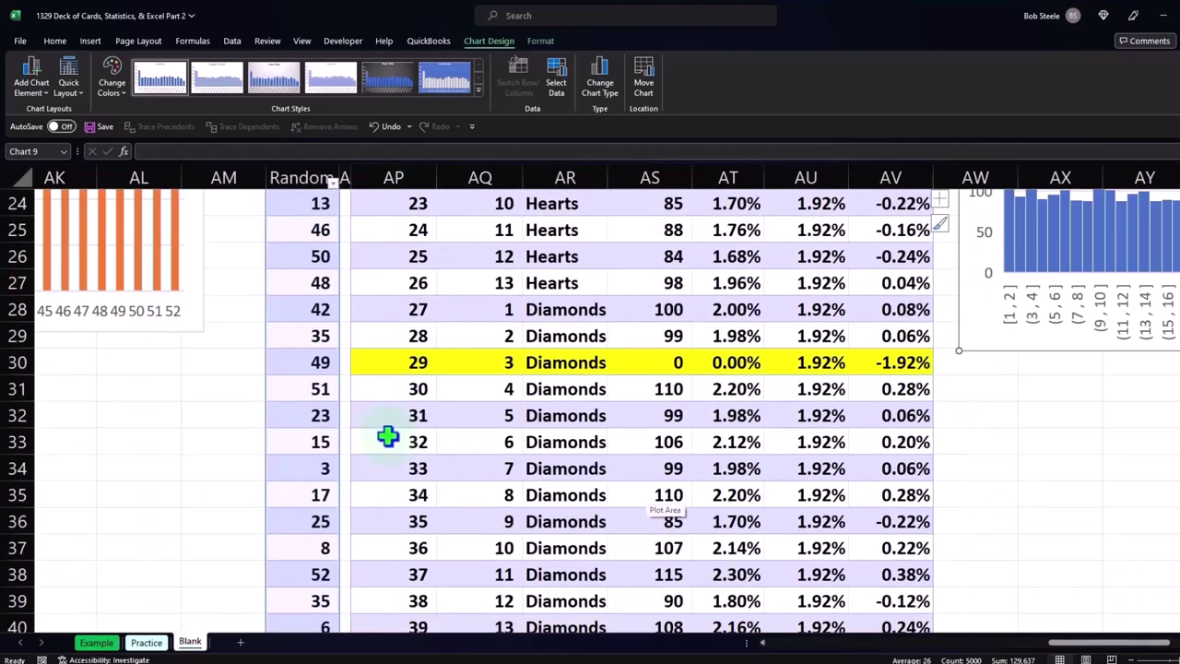
scroll(388, 437, "down", 2)
scroll(387, 437, "down", 1)
scroll(387, 437, "up", 11)
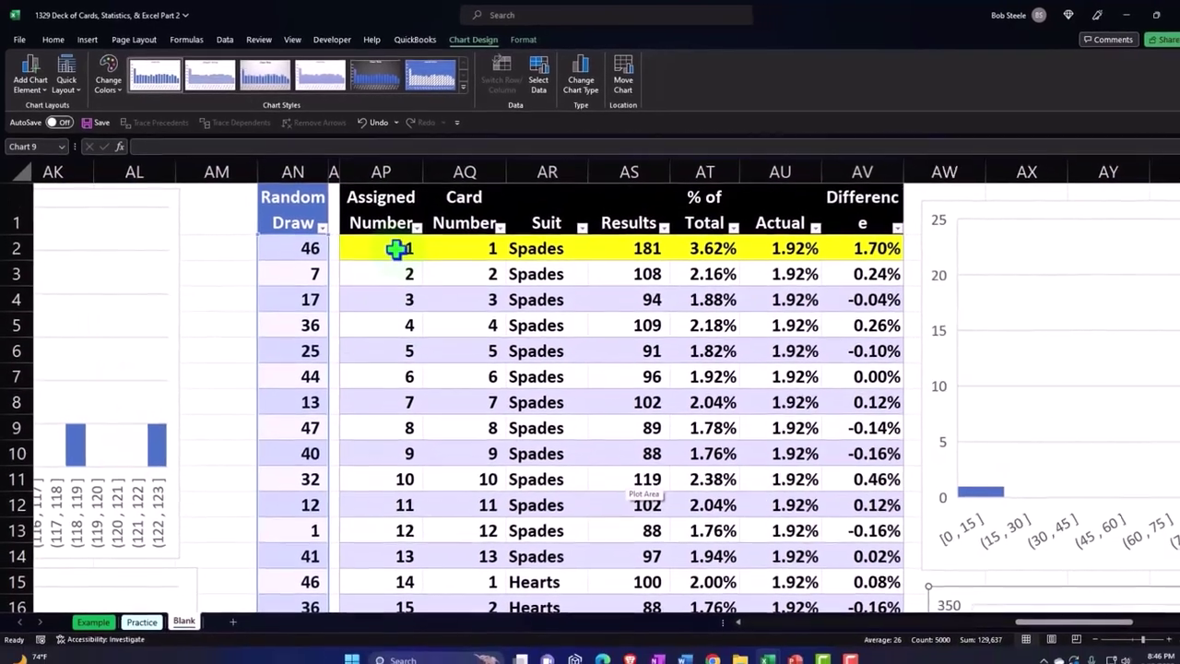
mouse_move(397, 230)
left_mouse_down()
mouse_move(413, 556)
mouse_move(395, 544)
mouse_move(395, 505)
mouse_move(393, 518)
left_mouse_up()
Add the Results values AS2:AS53 to the selection.
scroll(503, 488, "up", 3)
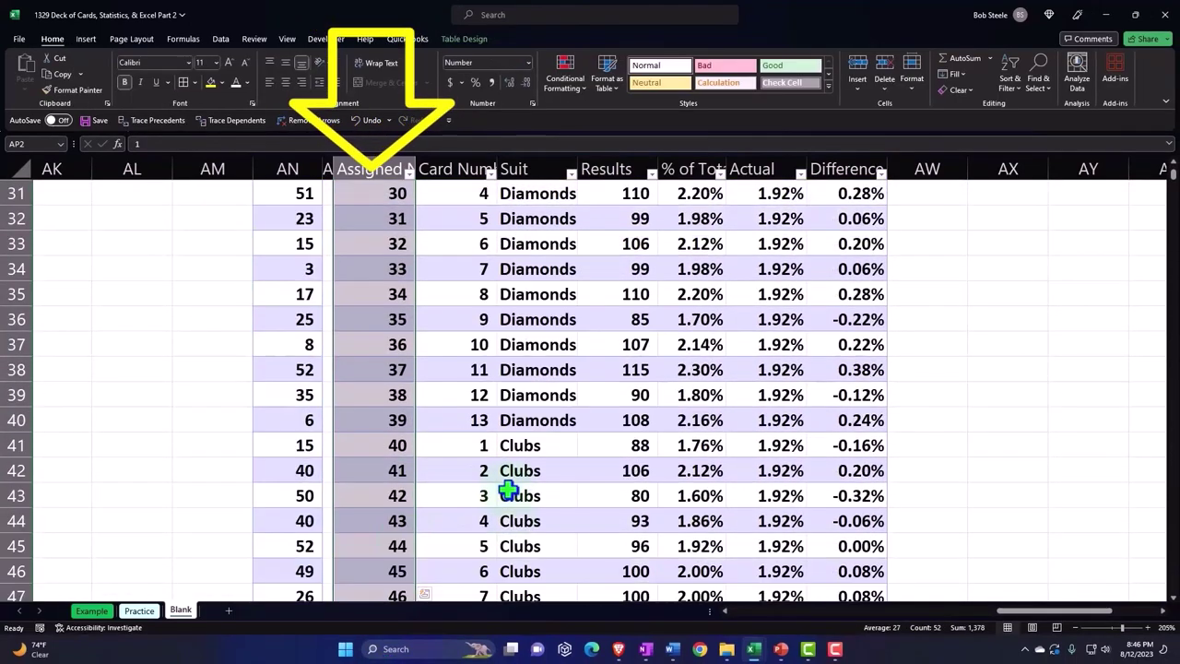
scroll(508, 487, "up", 9)
scroll(535, 461, "up", 1)
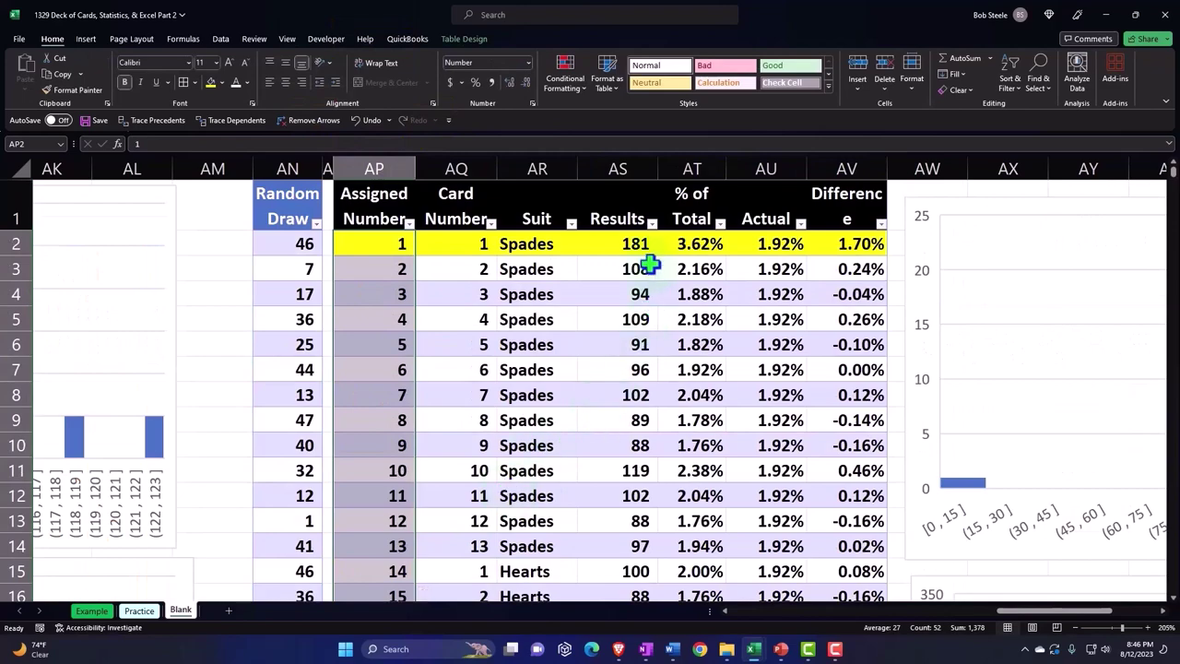
left_click(627, 245, "ctrl")
mouse_move(627, 249)
left_mouse_down()
mouse_move(613, 635)
mouse_move(617, 516)
left_mouse_up()
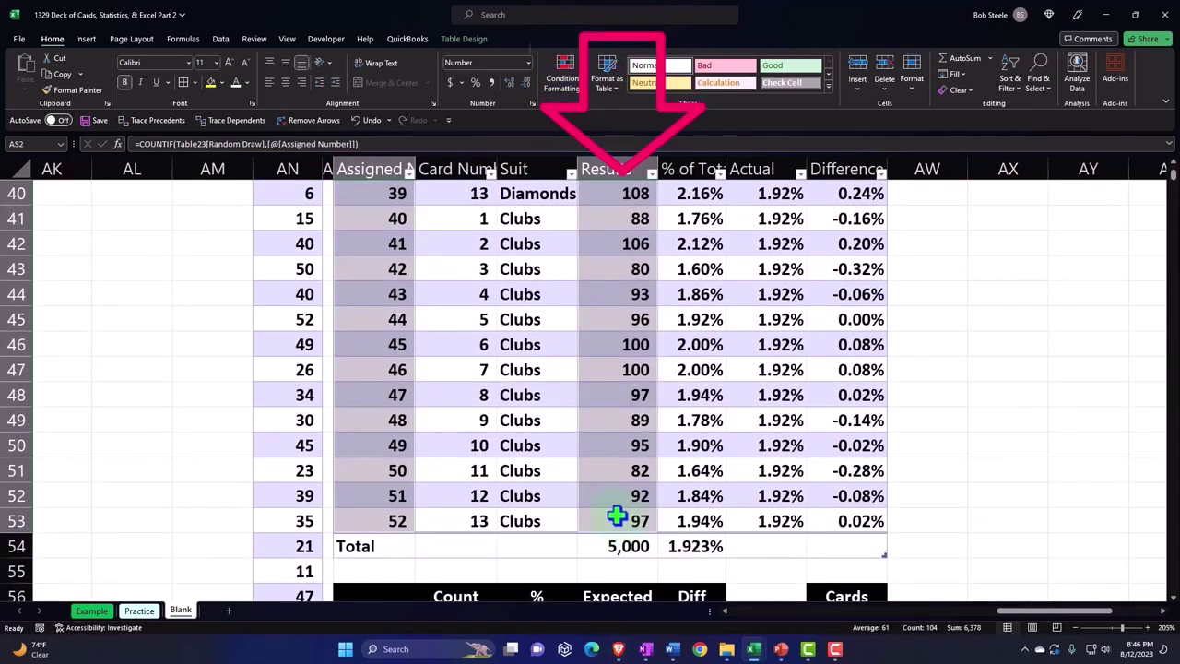
Insert a clustered column chart of the selected card data and move it off the table.
left_click(86, 41)
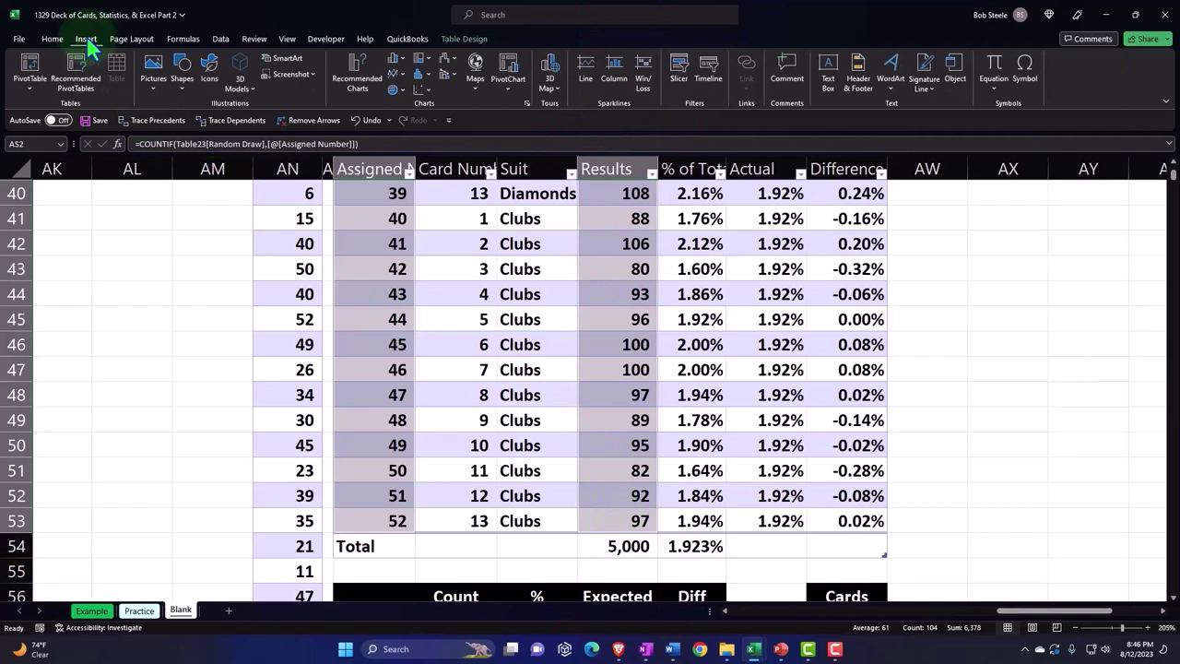
left_click(393, 58)
left_click(405, 118)
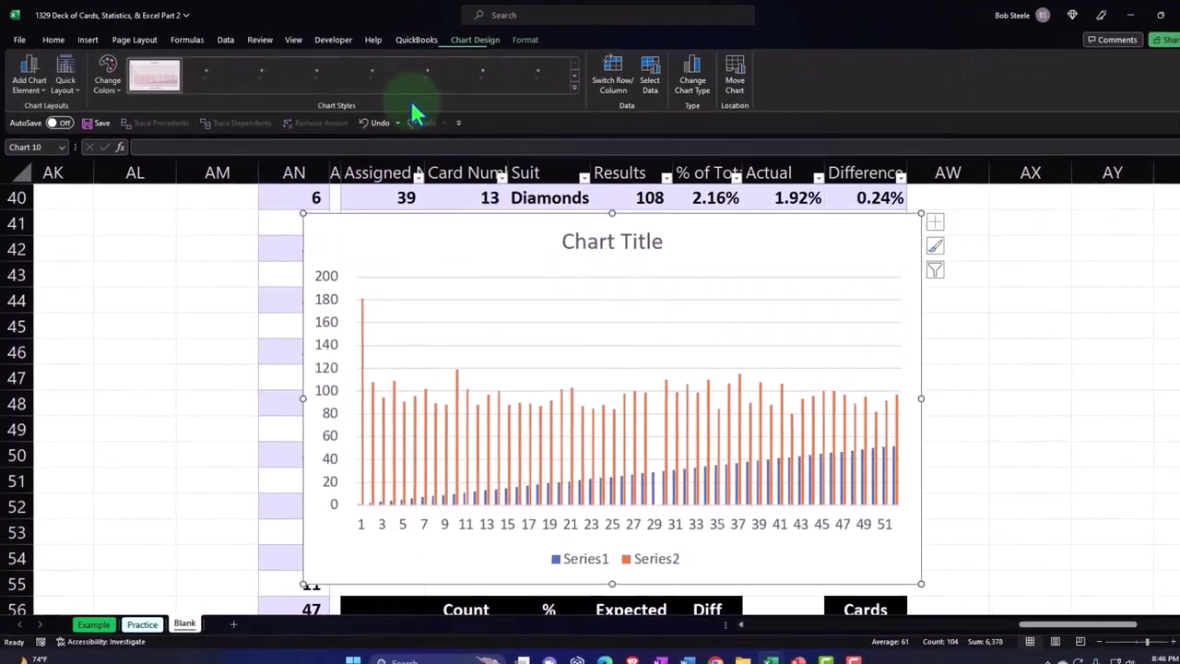
left_click_drag(448, 250, 1061, 222)
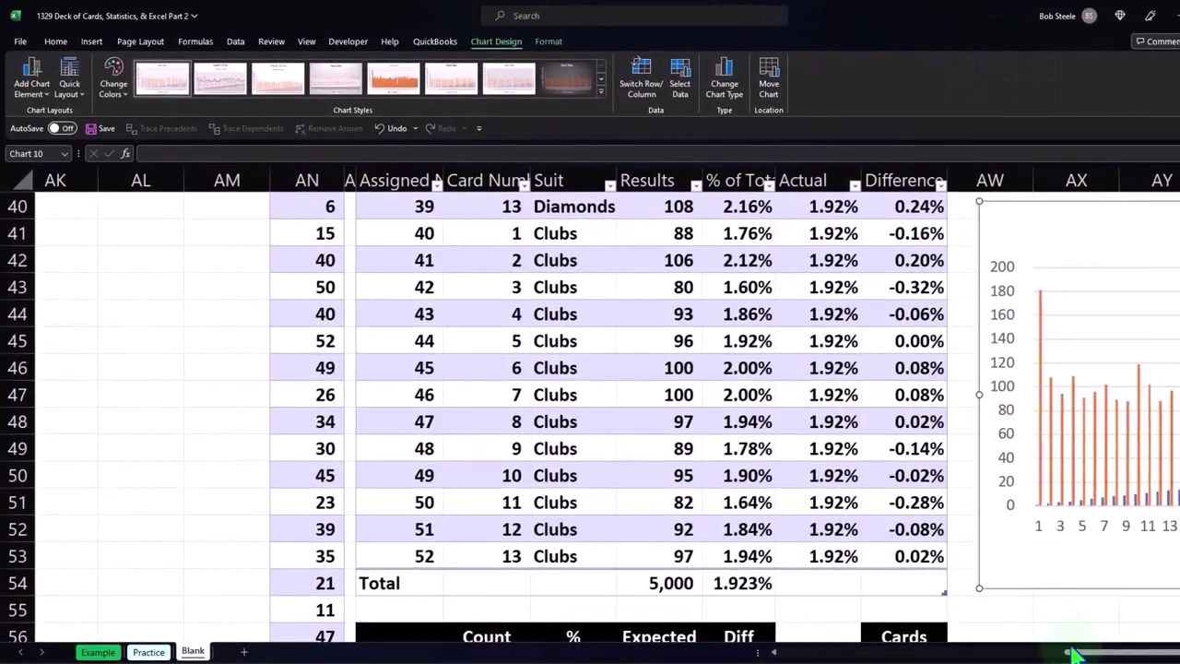
Delete the column chart's title and reposition the chart.
left_click_drag(1074, 652, 1102, 652)
scroll(940, 590, "up", 1)
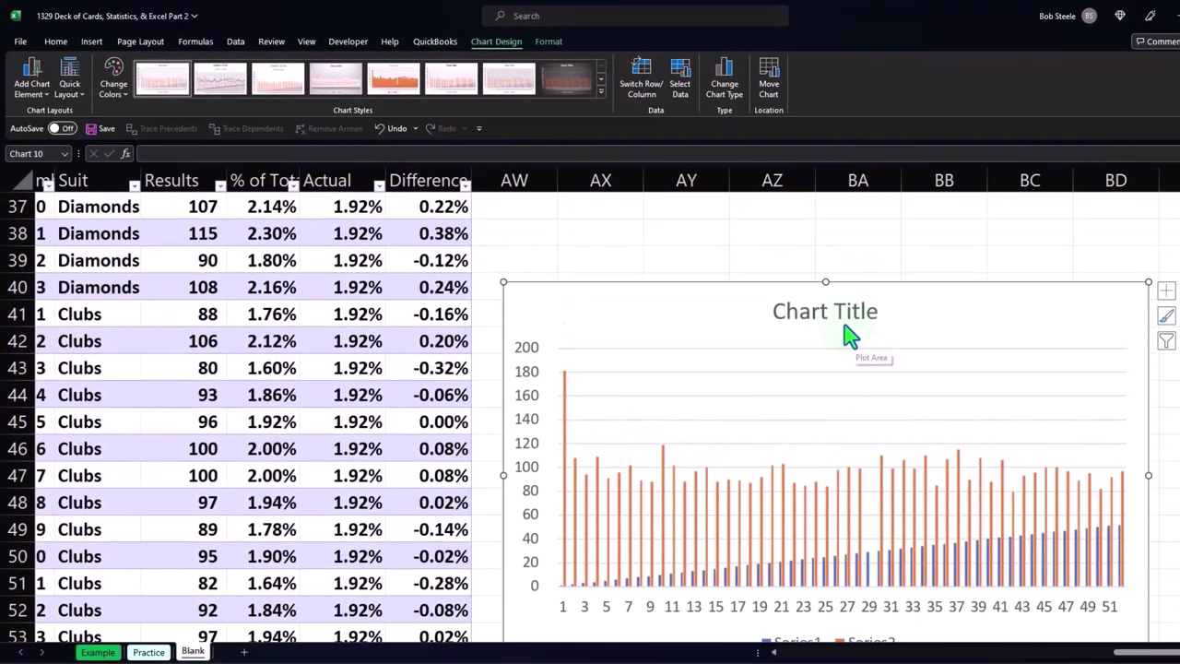
left_click(836, 315)
key("Delete")
scroll(830, 327, "up", 2)
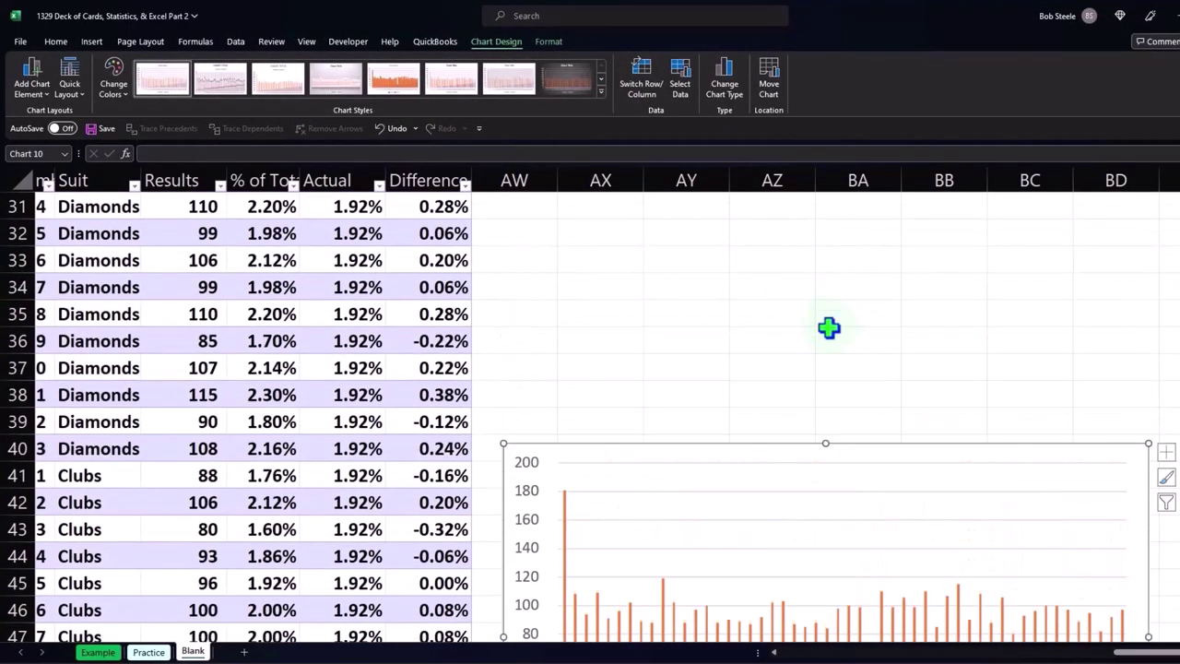
left_click_drag(767, 443, 769, 290)
scroll(769, 289, "up", 2)
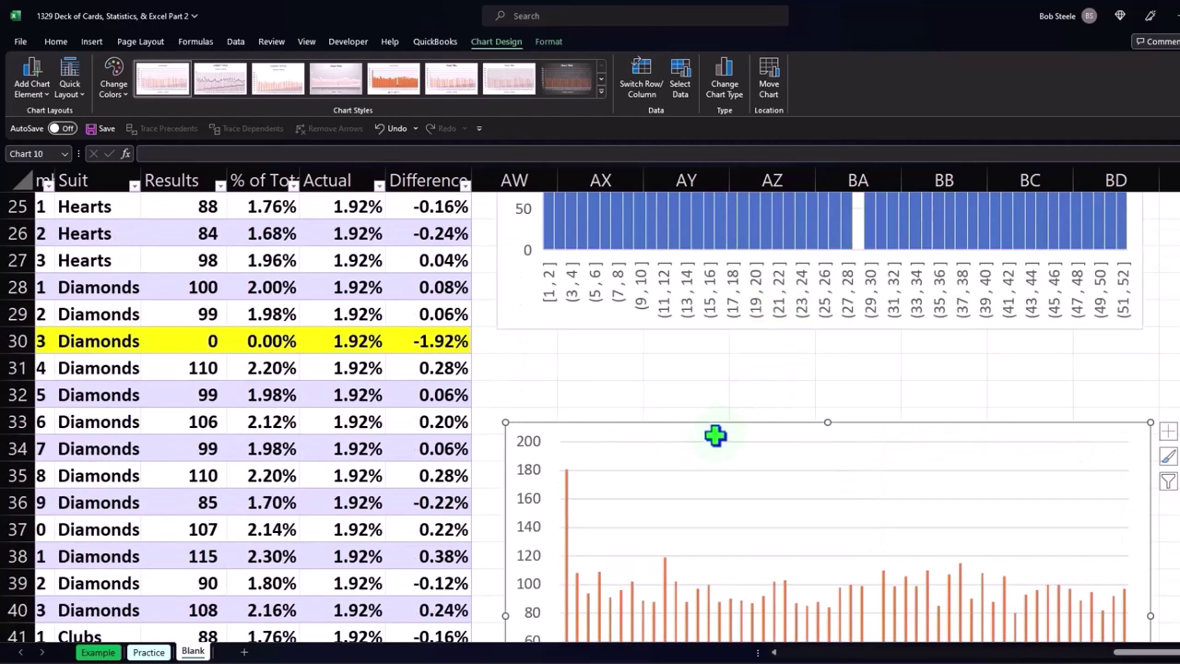
left_click_drag(716, 434, 708, 349)
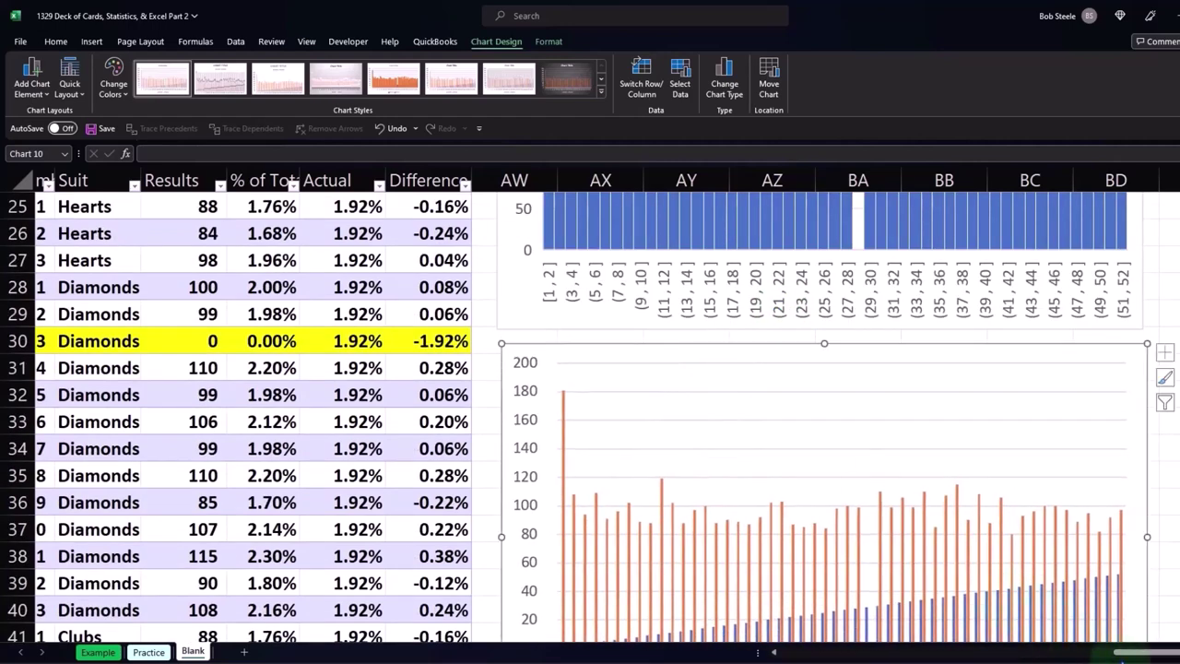
scroll(1143, 650, "right", 1)
Widen the lower column chart to the right.
left_click_drag(1063, 540, 1176, 544)
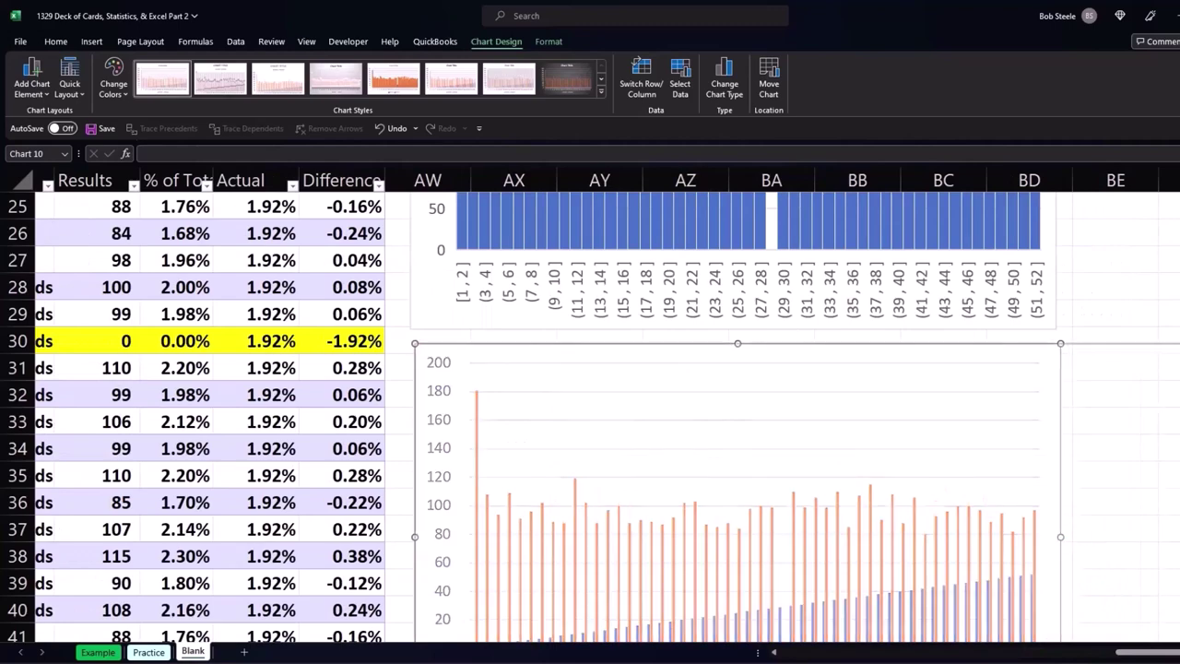
left_click_drag(1136, 652, 1148, 652)
scroll(1000, 520, "down", 2)
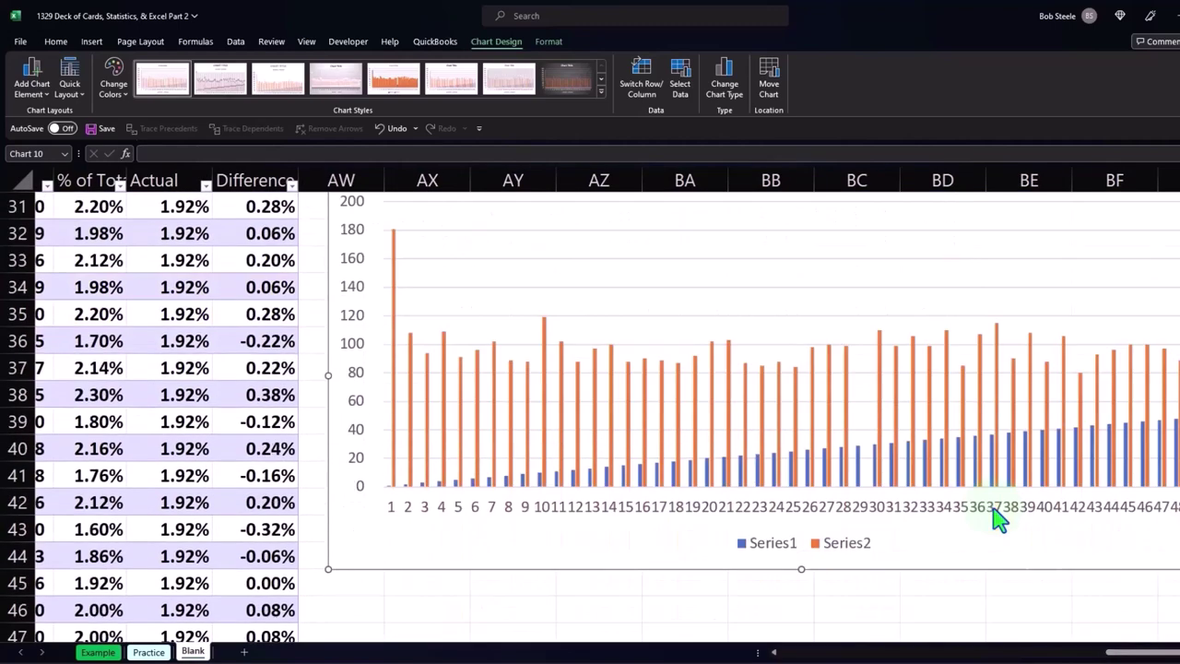
scroll(1001, 521, "down", 1)
scroll(1175, 556, "right", 2)
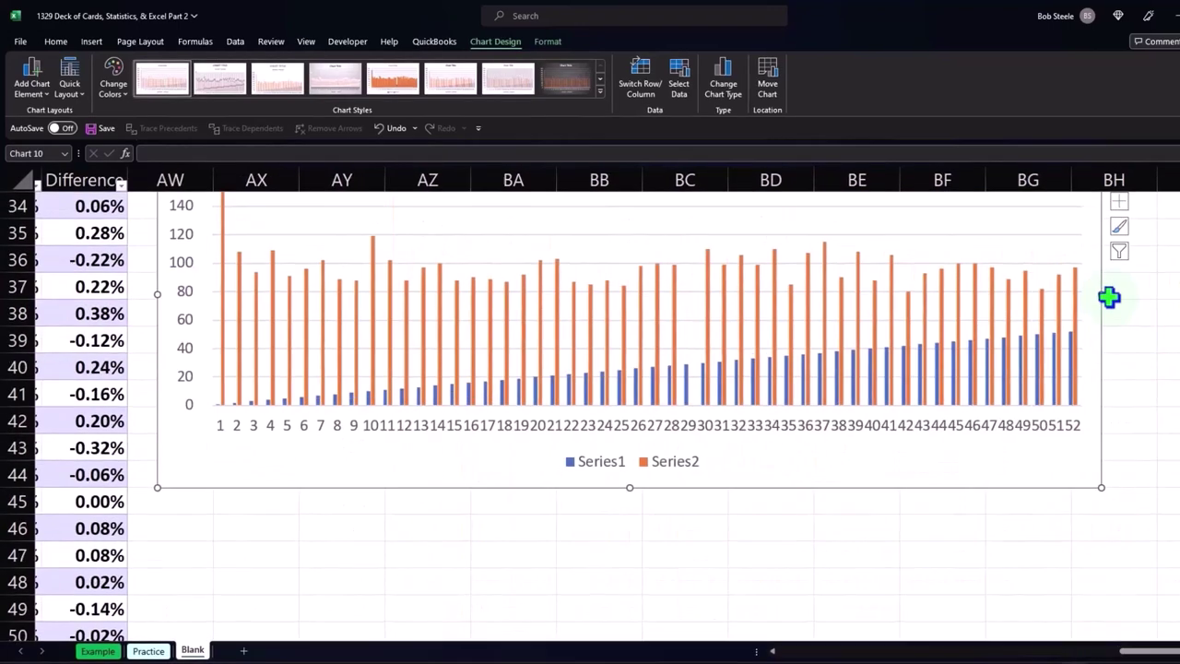
left_click_drag(1103, 294, 1148, 270)
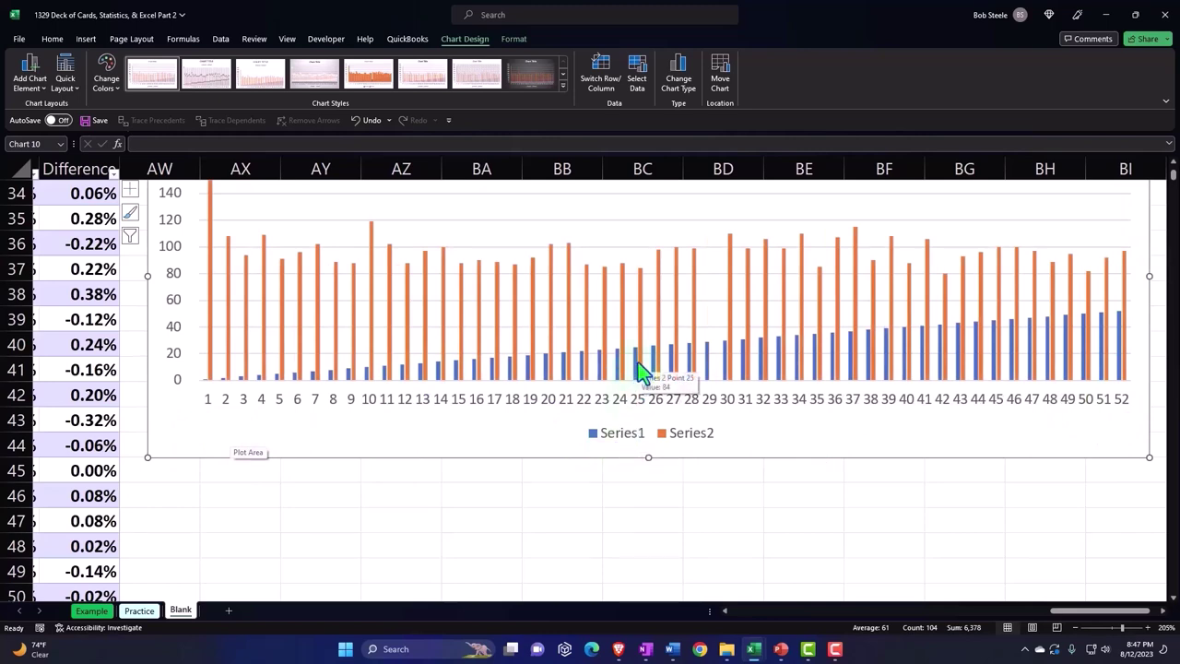
Exclude Series1 from the column chart's data source so only Series2 remains.
left_click(636, 92)
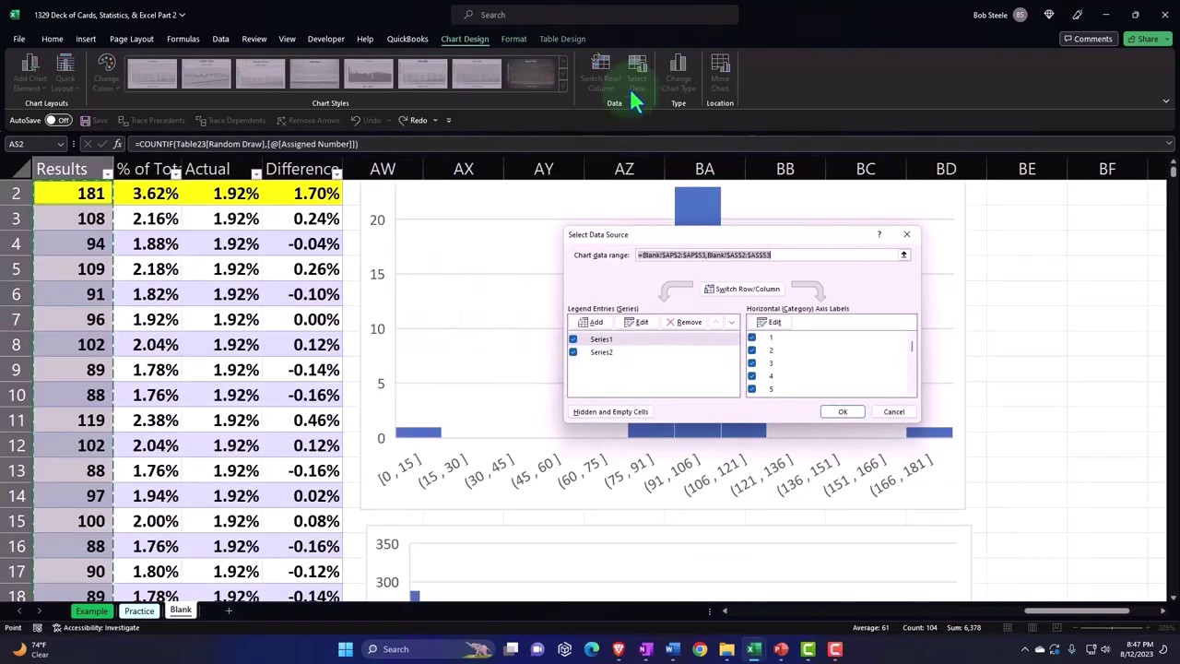
left_click(573, 341)
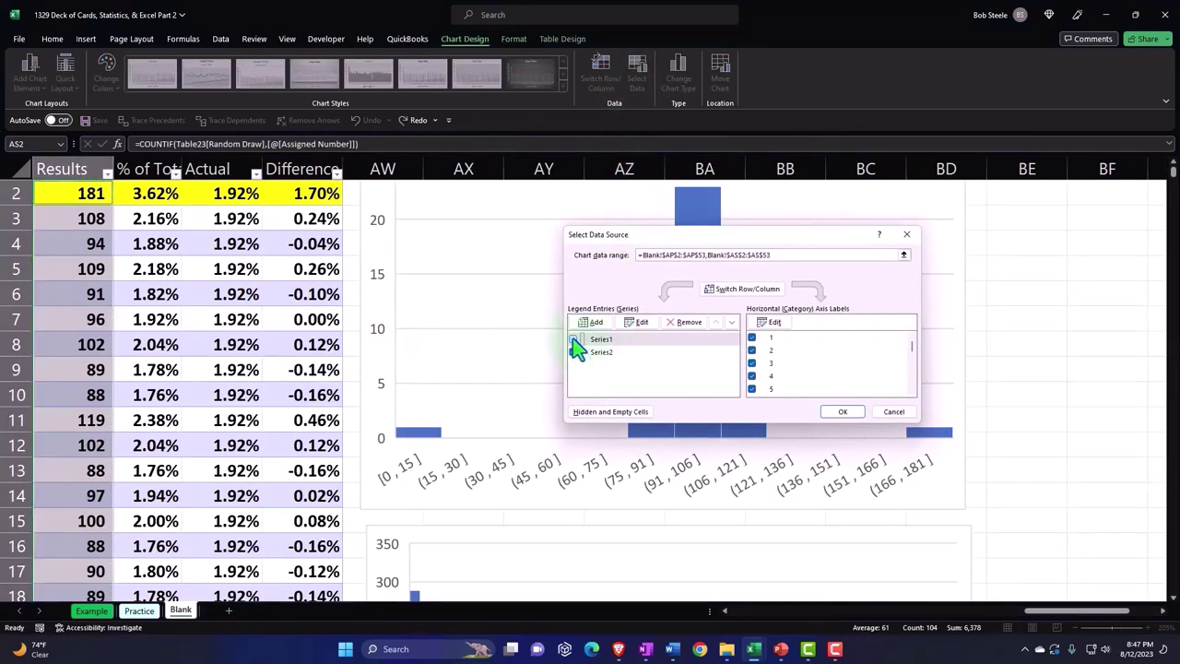
left_click(855, 412)
scroll(855, 412, "down", 5)
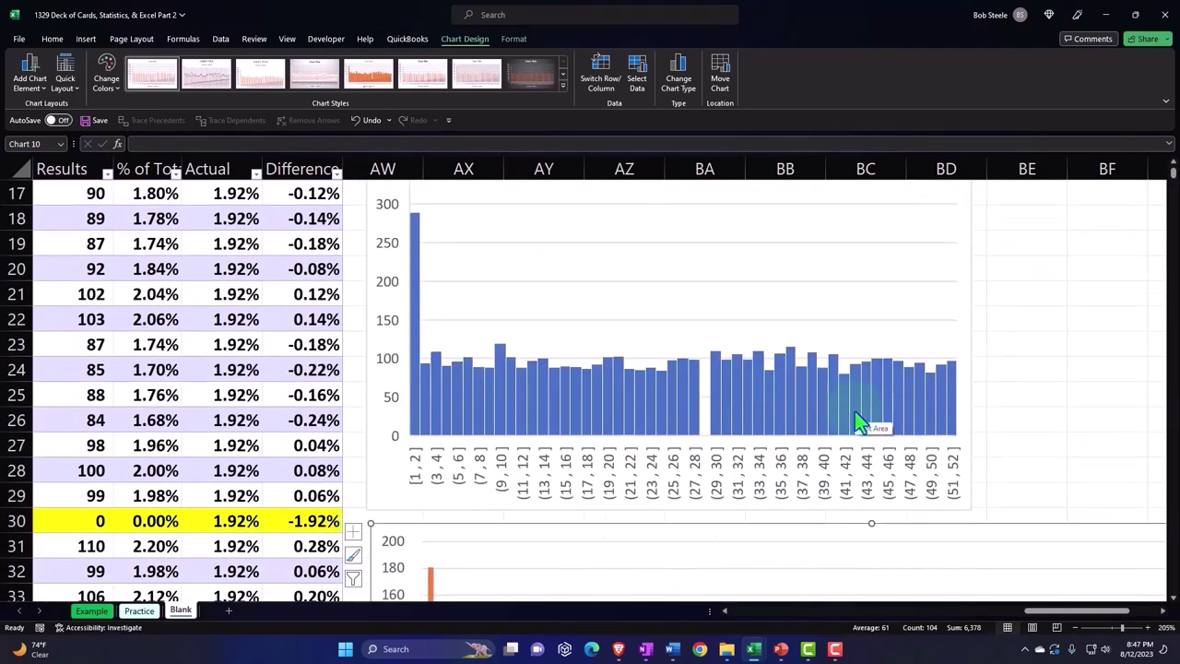
scroll(854, 411, "down", 3)
scroll(861, 417, "down", 1)
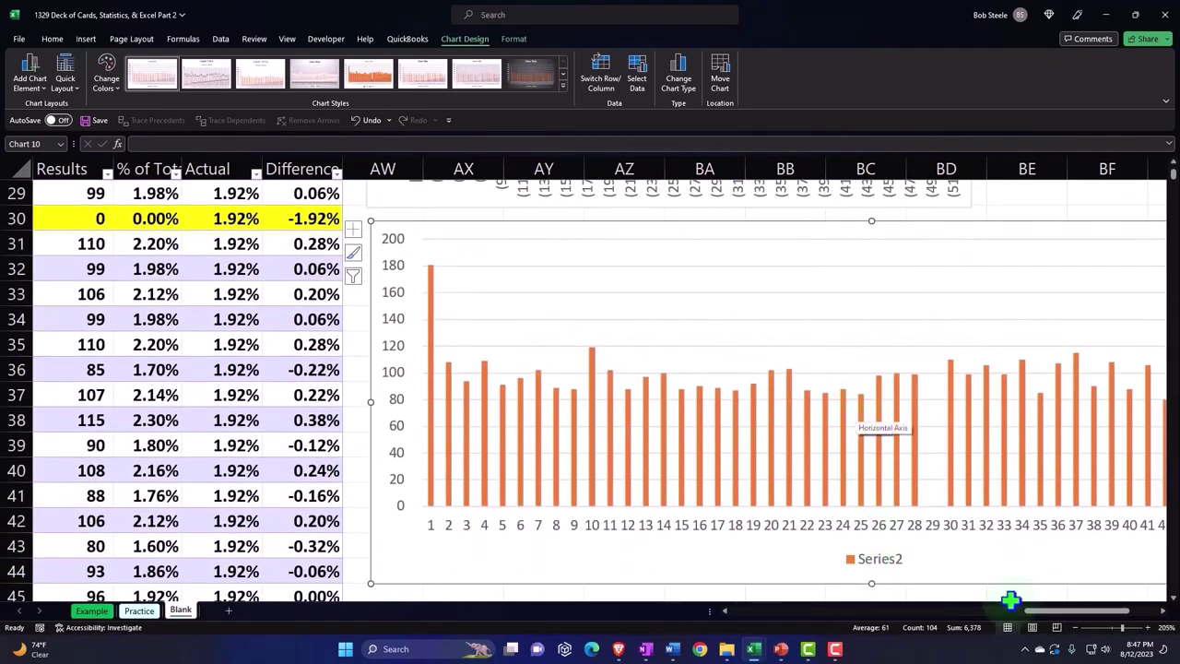
left_click_drag(1058, 612, 1085, 612)
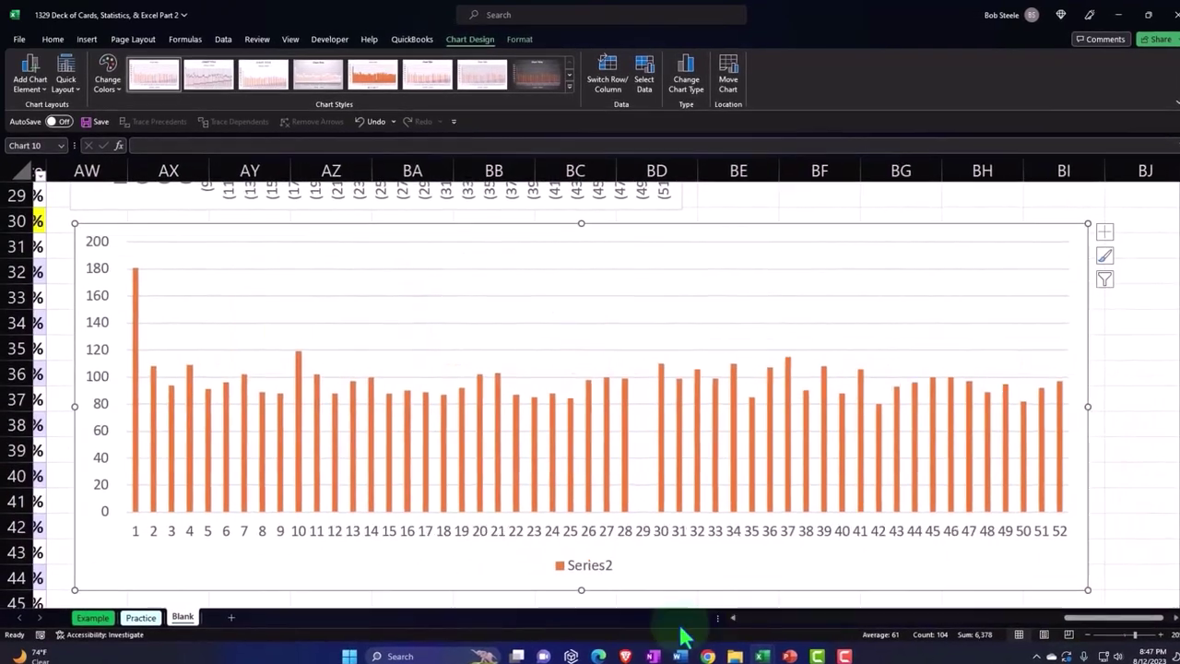
Delete the Series2 legend from the column chart.
left_click(594, 581)
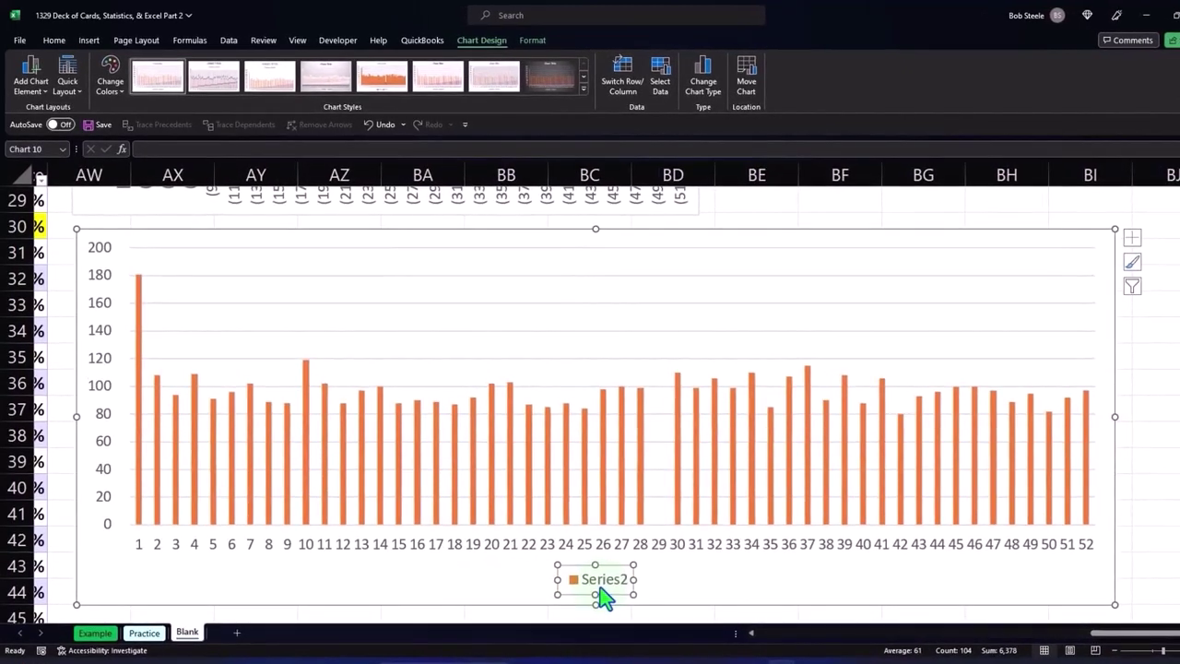
key("Delete")
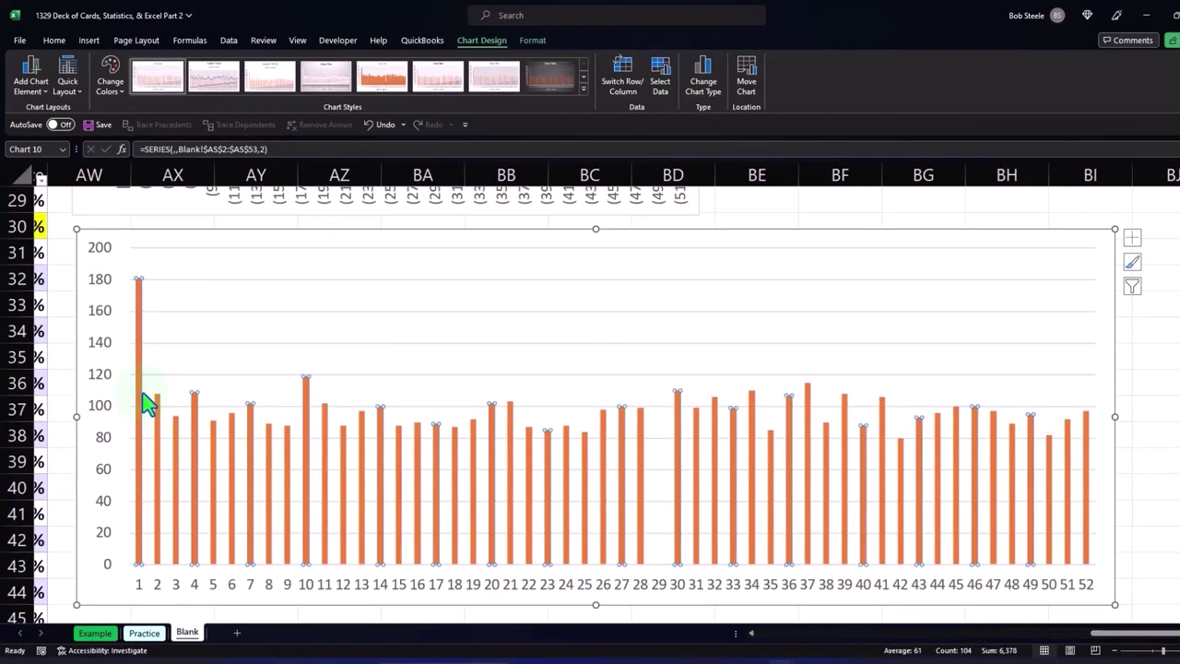
left_click(119, 235)
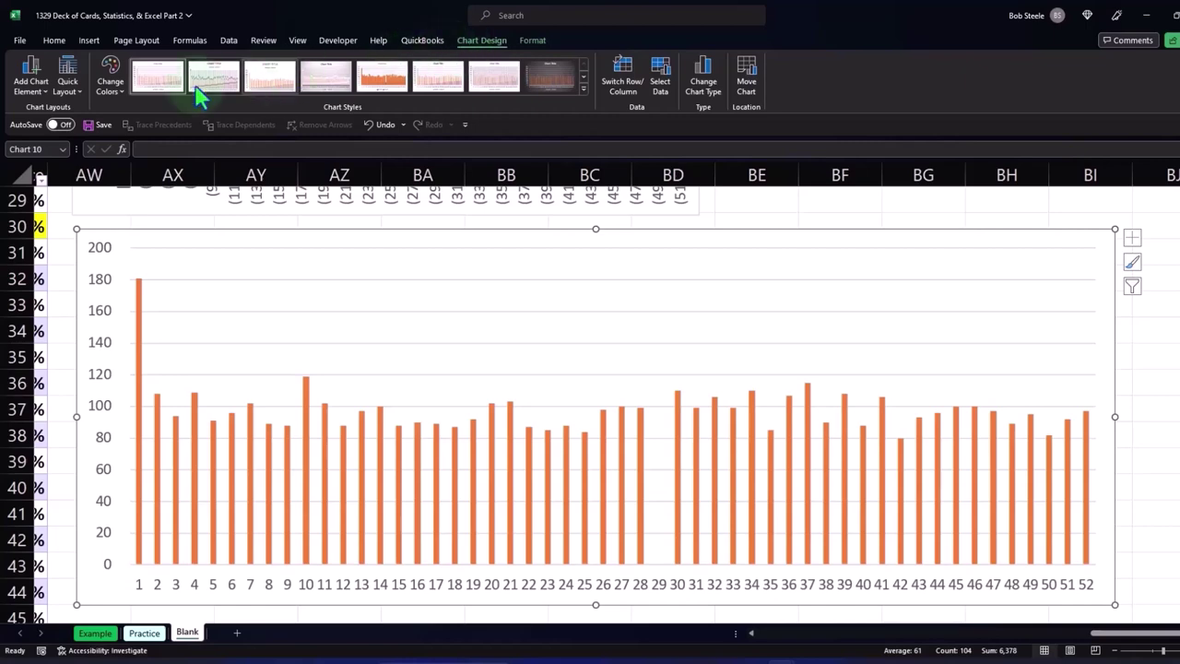
left_click(27, 84)
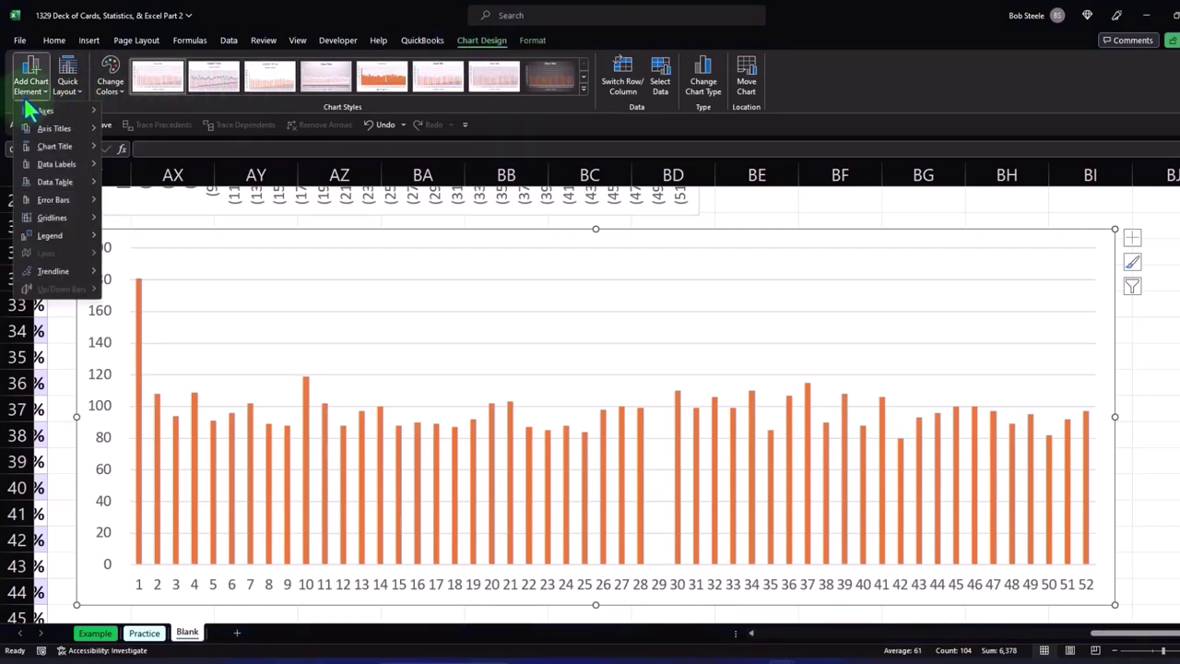
Add Outside End data labels to every bar, e.g. 181 on card 1 and 0 on card 29.
mouse_move(49, 134)
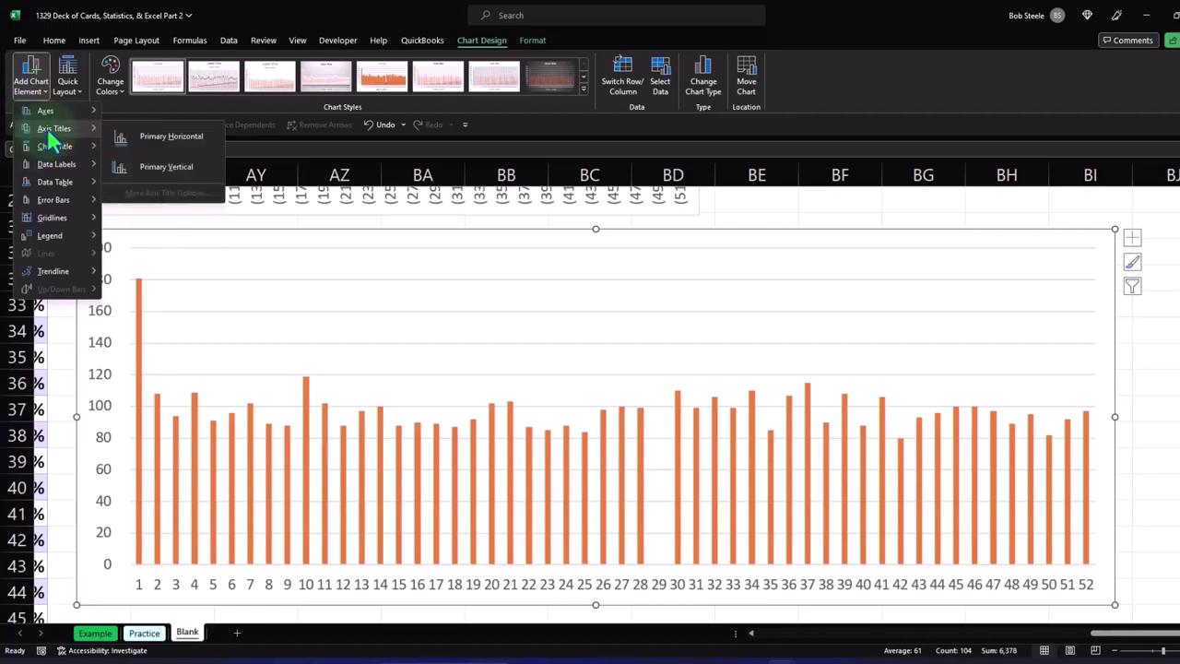
mouse_move(55, 164)
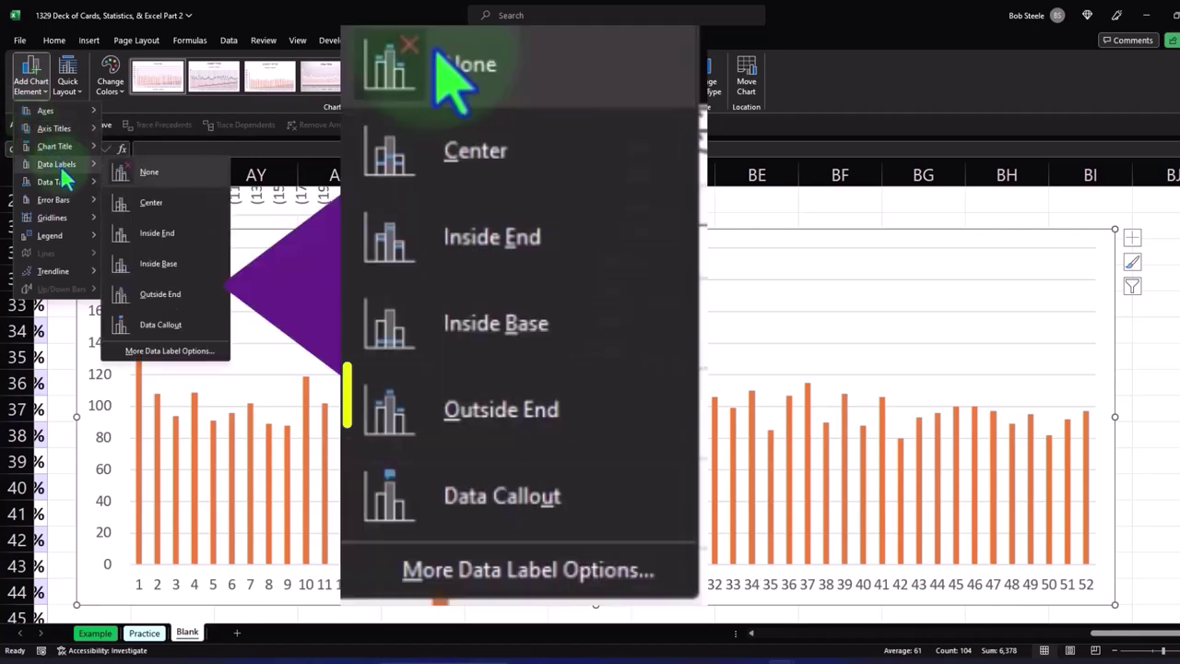
left_click(154, 297)
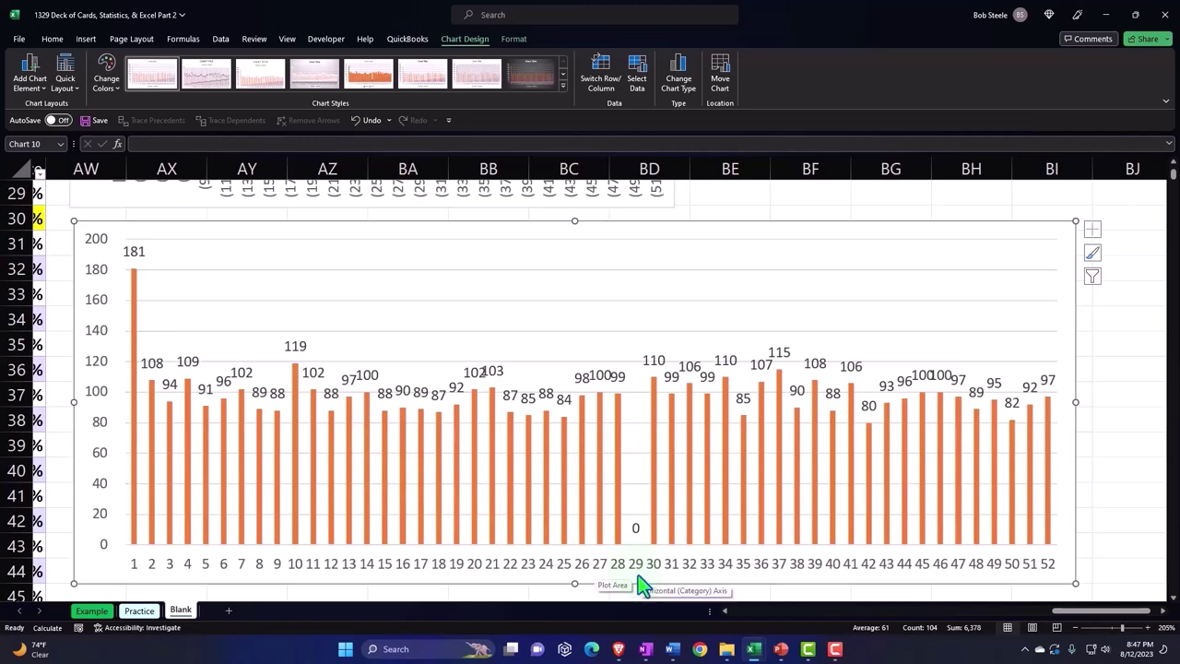
key("Escape")
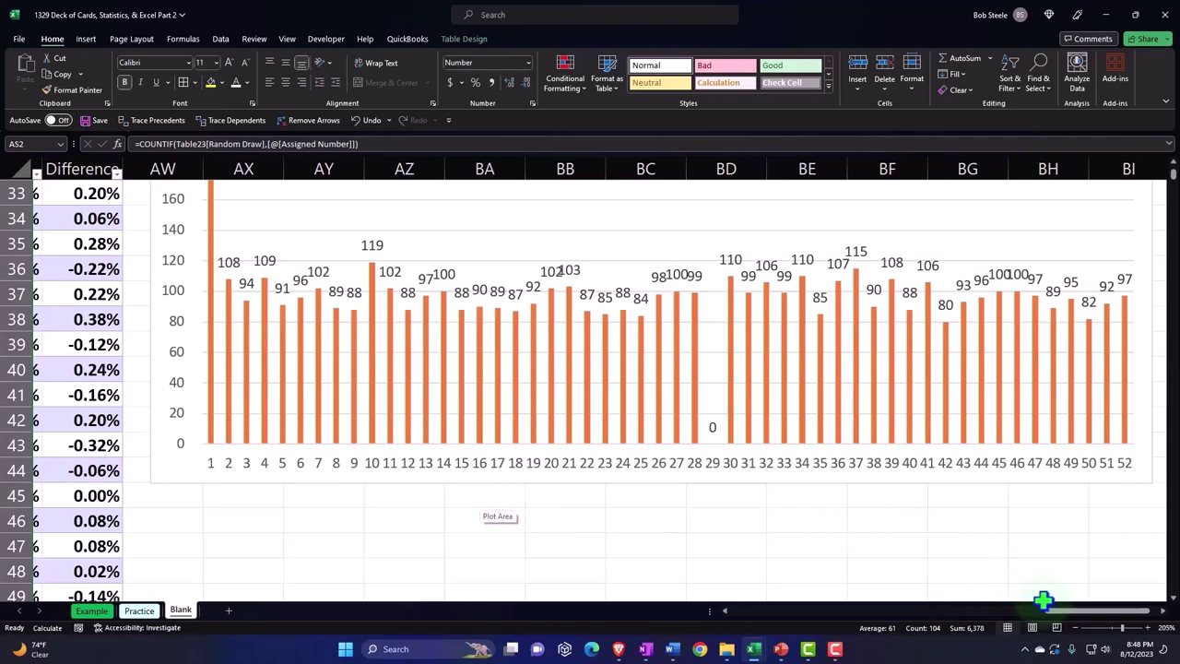
left_click_drag(1079, 611, 1015, 625)
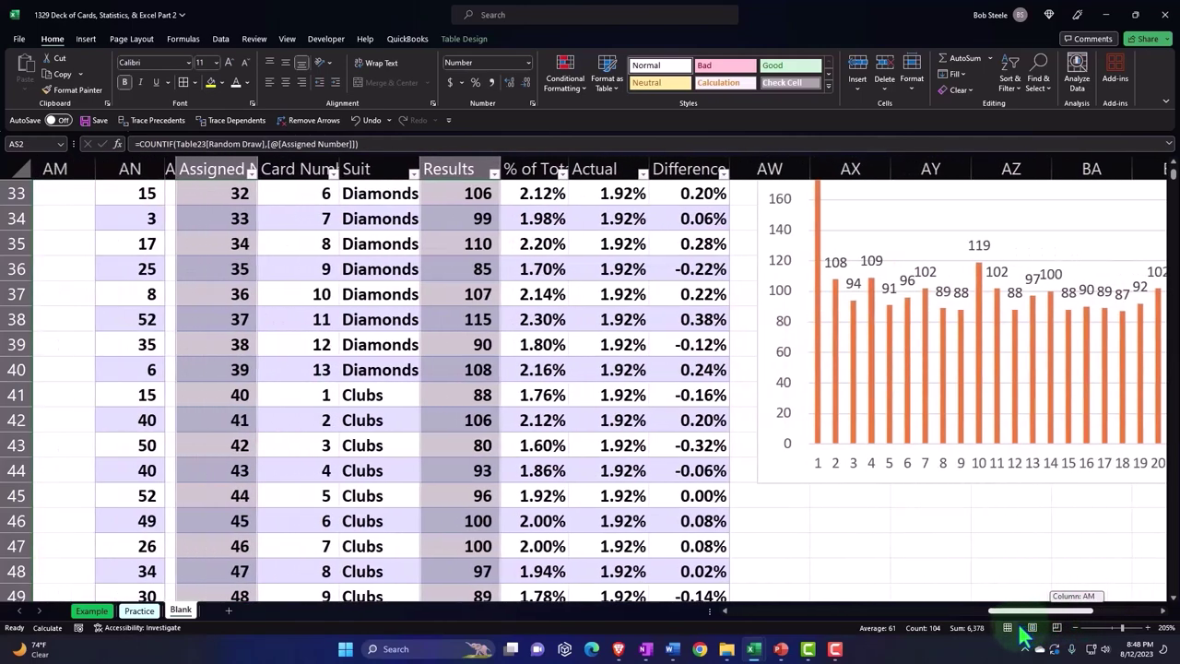
Scroll back up to the card table and select the whole % of Total column.
scroll(575, 447, "up", 4)
scroll(576, 445, "up", 2)
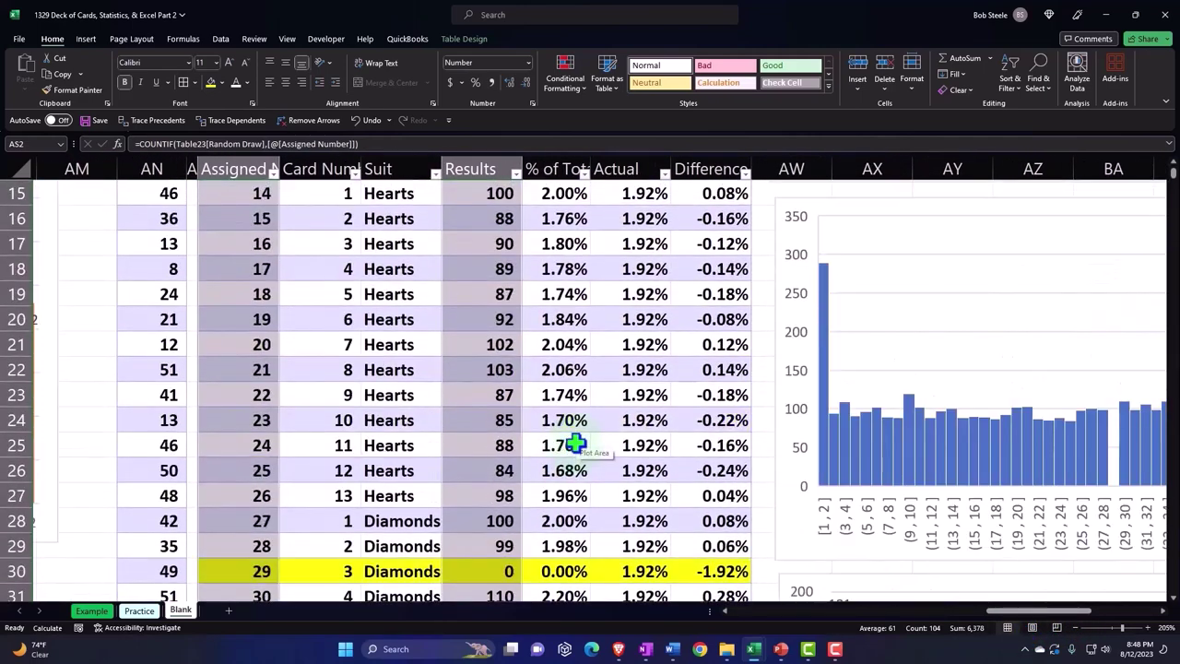
scroll(575, 445, "up", 4)
scroll(576, 445, "up", 1)
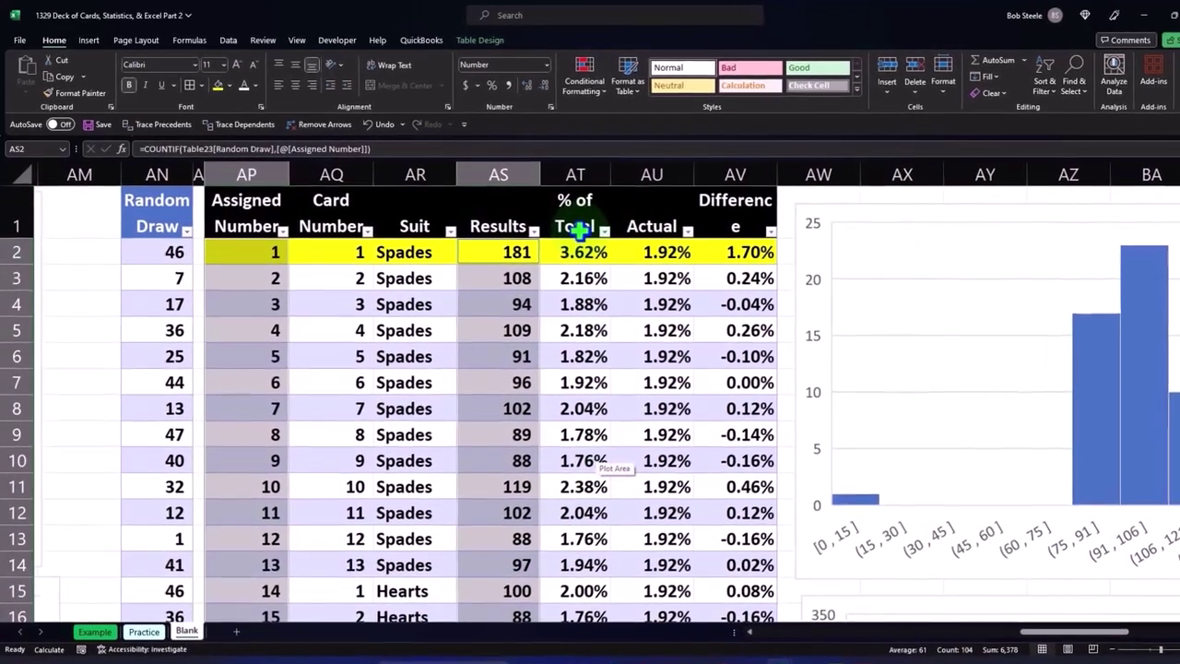
left_click(667, 281)
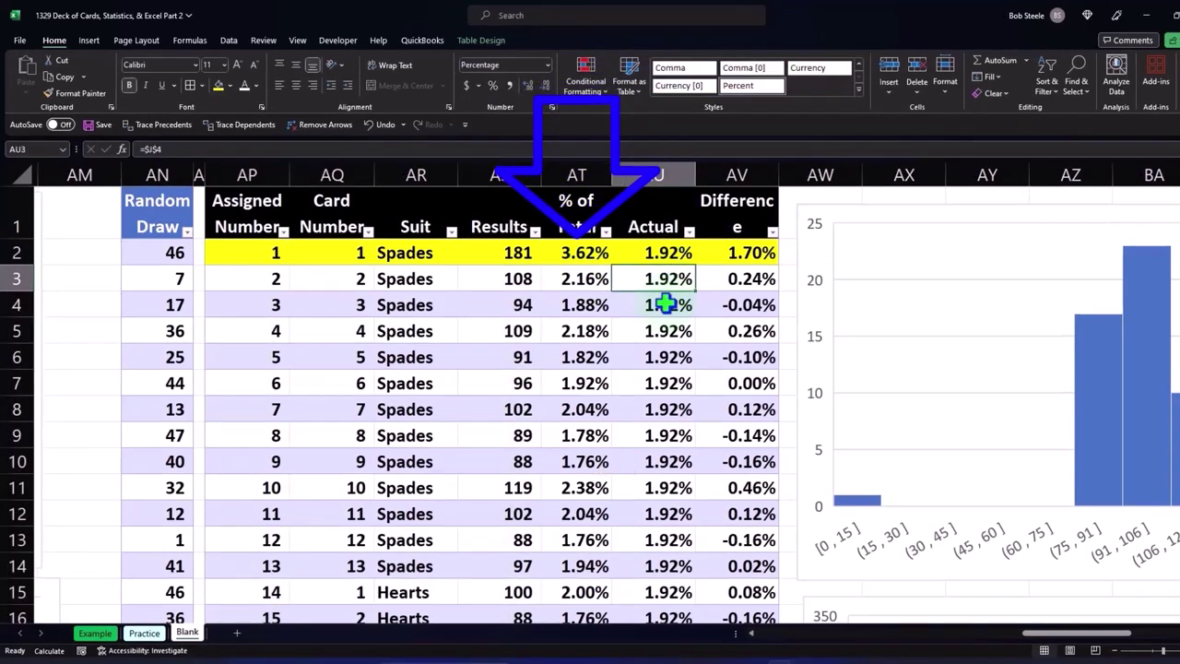
left_click(576, 183)
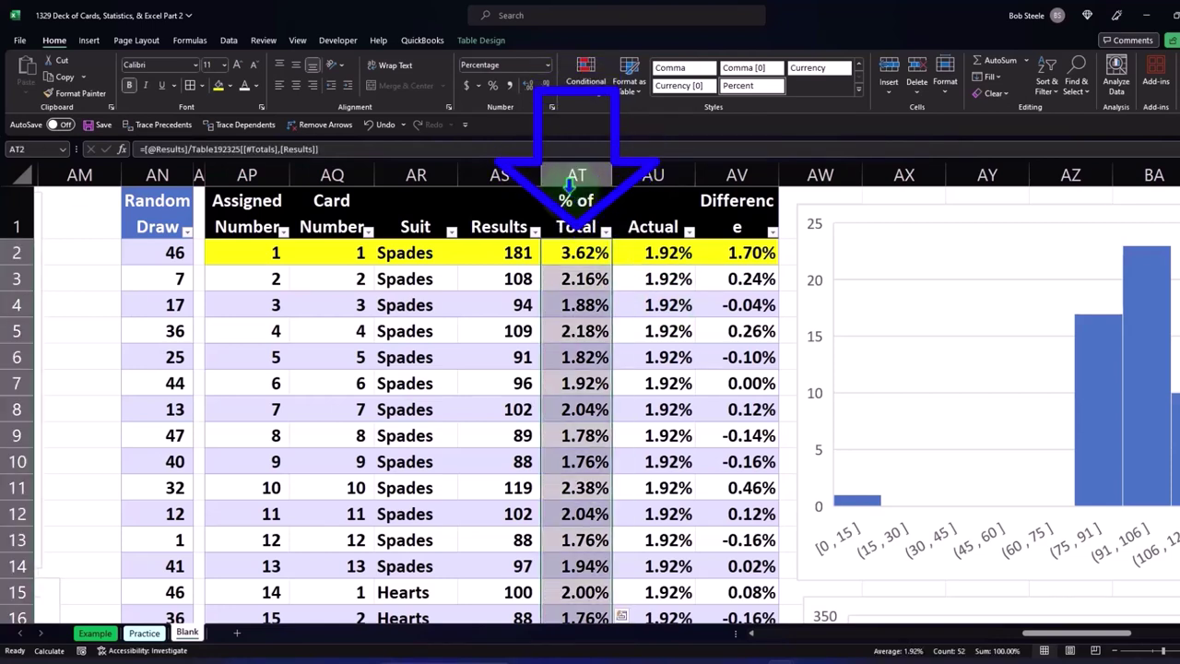
left_click(88, 41)
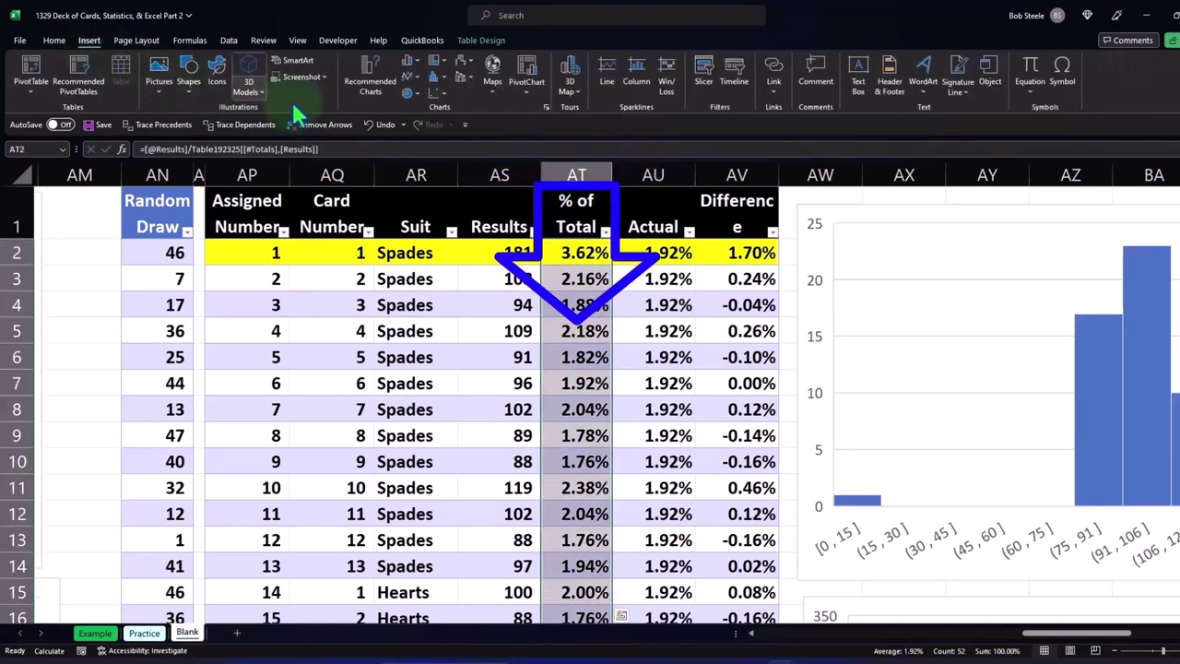
Insert a histogram of the % of Total values and move it beside the table.
left_click(433, 78)
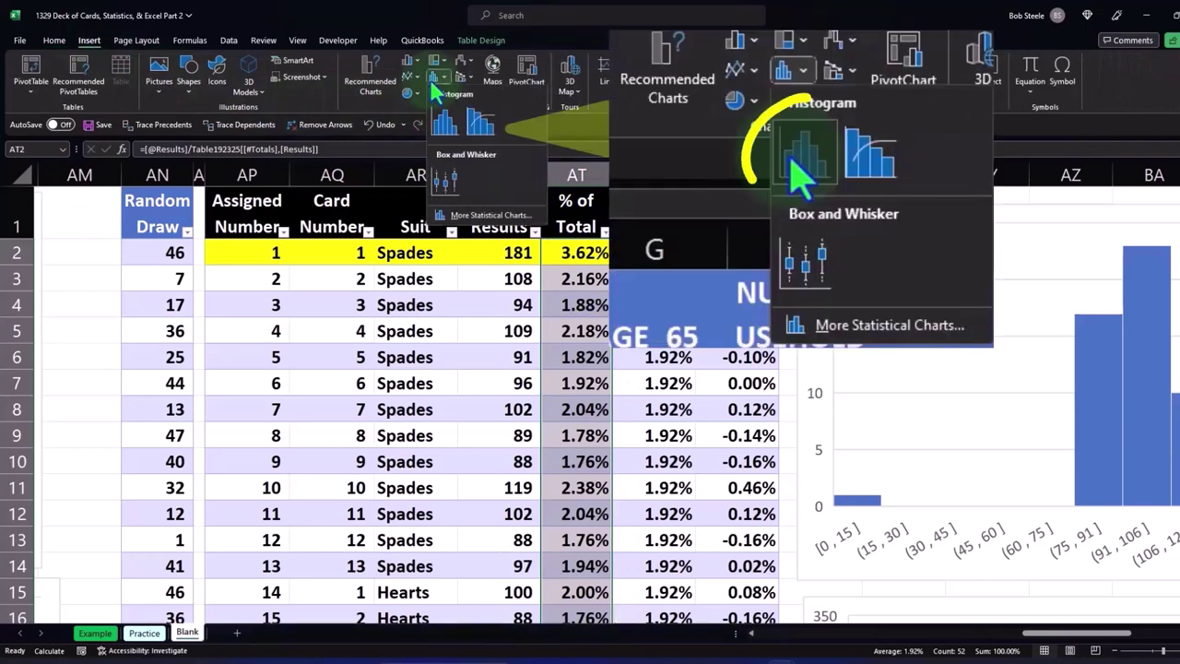
left_click(434, 132)
left_click_drag(440, 232, 738, 443)
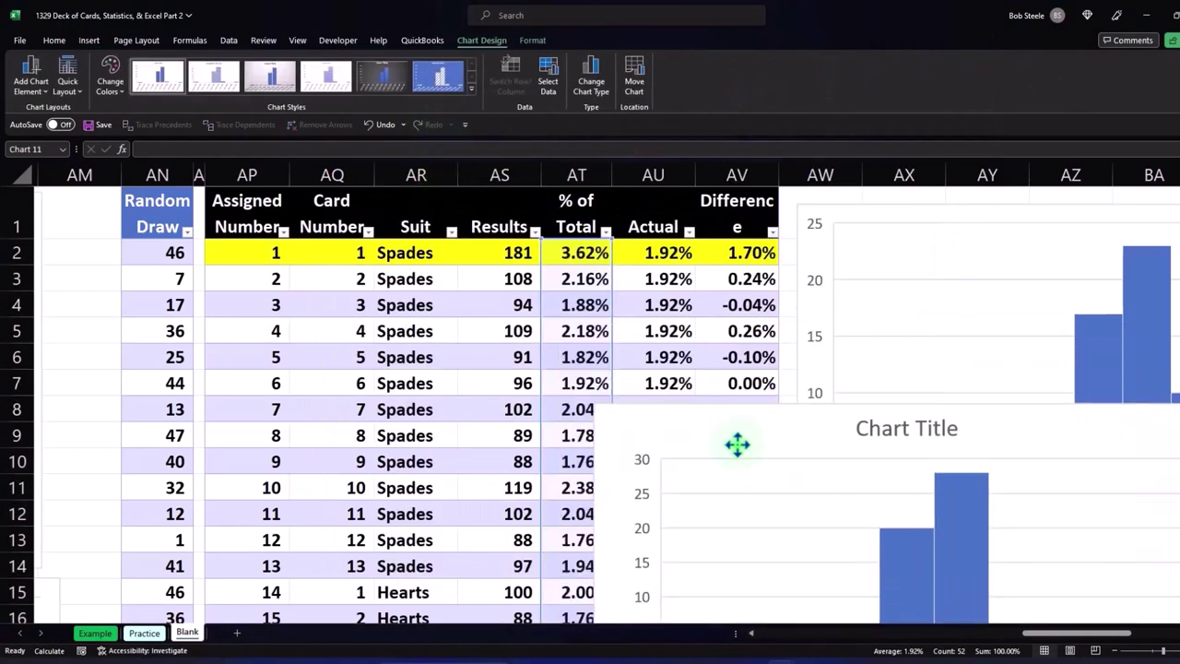
scroll(711, 388, "down", 2)
scroll(726, 251, "down", 1)
left_click_drag(726, 251, 790, 544)
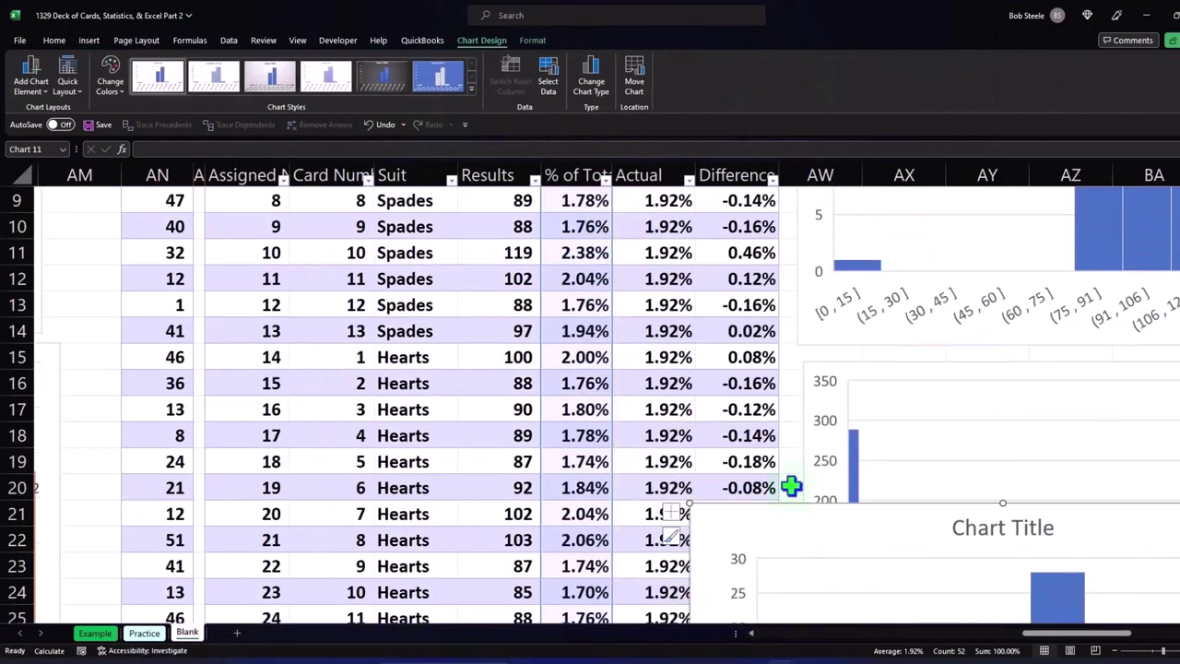
Position the histogram below the labeled column chart.
scroll(765, 482, "down", 4)
scroll(792, 450, "down", 2)
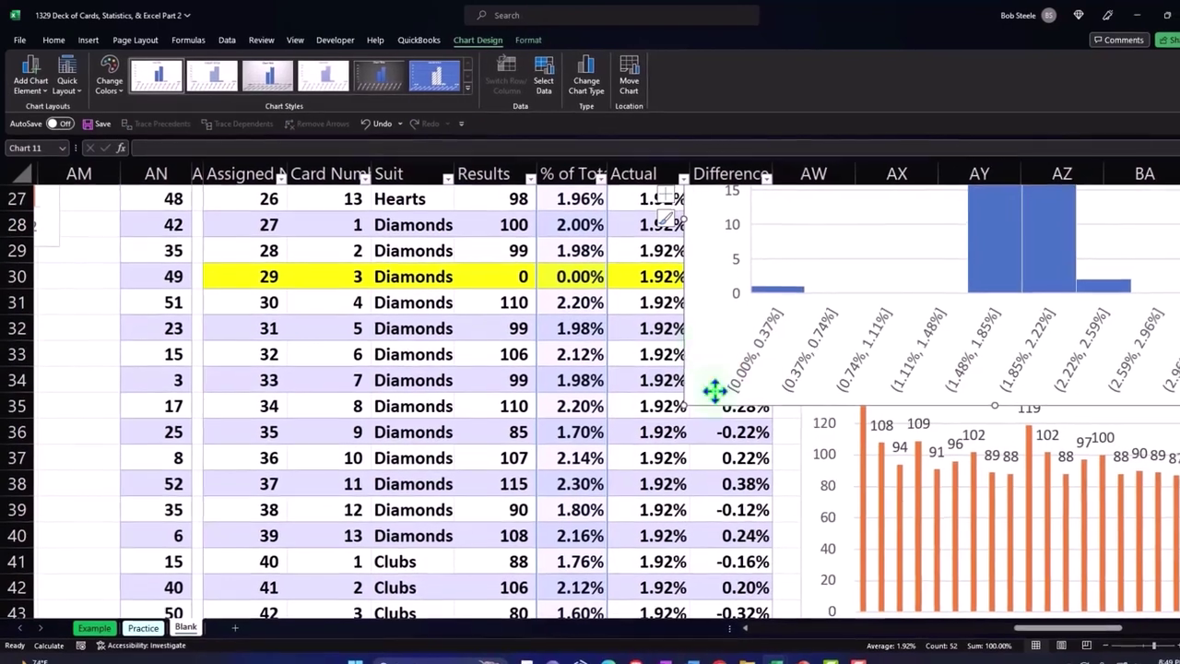
scroll(711, 390, "down", 1)
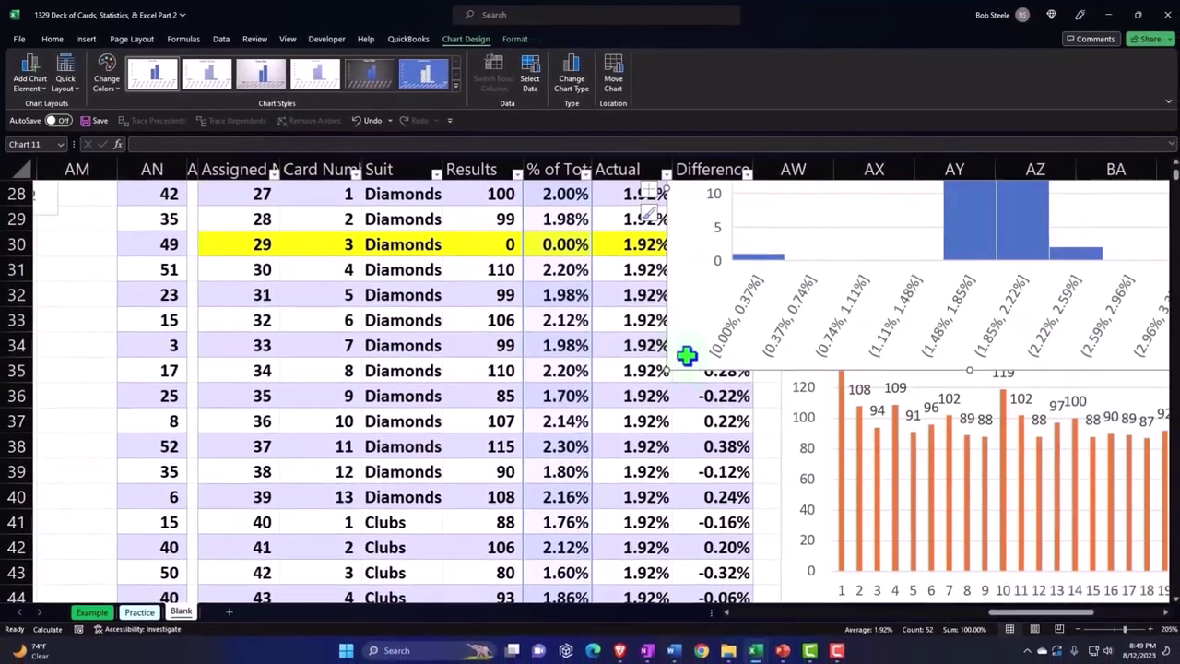
scroll(687, 356, "down", 3)
scroll(682, 327, "up", 3)
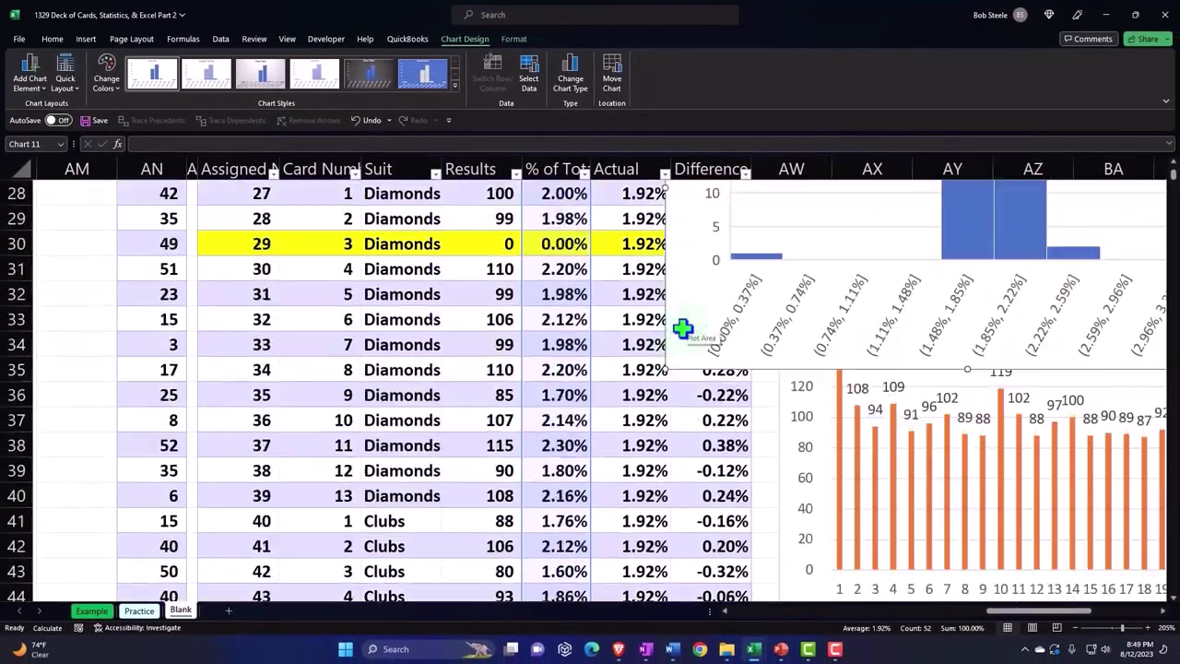
left_click_drag(690, 290, 783, 590)
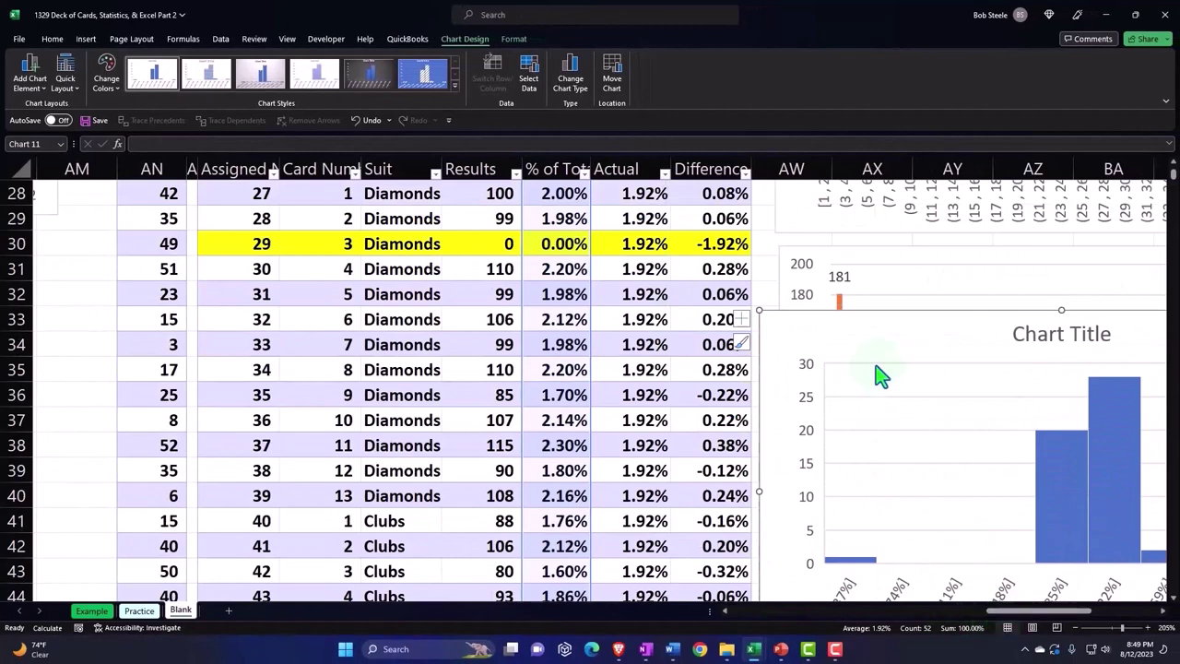
mouse_move(876, 373)
left_mouse_down()
mouse_move(848, 477)
mouse_move(857, 588)
left_mouse_up()
scroll(847, 393, "down", 2)
left_click_drag(843, 390, 852, 495)
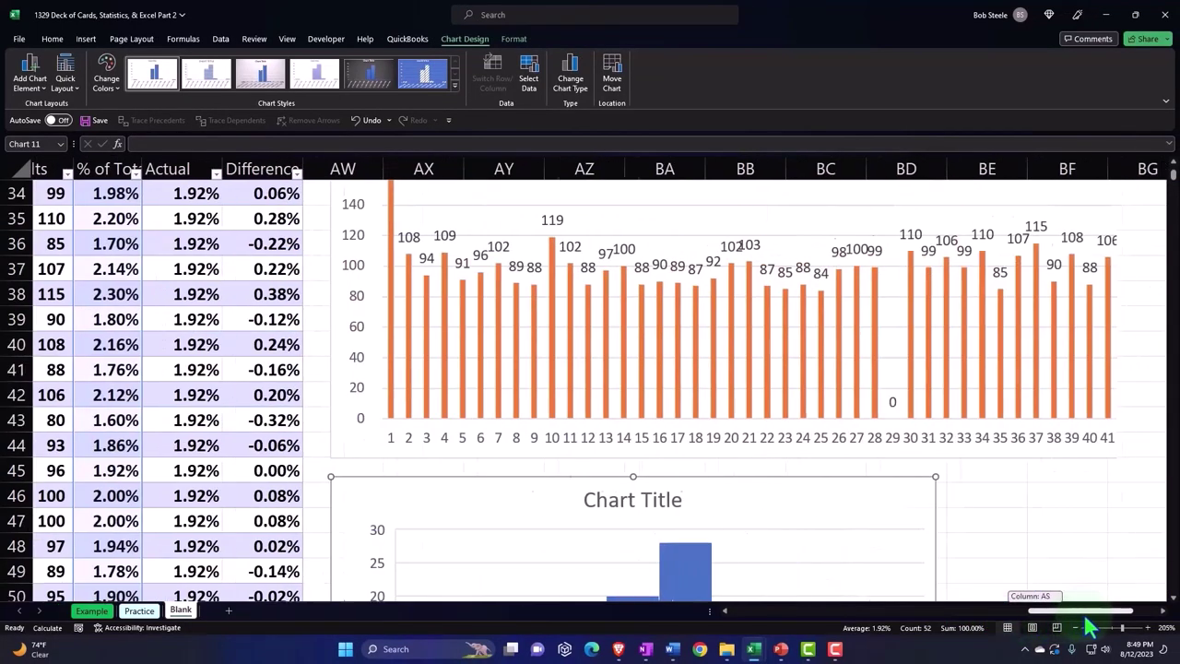
left_click_drag(1039, 610, 1101, 610)
scroll(780, 469, "down", 2)
Delete the histogram's chart title.
left_click(504, 353)
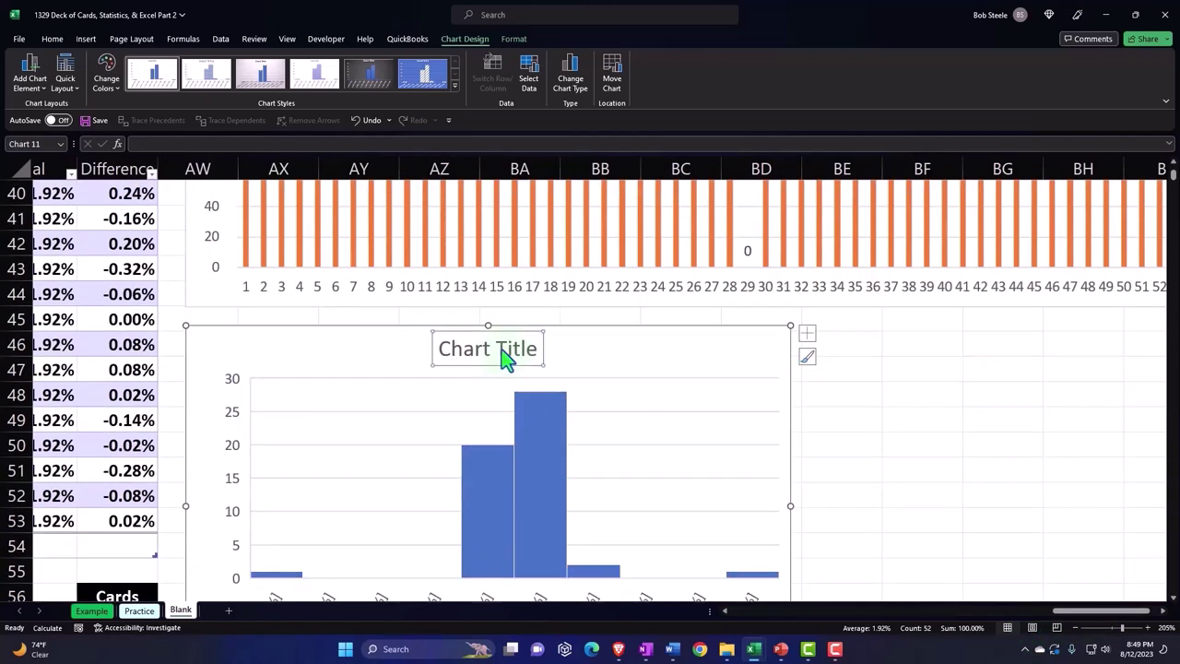
key("Delete")
scroll(501, 350, "down", 2)
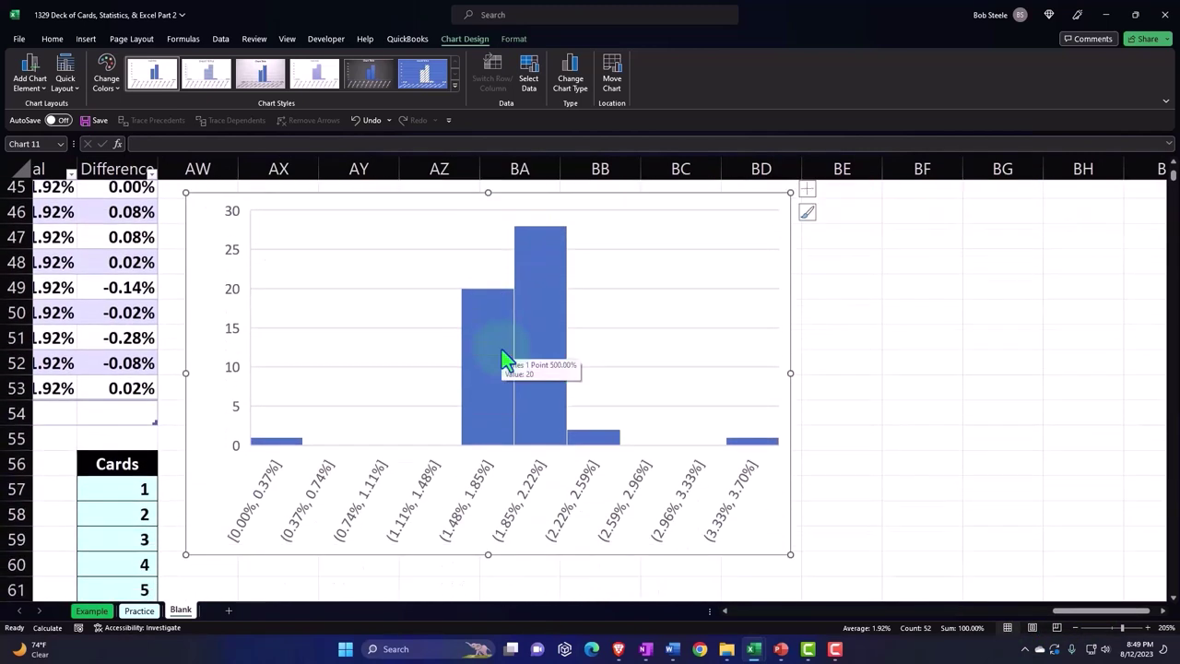
left_click(724, 611)
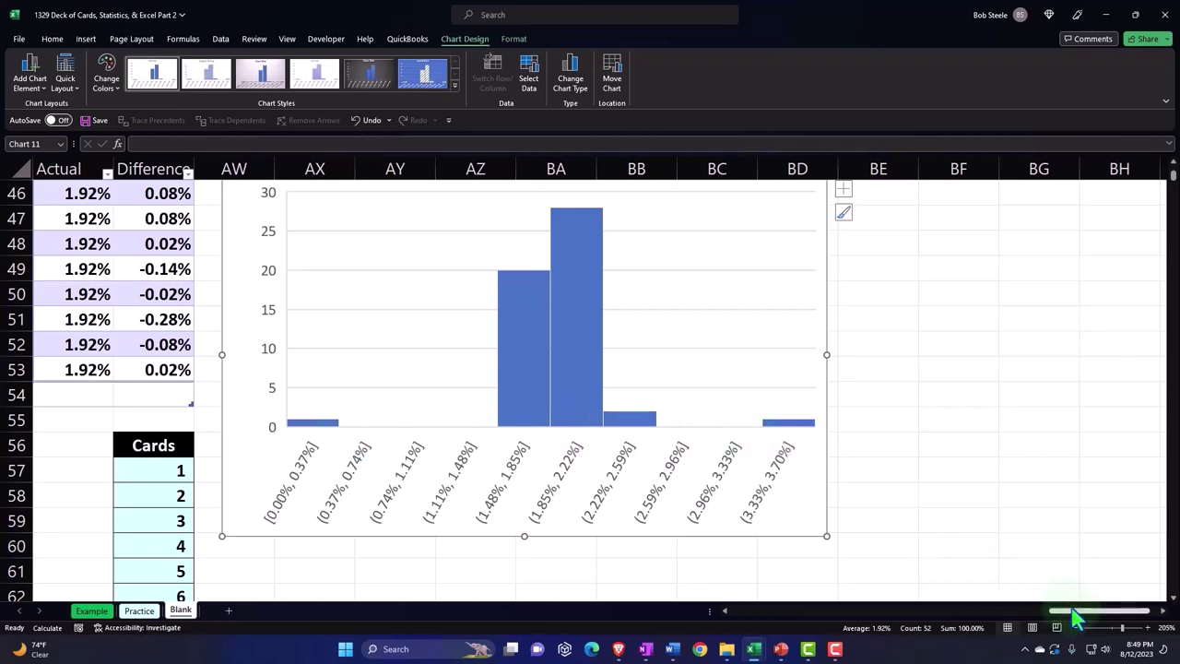
left_click_drag(1079, 610, 1049, 624)
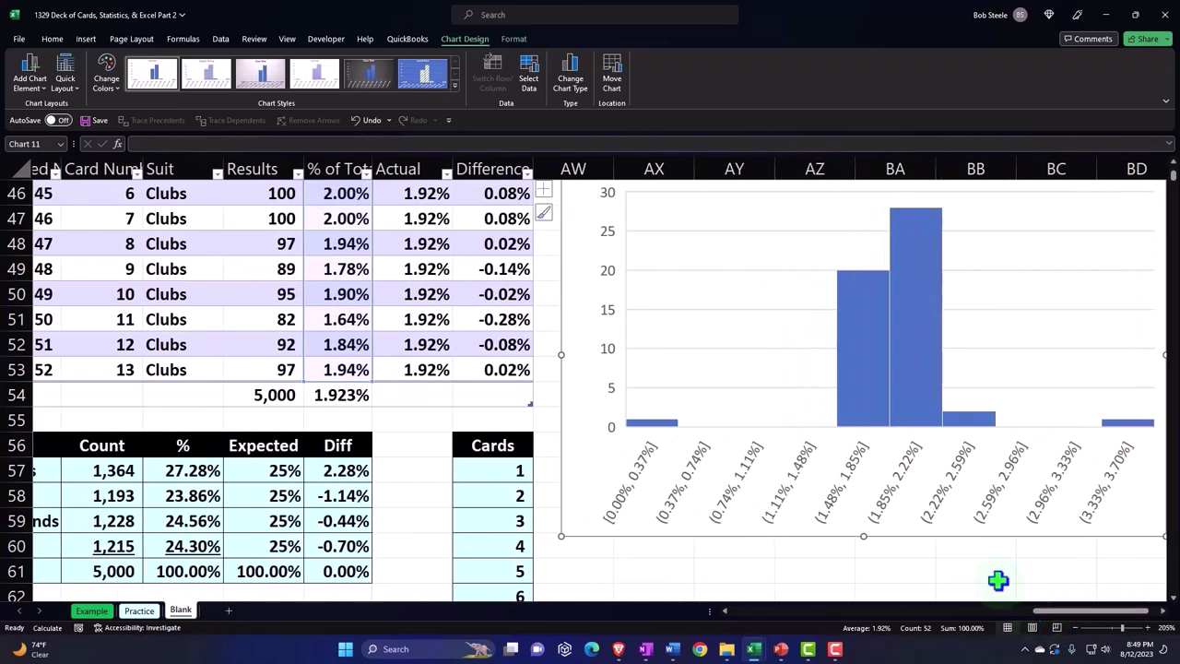
left_click(501, 403)
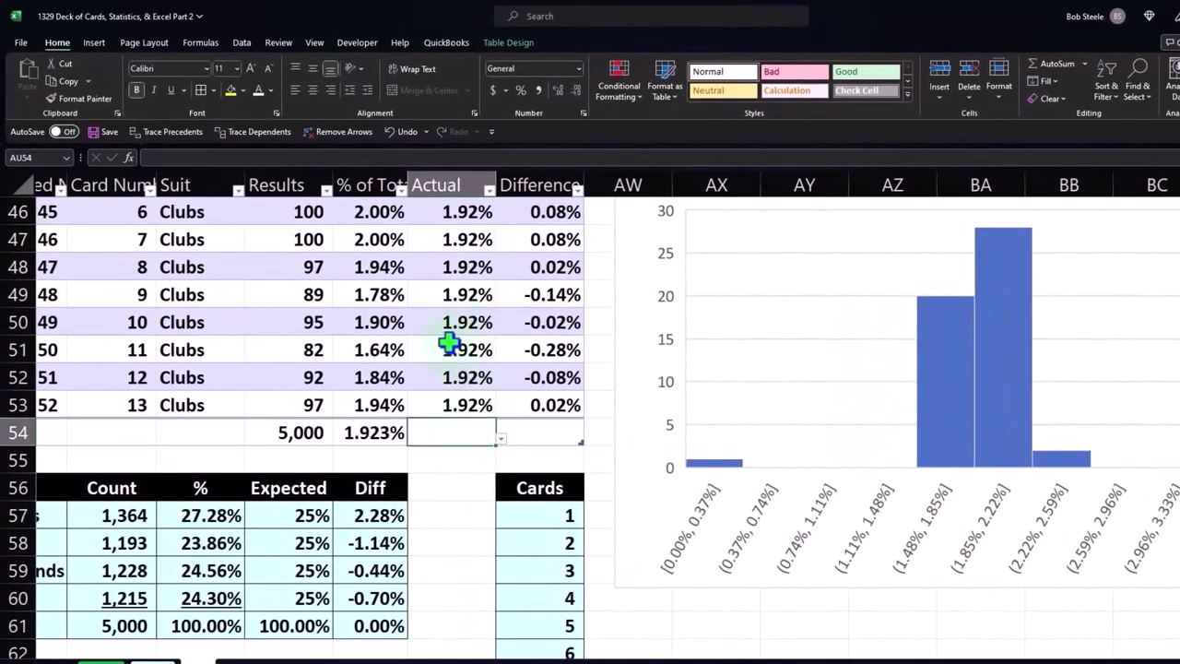
left_click(380, 433)
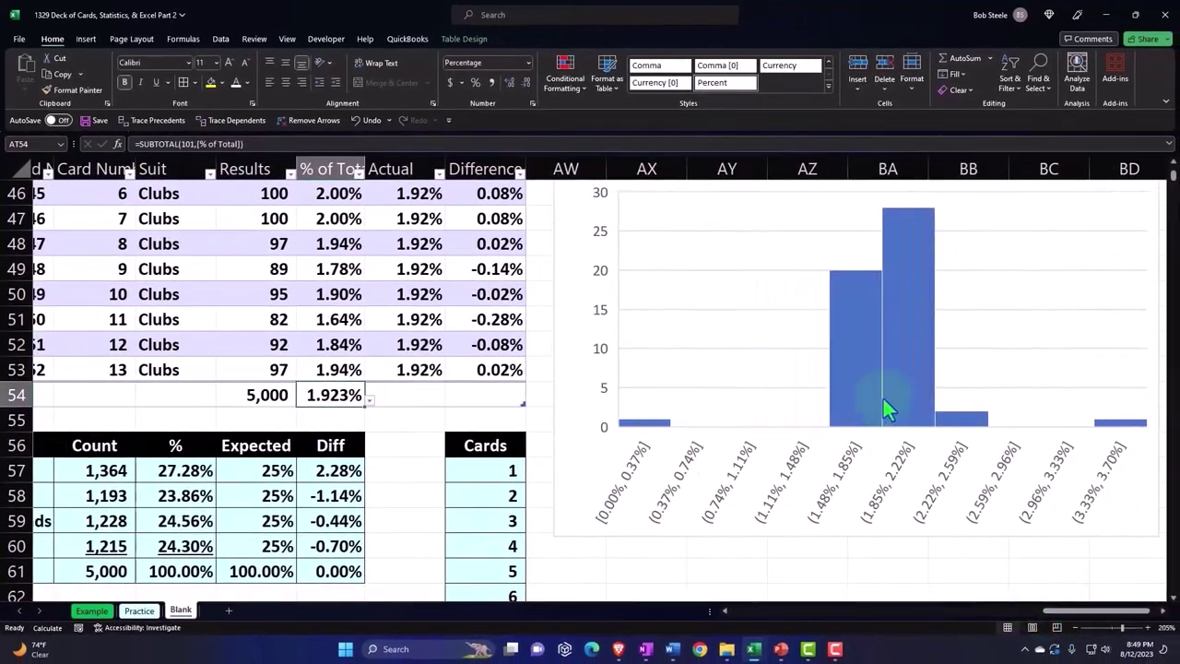
scroll(884, 399, "up", 3)
scroll(874, 401, "up", 4)
scroll(780, 435, "up", 3)
scroll(780, 435, "up", 3)
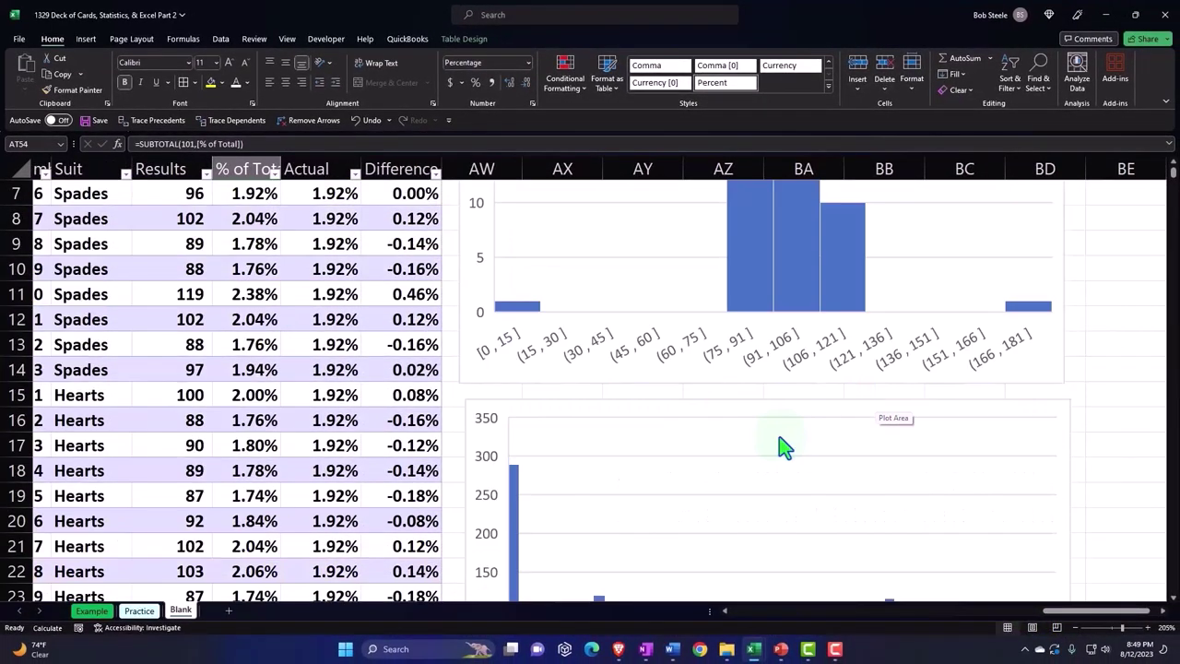
scroll(779, 436, "up", 2)
left_click(382, 361)
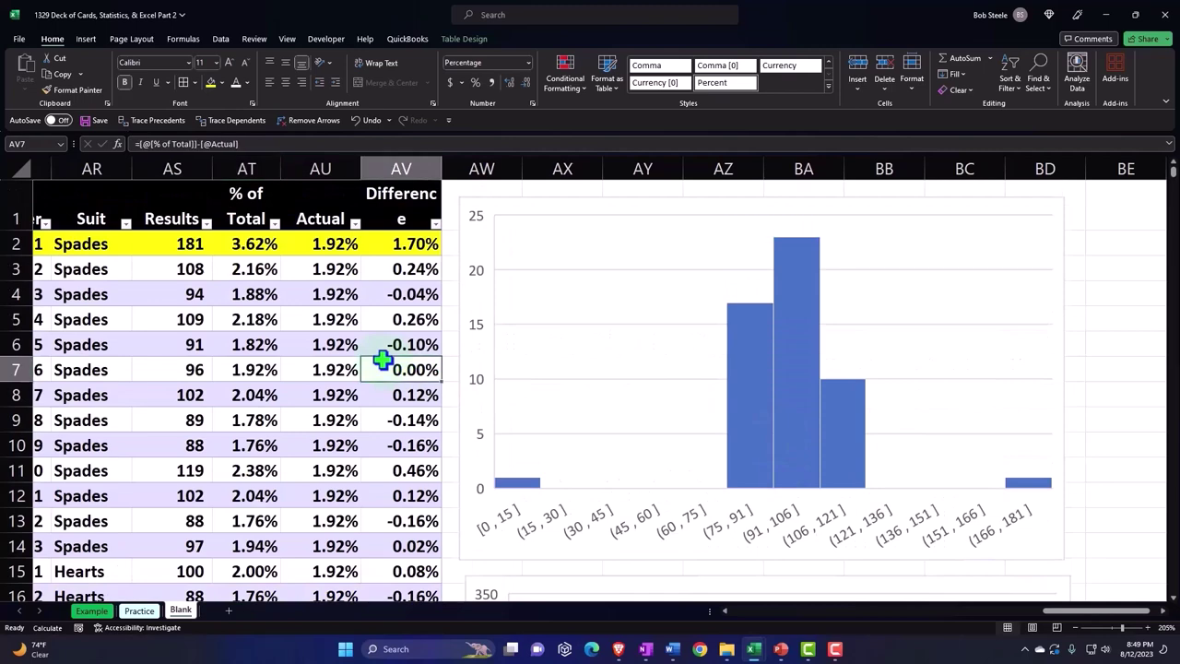
key("Left")
key("Left")
key("Left")
key("Left")
key("Left")
key("Left")
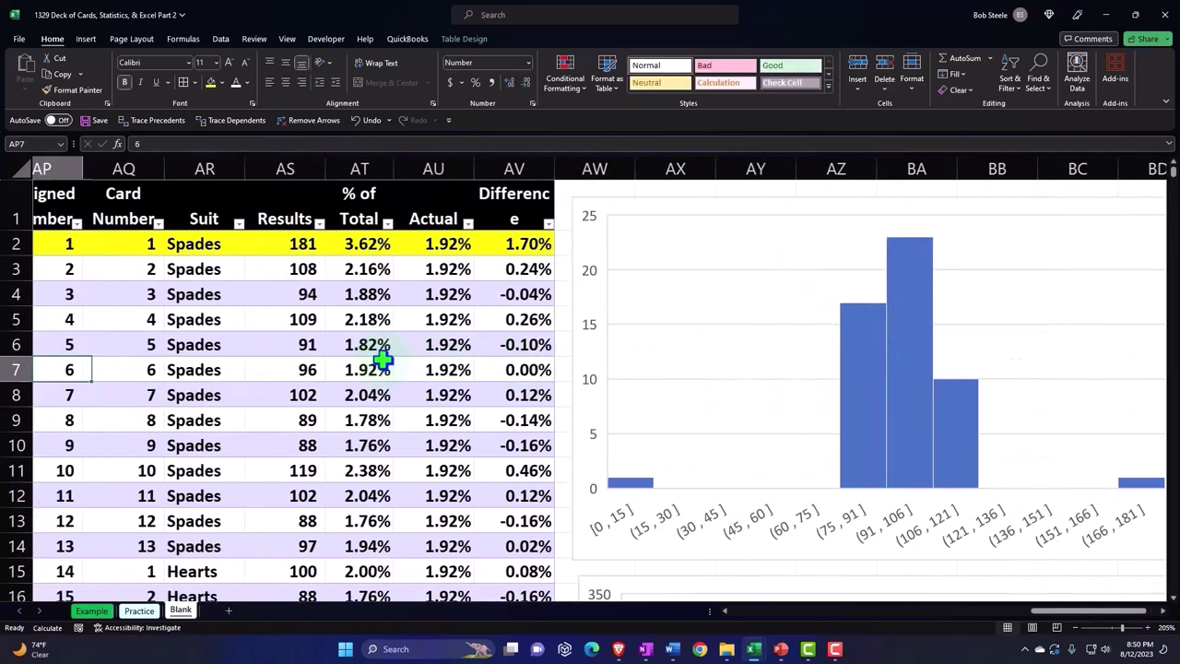
key("Left")
key("Left")
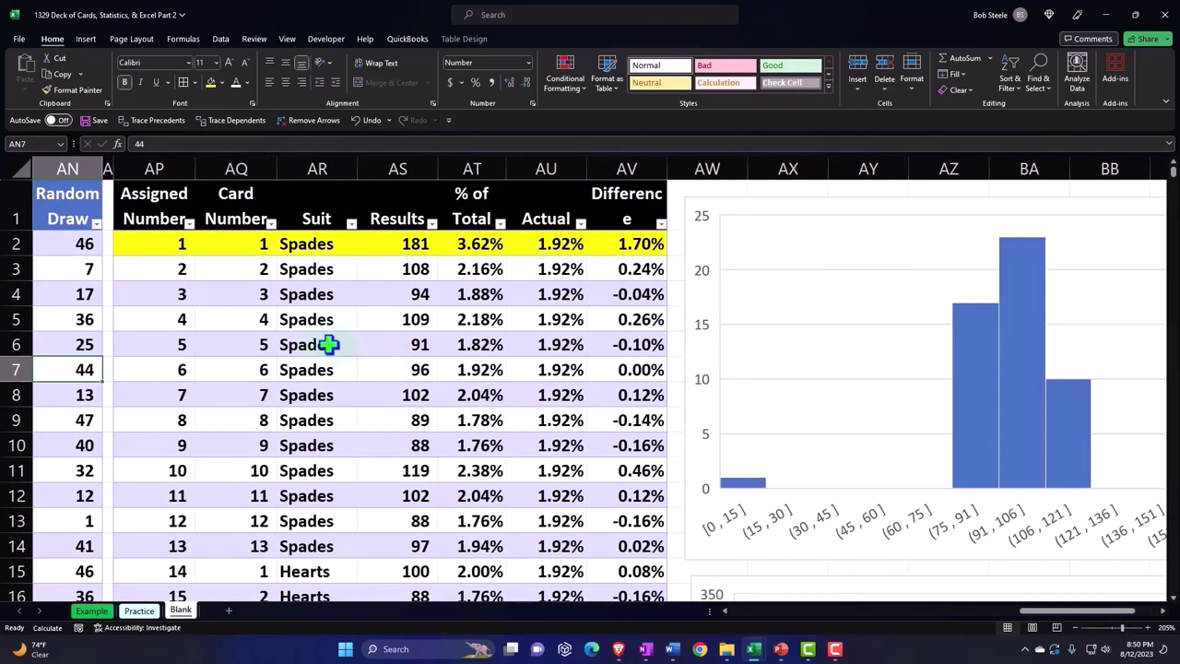
scroll(253, 334, "down", 2)
scroll(253, 334, "down", 5)
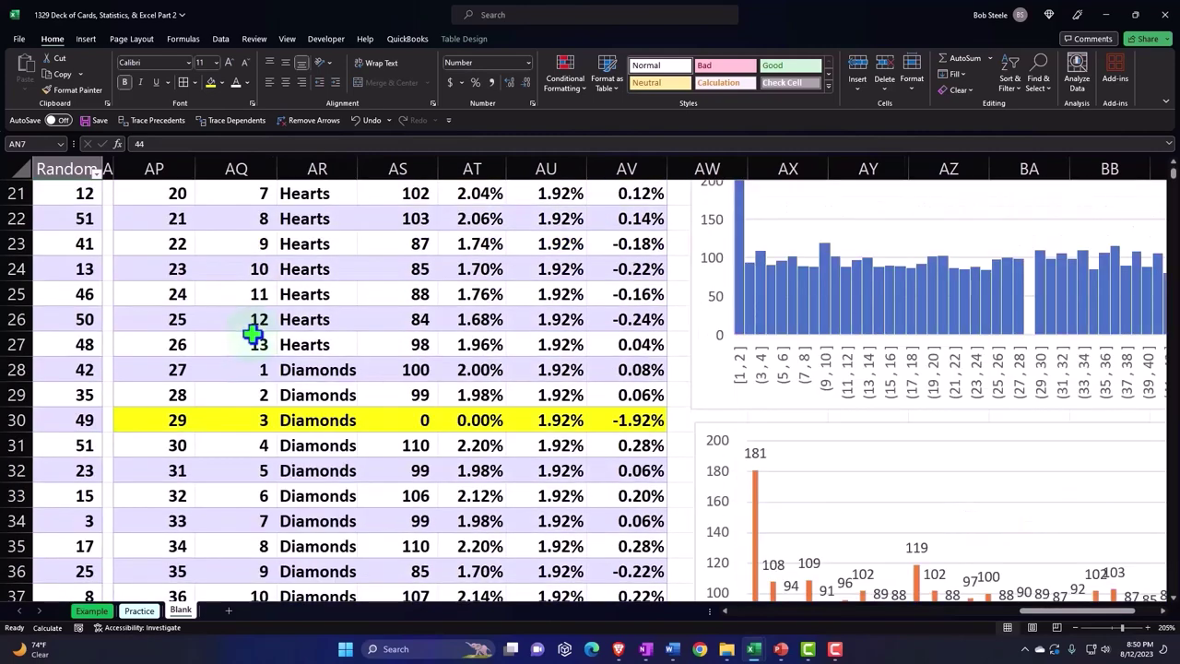
scroll(253, 334, "down", 5)
scroll(253, 334, "down", 4)
scroll(253, 334, "down", 1)
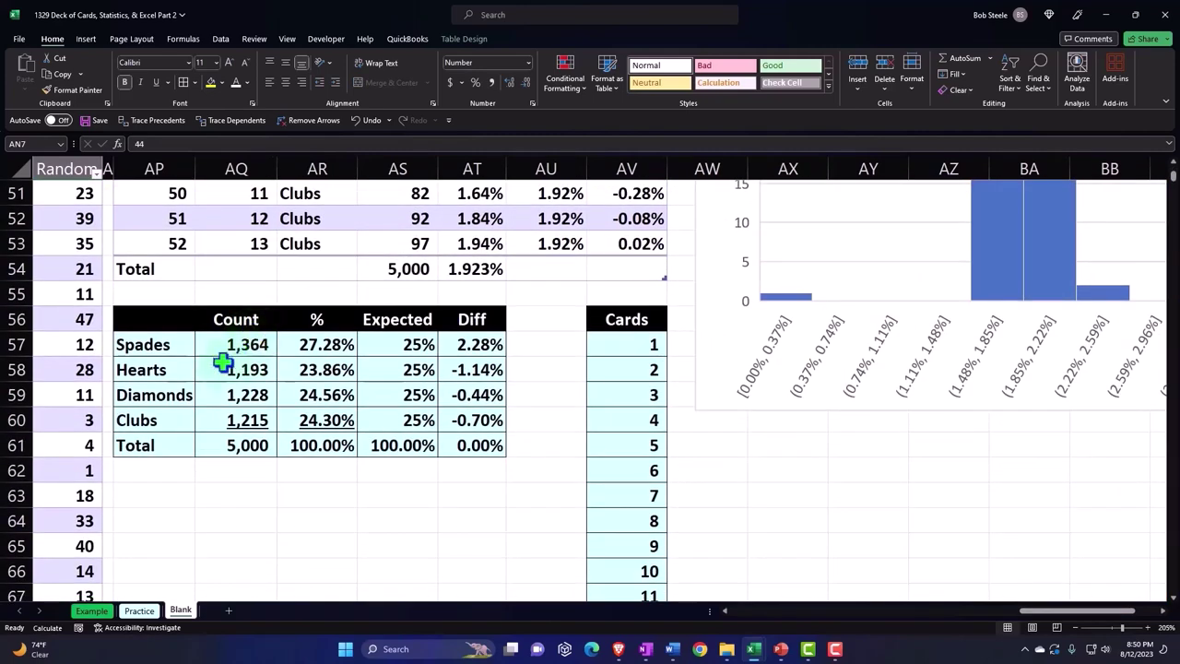
left_click(233, 347)
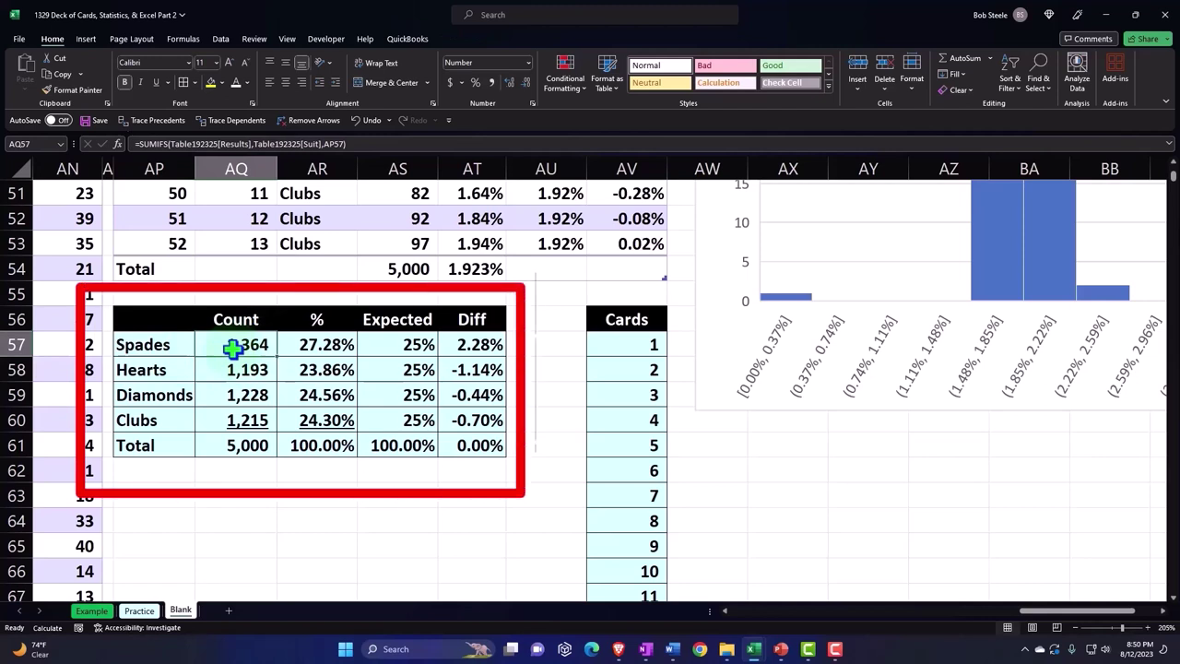
key("Down")
key("Down")
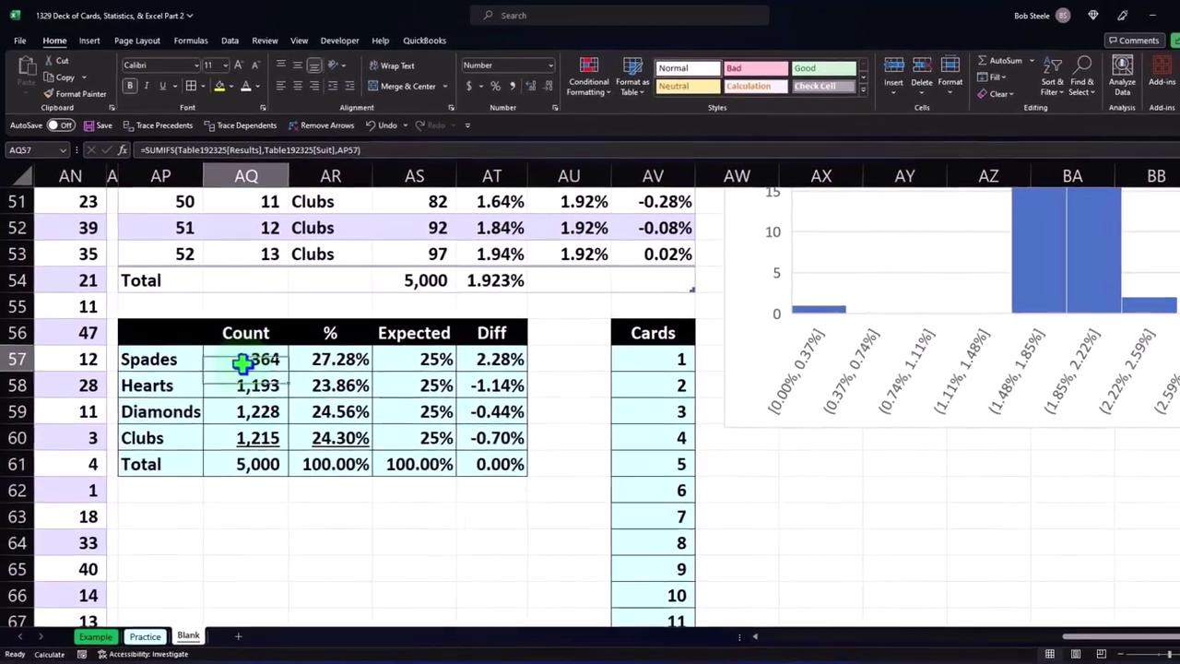
double_click(234, 347)
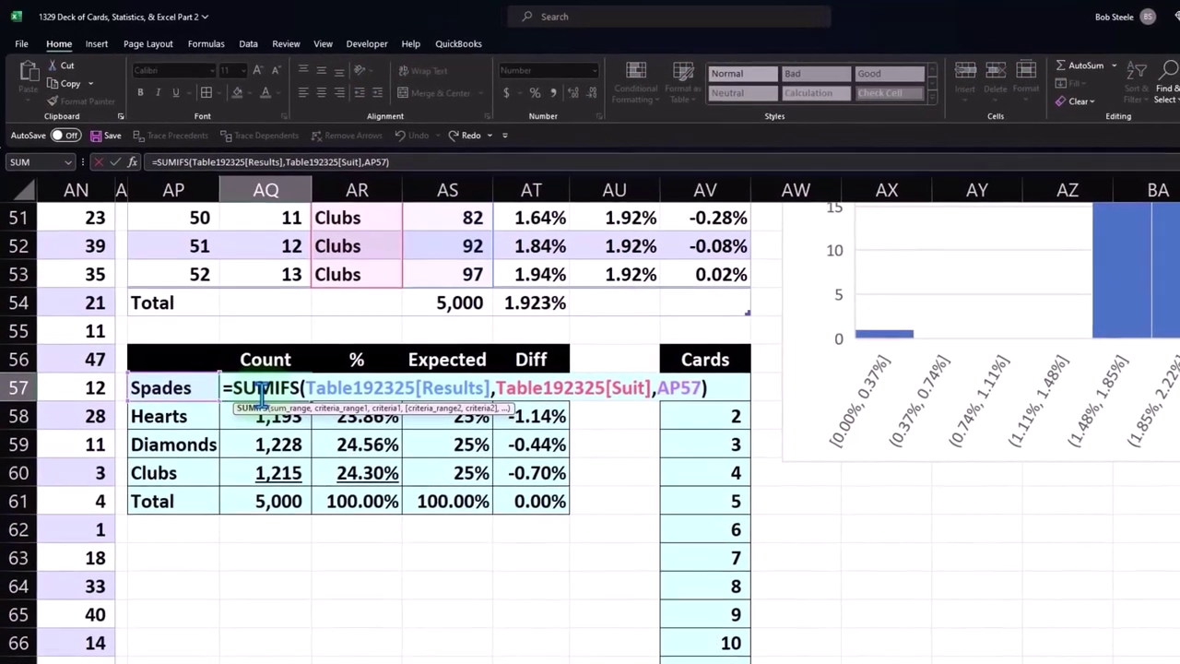
key("Return")
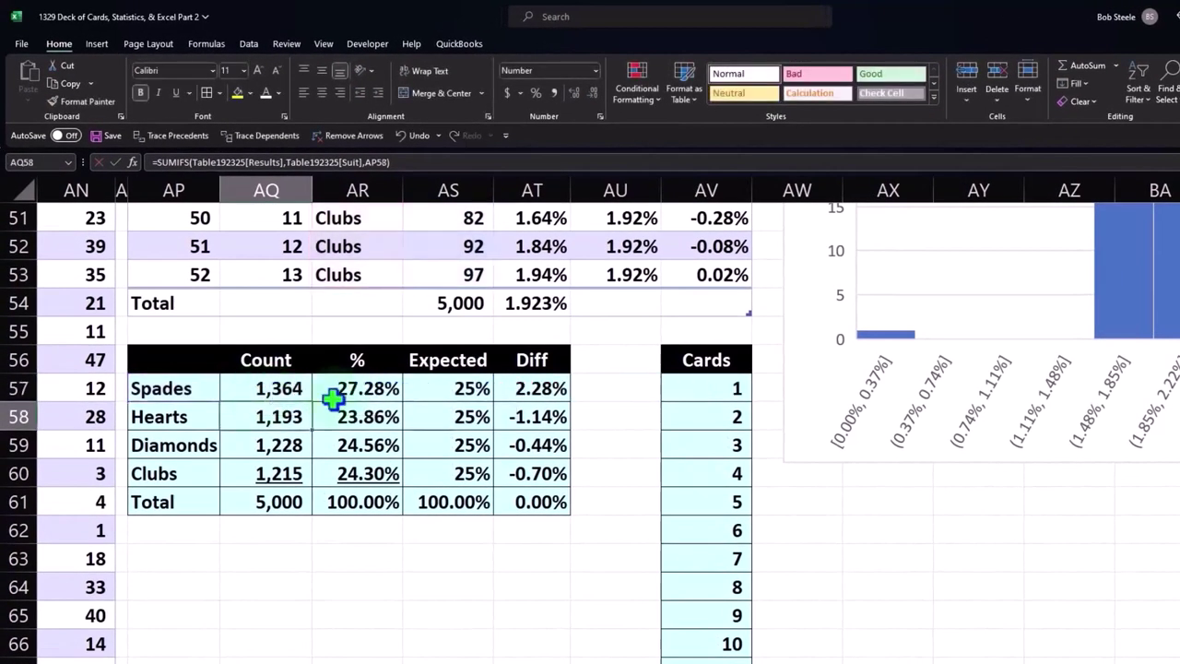
left_click(343, 389)
double_click(349, 388)
key("Return")
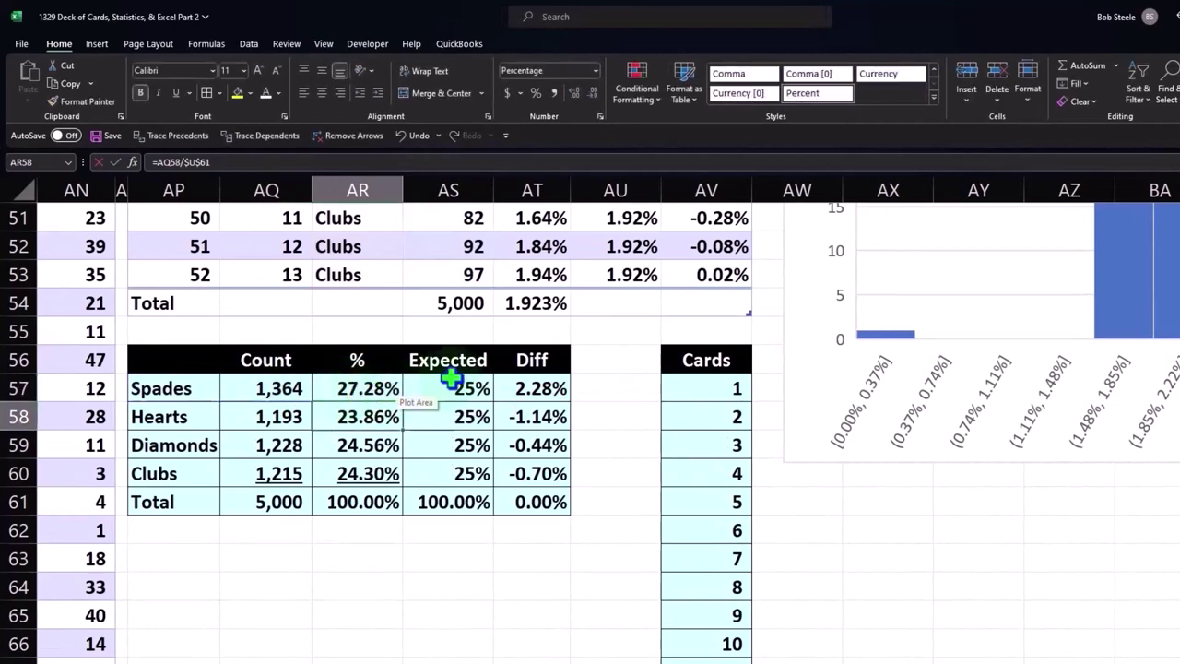
double_click(452, 383)
key("Return")
left_click(535, 388)
double_click(528, 387)
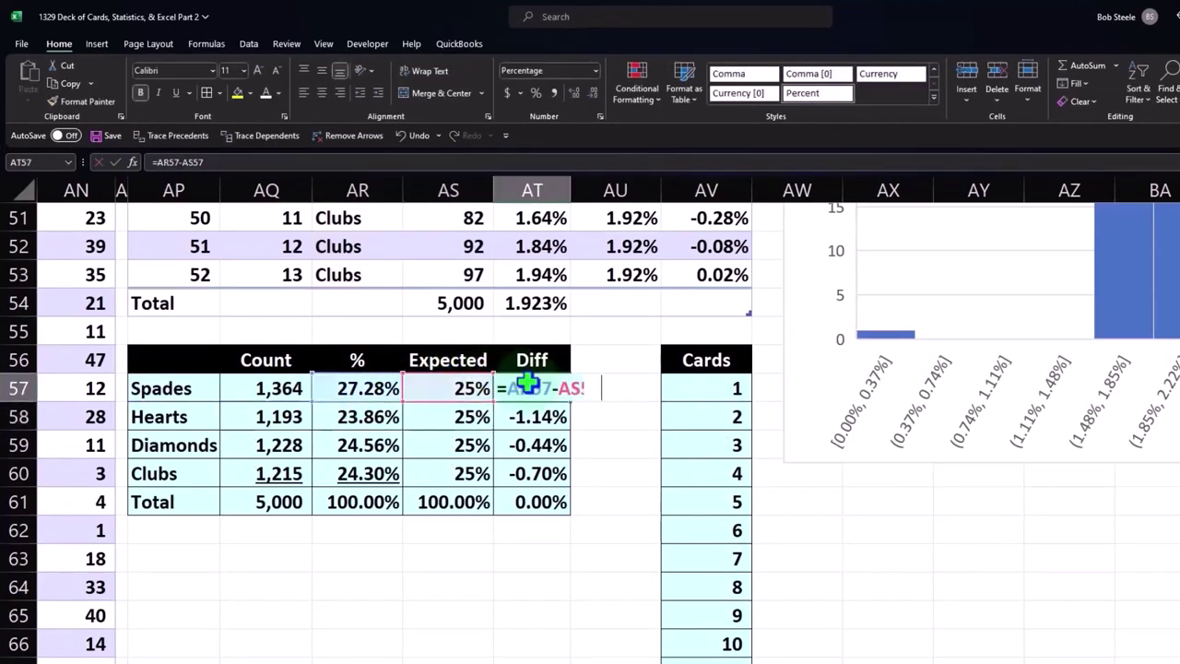
key("Return")
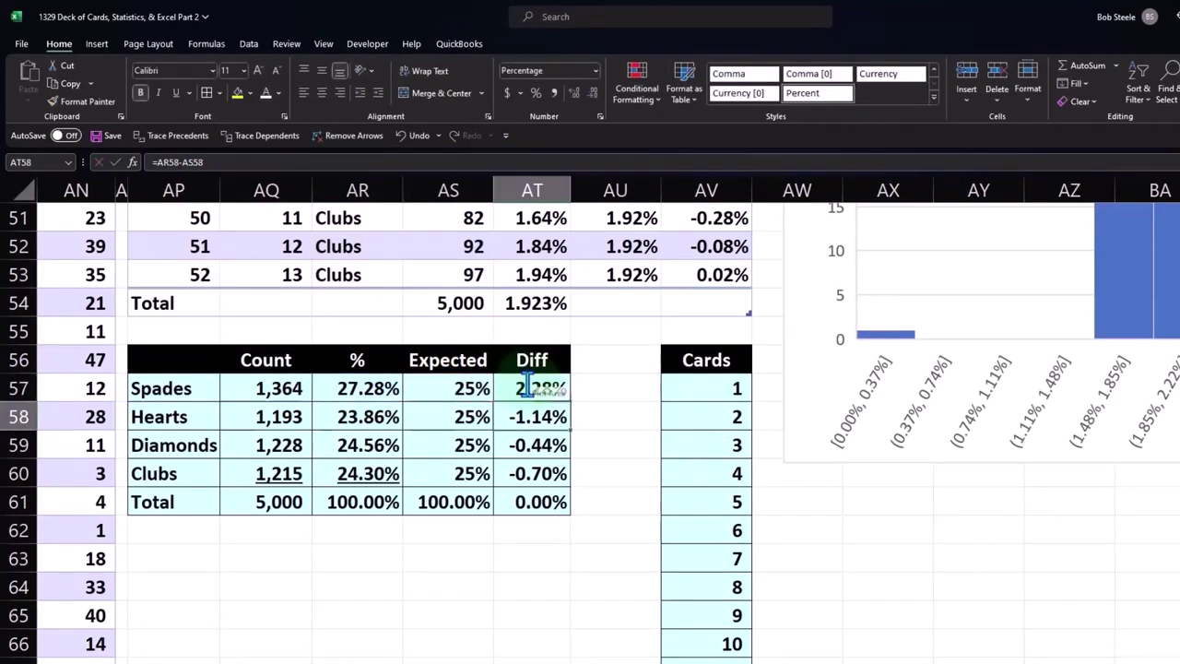
left_click(501, 594)
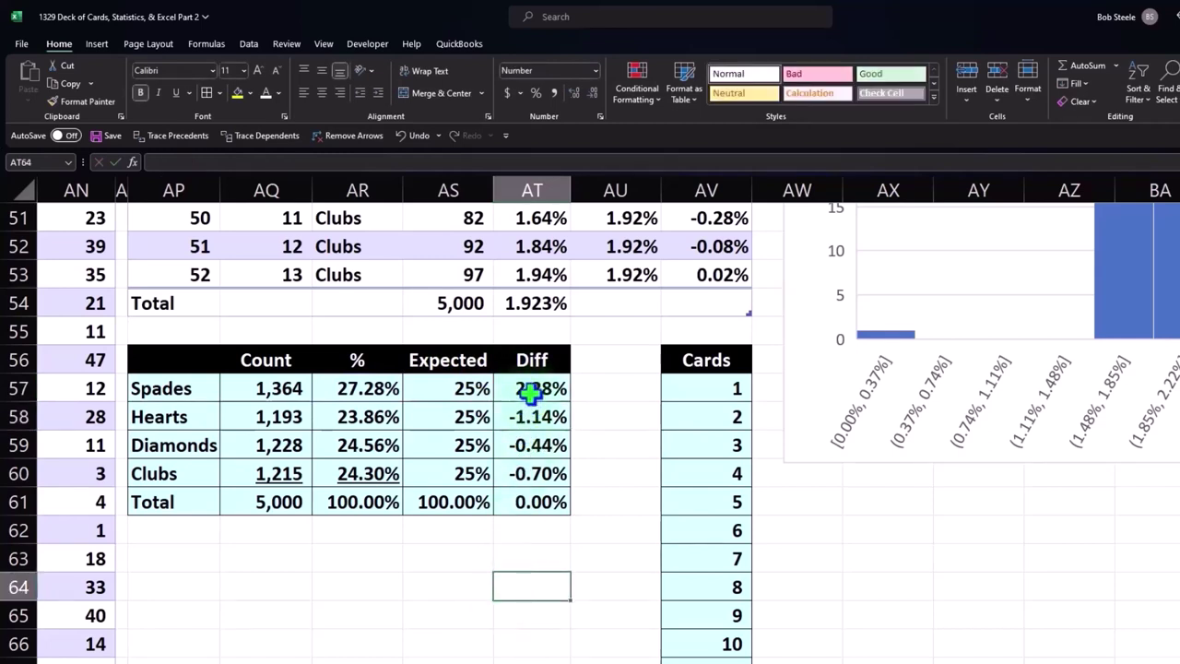
double_click(282, 388)
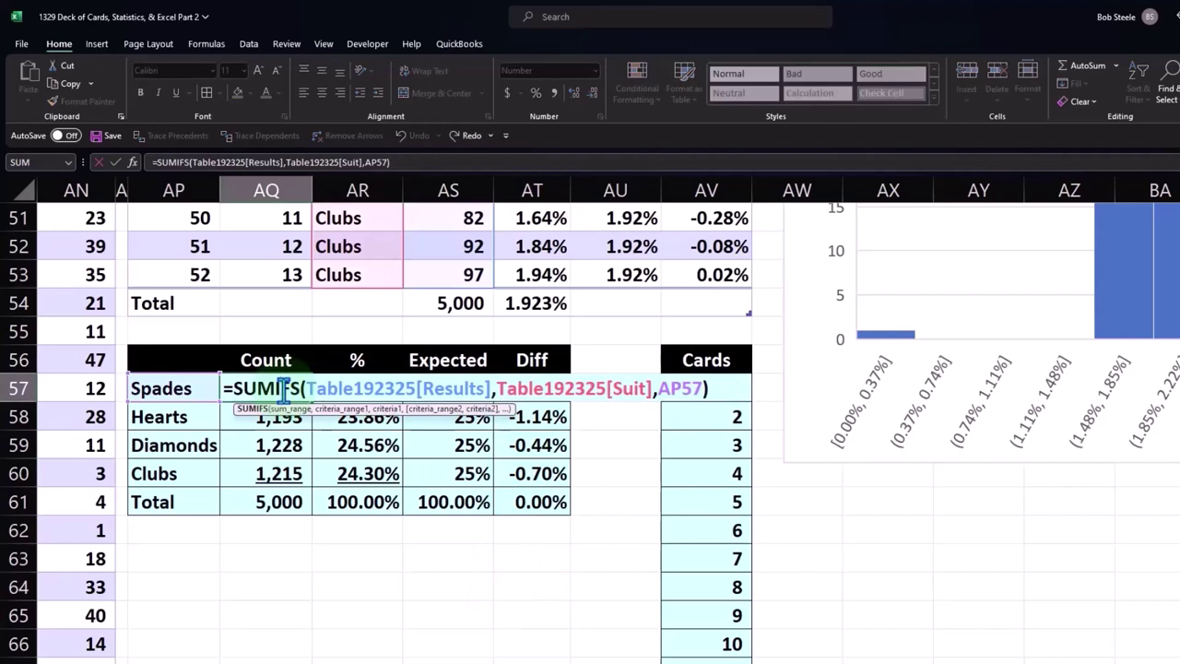
key("Return")
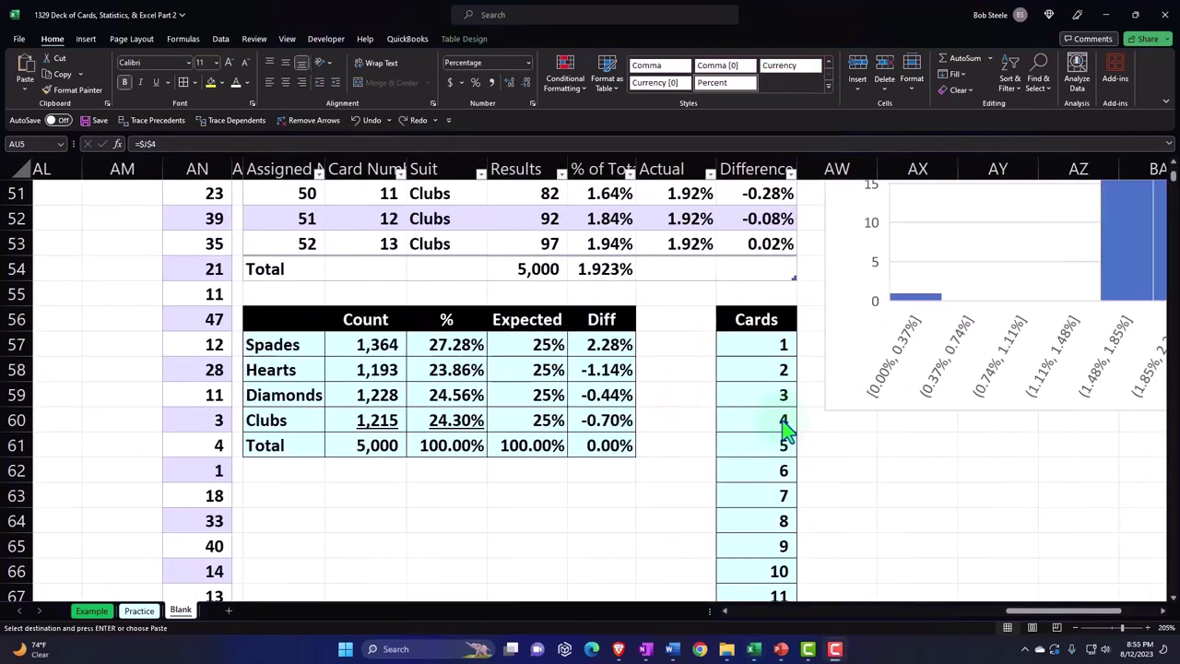
scroll(749, 443, "up", 5)
scroll(749, 443, "up", 8)
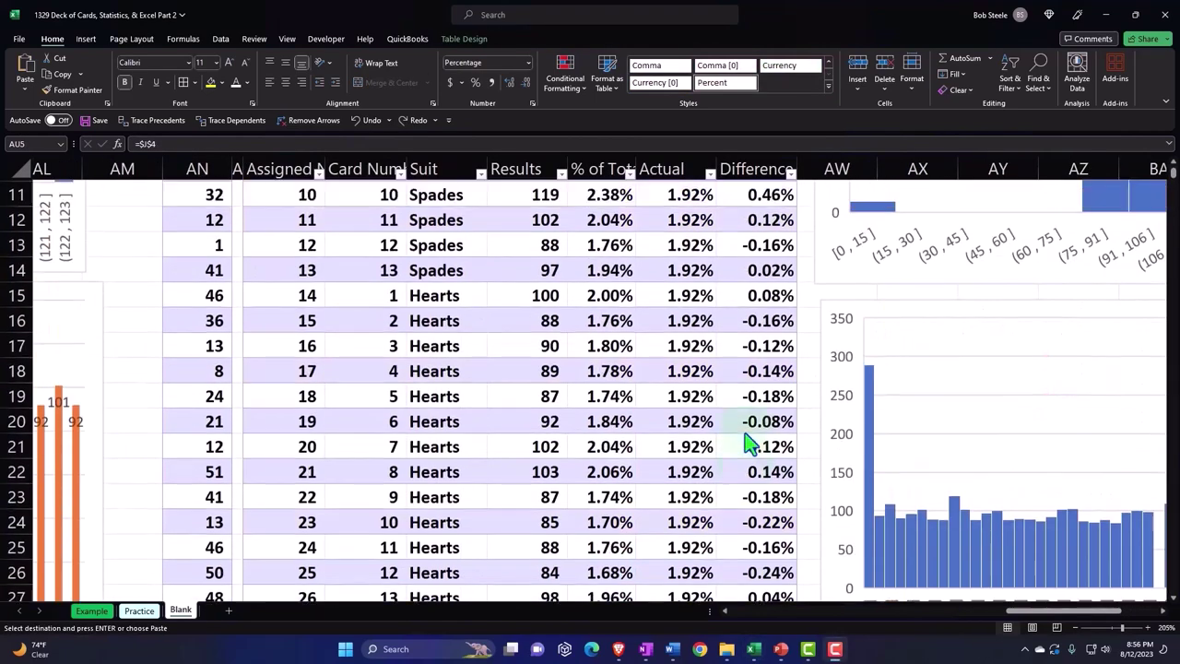
scroll(749, 442, "up", 4)
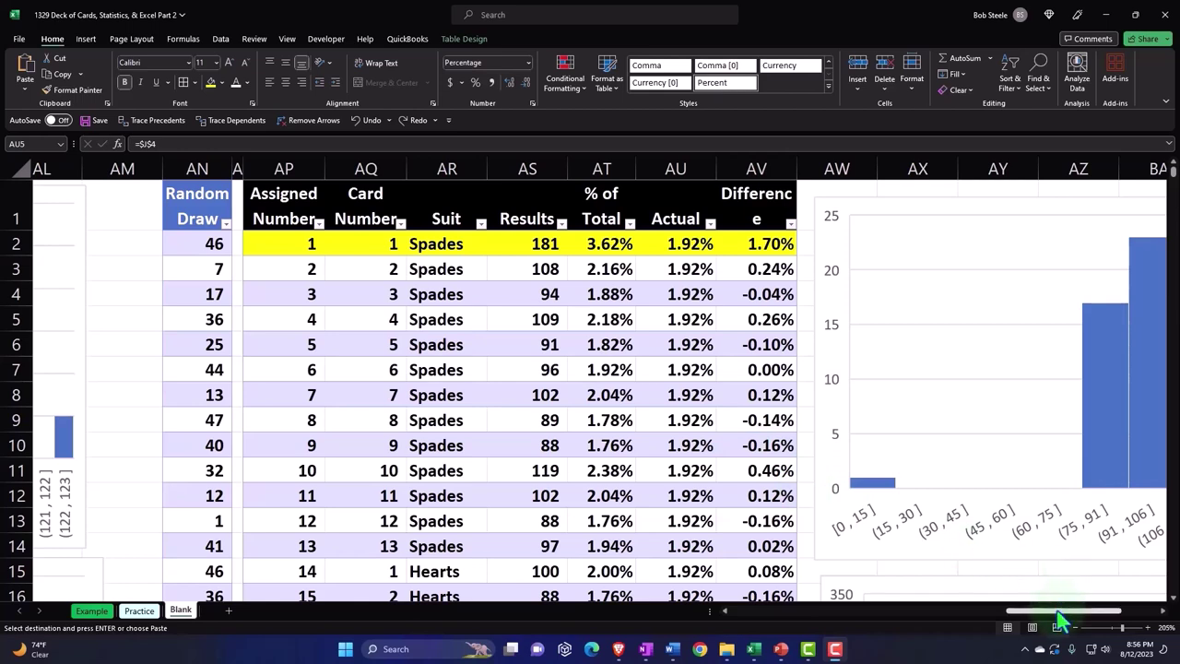
left_click_drag(1078, 618, 1091, 620)
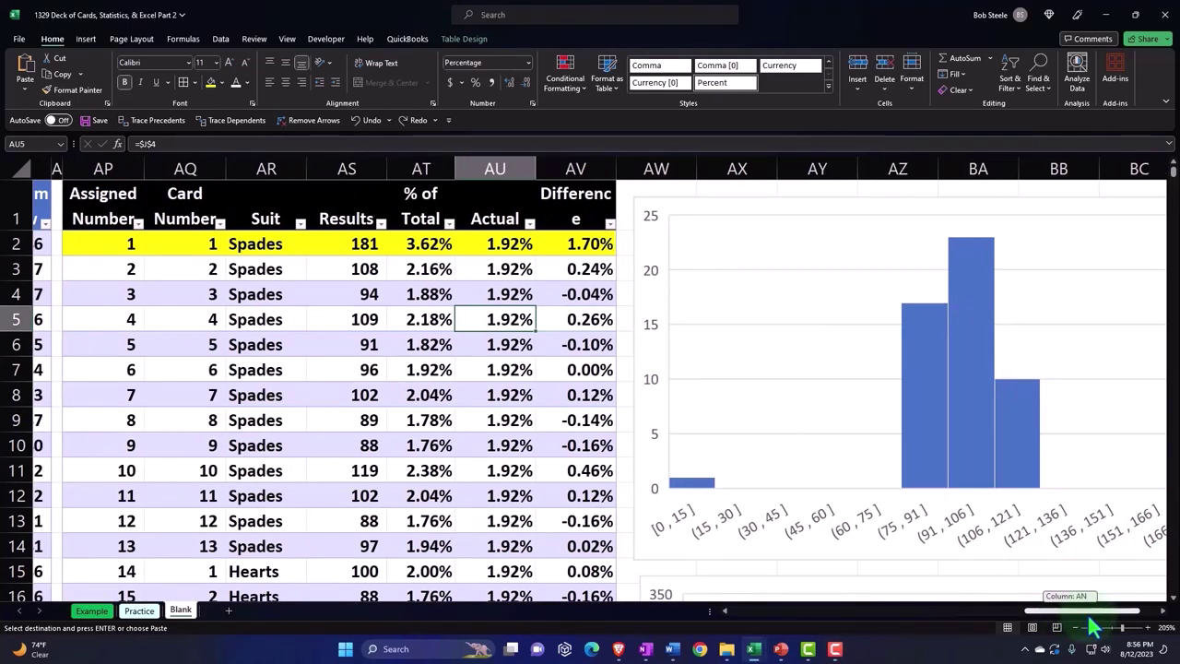
left_click_drag(1091, 627, 975, 655)
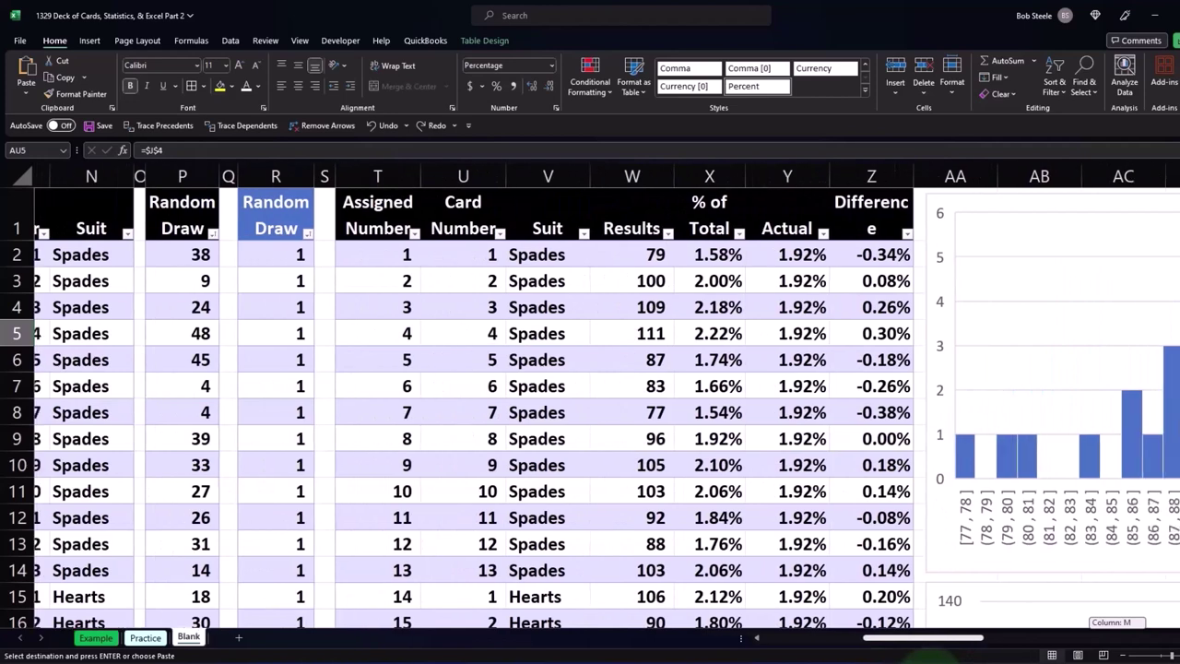
left_click_drag(965, 637, 942, 637)
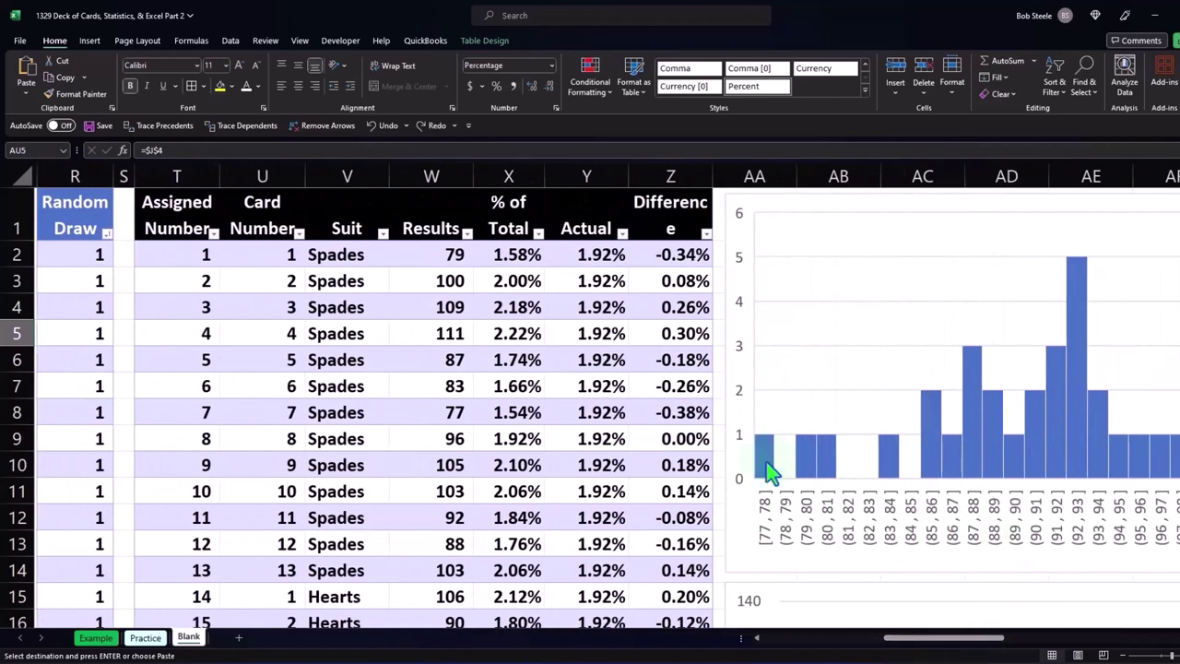